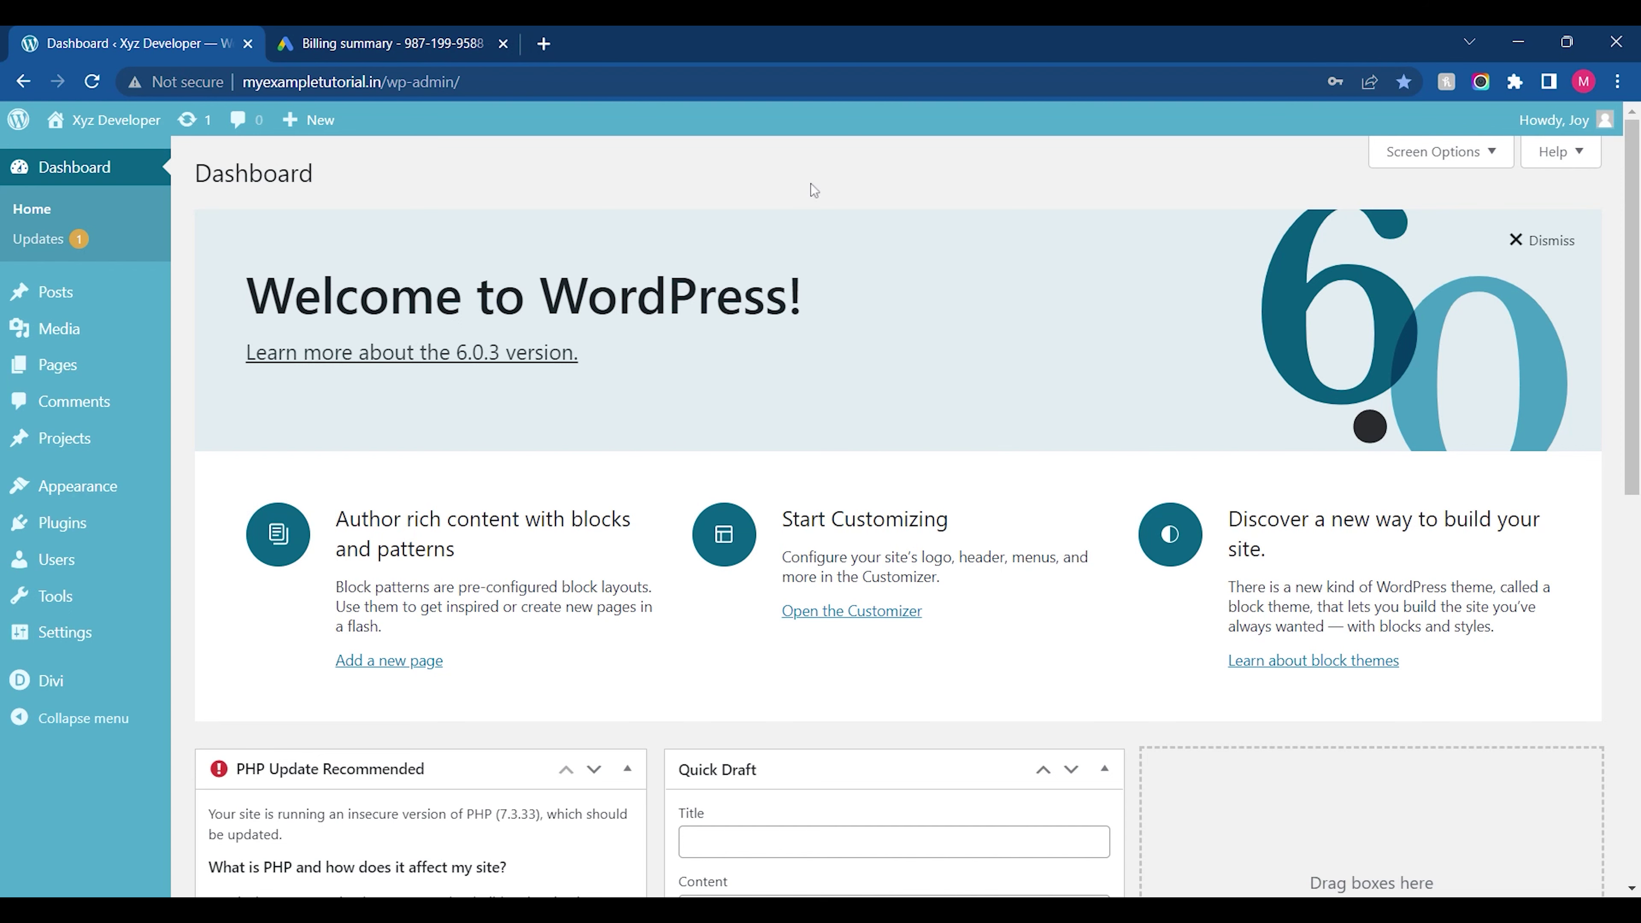
Search the web for Yoast SEO in a new browser tab and open the Yoast home page
left_click(552, 37)
type("sep")
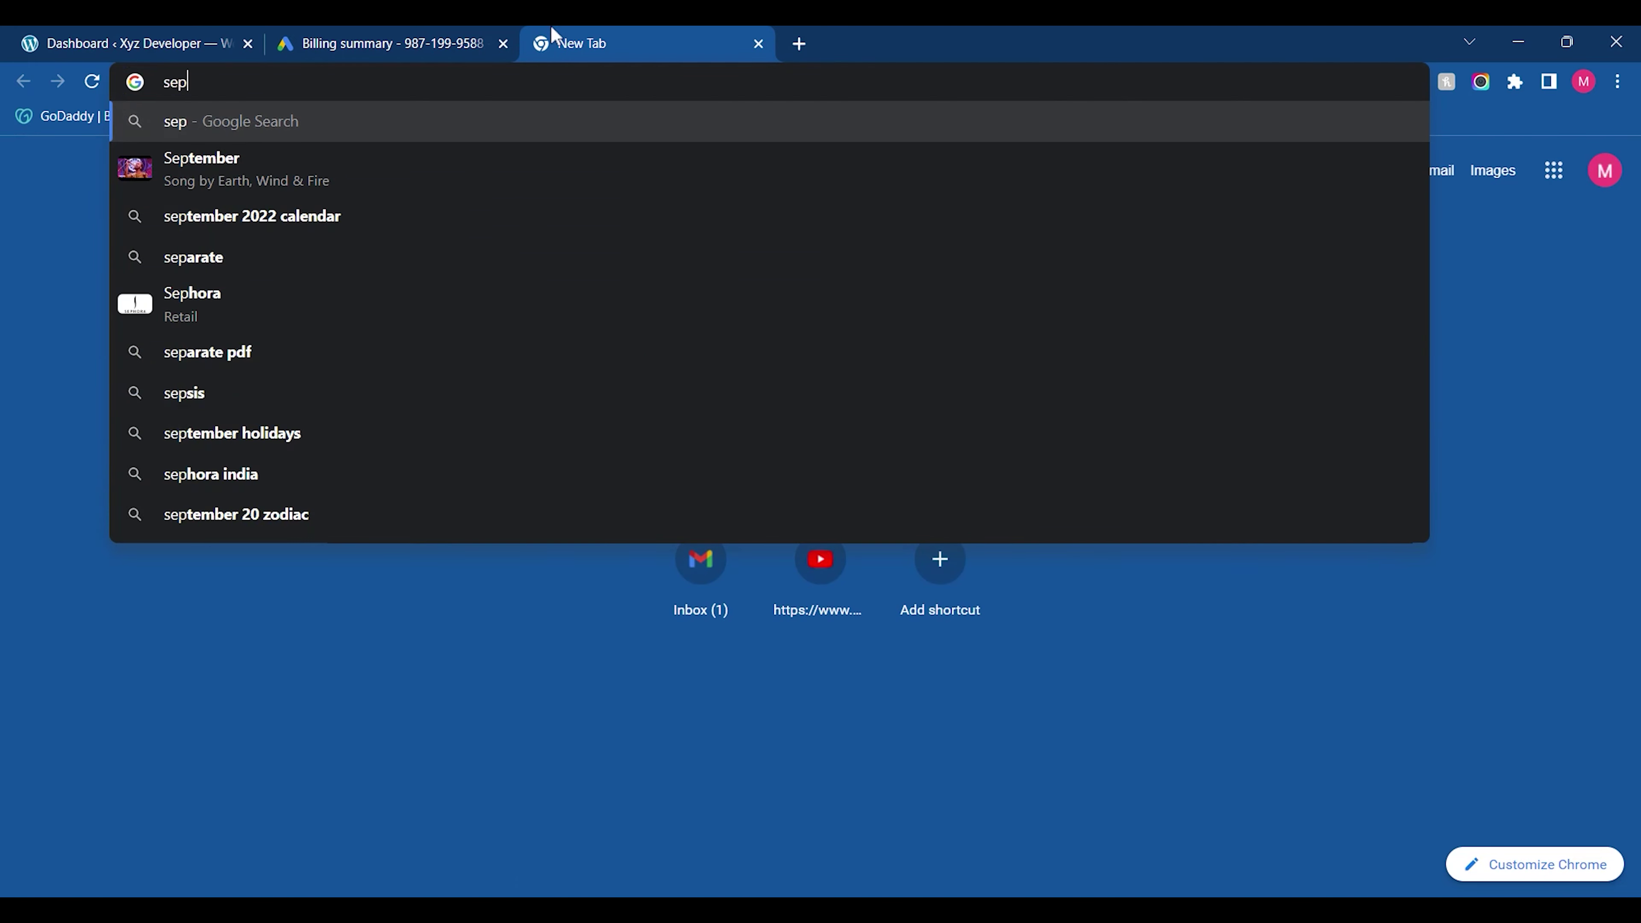
key("BackSpace")
type("op yast")
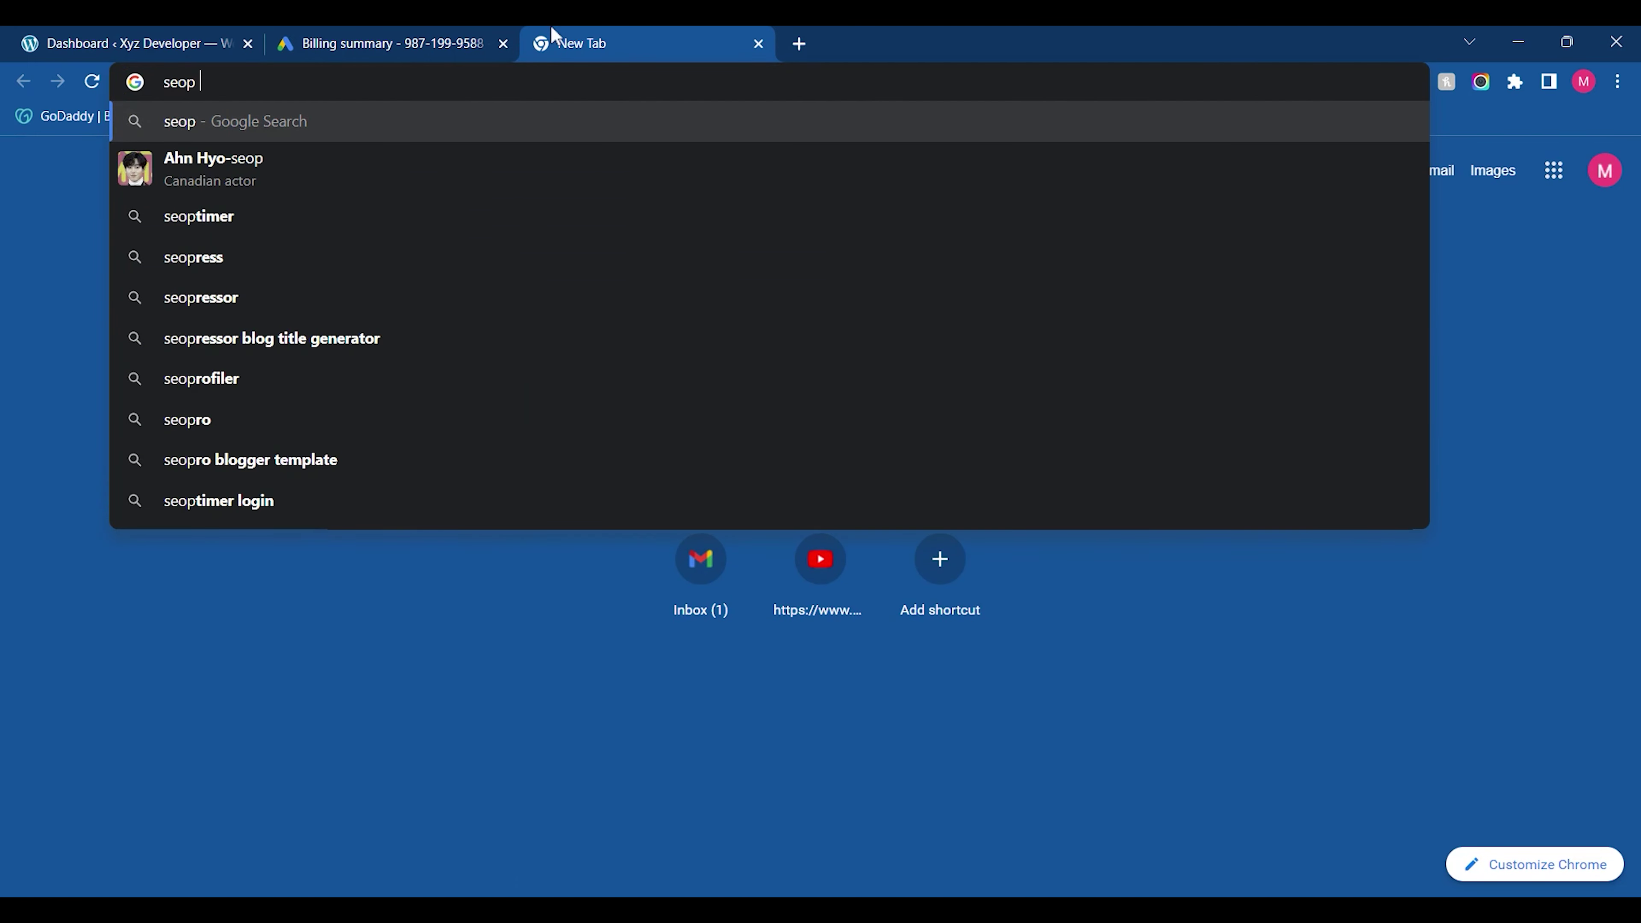
key("Return")
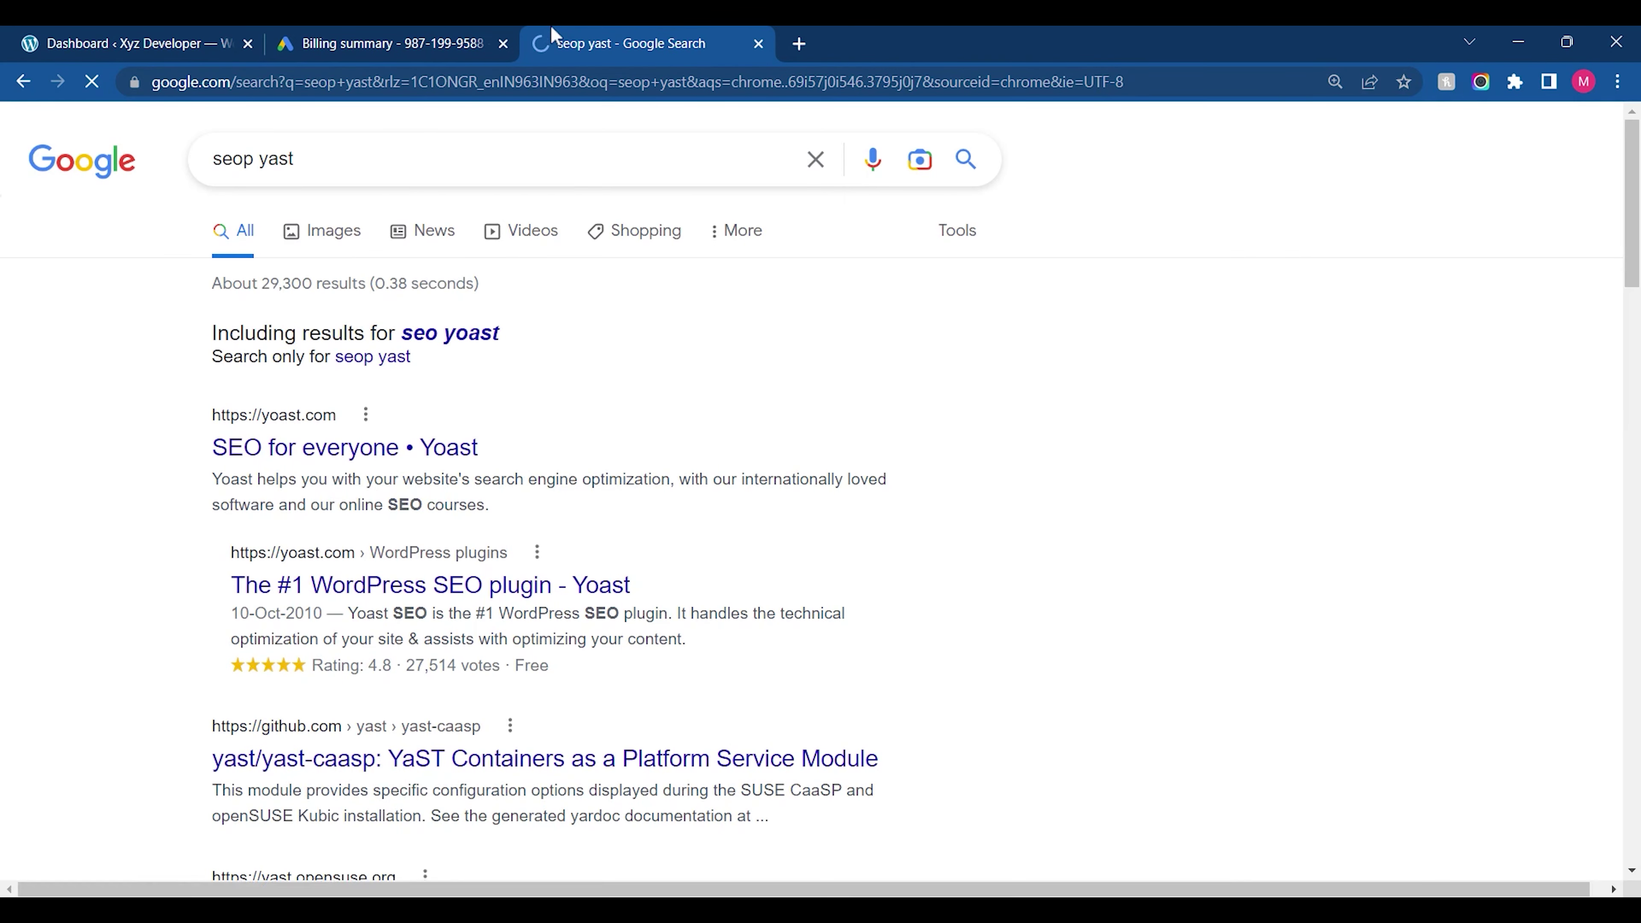
left_click(261, 445)
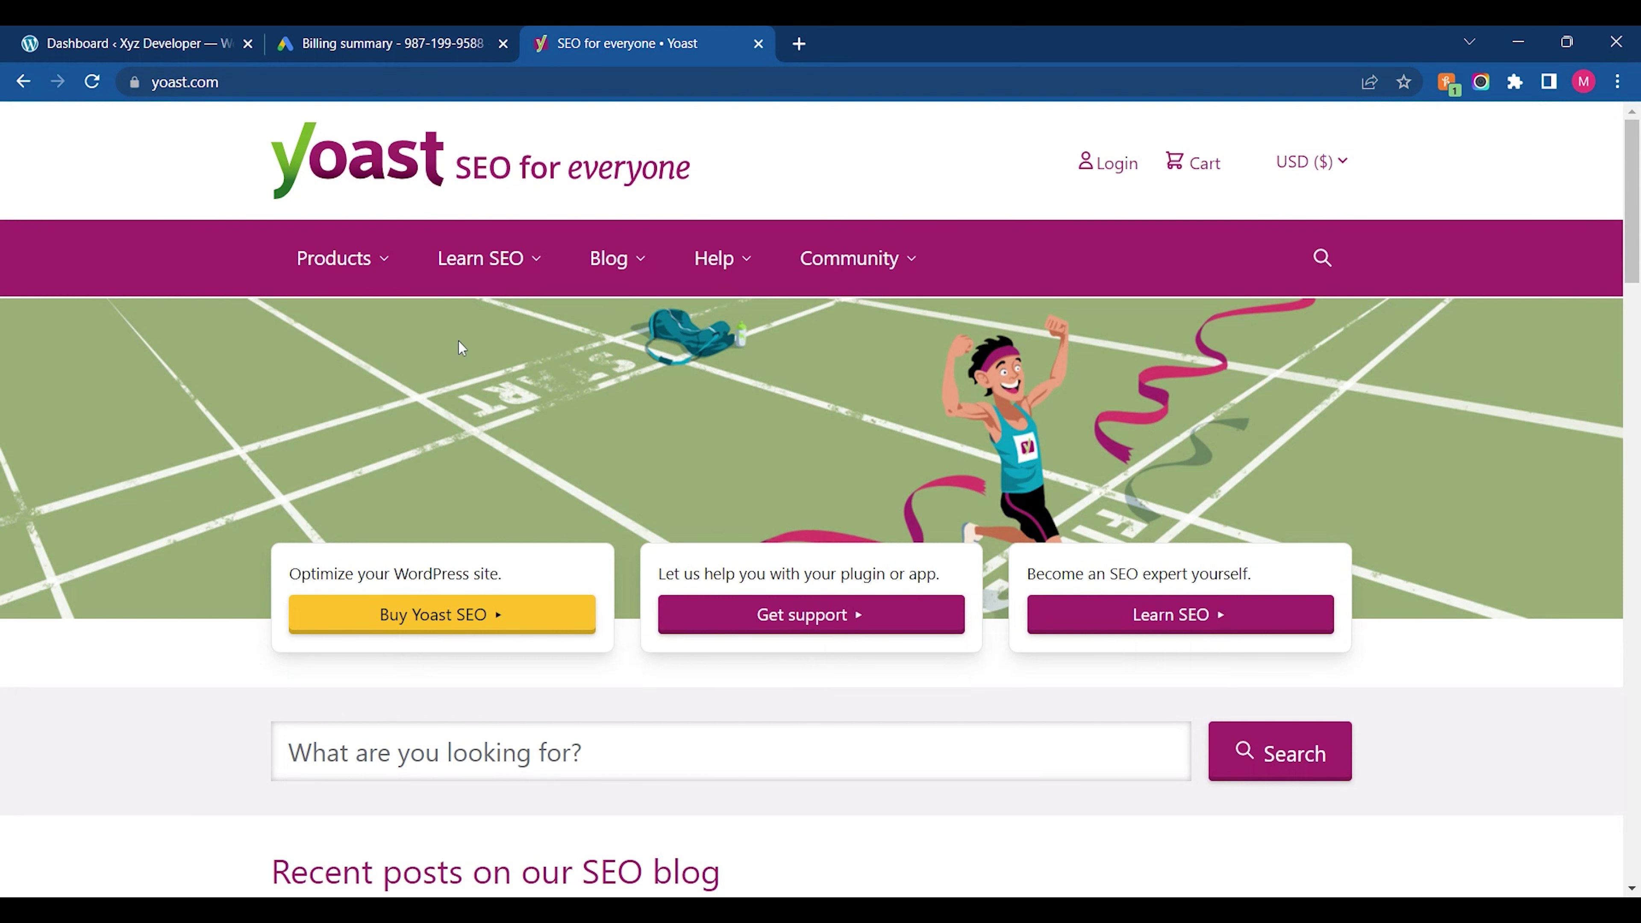
Open Yoast's Features overview page and look through the Yoast SEO feature timeline
left_click(326, 278)
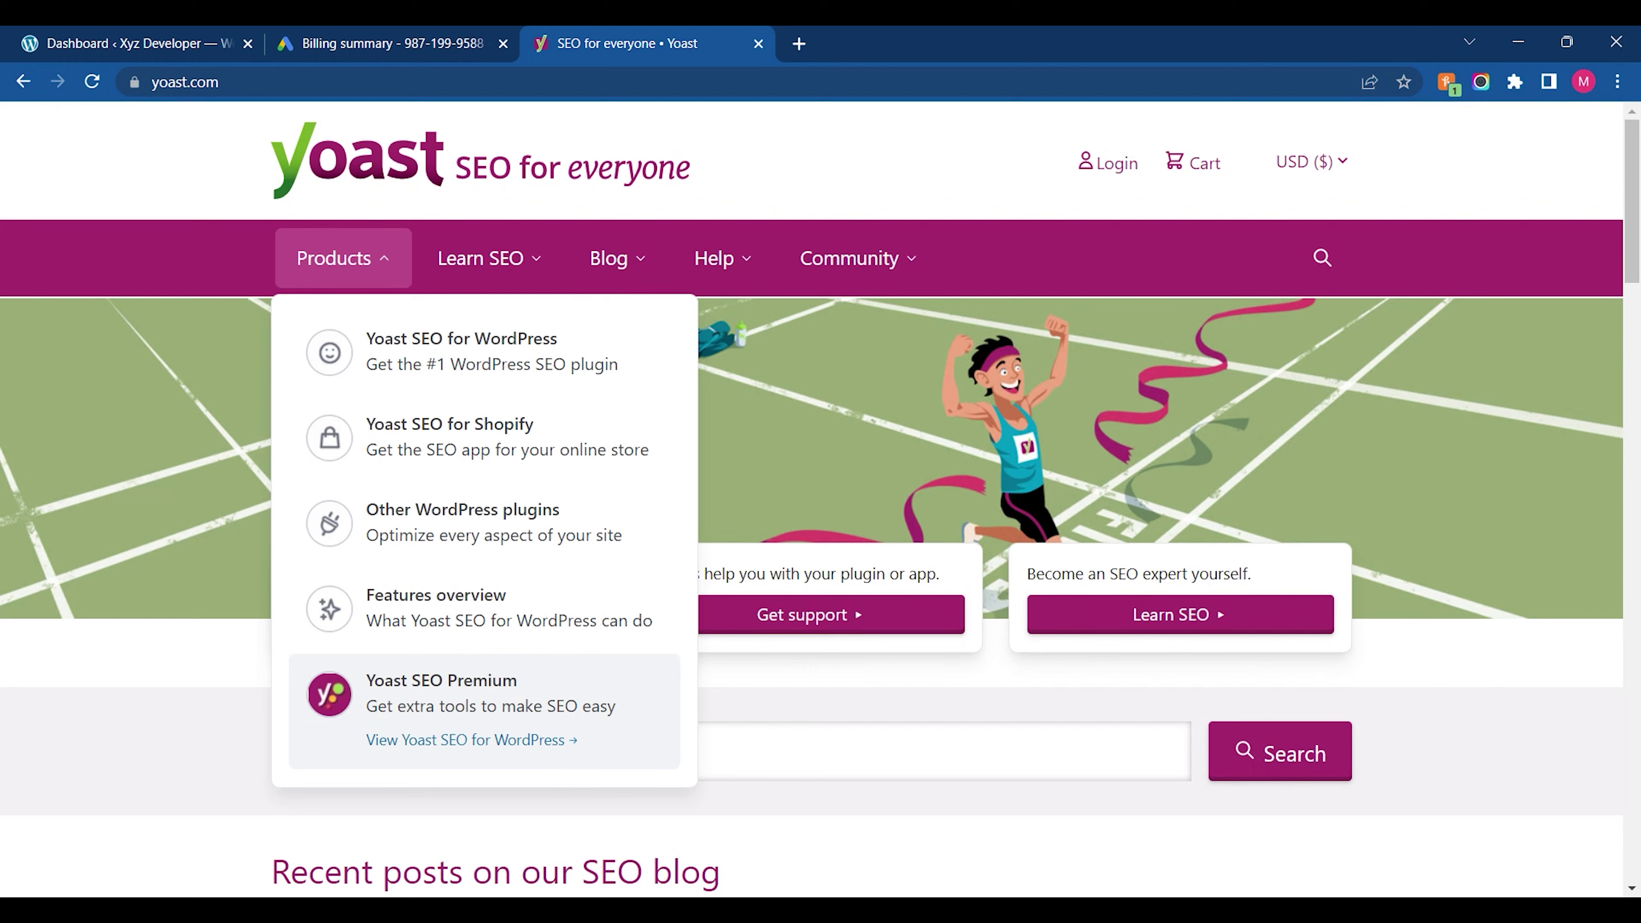
left_click(397, 604)
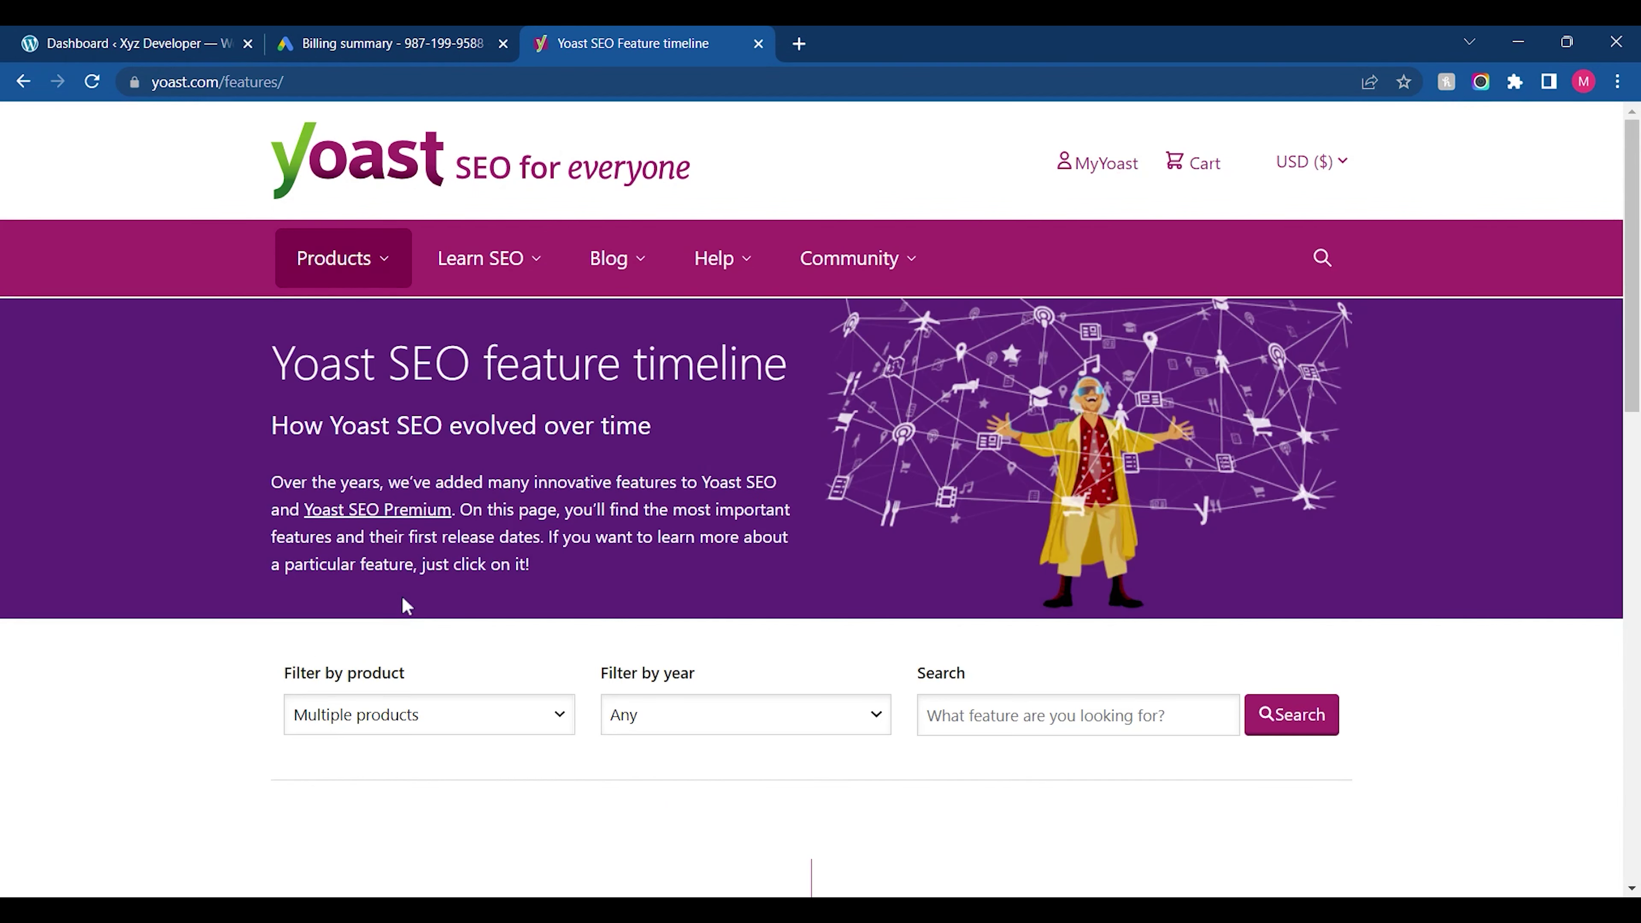
left_click_drag(1632, 235, 1633, 750)
scroll(459, 546, "up", 15)
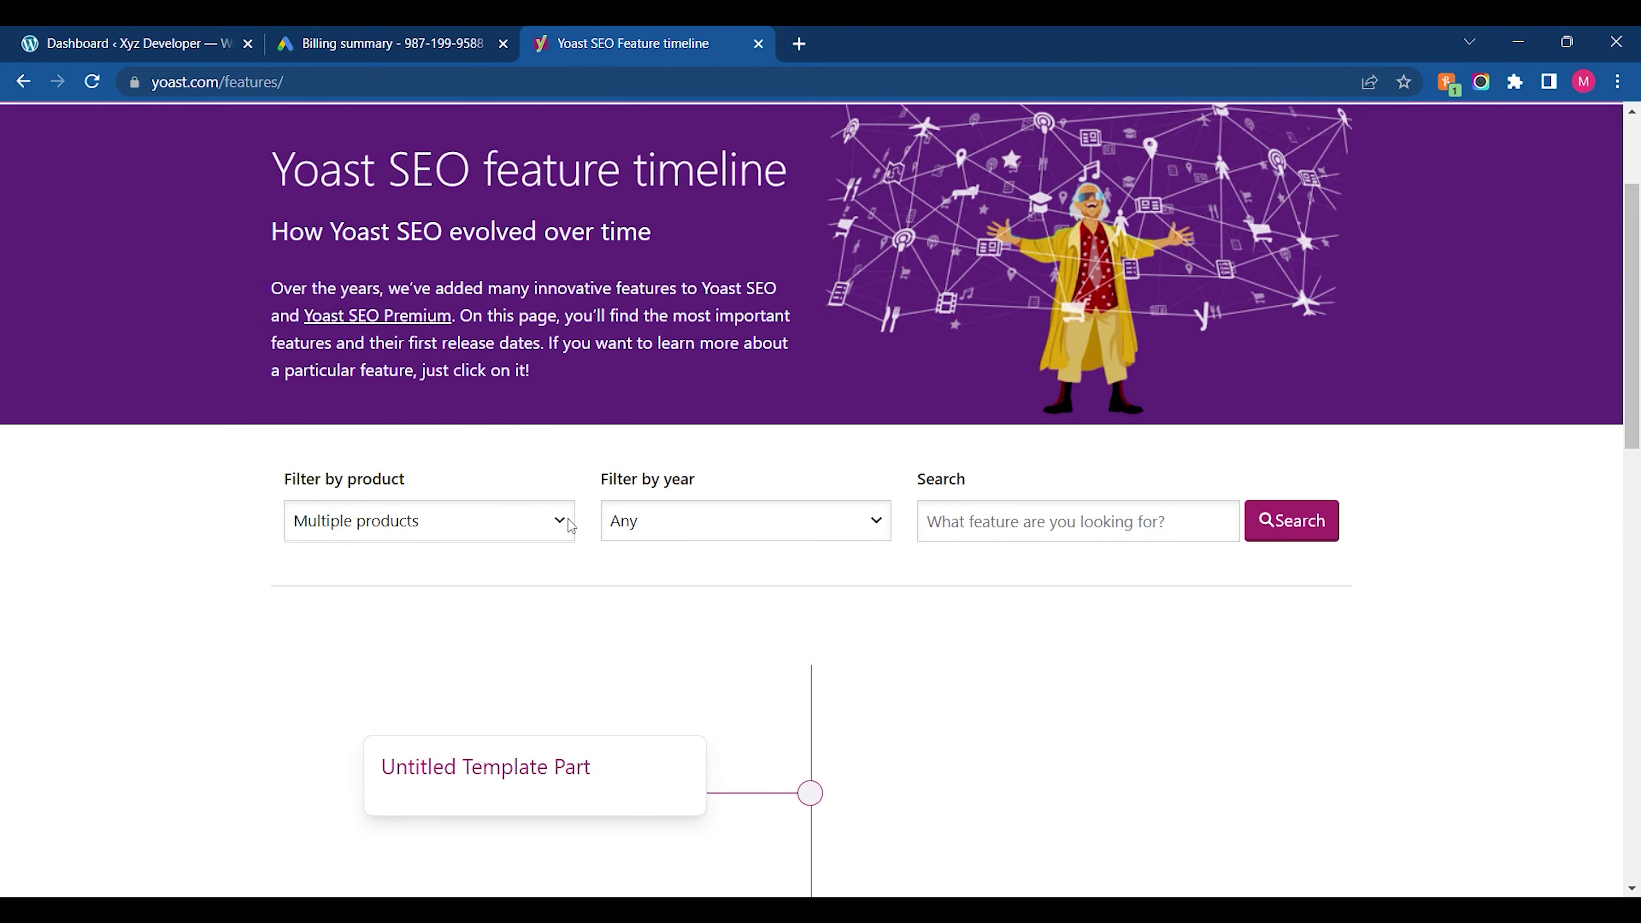
left_click_drag(1633, 271, 1632, 129)
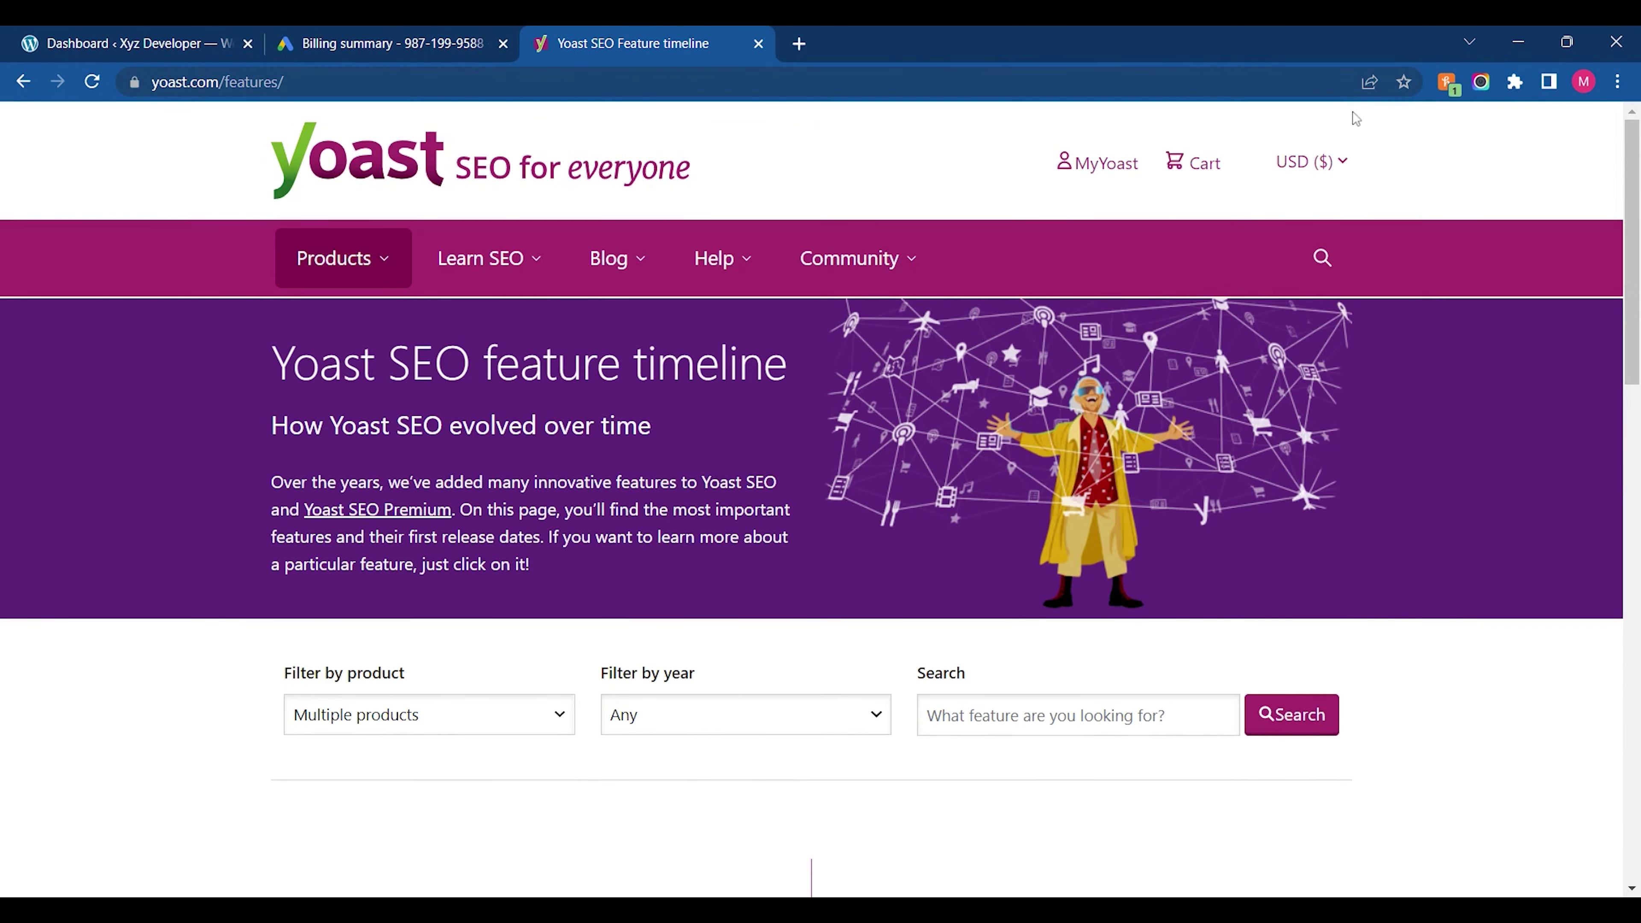
Open the Buy Yoast SEO page from the Yoast home page and compare the Free, Premium and subscription plans
left_click(385, 194)
mouse_move(478, 277)
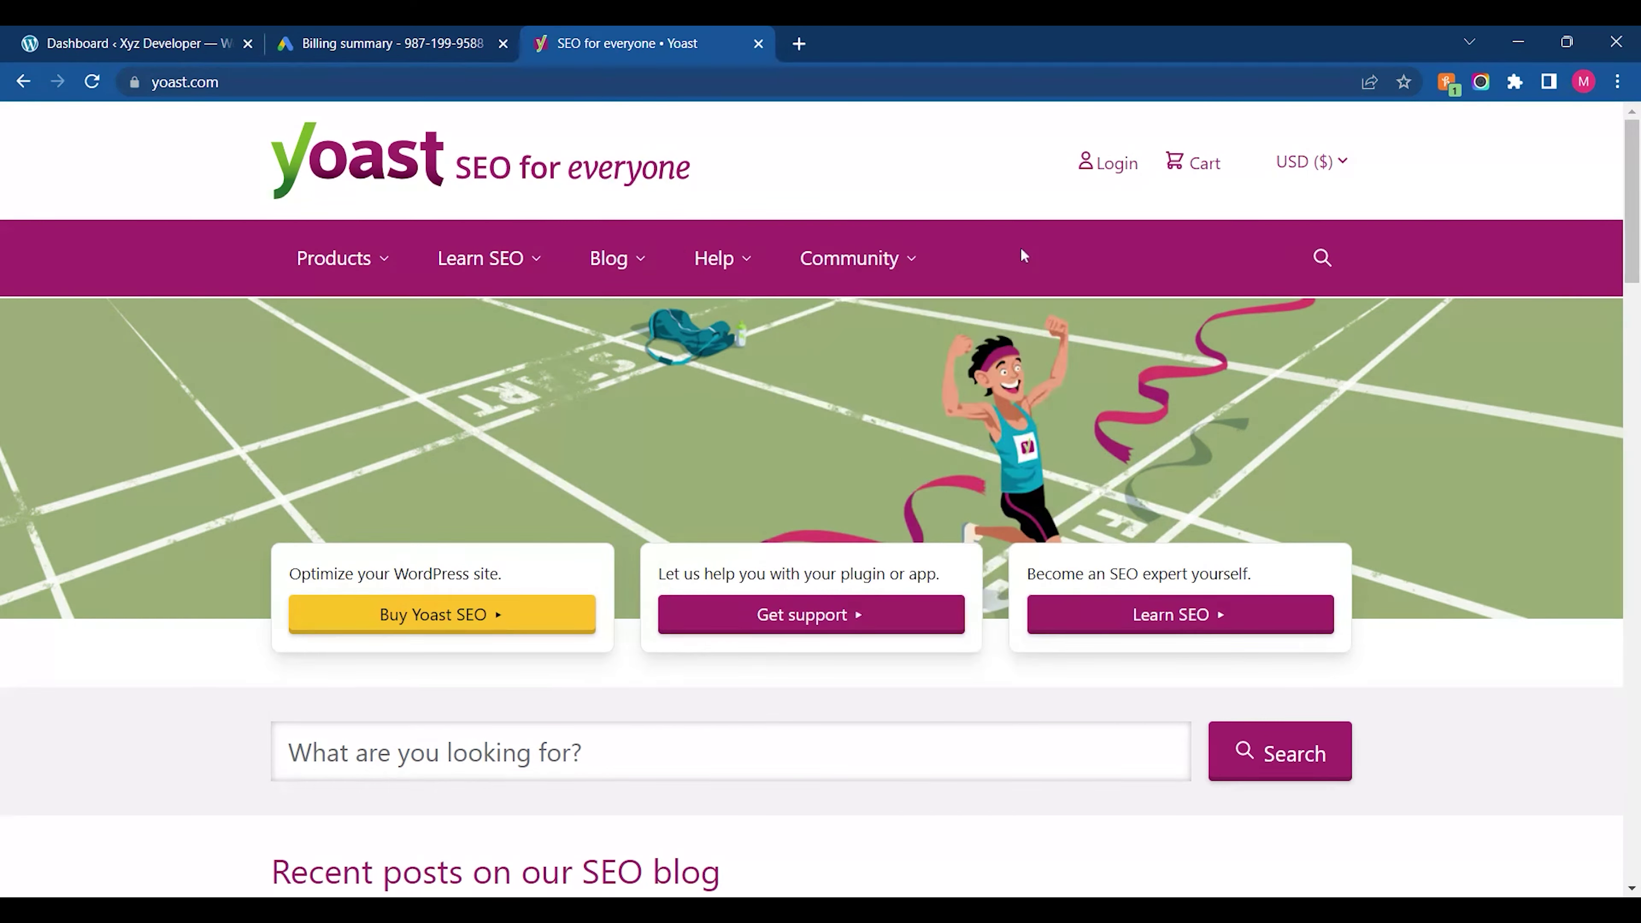
left_click(427, 615)
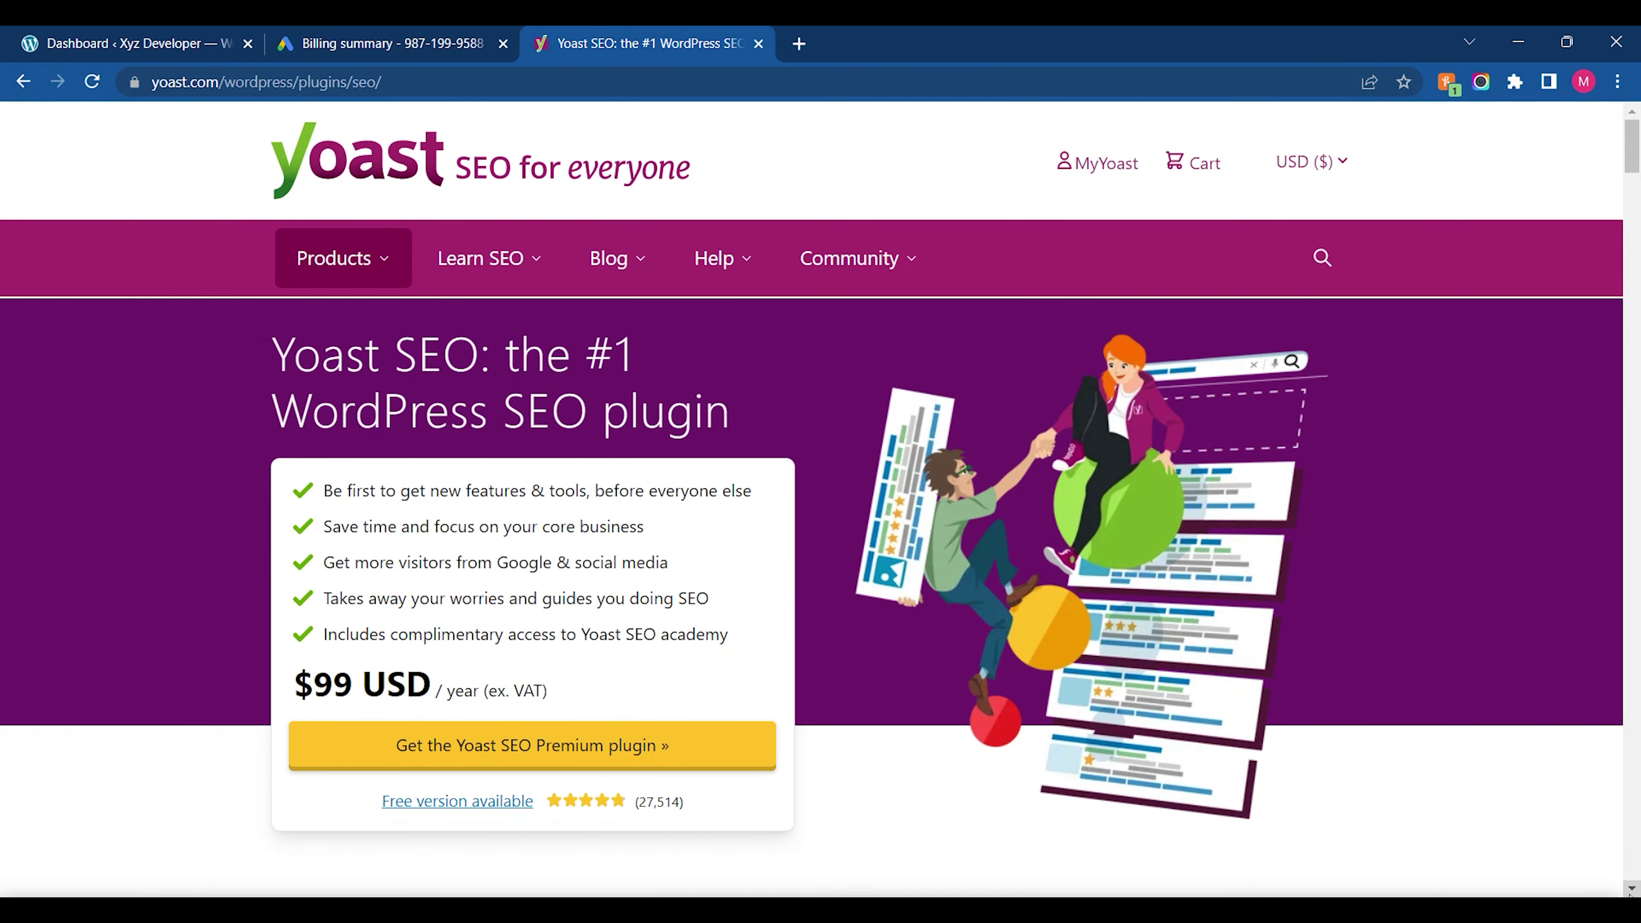
scroll(1631, 888, "down", 4)
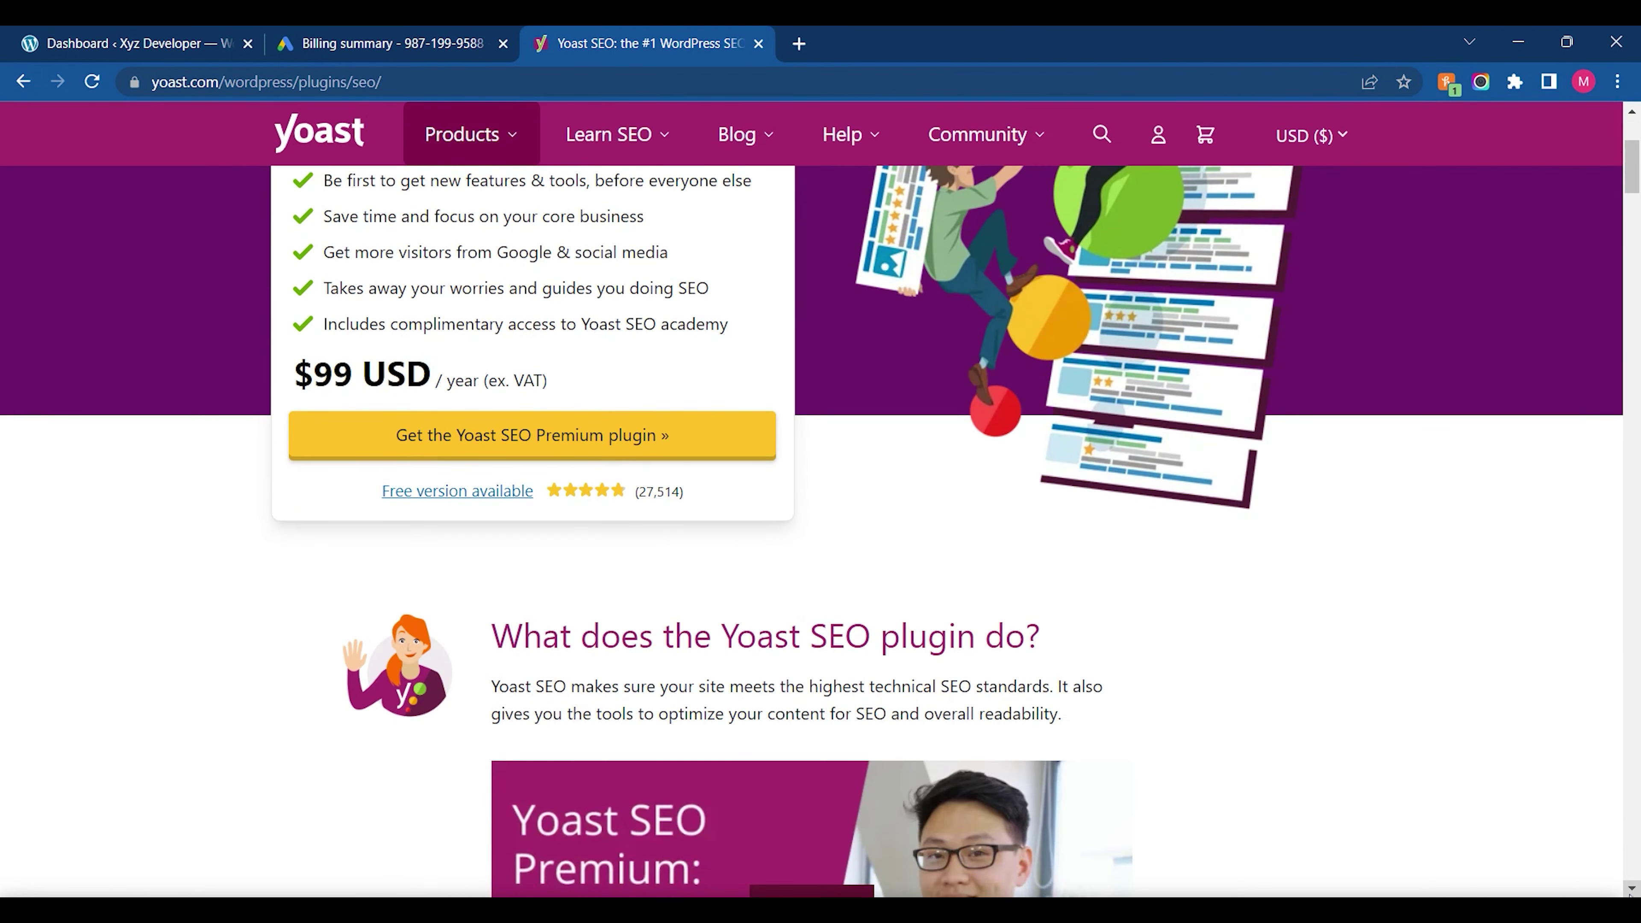
scroll(1632, 323, "down", 15)
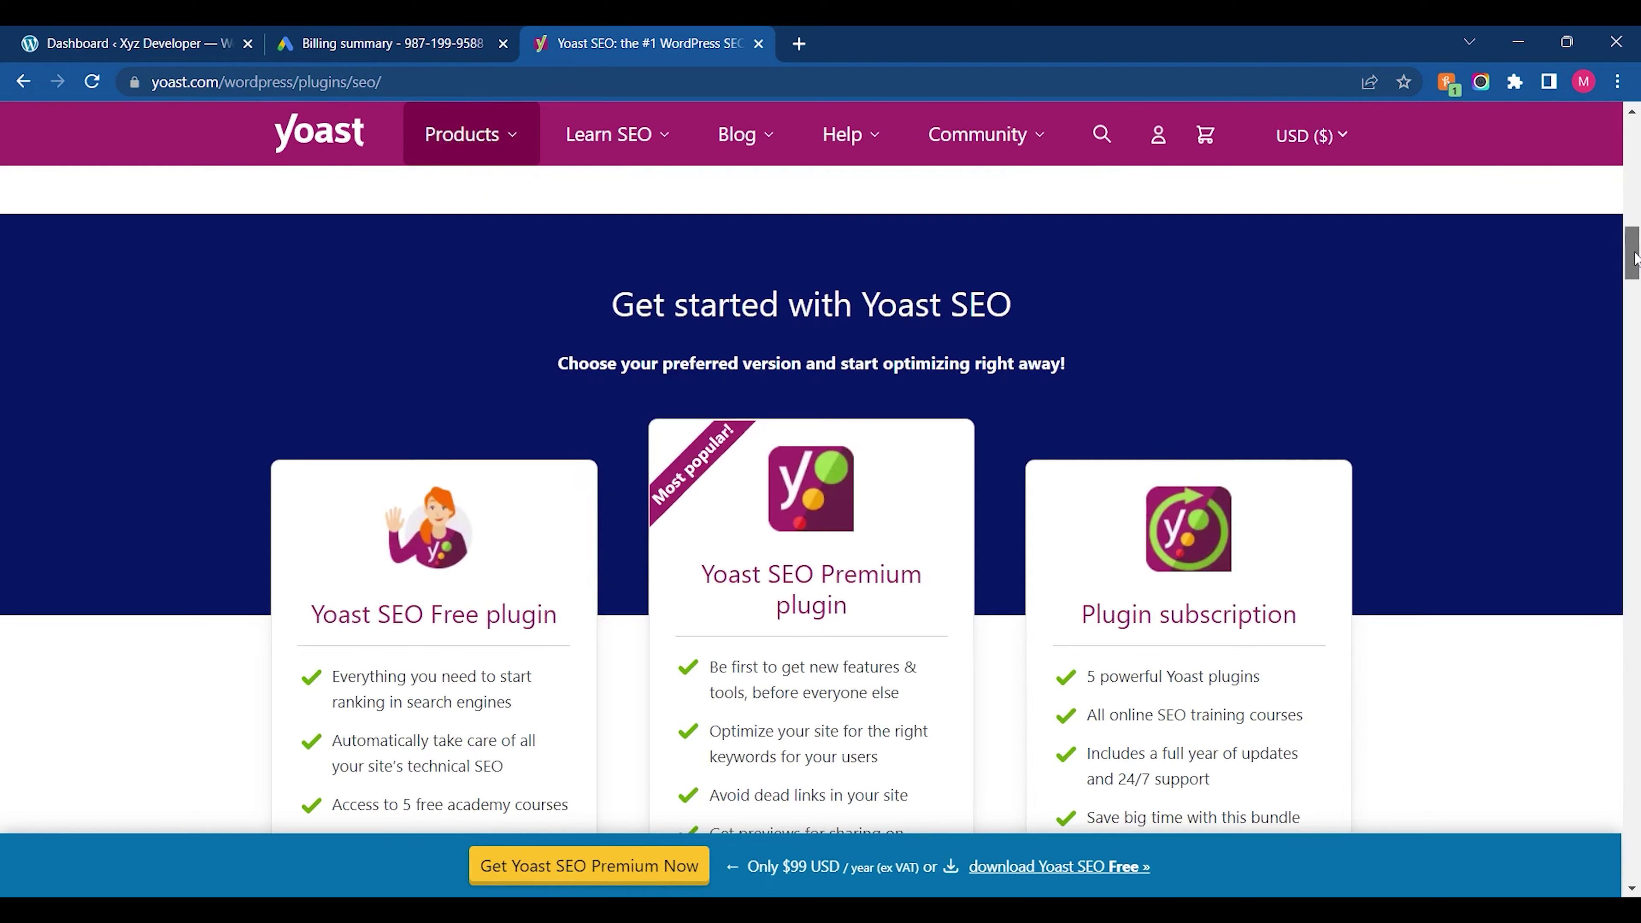
scroll(1635, 258, "down", 6)
scroll(1635, 259, "up", 2)
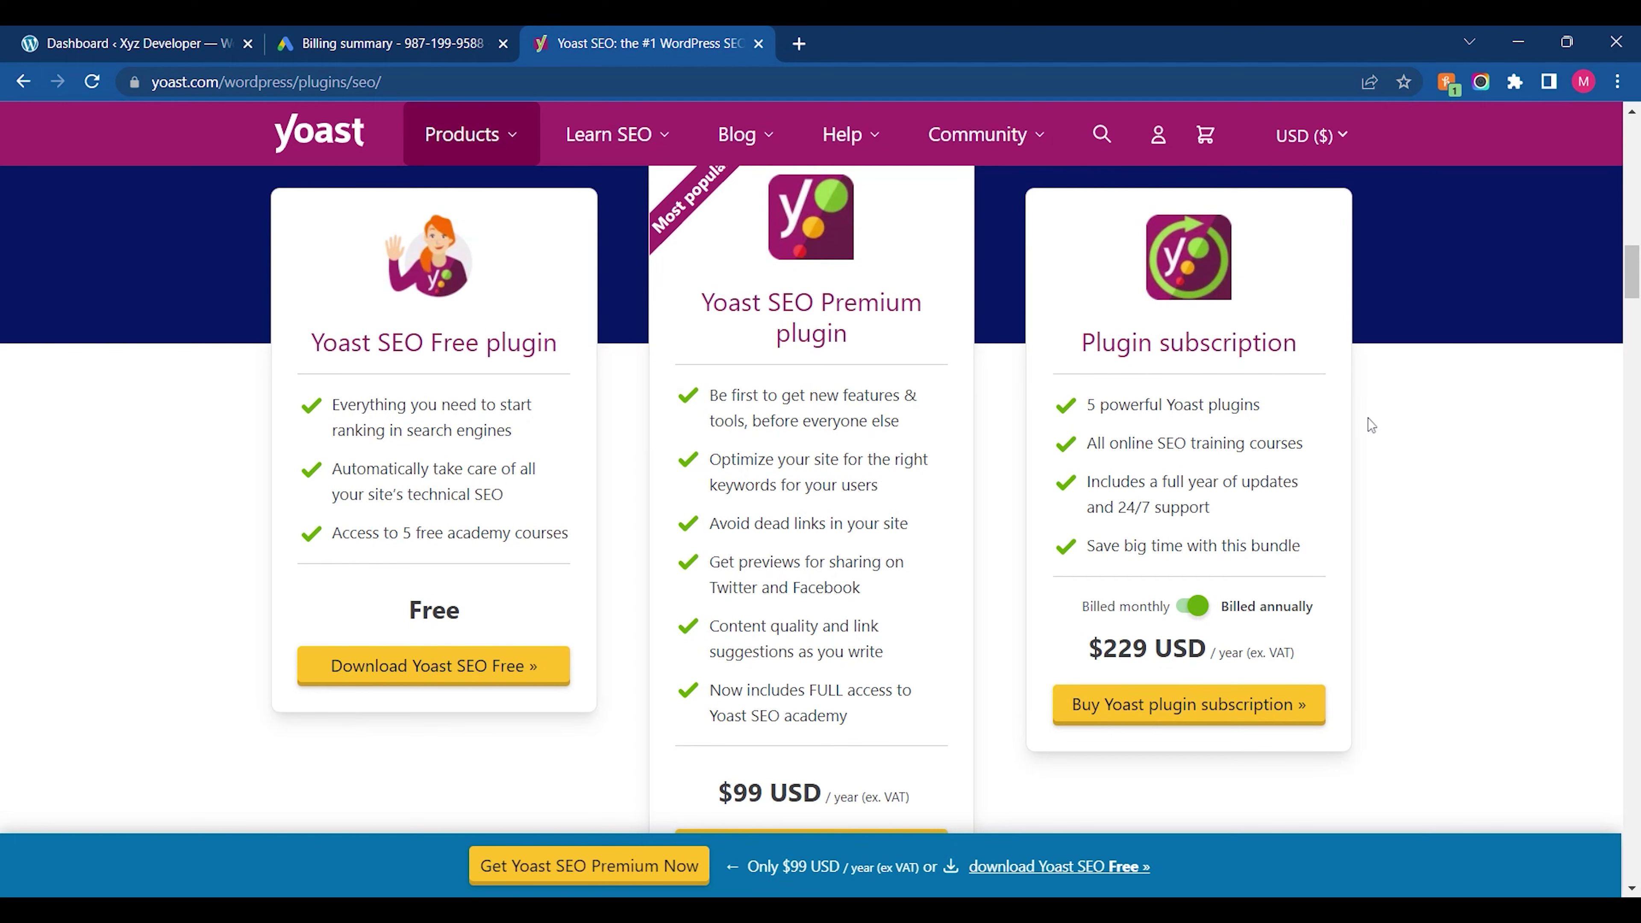
left_click_drag(1632, 271, 1631, 348)
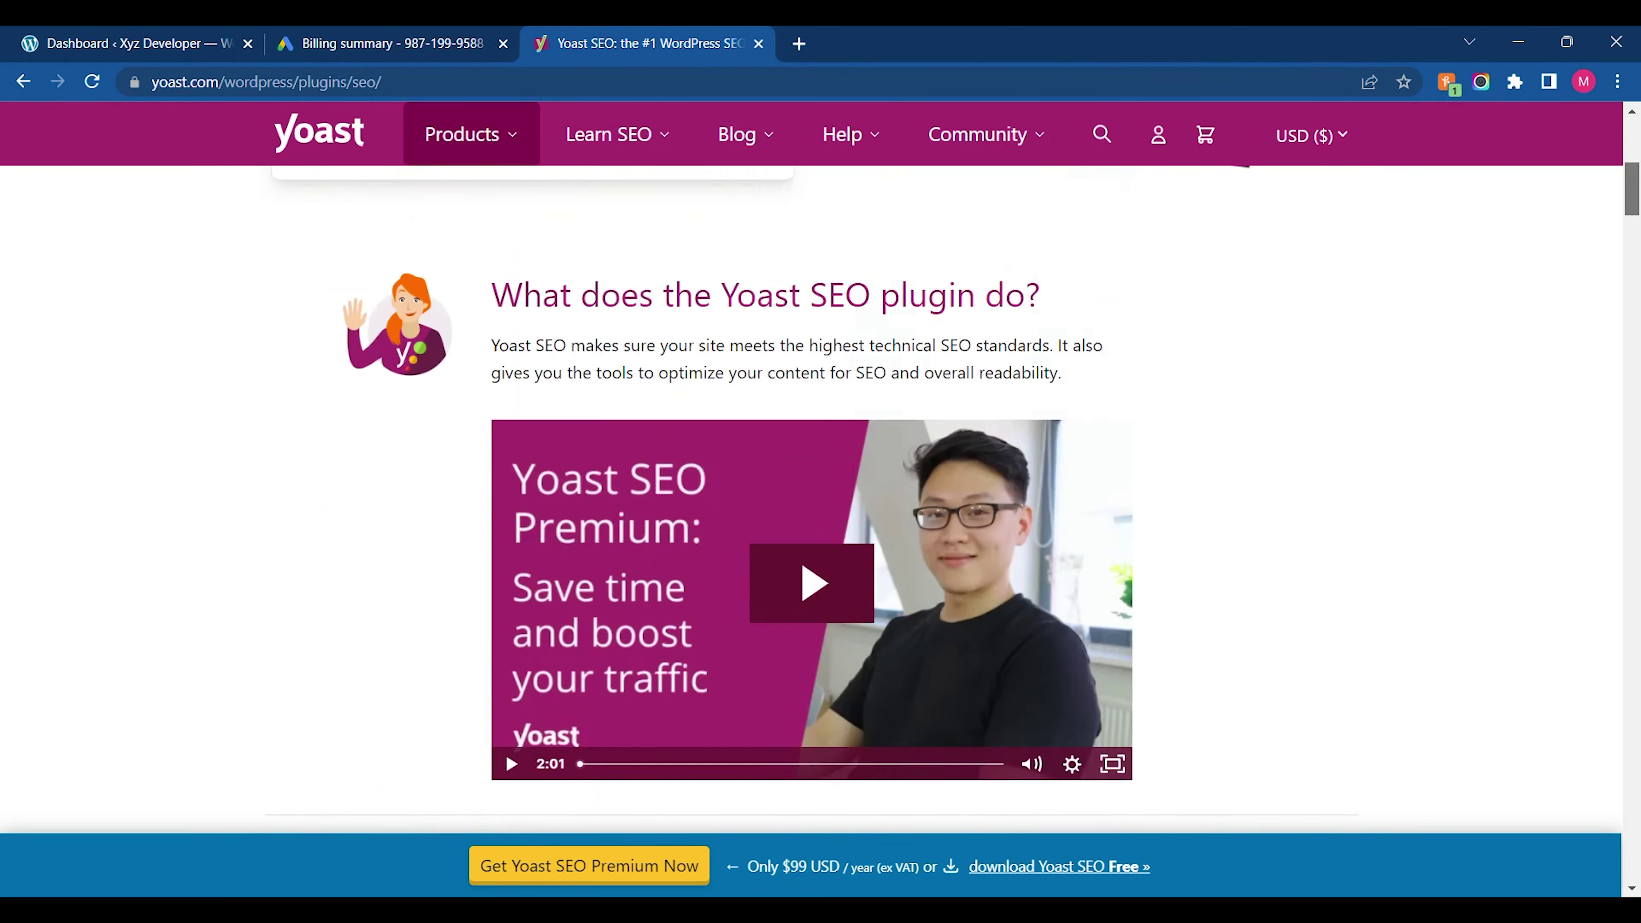
Return to the Yoast home page and look through its sections and its Blog and Help offerings
scroll(811, 453, "up", 2)
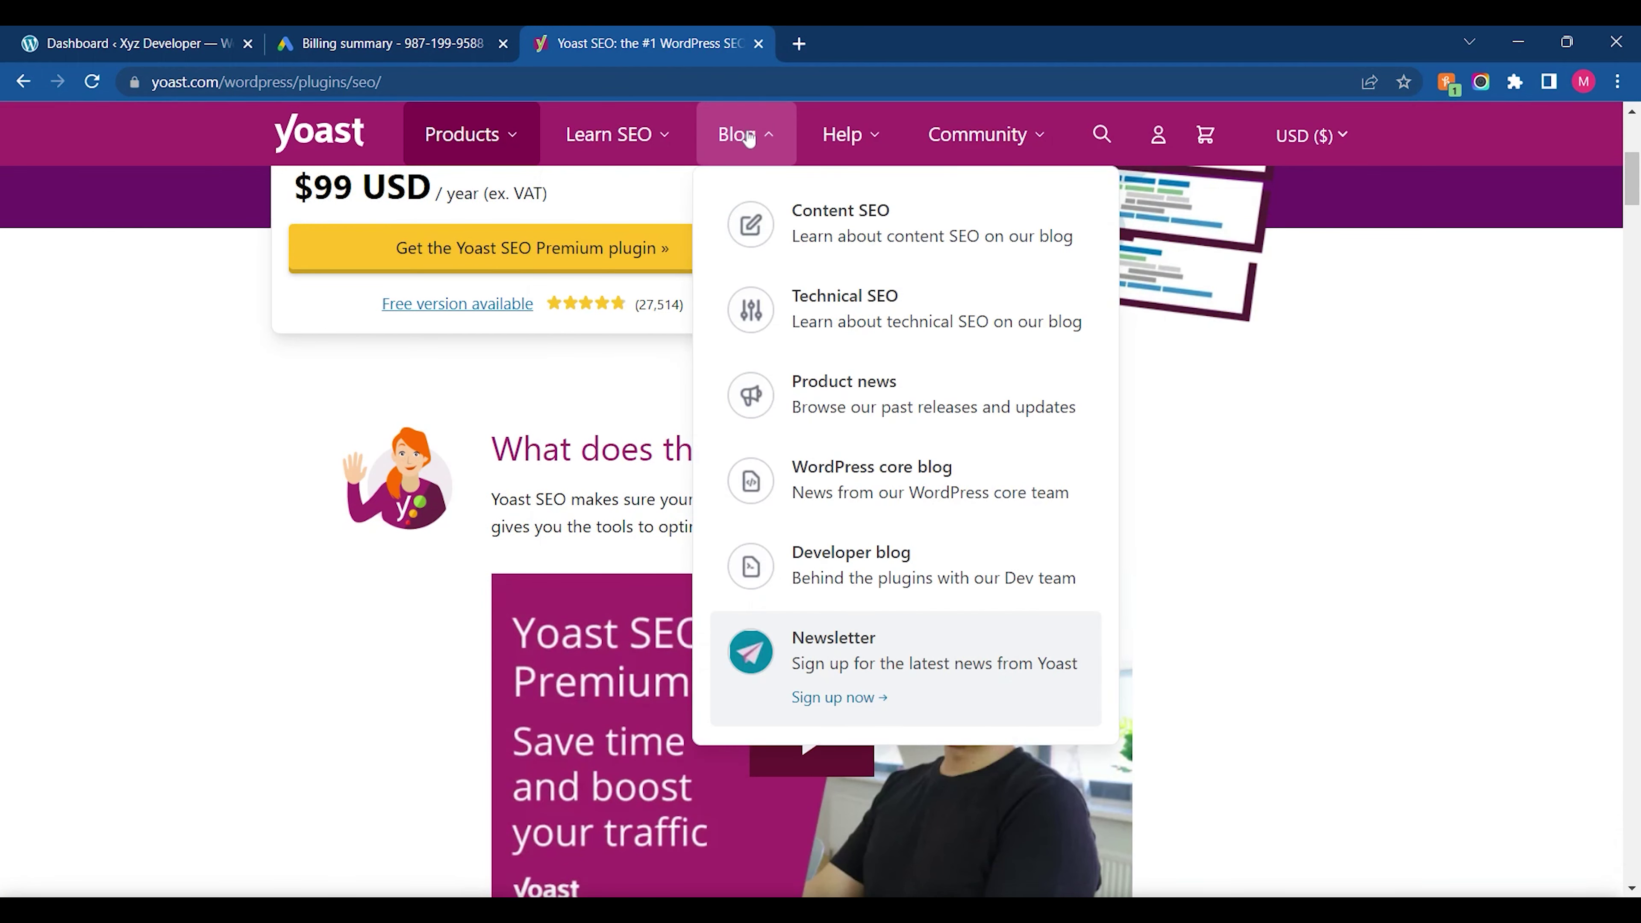
mouse_move(841, 155)
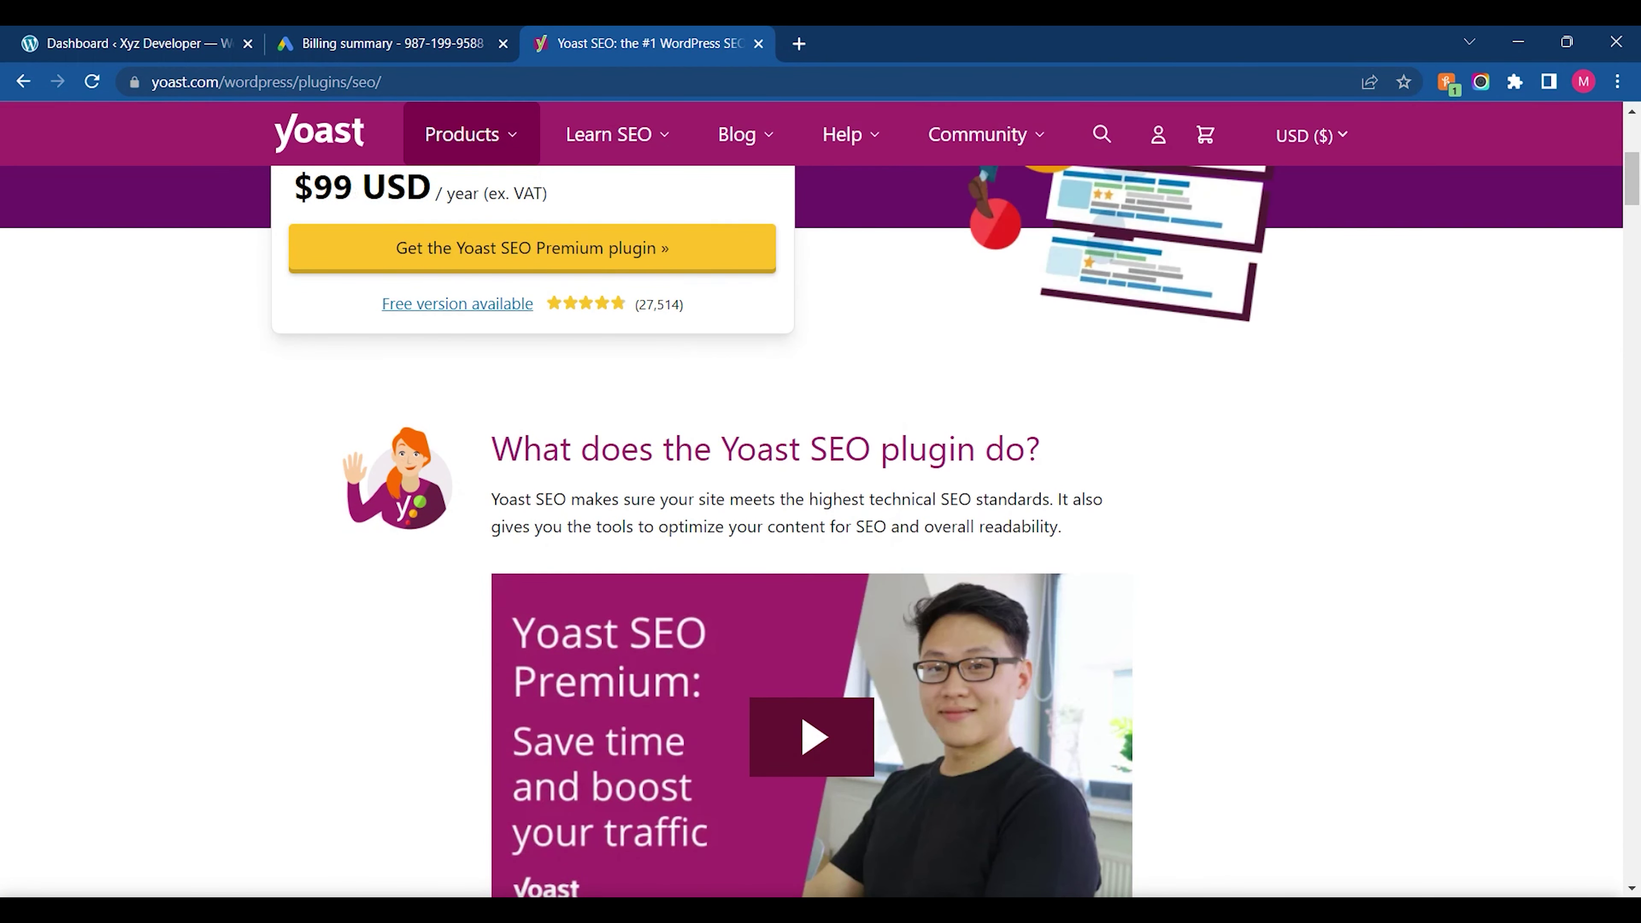
left_click(313, 130)
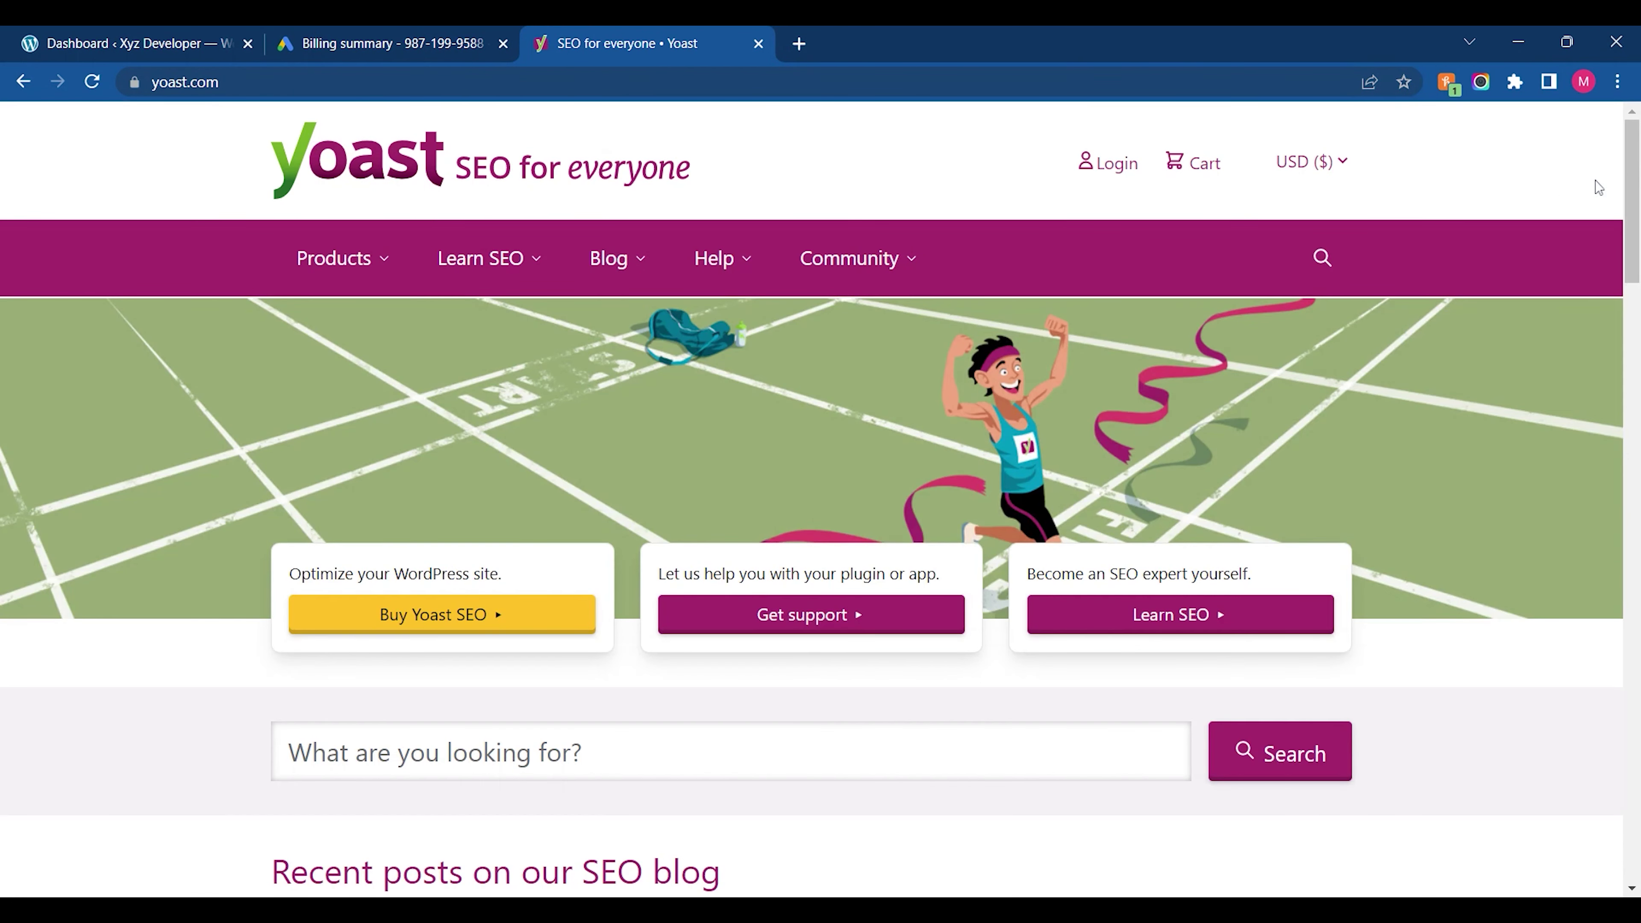
scroll(235, 260, "down", 1)
scroll(821, 530, "down", 15)
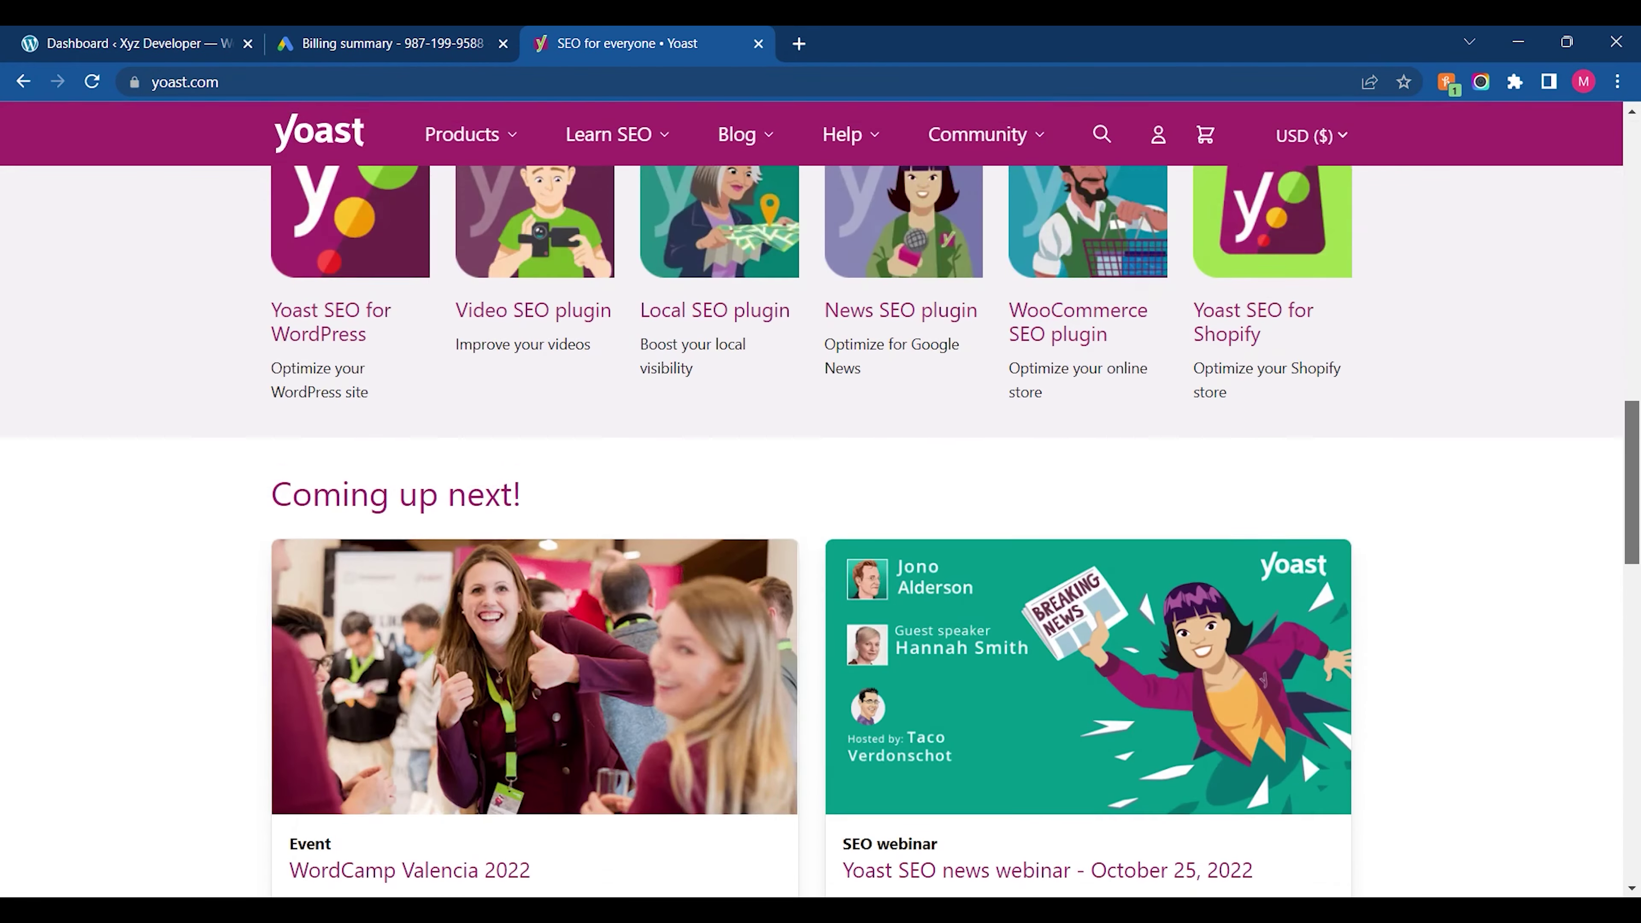
scroll(821, 530, "down", 8)
scroll(820, 530, "up", 17)
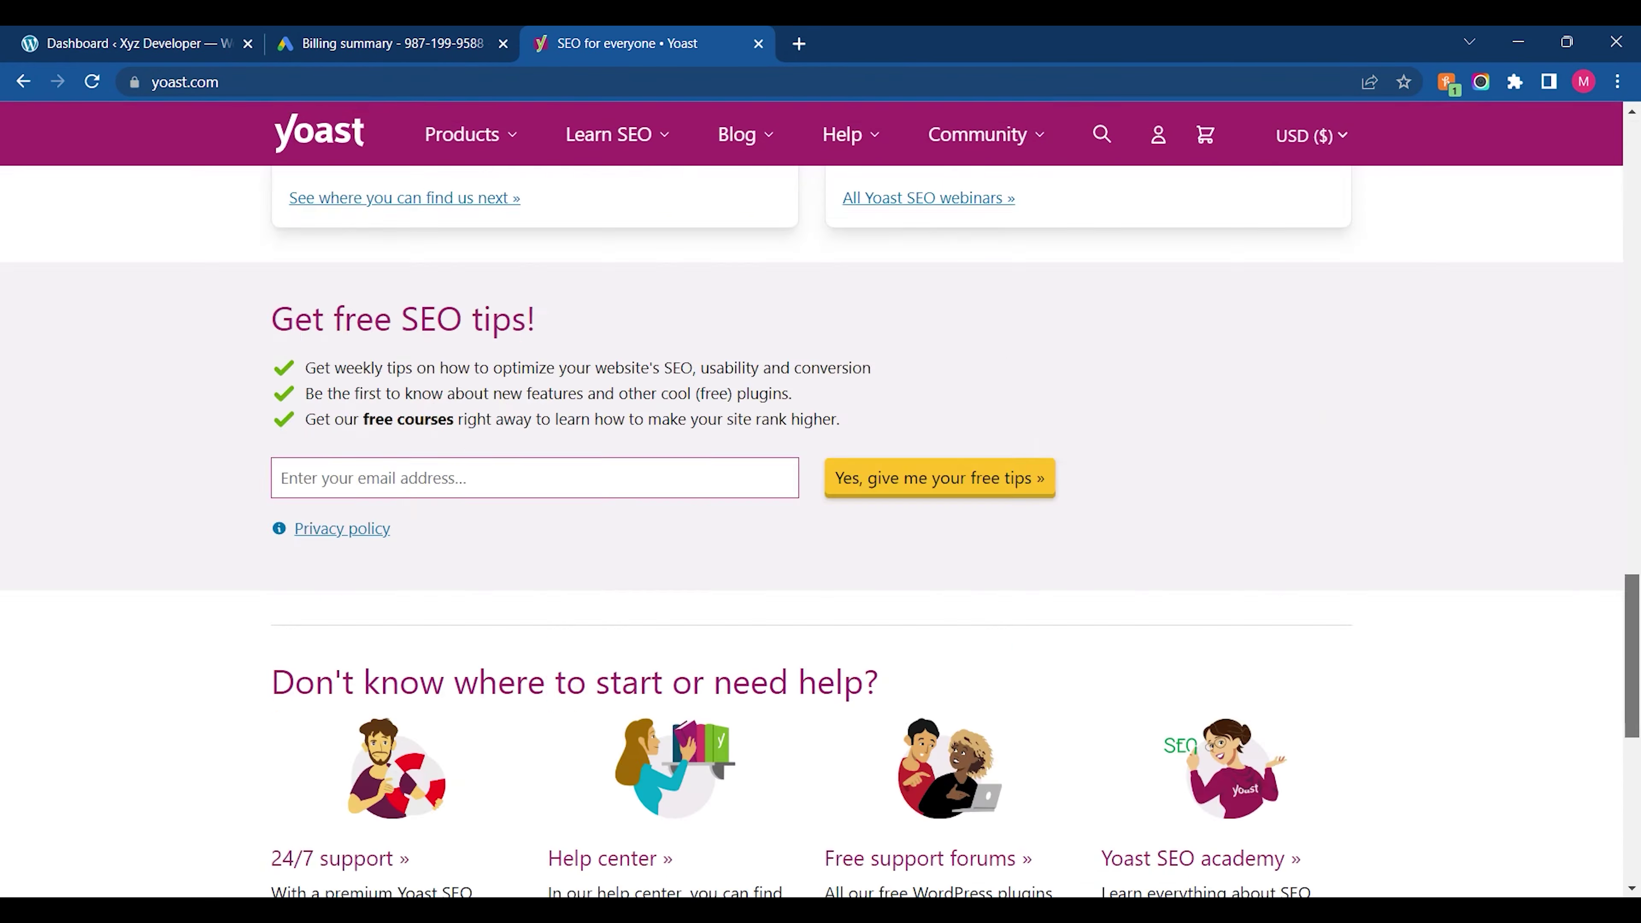
scroll(821, 530, "up", 12)
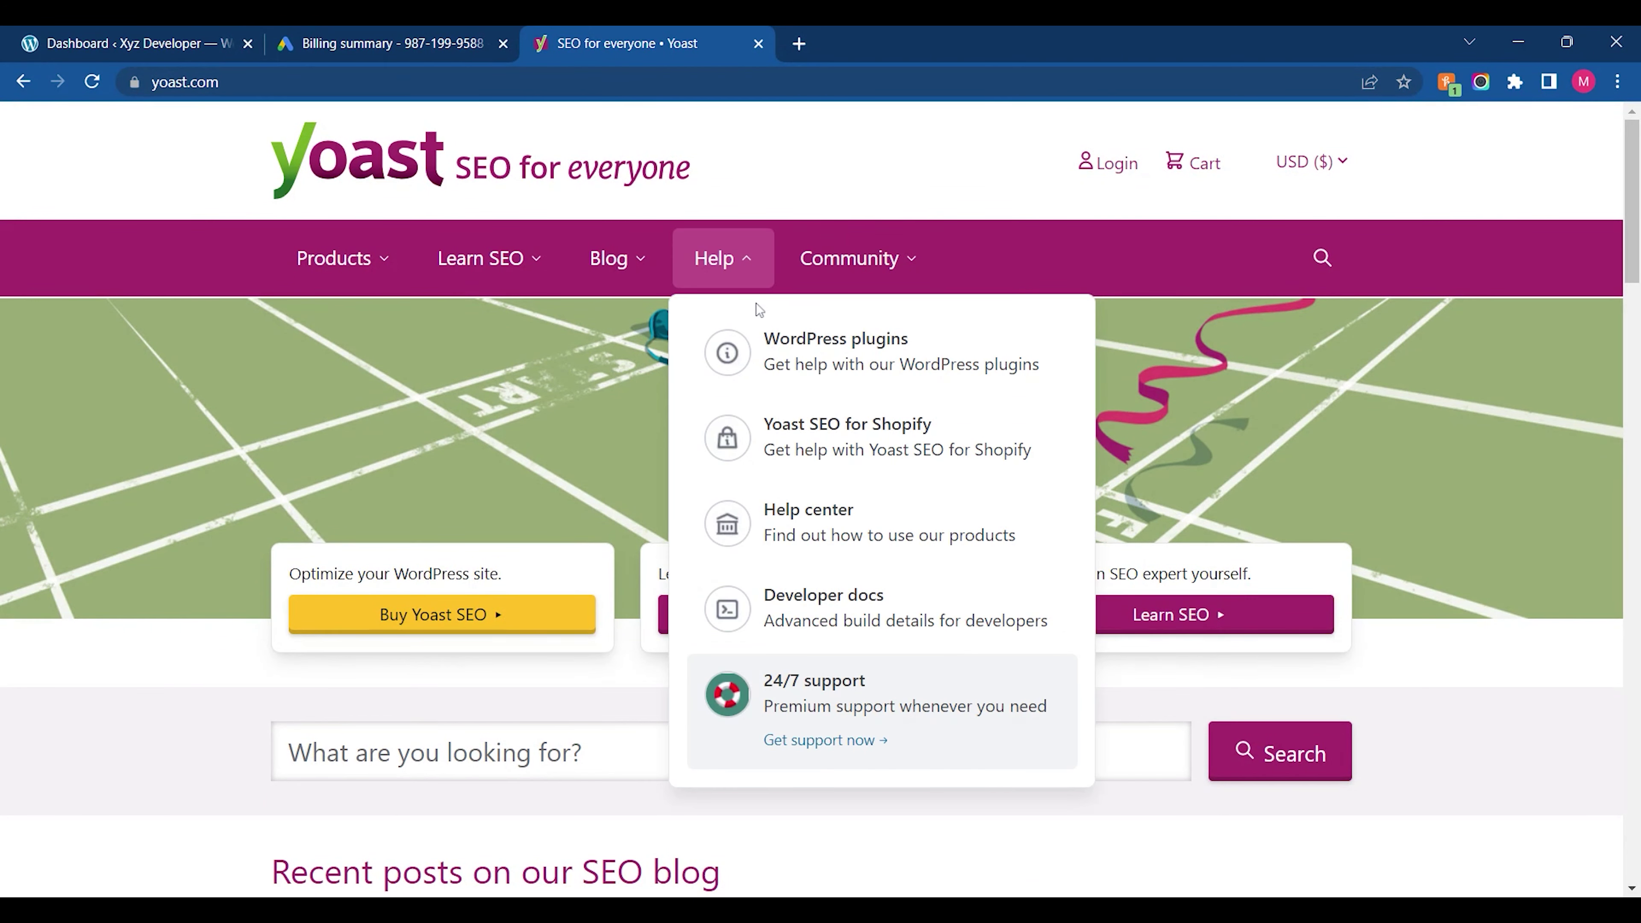
mouse_move(641, 277)
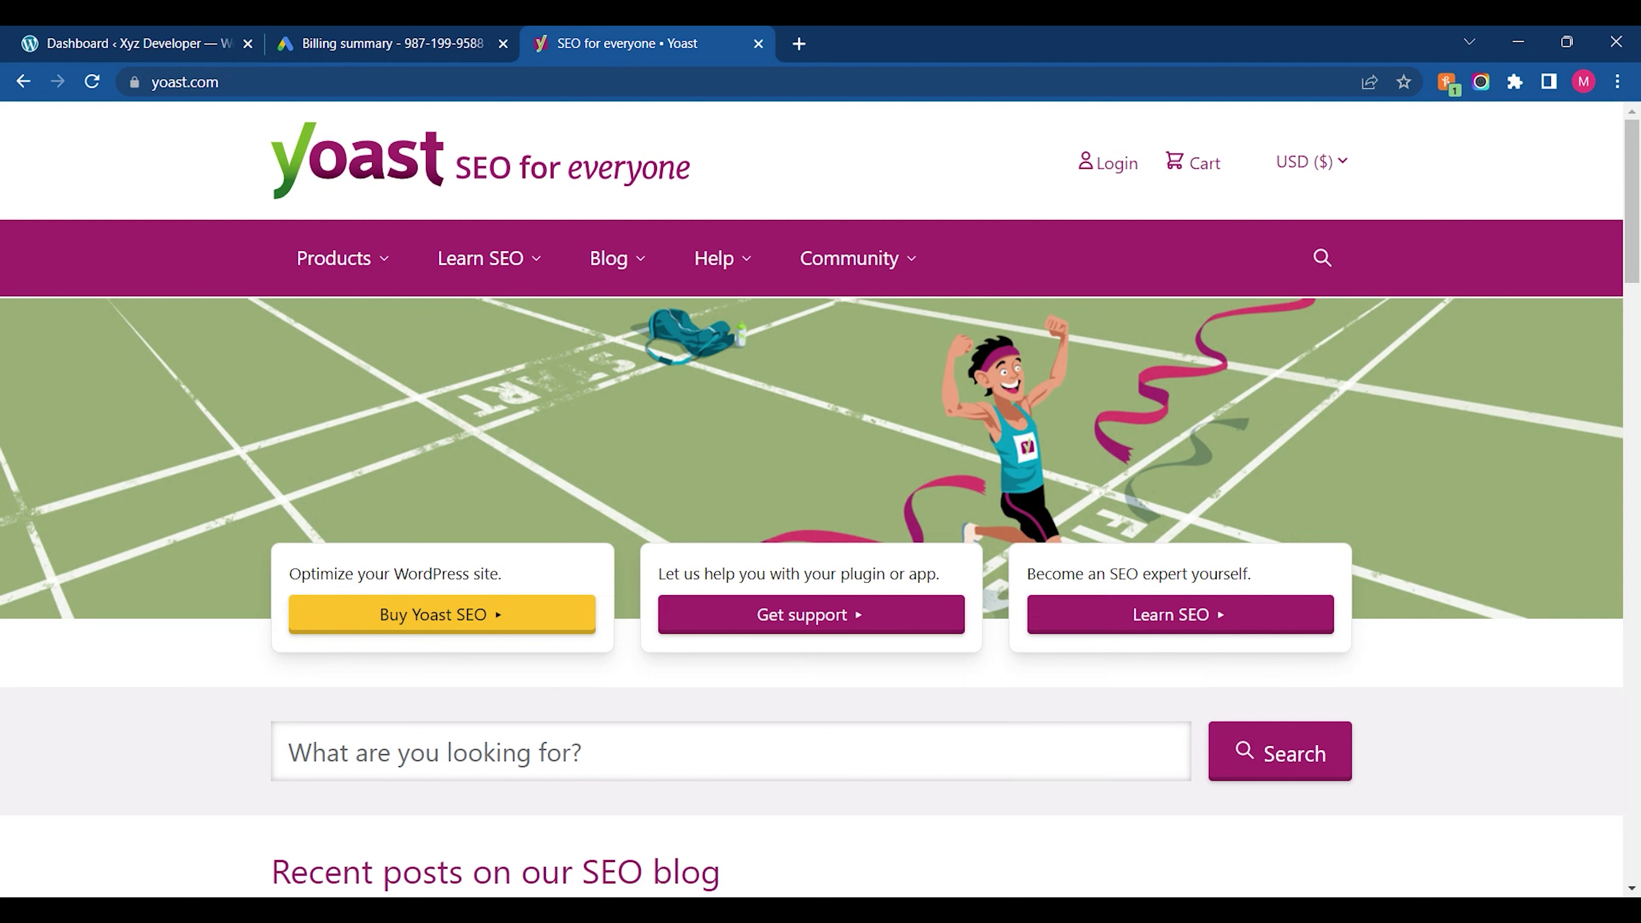
Open Yoast's Get support page, look through the help center, and close the Yoast tab
left_click(840, 628)
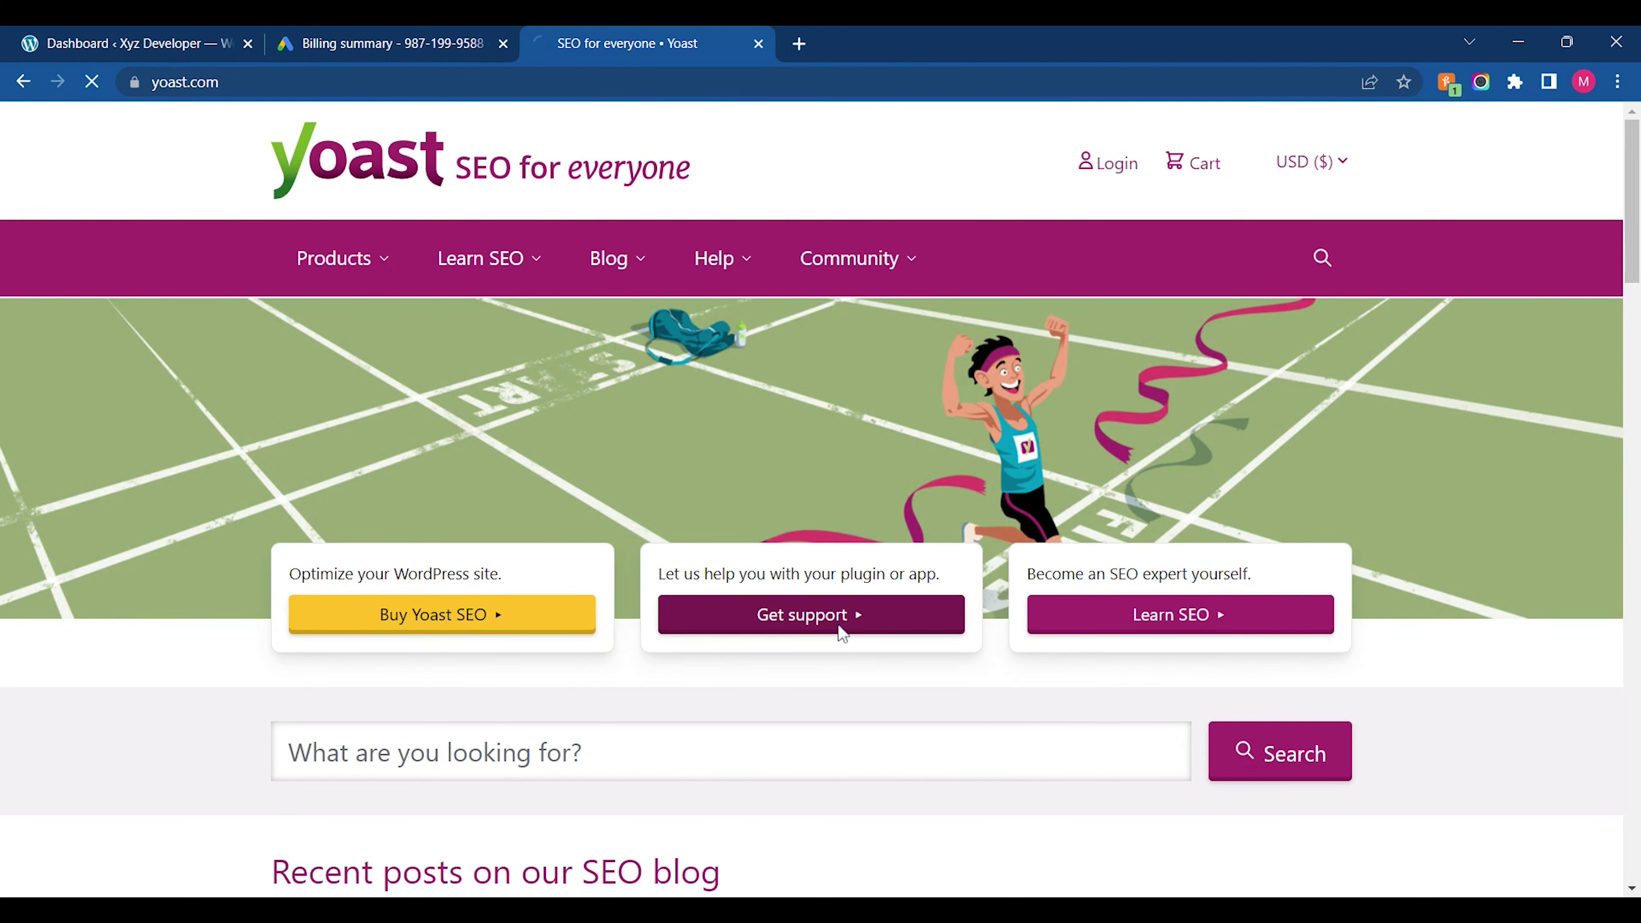
scroll(836, 630, "down", 20)
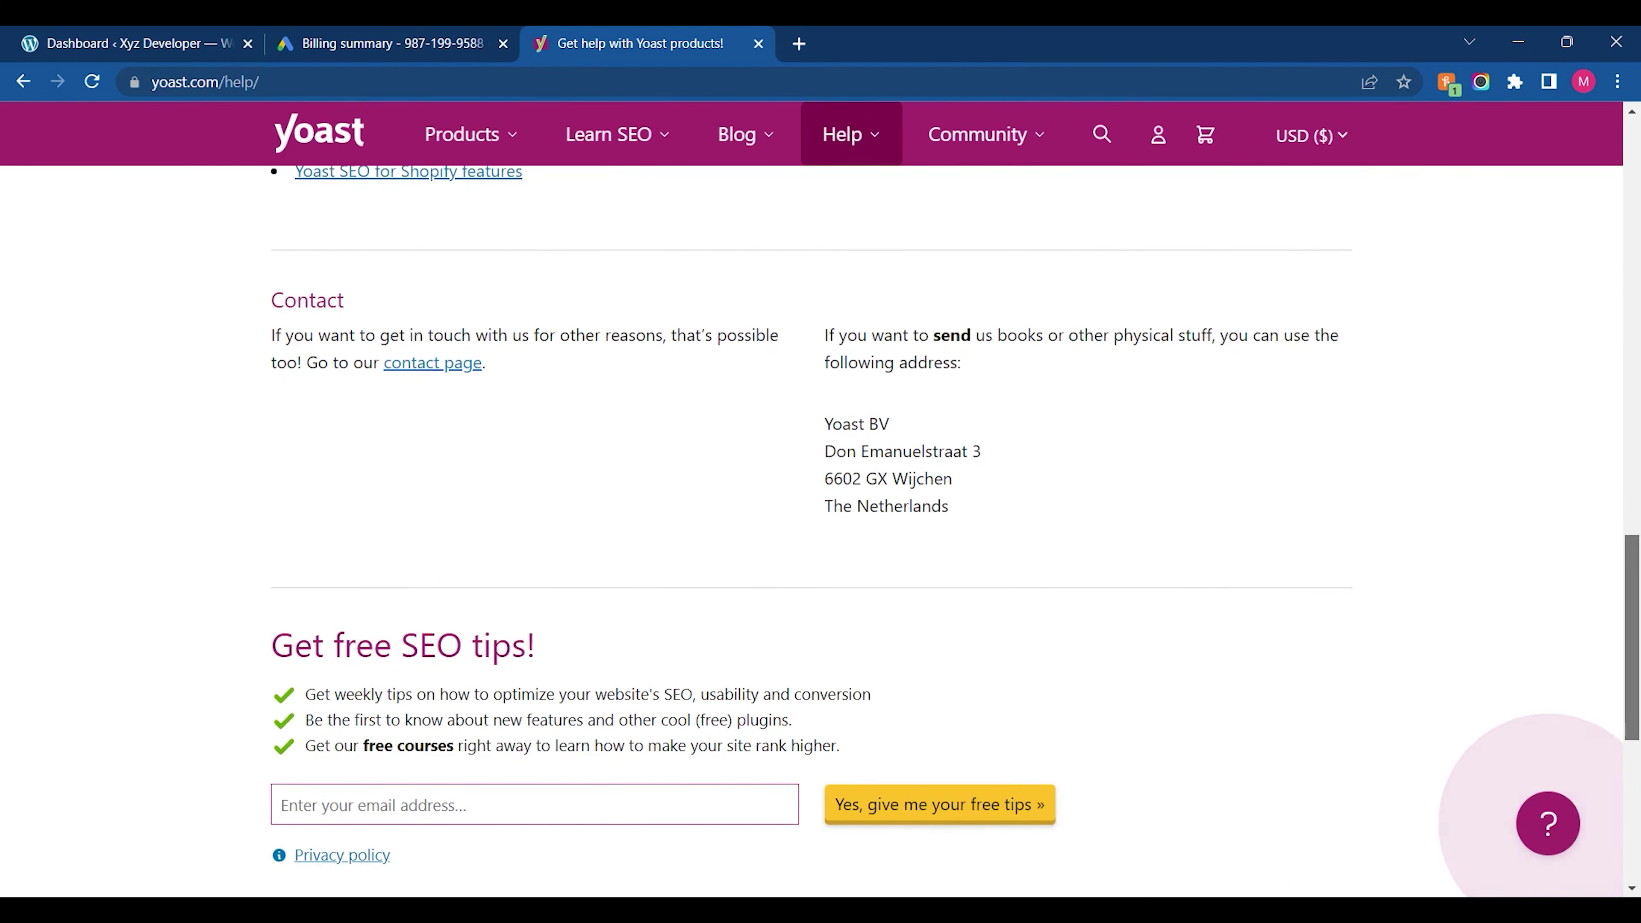
scroll(820, 498, "up", 20)
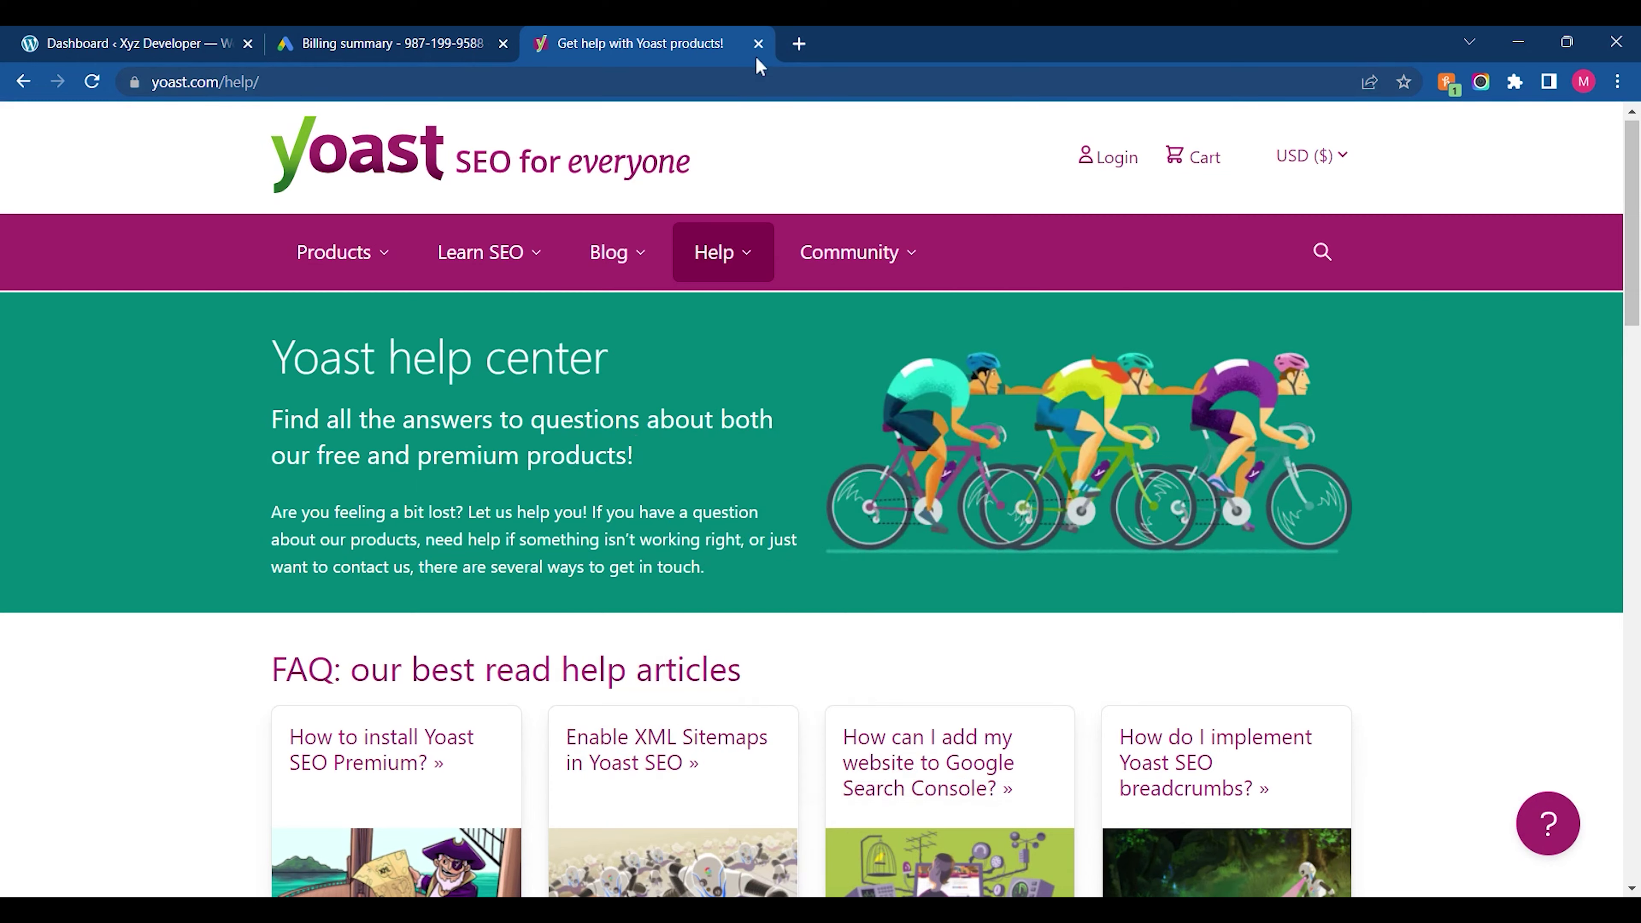
left_click(759, 43)
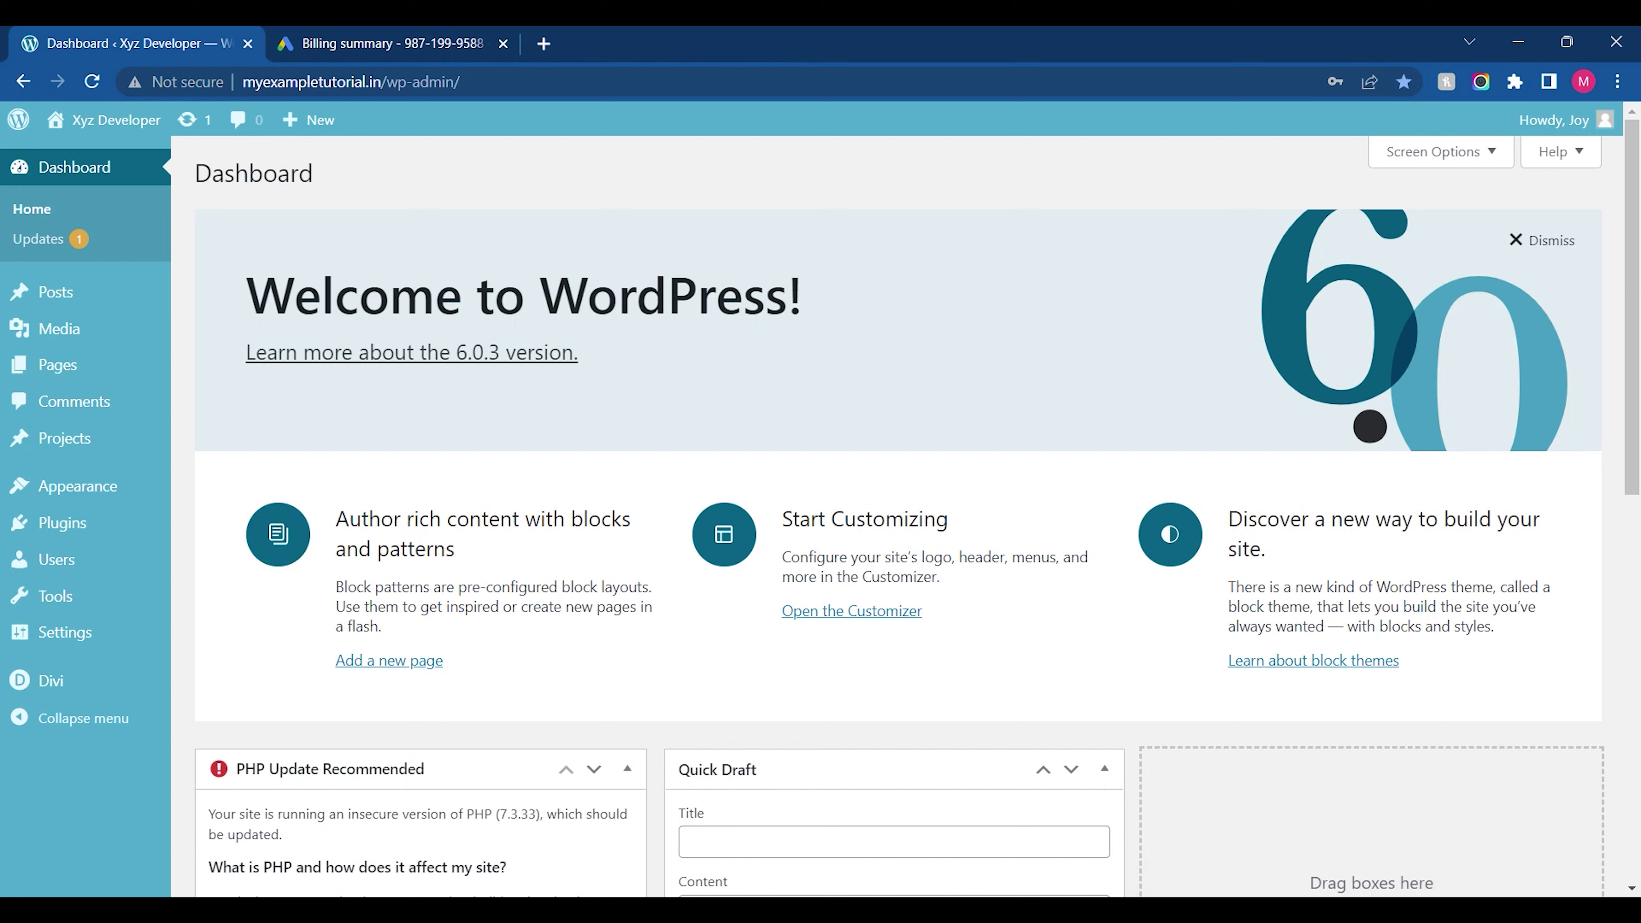
Open the list of installed plugins in the WordPress dashboard
mouse_move(49, 485)
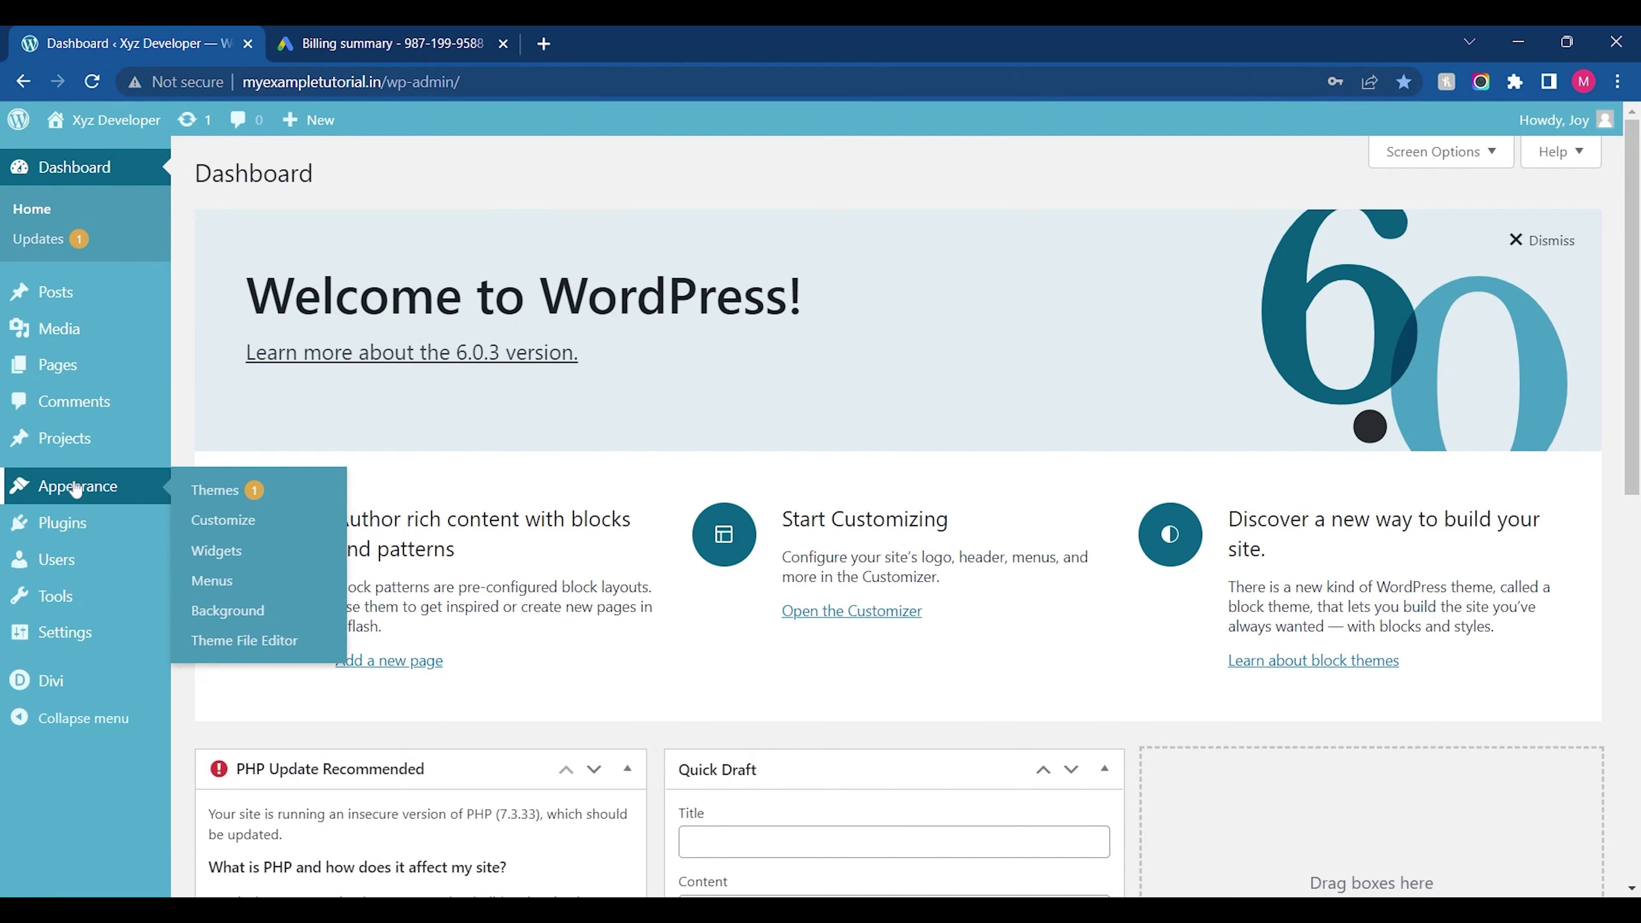
mouse_move(84, 525)
left_click(213, 529)
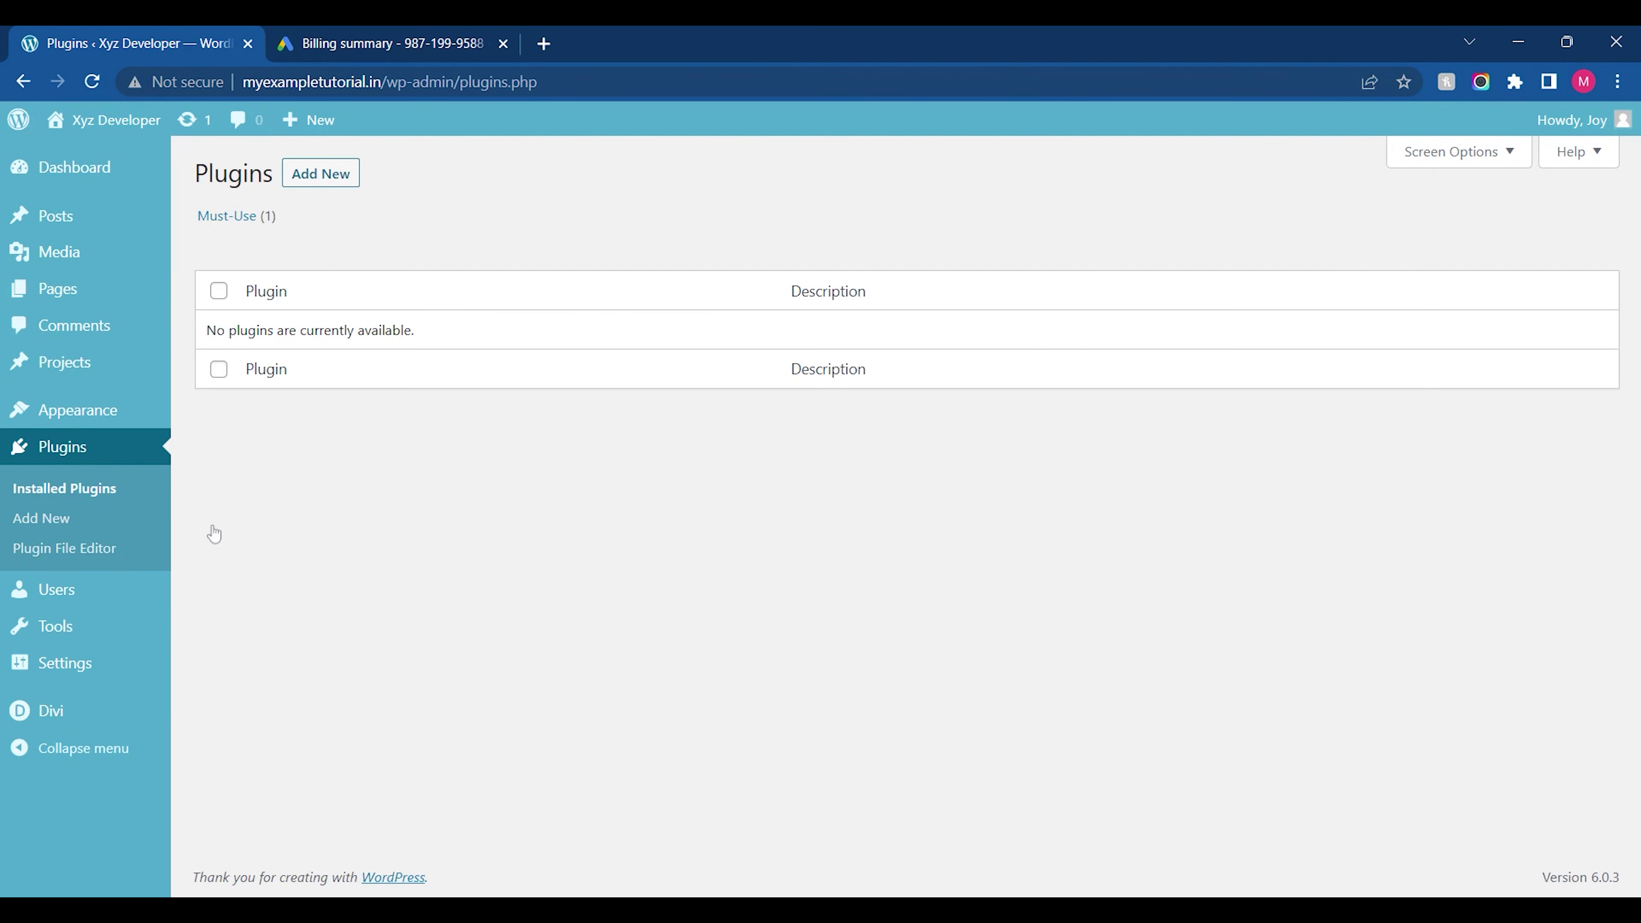
Switch to Google Ads and open the Keyword Planner from the campaigns overview
left_click(384, 42)
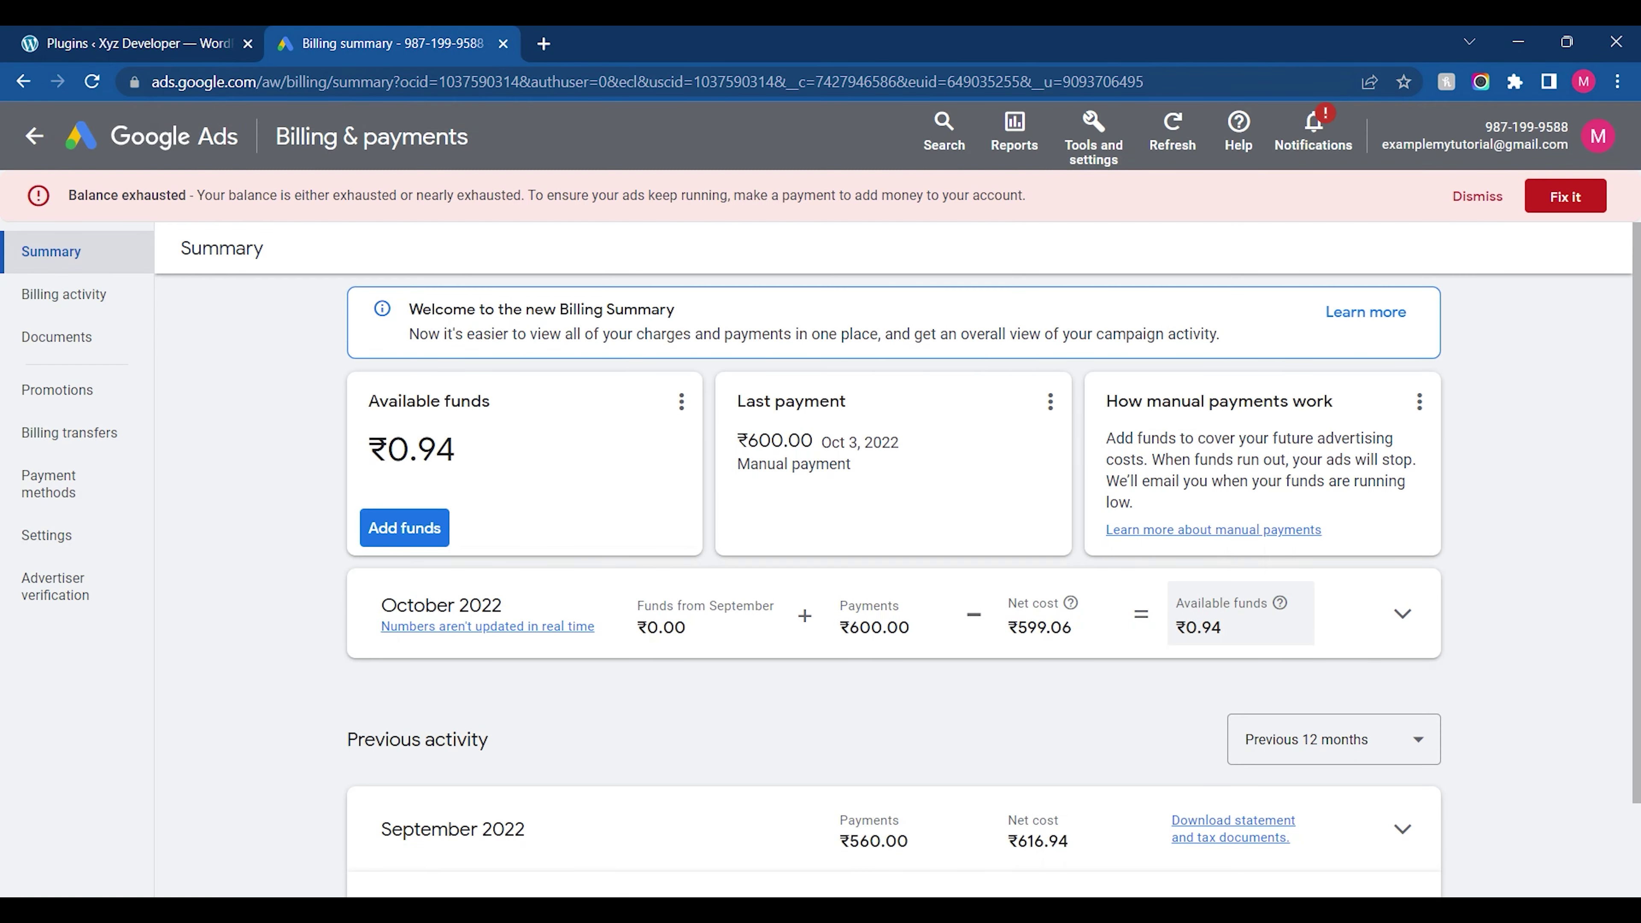
left_click(211, 157)
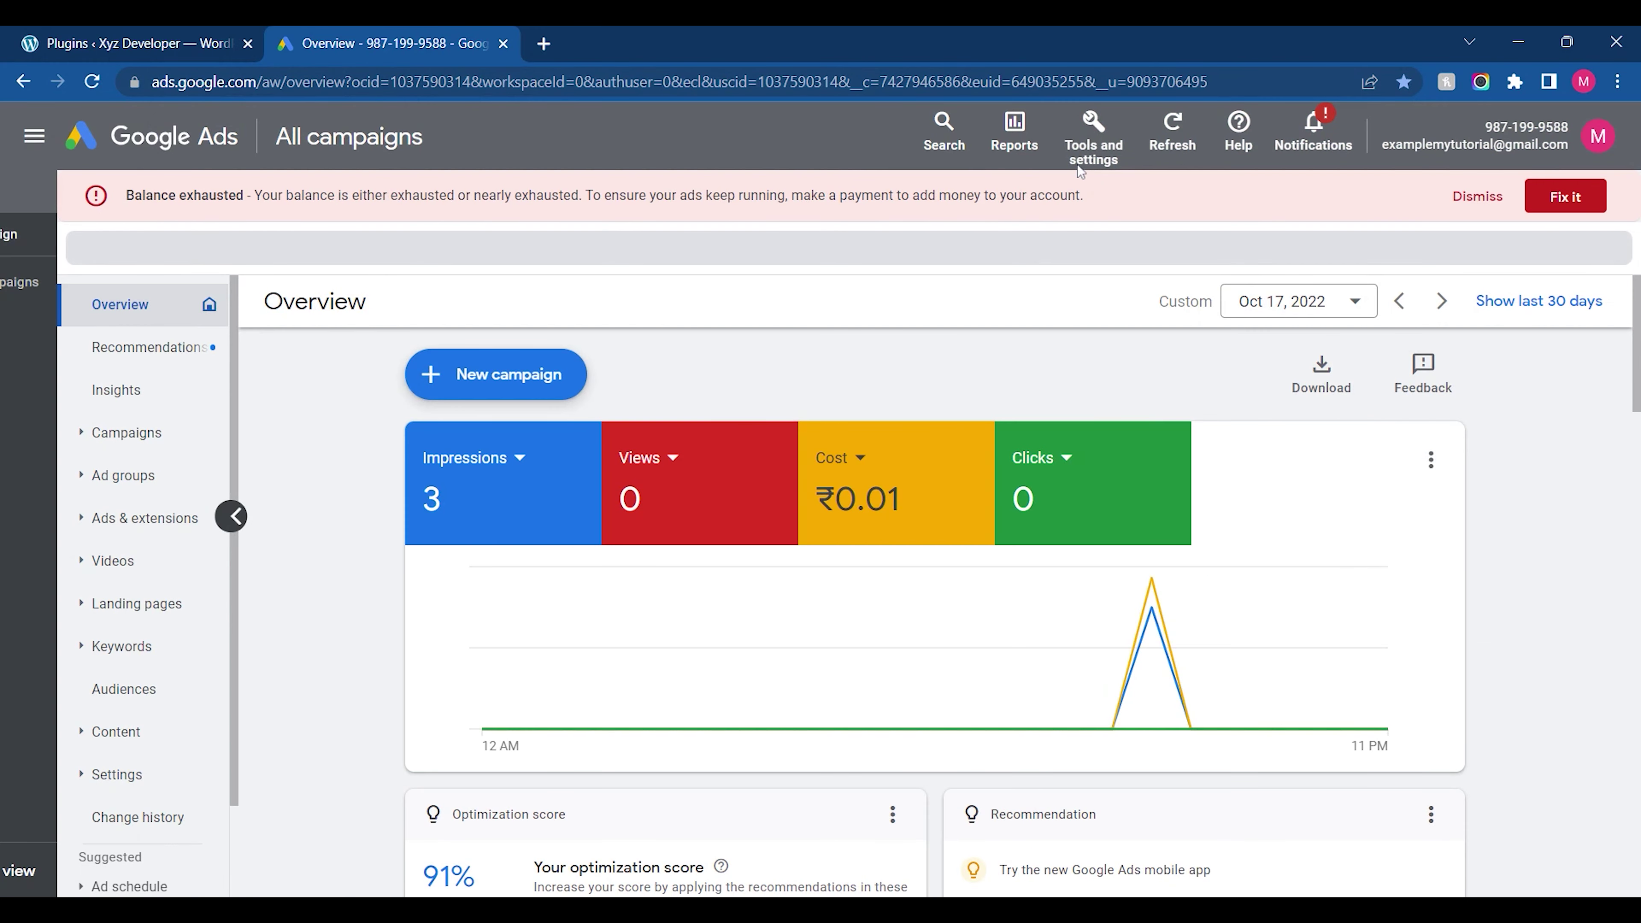
left_click(1109, 130)
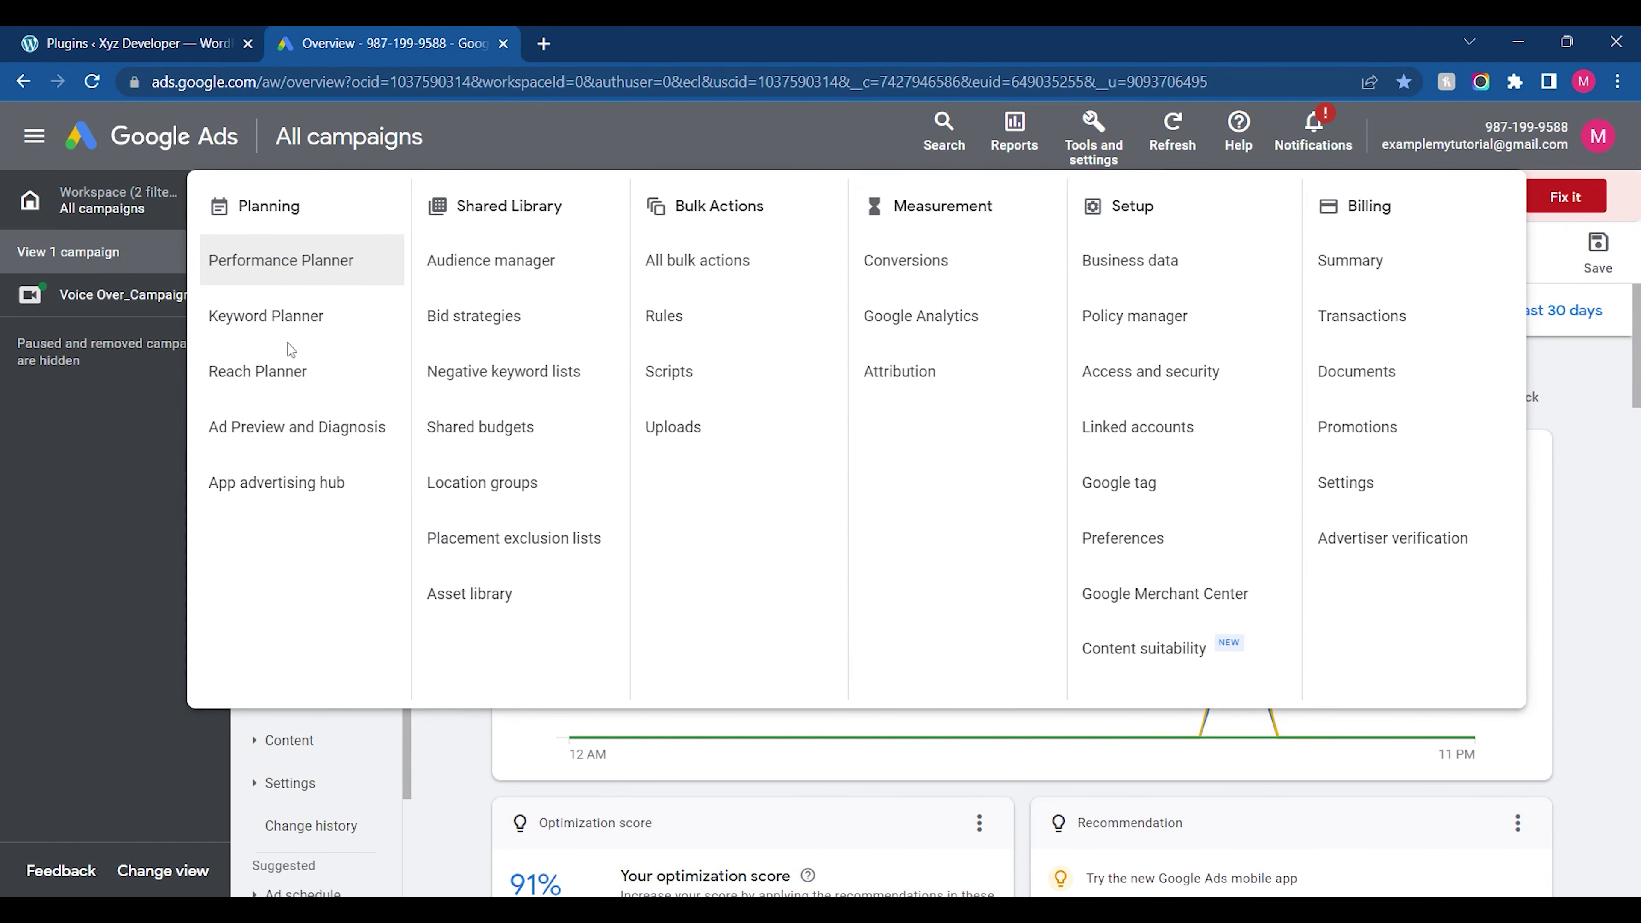
left_click(288, 337)
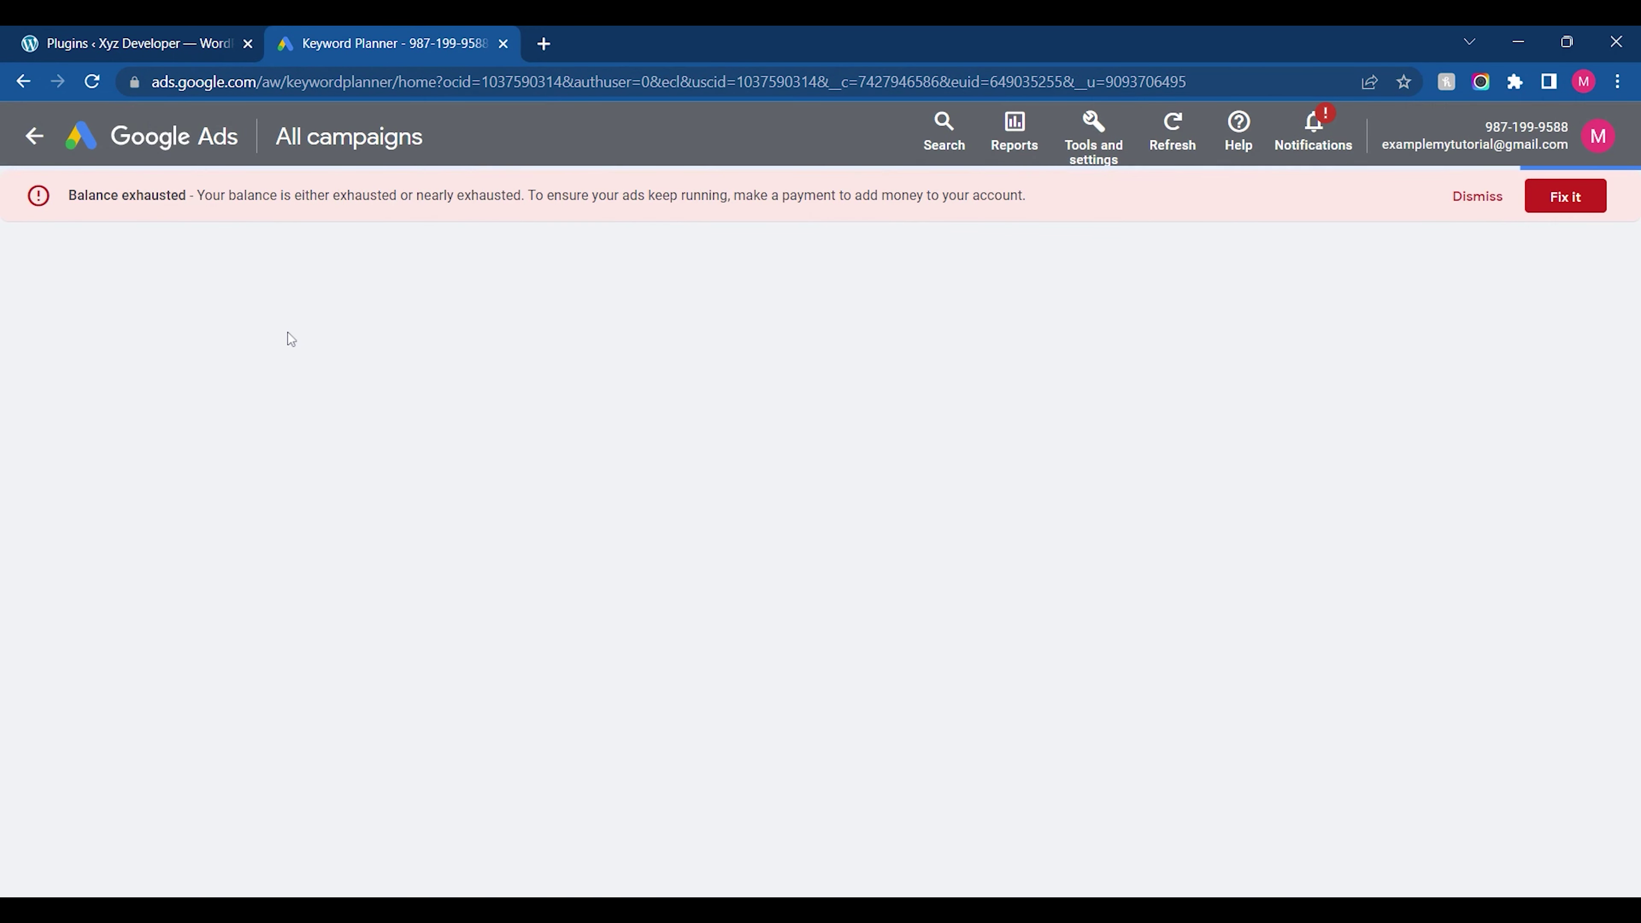
Return to the WordPress plugins page, start adding a new plugin, and open the upload form for choosing a plugin file
left_click(175, 38)
left_click(320, 191)
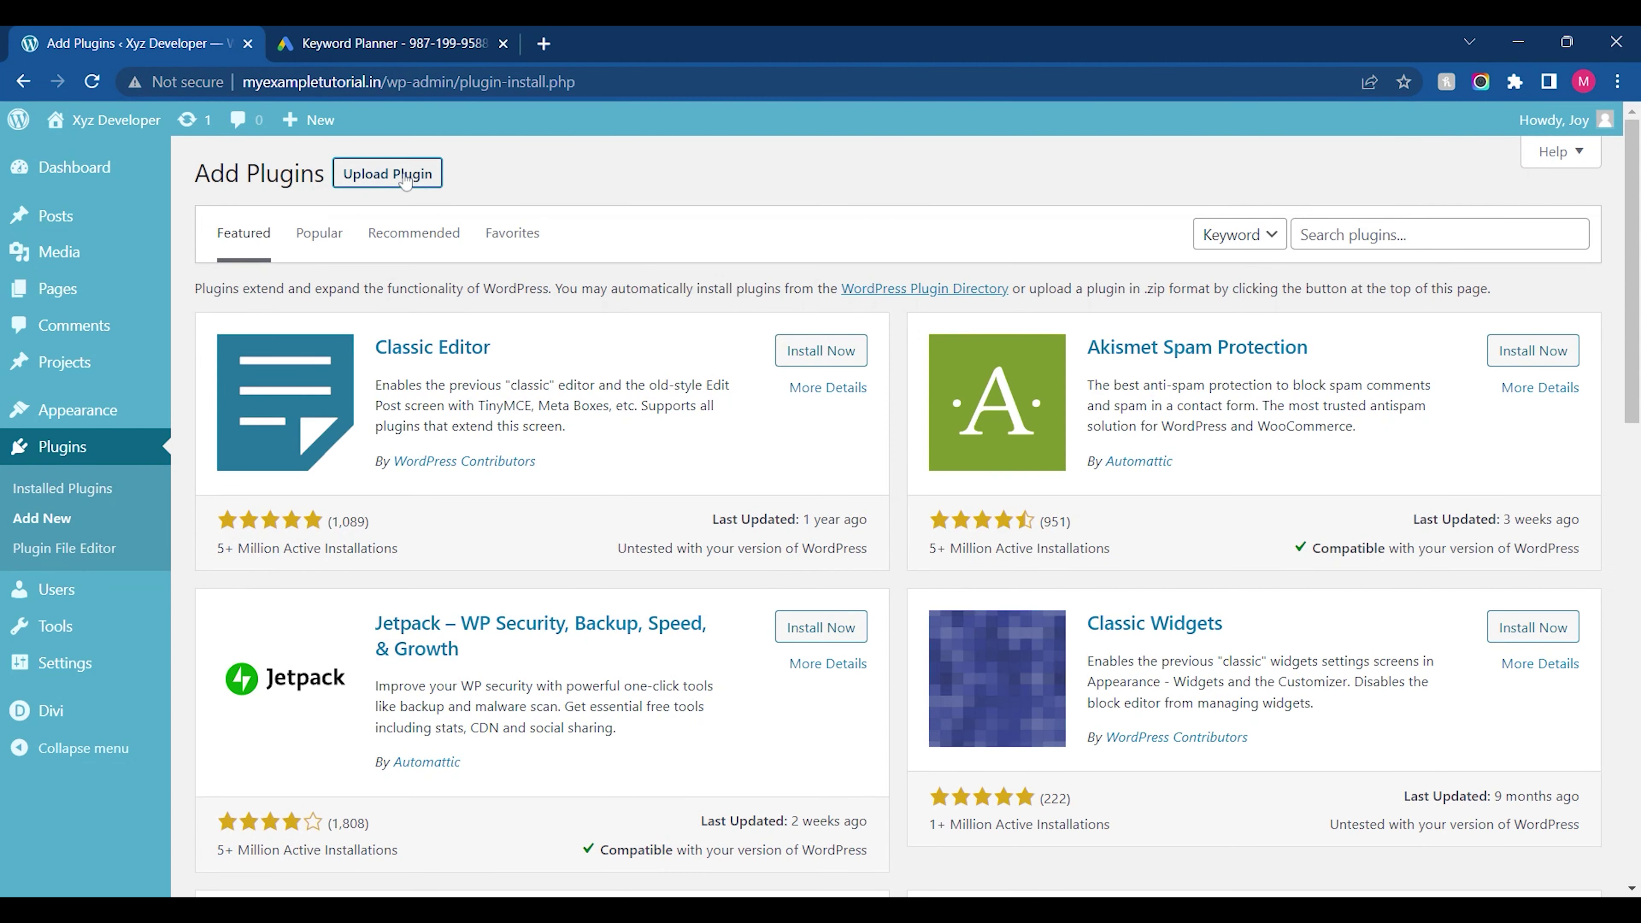
left_click(405, 182)
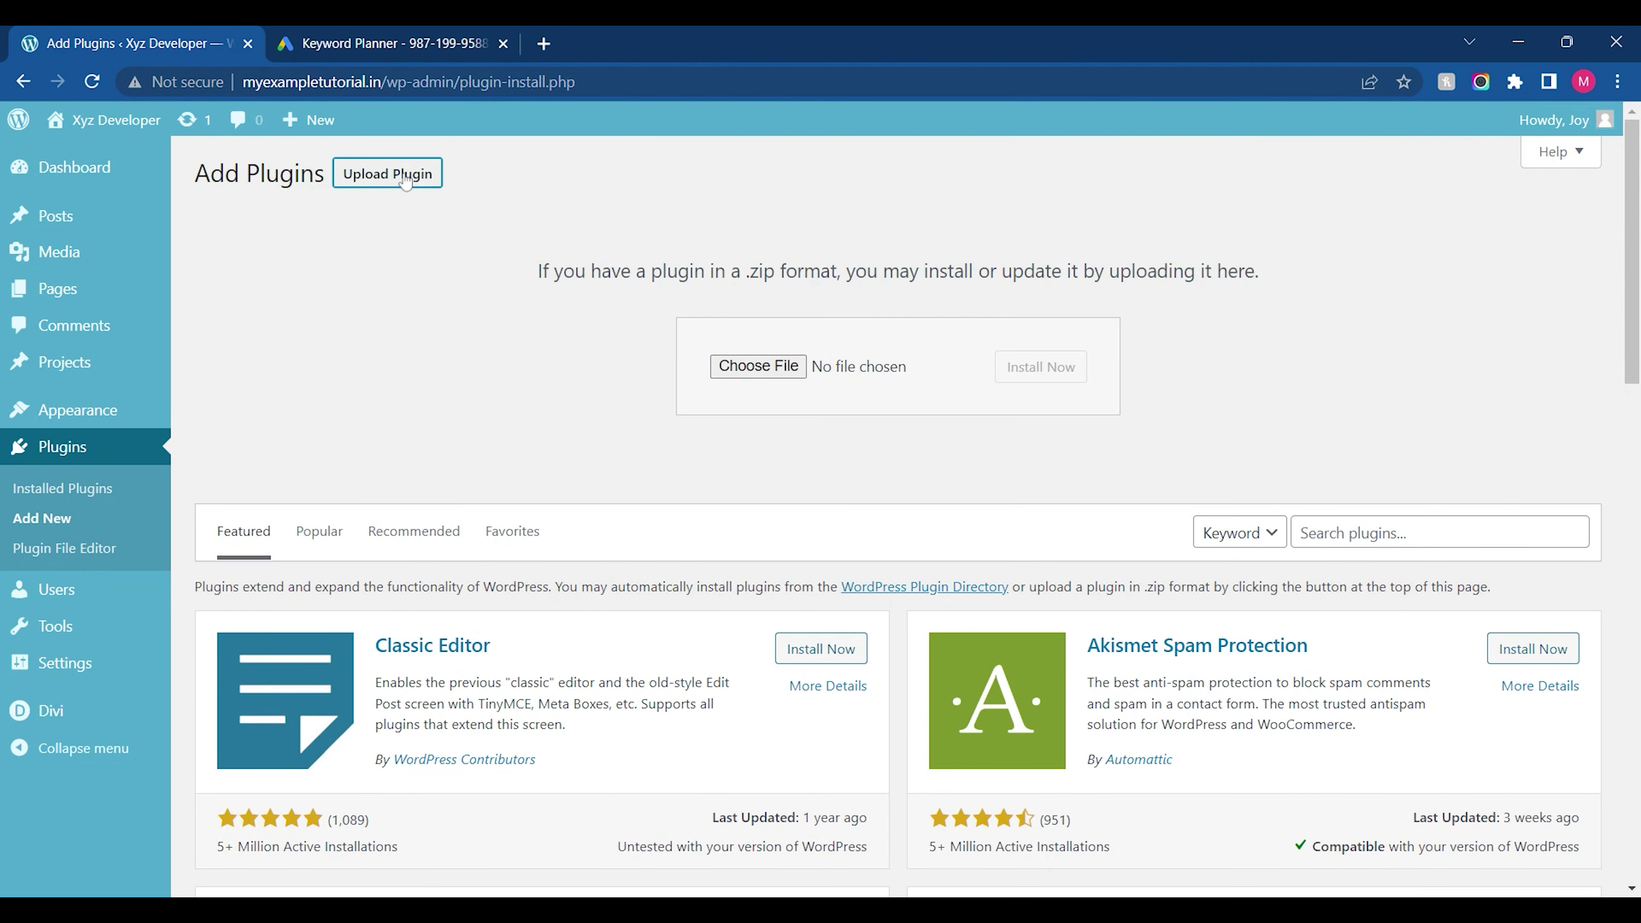
left_click(783, 374)
Search the plugin directory for "yoast" and open the details of the Yoast SEO plugin
left_click(1439, 532)
type("yoasr")
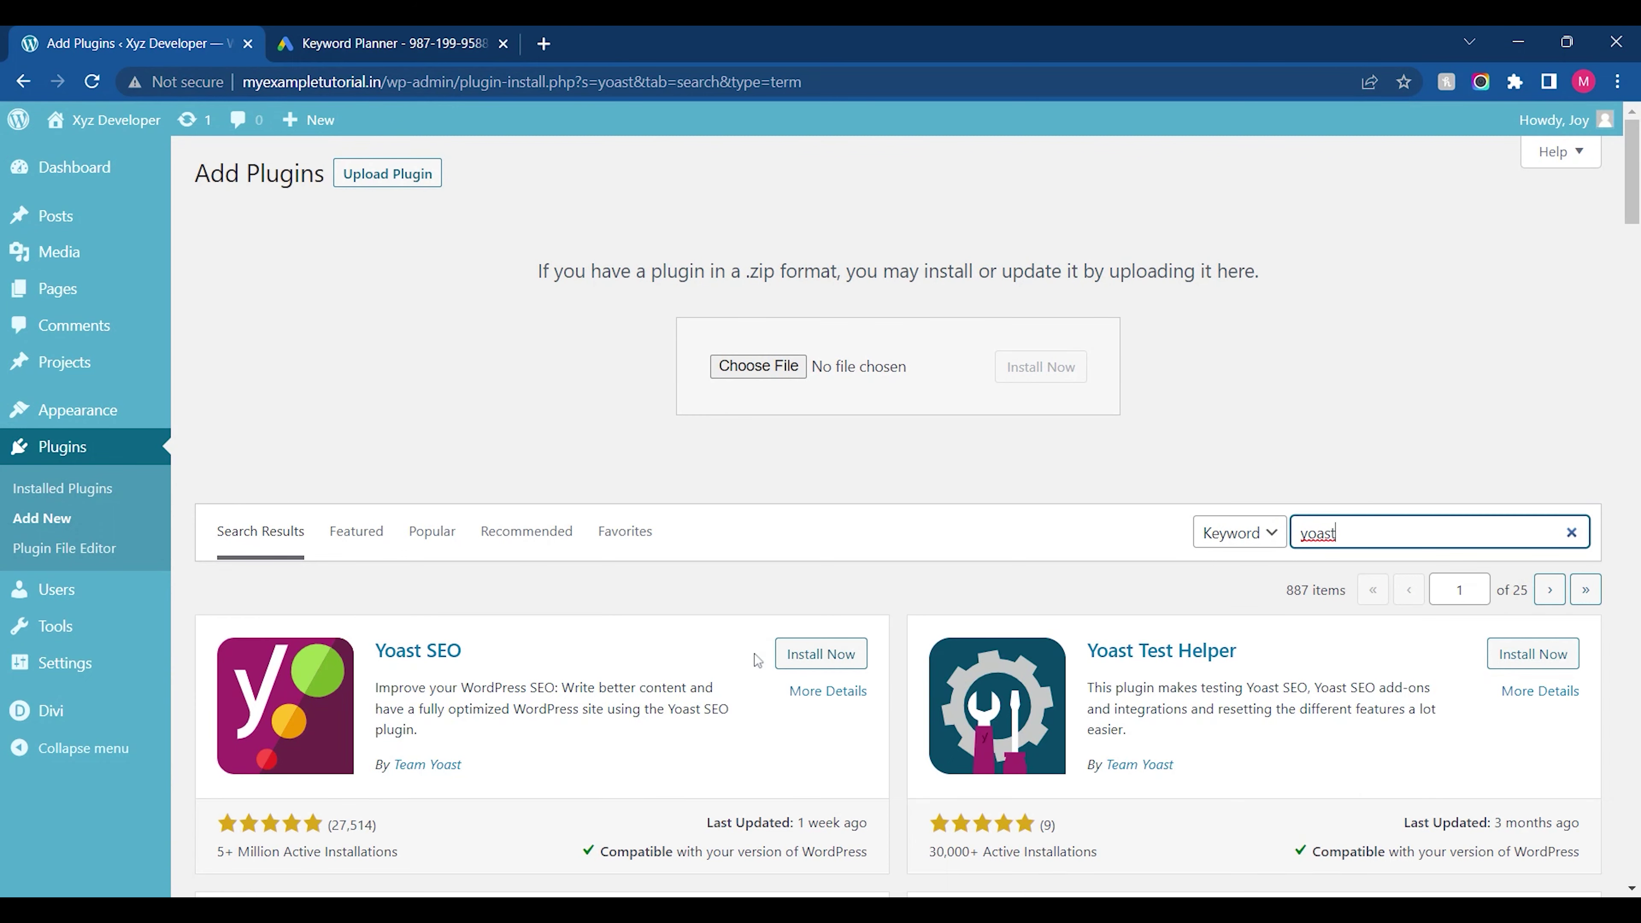
left_click(451, 653)
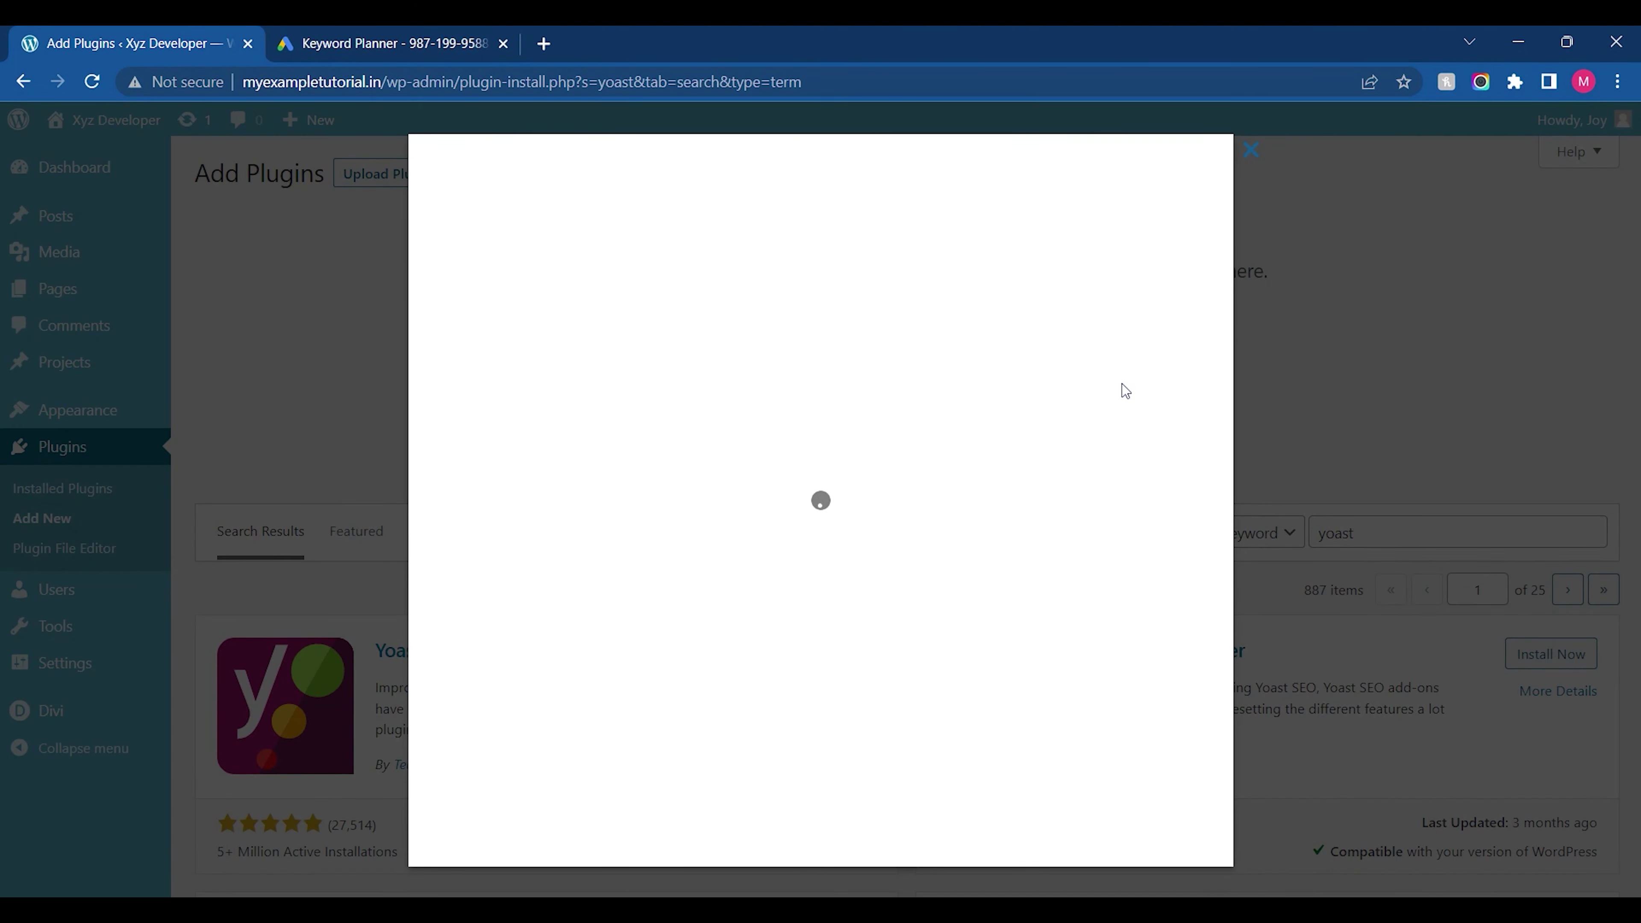
Close the plugin details and install and activate the Yoast SEO plugin
left_click(1257, 162)
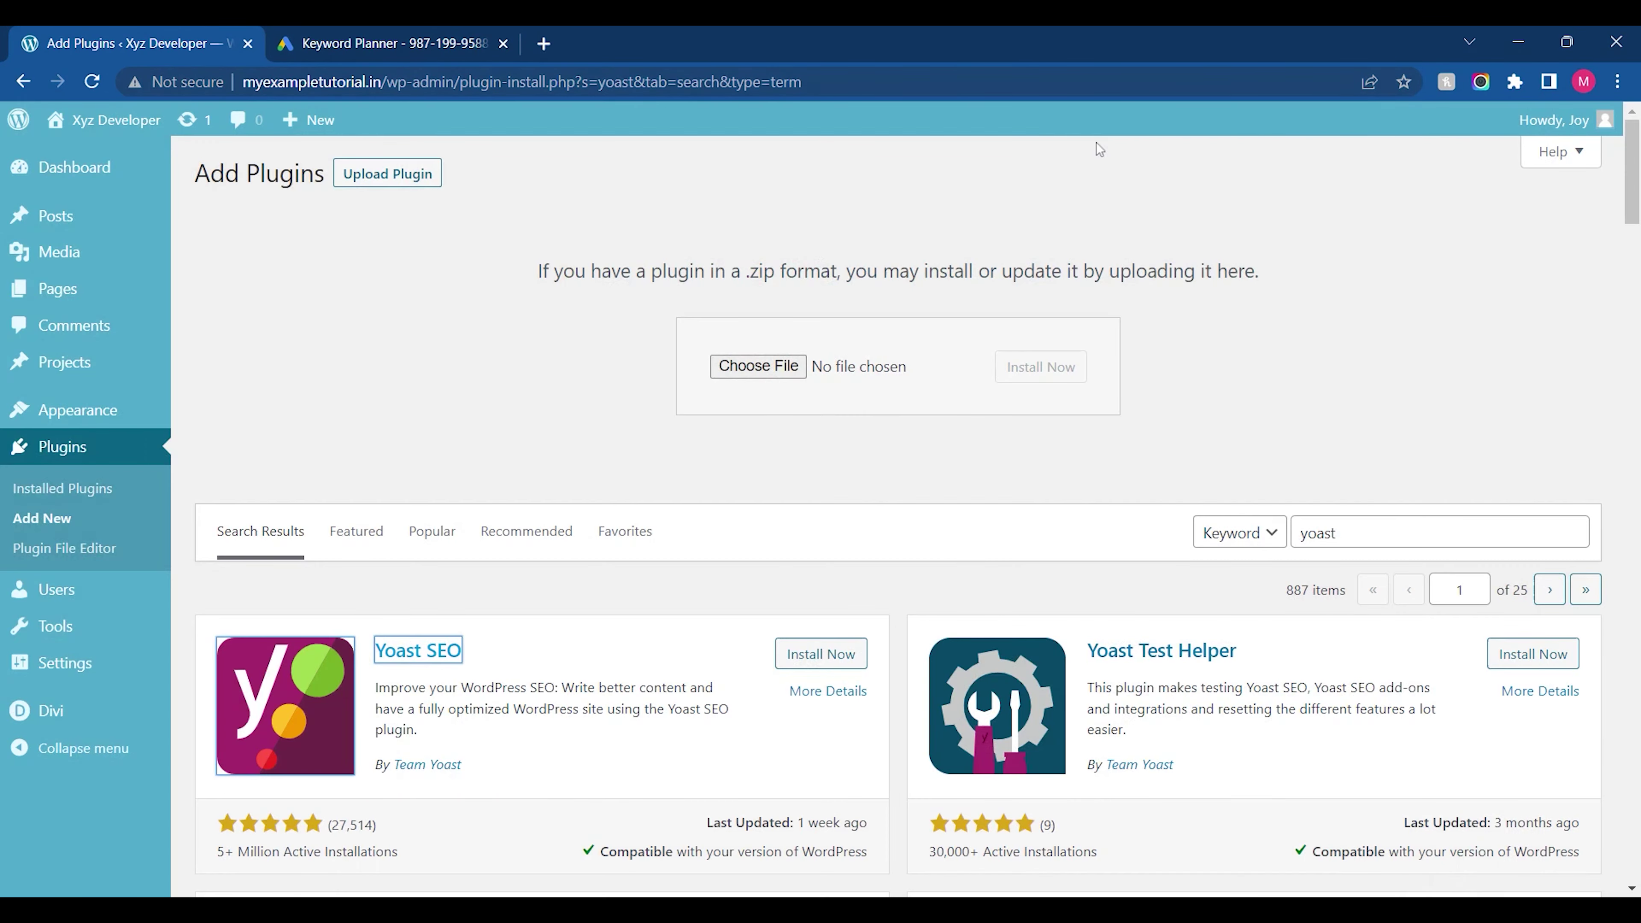
left_click(811, 654)
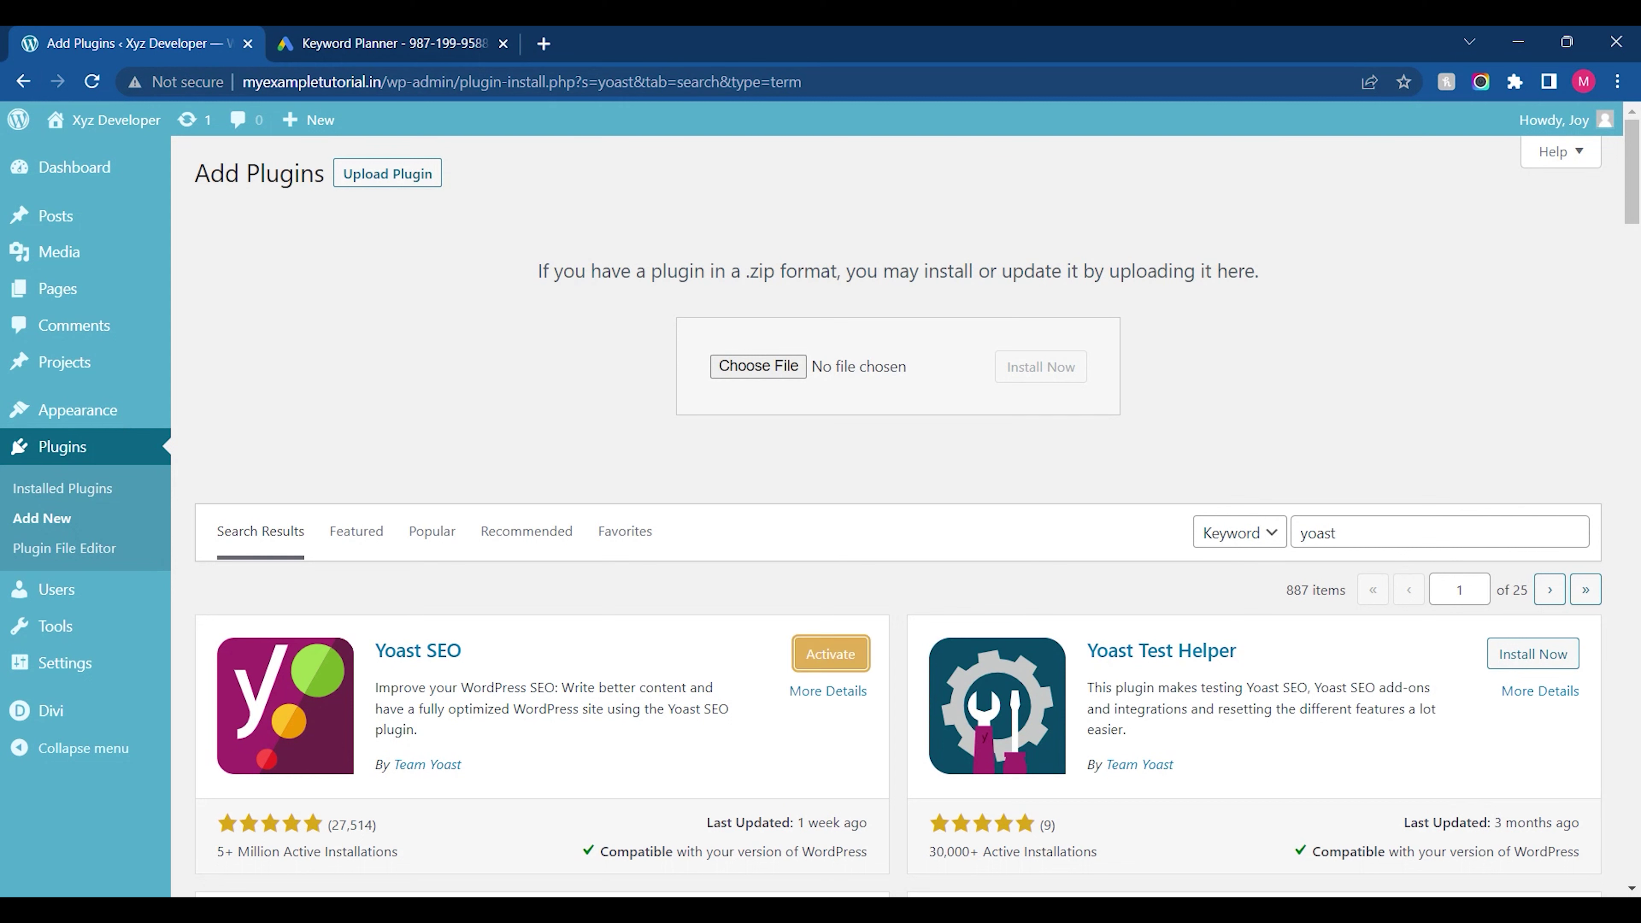
left_click(855, 651)
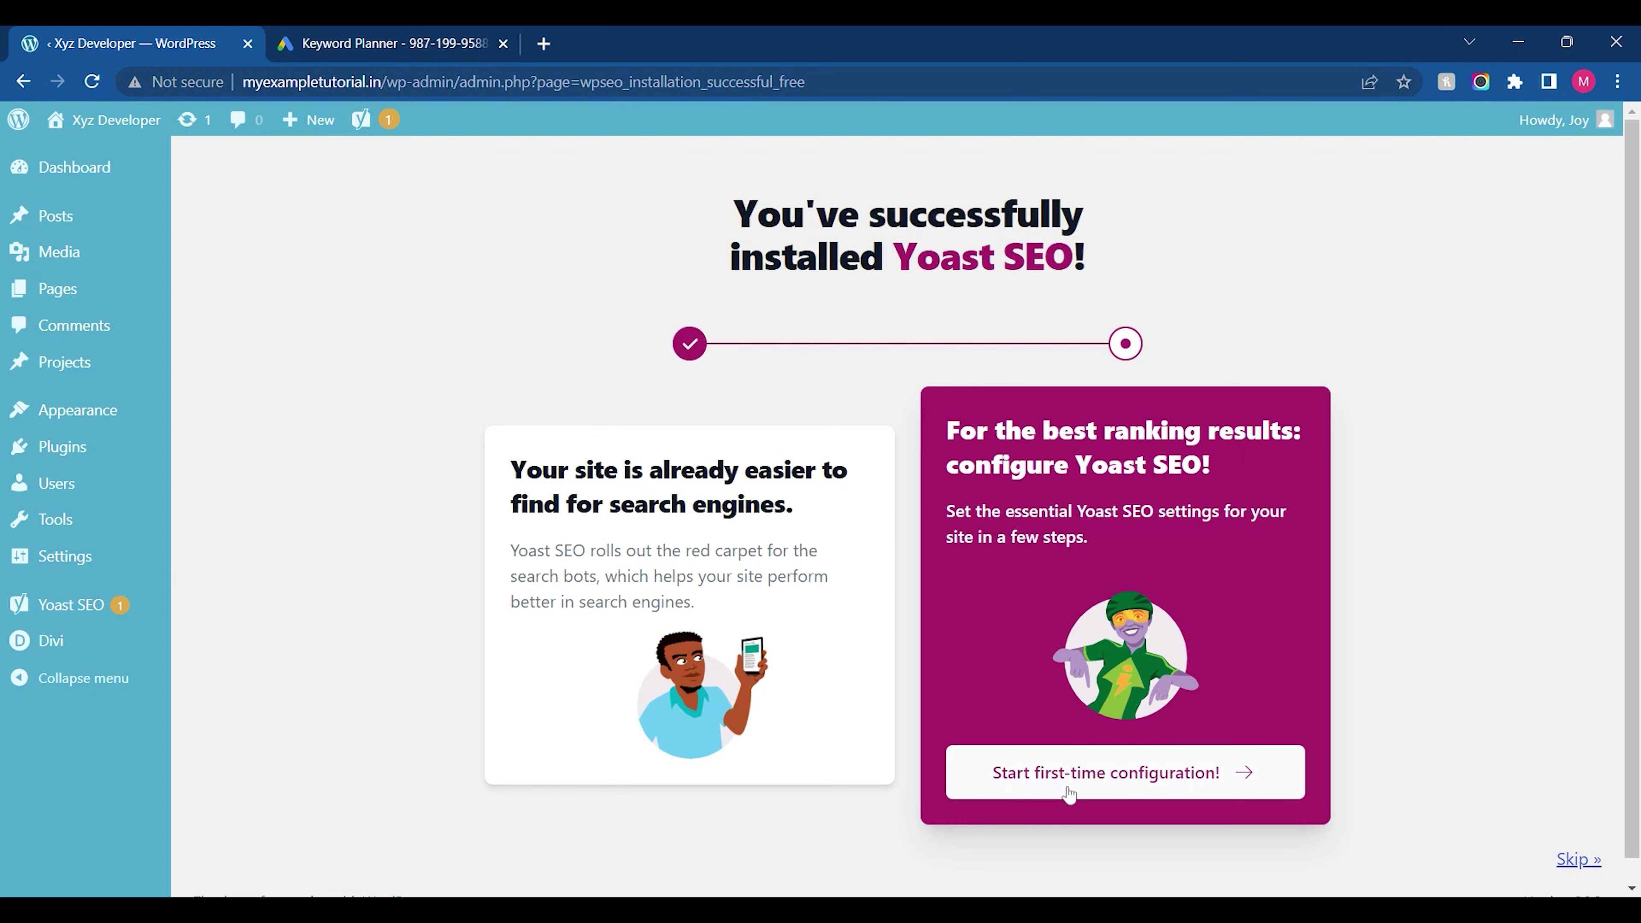
Start the Yoast first-time configuration, run the SEO data optimization, and continue to the site representation section
left_click(1125, 783)
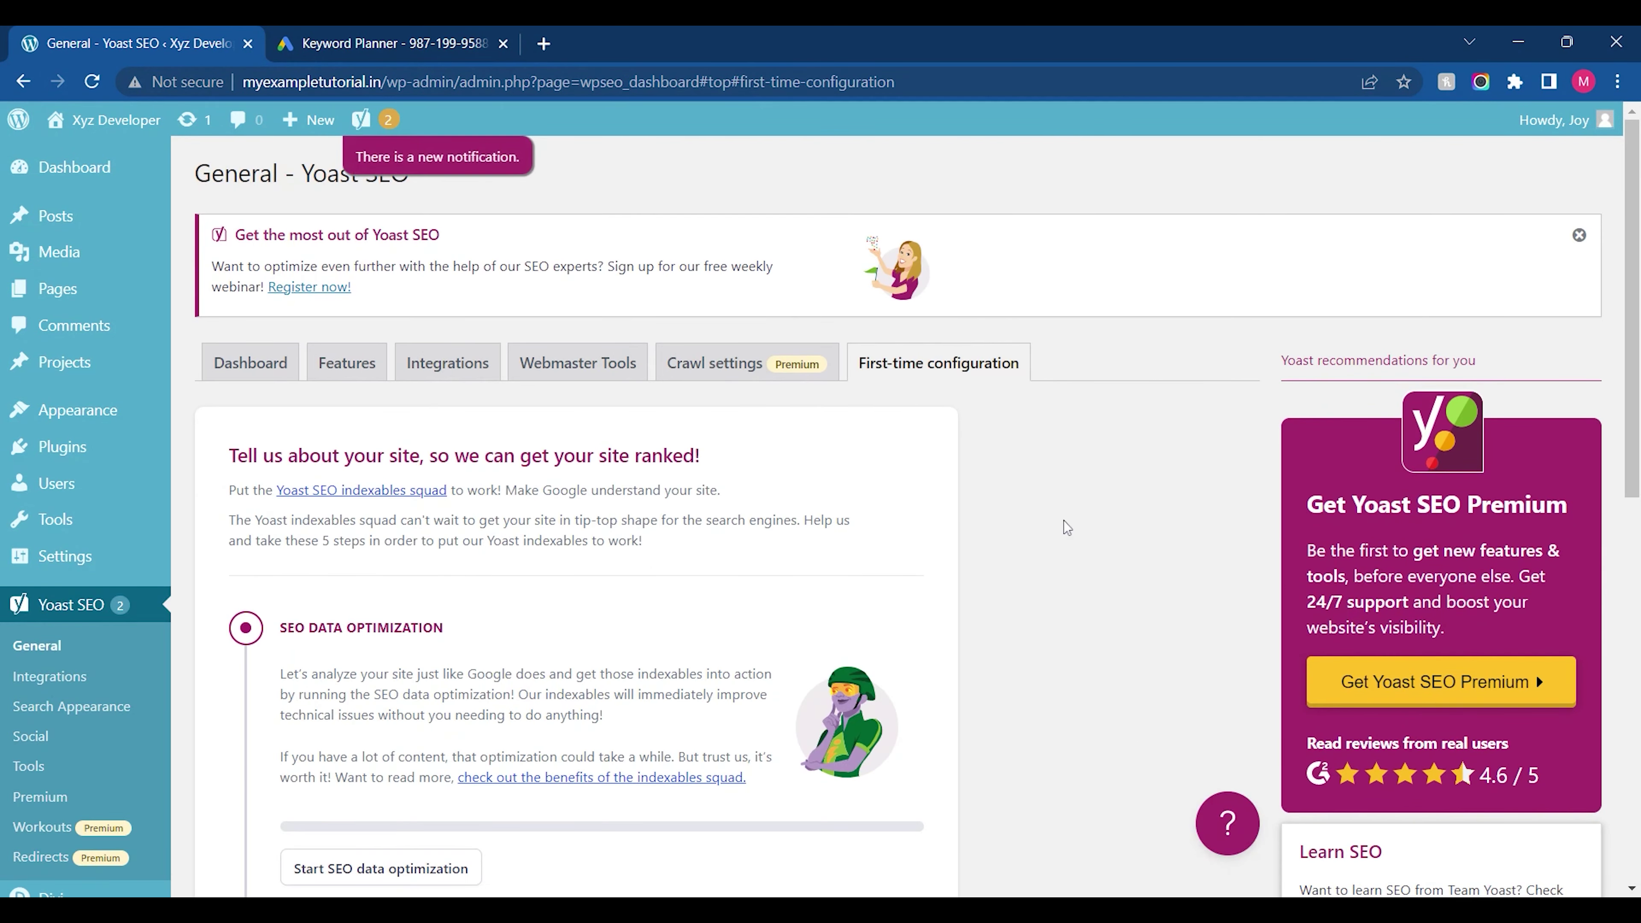
scroll(1155, 581, "down", 3)
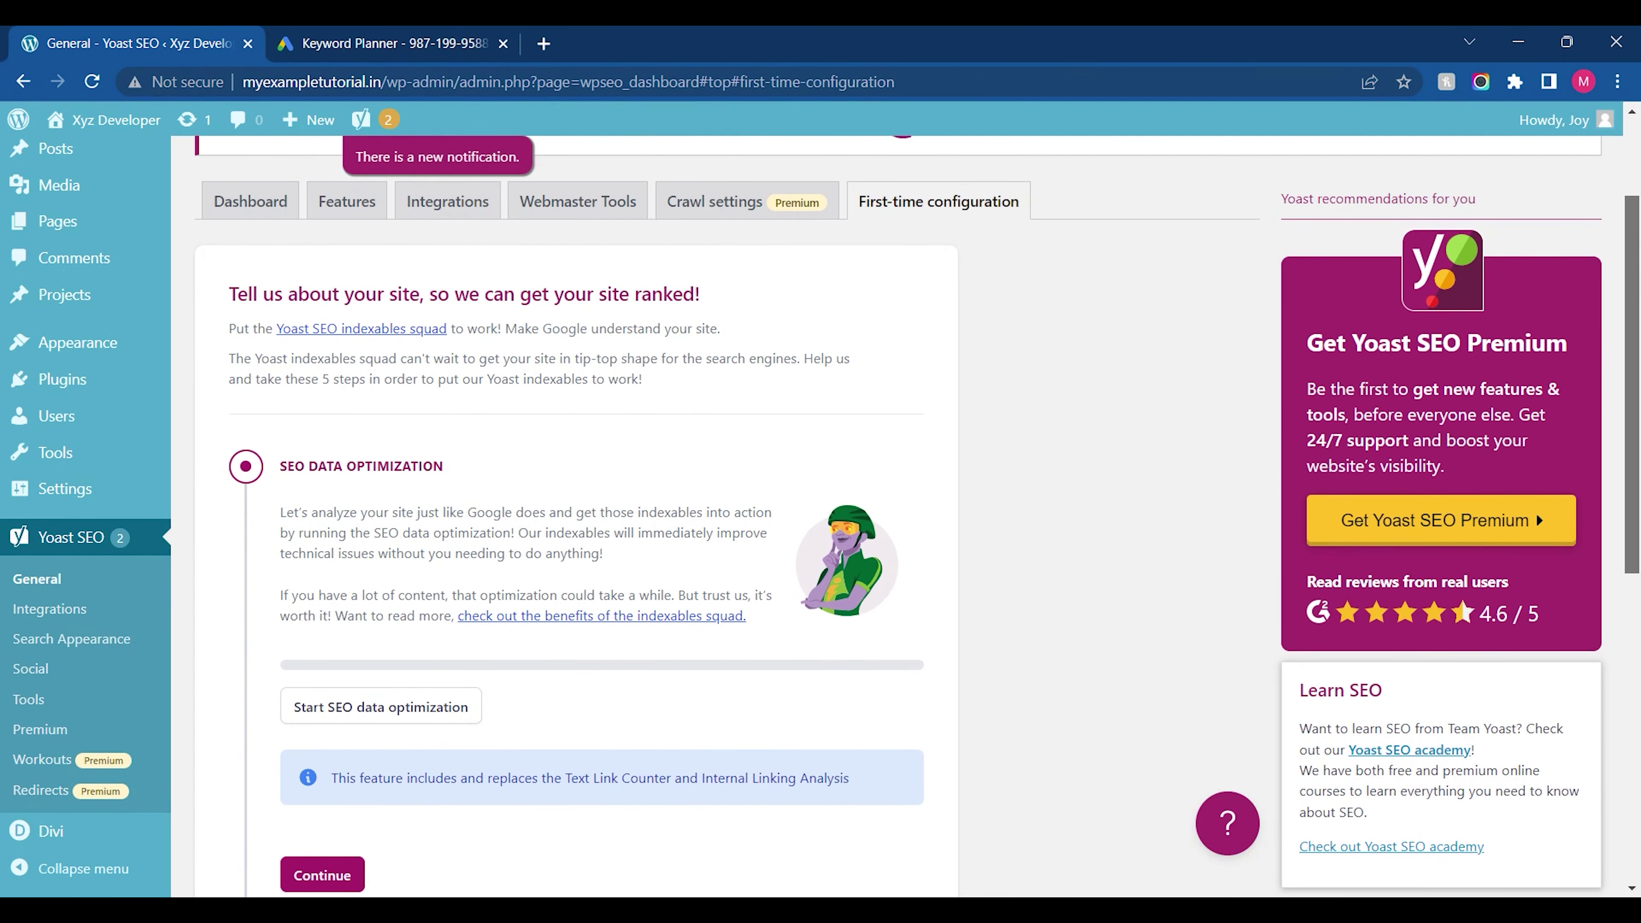
scroll(512, 520, "down", 3)
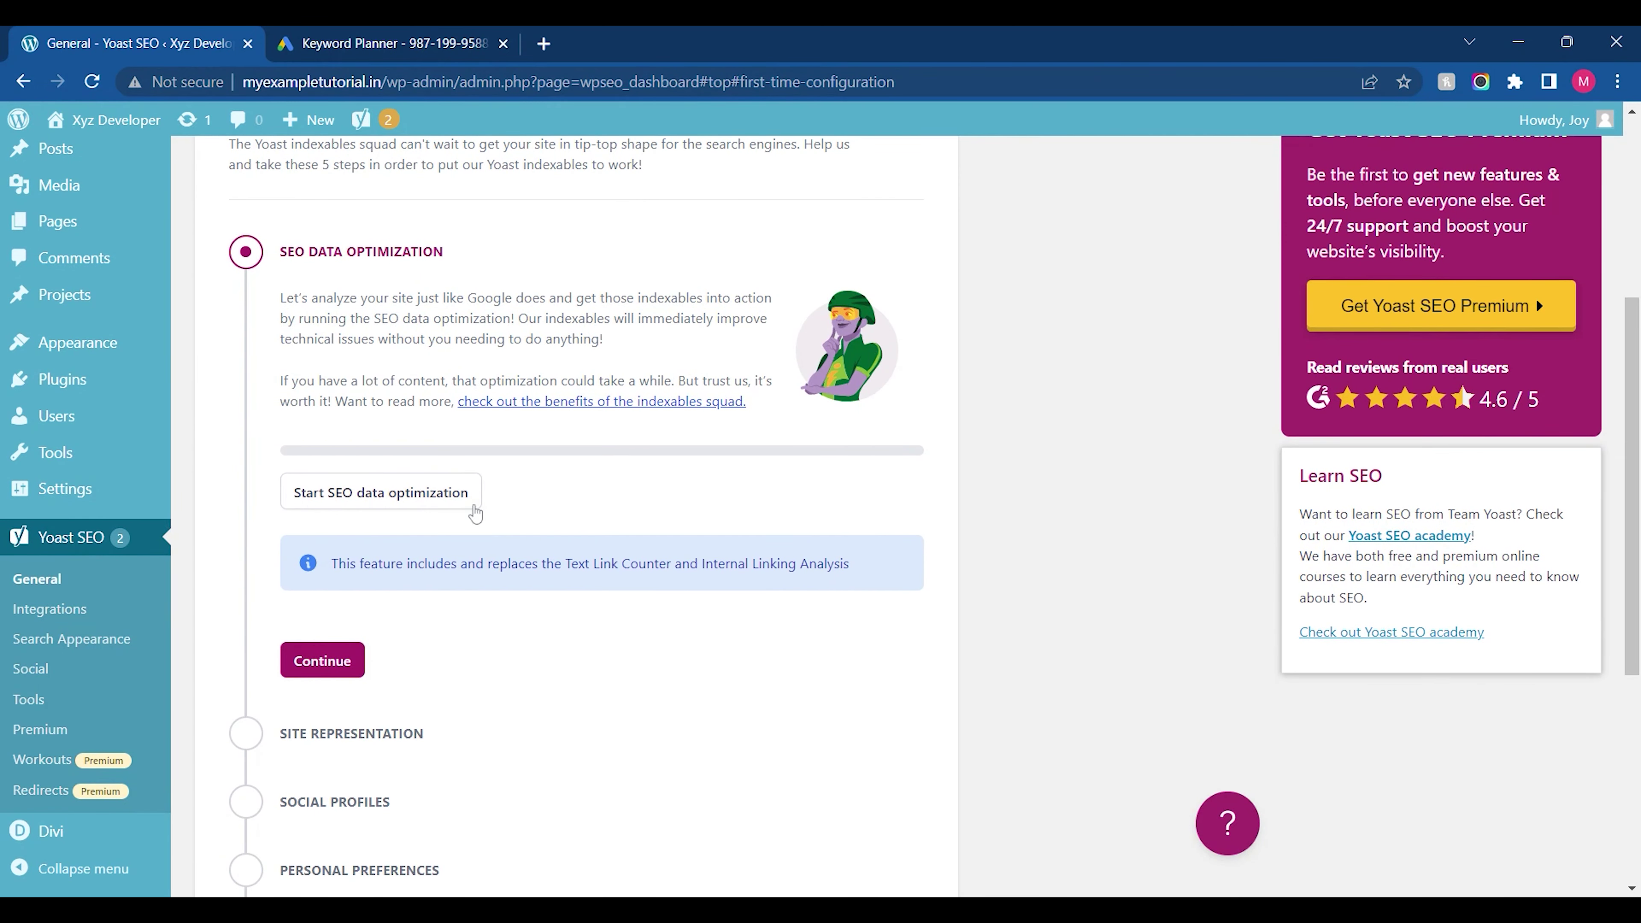
left_click(434, 501)
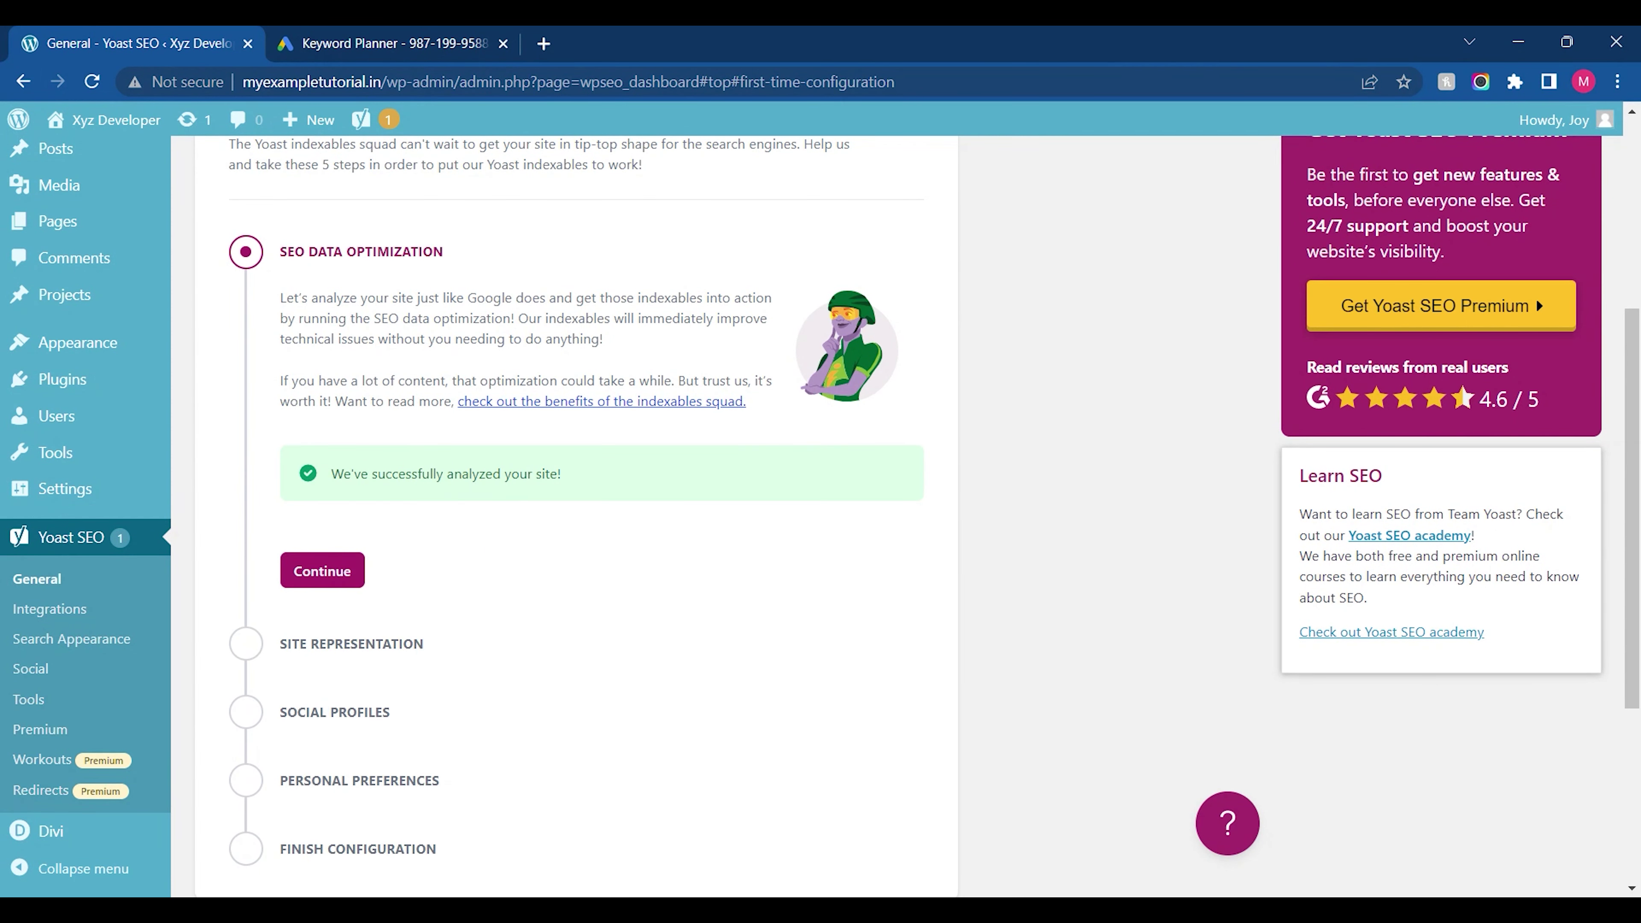
left_click(321, 580)
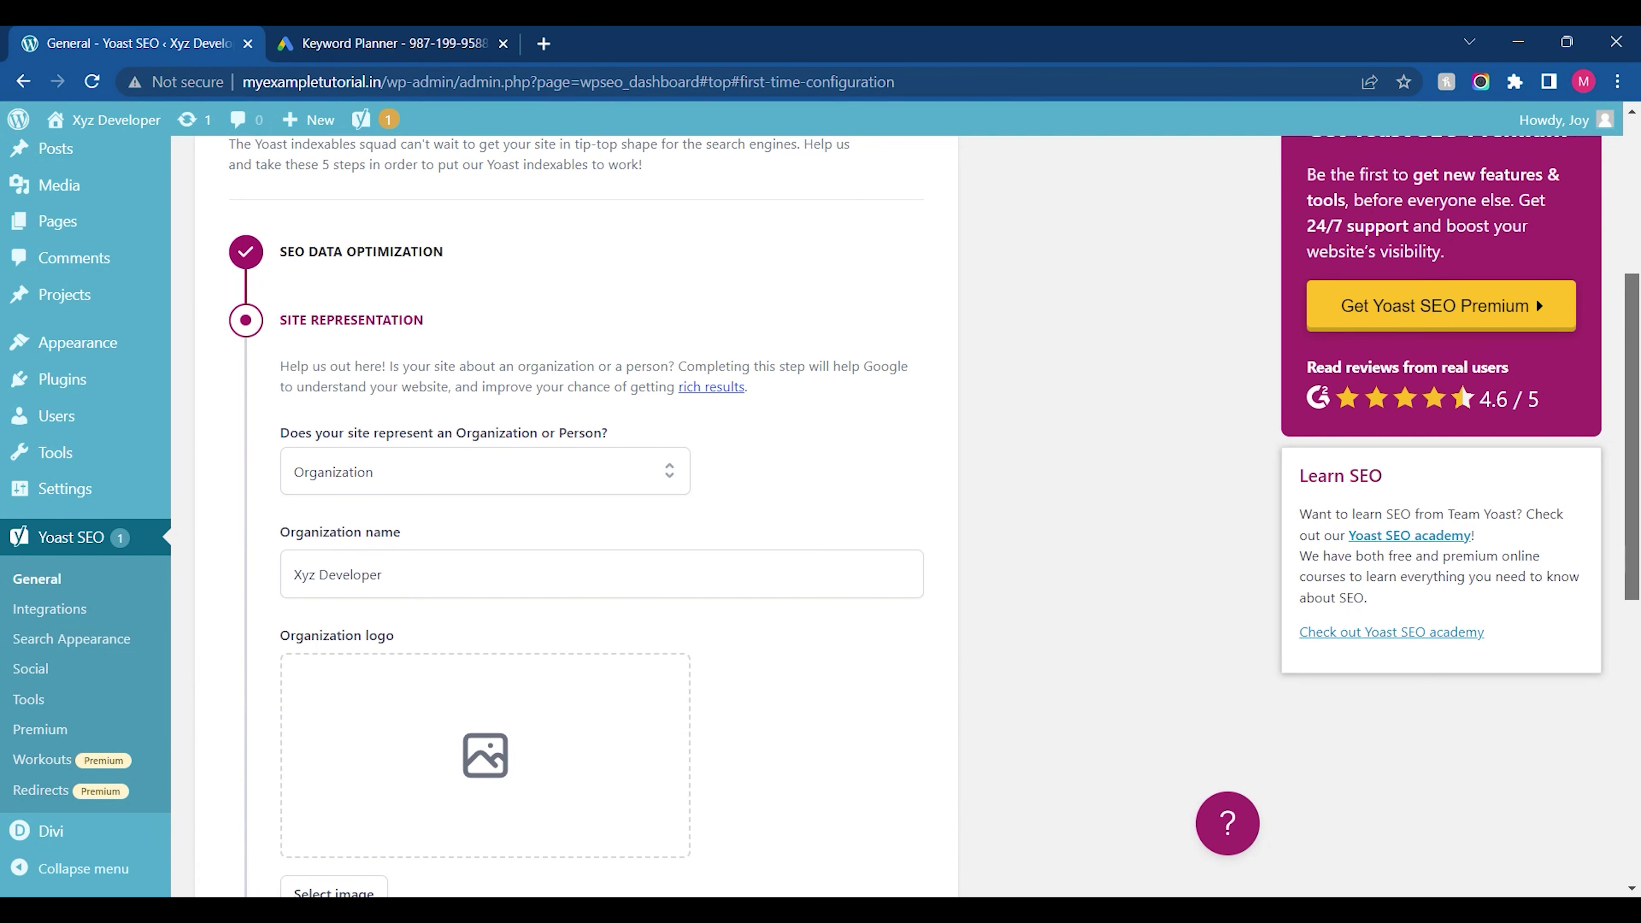
Try Person as what the site represents, and set the choice back to Organization
scroll(934, 517, "down", 2)
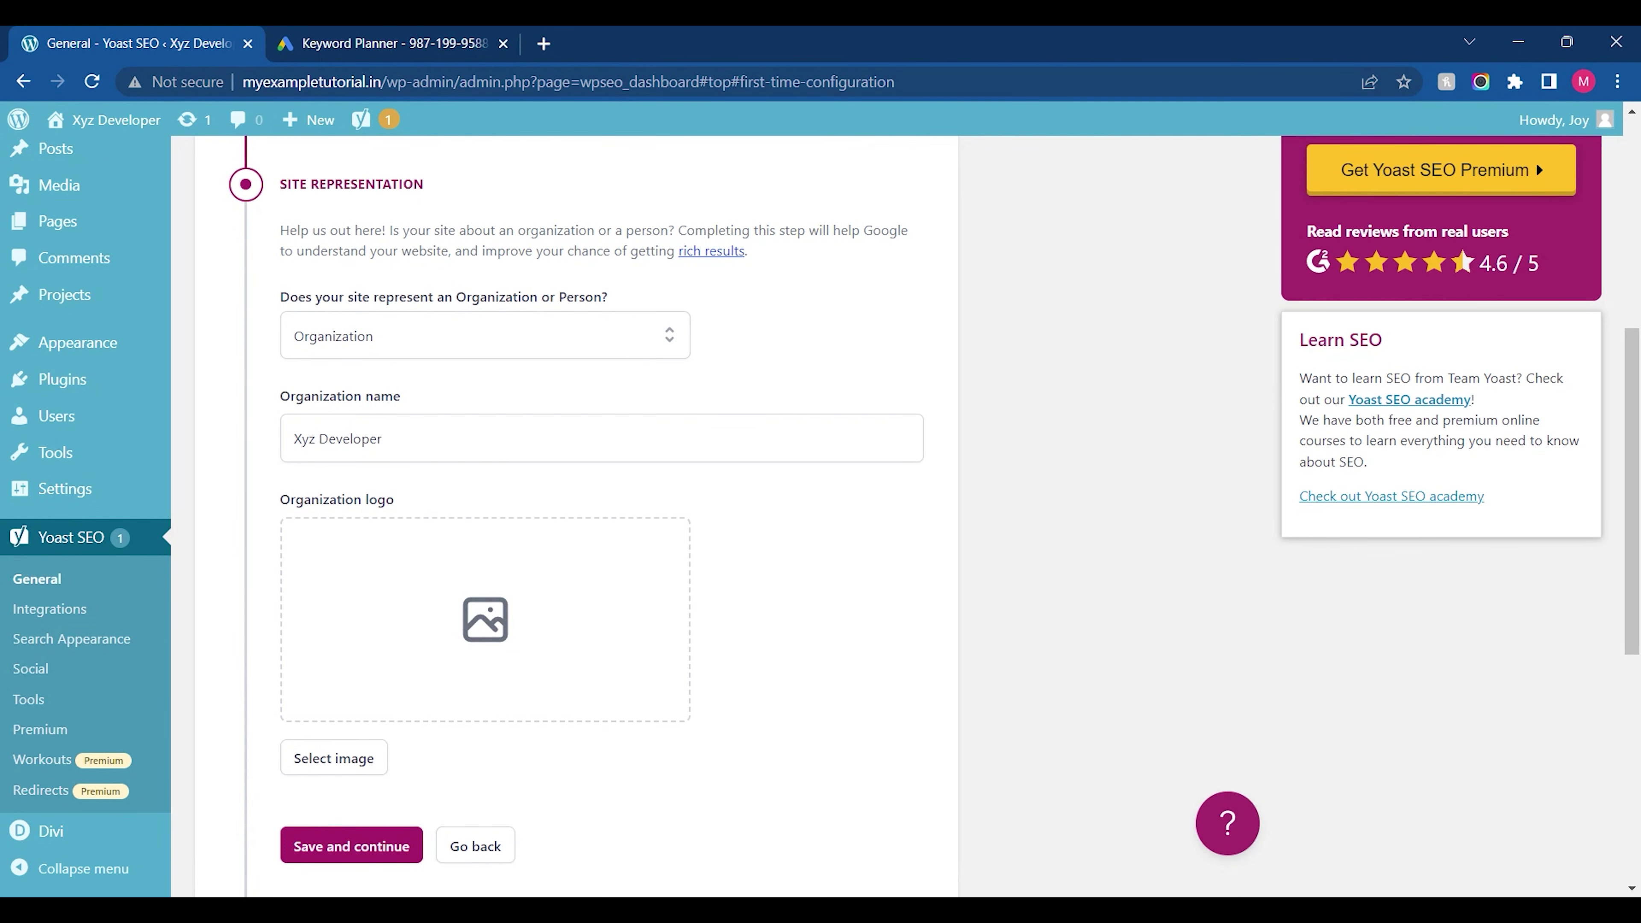
left_click(404, 341)
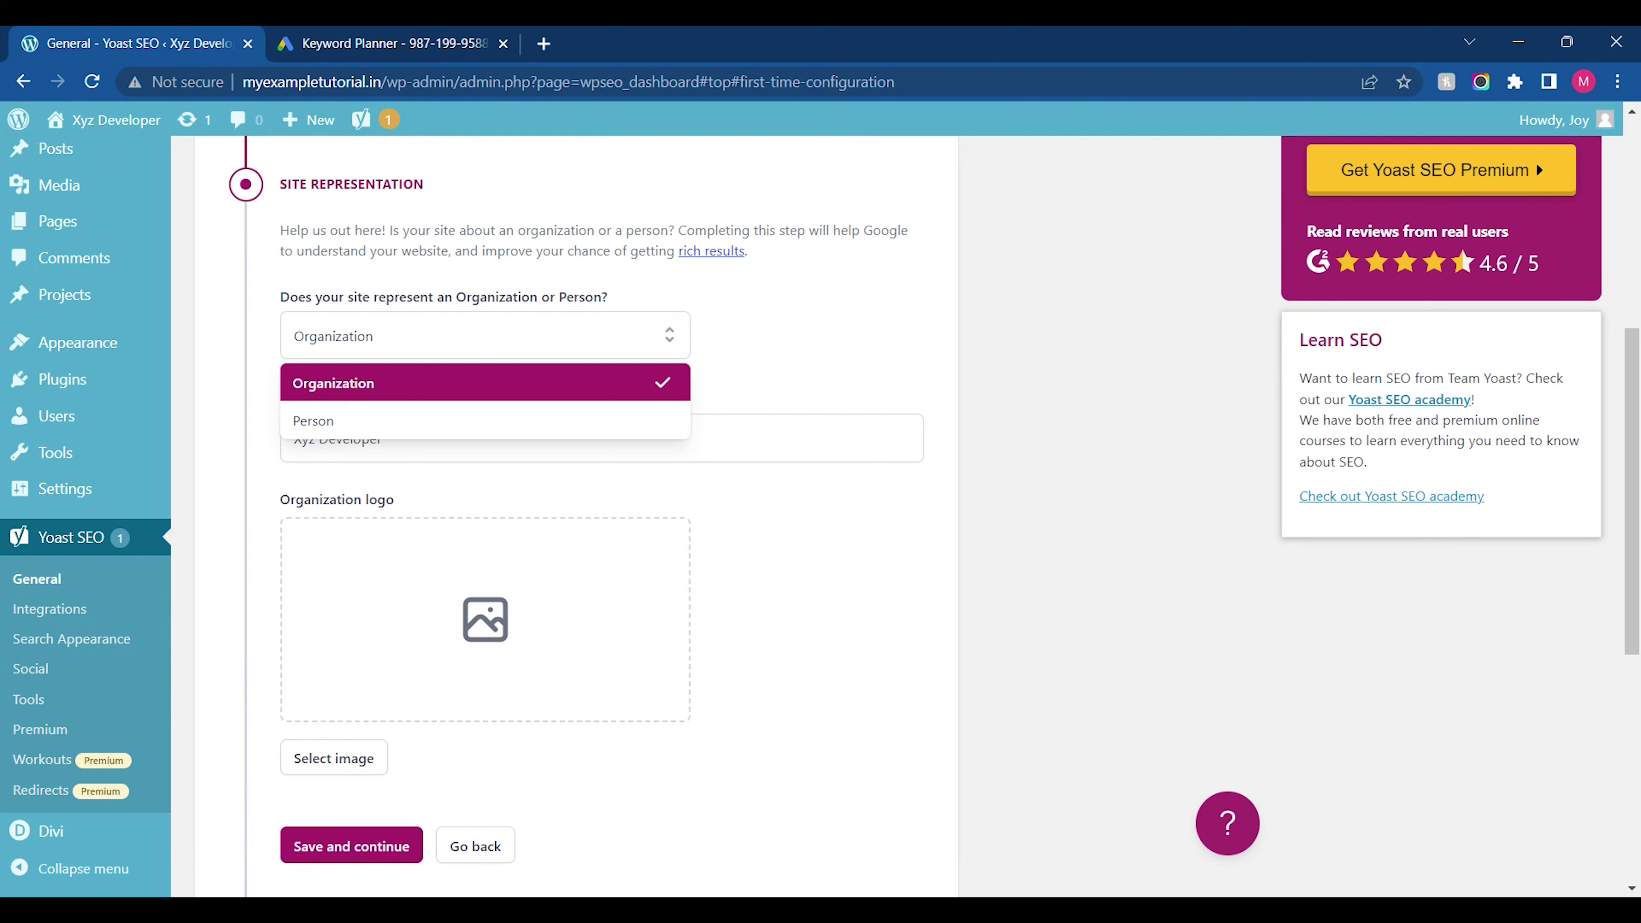
left_click(386, 417)
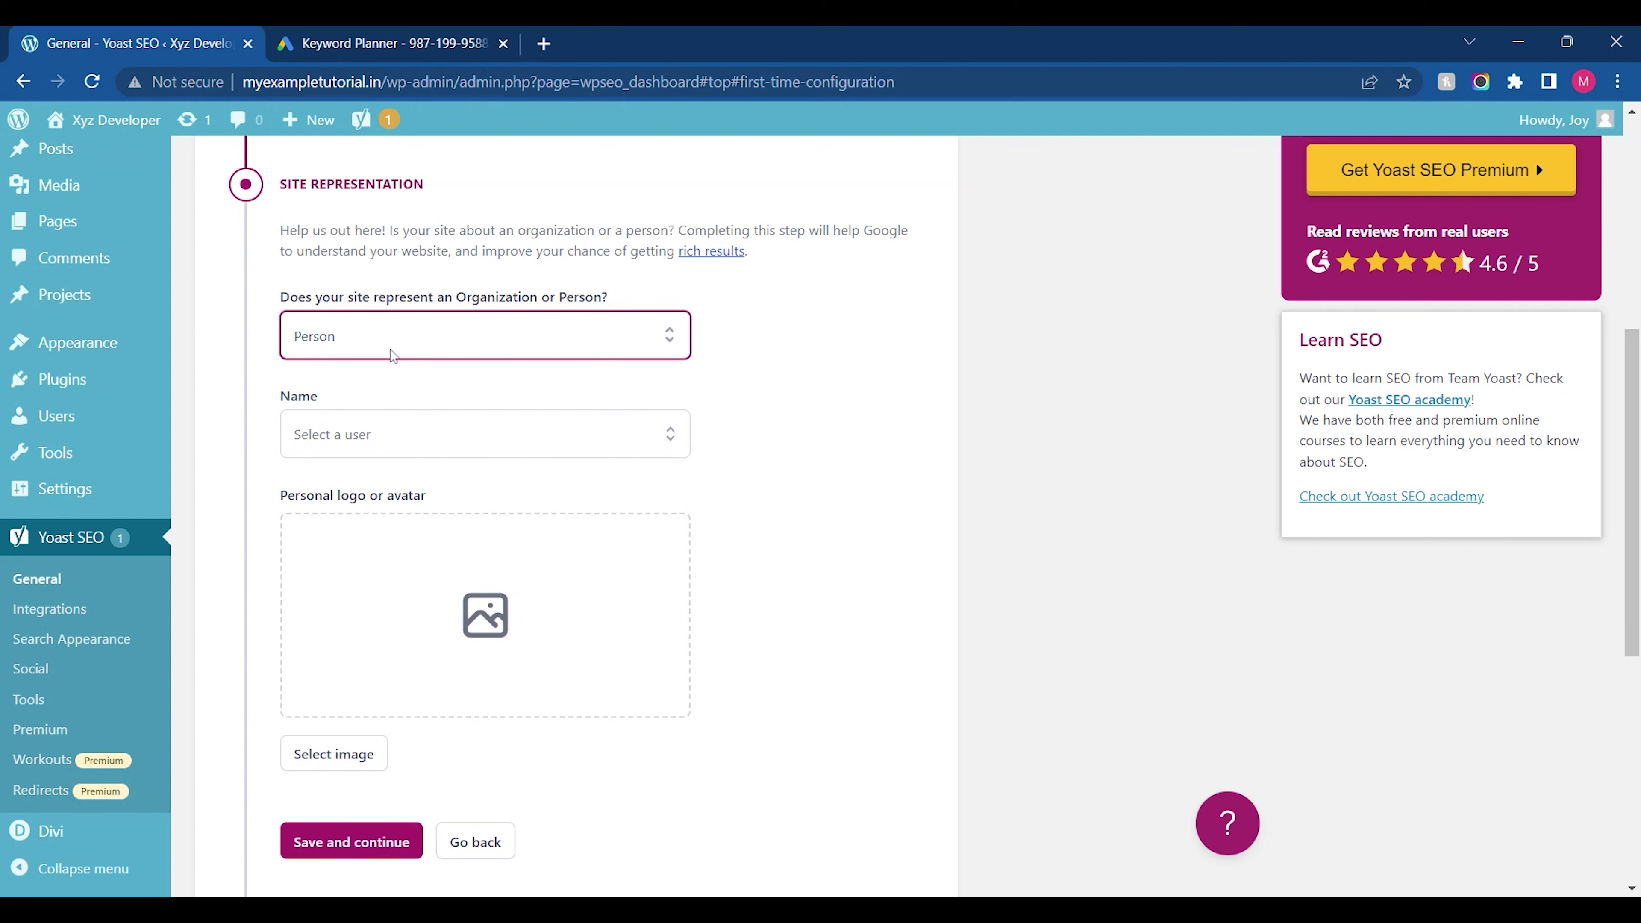
left_click(392, 354)
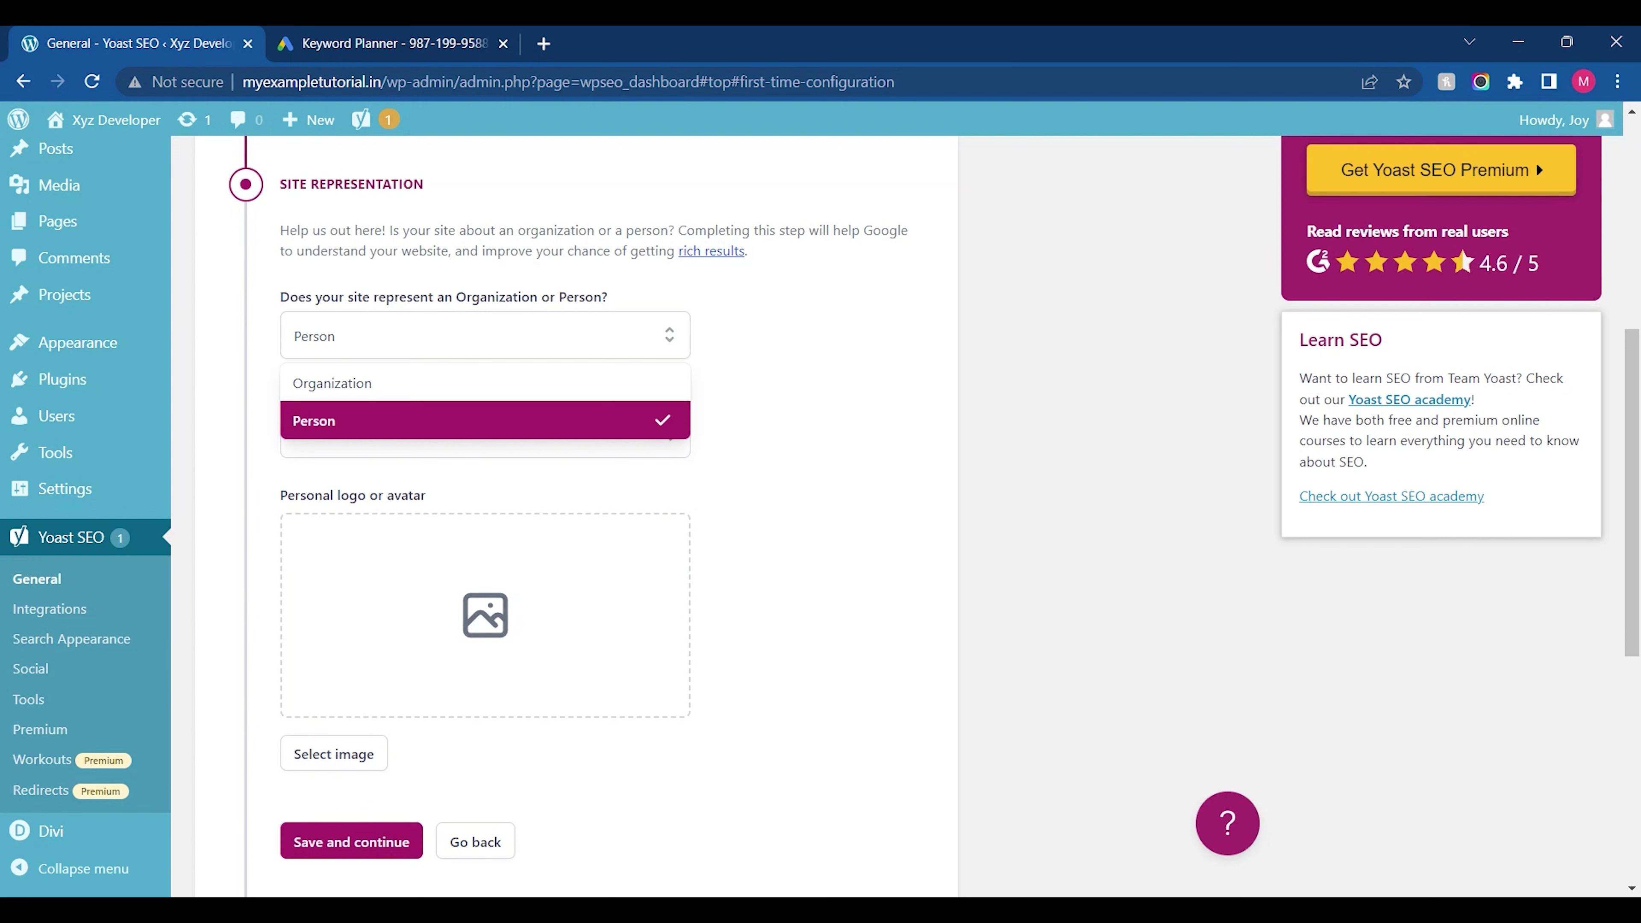
left_click(352, 419)
left_click(362, 351)
left_click(362, 385)
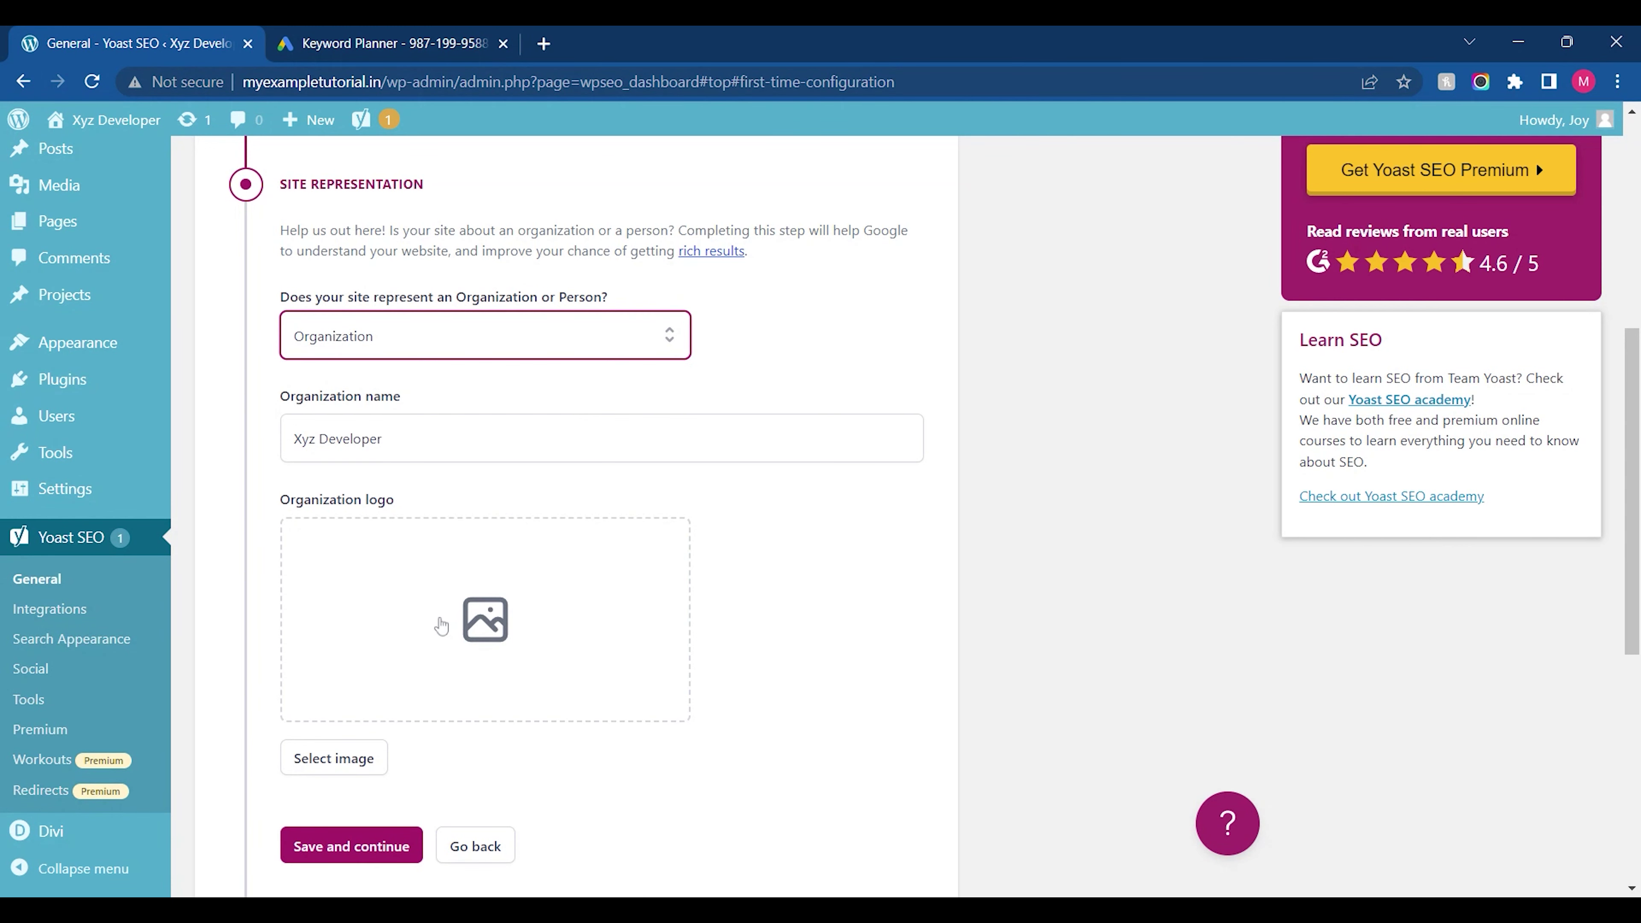
Set pexels-pixabay-271624-scaled.jpg from the media library as the organization logo and save the site representation
left_click_drag(1632, 491, 1632, 685)
left_click(375, 380)
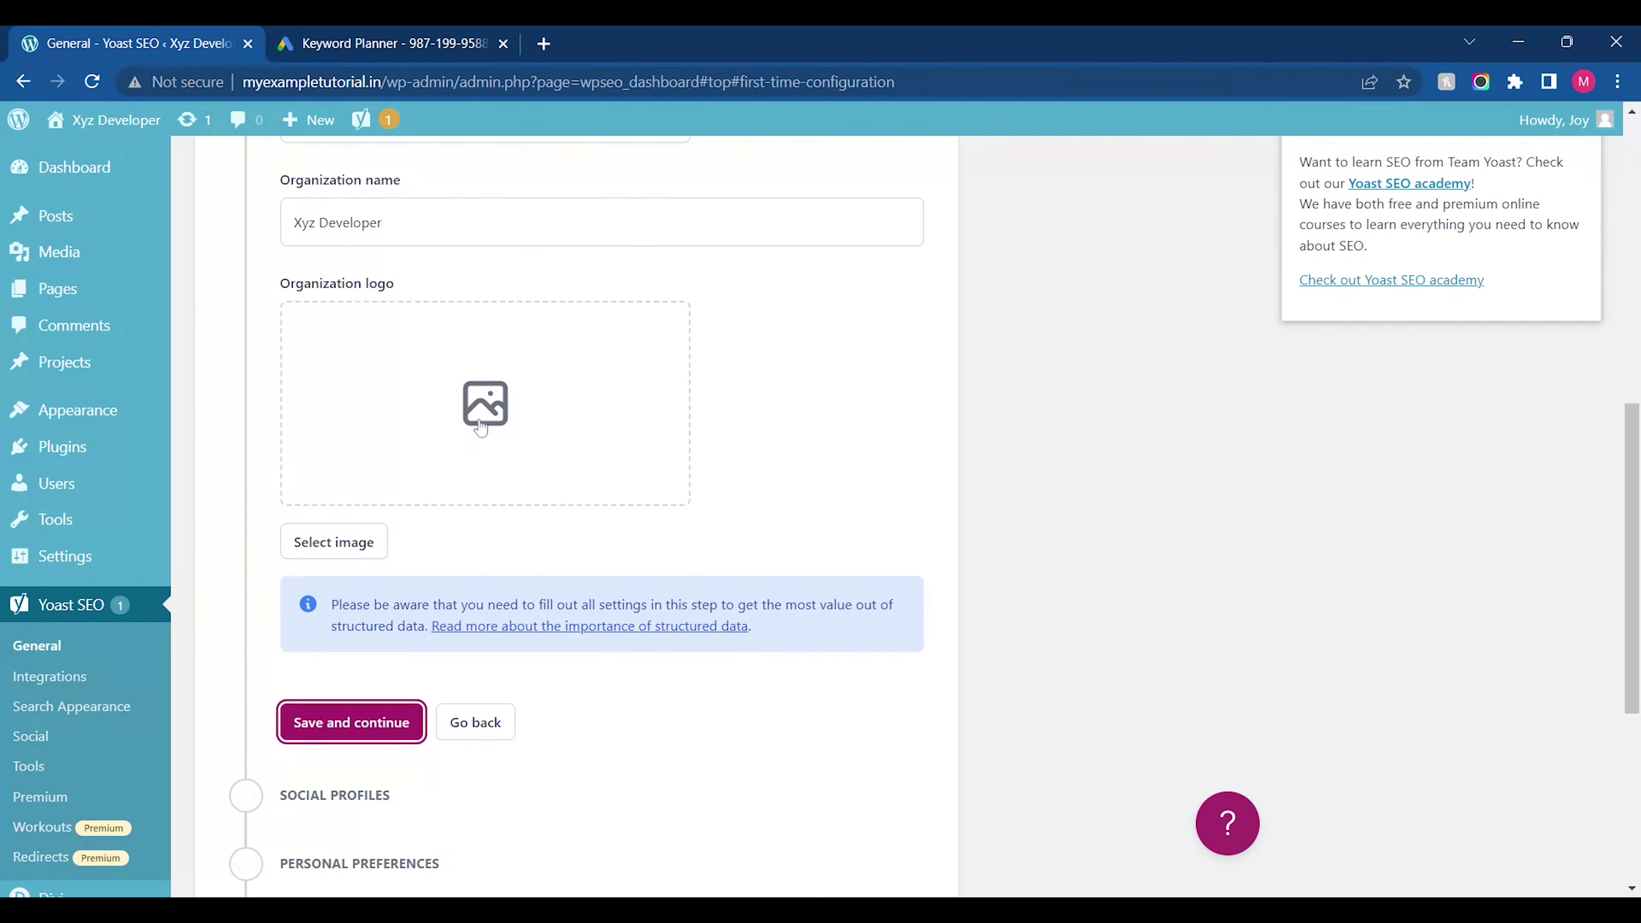
left_click(510, 406)
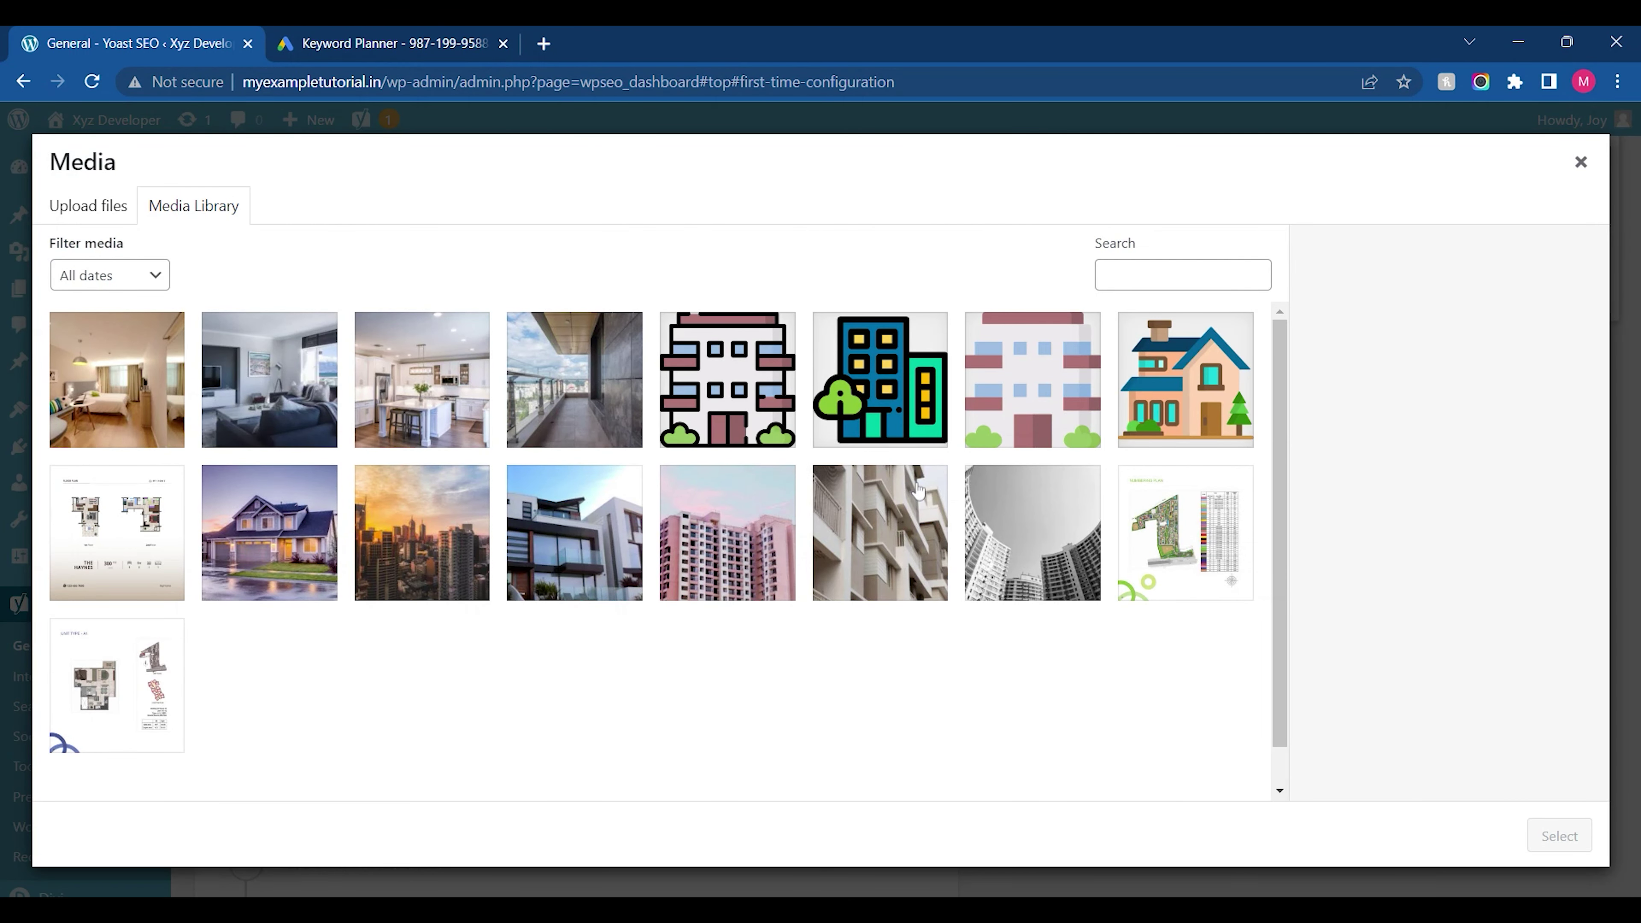
left_click(123, 418)
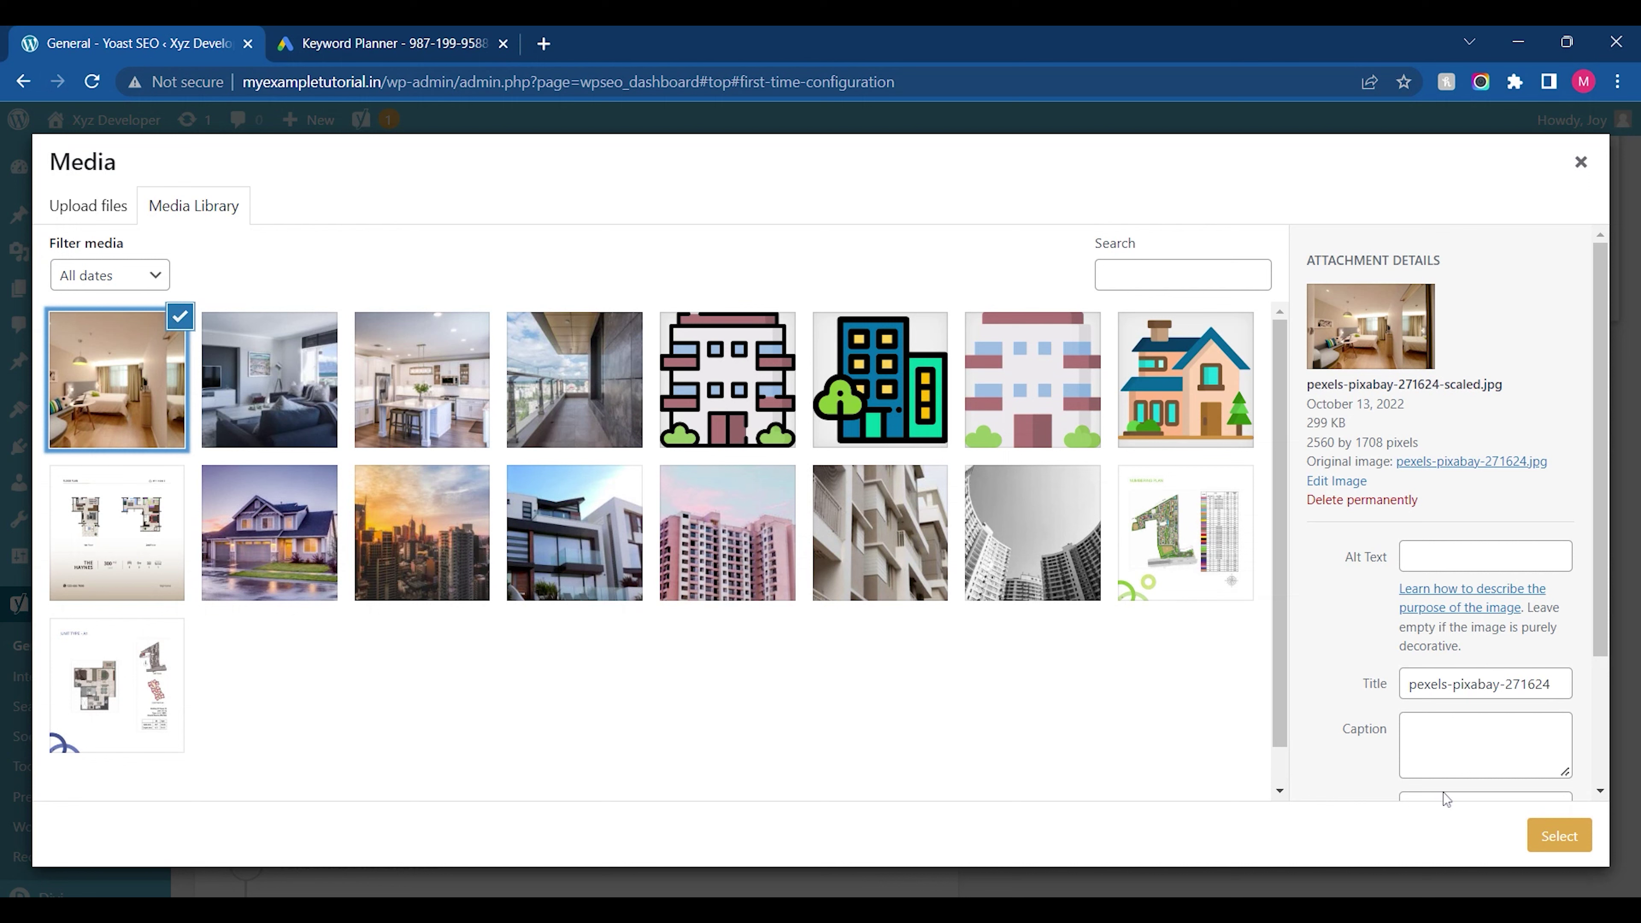
left_click(1547, 822)
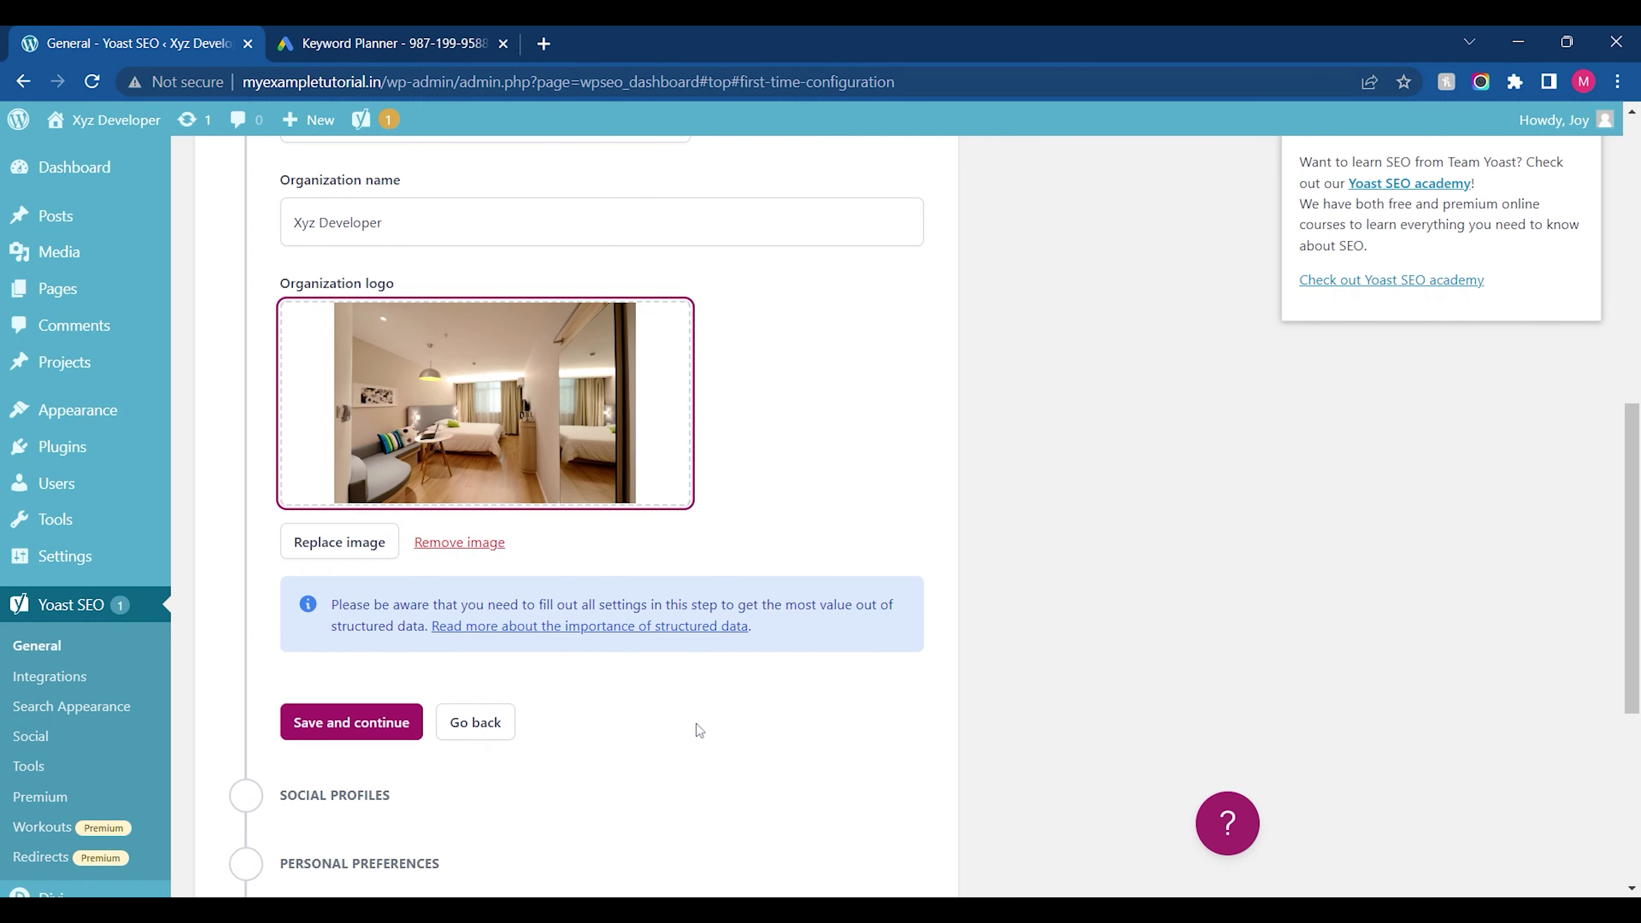
left_click(354, 729)
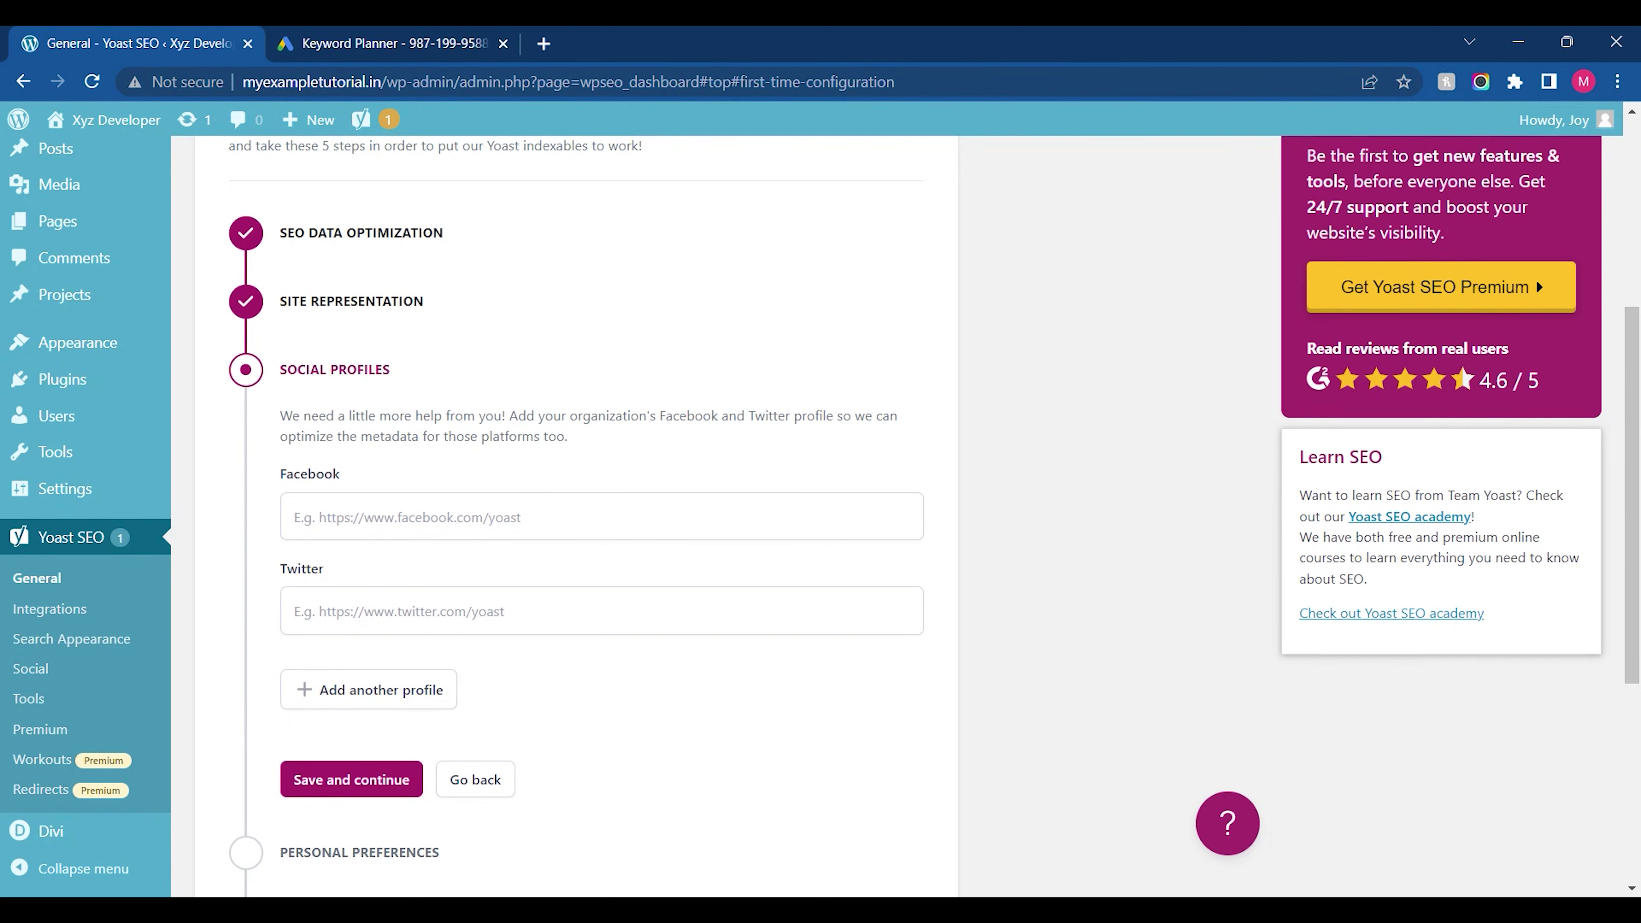
Try adding two other social profile fields, and remove both
left_click(362, 704)
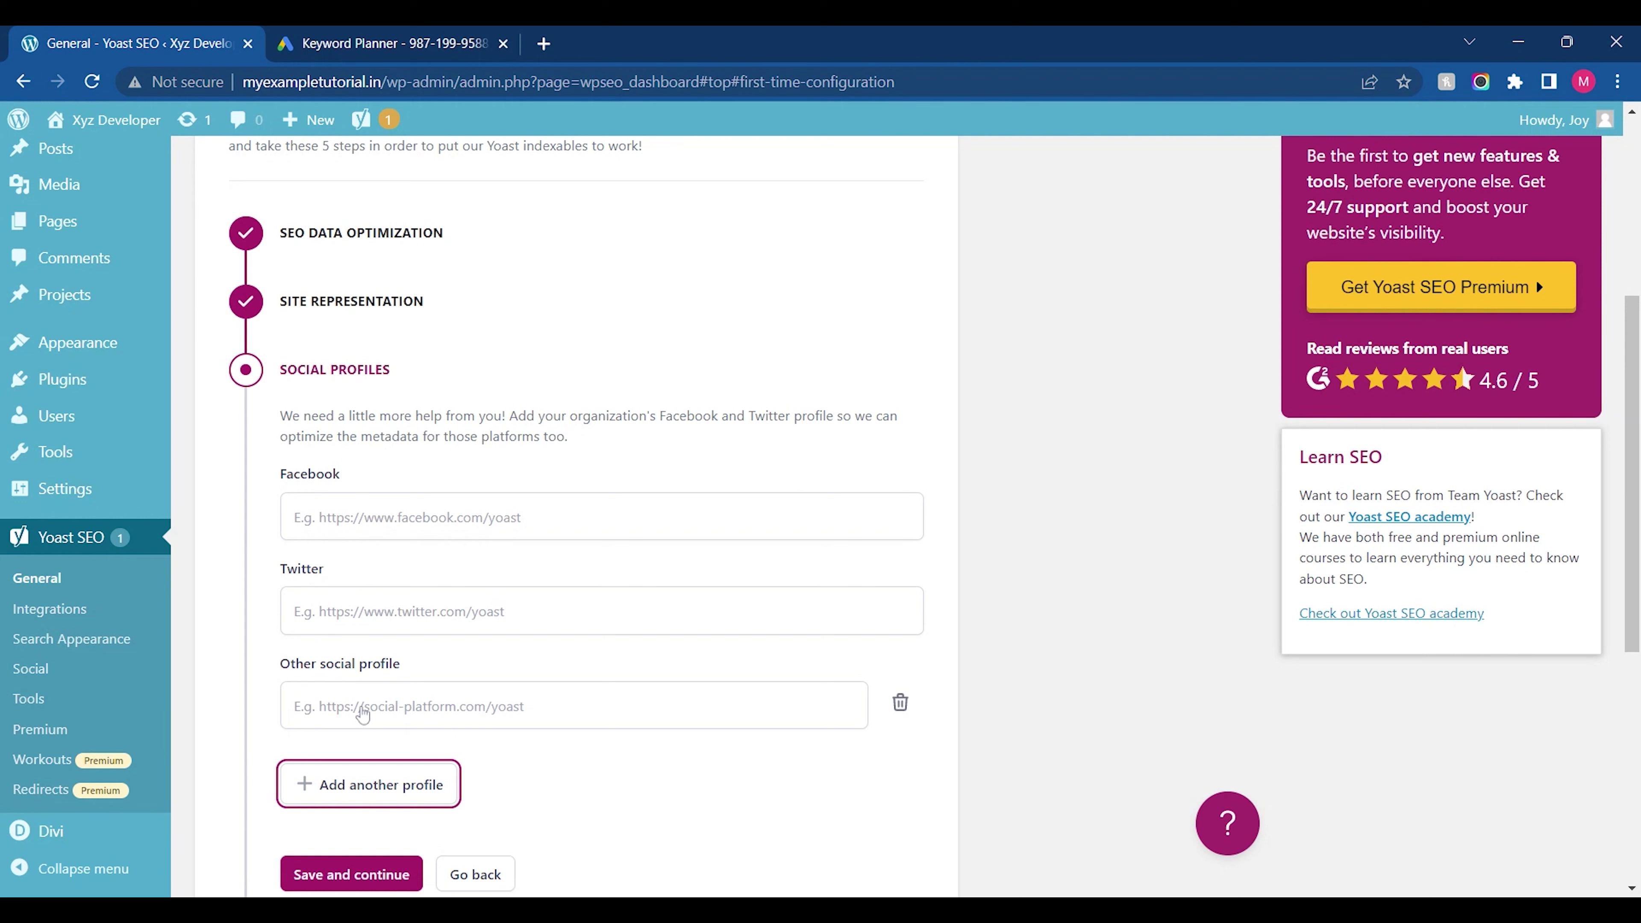
left_click(350, 755)
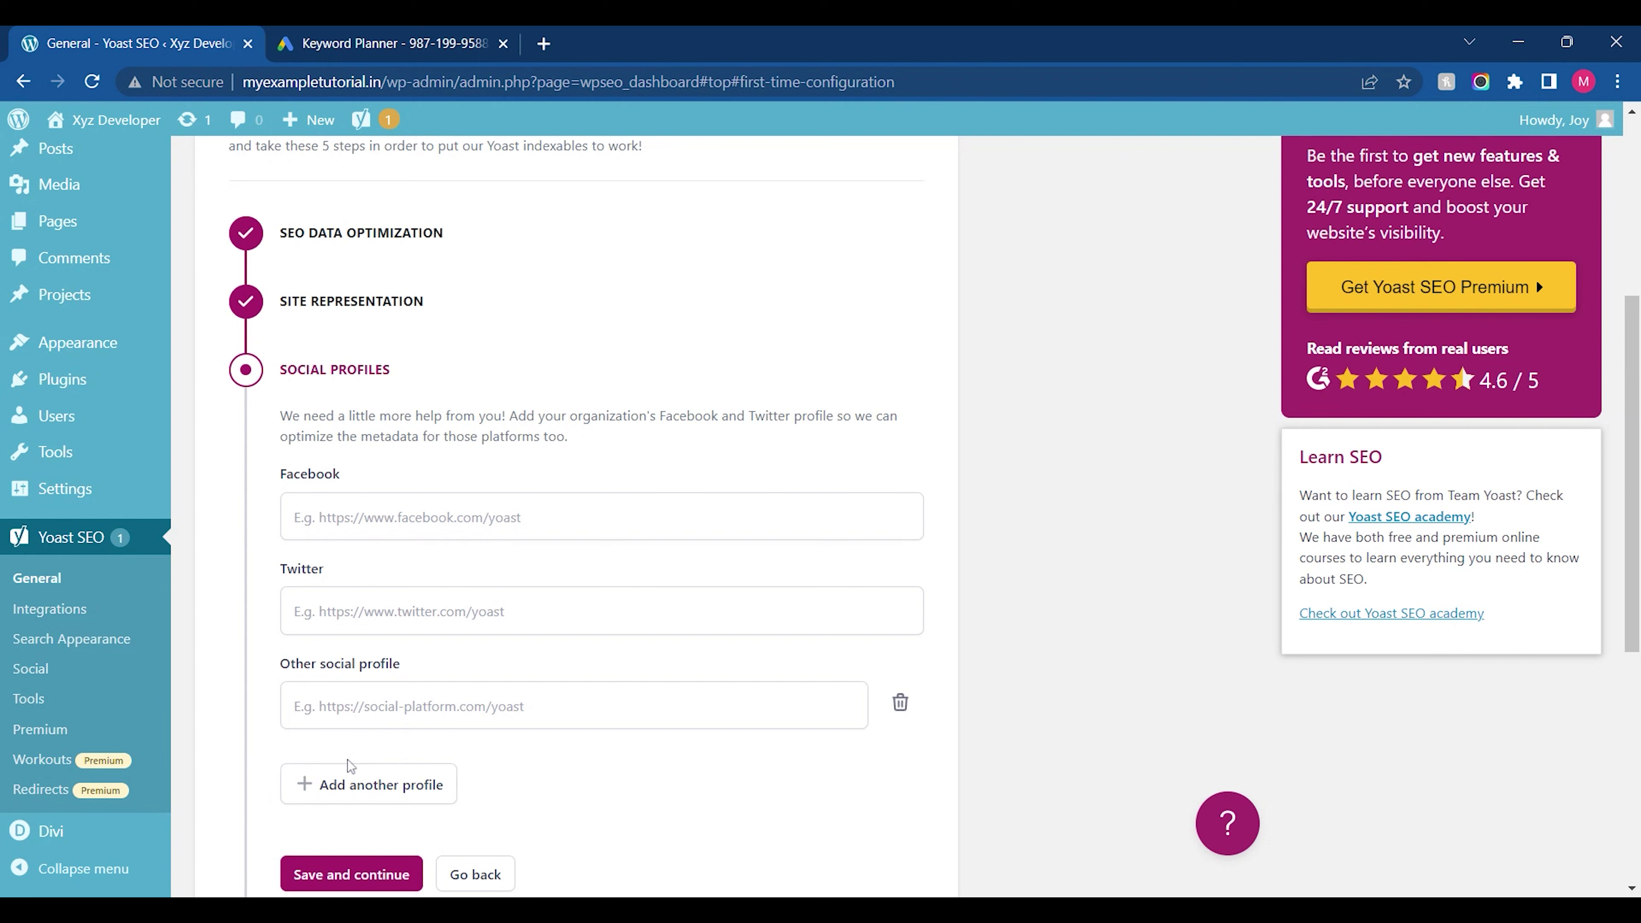
left_click(349, 775)
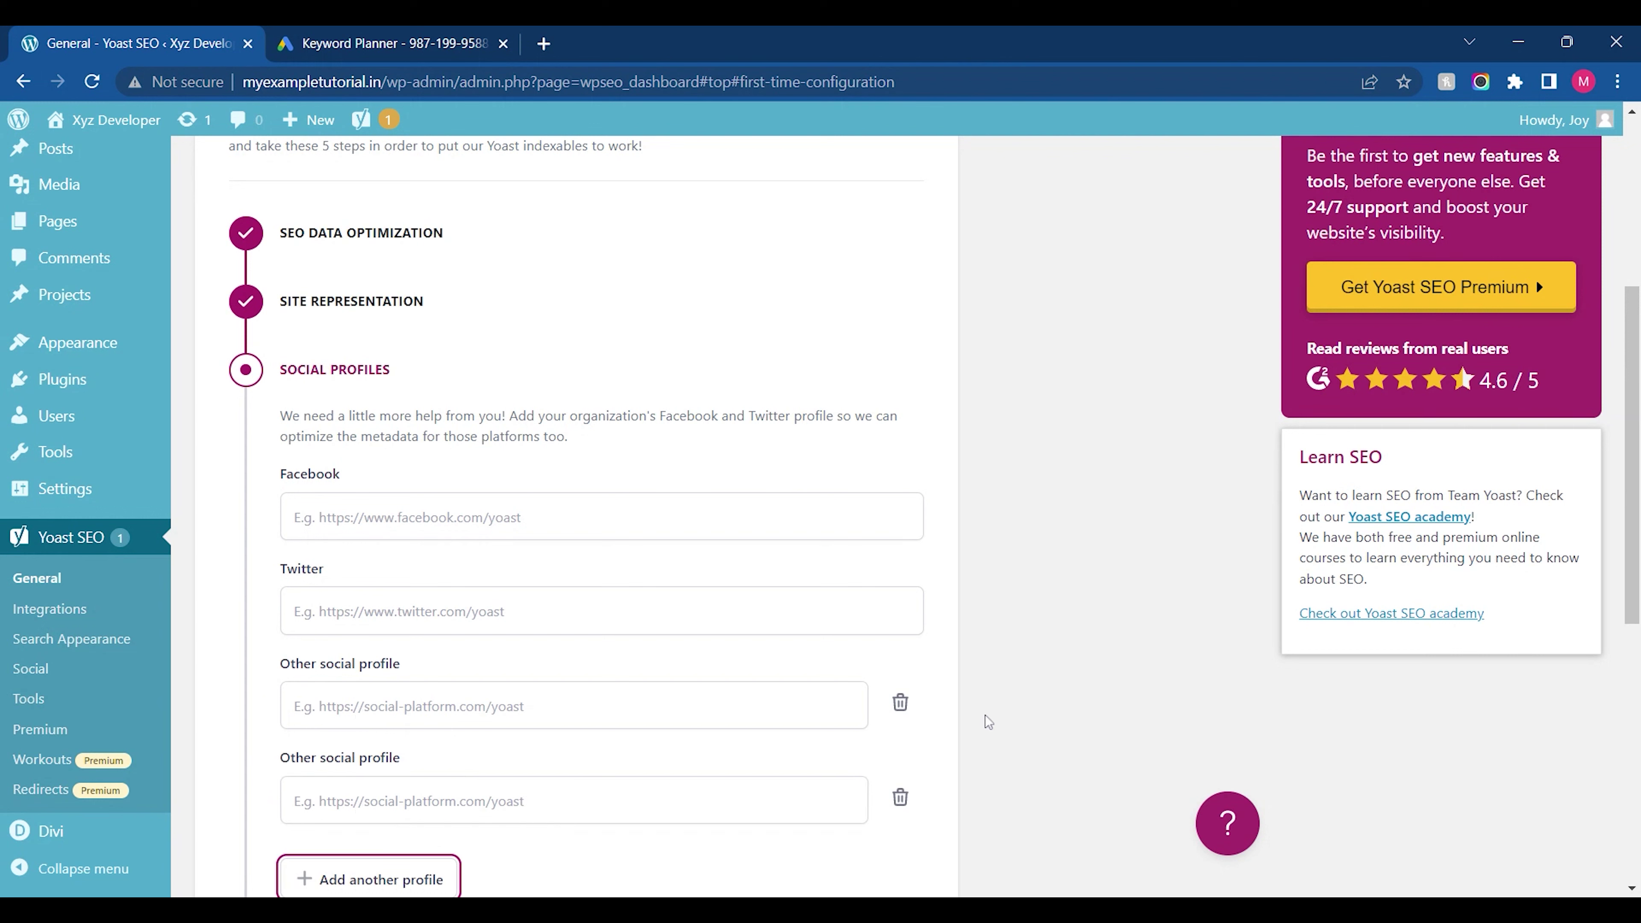
left_click(901, 704)
left_click(911, 708)
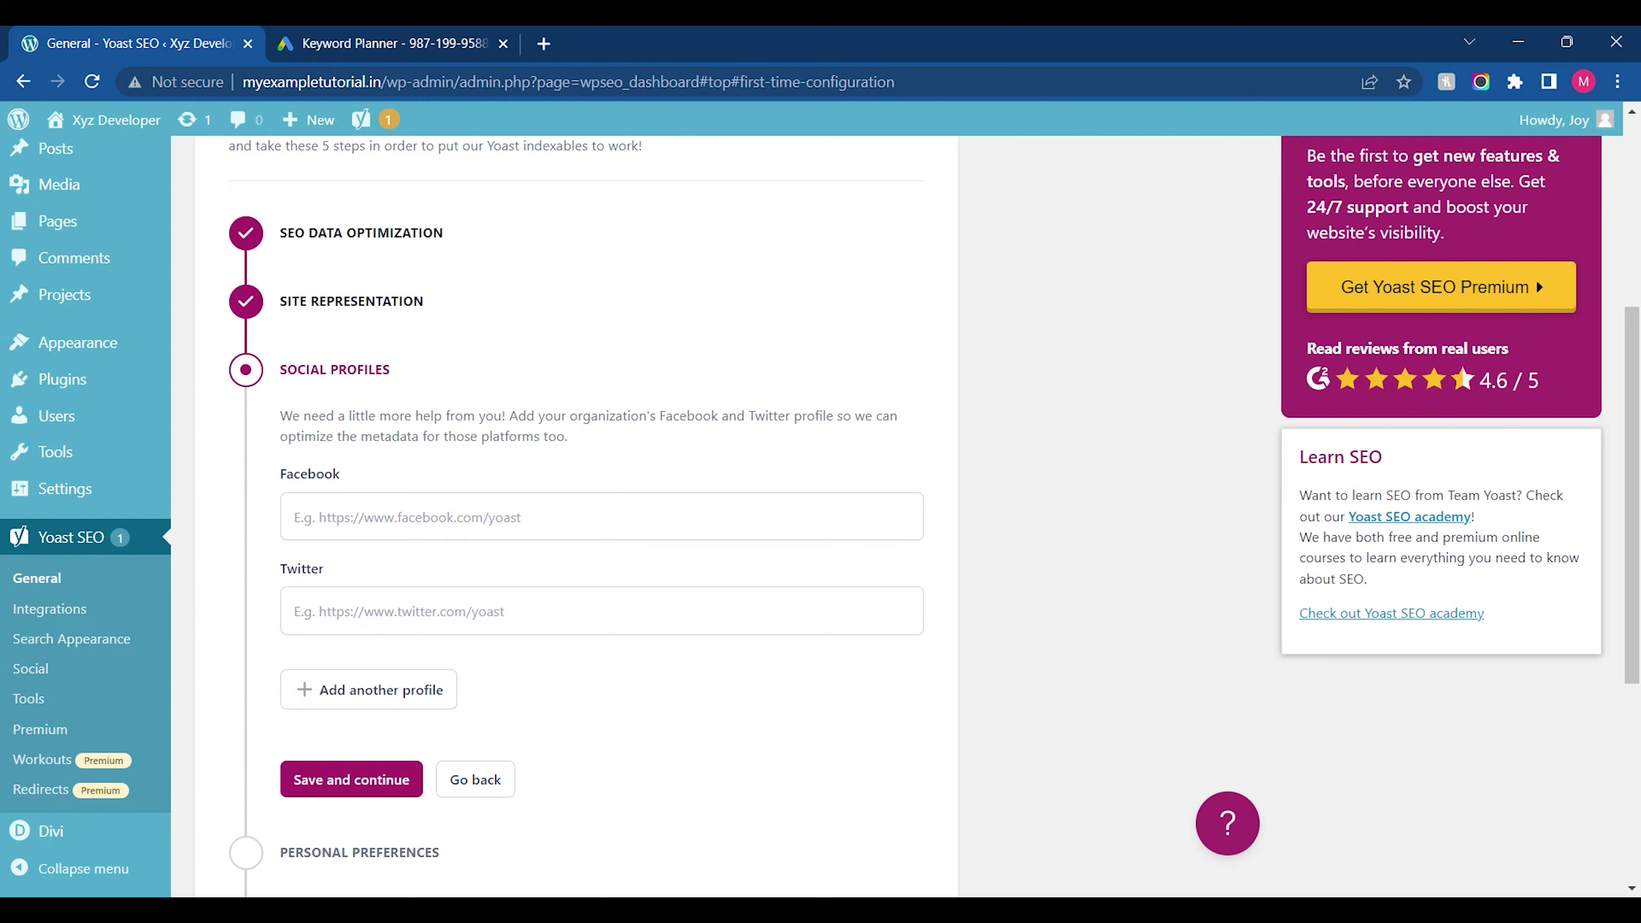
Continue with the social profiles left empty, and save the personal preferences with site data tracking allowed and no newsletter email
scroll(1294, 562, "down", 2)
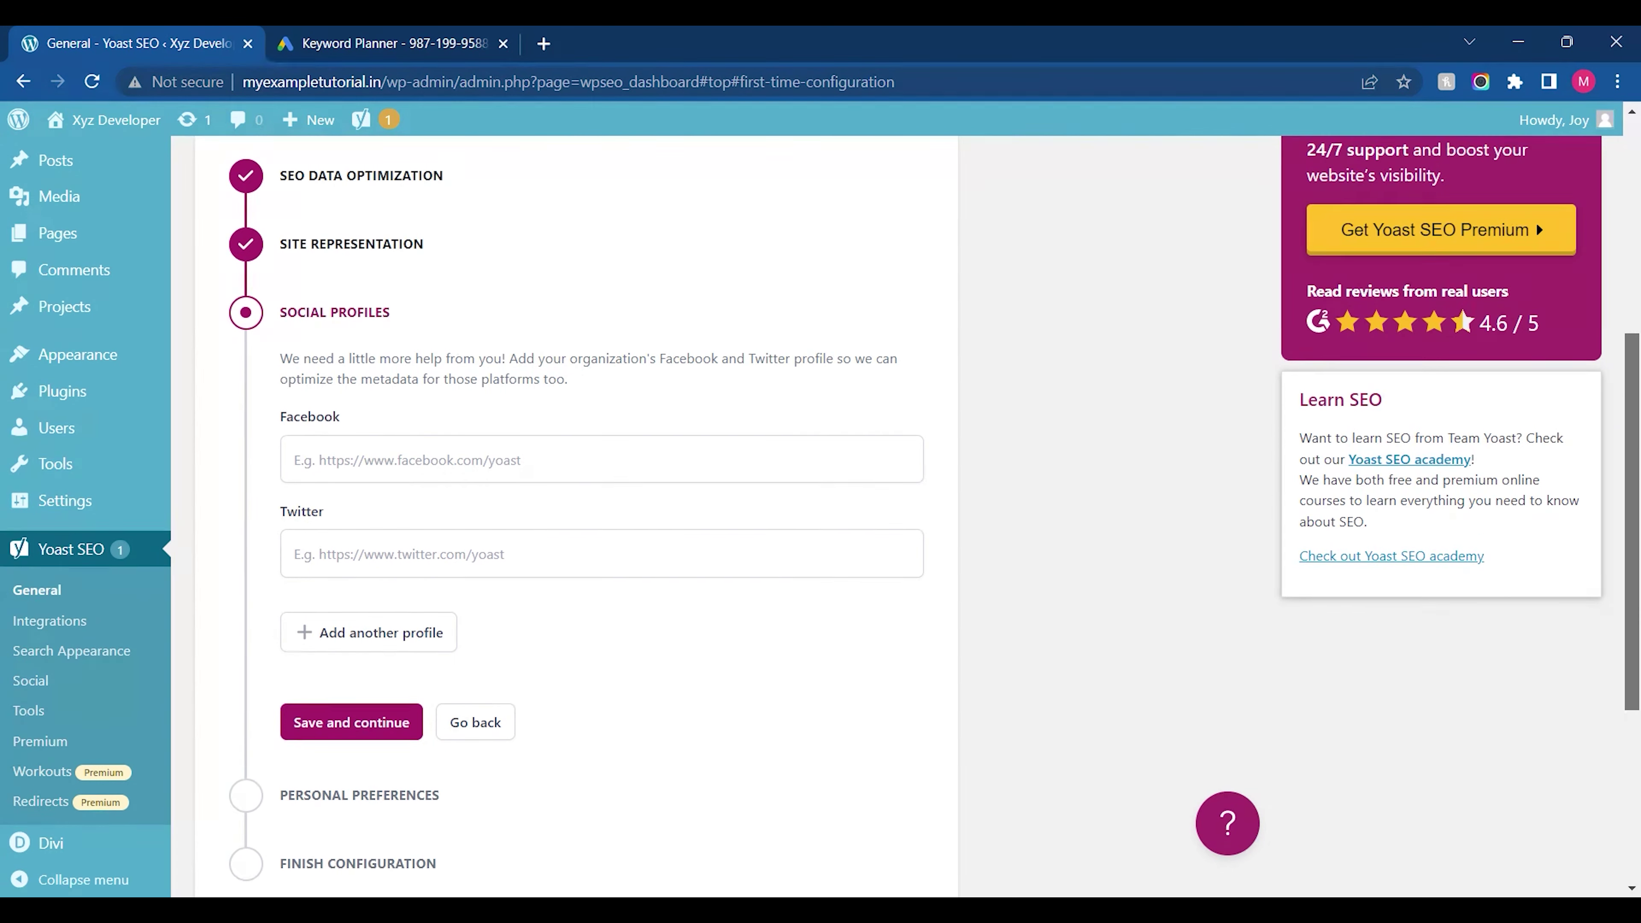
left_click(351, 654)
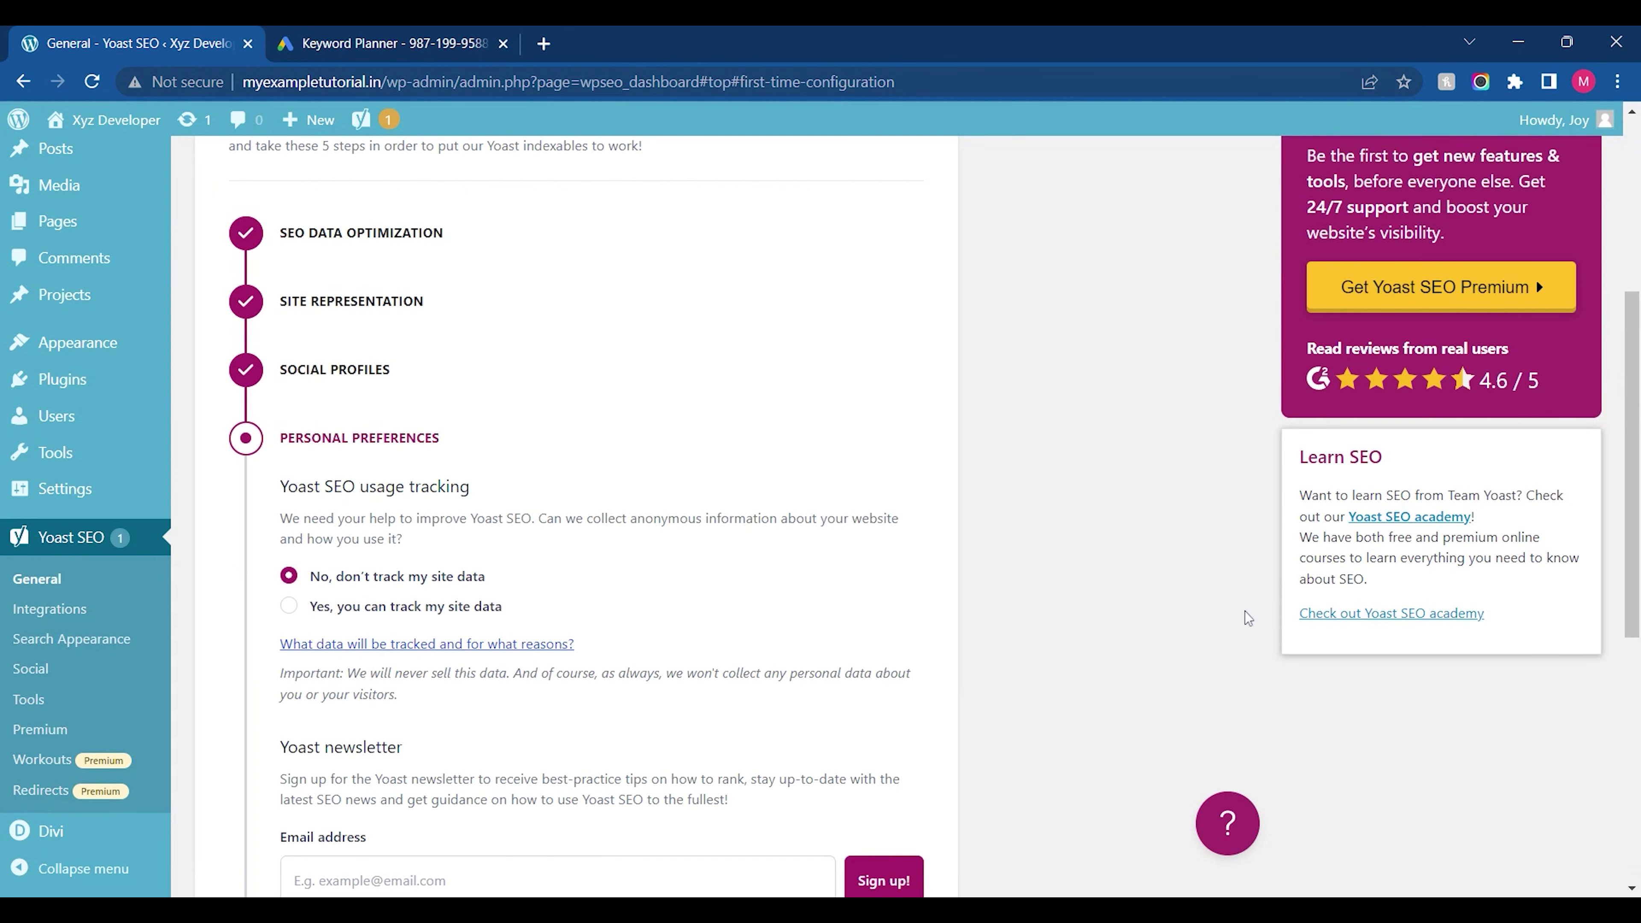
scroll(1289, 600, "down", 1)
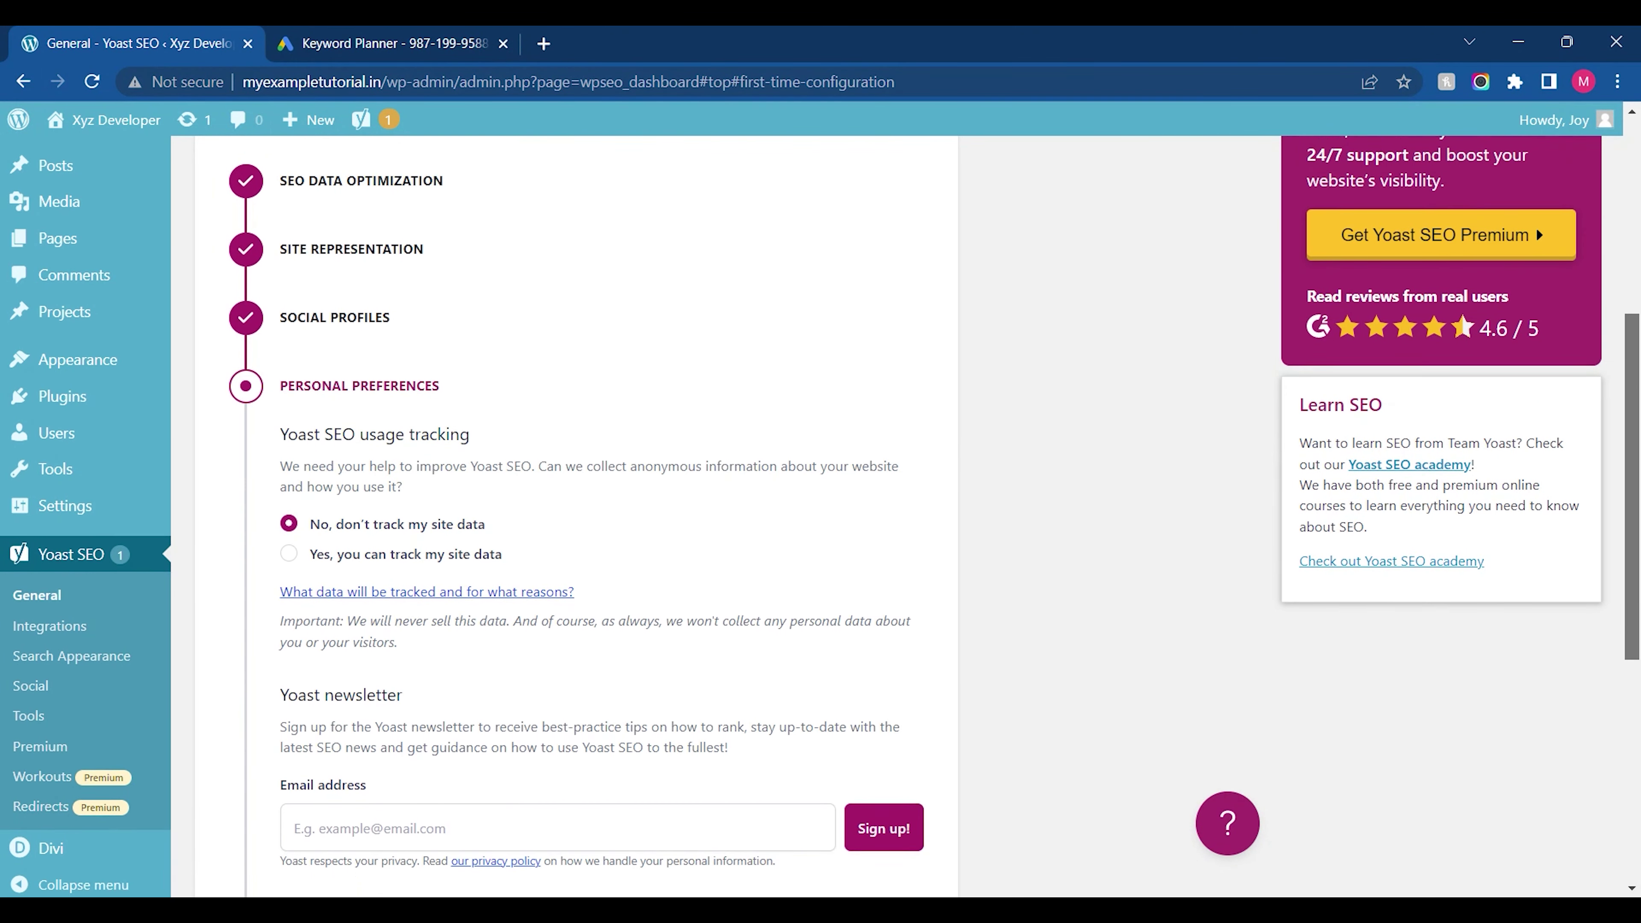
scroll(566, 252, "down", 3)
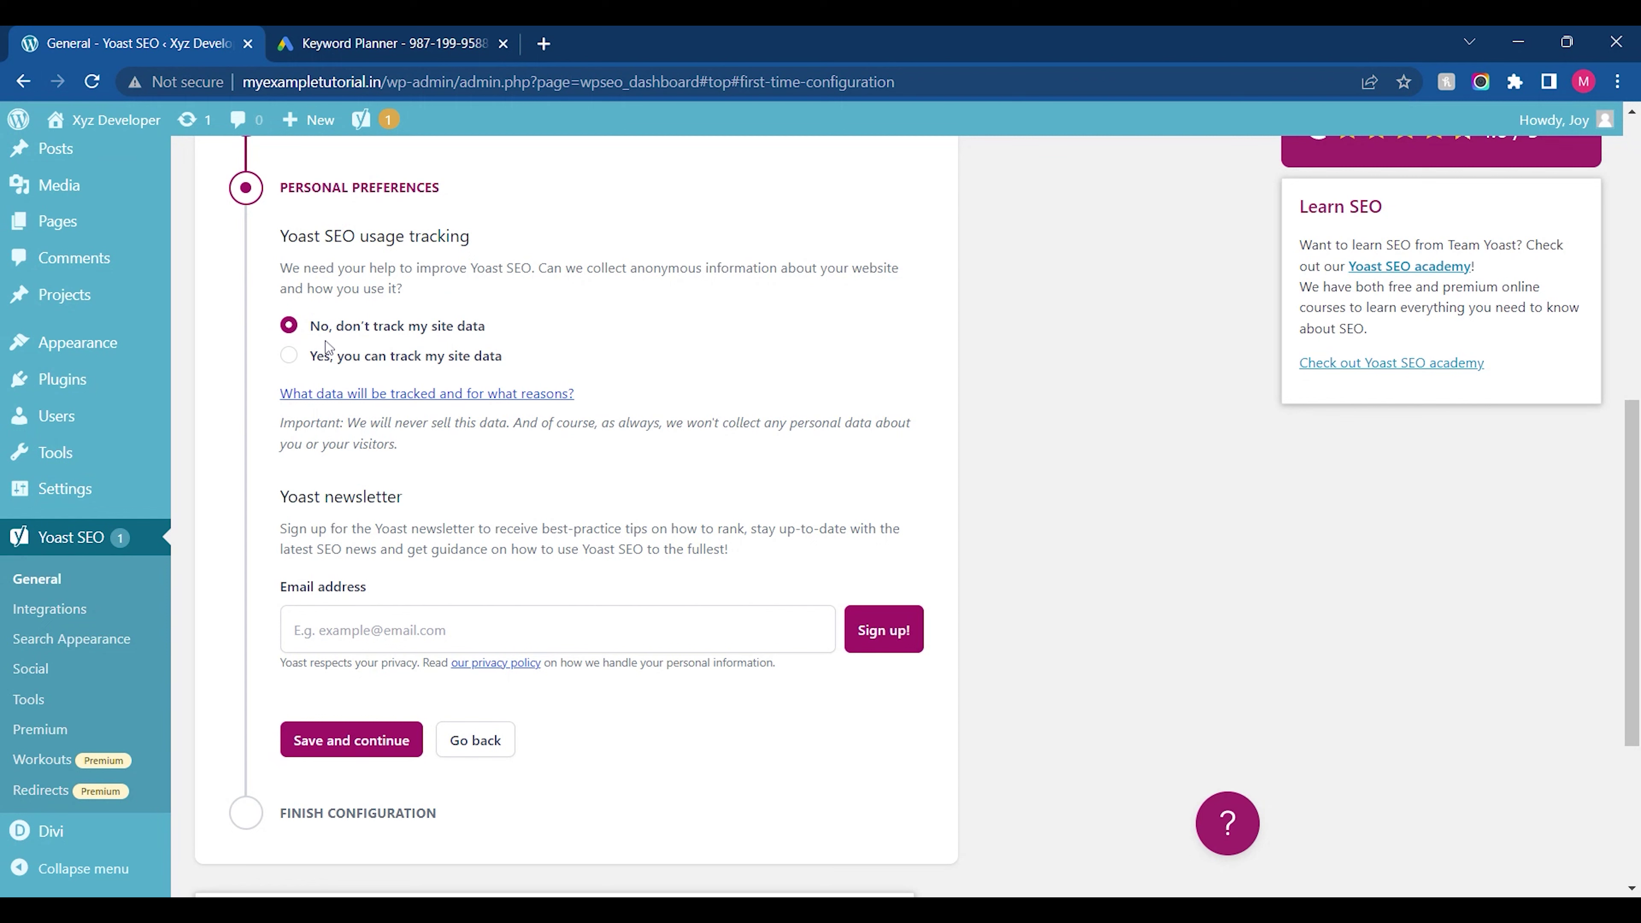
left_click(286, 359)
left_click(294, 630)
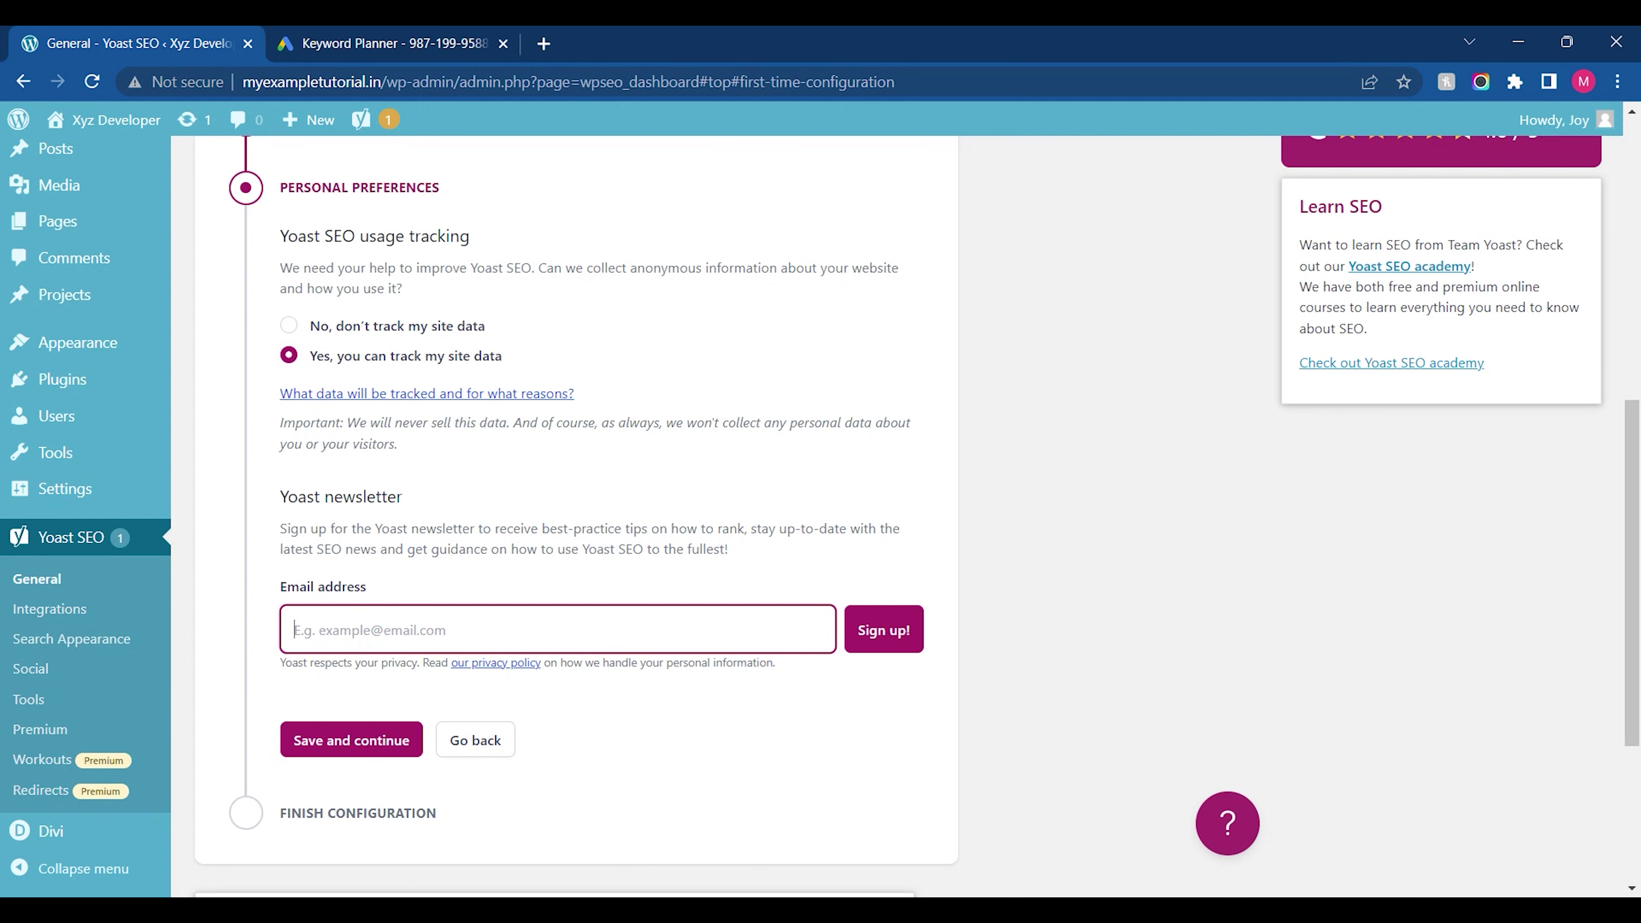
left_click(333, 738)
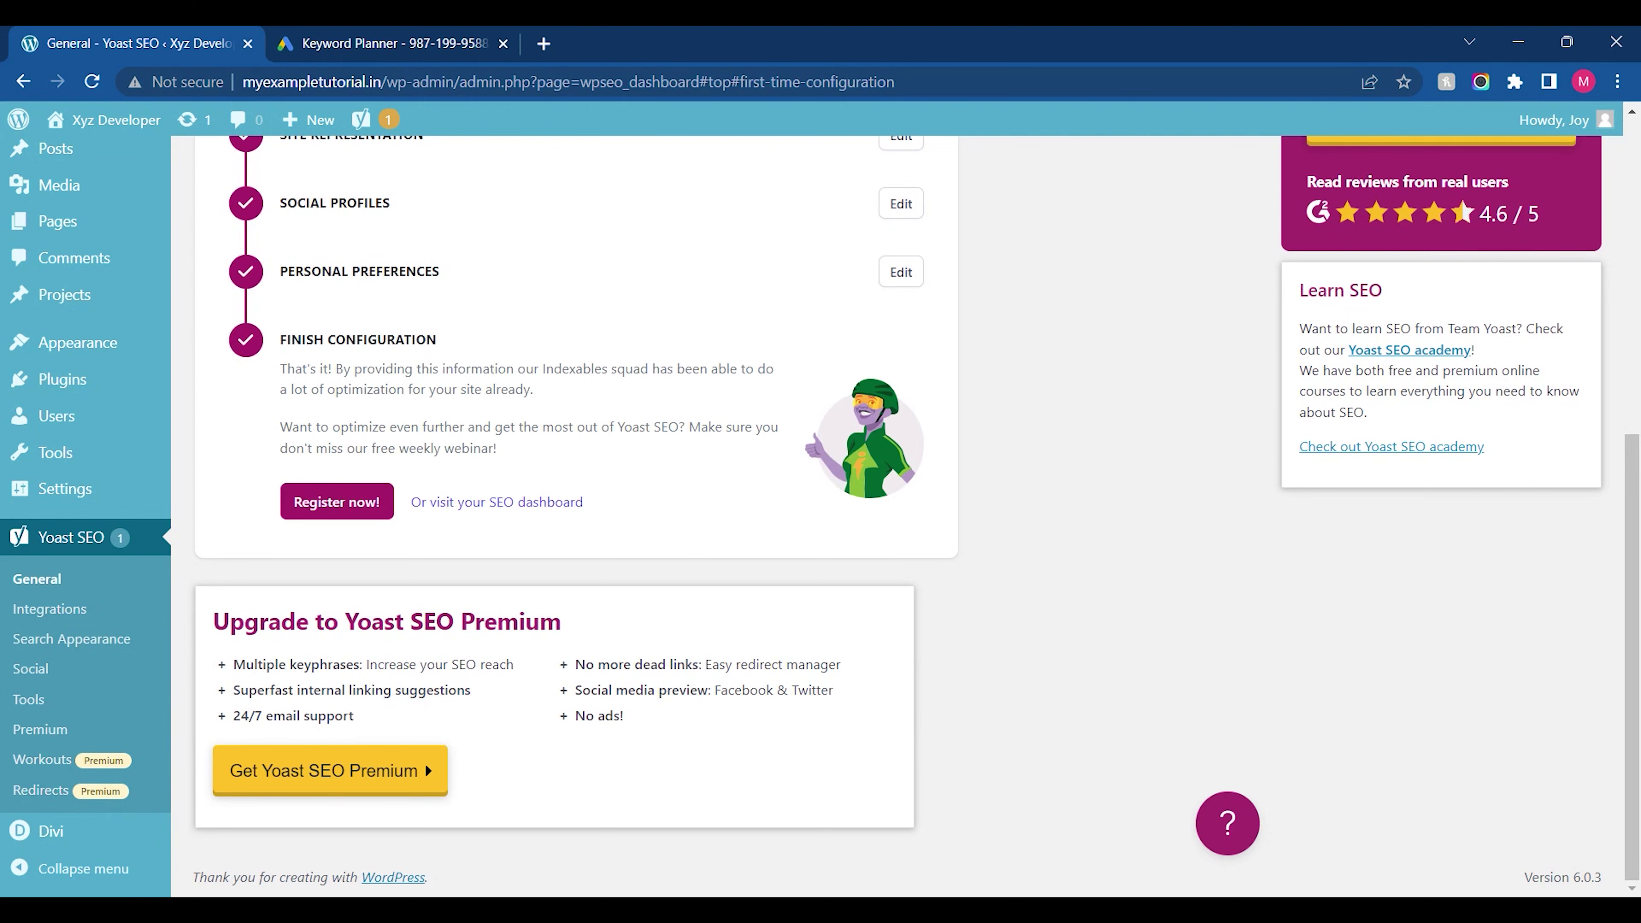
View the Yoast webinar registration page from the finished configuration, and close it again
left_click(327, 511)
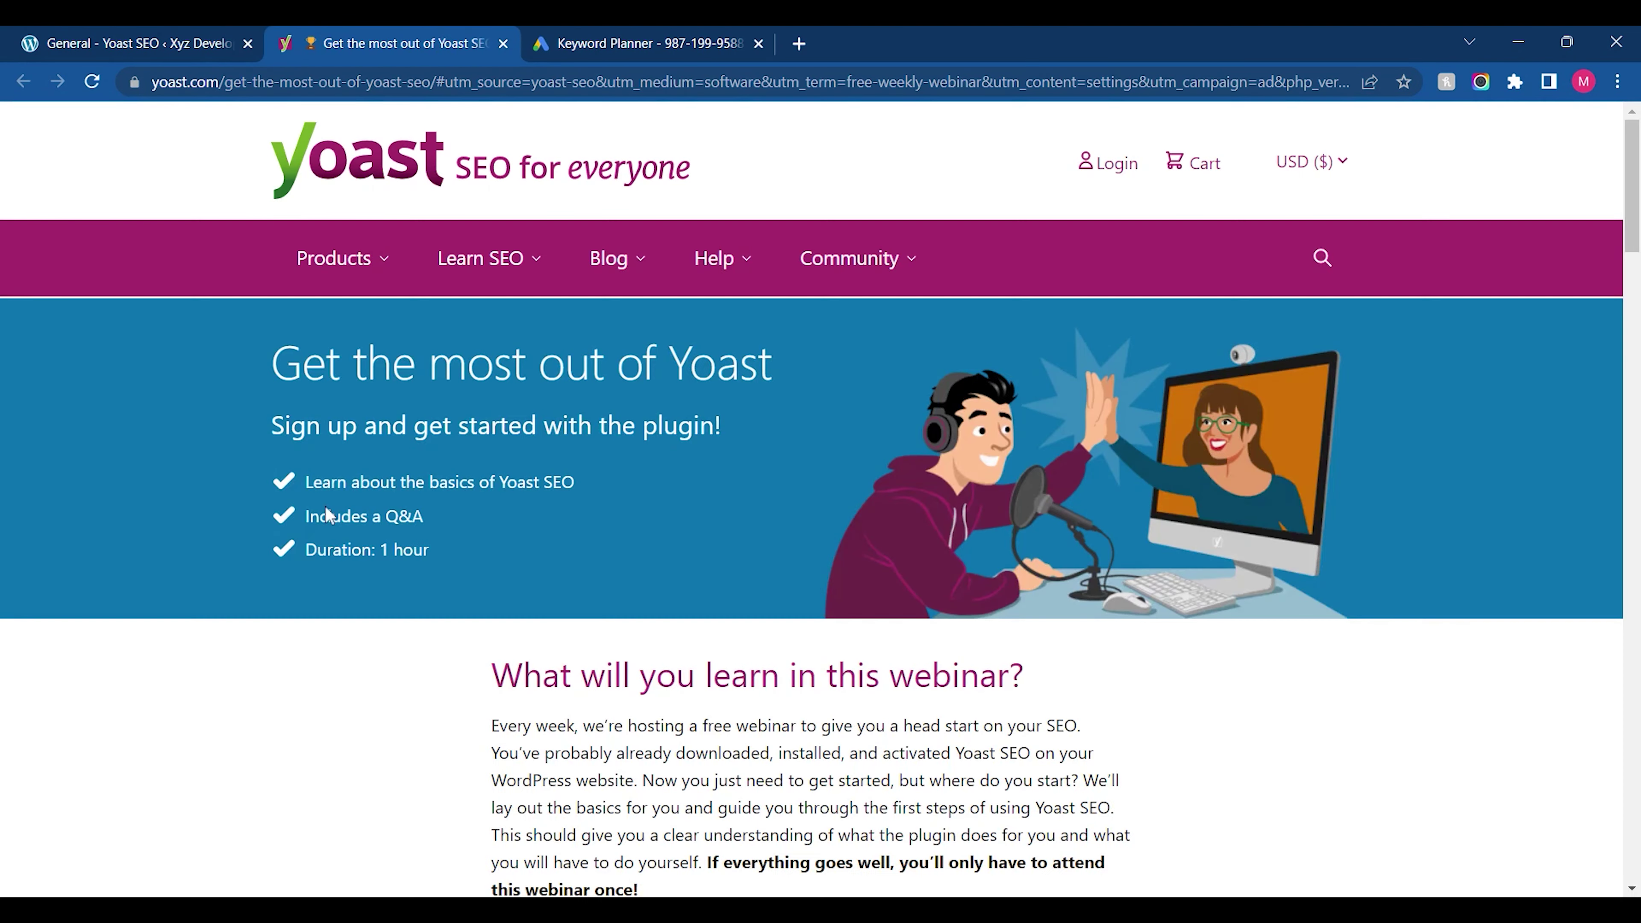
left_click(181, 43)
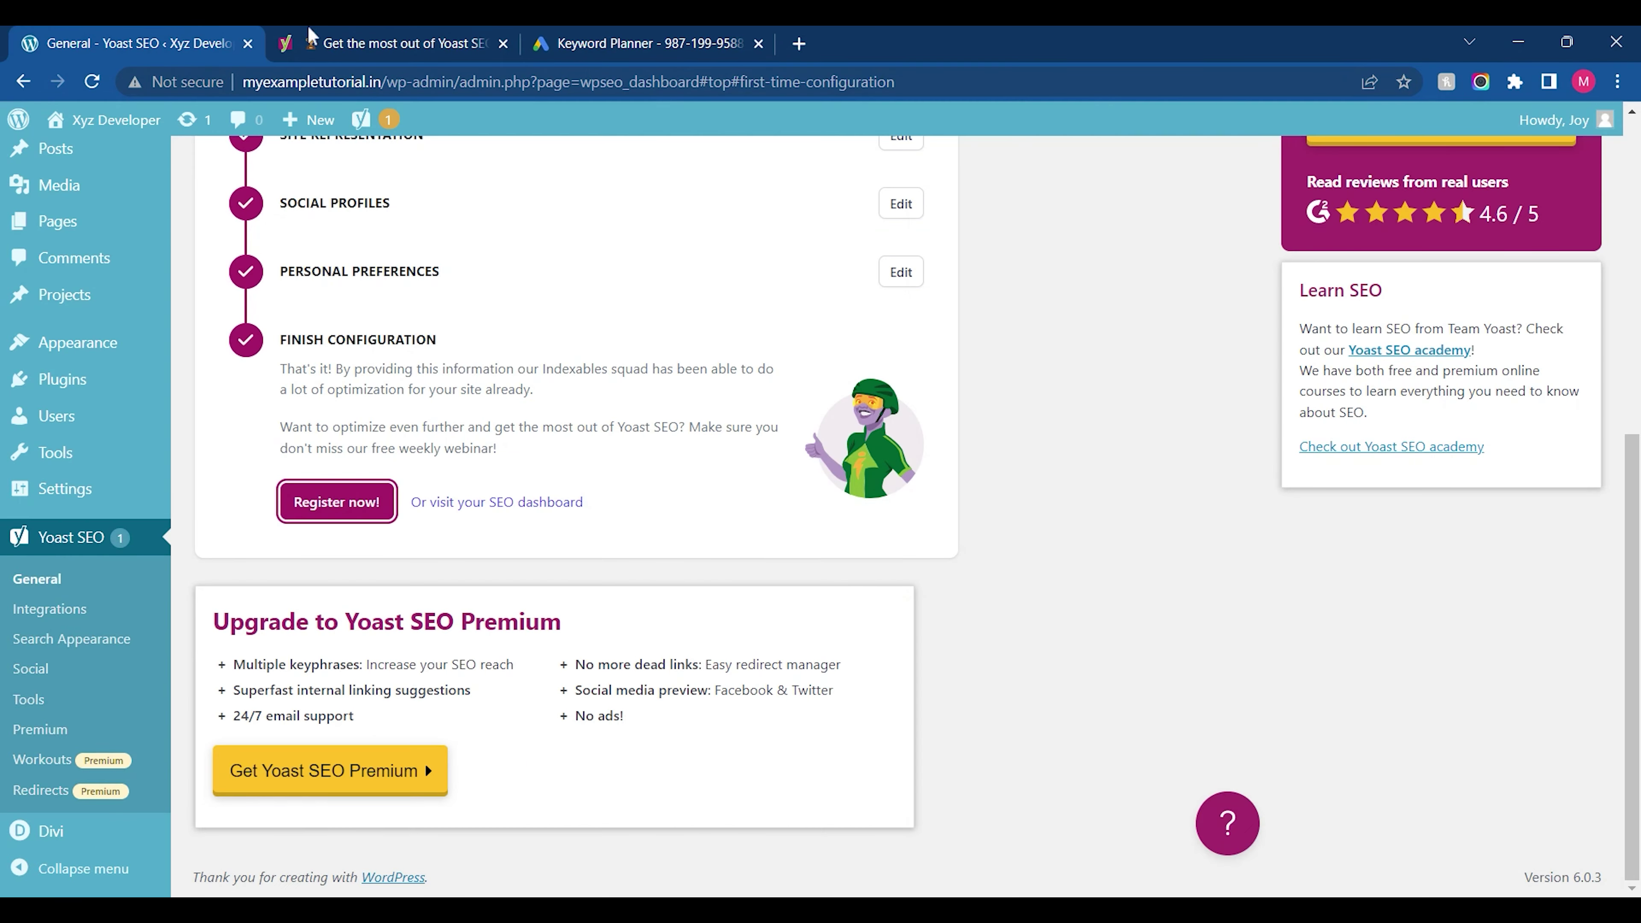
left_click(504, 44)
Review the problems and notifications on the SEO dashboard and the section list of the first-time configuration
left_click(472, 505)
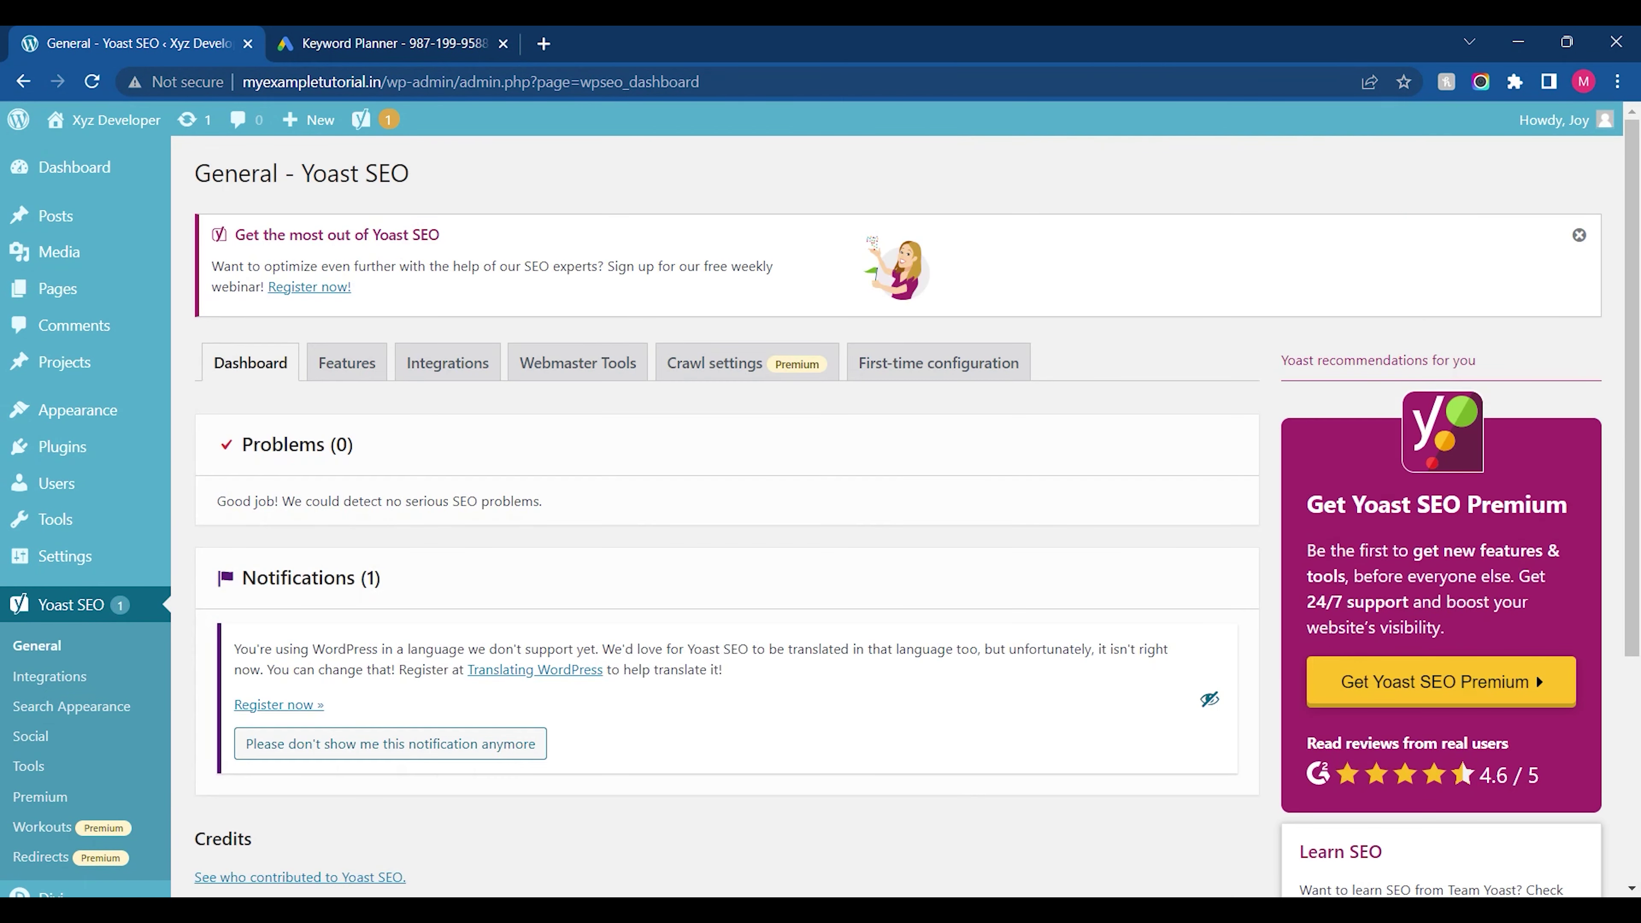
scroll(1631, 388, "down", 5)
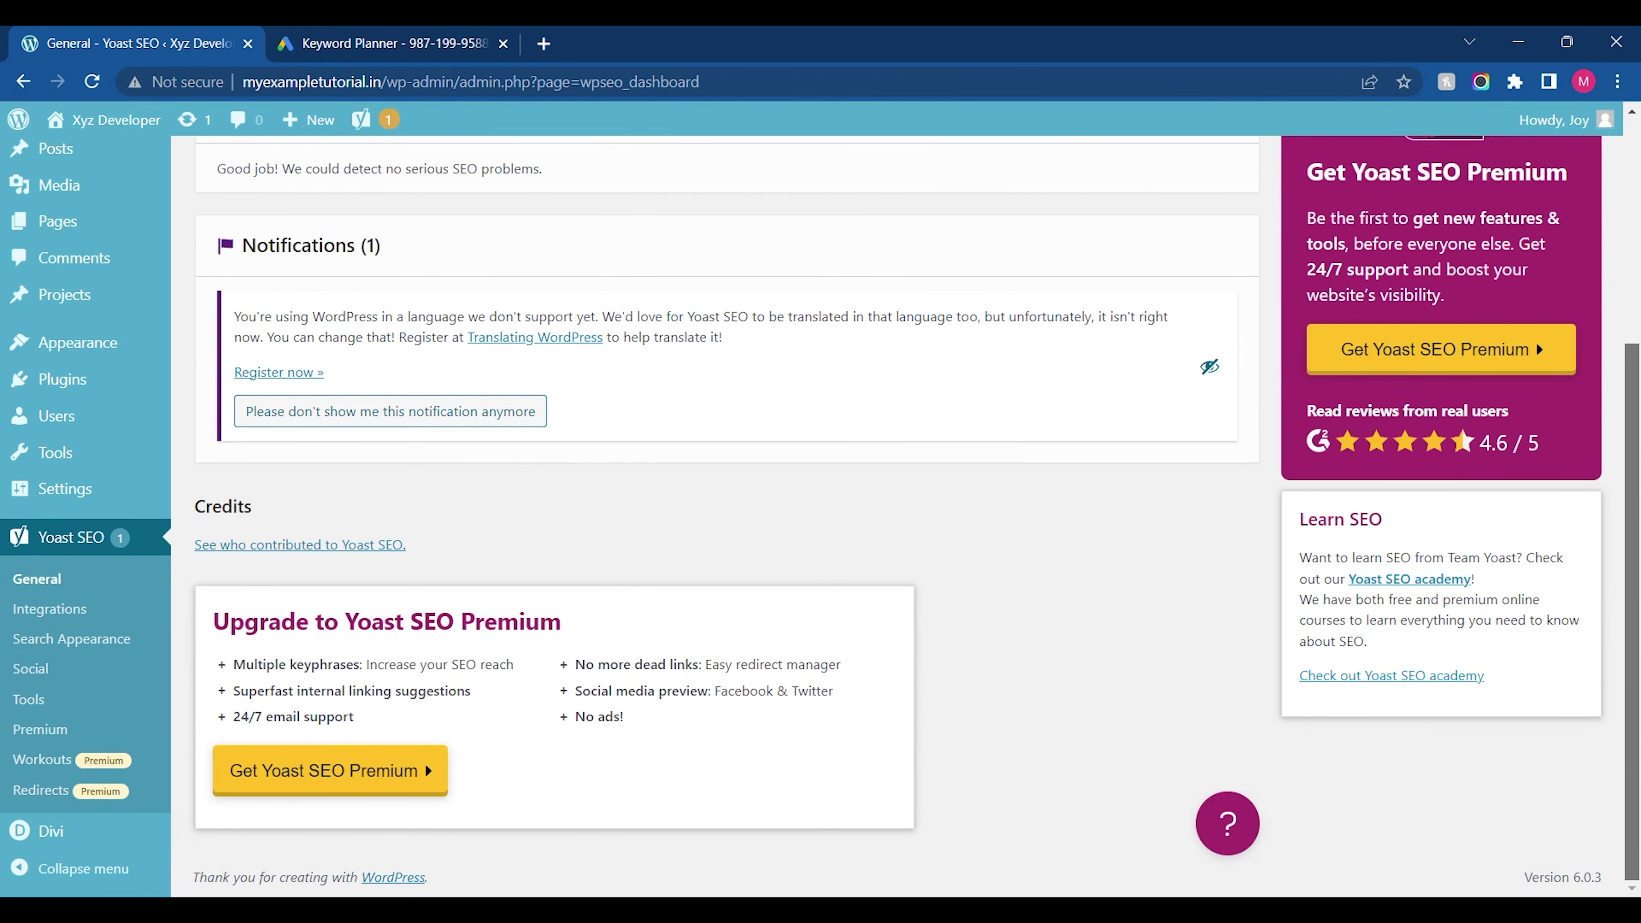
scroll(154, 844, "up", 5)
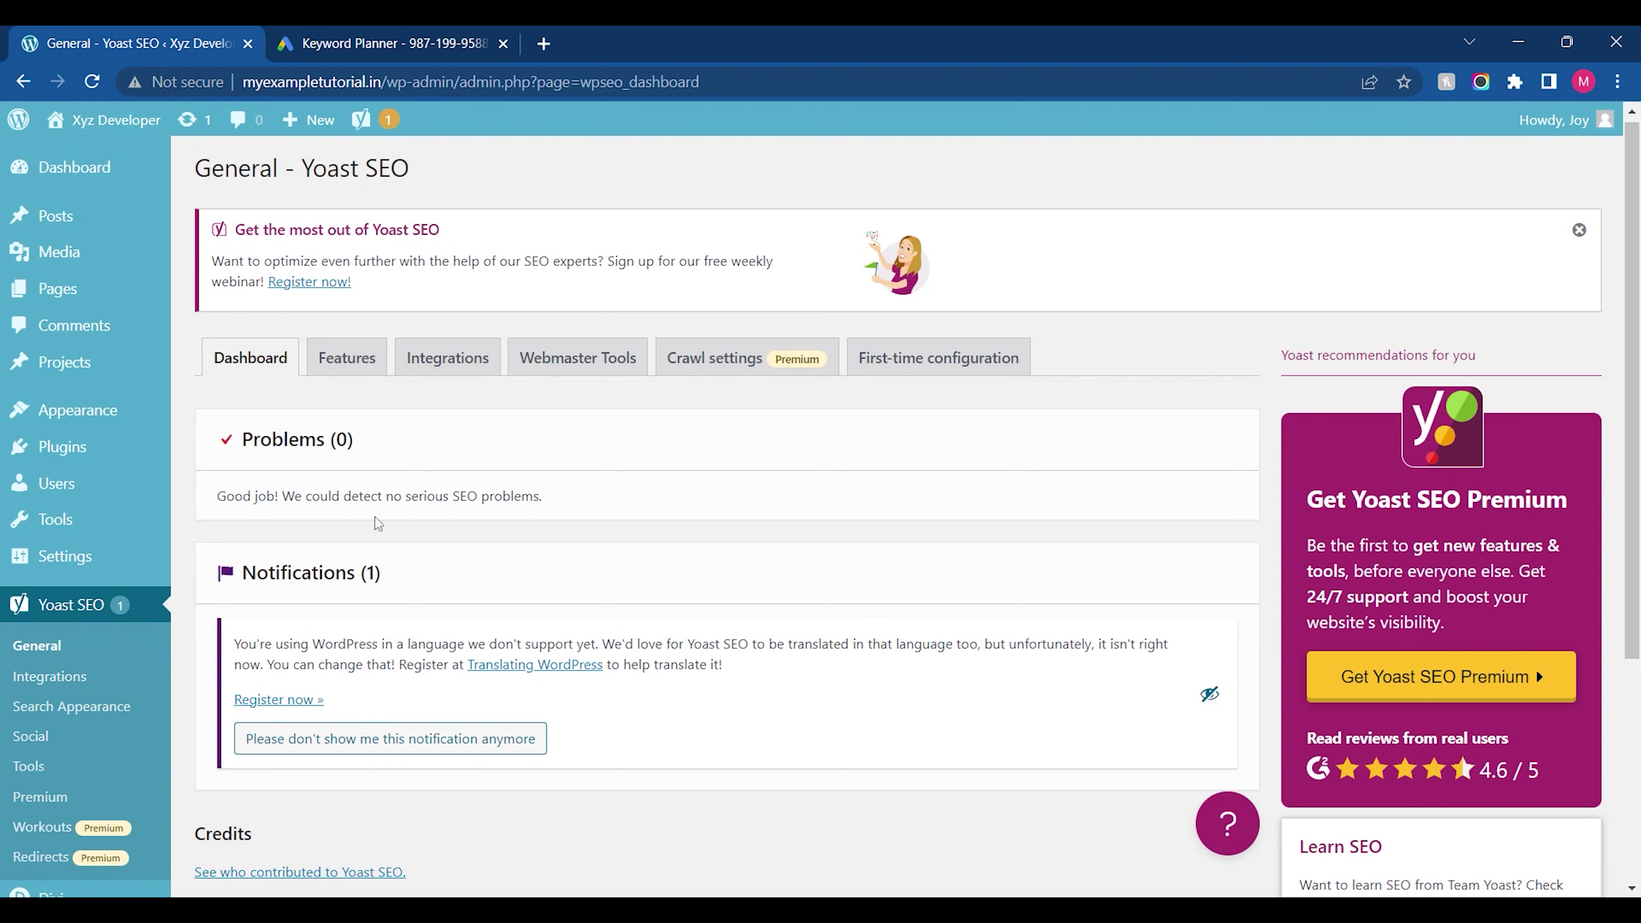
left_click(908, 357)
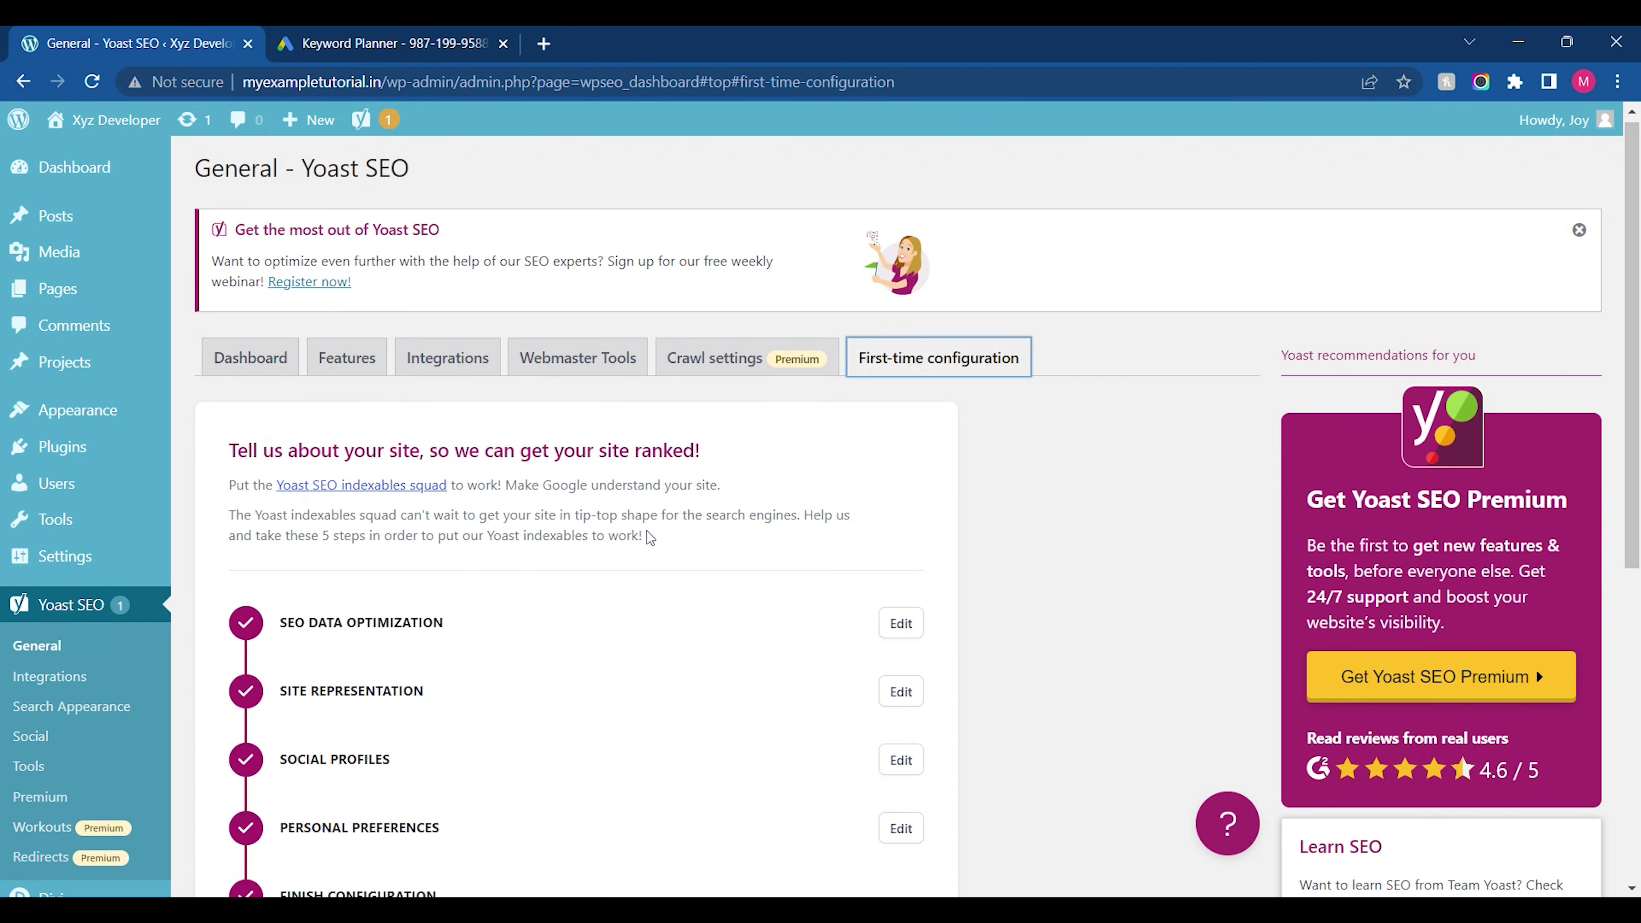
left_click(282, 361)
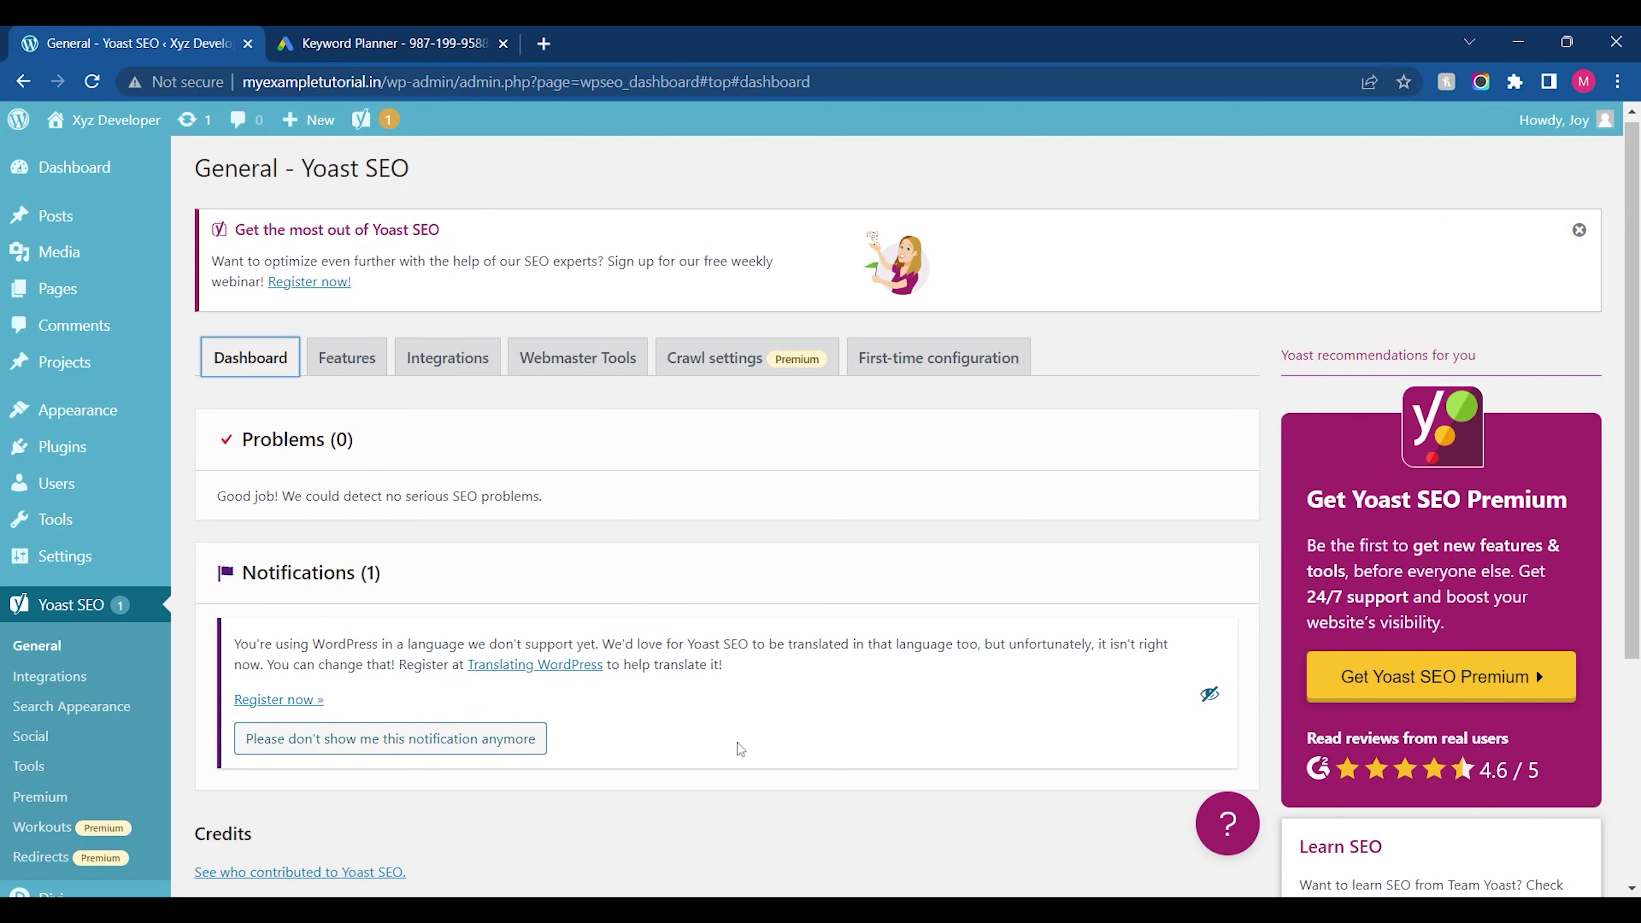
Review the Yoast feature toggles, the webmaster verification fields, the first-time configuration sections and the available third-party integrations
mouse_move(1633, 388)
left_mouse_down()
mouse_move(1633, 557)
mouse_move(1633, 410)
left_mouse_up()
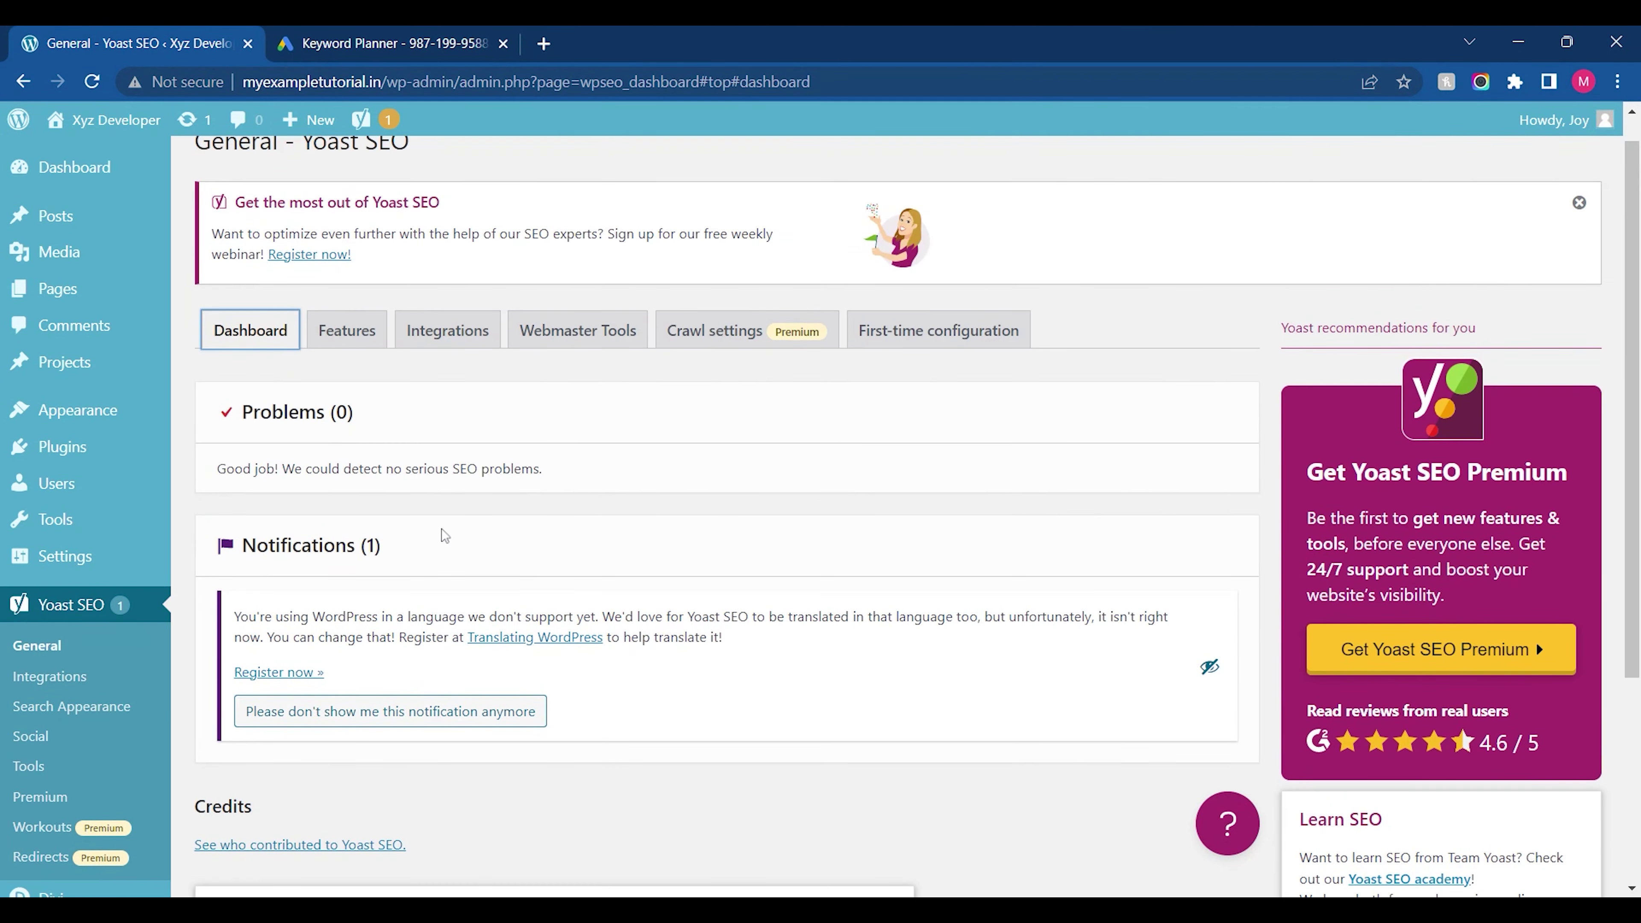
left_click(346, 330)
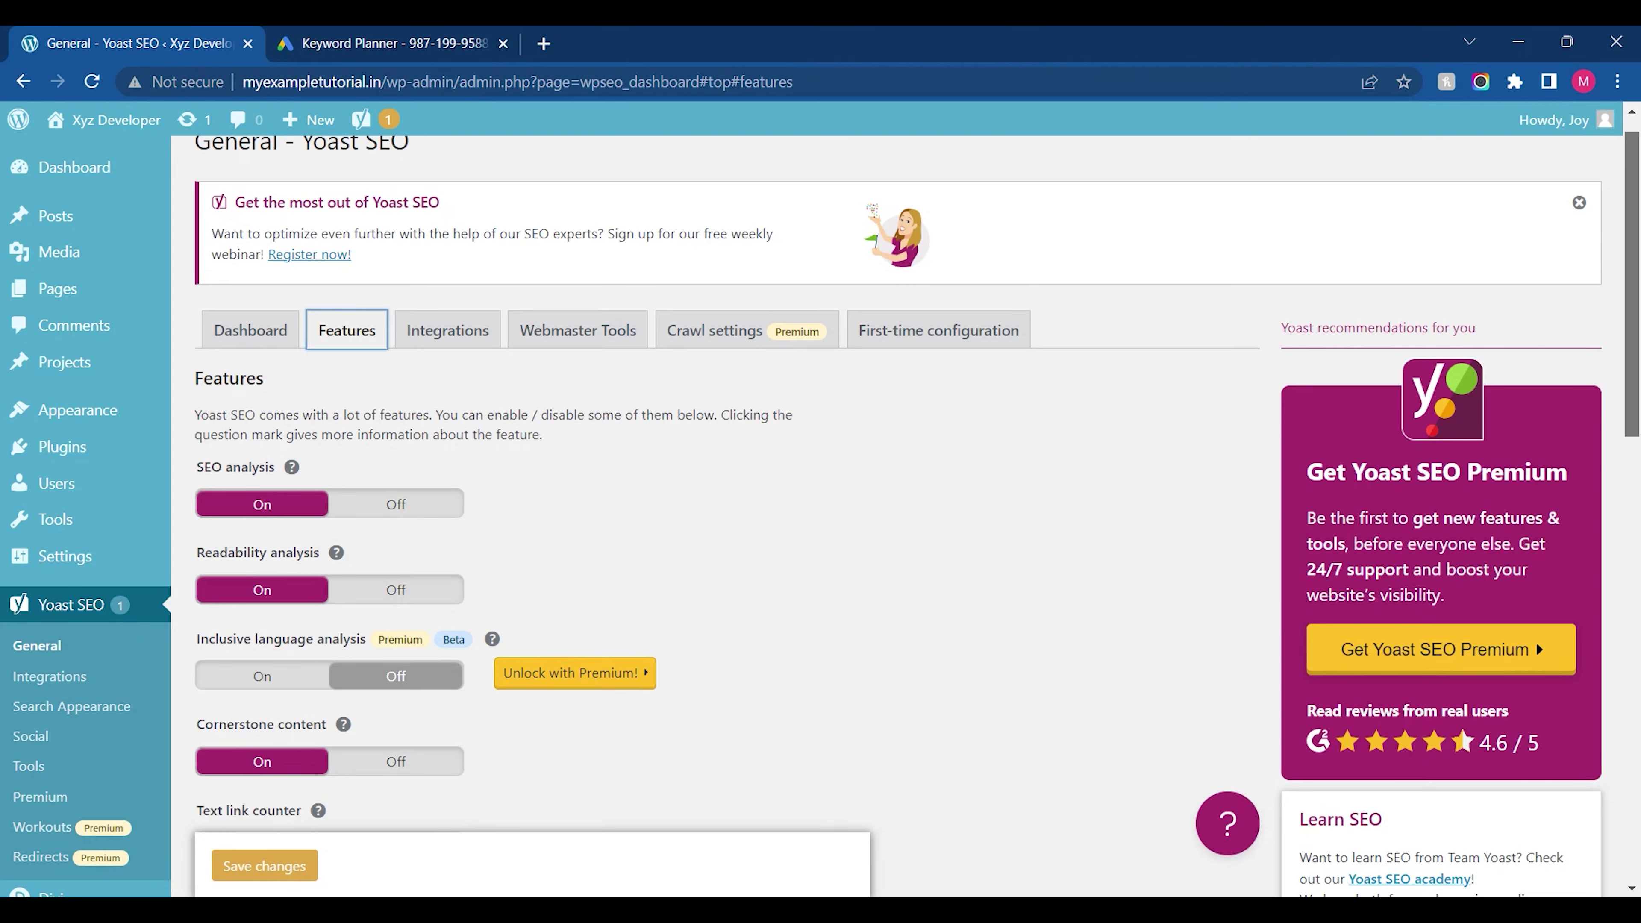
left_click_drag(1632, 291, 1633, 382)
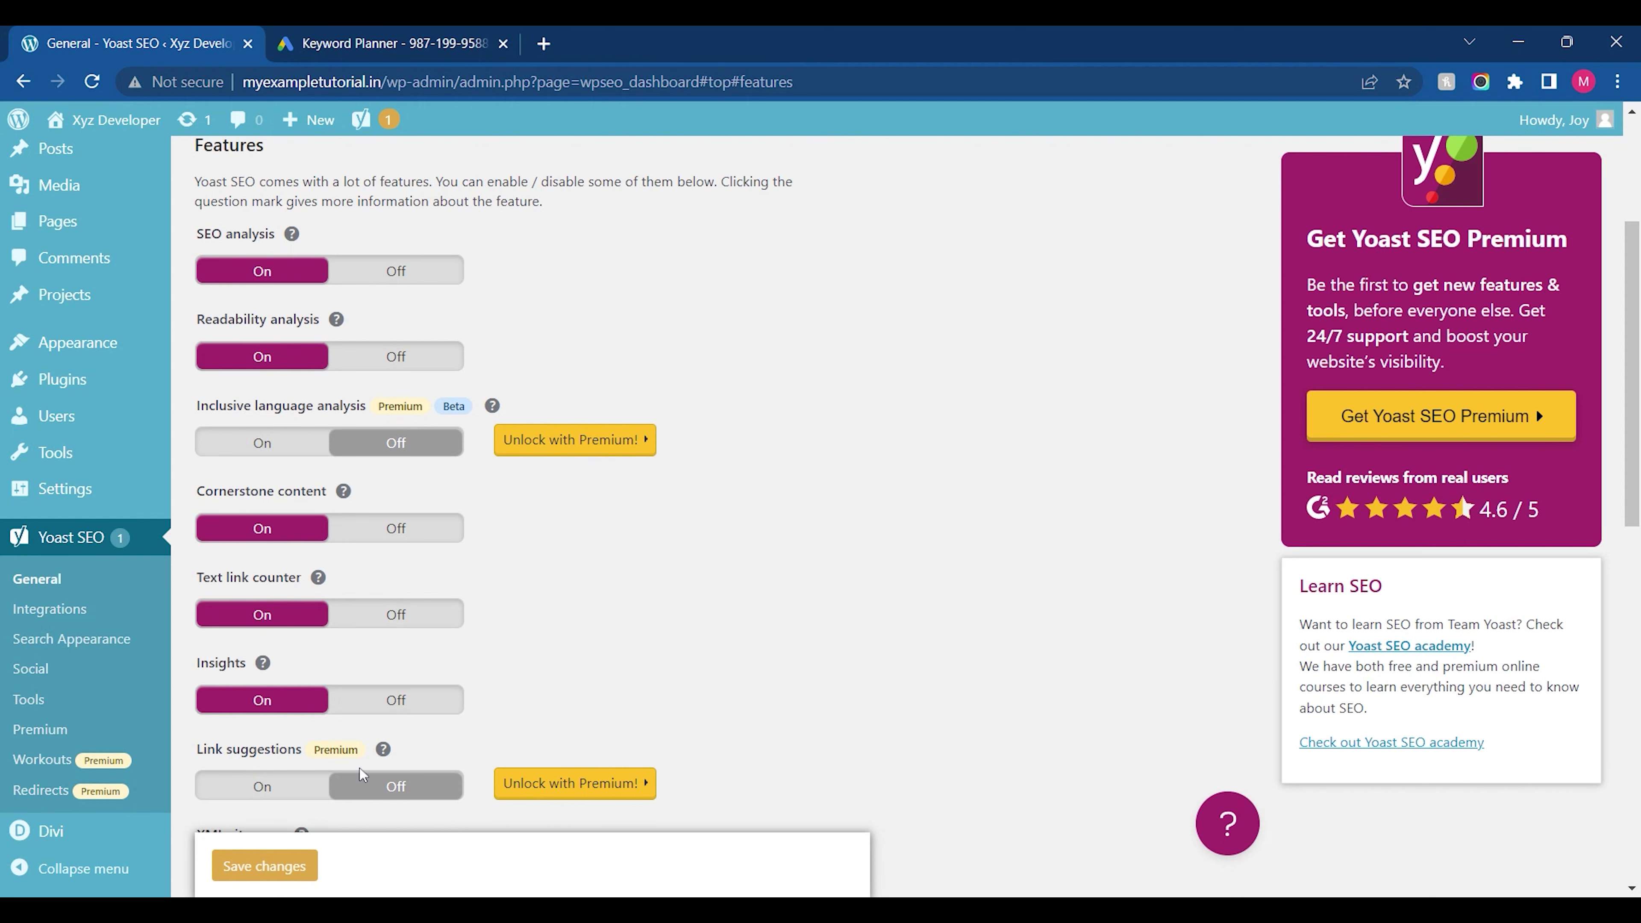
mouse_move(1633, 381)
left_mouse_down()
mouse_move(1633, 554)
mouse_move(1633, 381)
left_mouse_up()
left_click(577, 363)
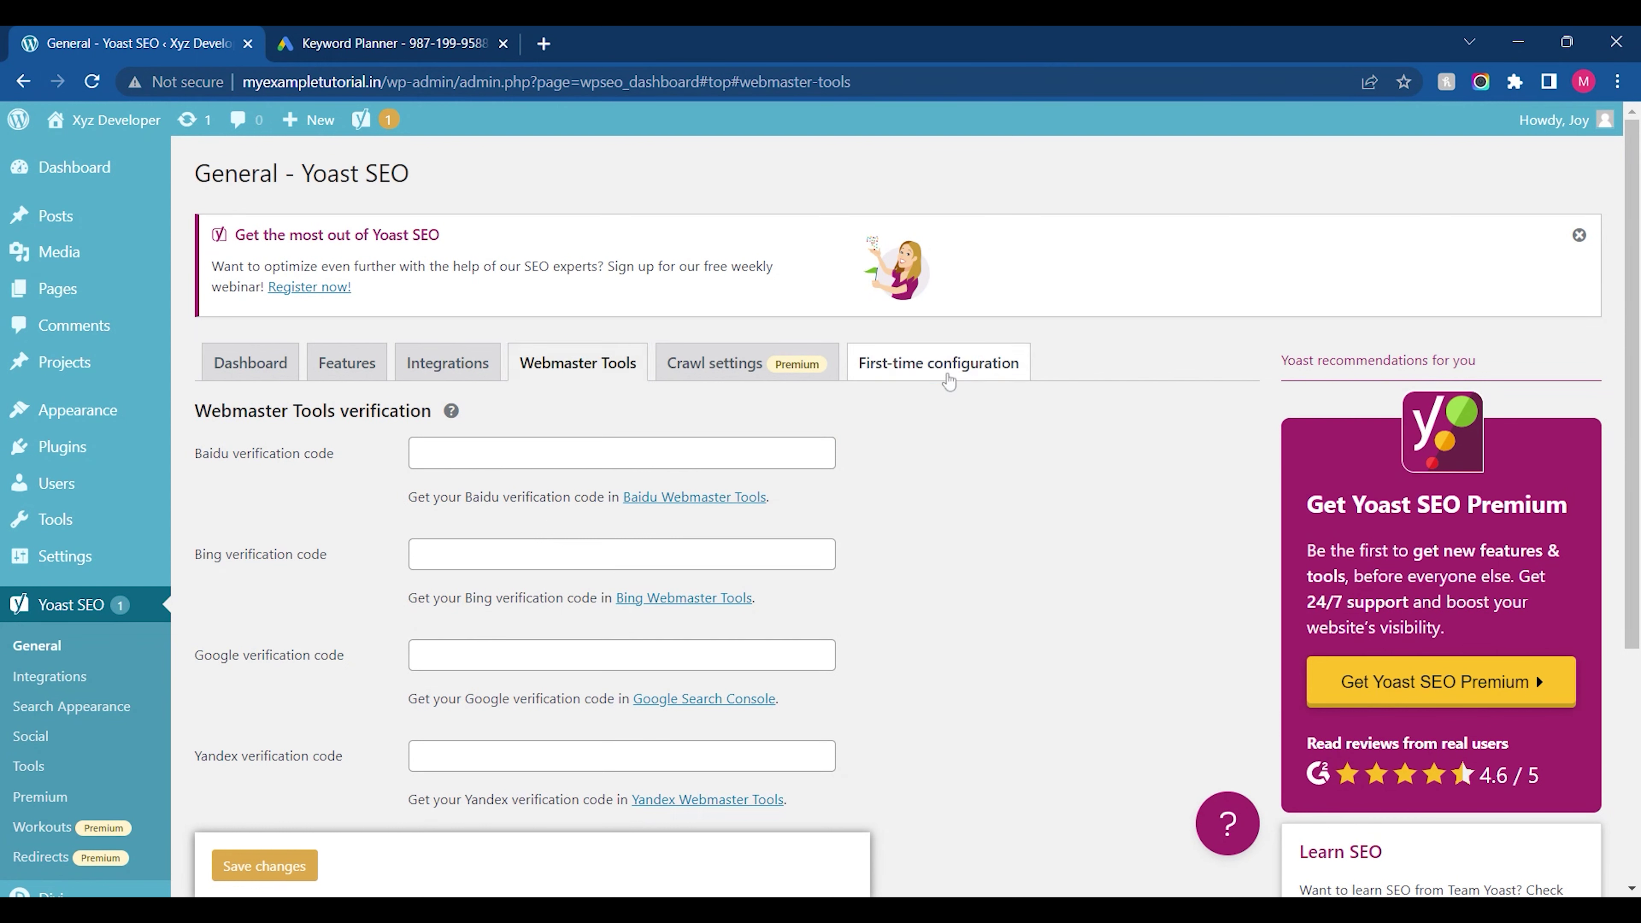
left_click(944, 370)
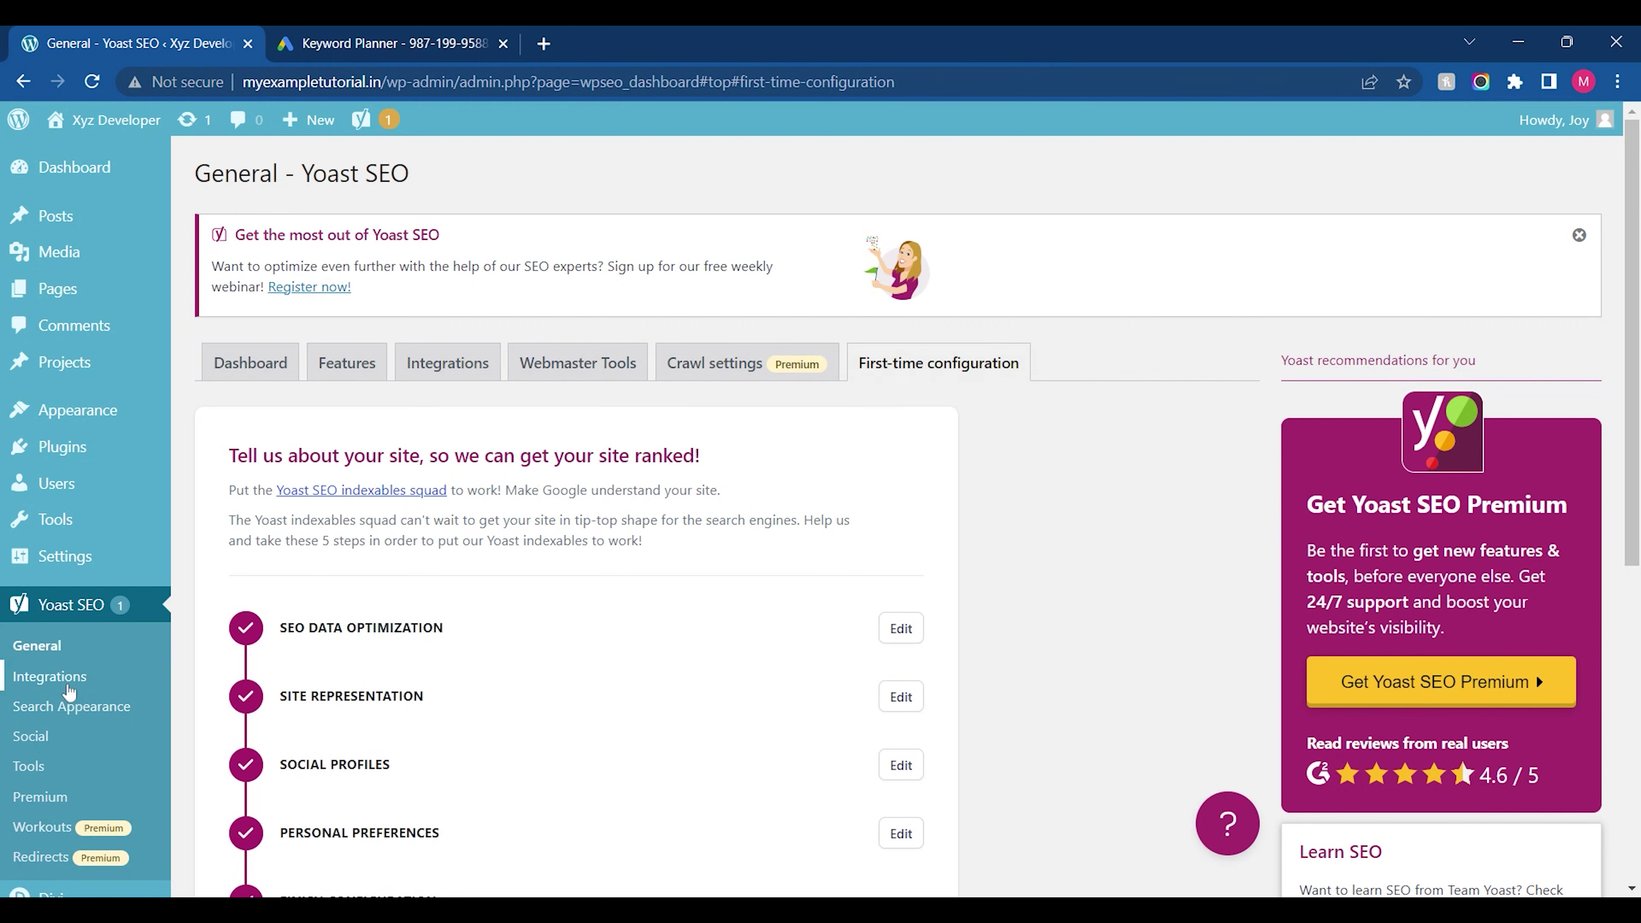
left_click(70, 690)
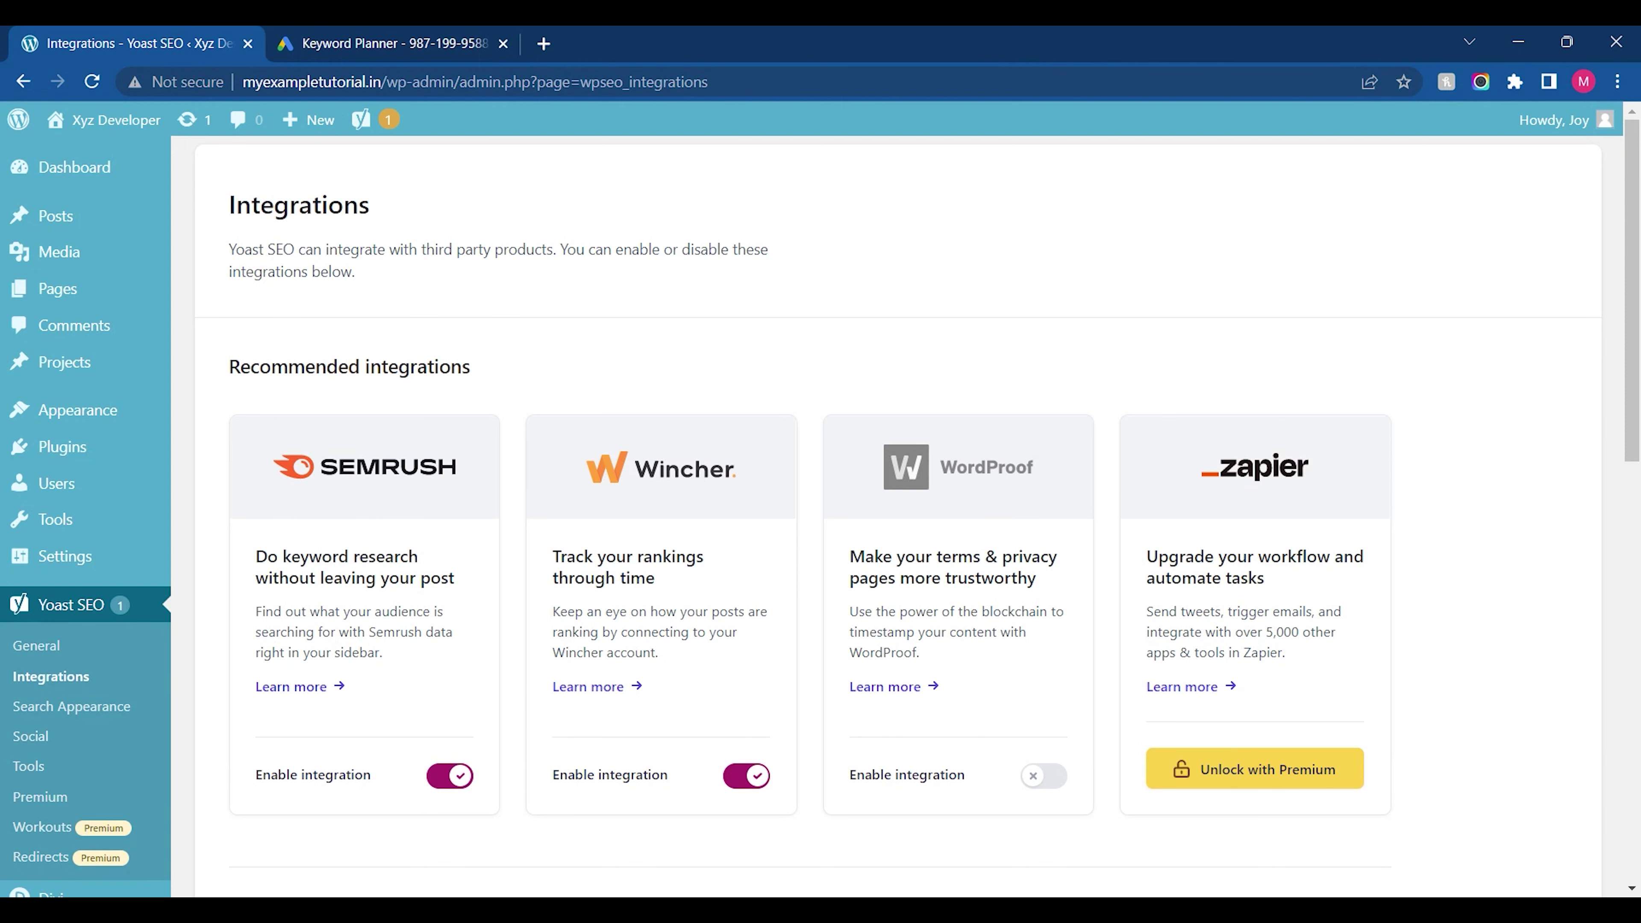
Set the title separator in the Search Appearance settings to the vertical bar "|"
left_click(137, 716)
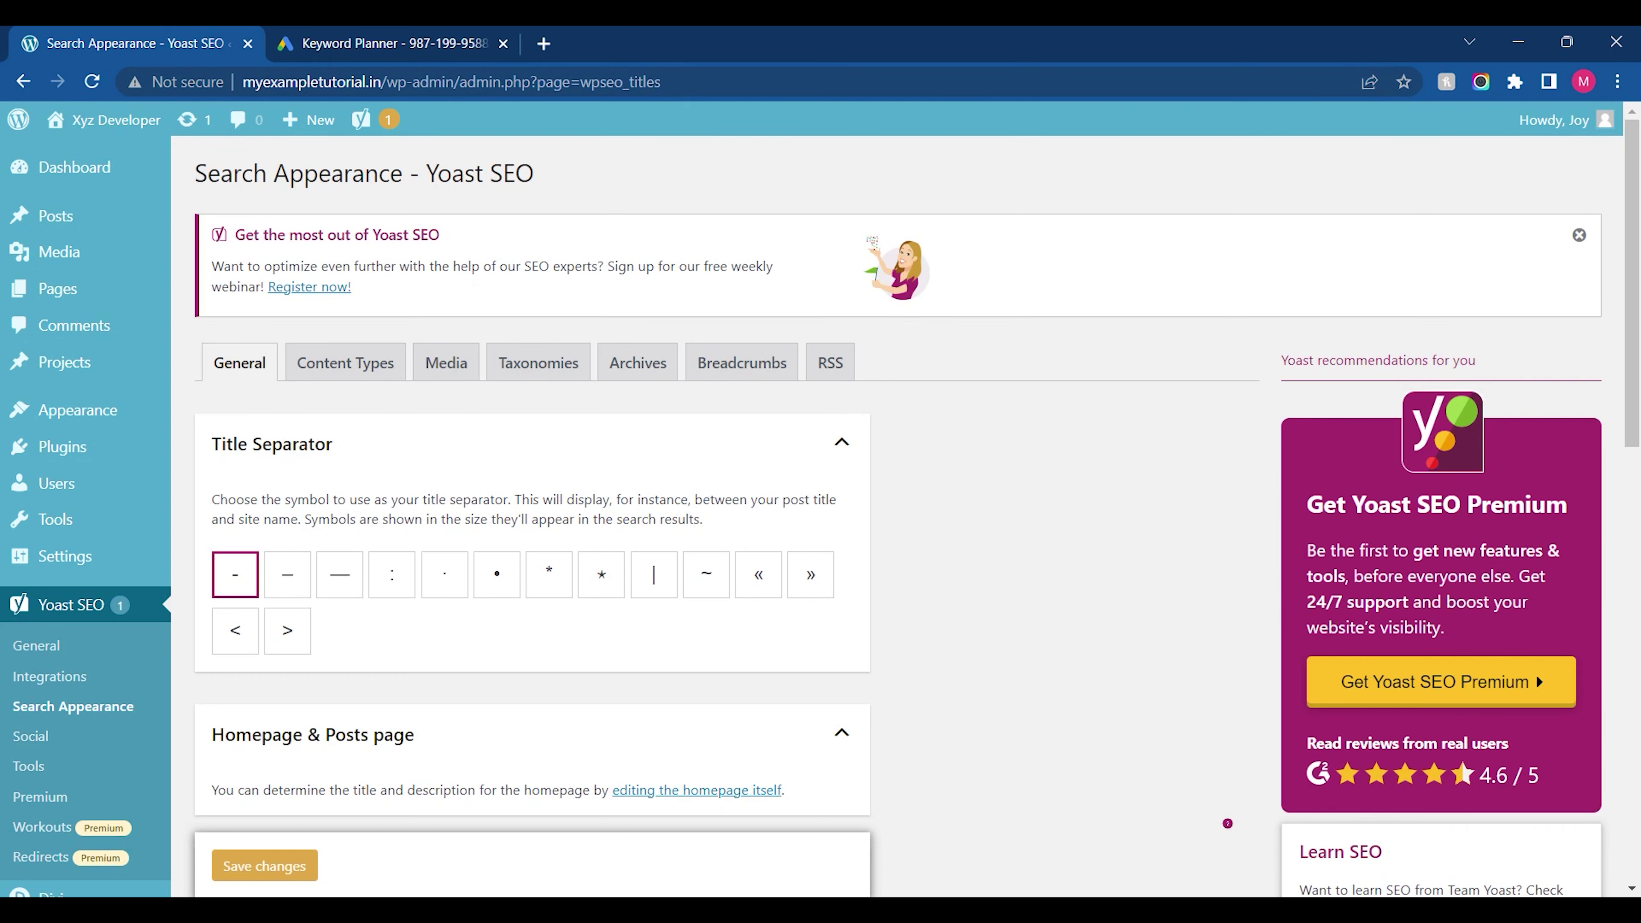
left_click_drag(1631, 278, 1631, 390)
left_click(659, 348)
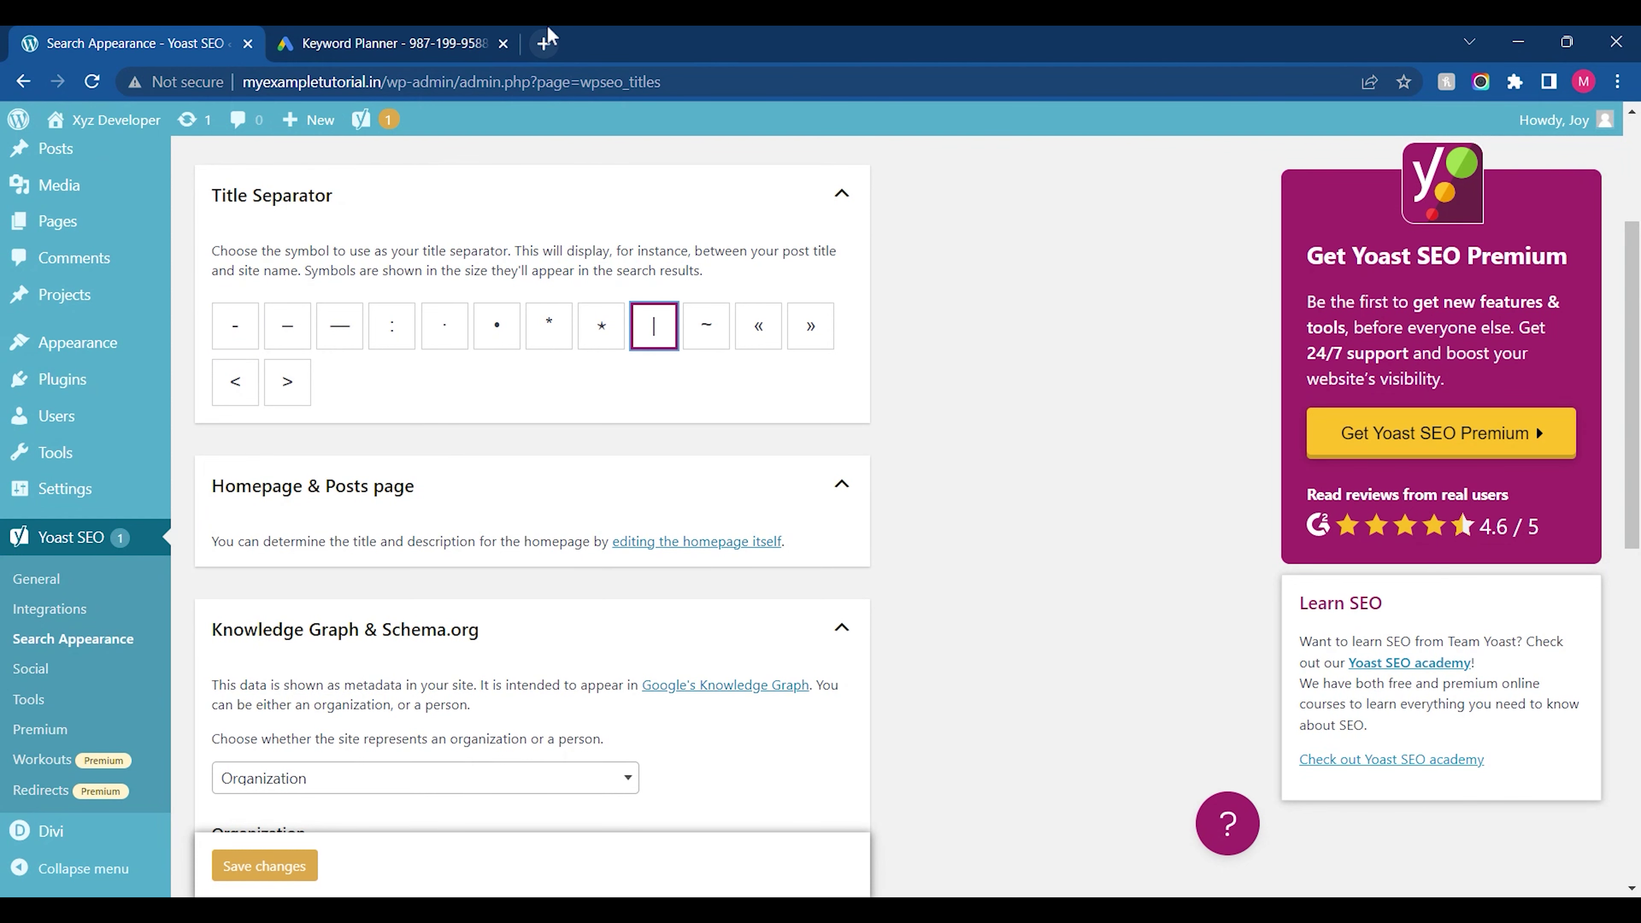
Search Google for "digital marketing agency" in a new browser tab and examine the separators used in the result titles
left_click(543, 42)
type("digita")
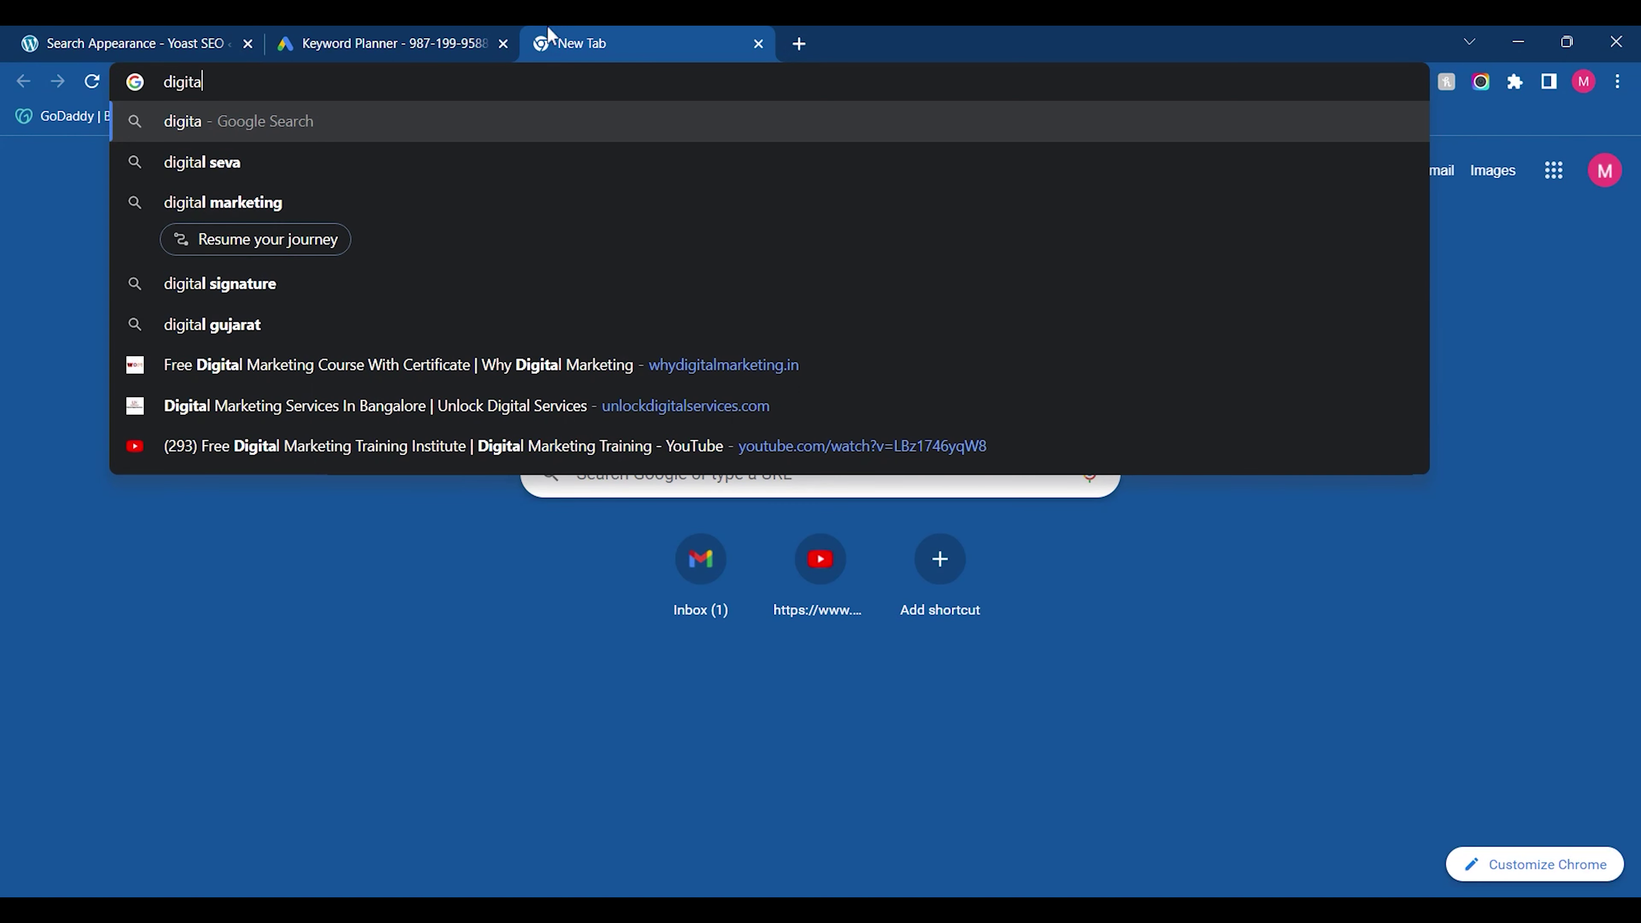
type("l marketing ")
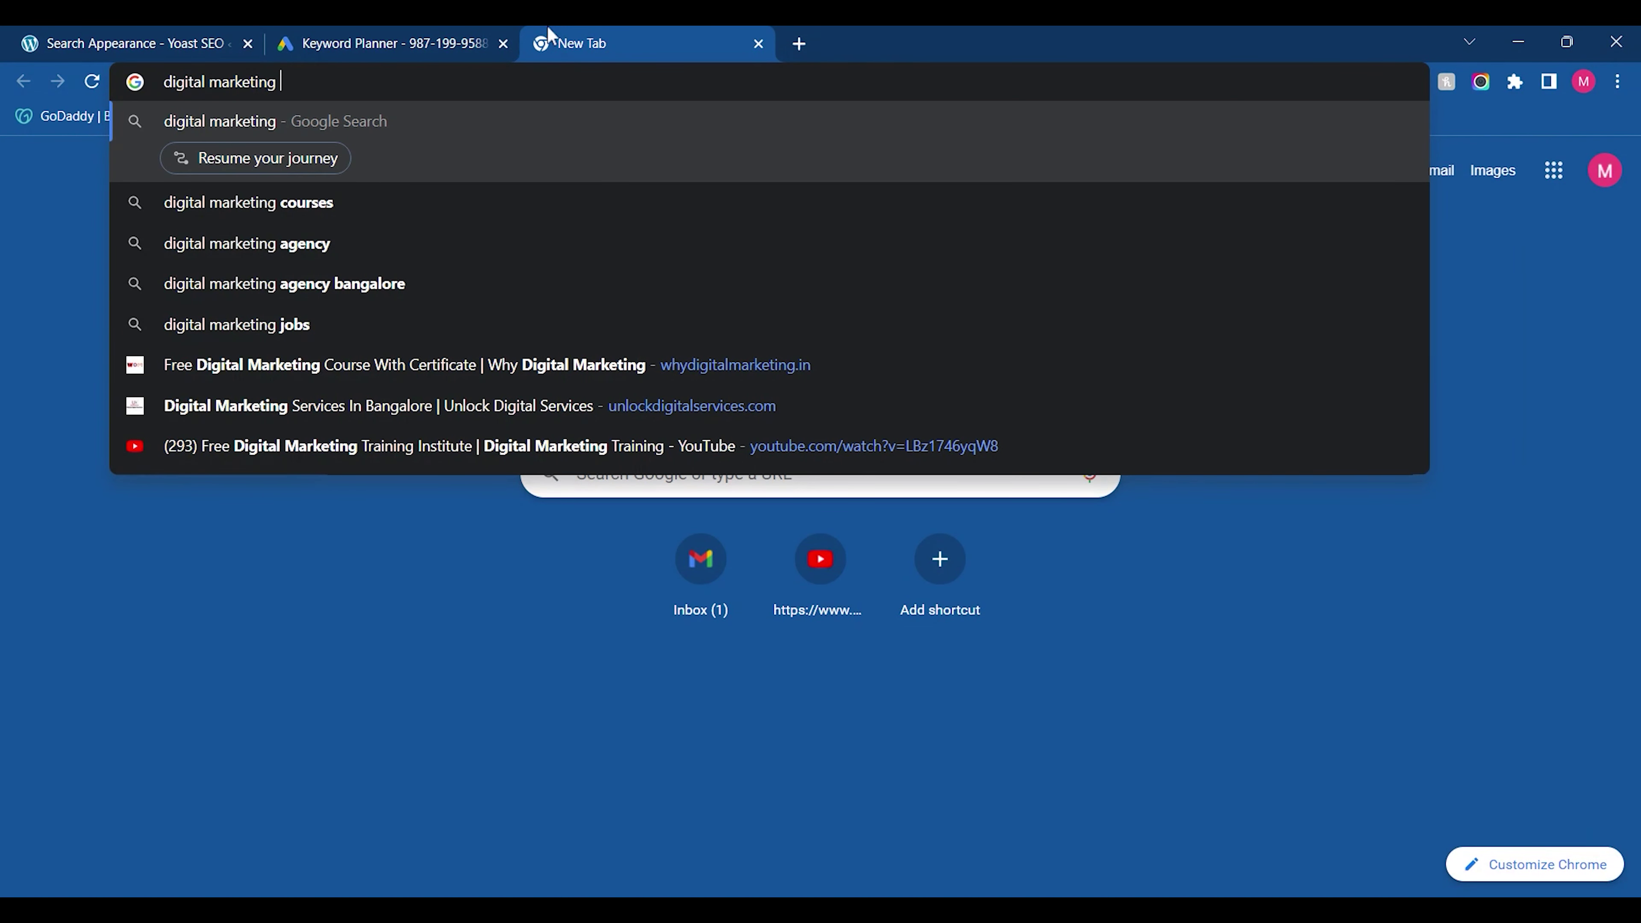
type("agency")
key("Return")
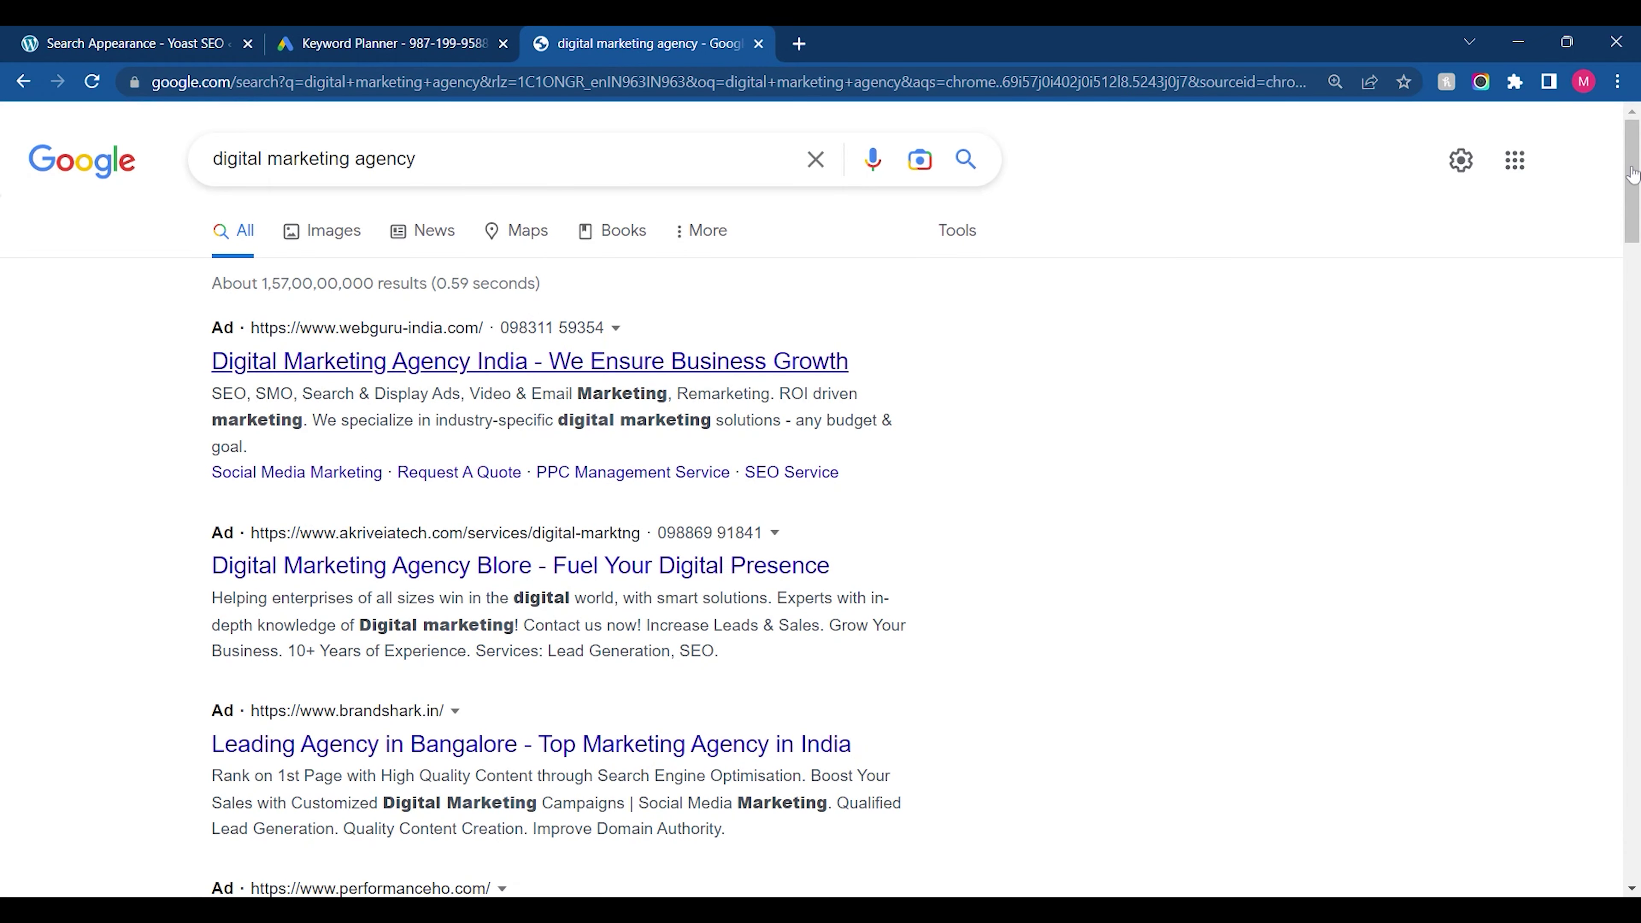
scroll(768, 292, "down", 15)
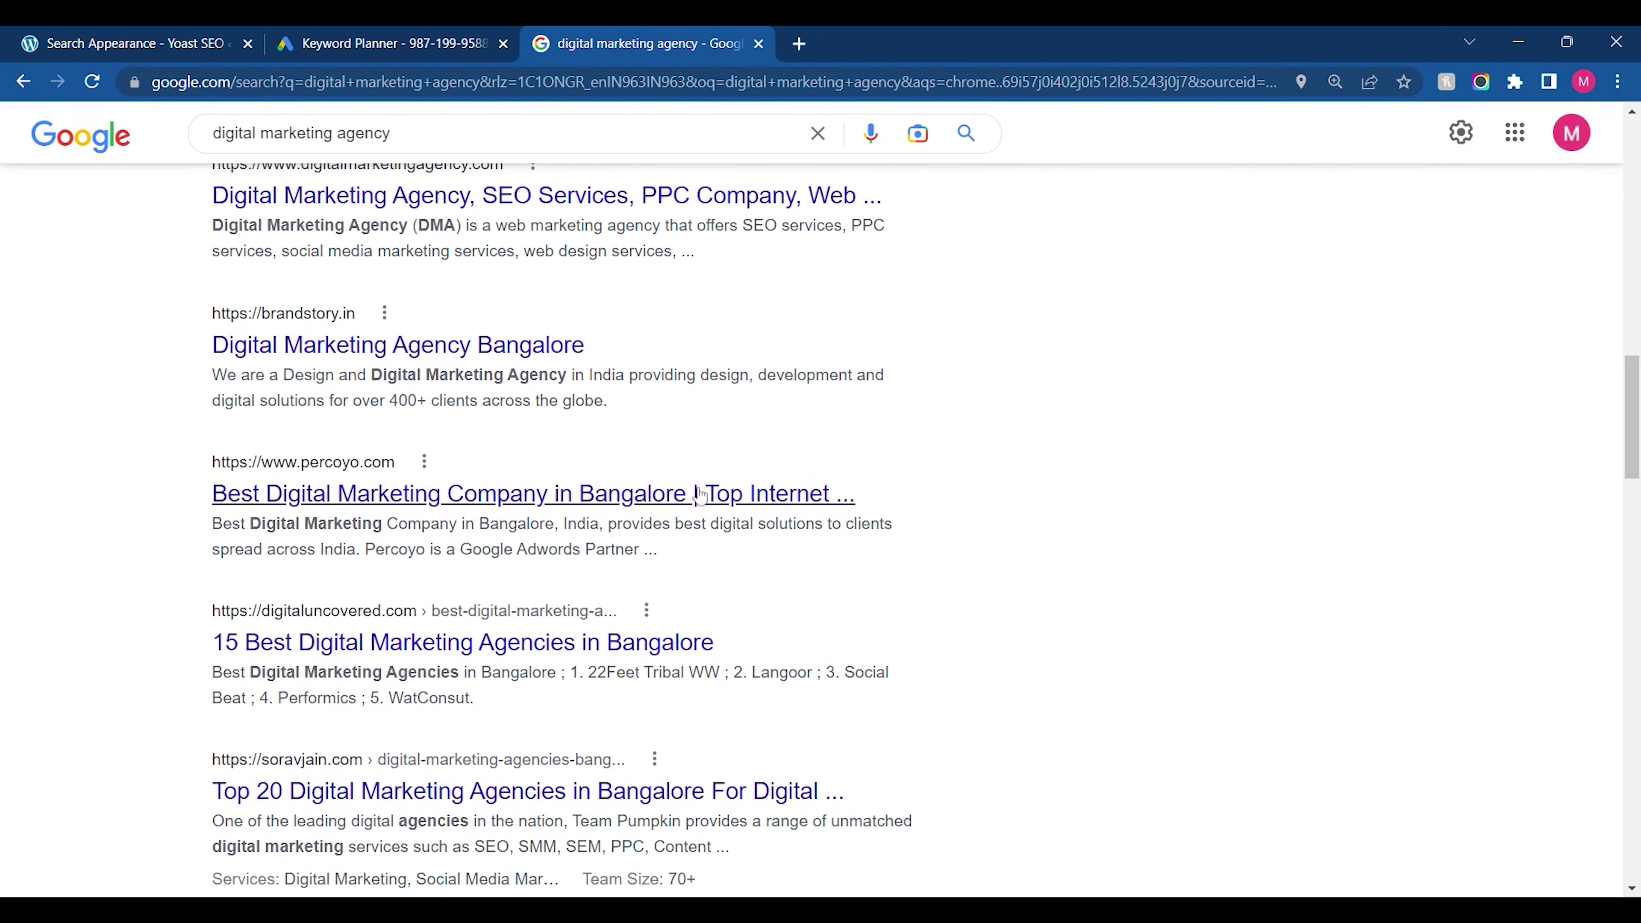
Return to the Search Appearance settings and save the changes, keeping the existing organization name and logo
left_click(486, 40)
left_click(240, 40)
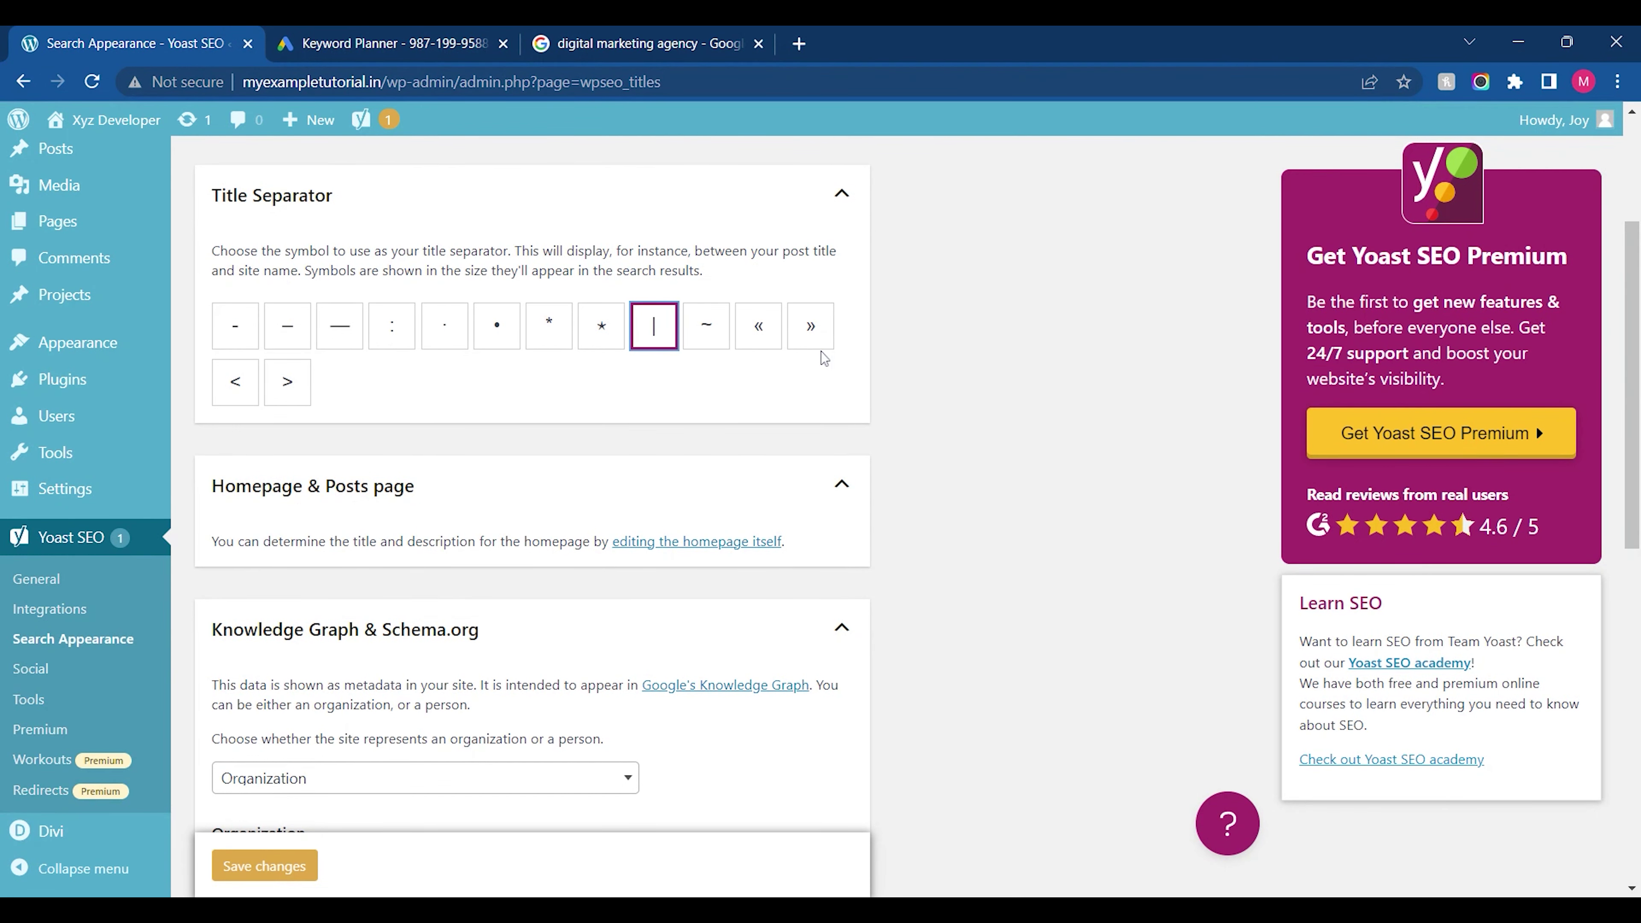
left_click_drag(1633, 362, 1632, 695)
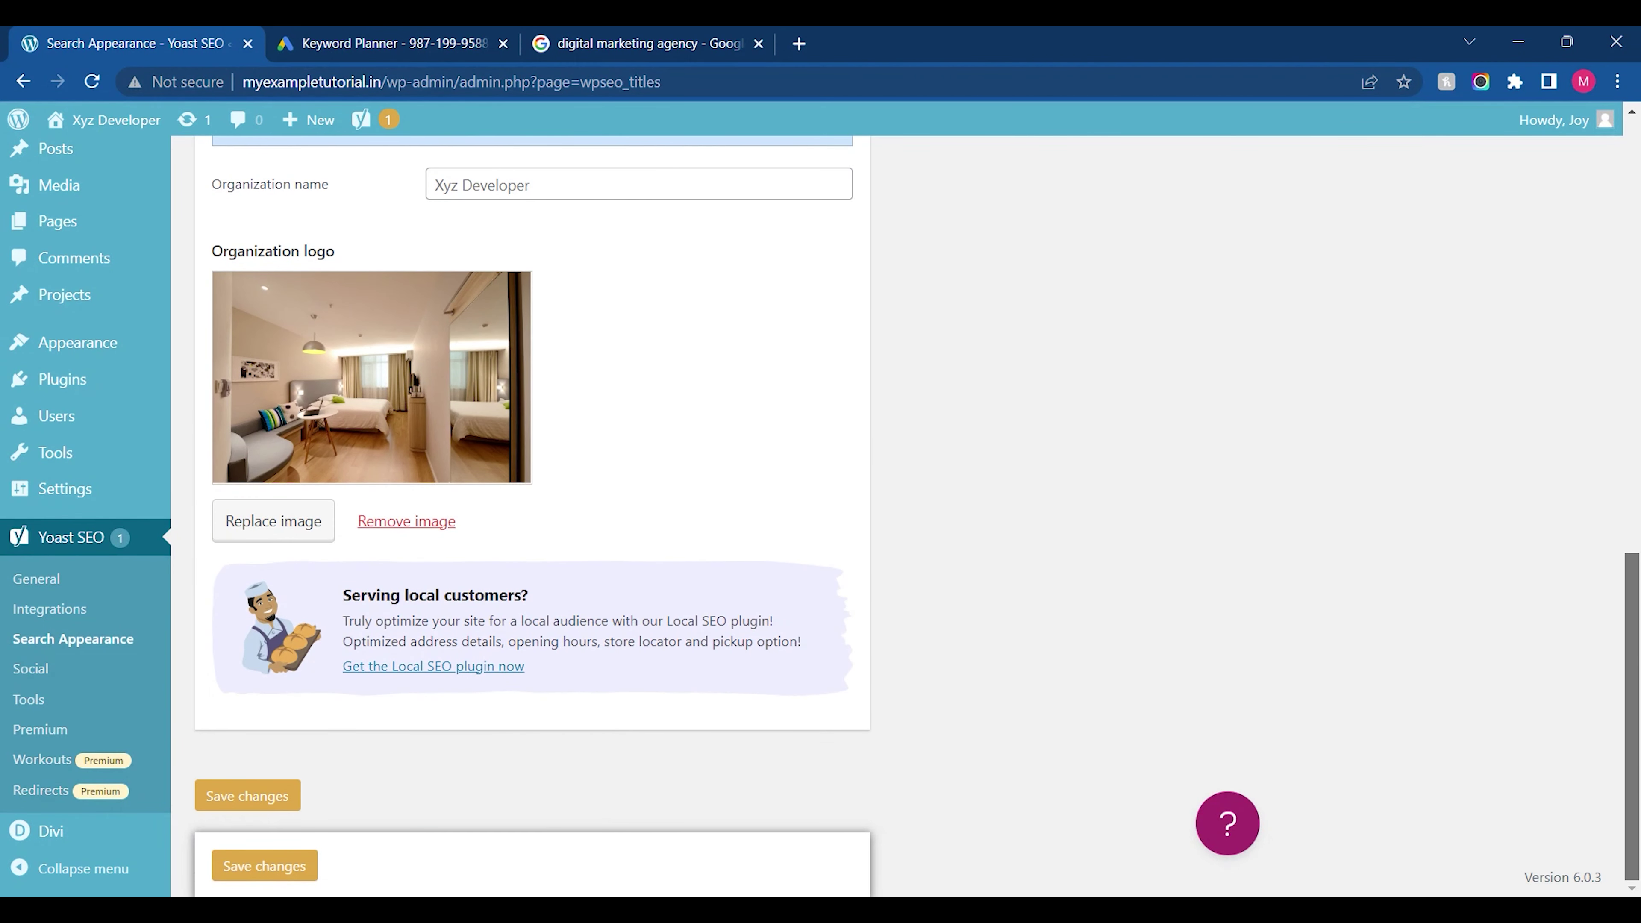
left_click(270, 807)
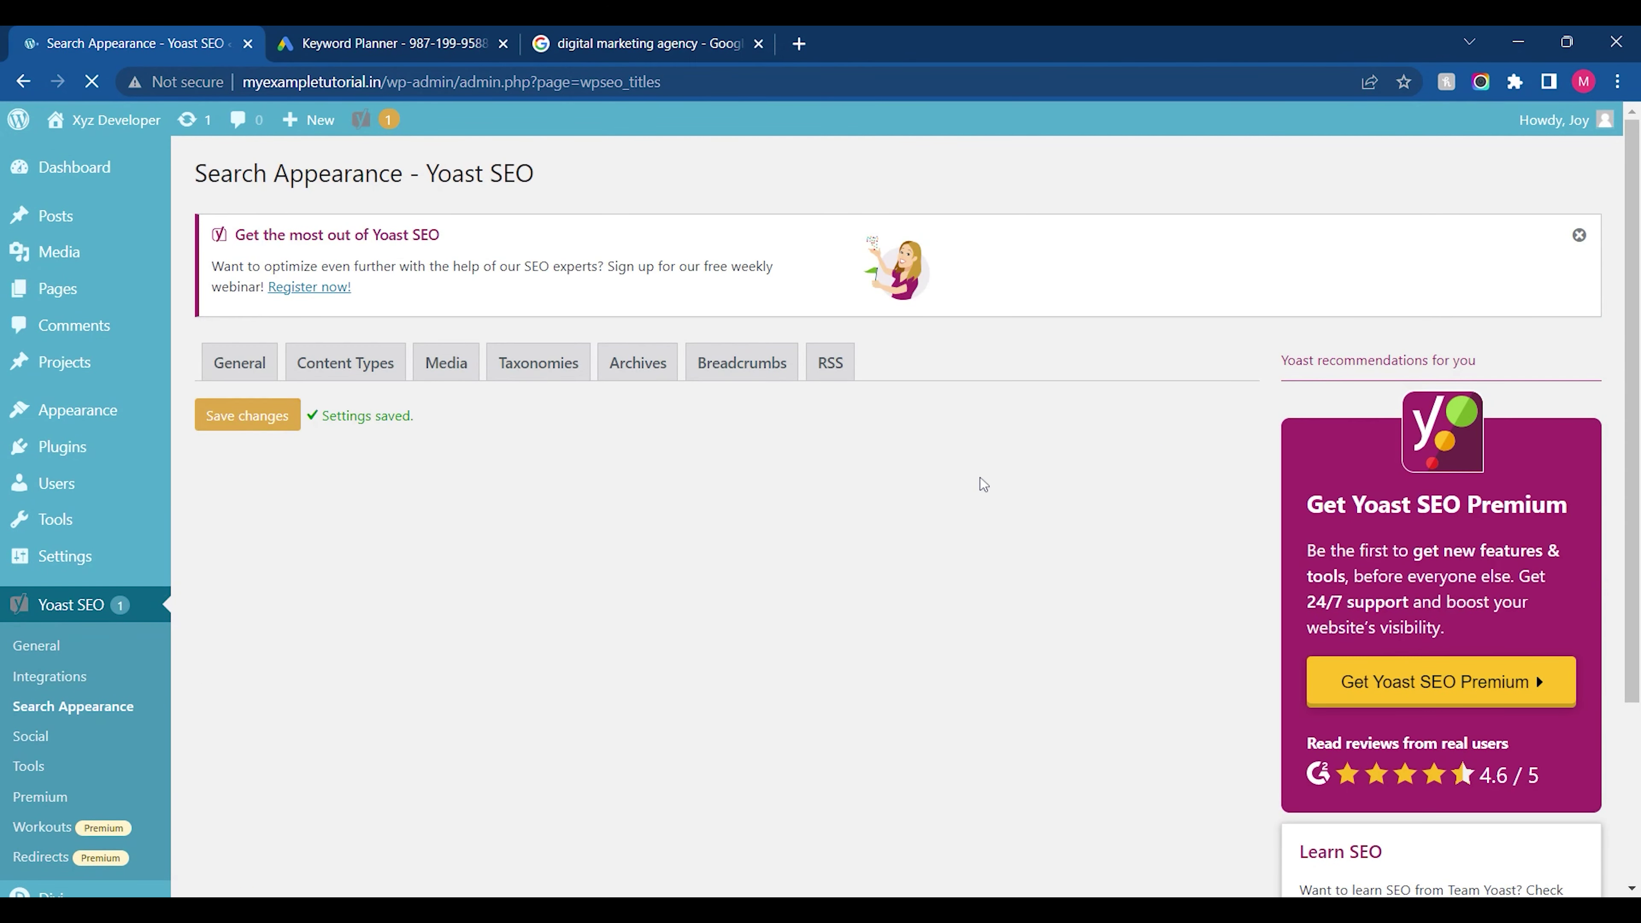
Review the Search Appearance options for content types, media attachment URLs and taxonomies
left_click(331, 375)
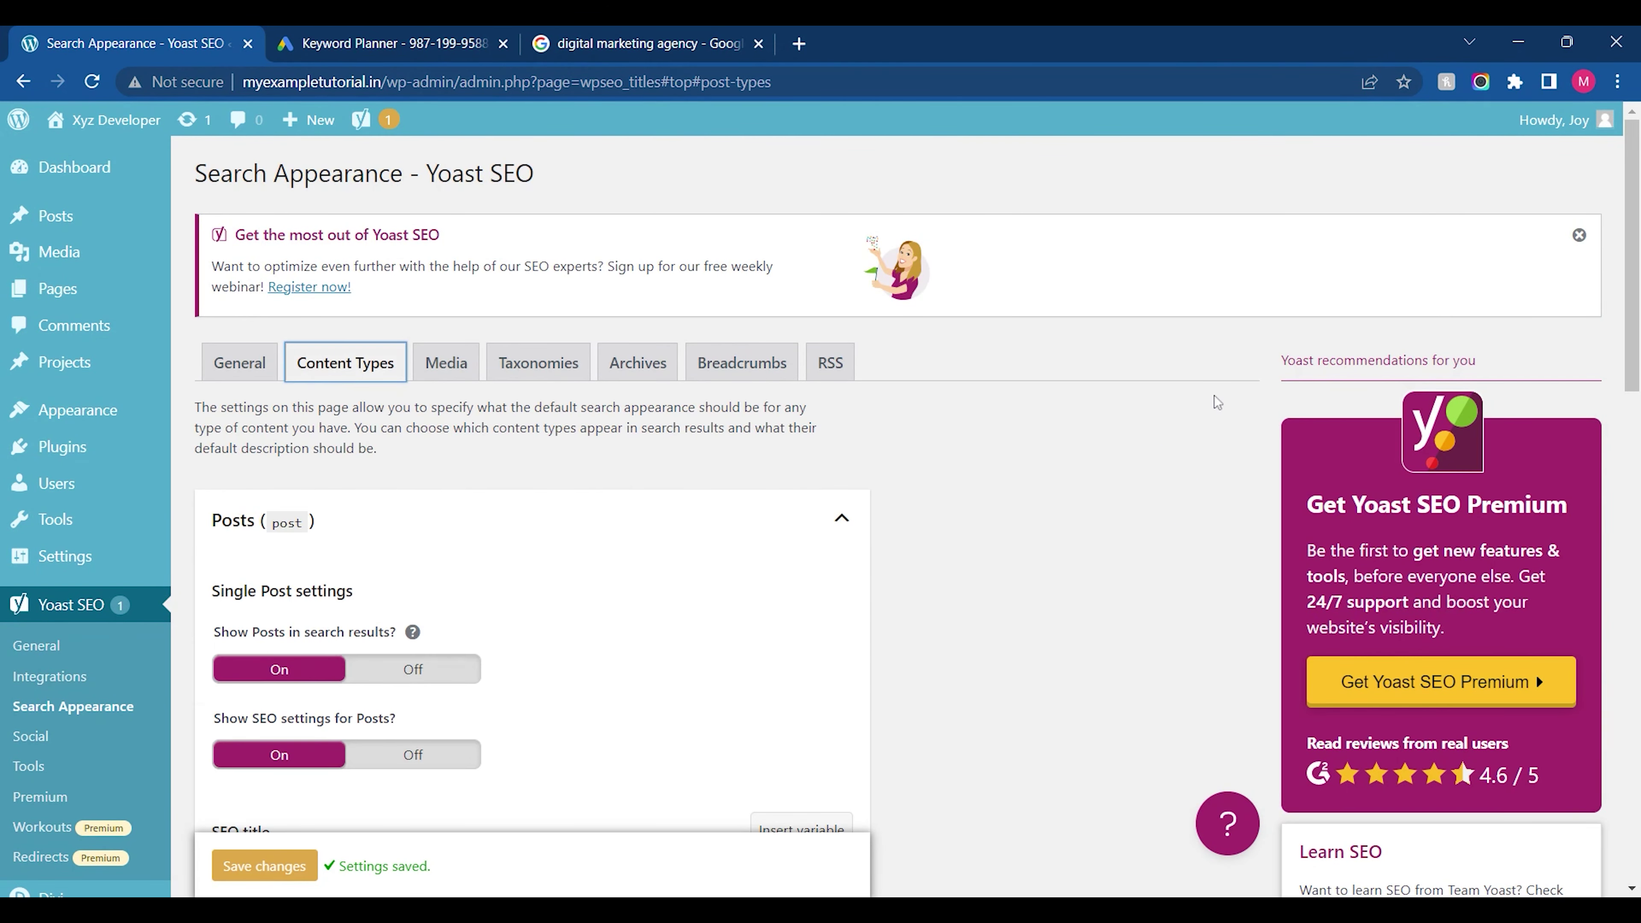
left_click_drag(1633, 258, 1635, 309)
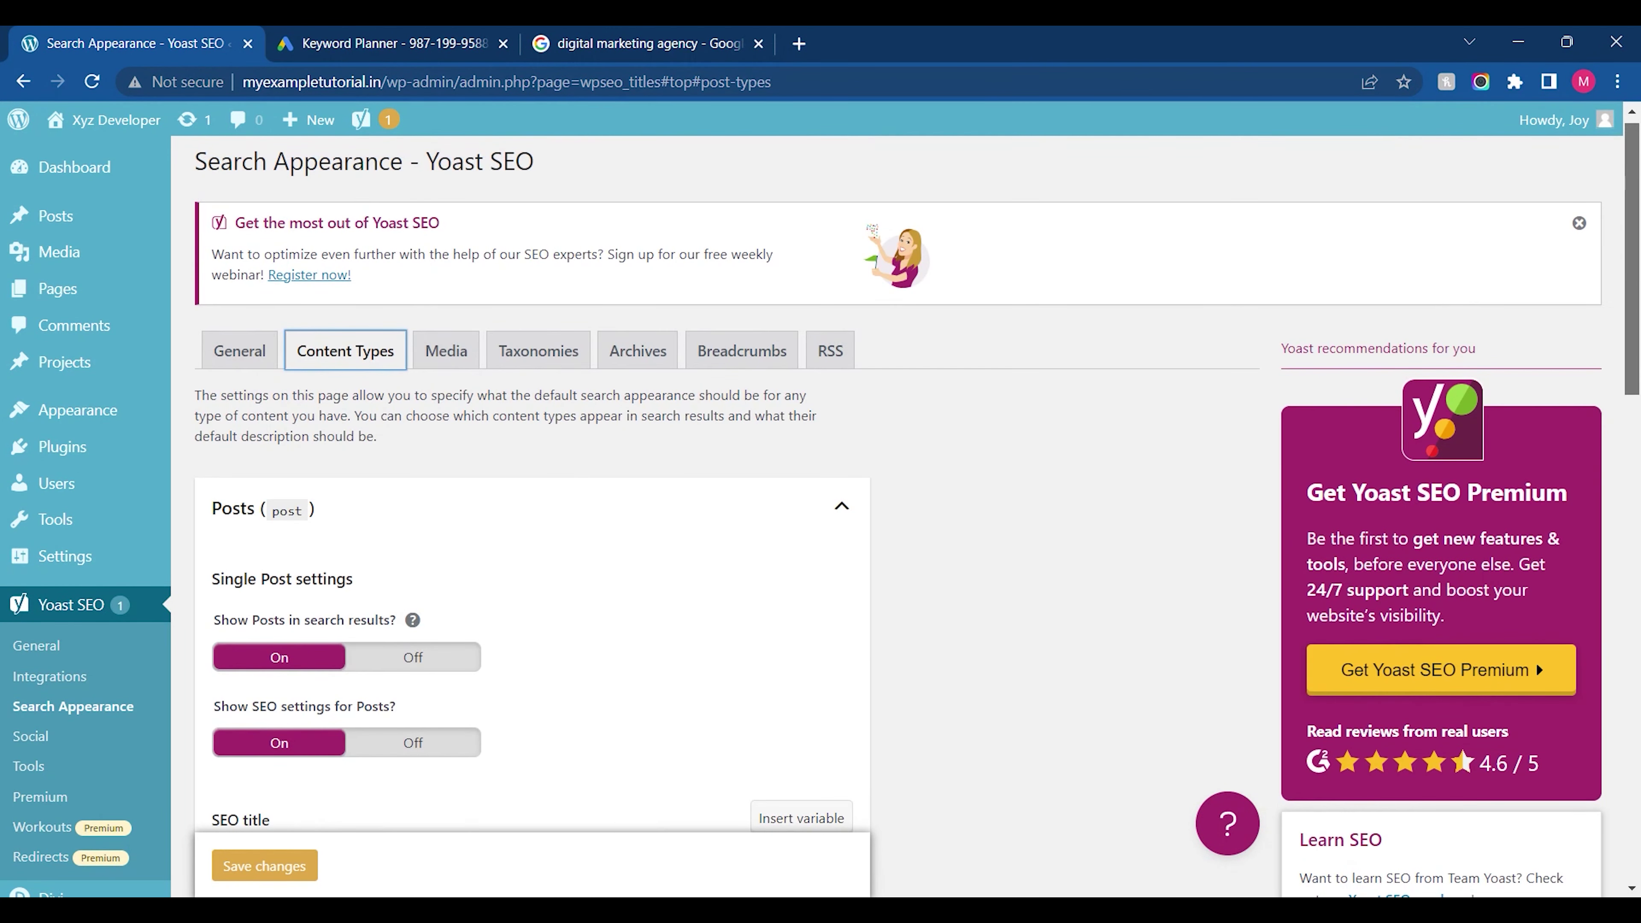
left_click(441, 368)
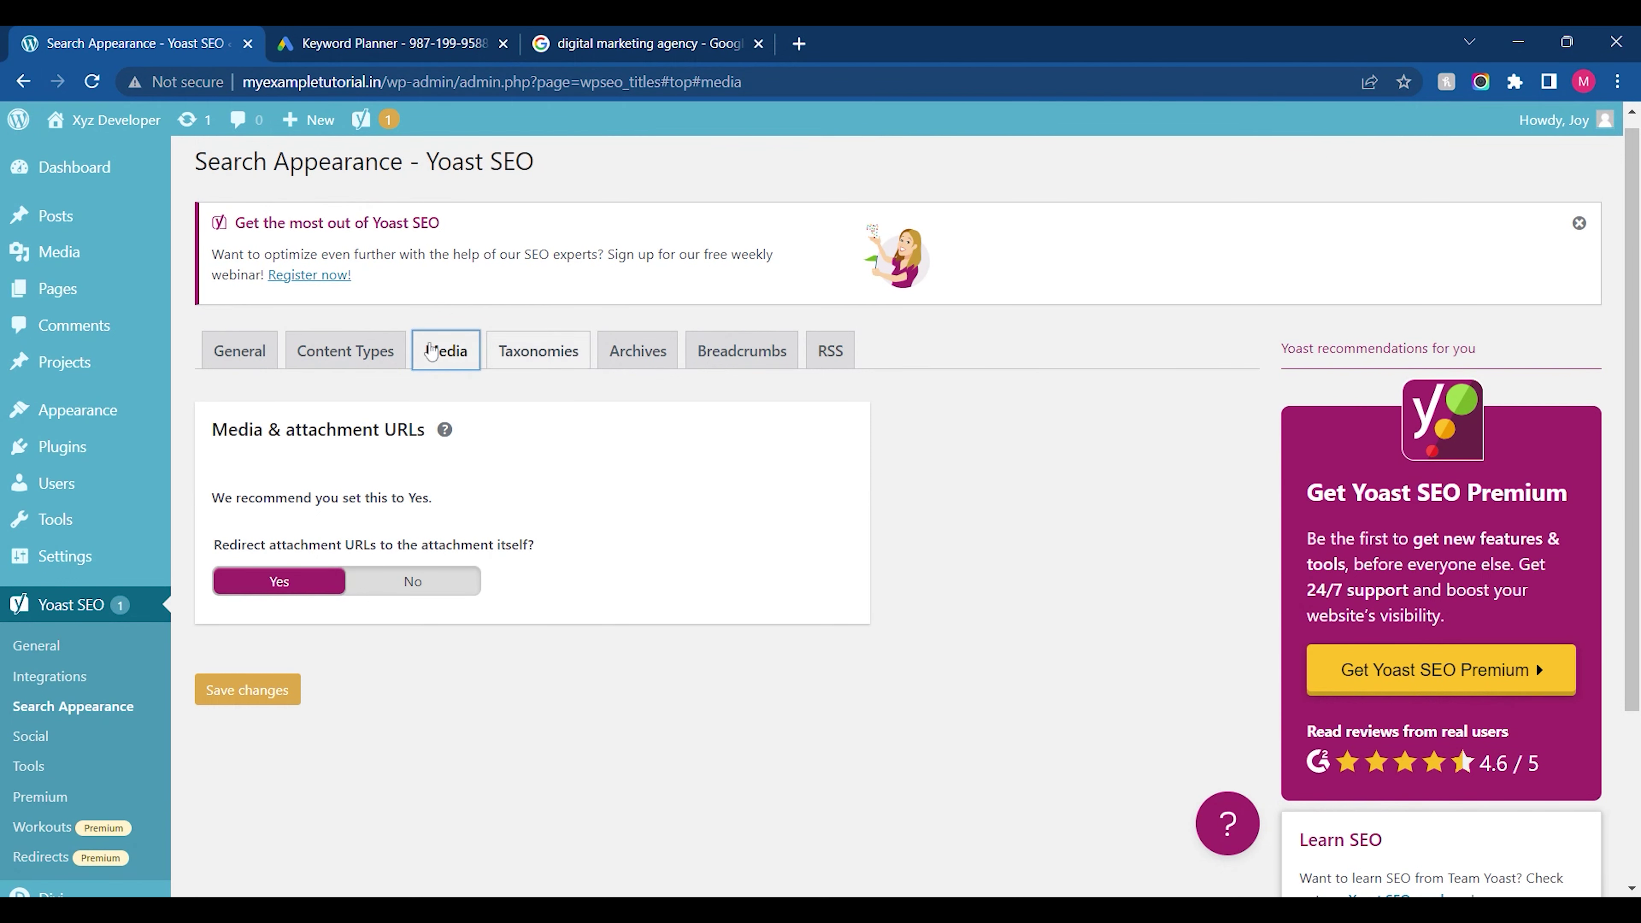
left_click(345, 350)
scroll(1212, 476, "down", 7)
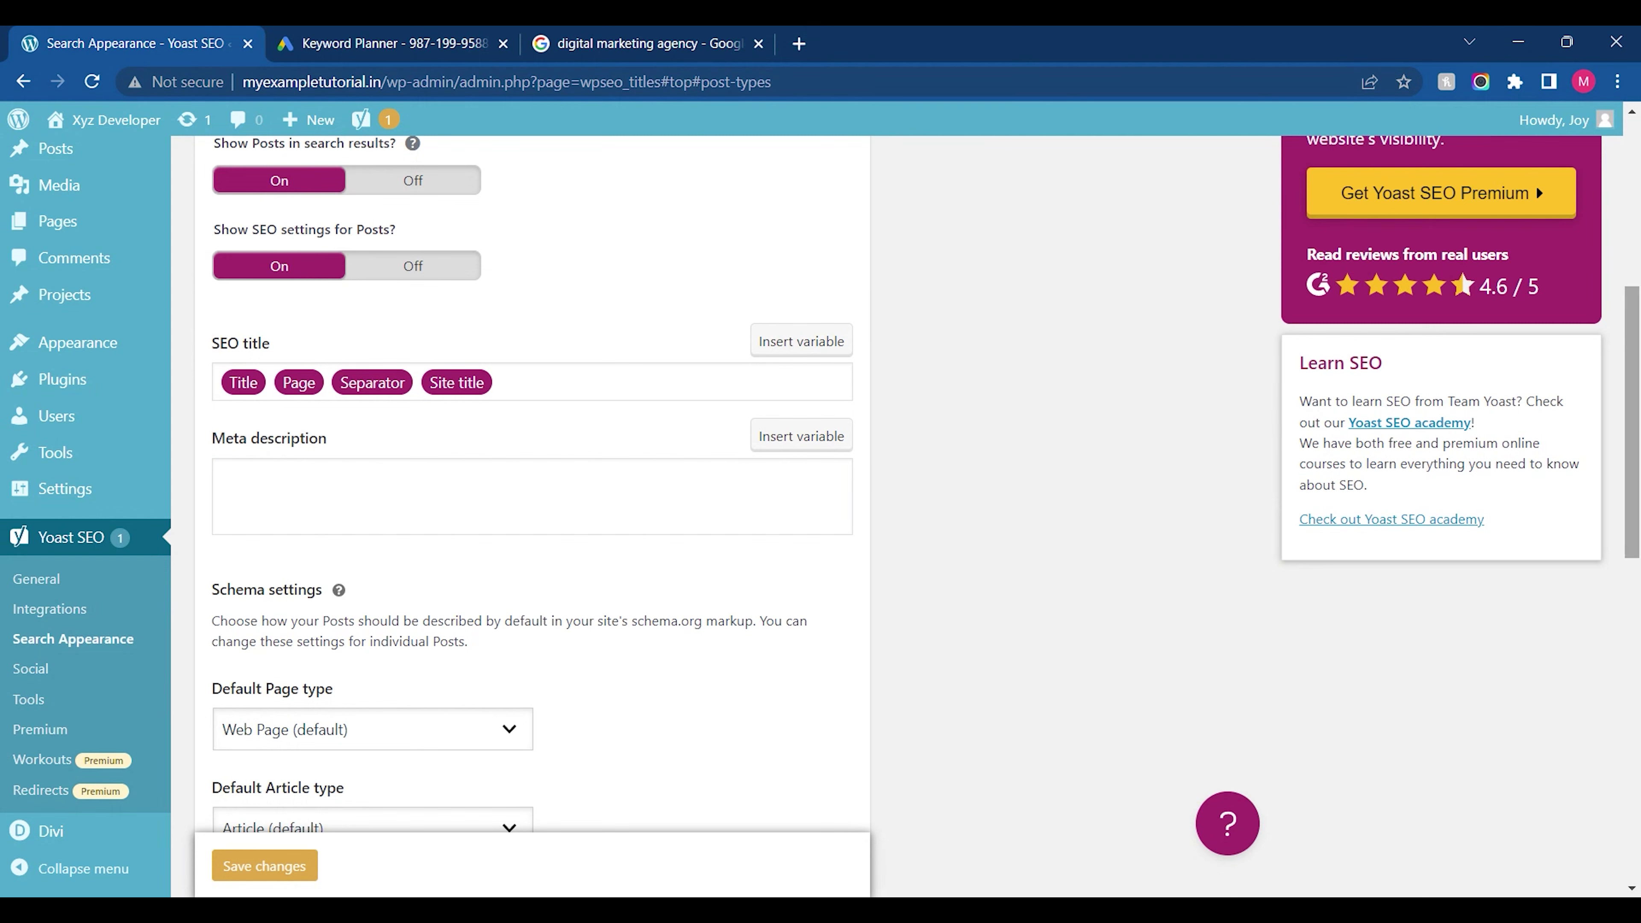
left_click_drag(1633, 420, 1632, 265)
left_click(432, 341)
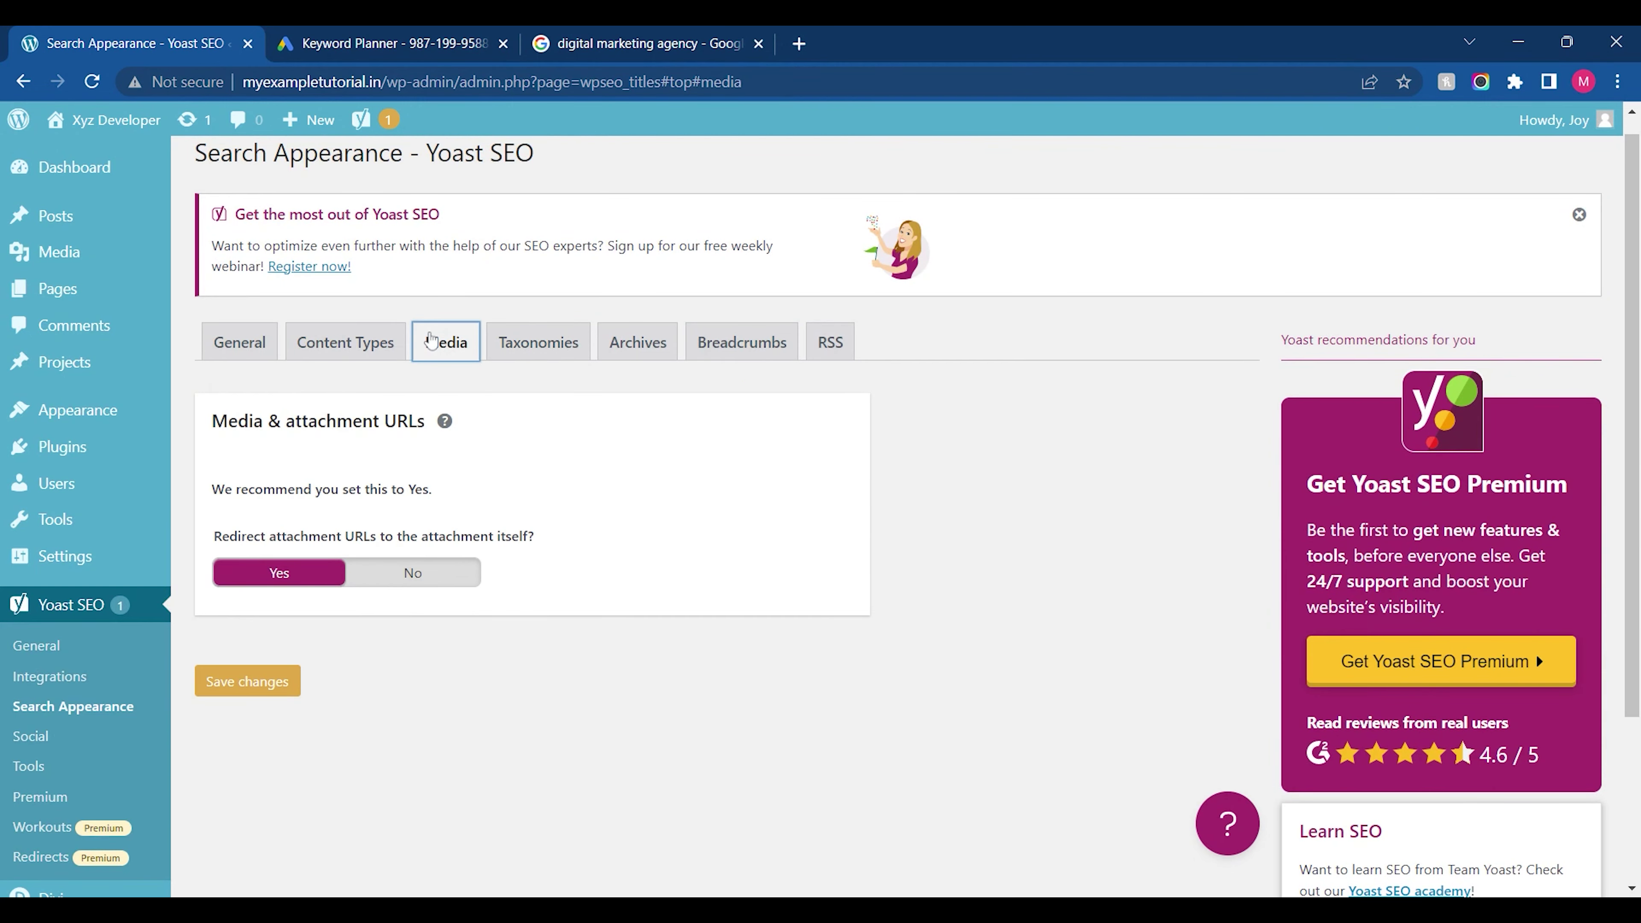
left_click(546, 342)
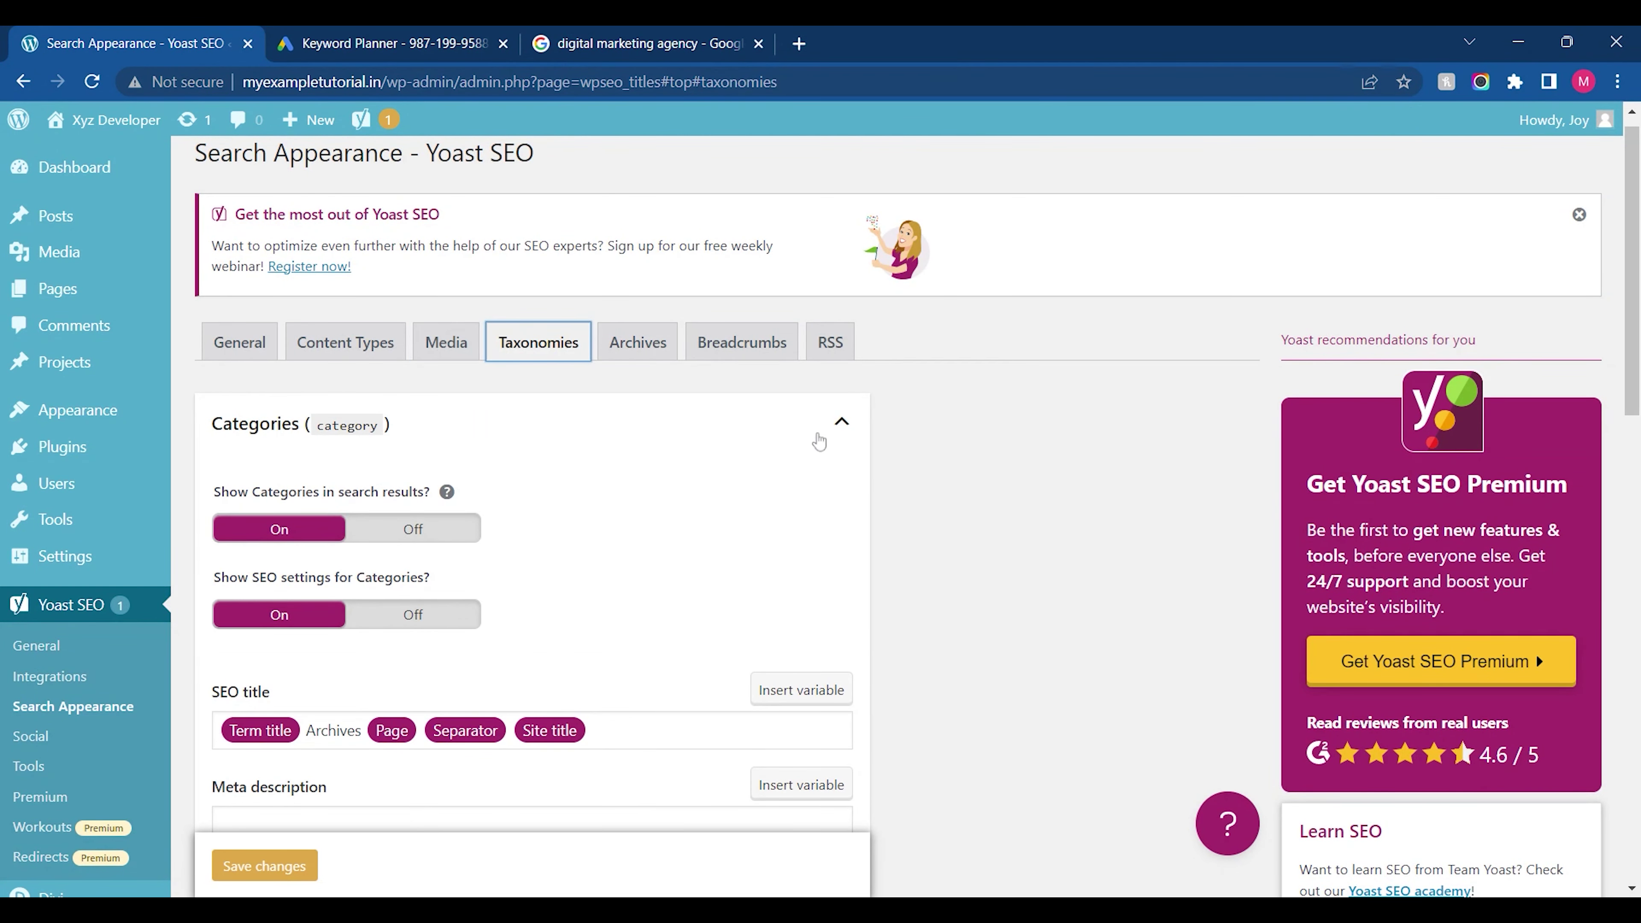
Review the organization's social profile fields and the list of built-in Yoast SEO tools
left_click(47, 734)
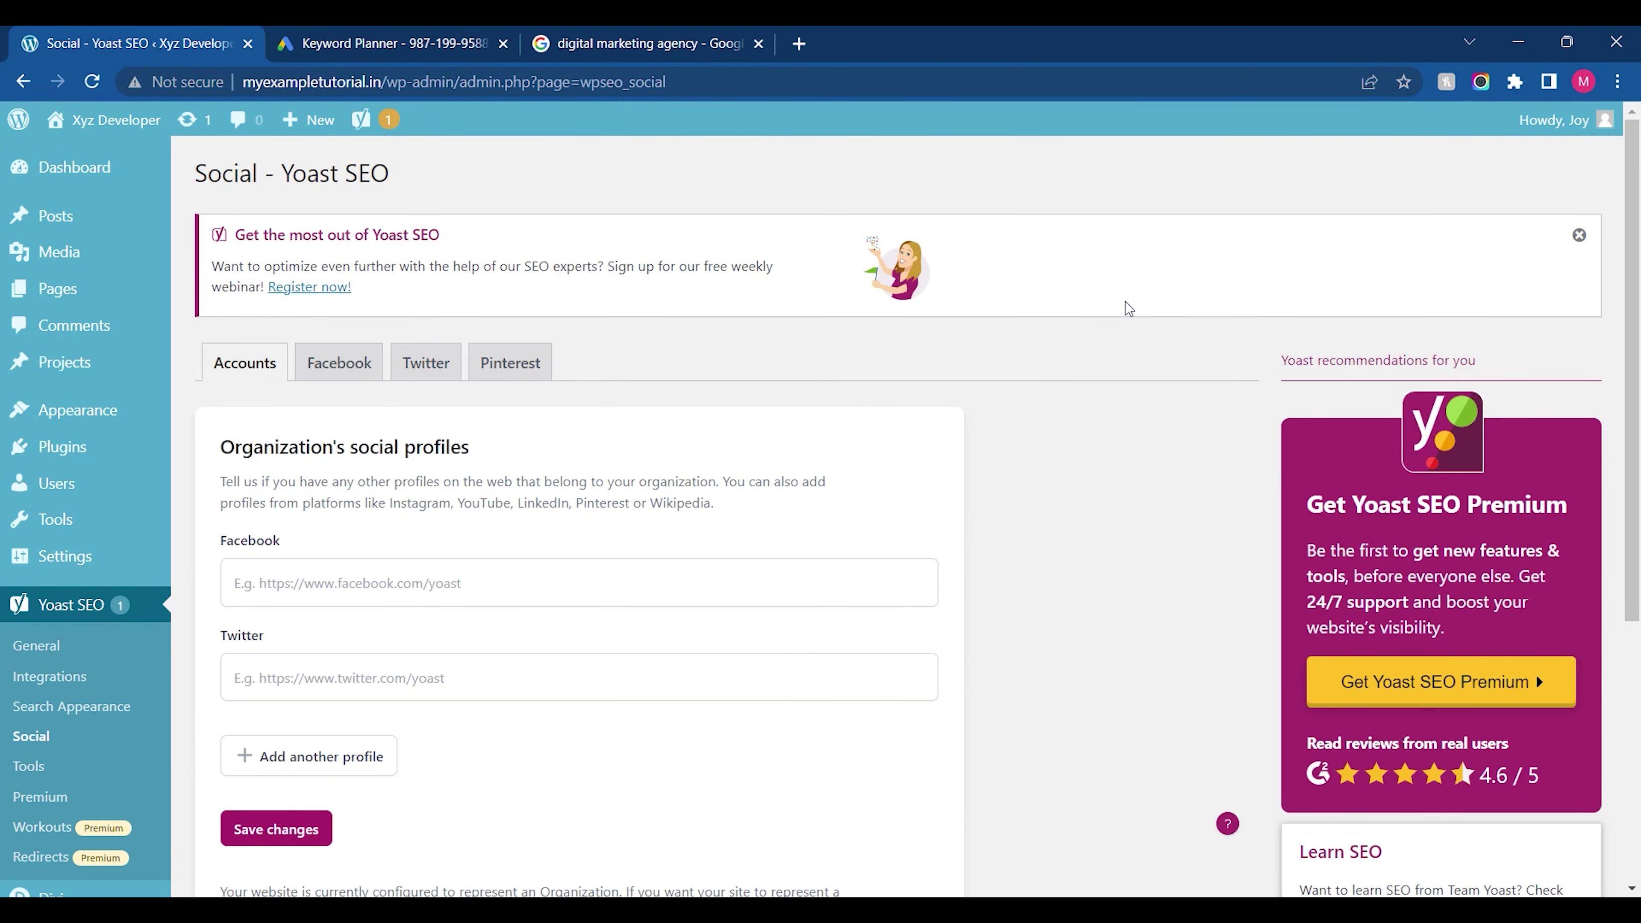
scroll(1127, 309, "down", 3)
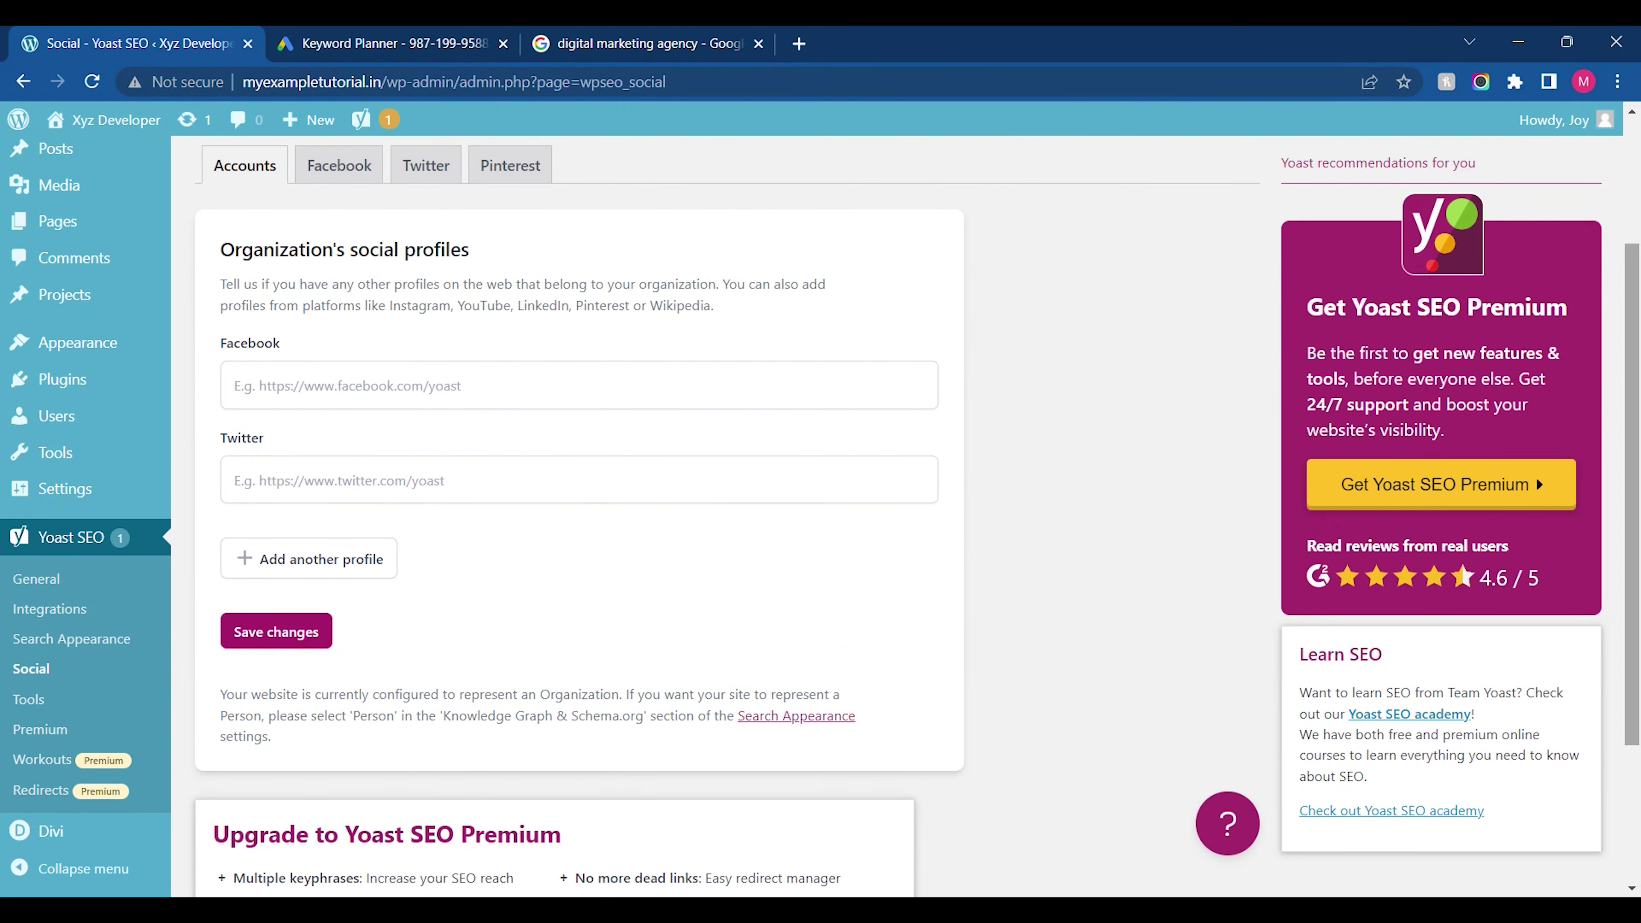
left_click(23, 701)
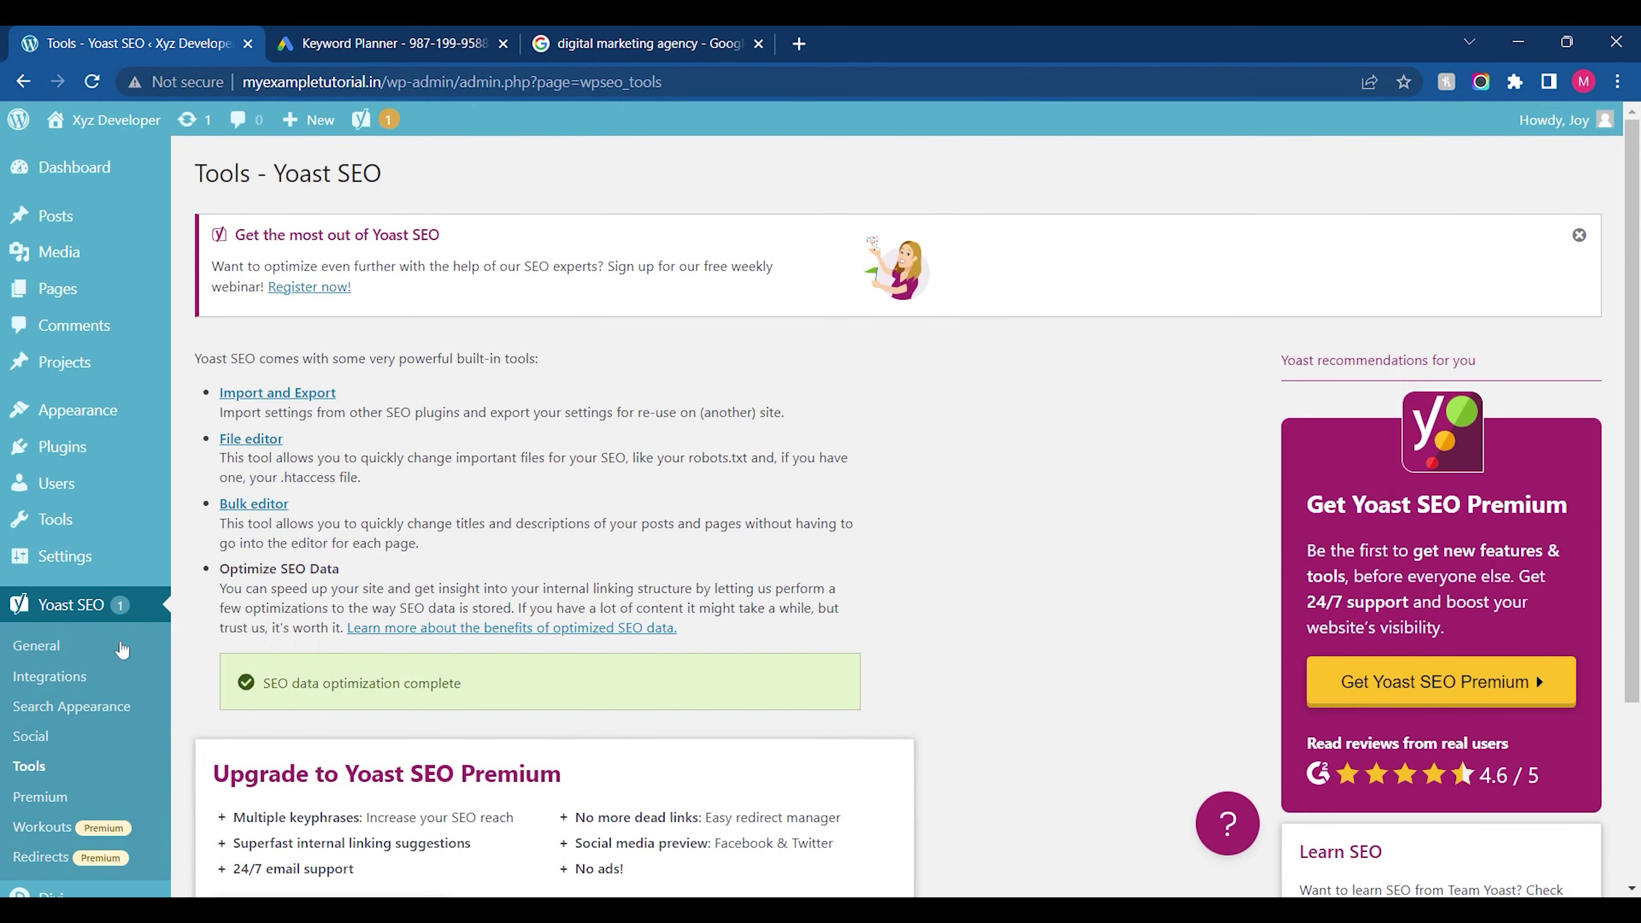
scroll(905, 517, "down", 2)
scroll(1029, 464, "up", 4)
left_click_drag(1633, 414, 1633, 511)
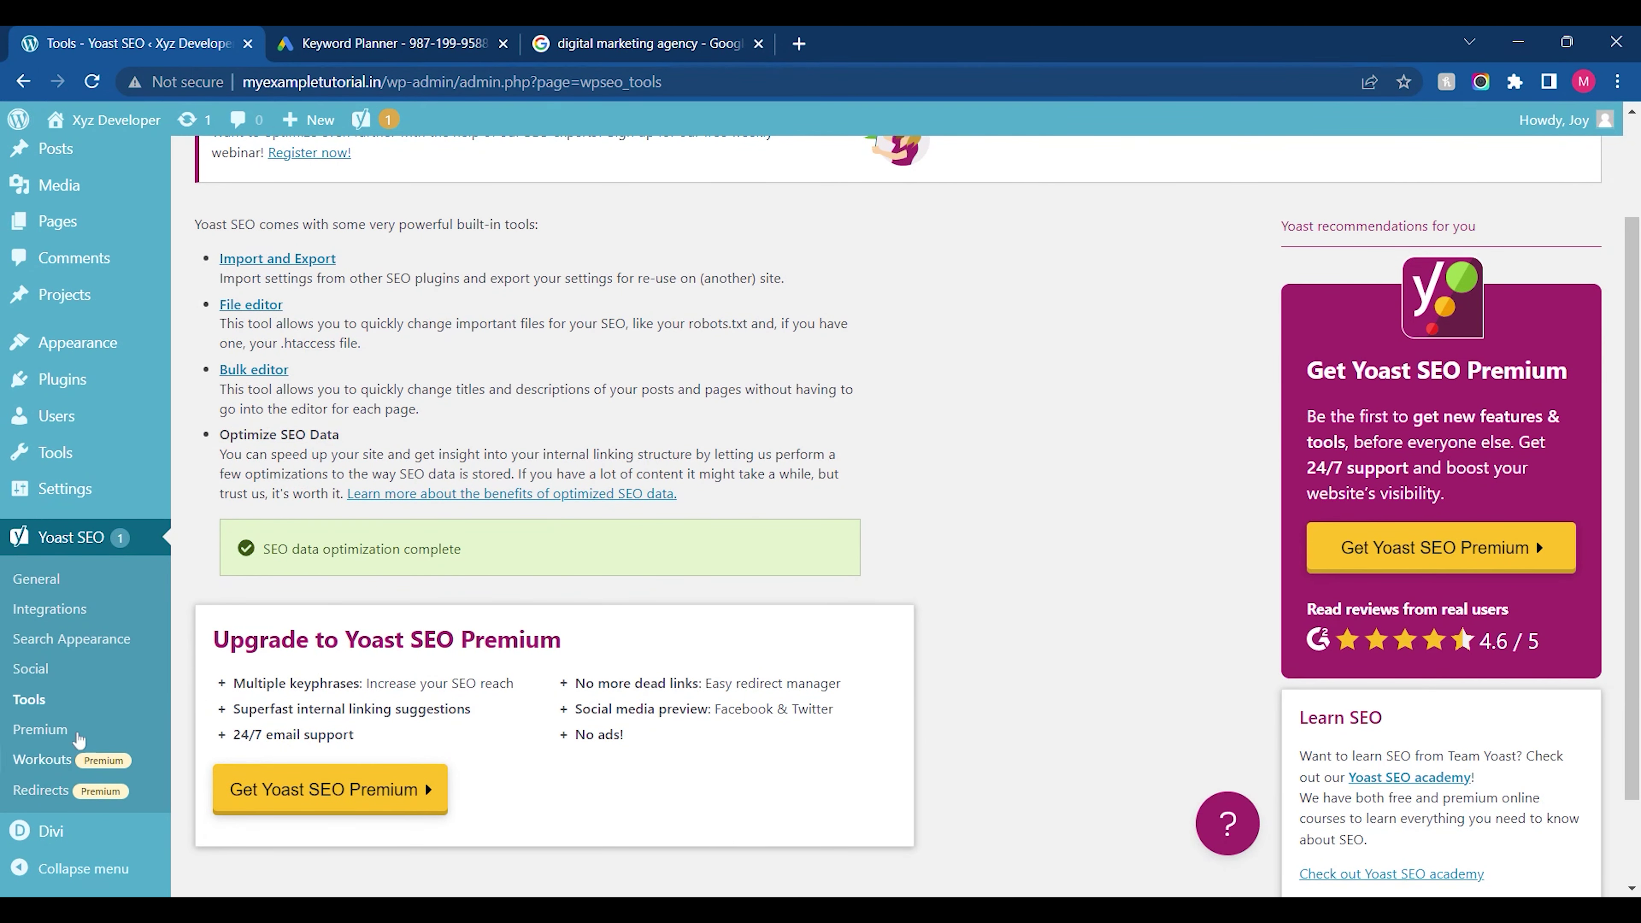
View the Yoast extensions and the Local SEO, Video SEO and News SEO plugin pages, and close the three plugin pages
left_click(49, 738)
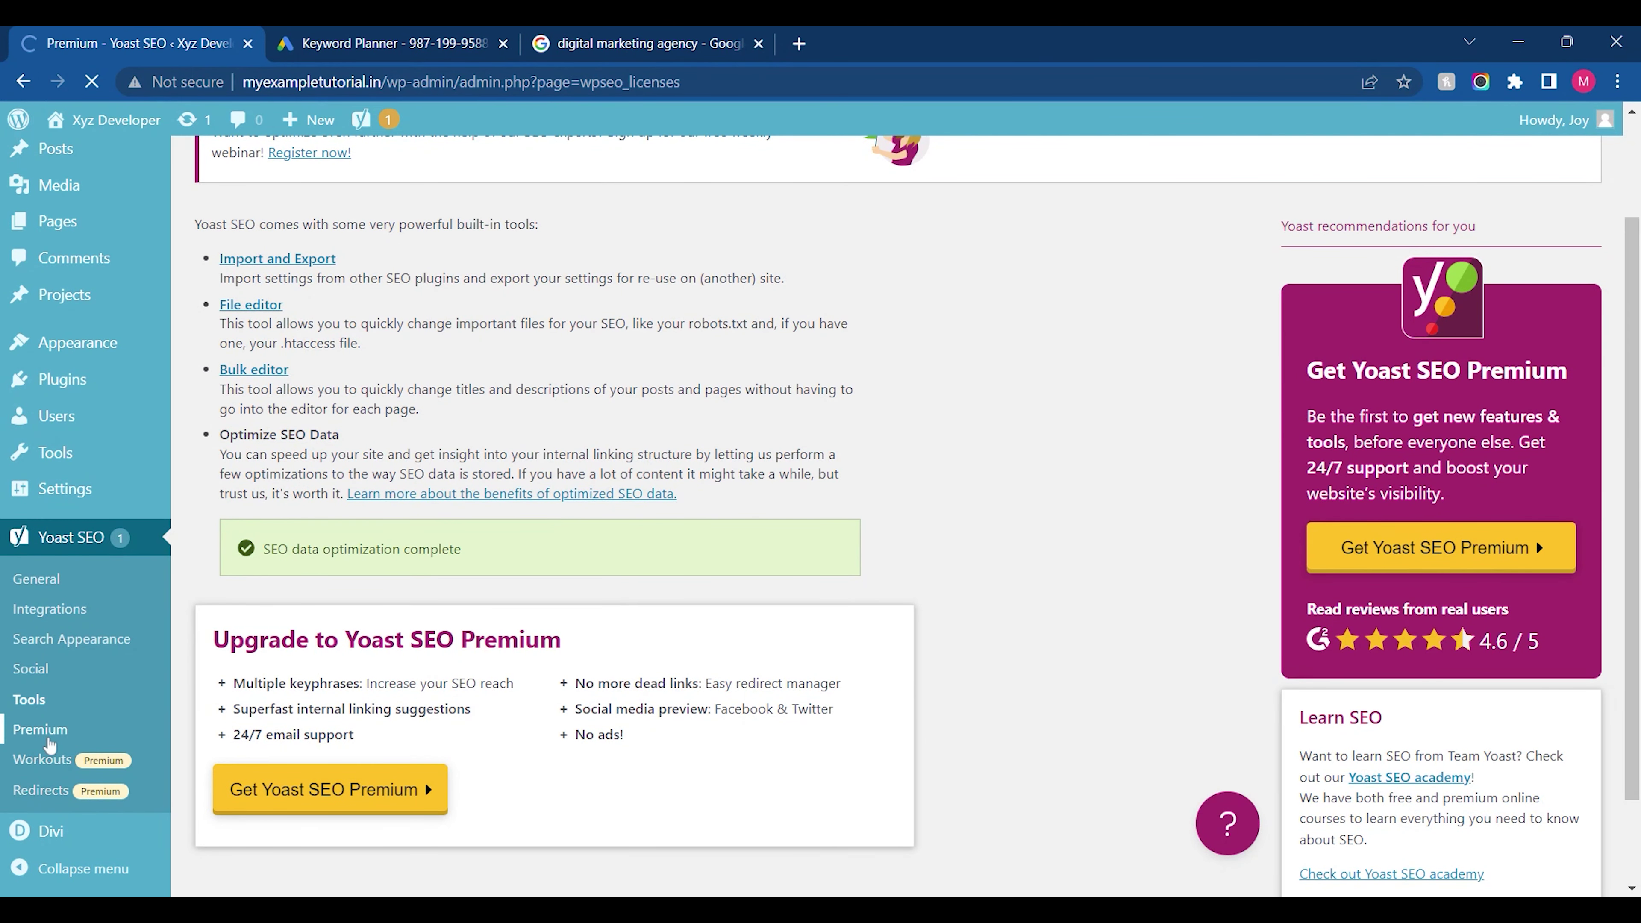
scroll(444, 697, "down", 5)
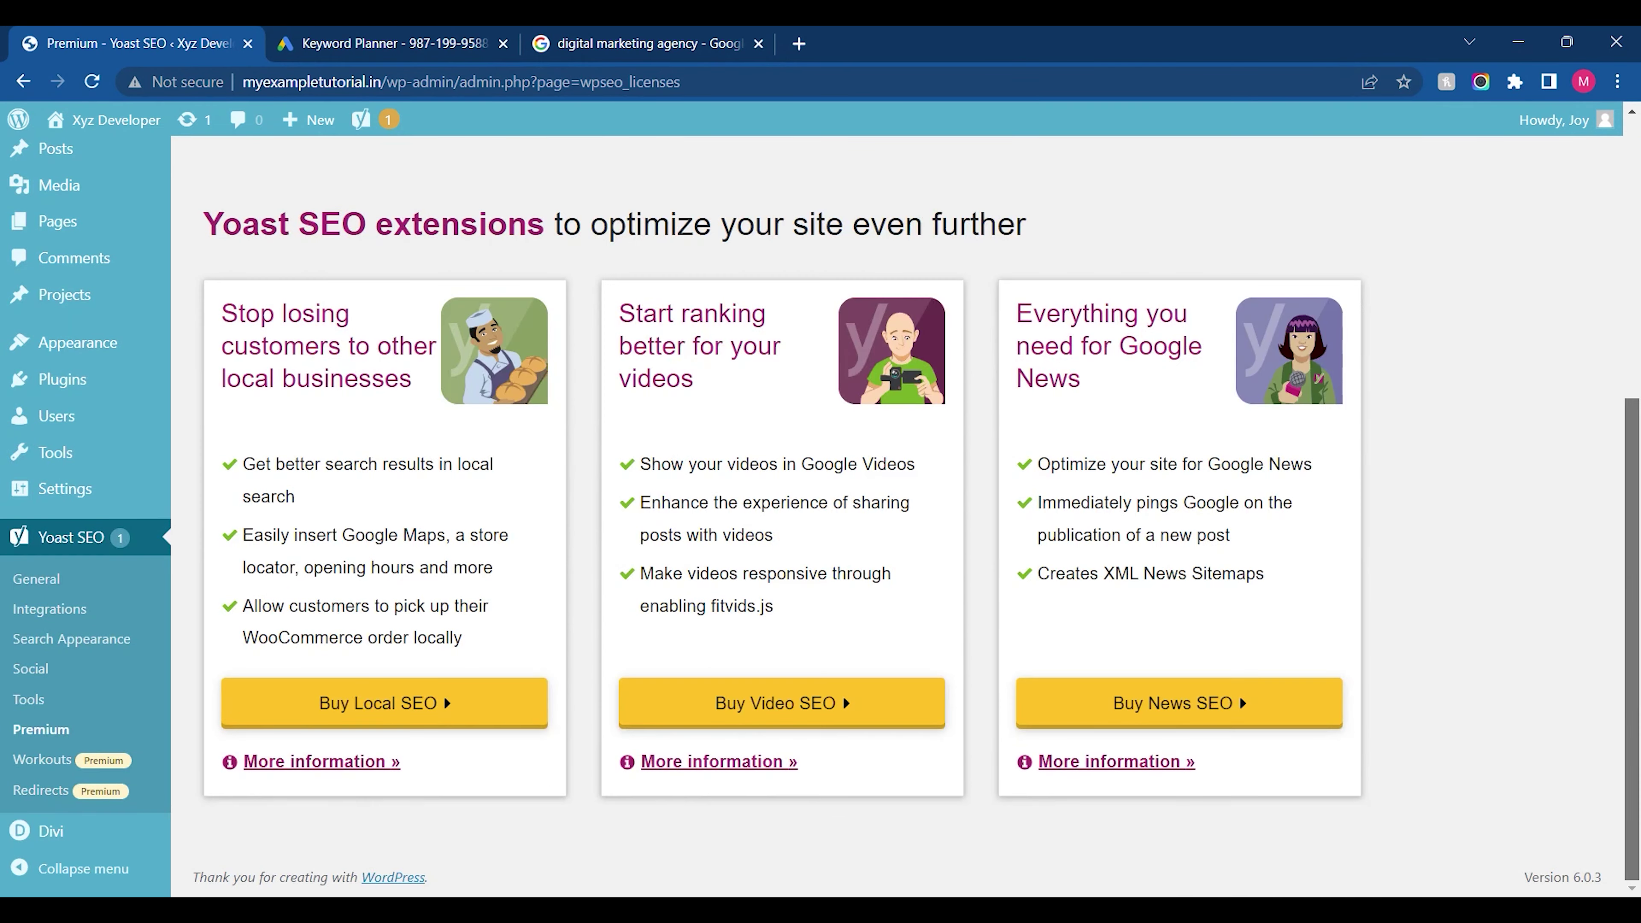
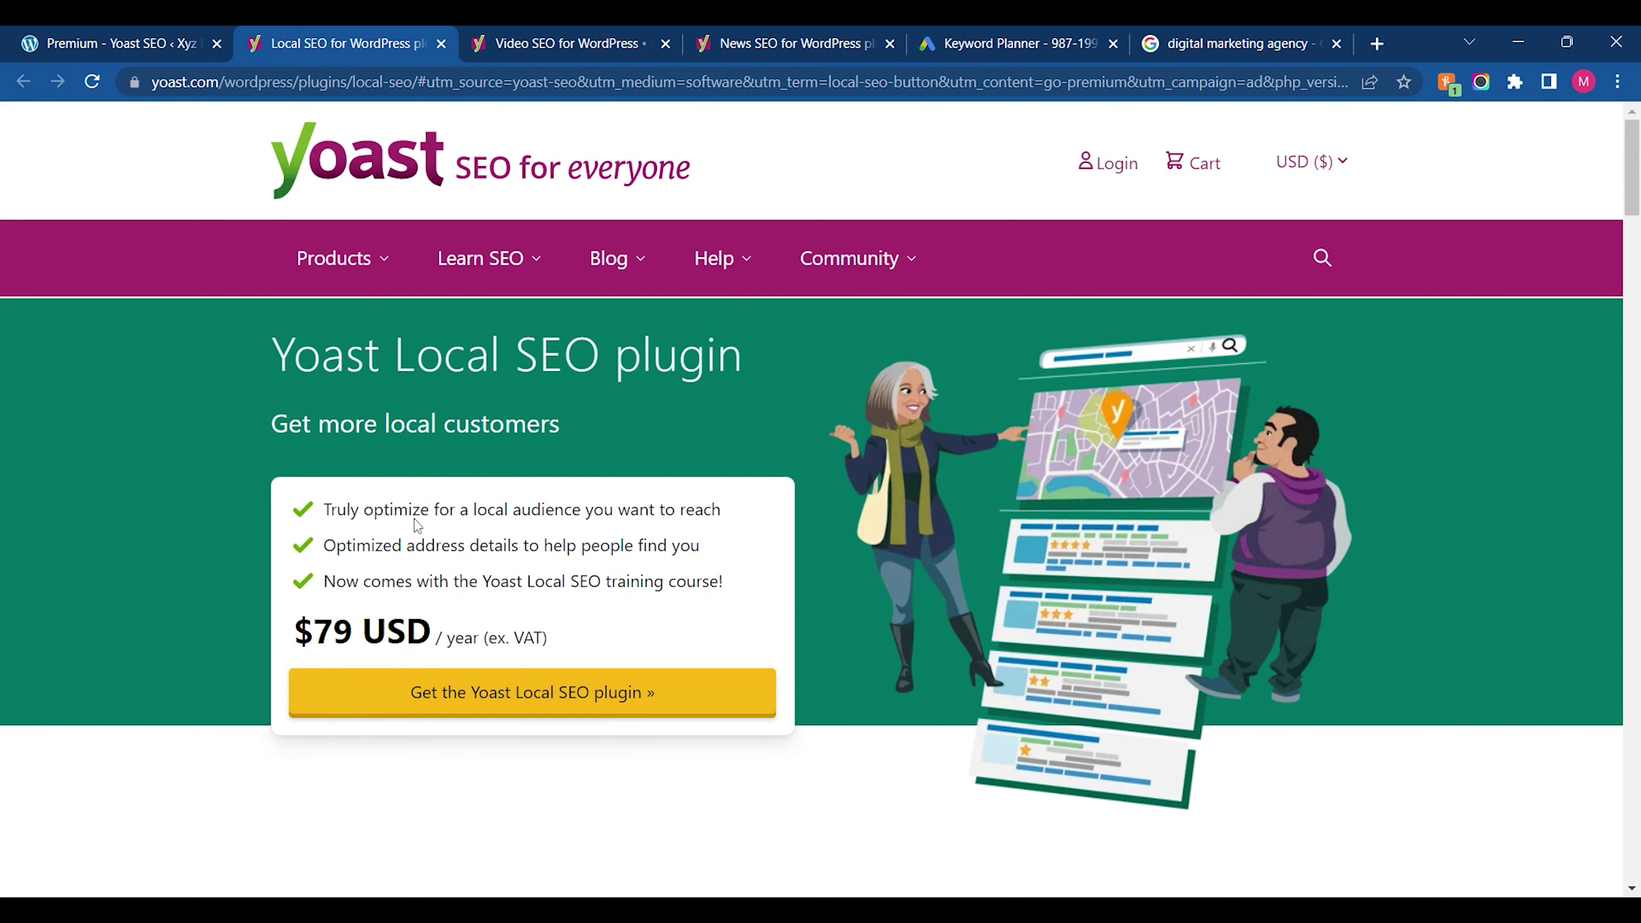
left_click(496, 41)
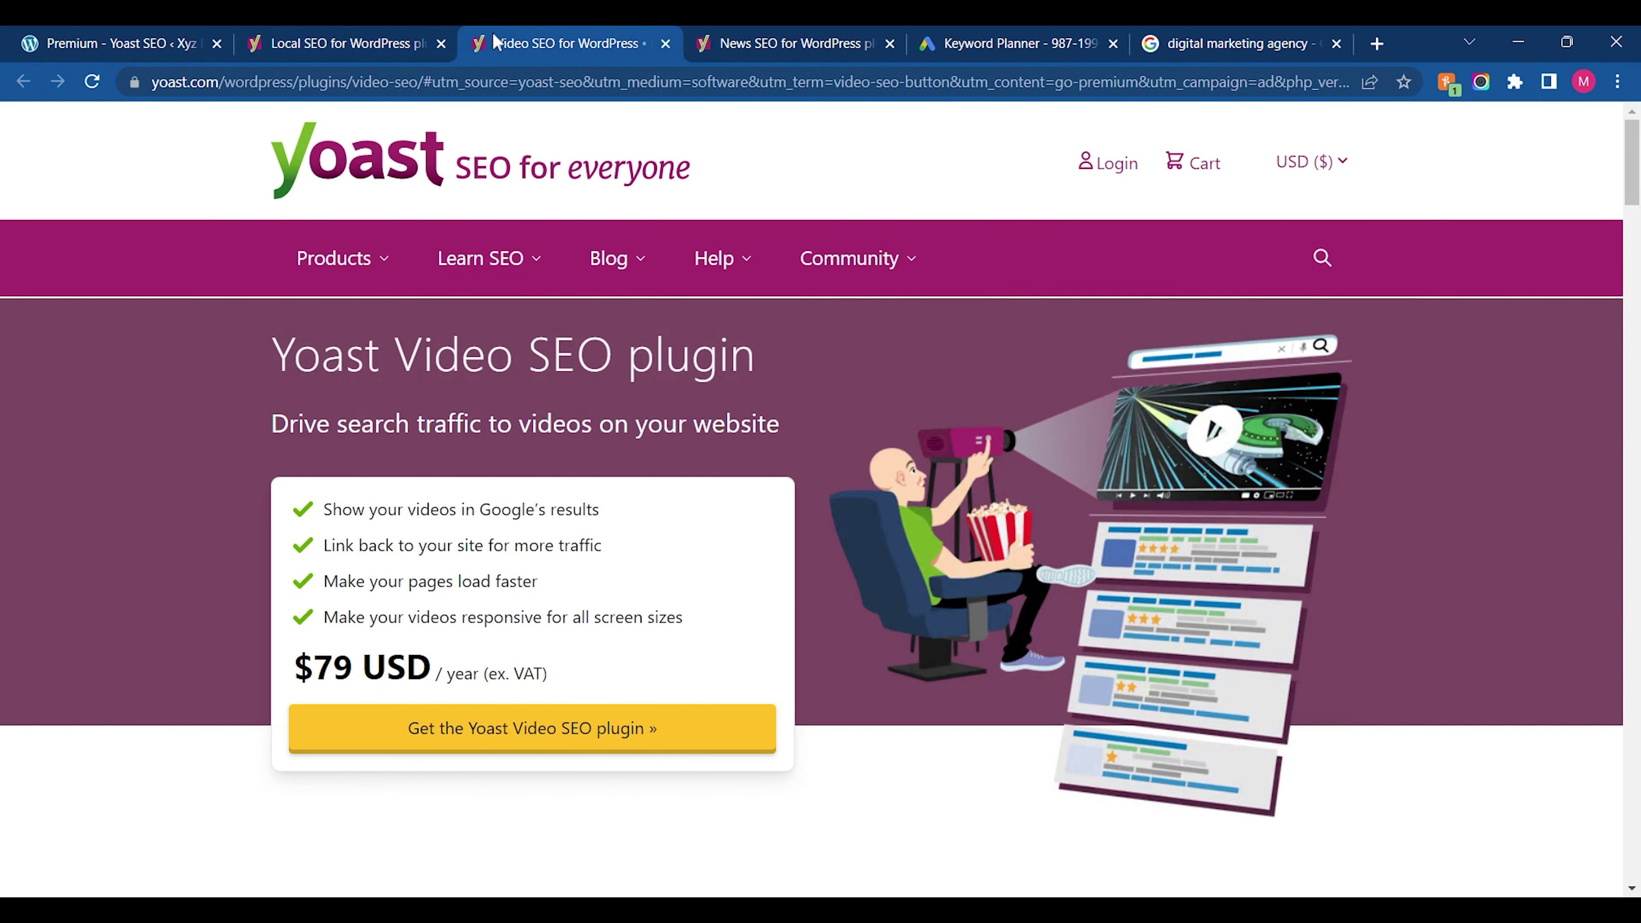
left_click(714, 36)
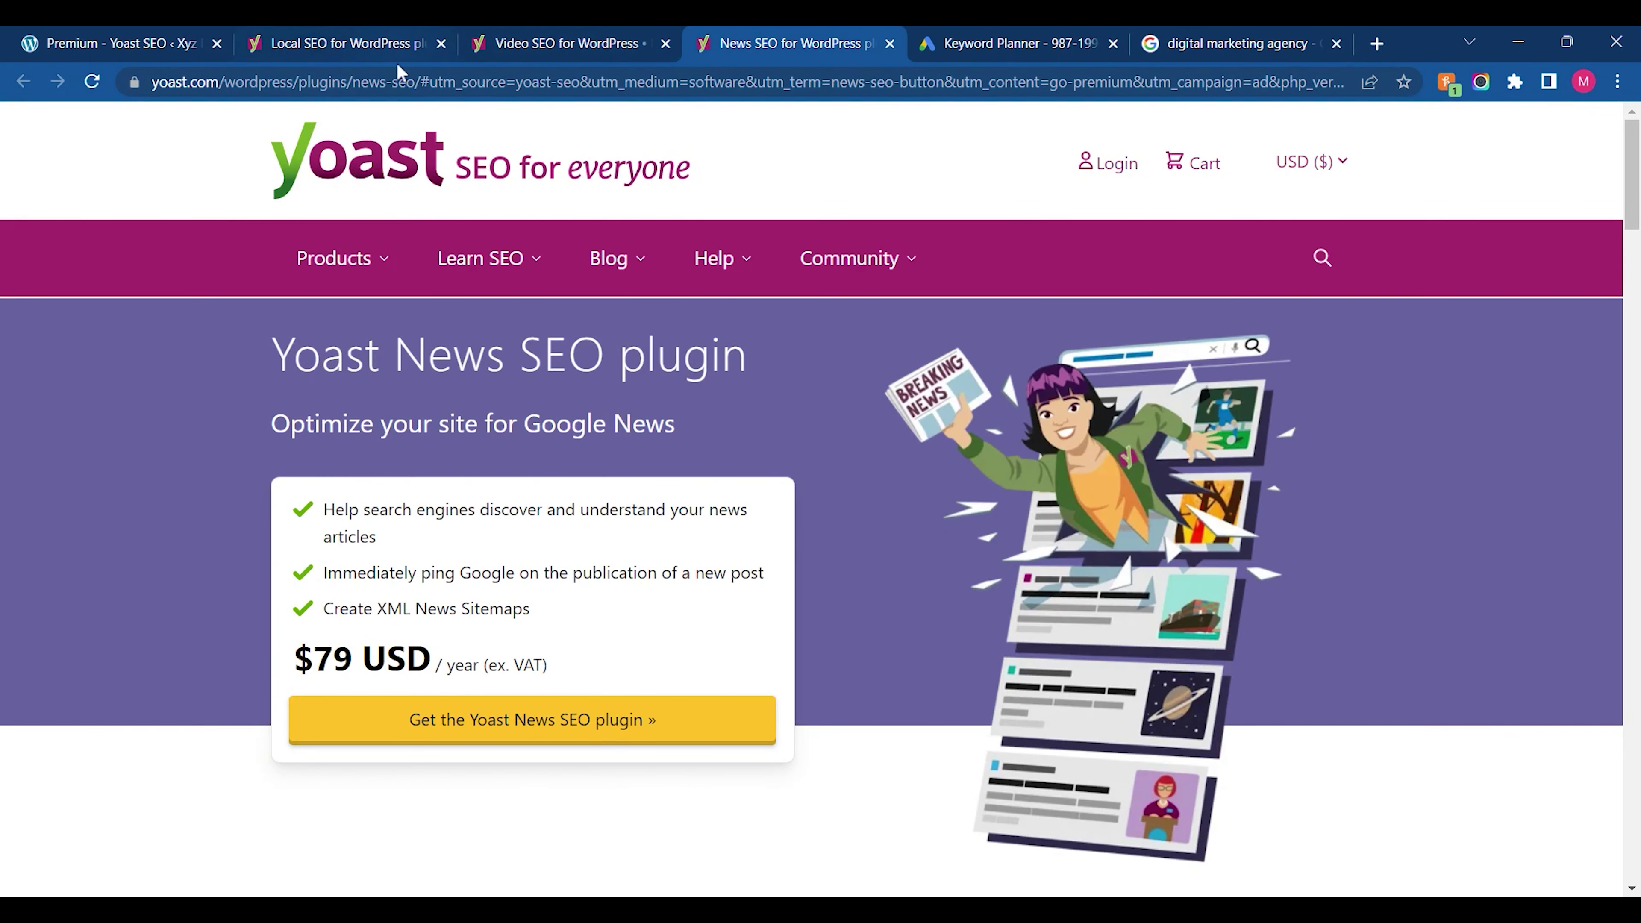
left_click(442, 43)
left_click(442, 43)
left_click(441, 43)
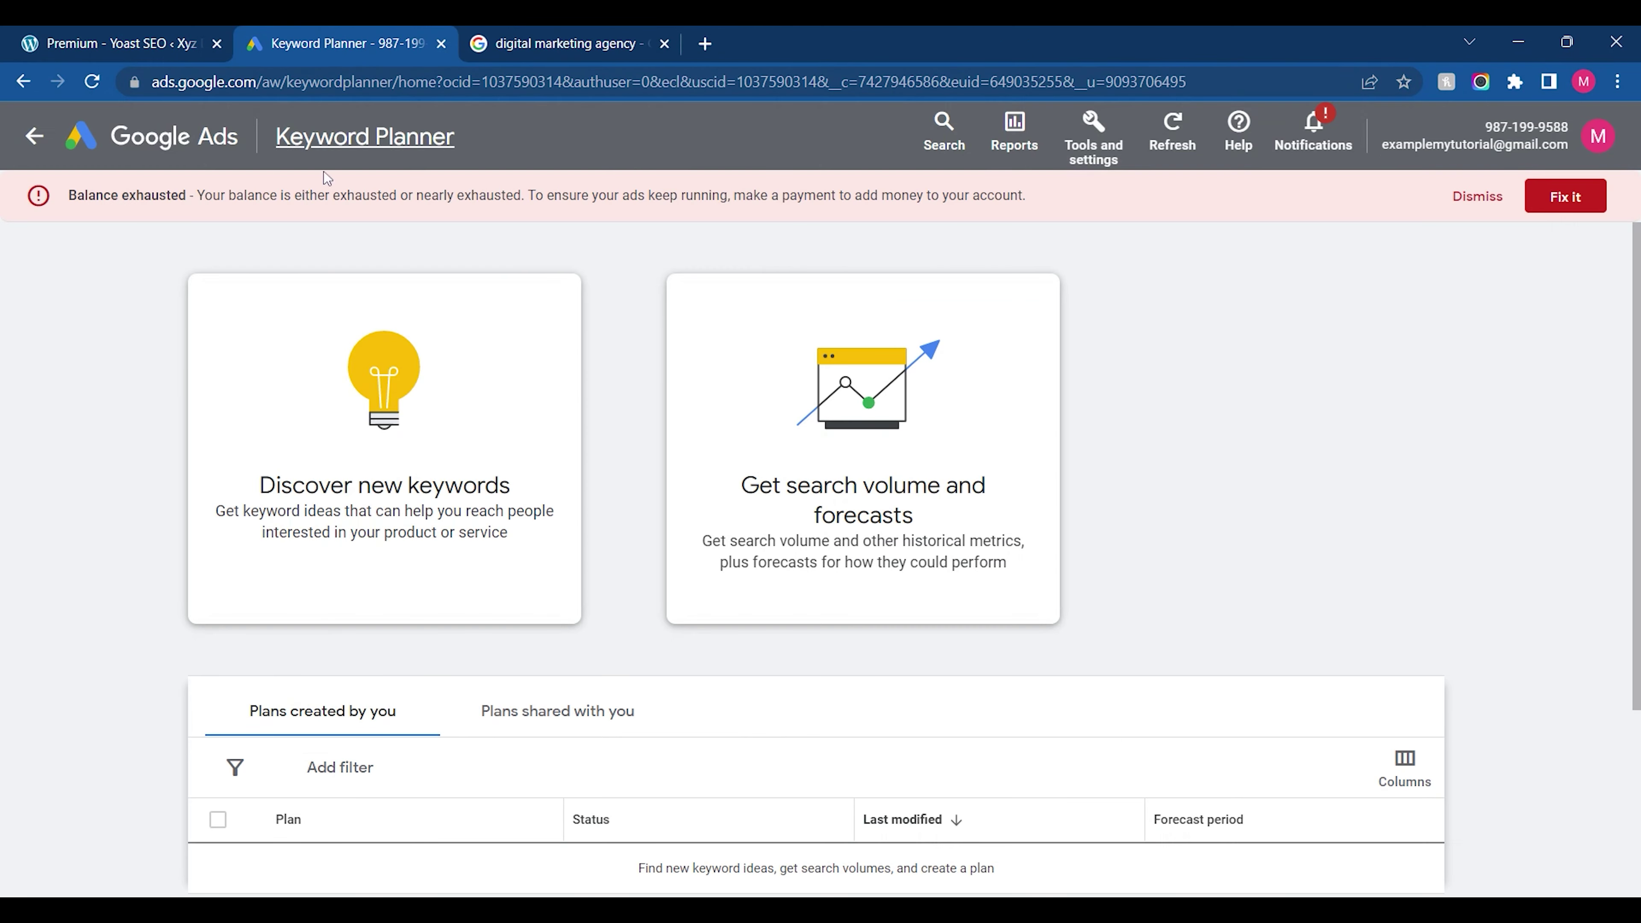
Return to the Yoast SEO Extensions page in WordPress and review the Yoast SEO Premium features
left_click(104, 35)
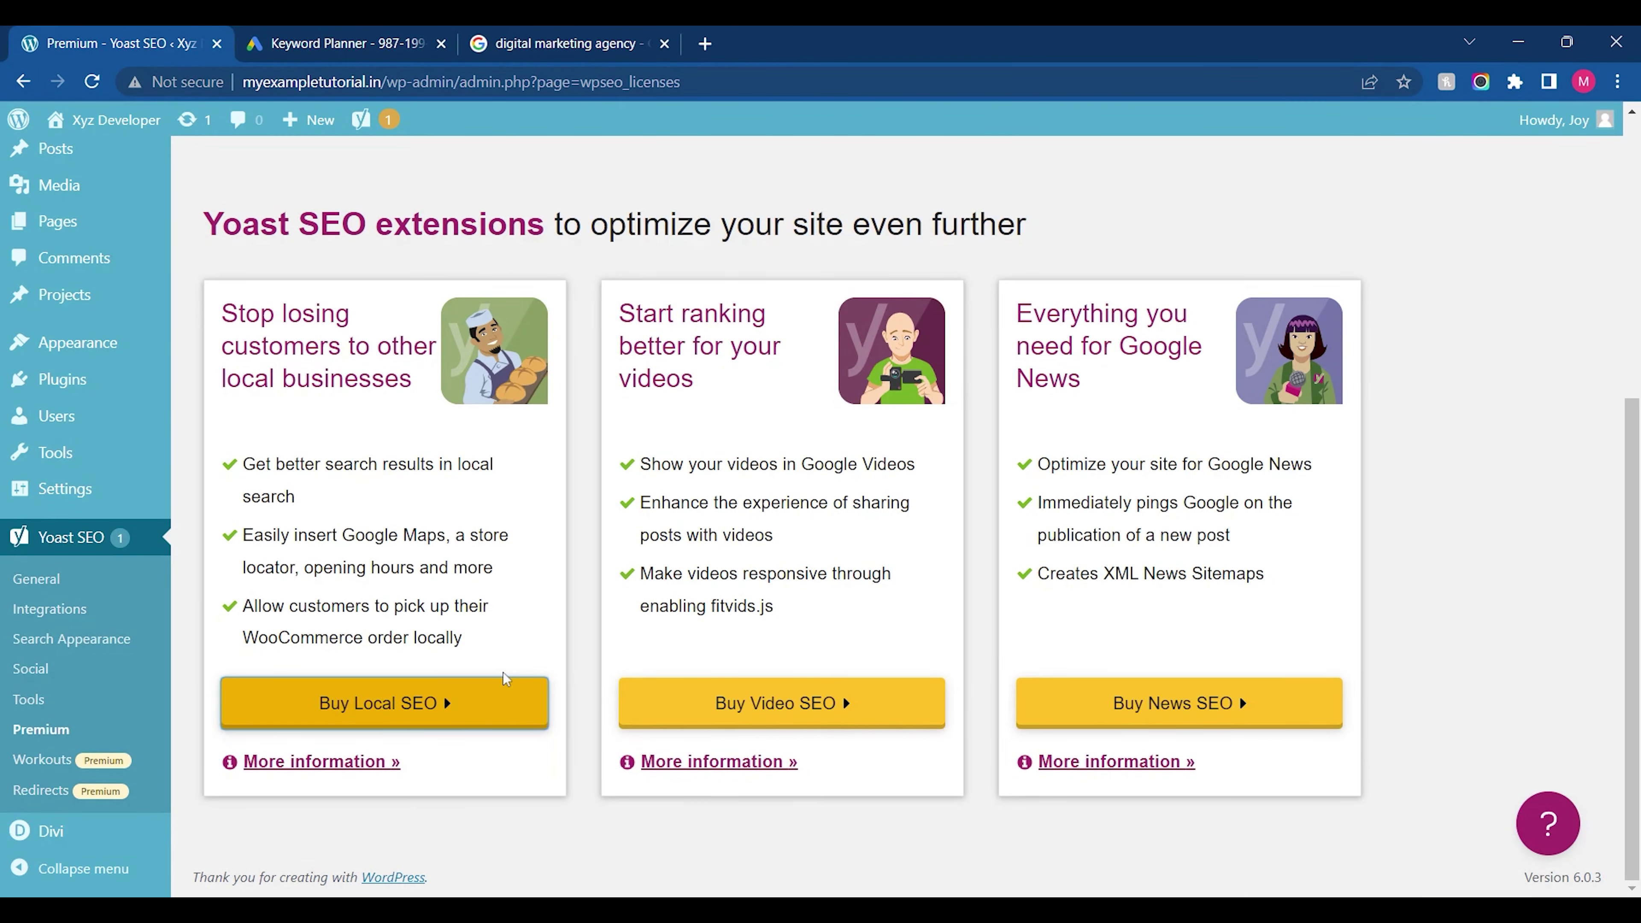
scroll(1447, 517, "up", 5)
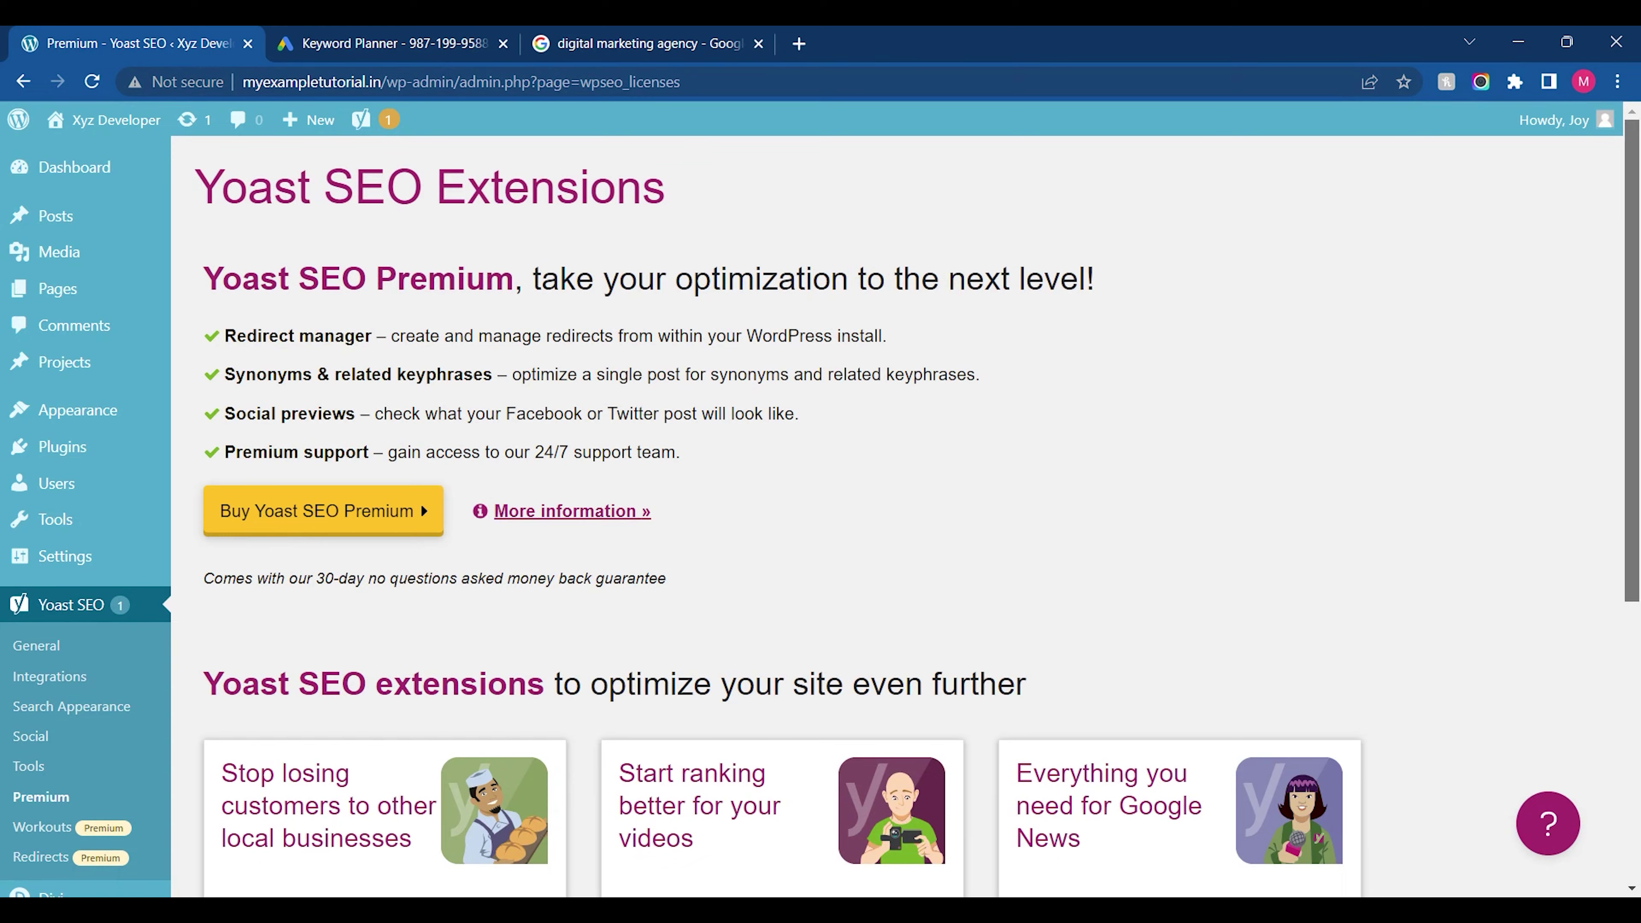
scroll(820, 517, "down", 1)
scroll(820, 517, "up", 1)
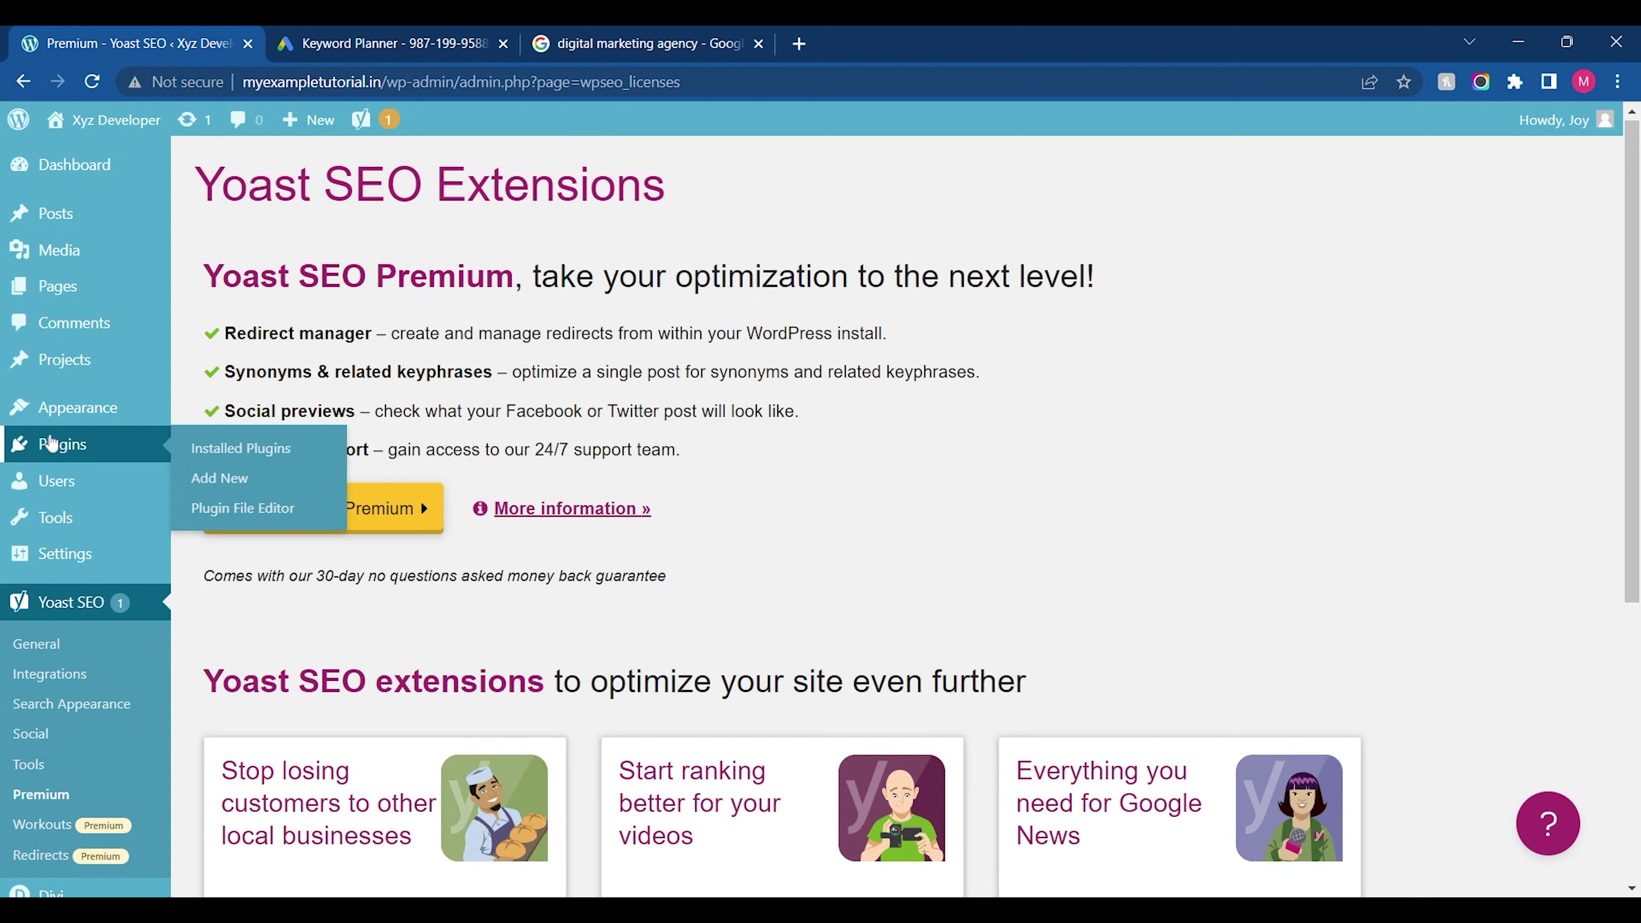
Go from the installed plugins to the page for adding new WordPress plugins
mouse_move(60, 442)
left_click(191, 449)
left_click(321, 175)
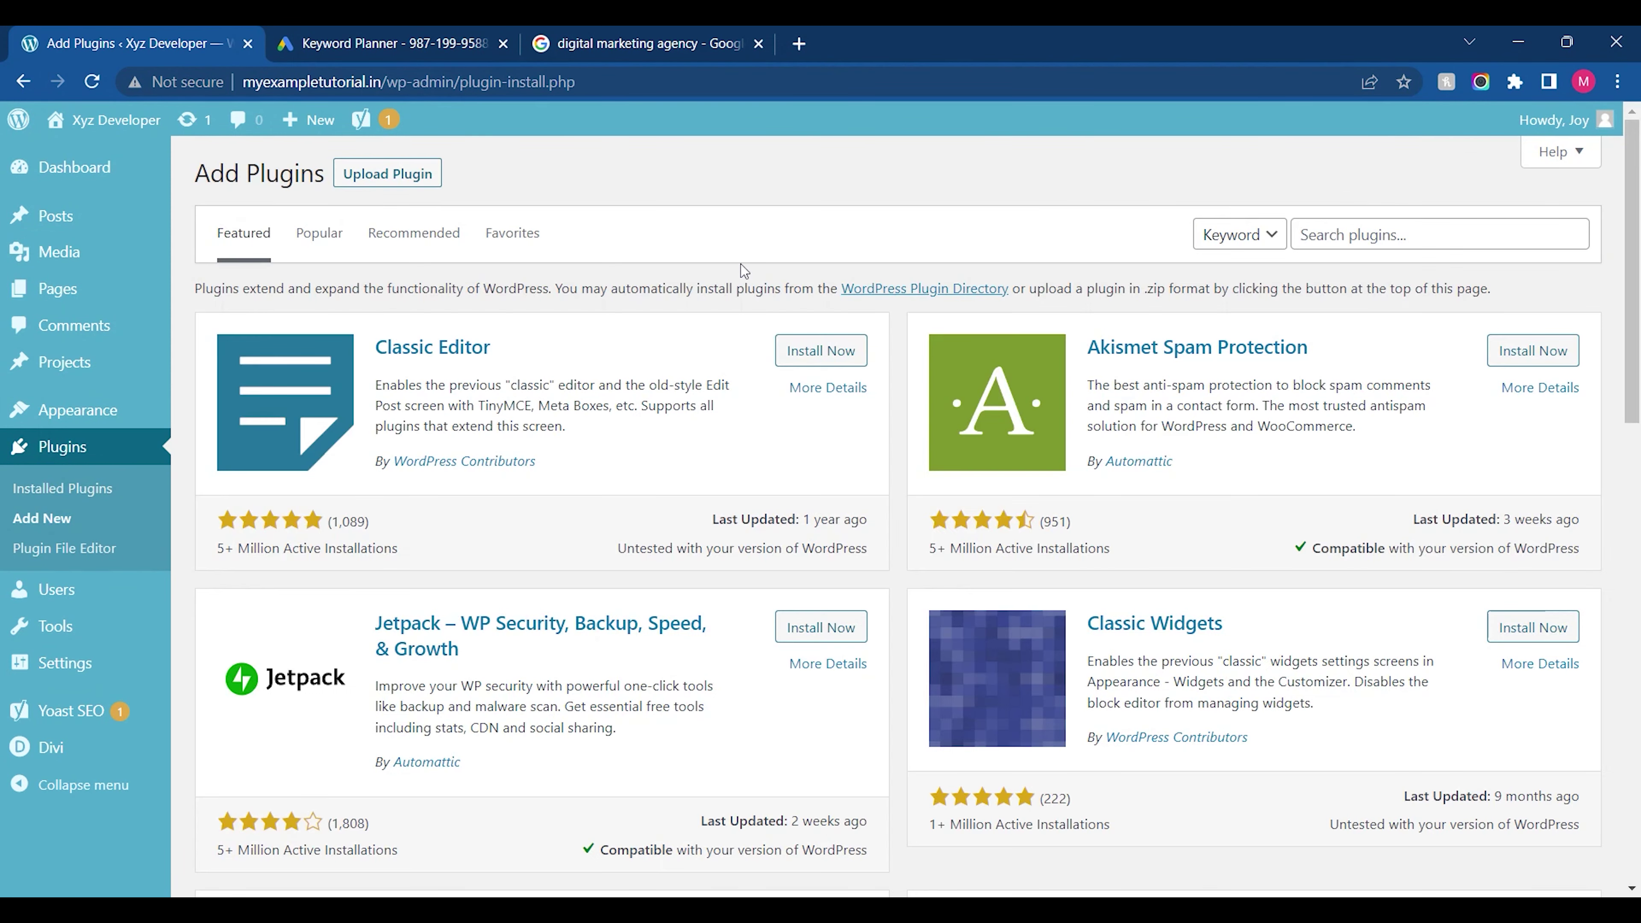
Upload the plugin file wordpress-seo-premium-18.7.zip, install it and activate the plugin
left_click(371, 182)
left_click(770, 373)
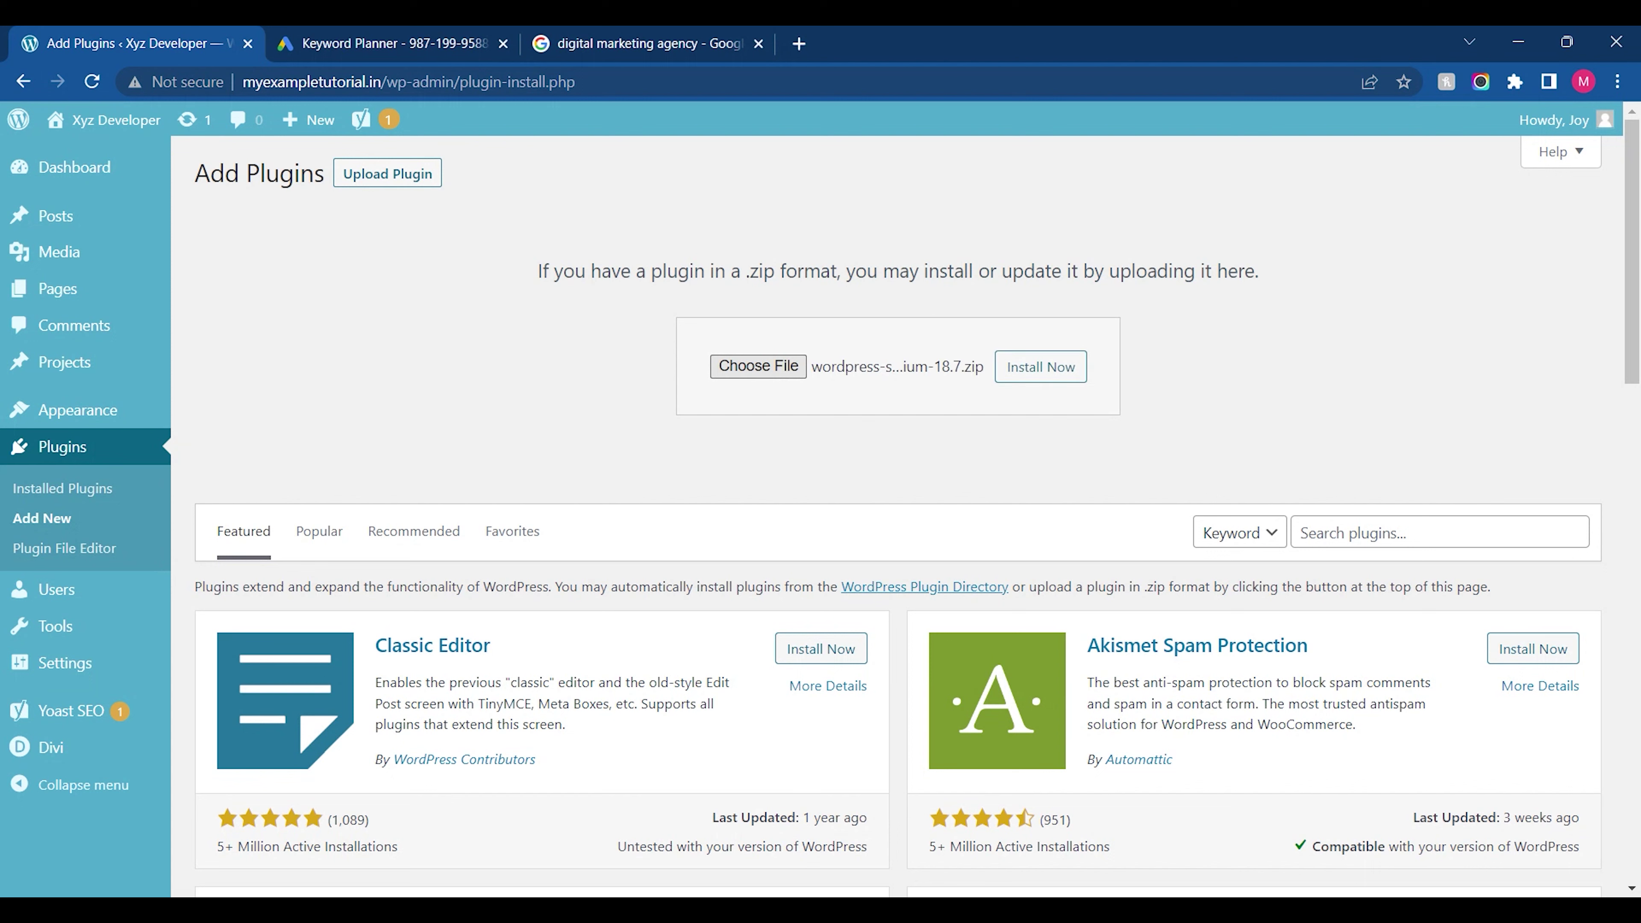
left_click(1035, 359)
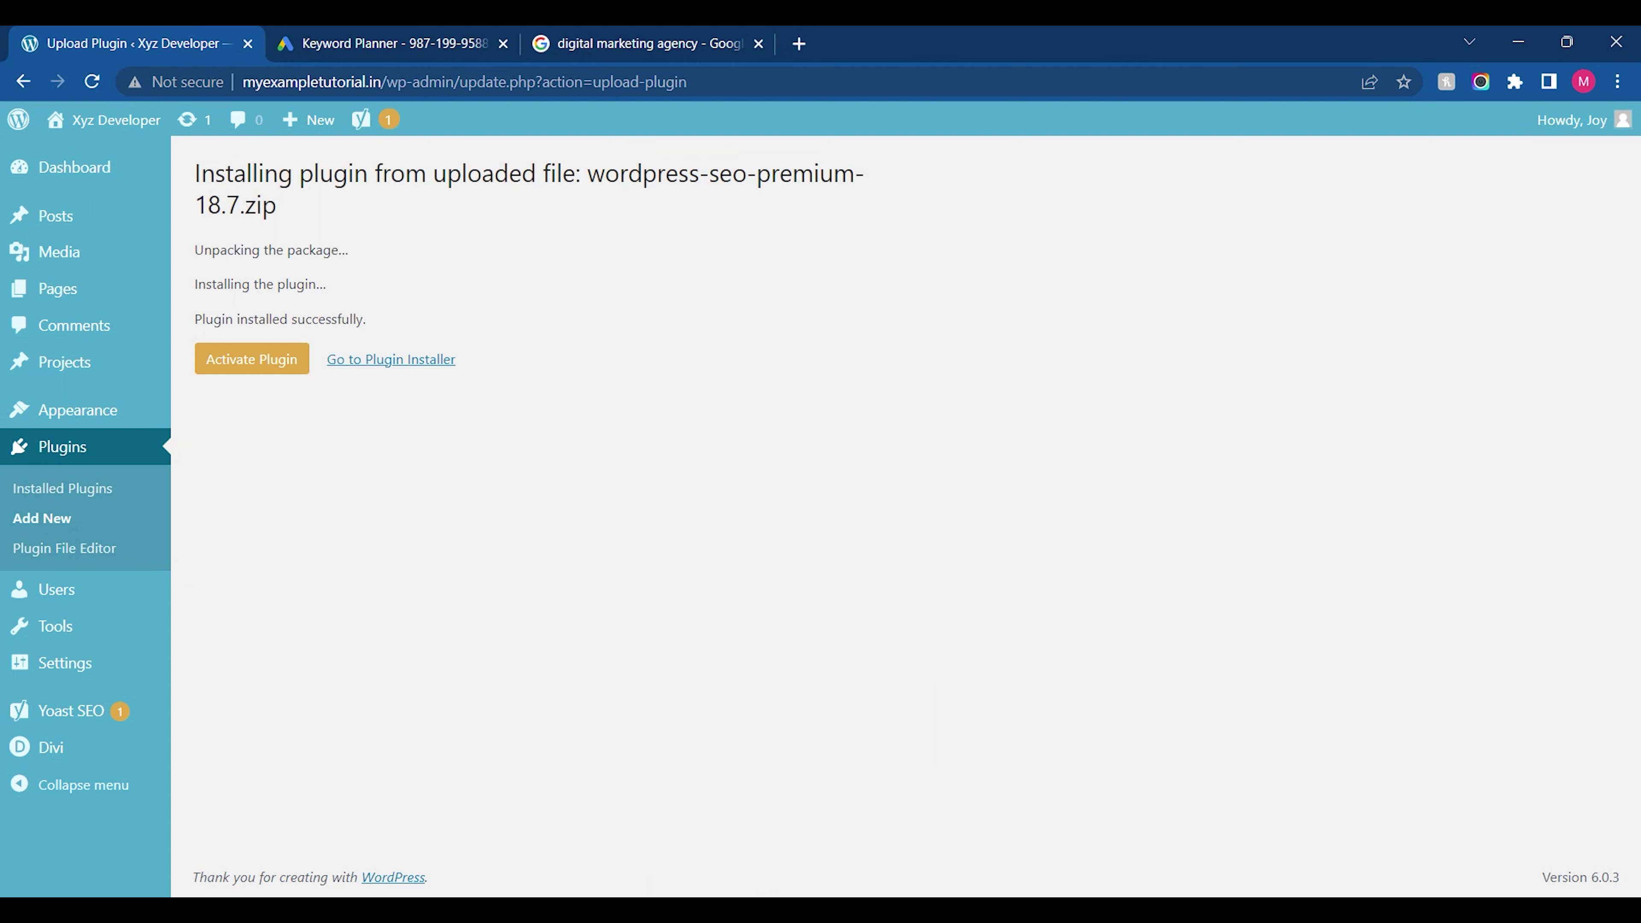
left_click(253, 362)
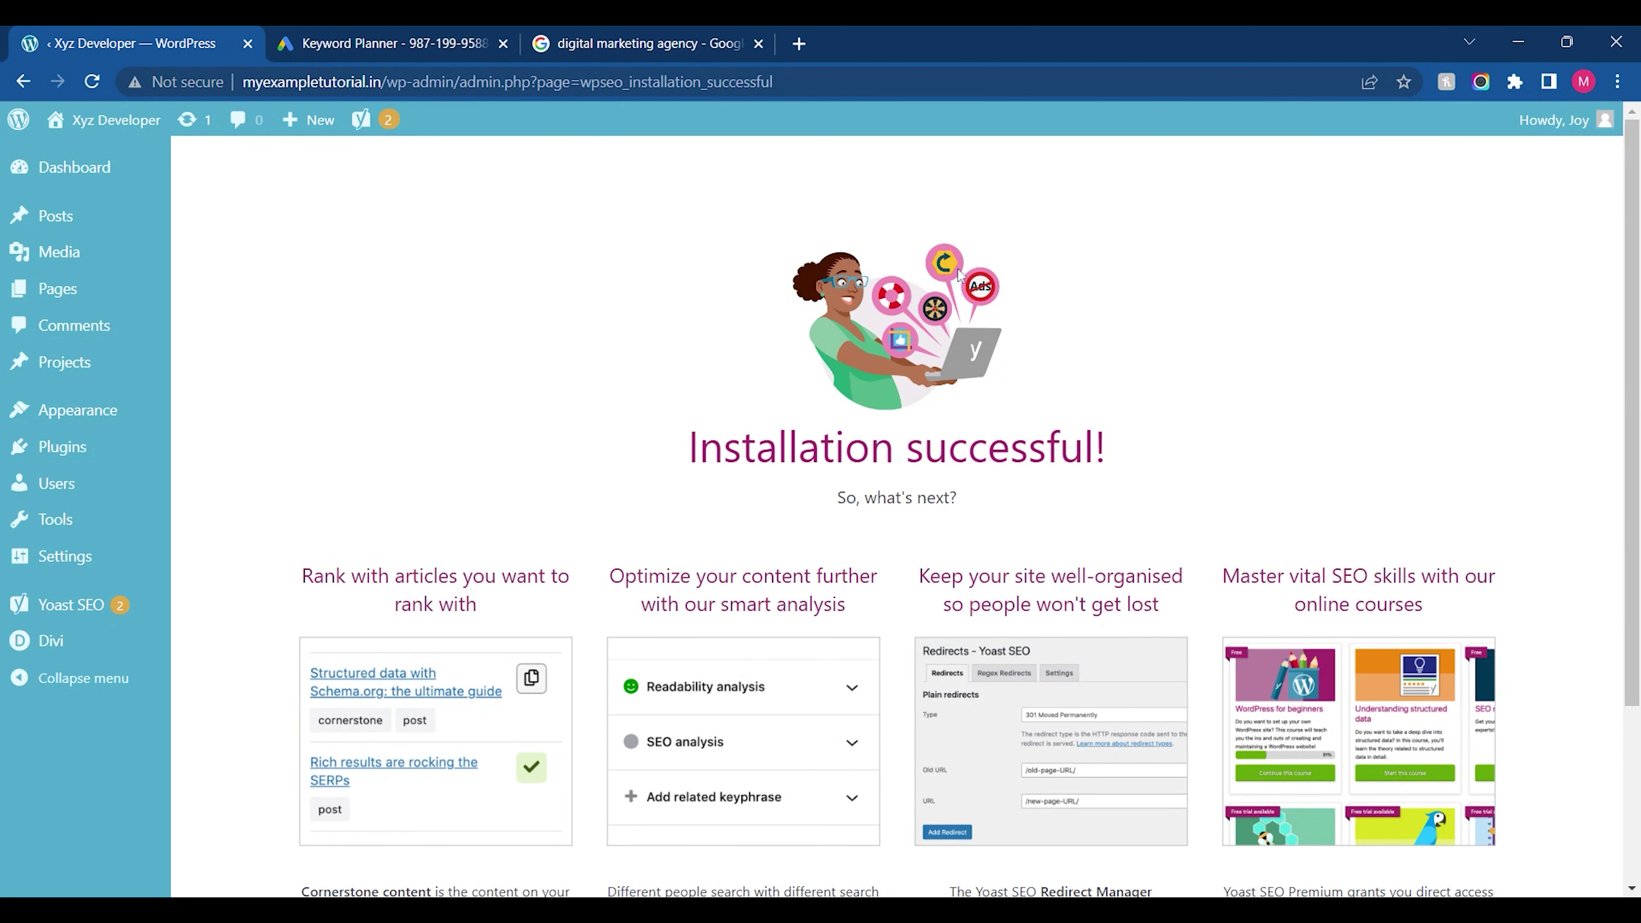
scroll(897, 517, "down", 3)
scroll(507, 626, "down", 1)
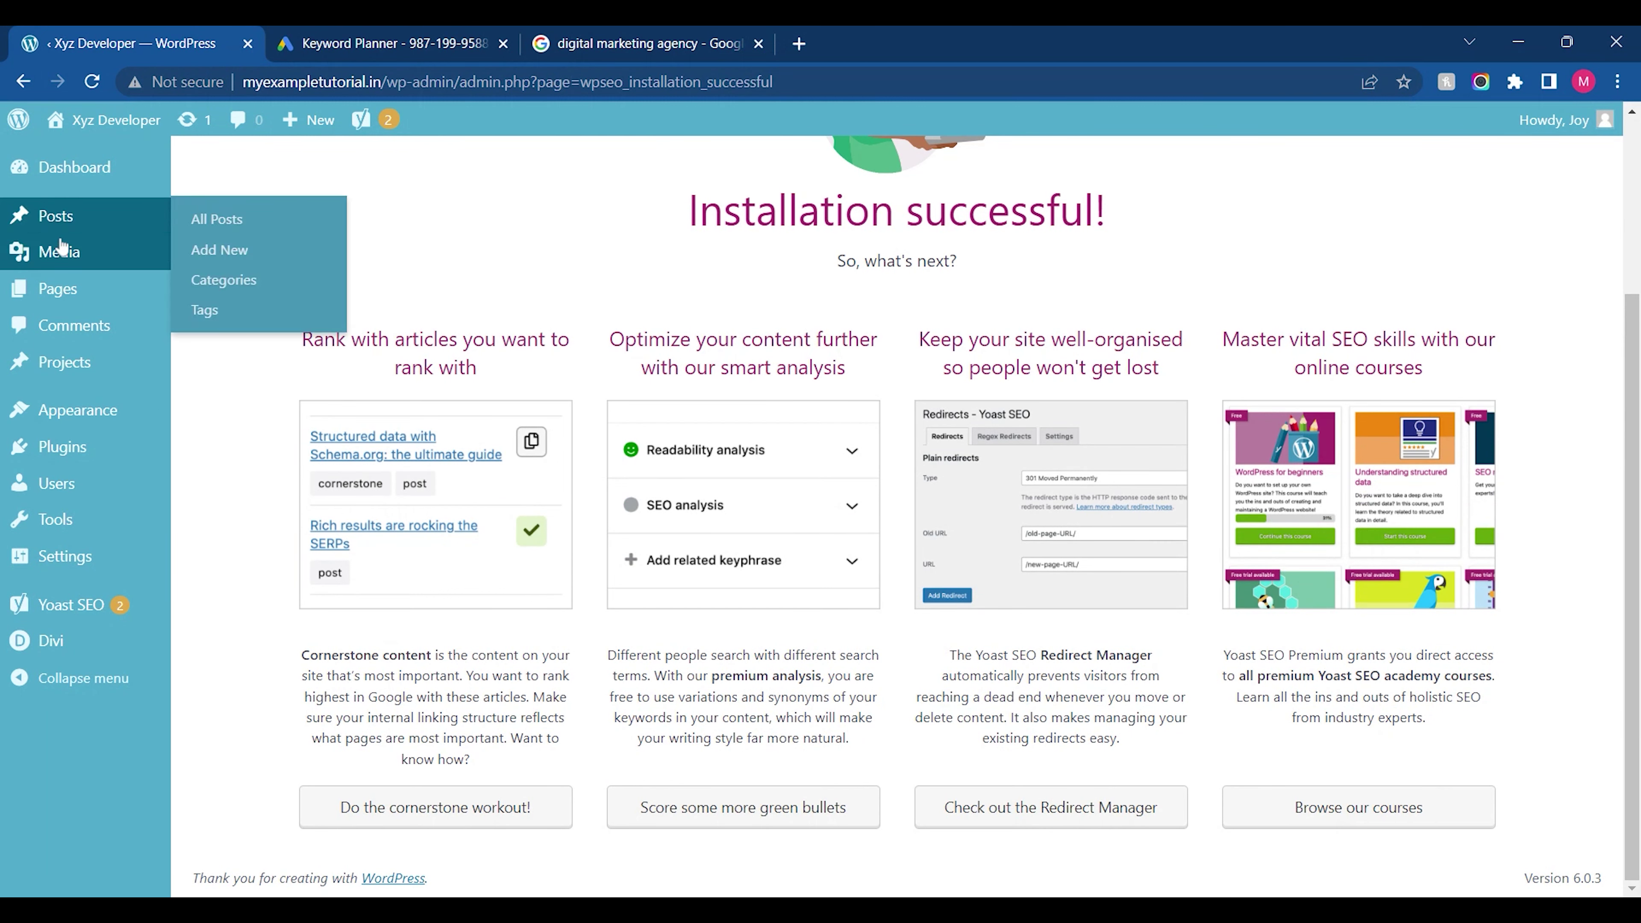
Review the Yoast SEO general settings: dashboard, features, crawl settings, webmaster tools and integrations
left_click(72, 605)
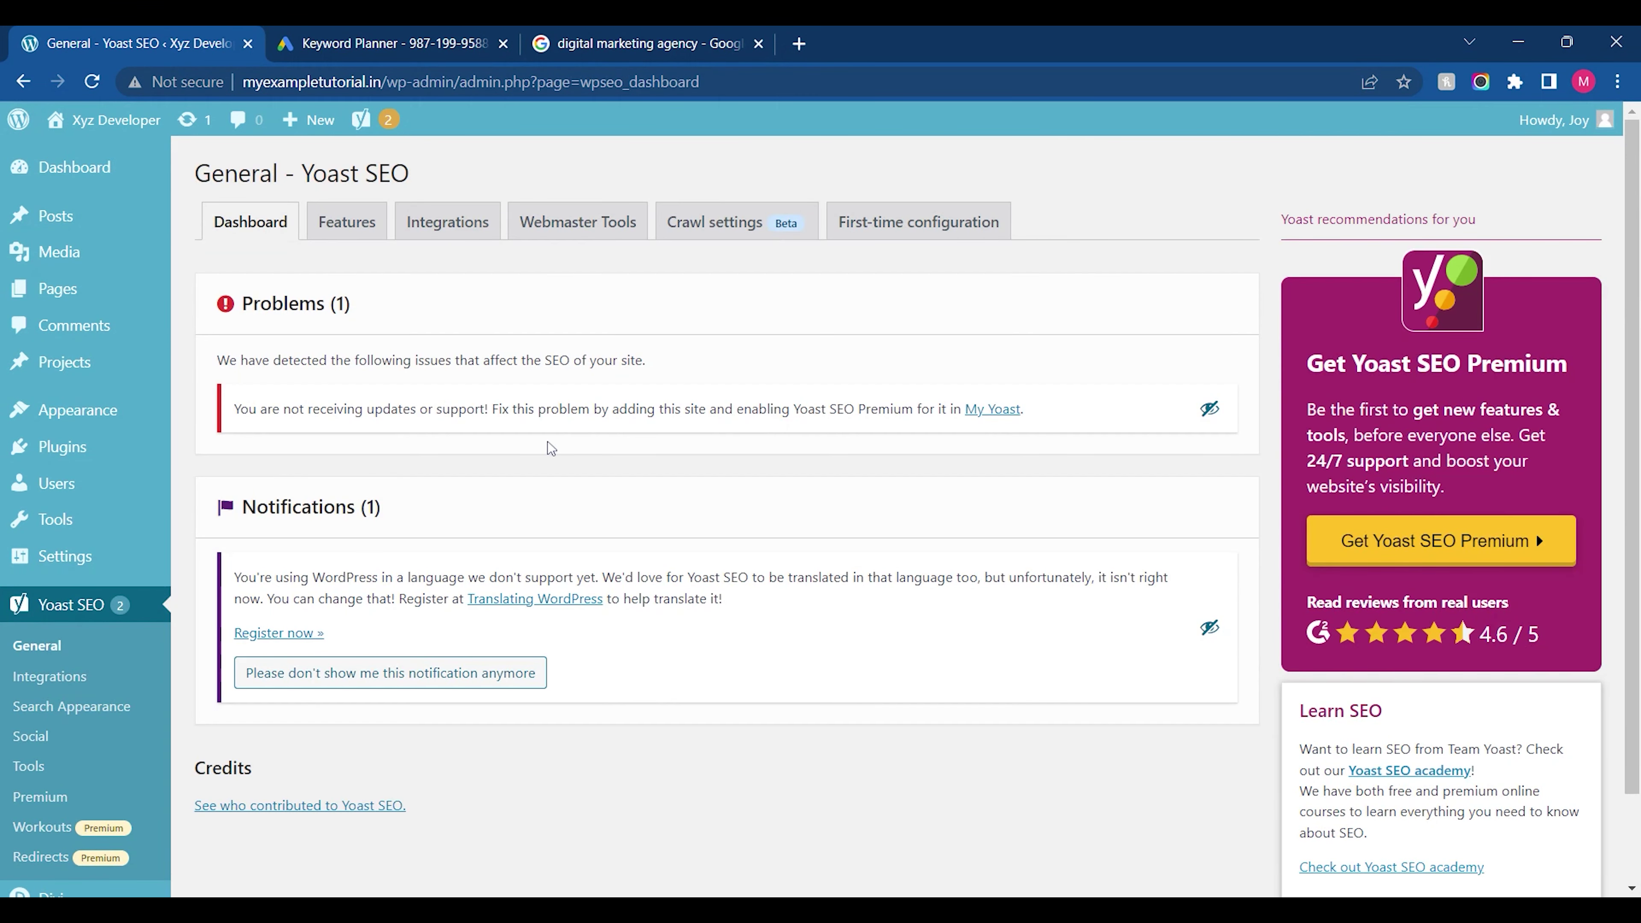
scroll(352, 285, "down", 2)
scroll(353, 285, "up", 2)
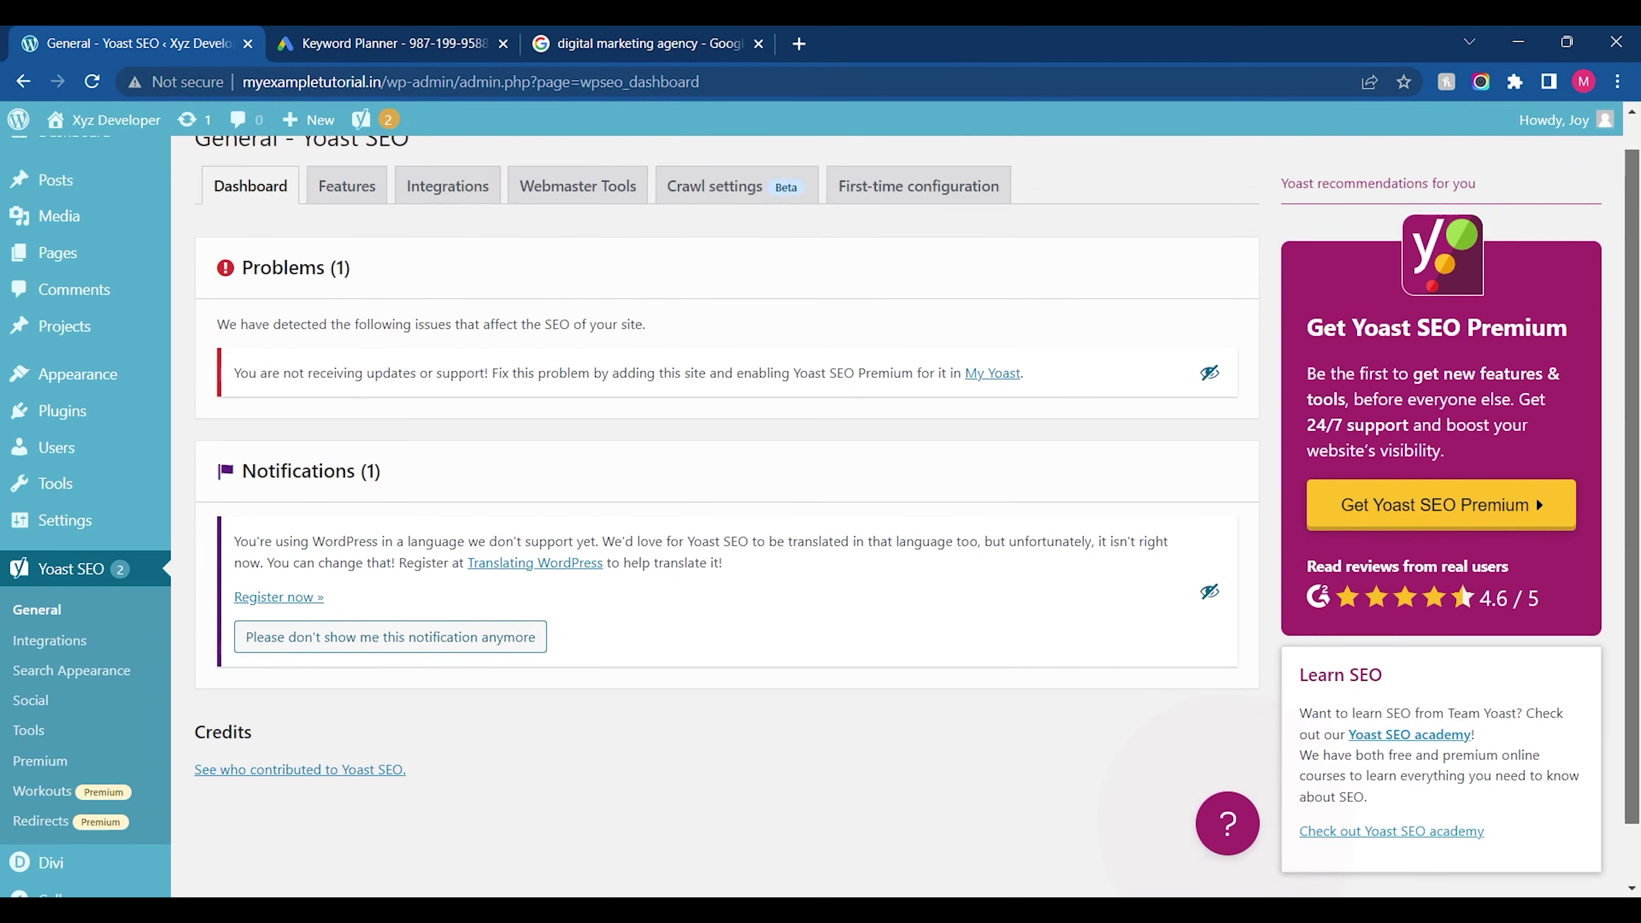
left_click(346, 225)
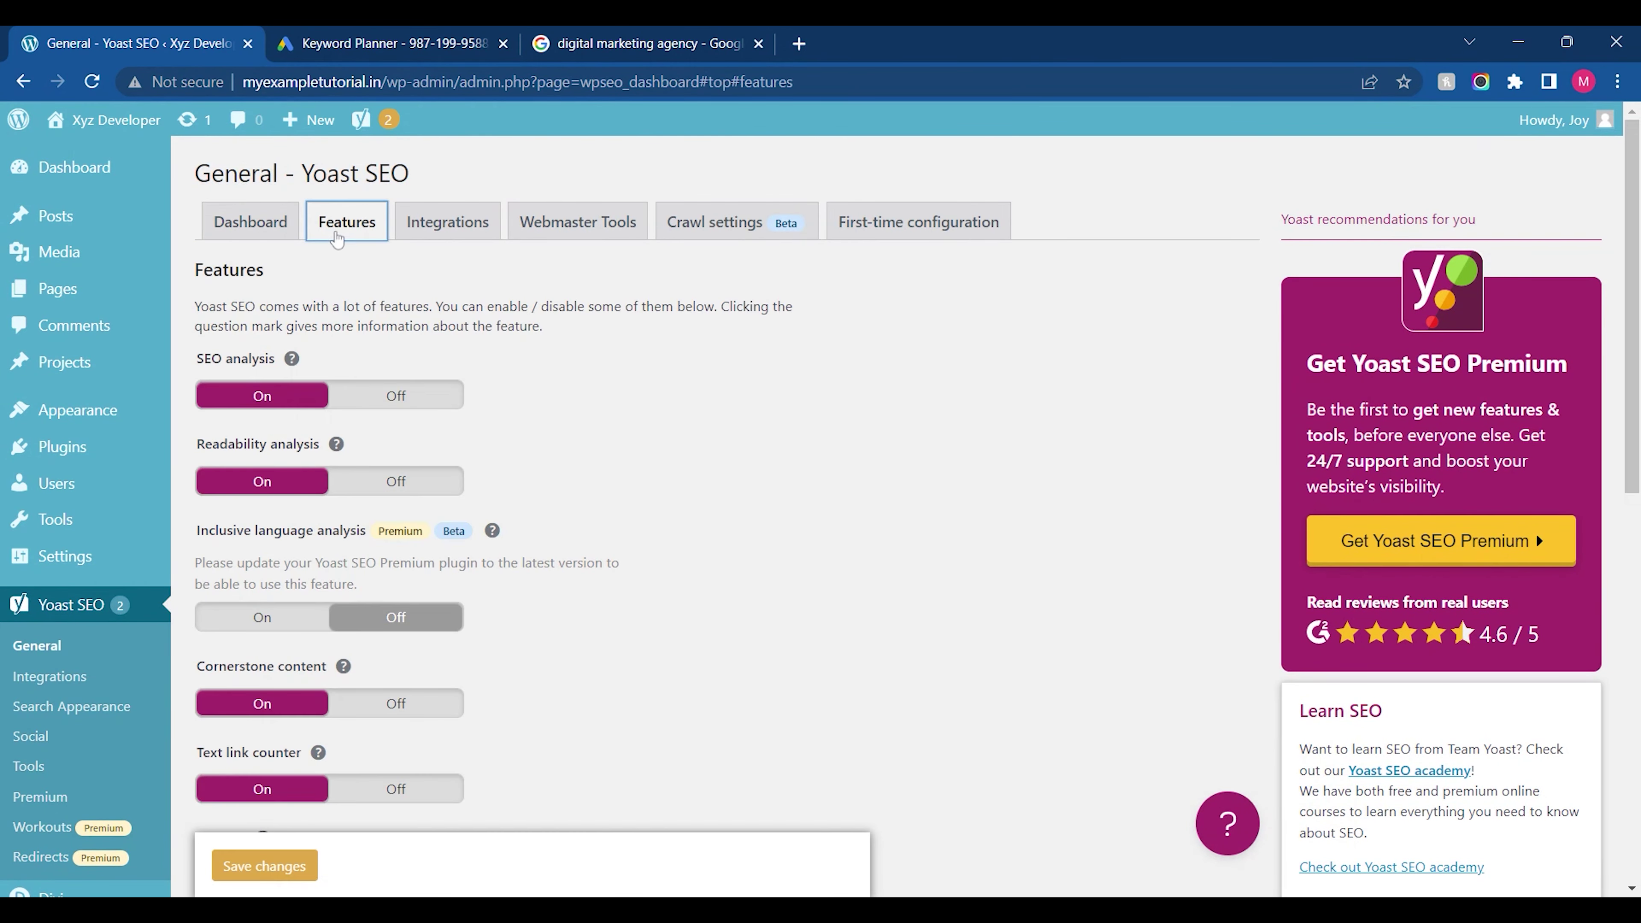
left_click(780, 210)
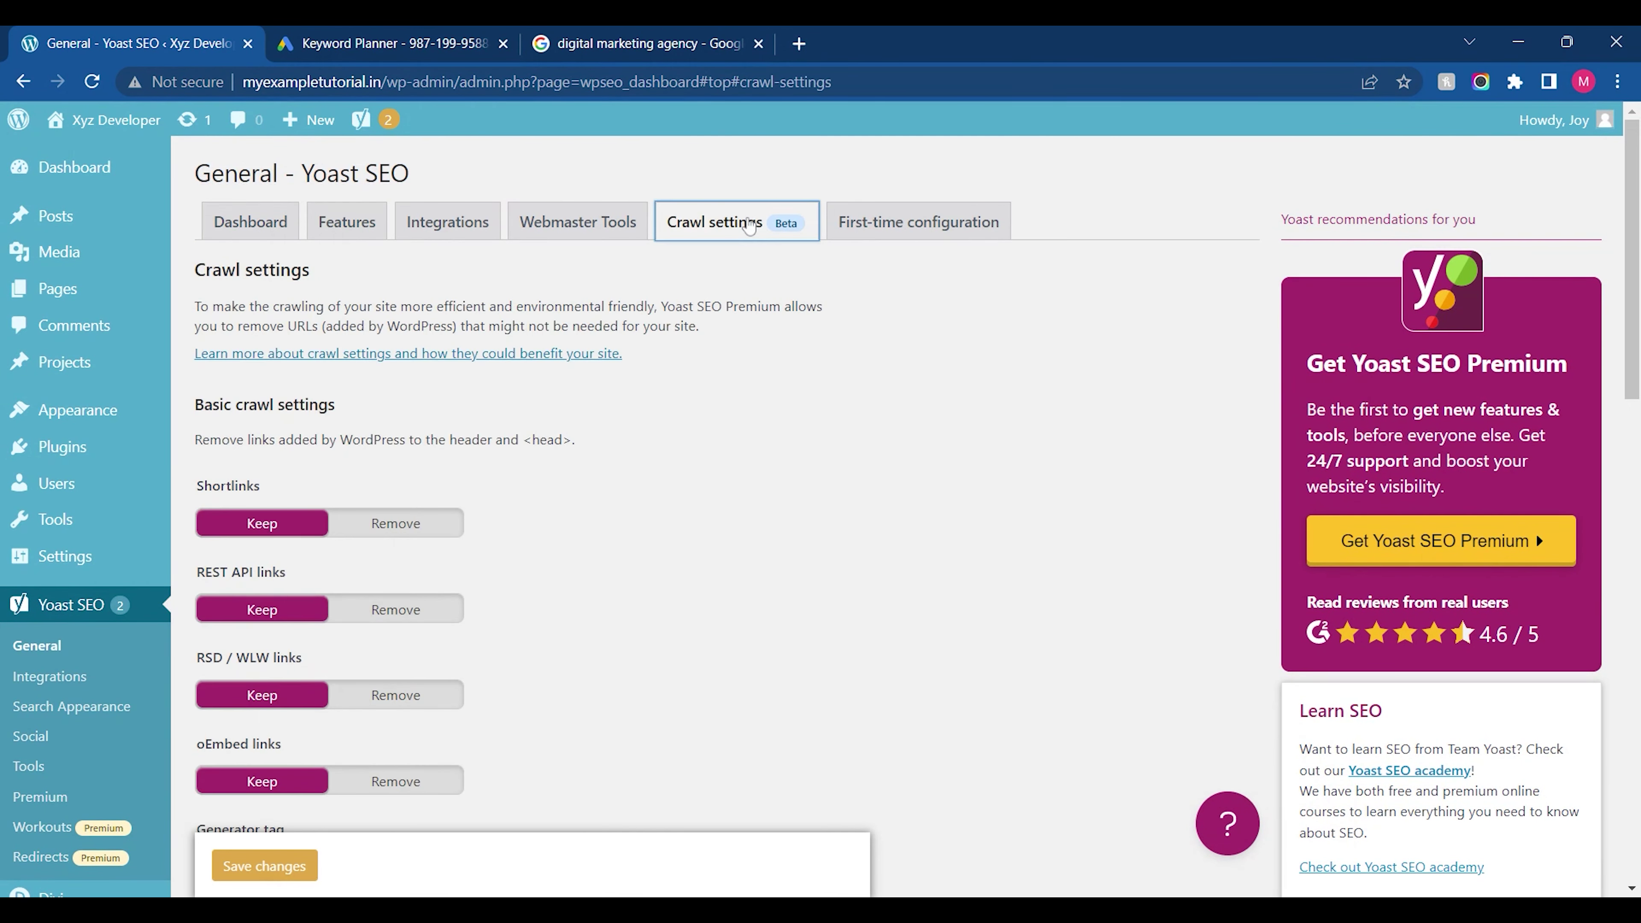
left_click(588, 239)
left_click(447, 226)
left_click(346, 243)
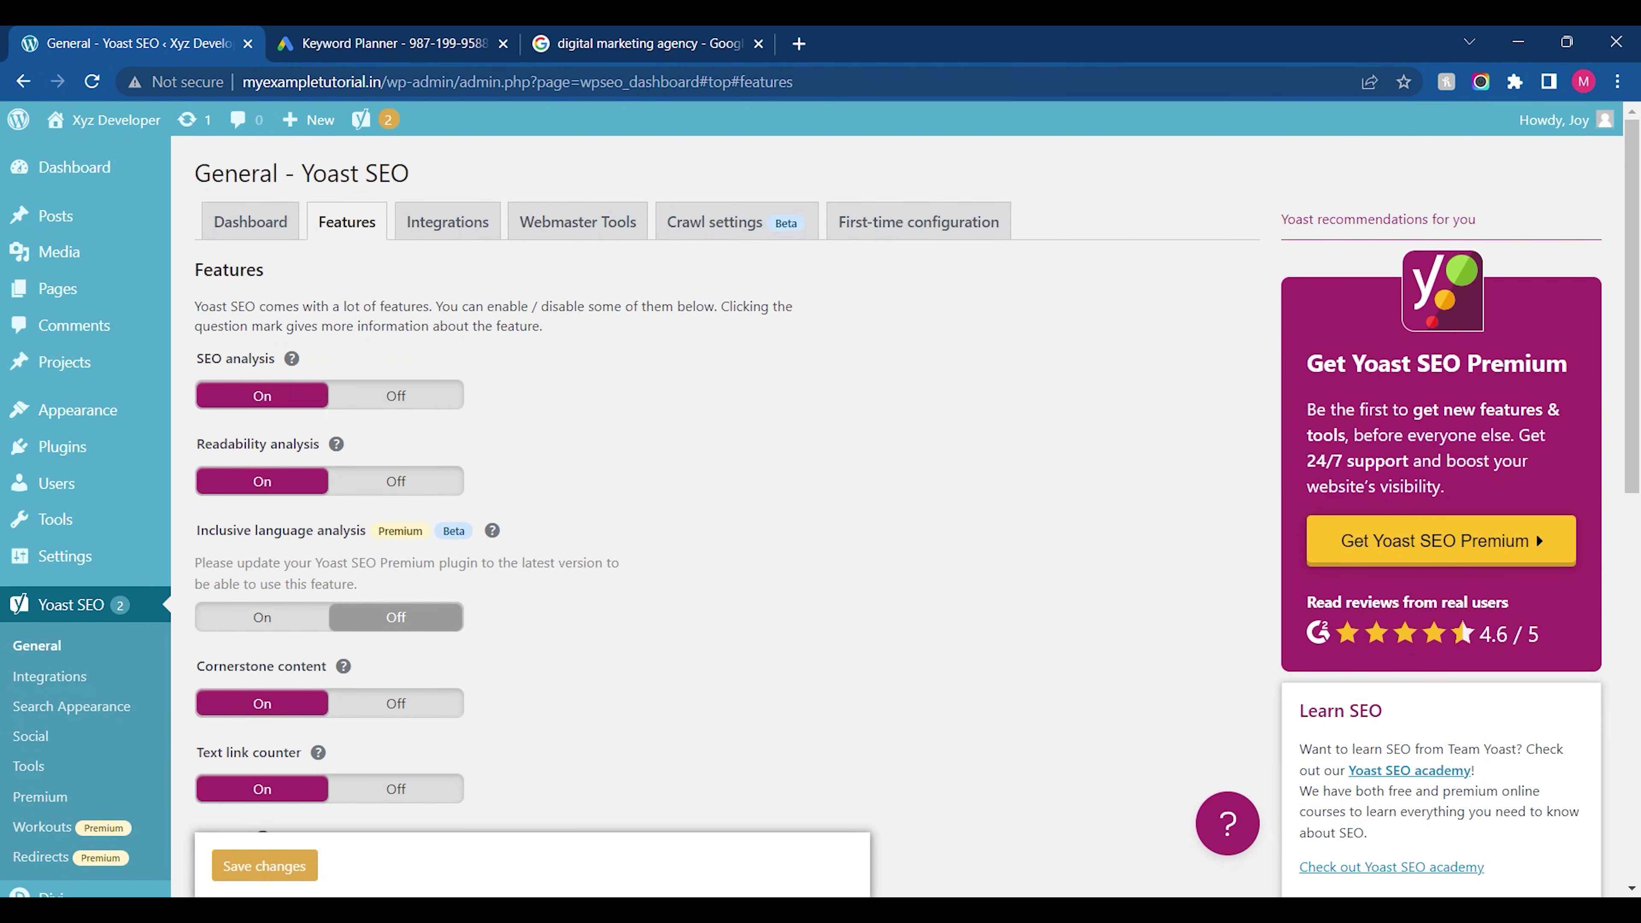
left_click(231, 226)
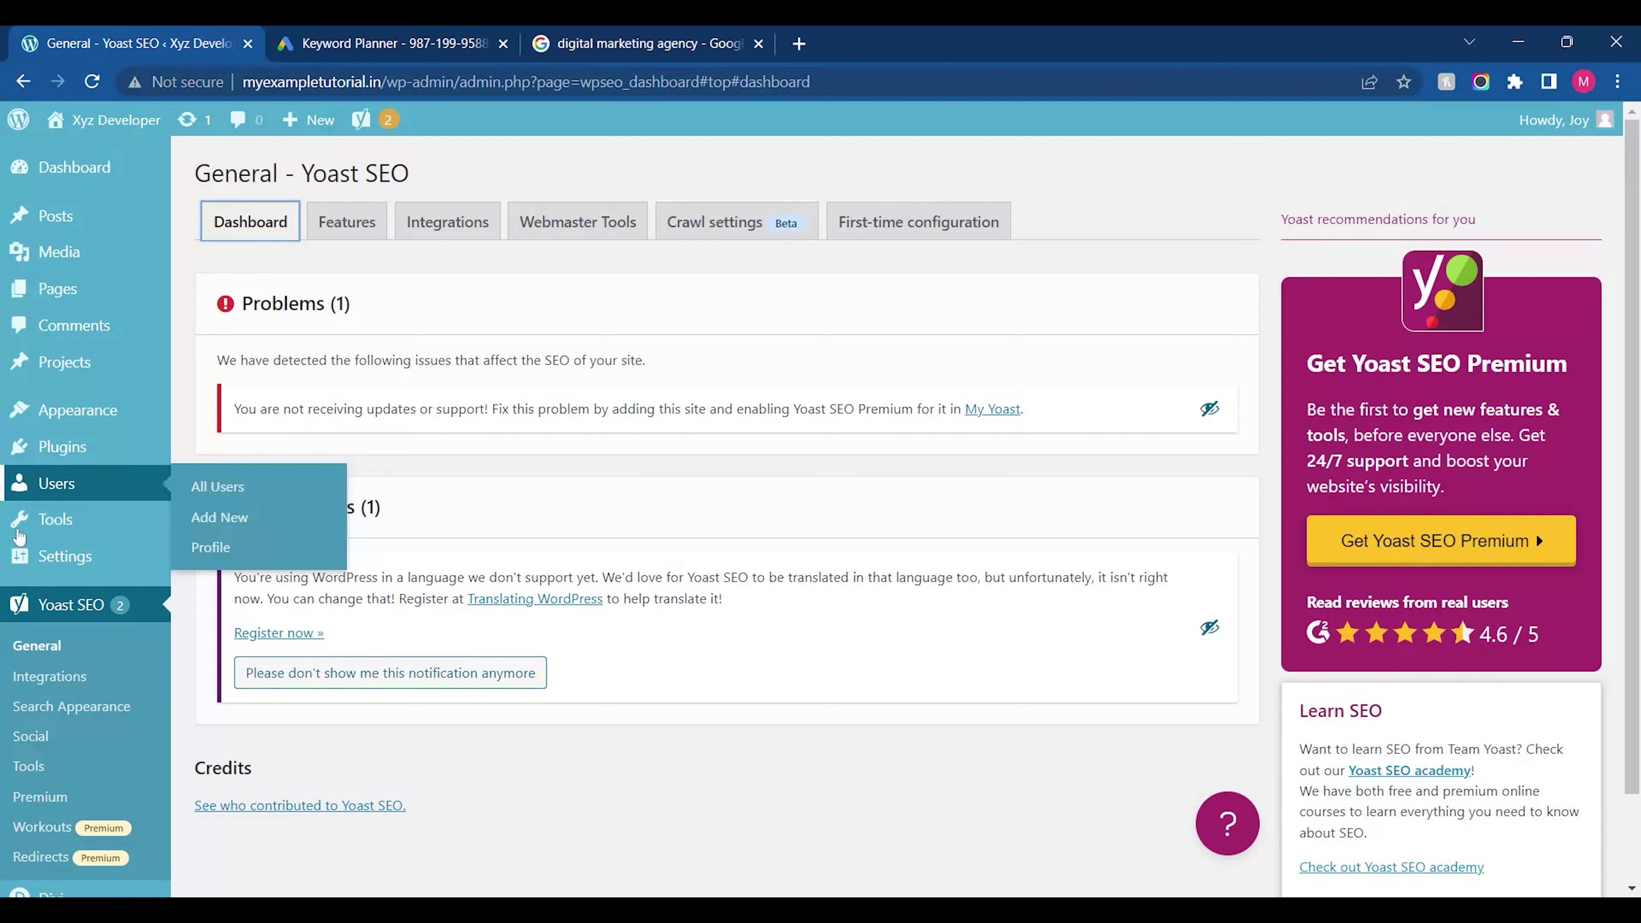
Open the 2BHk Flats page for editing, review its Yoast SEO Premium section, and leave for the website's home page
mouse_move(70, 291)
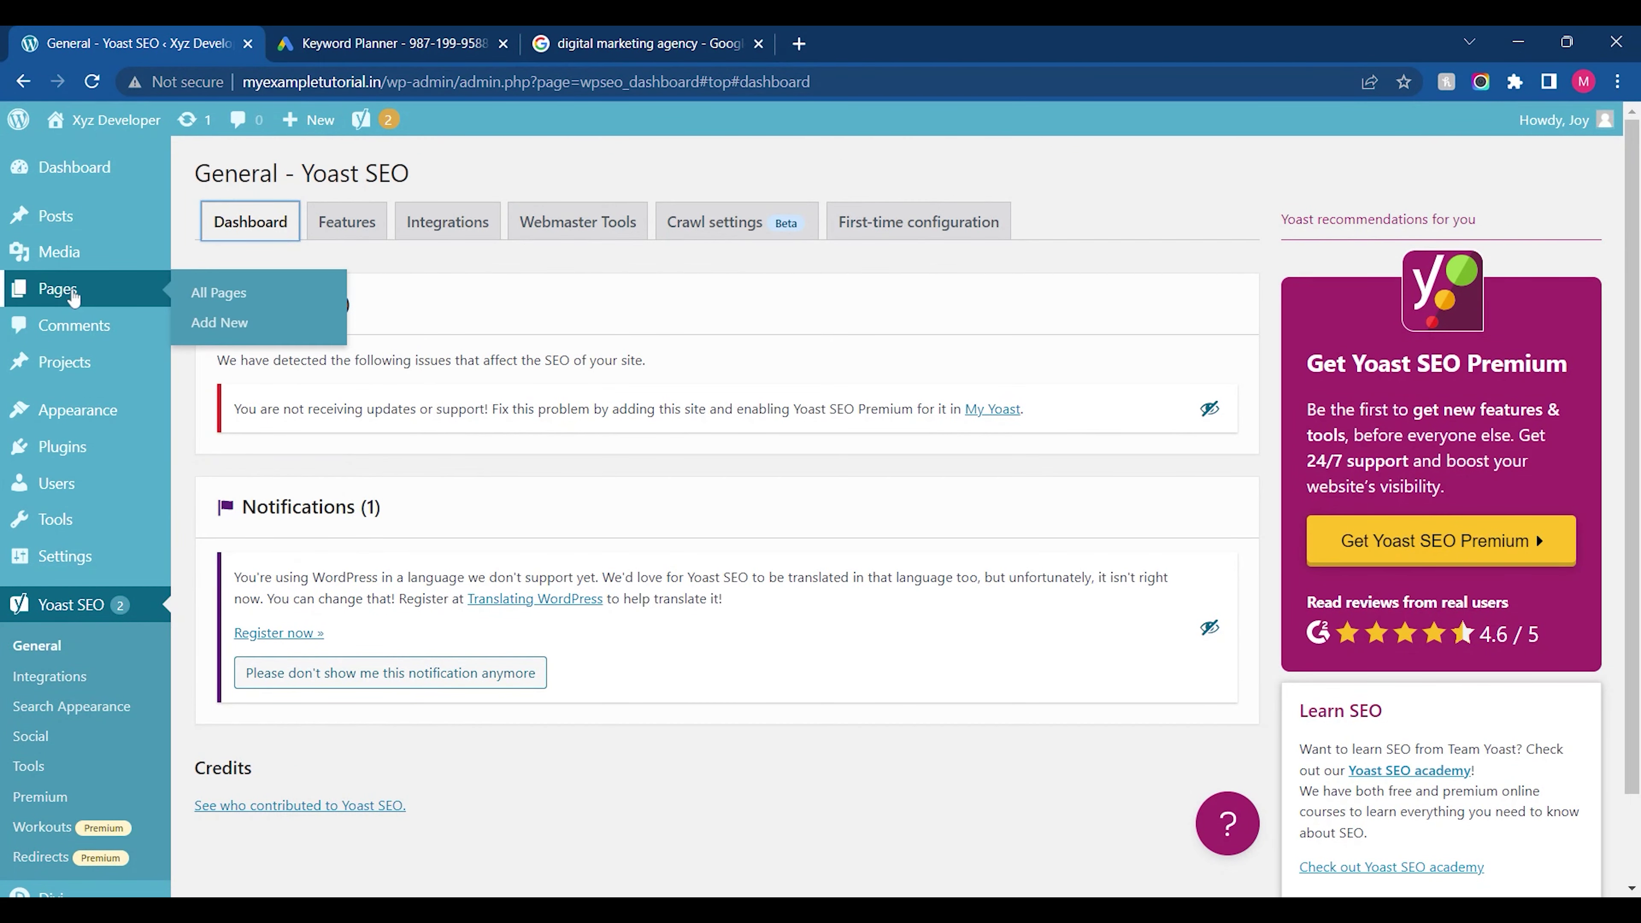
left_click(224, 298)
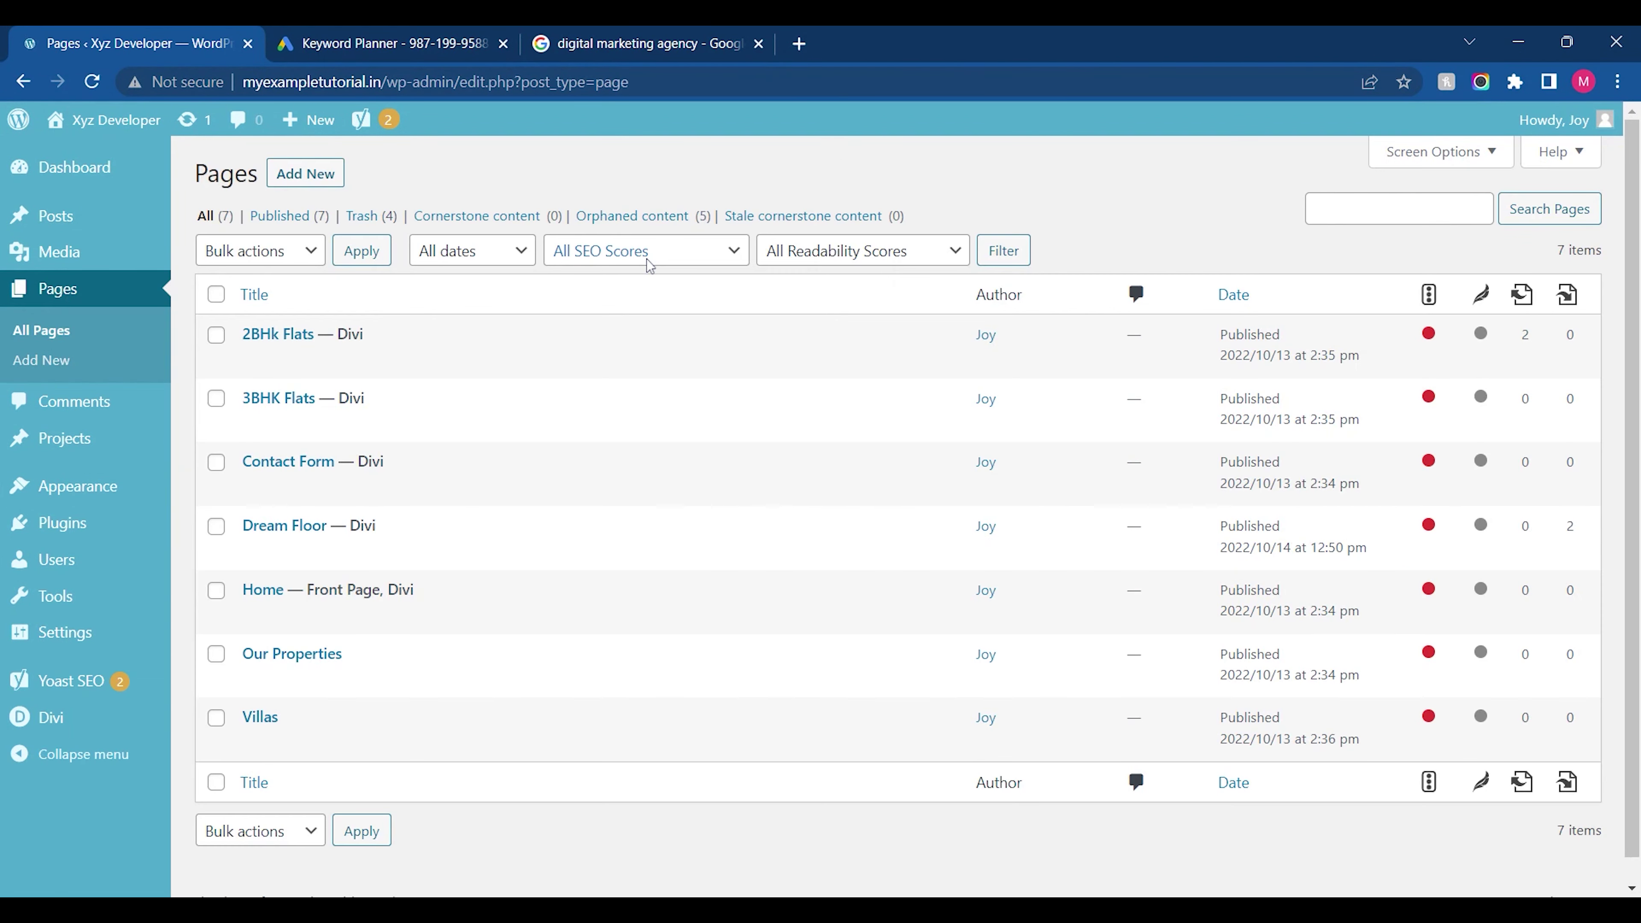
left_click(272, 336)
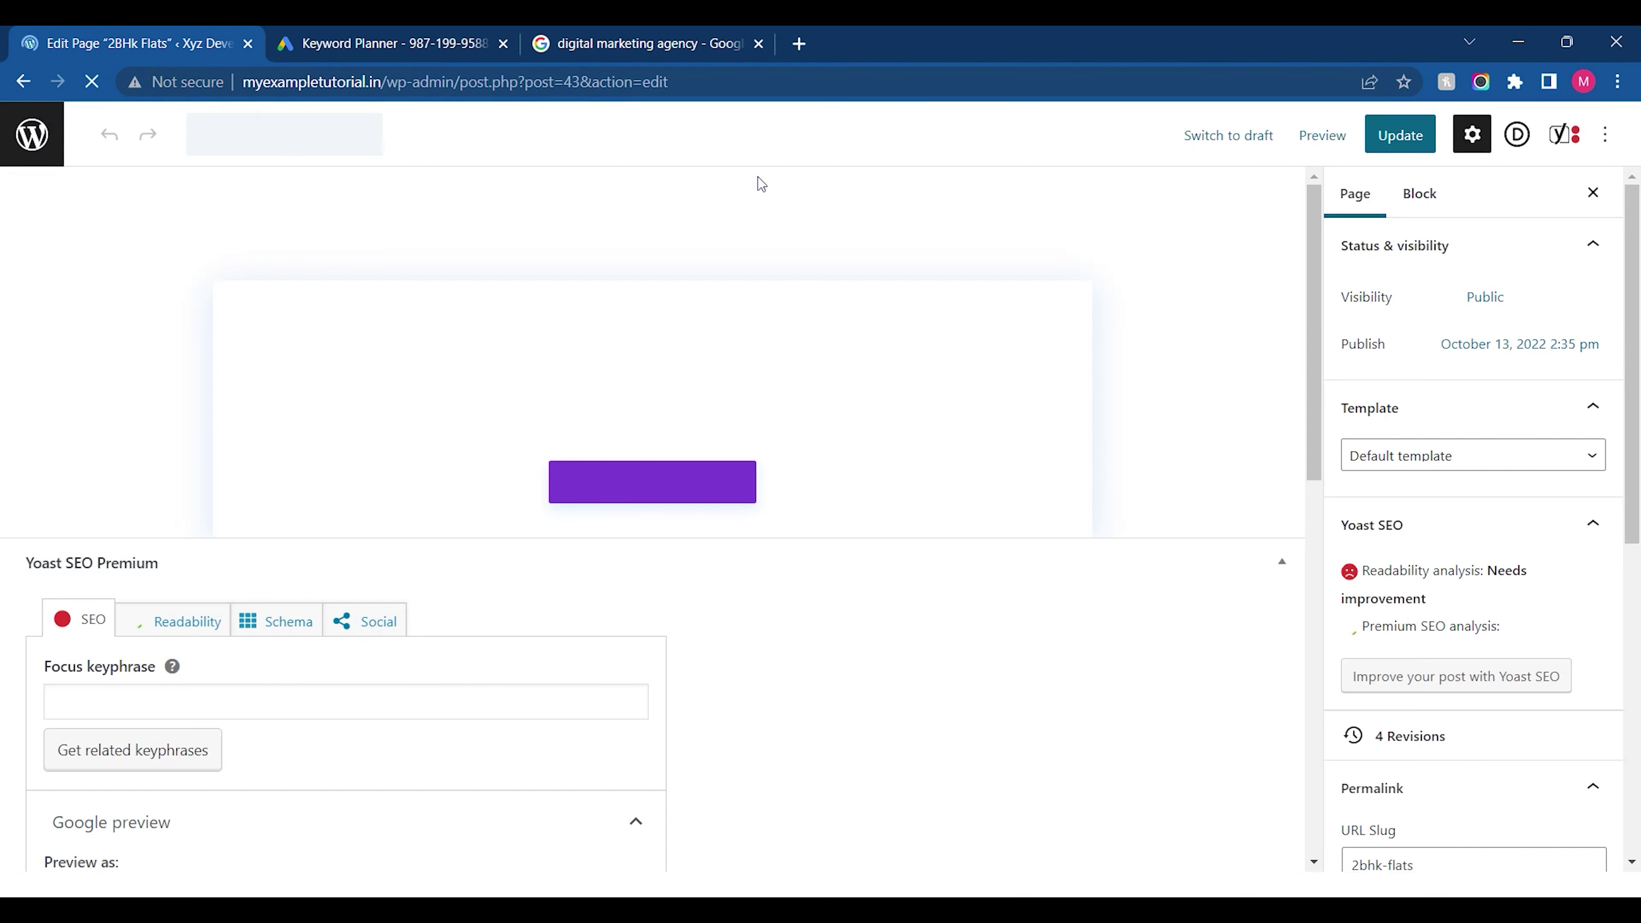
scroll(1313, 323, "down", 15)
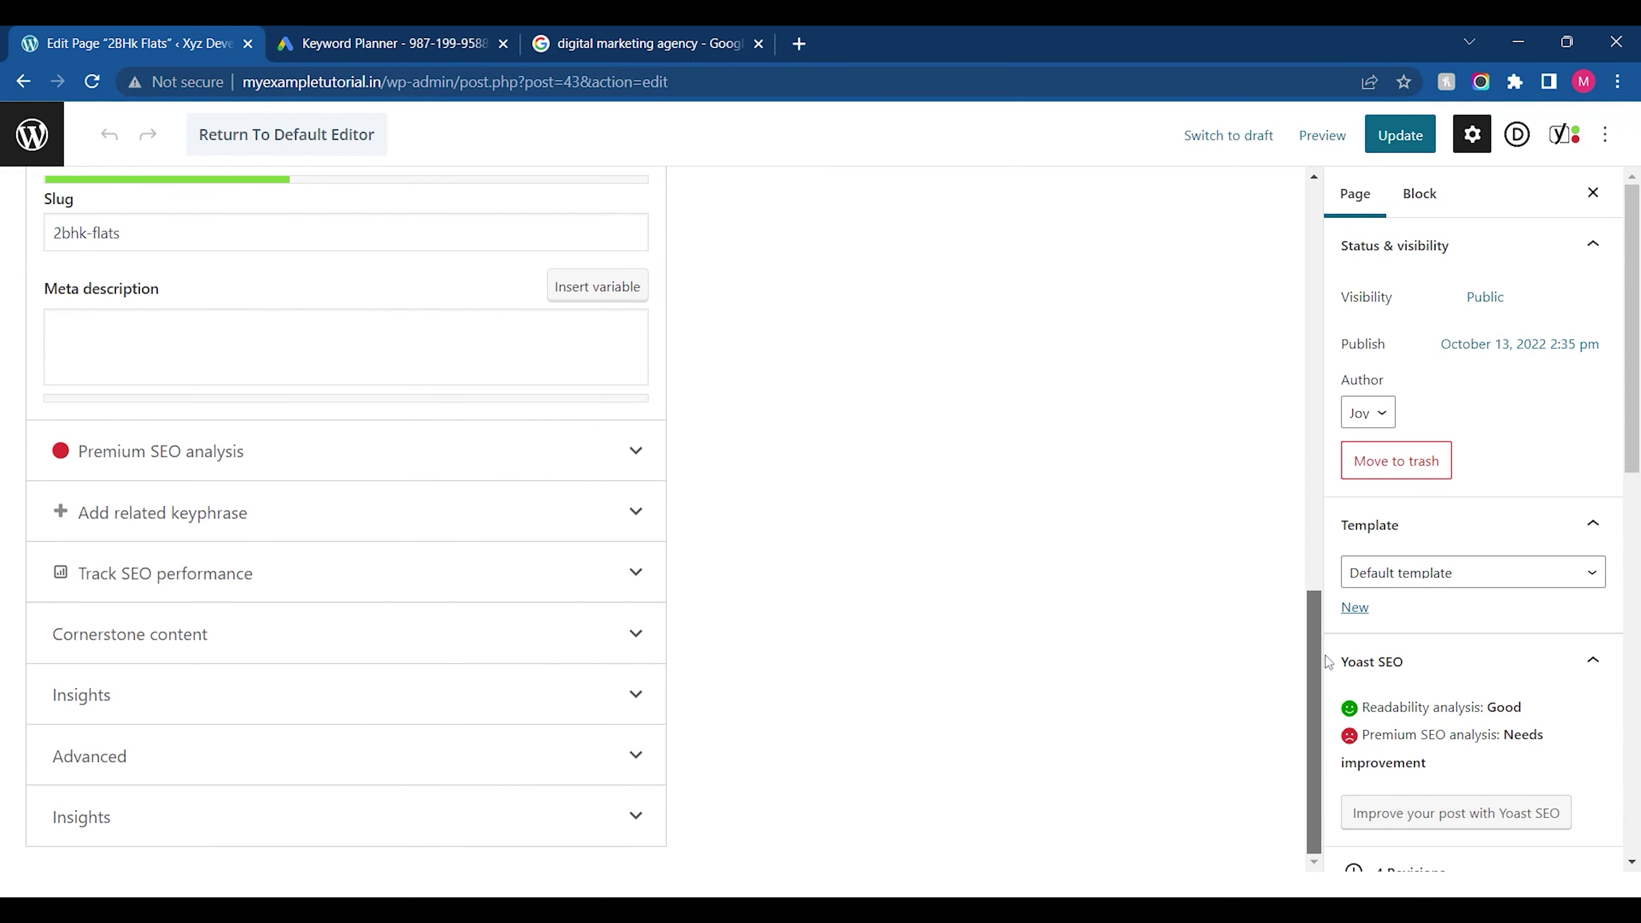
left_click(192, 535)
left_click(360, 510)
left_click_drag(1312, 602, 1276, 241)
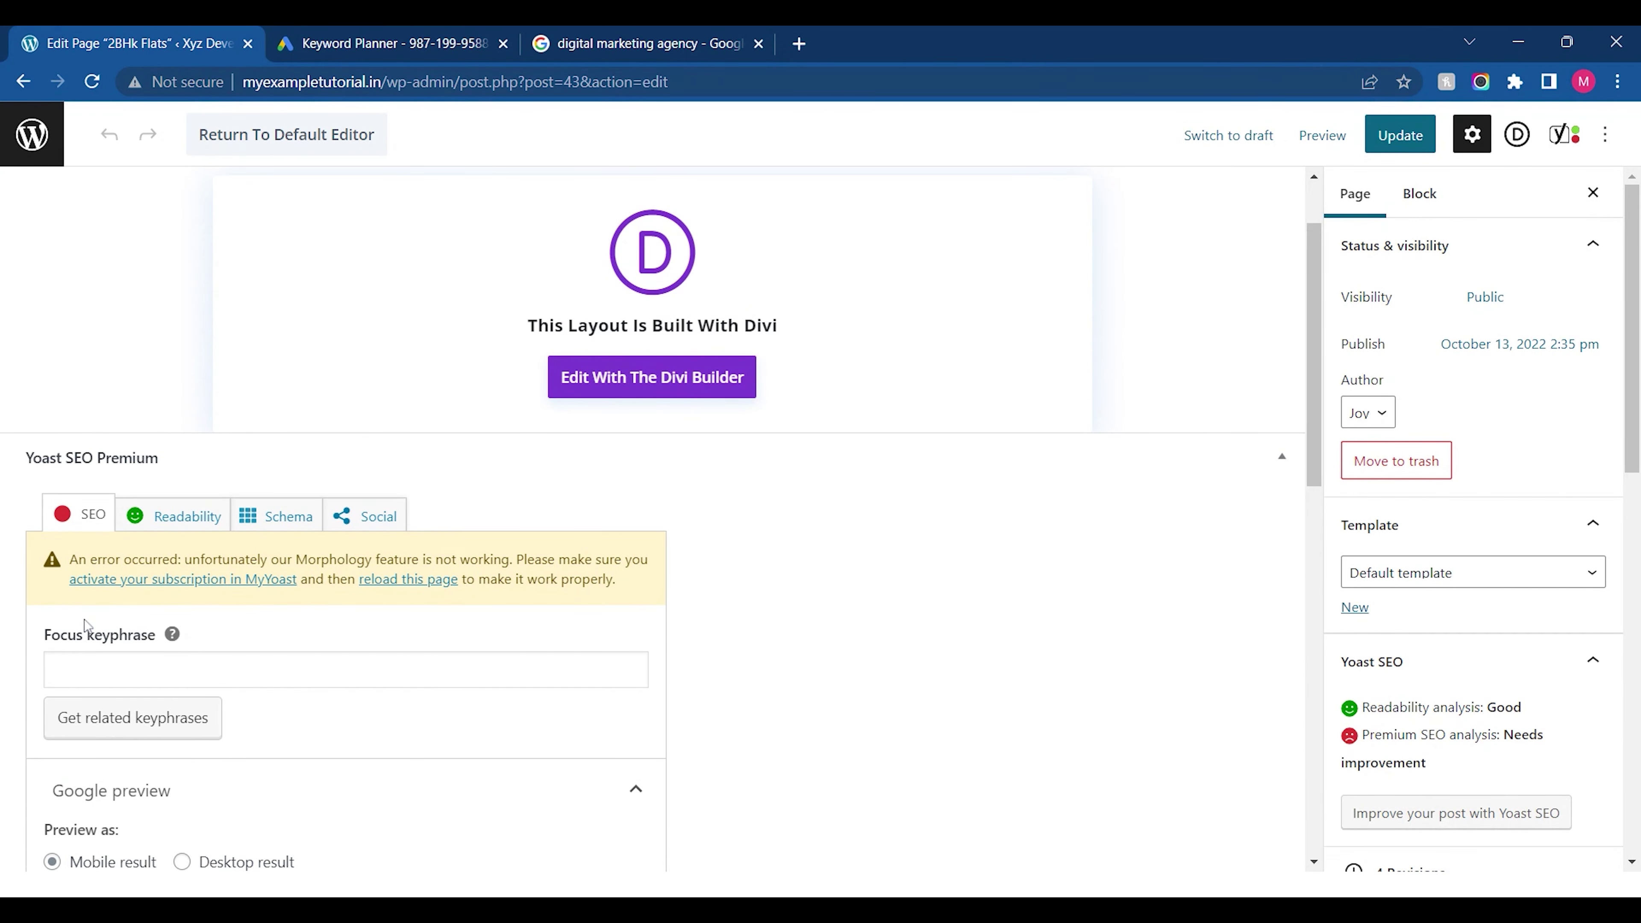
left_click(48, 149)
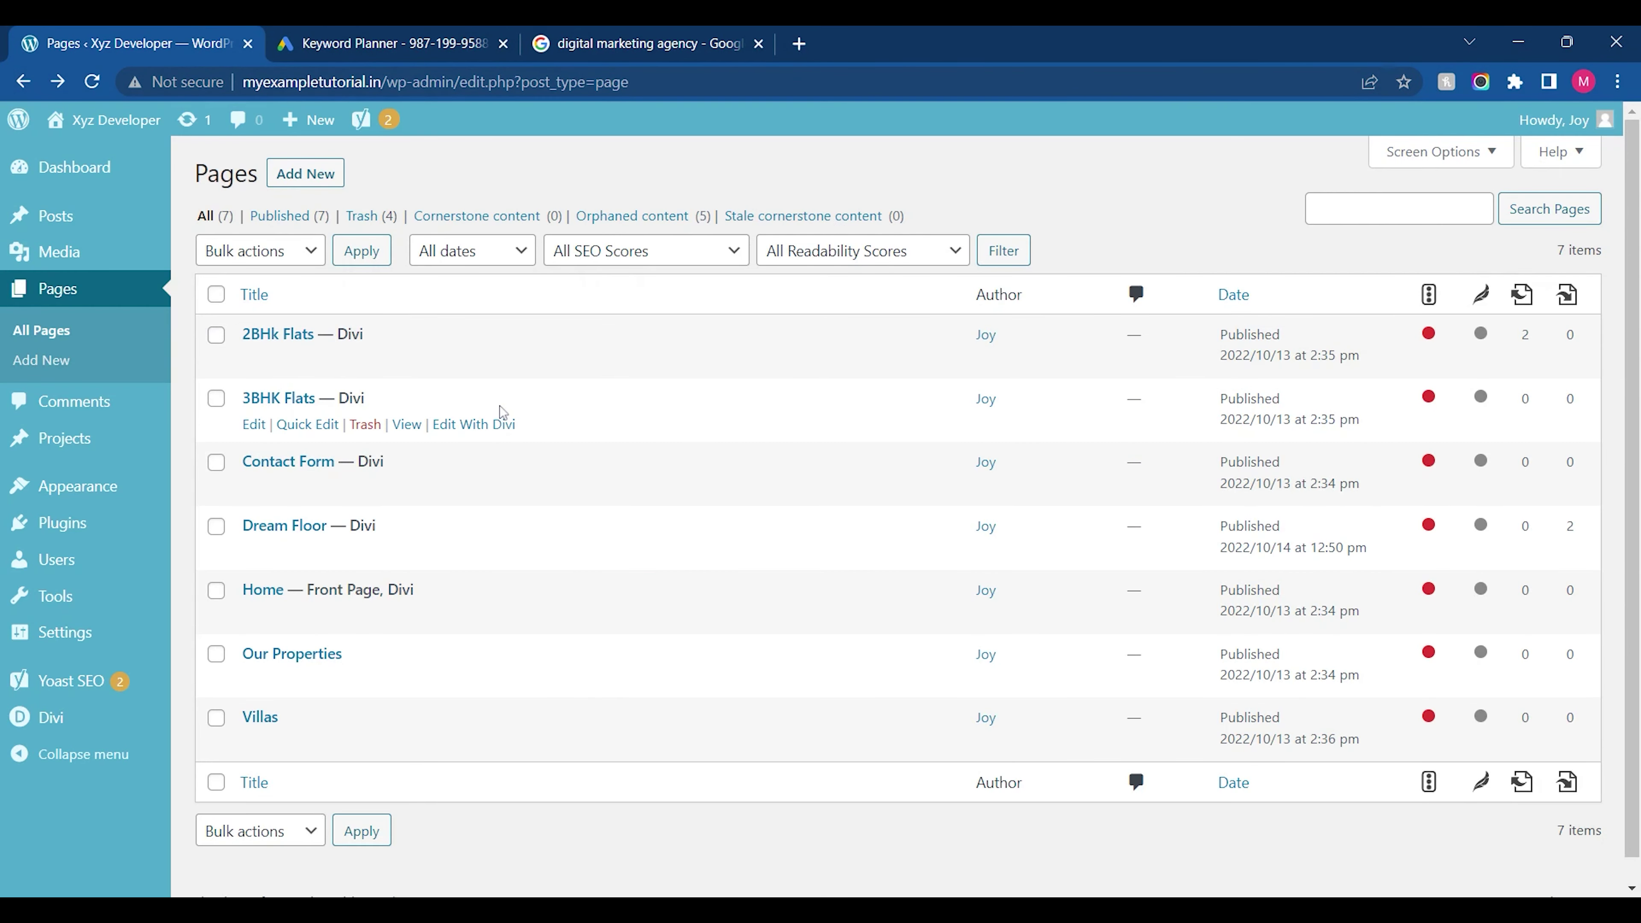
left_click(98, 136)
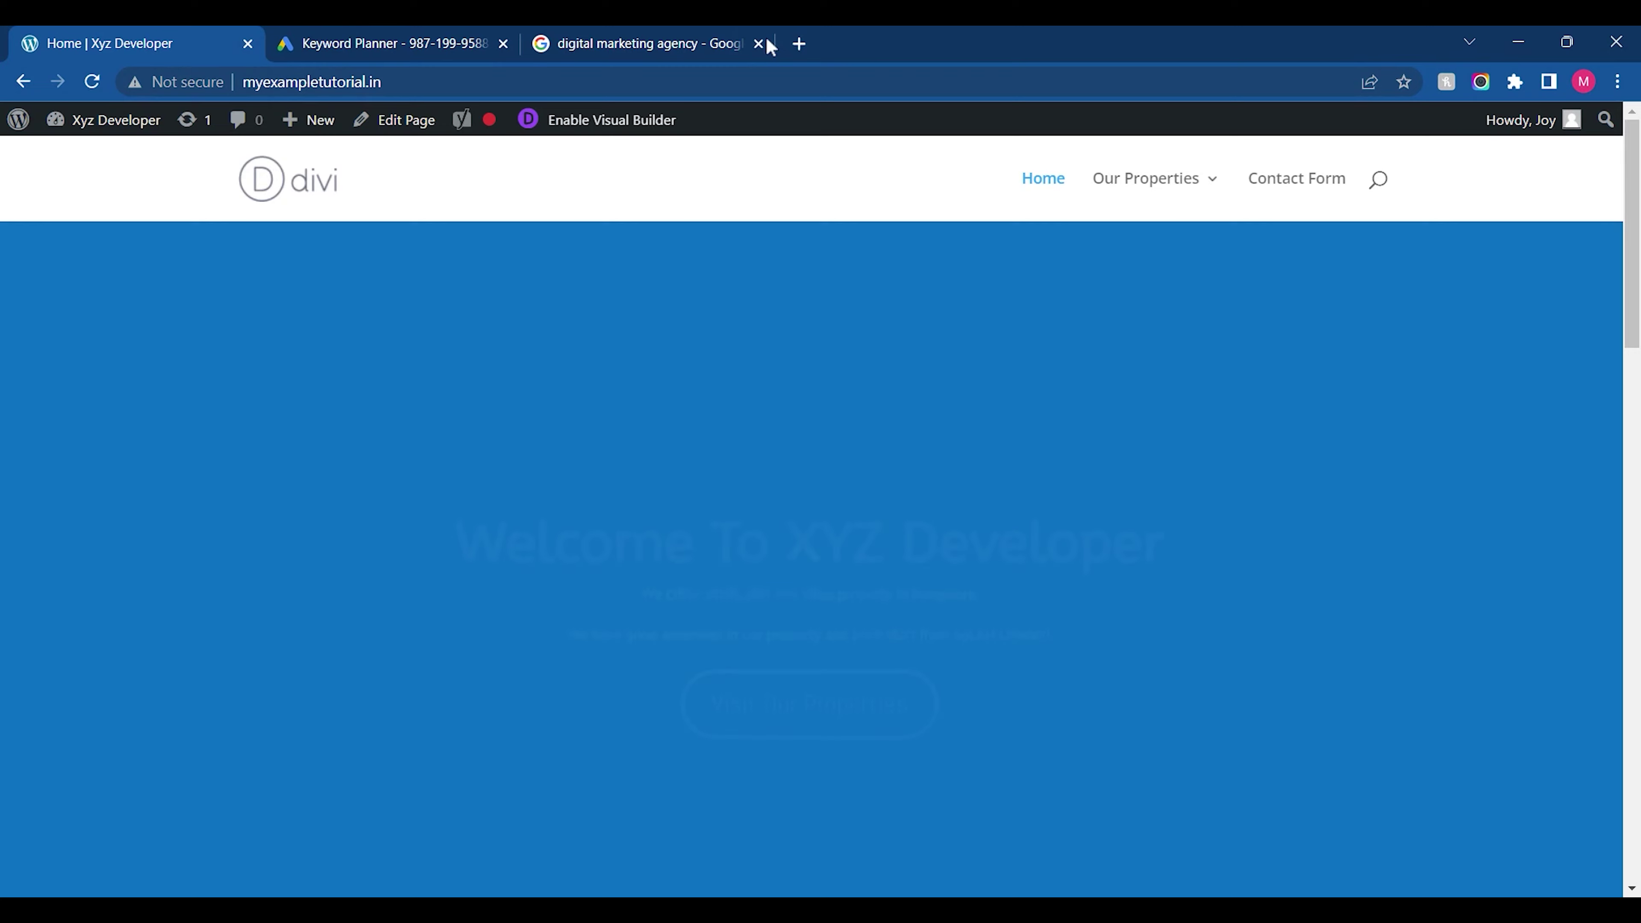
Search Google for "google search console" in a new browser tab and start Google Search Console
left_click(799, 43)
type("goo")
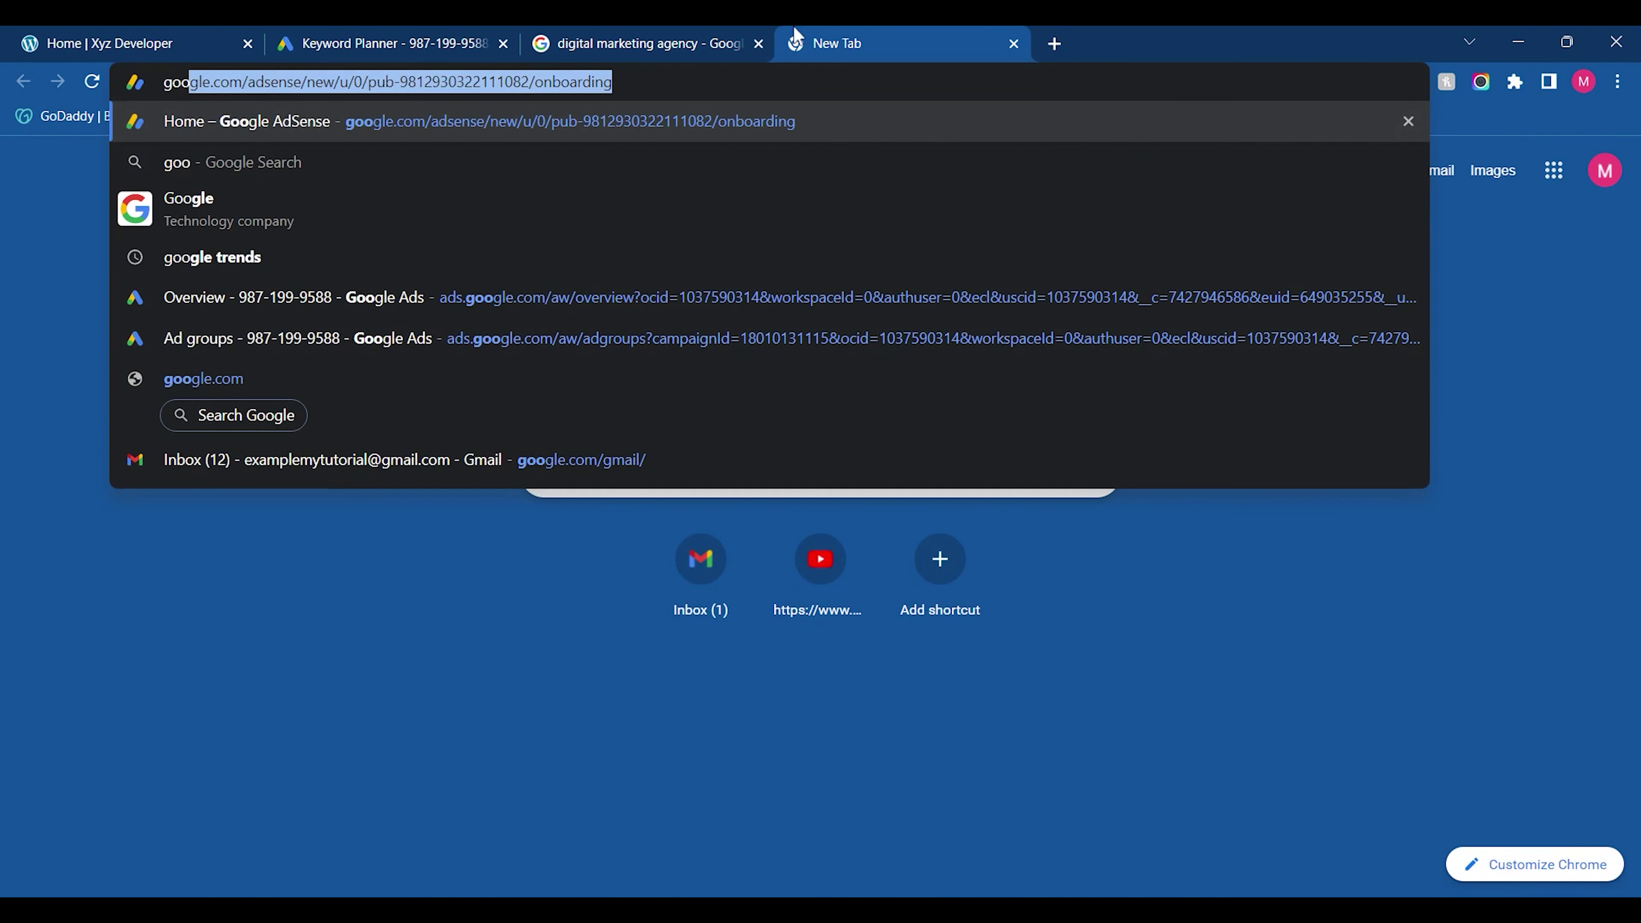
type("gle se")
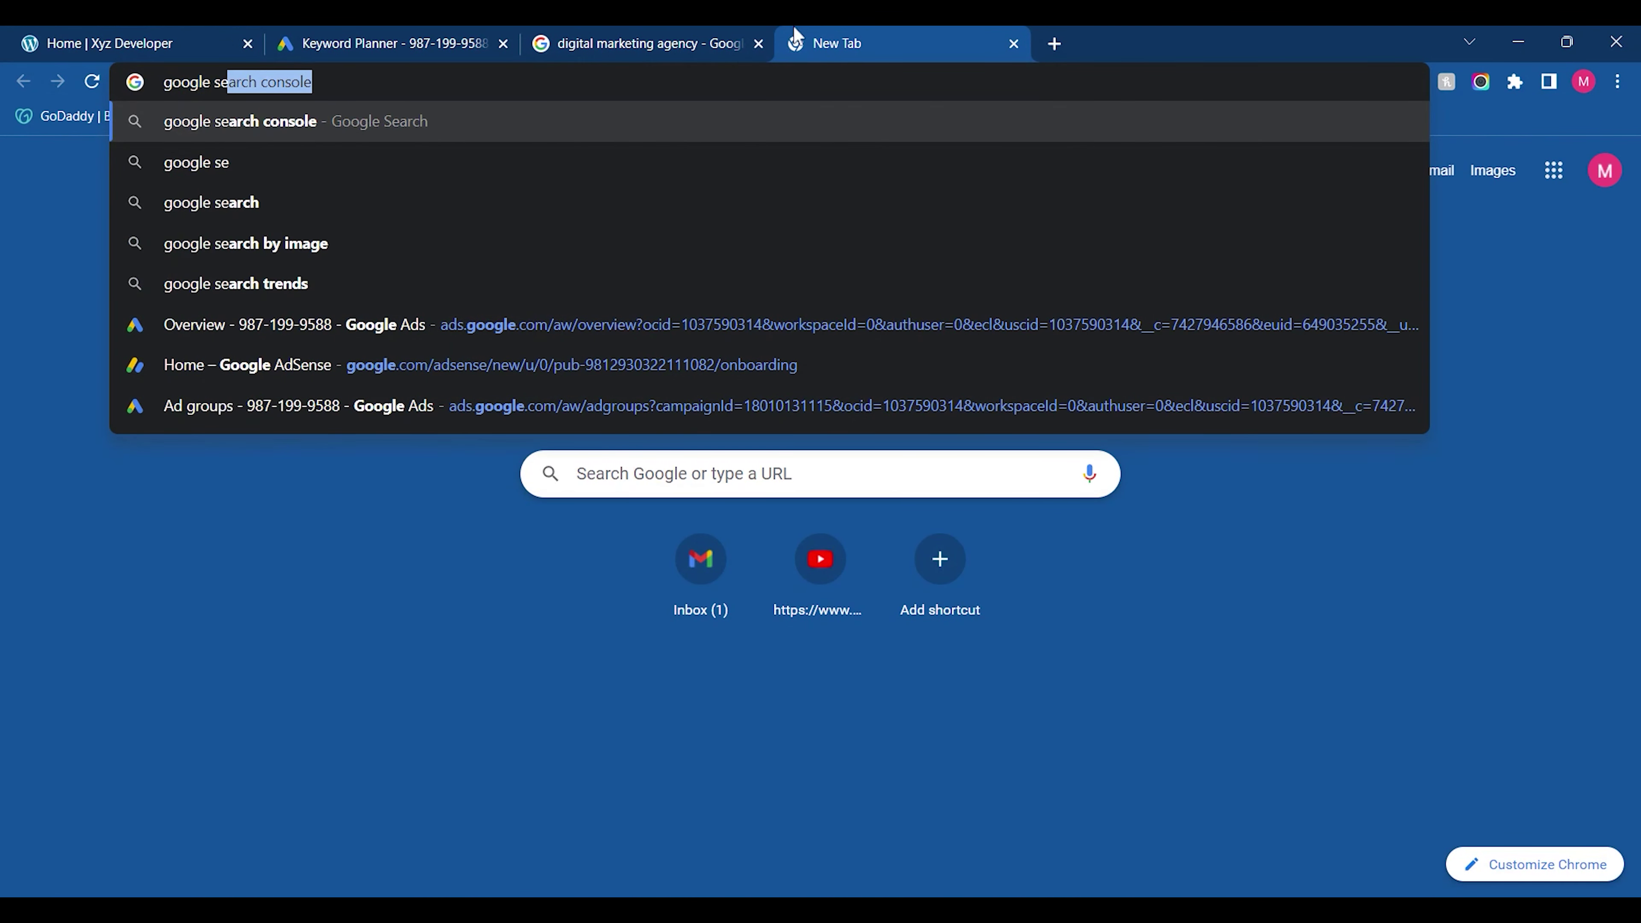
key("Return")
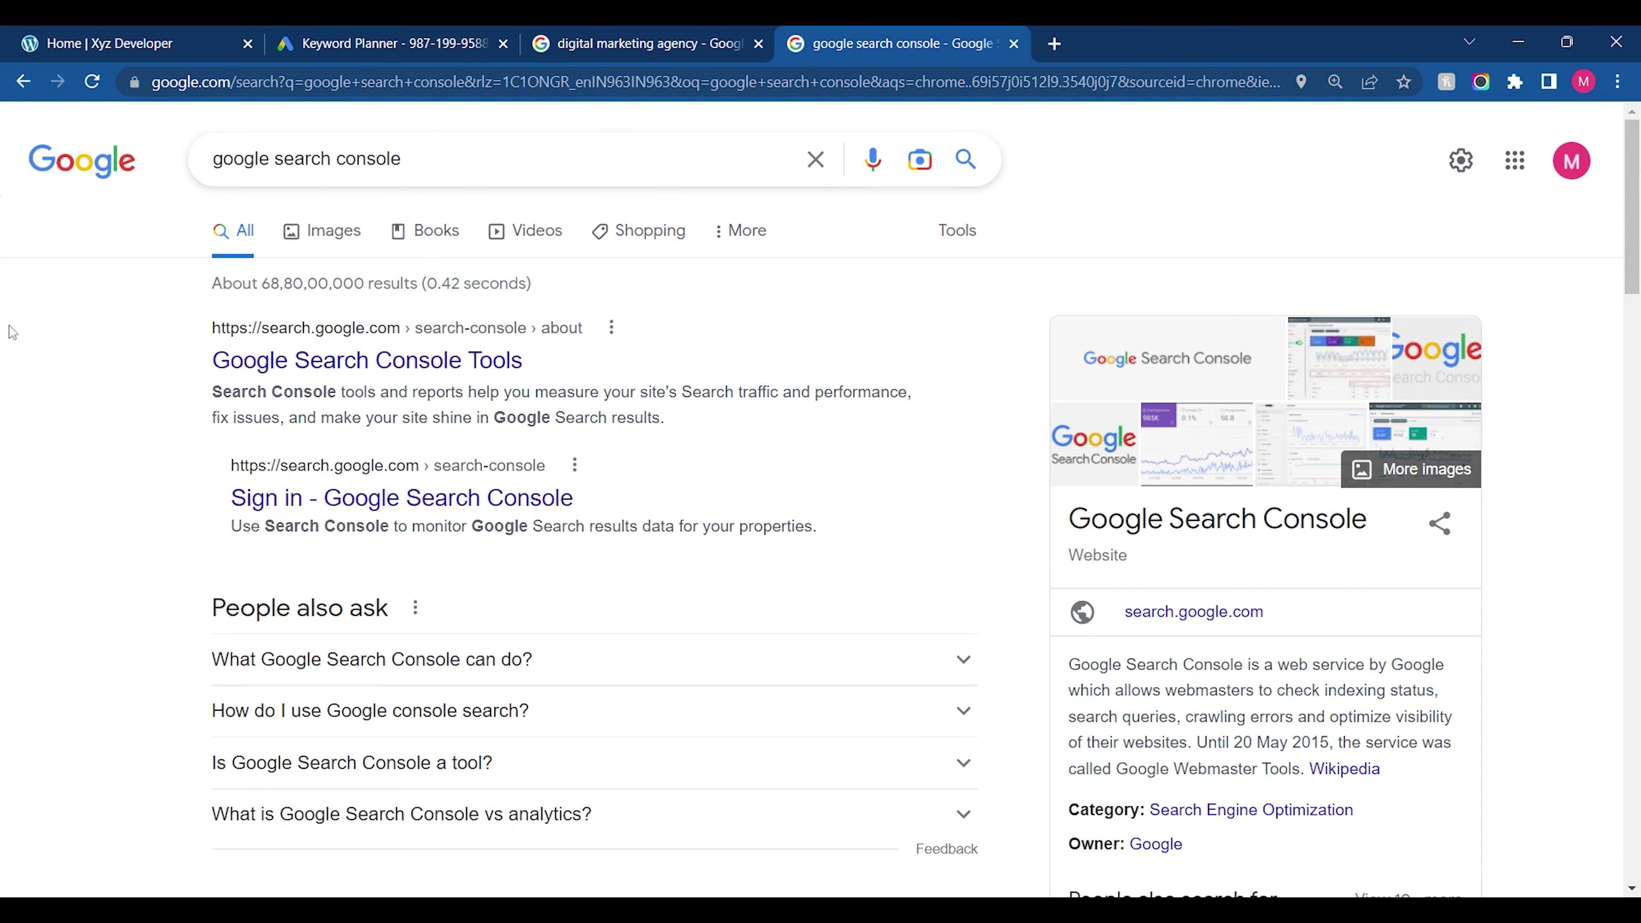
left_click(284, 375)
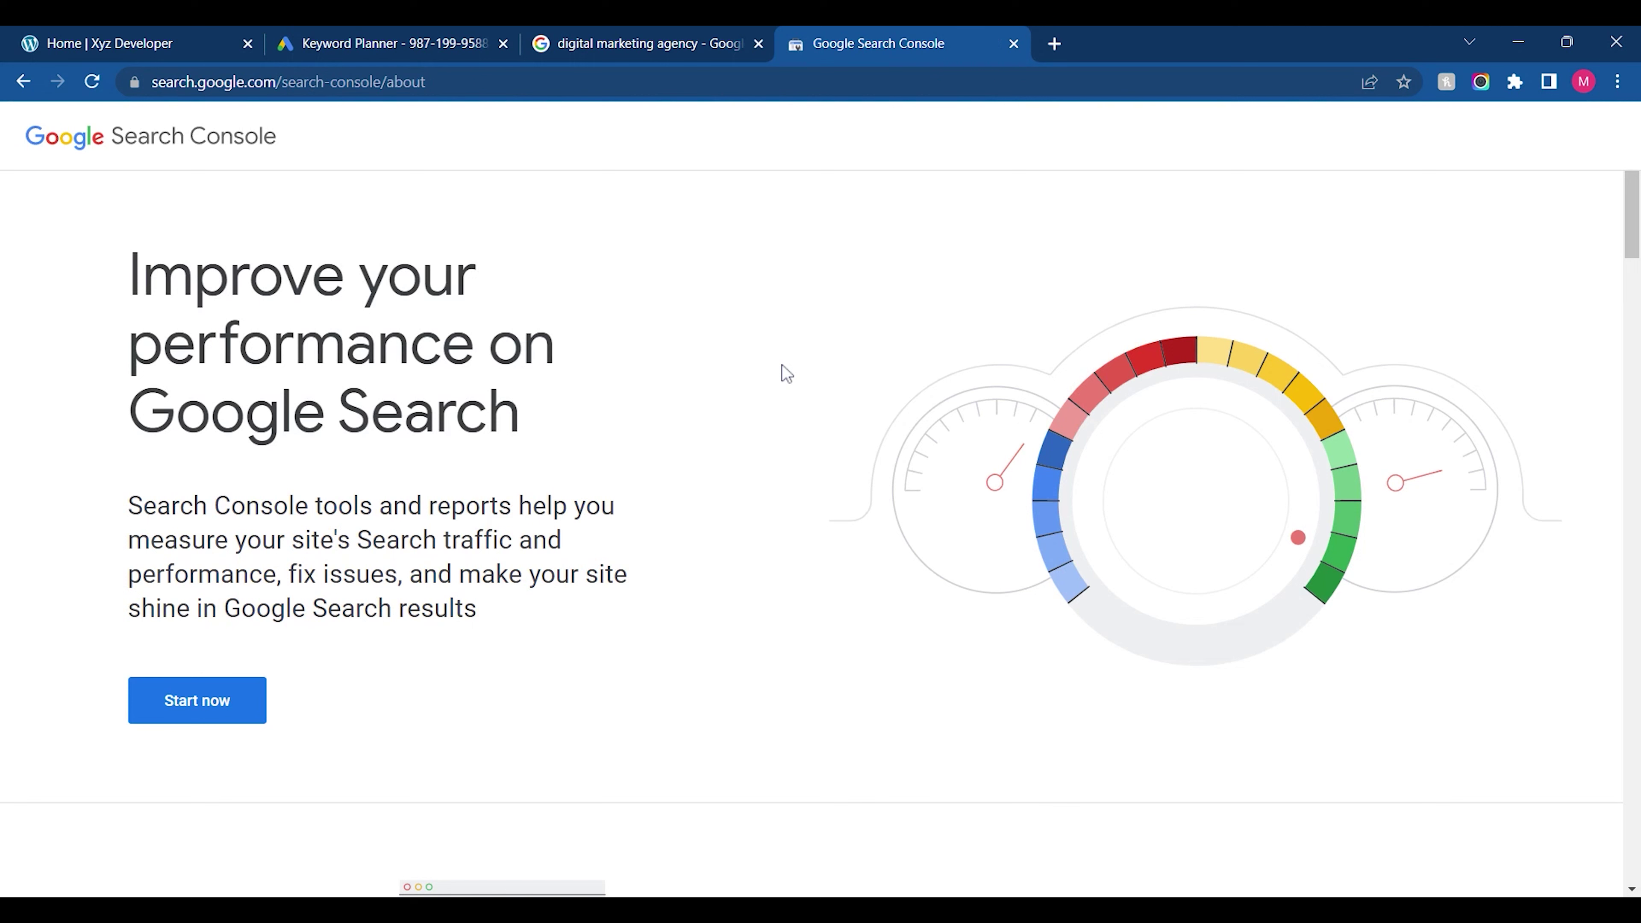
left_click(230, 703)
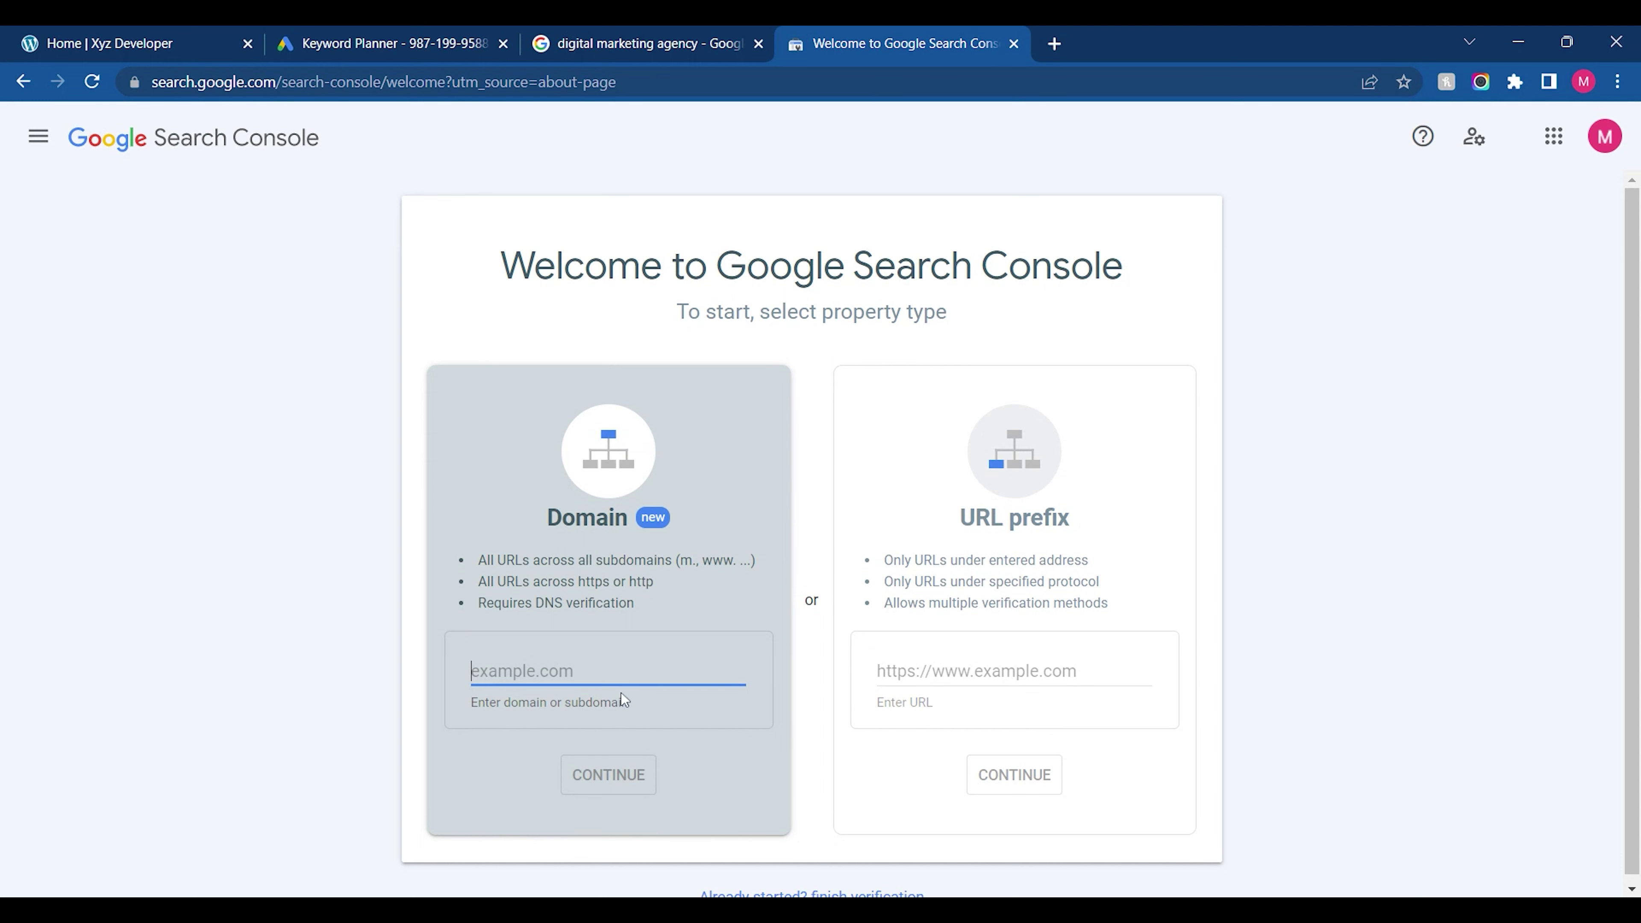
left_click(1007, 672)
left_click(93, 26)
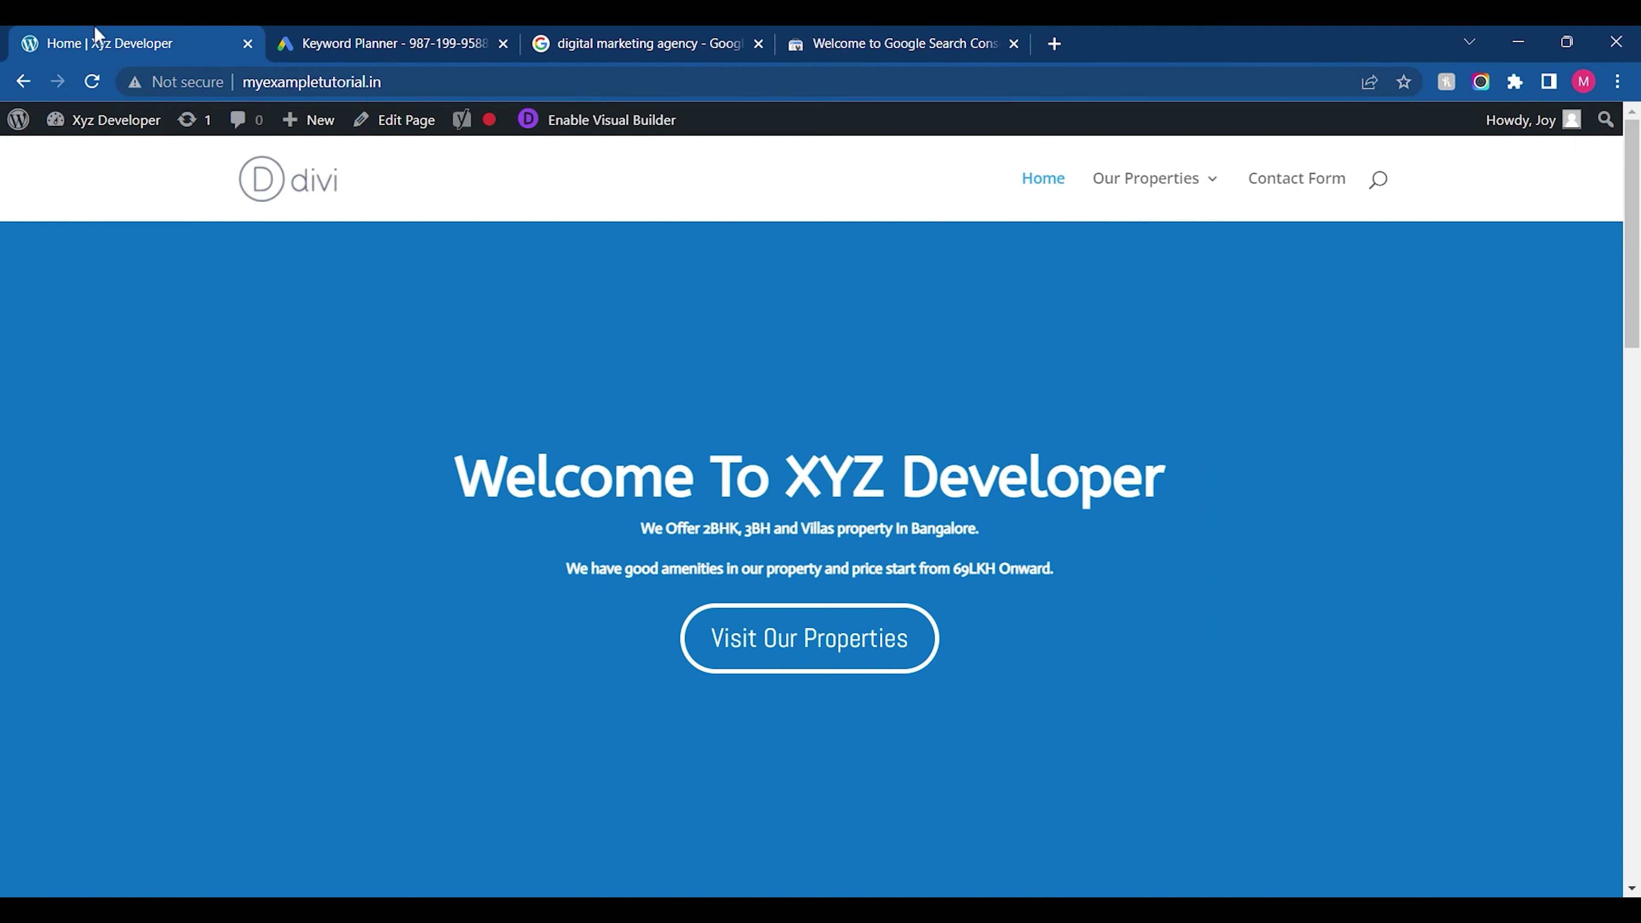
left_click(107, 120)
key("ctrl+Tab")
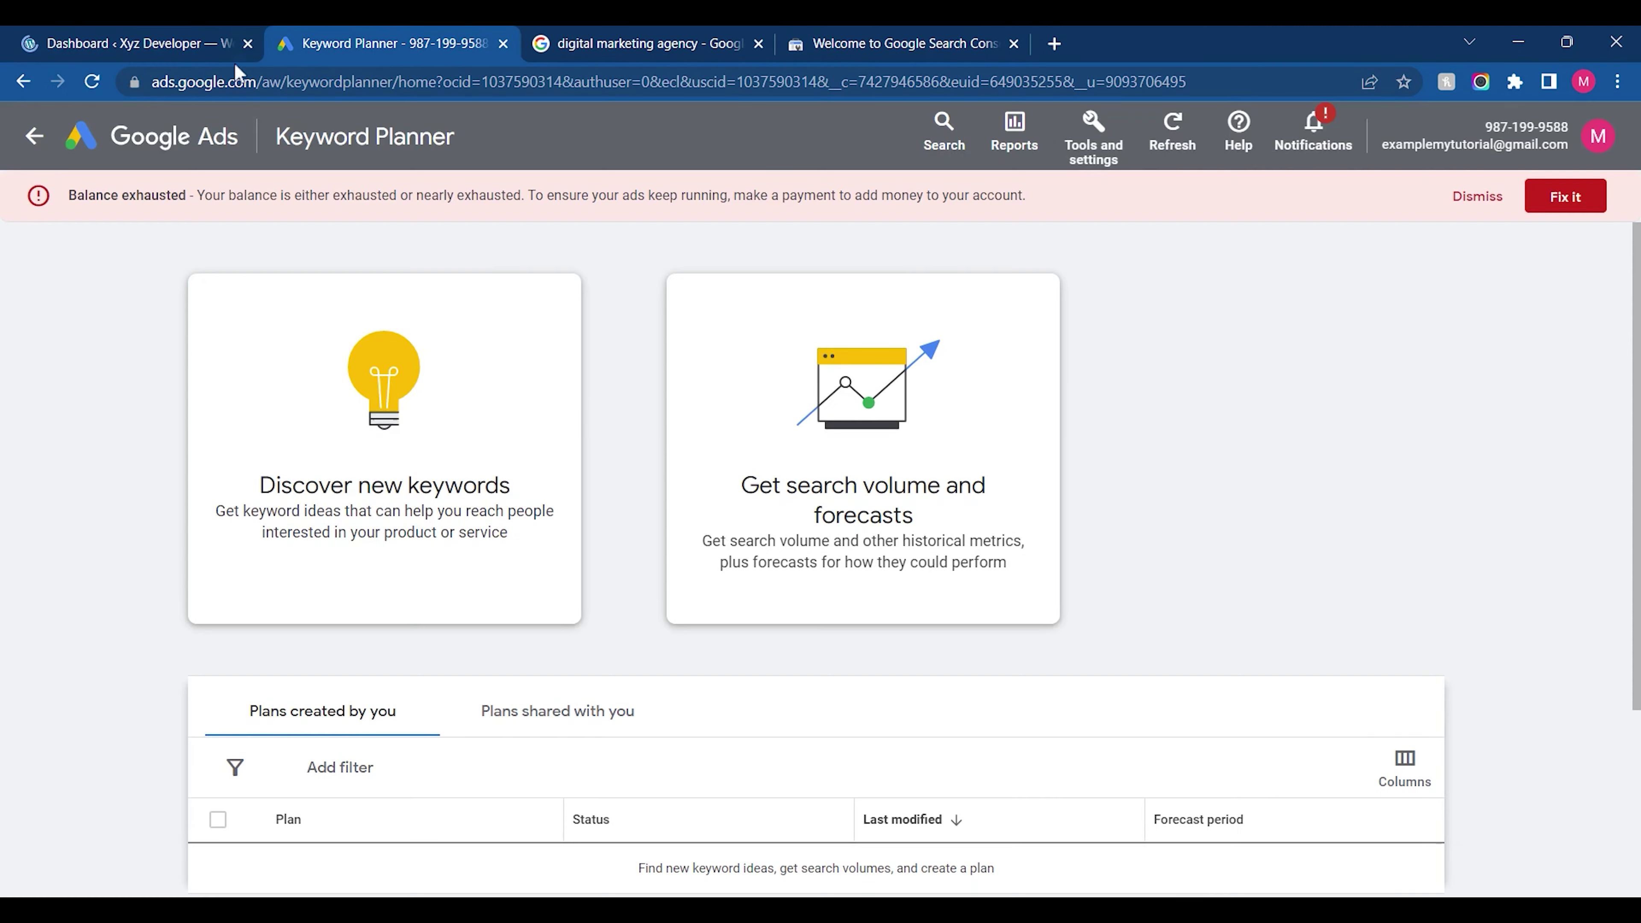
left_click(100, 51)
left_click(23, 82)
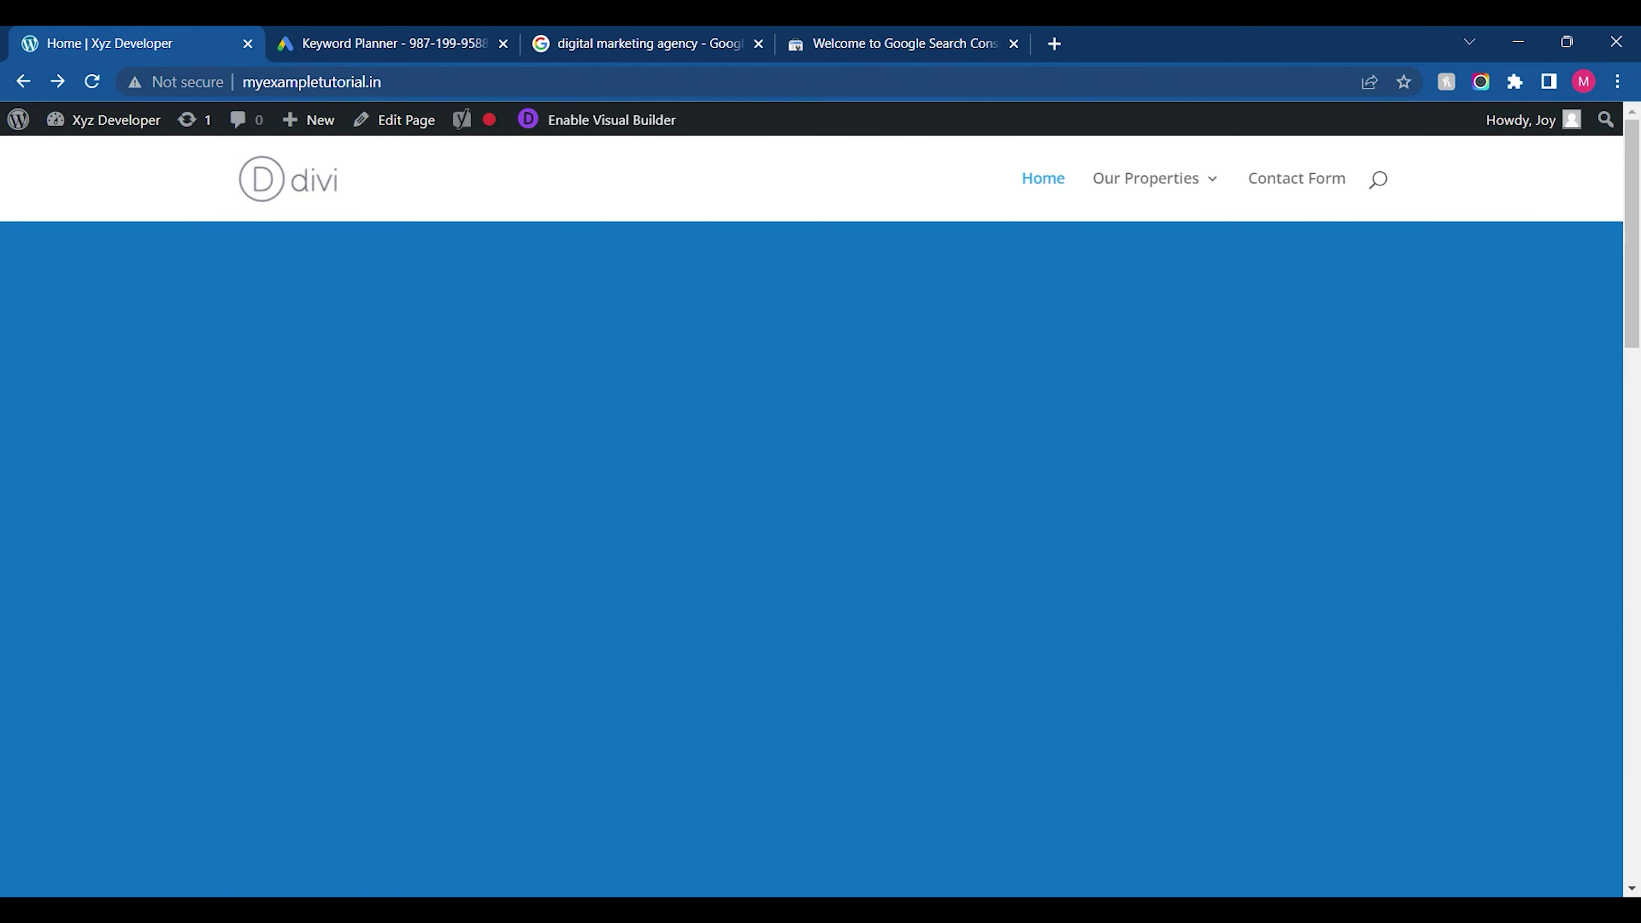
left_click(310, 82)
left_click(869, 33)
left_click(874, 667)
type("http://www.myexampletutorial.in/")
left_click(995, 771)
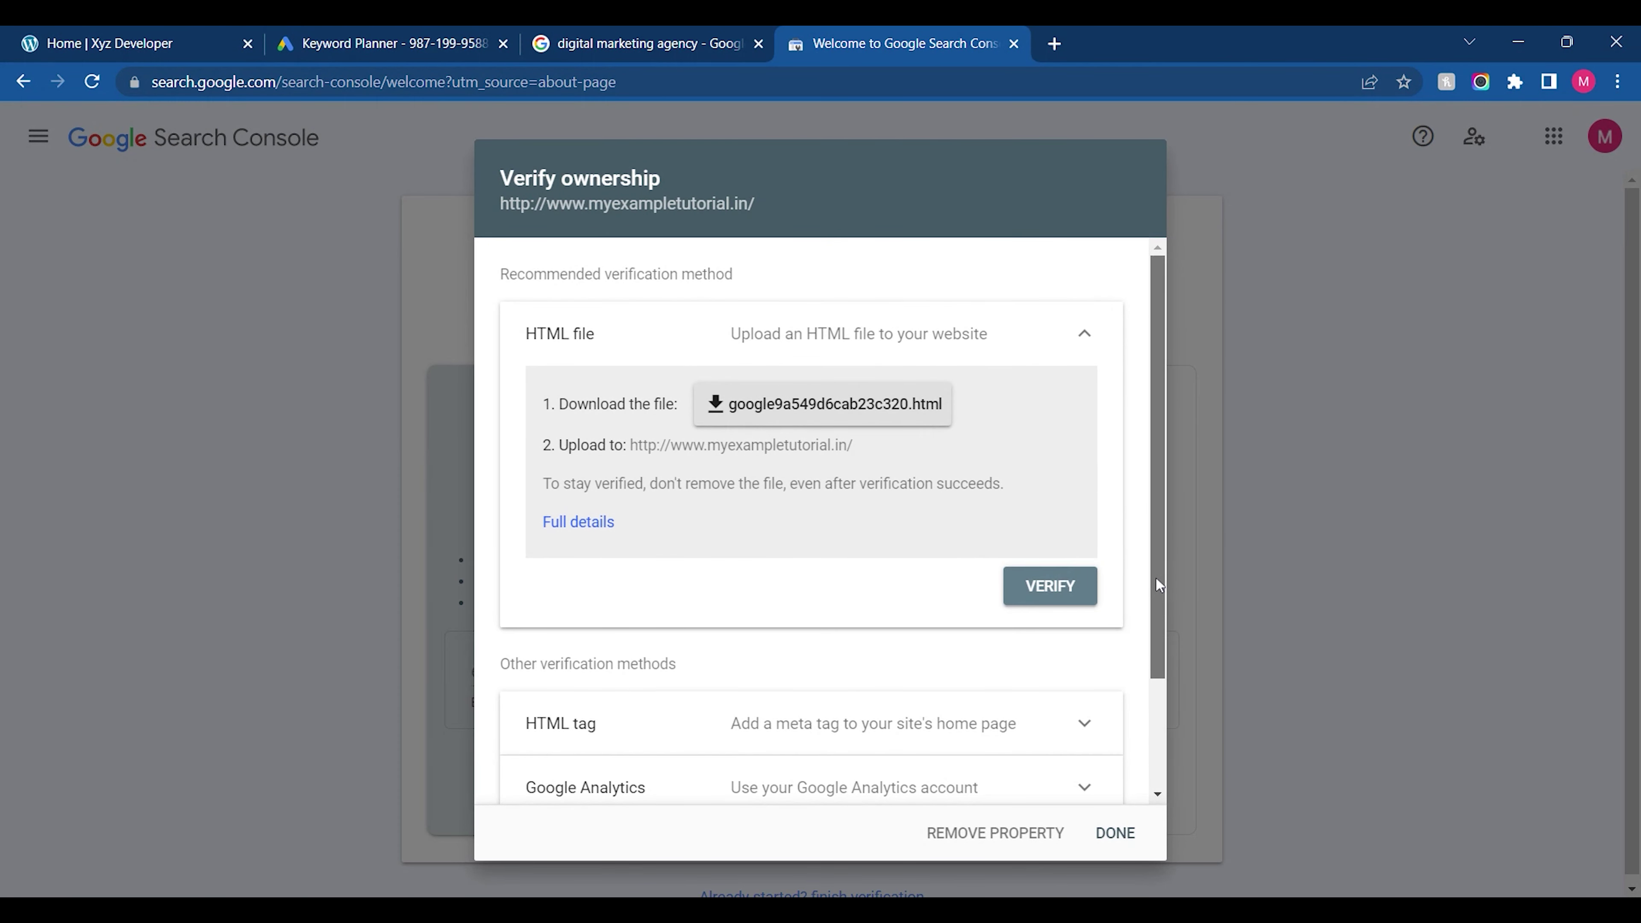
Look through the ownership verification methods, expand the HTML tag method and copy its meta tag
left_click_drag(1157, 578, 1166, 680)
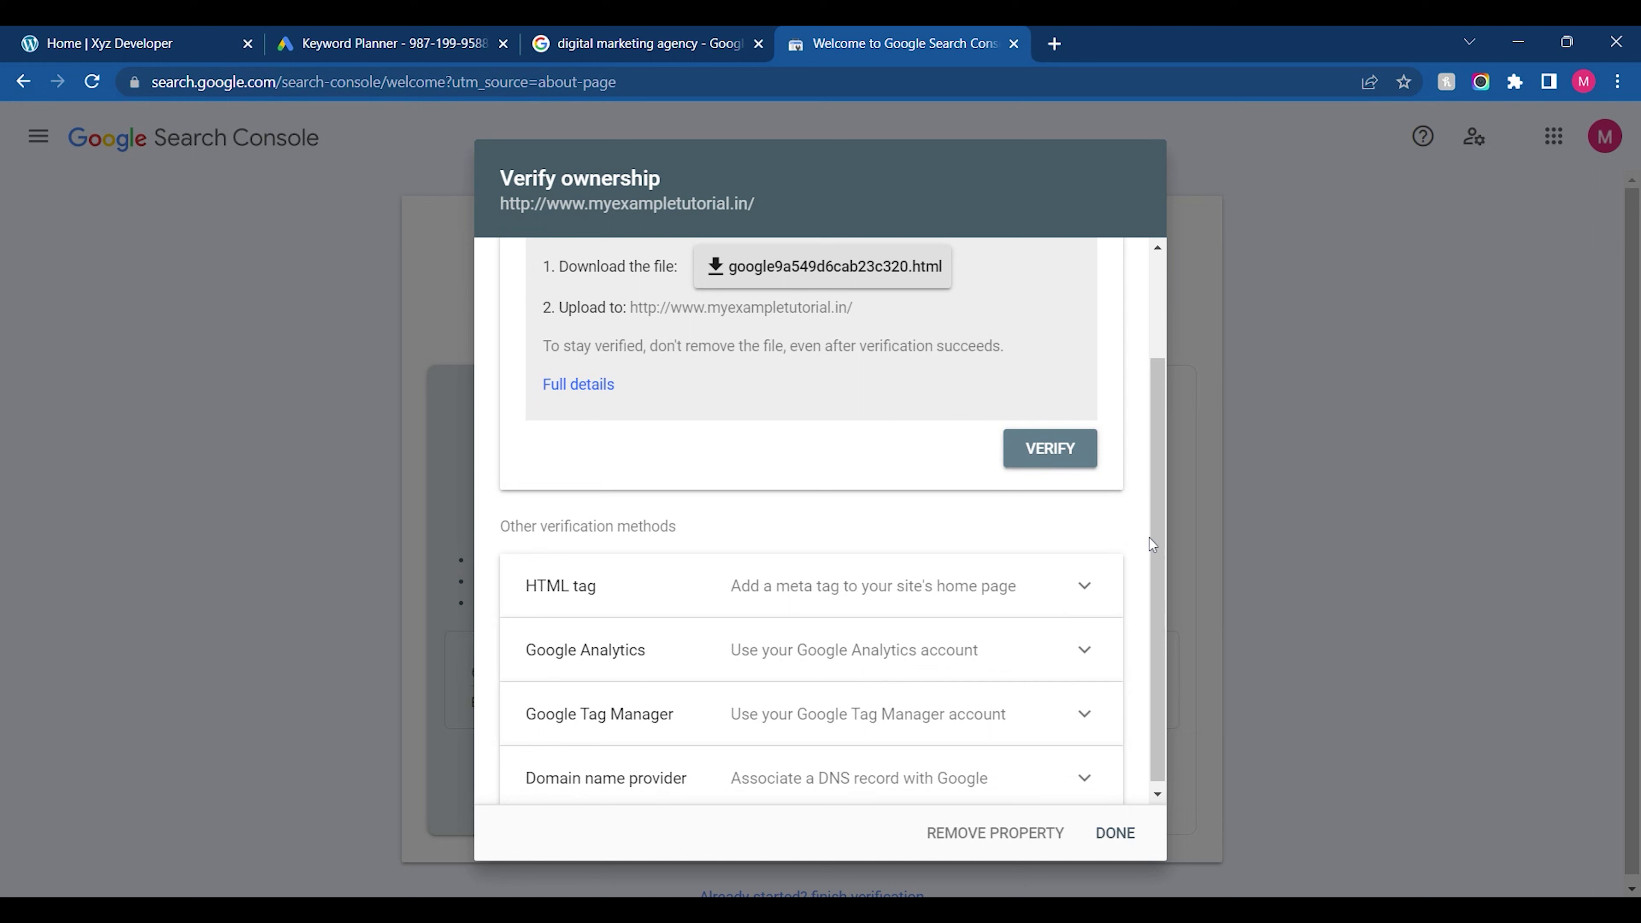
left_click_drag(1154, 537, 1170, 369)
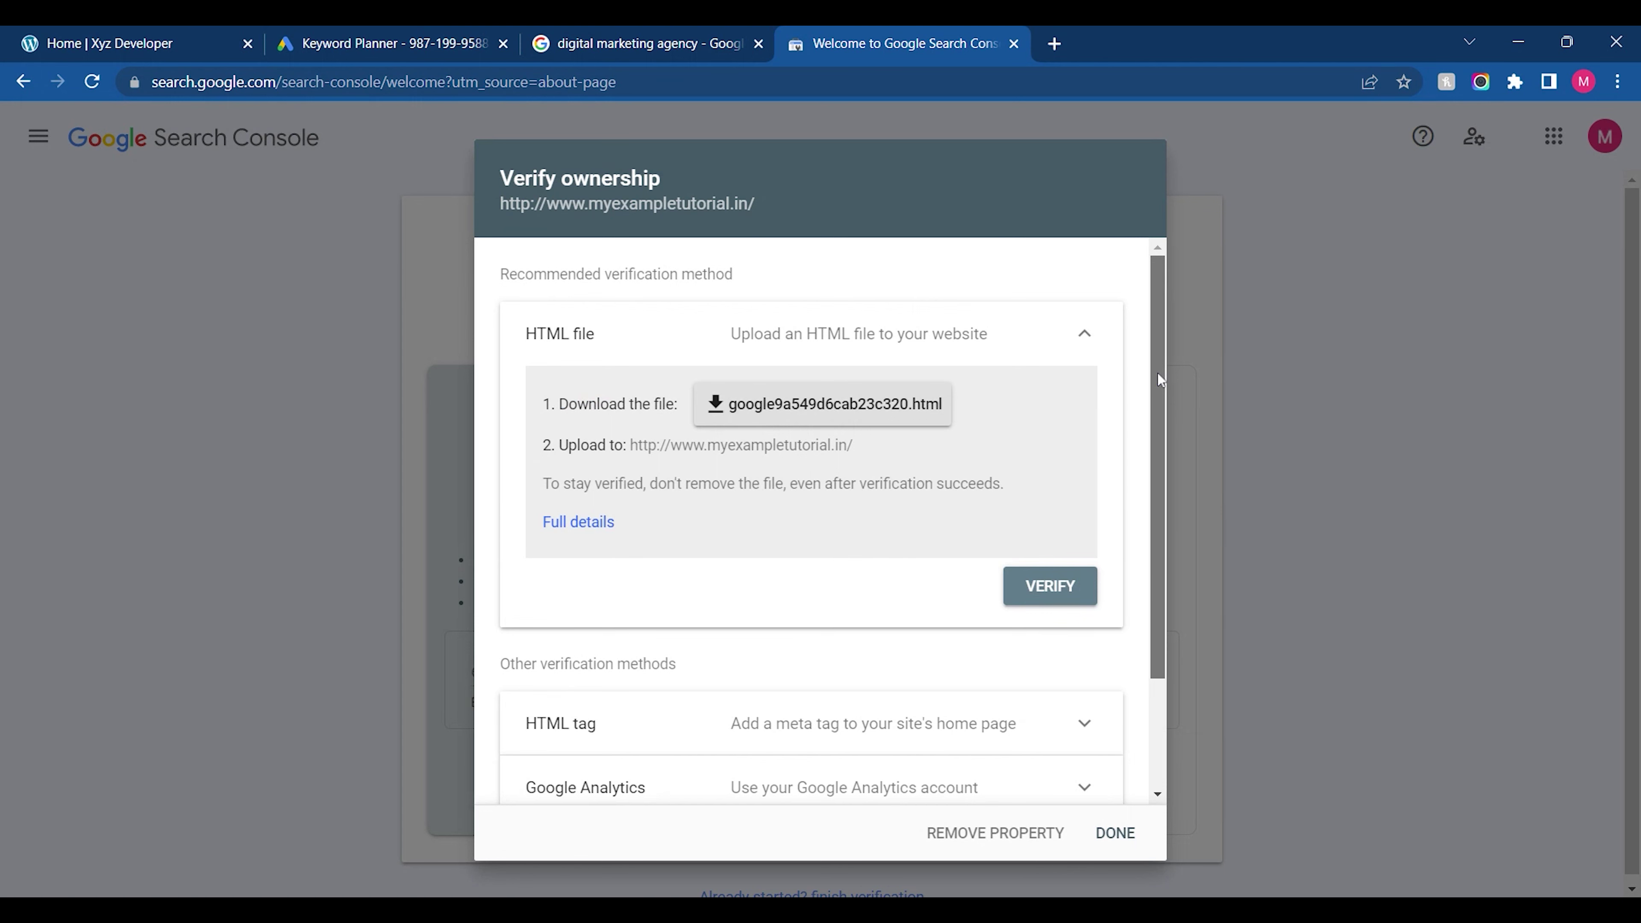
left_click_drag(1157, 374, 1157, 490)
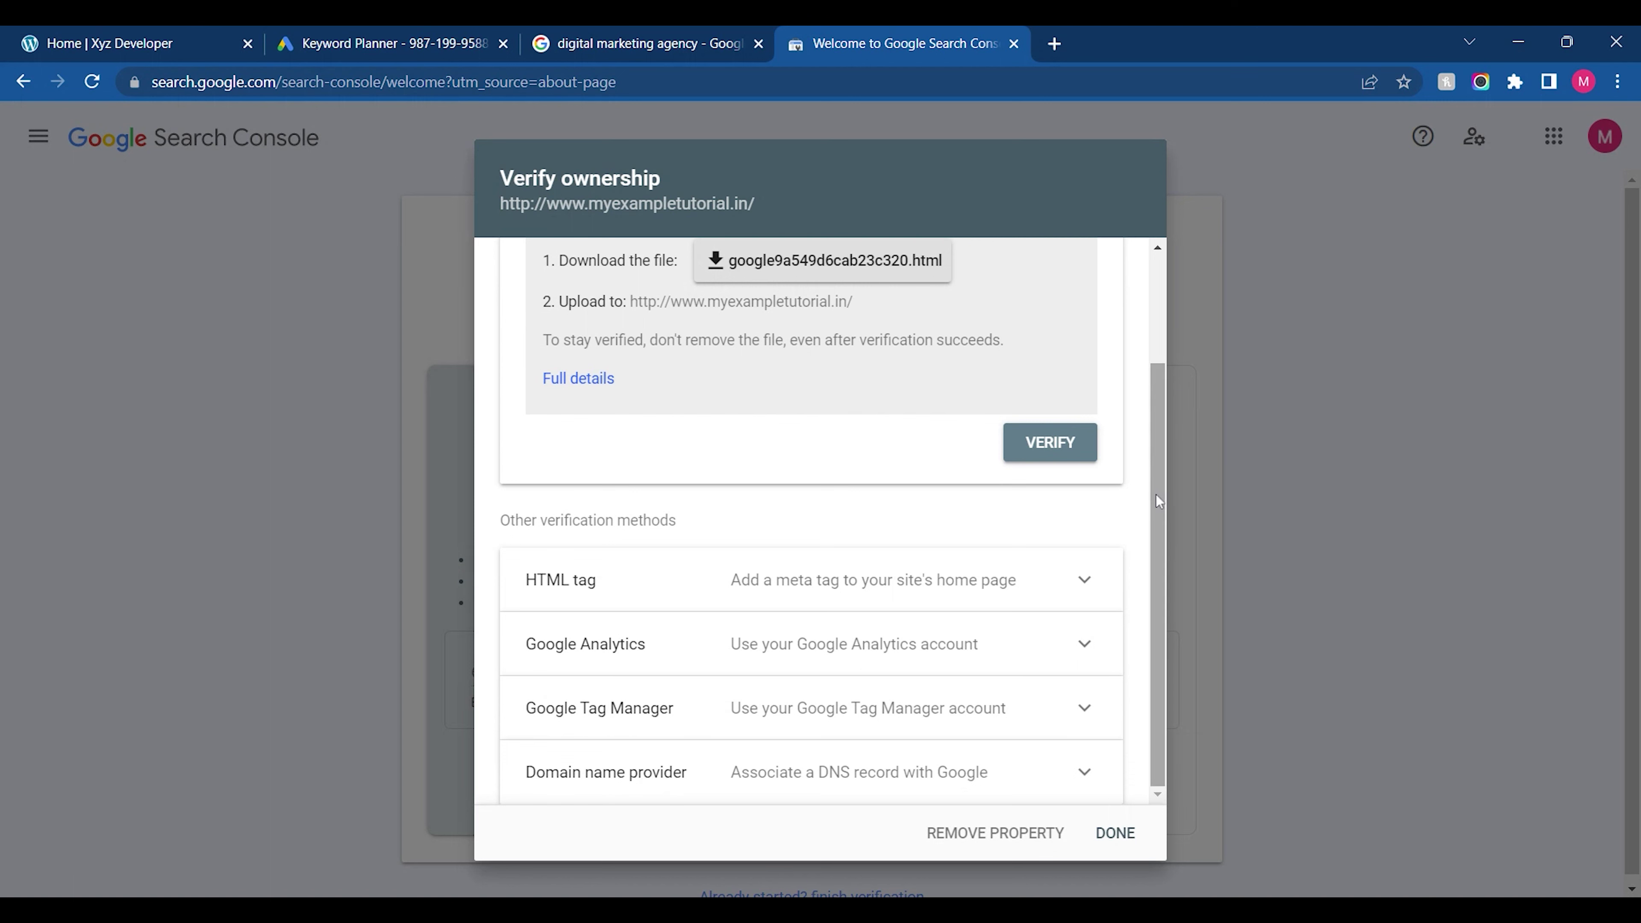
left_click(925, 579)
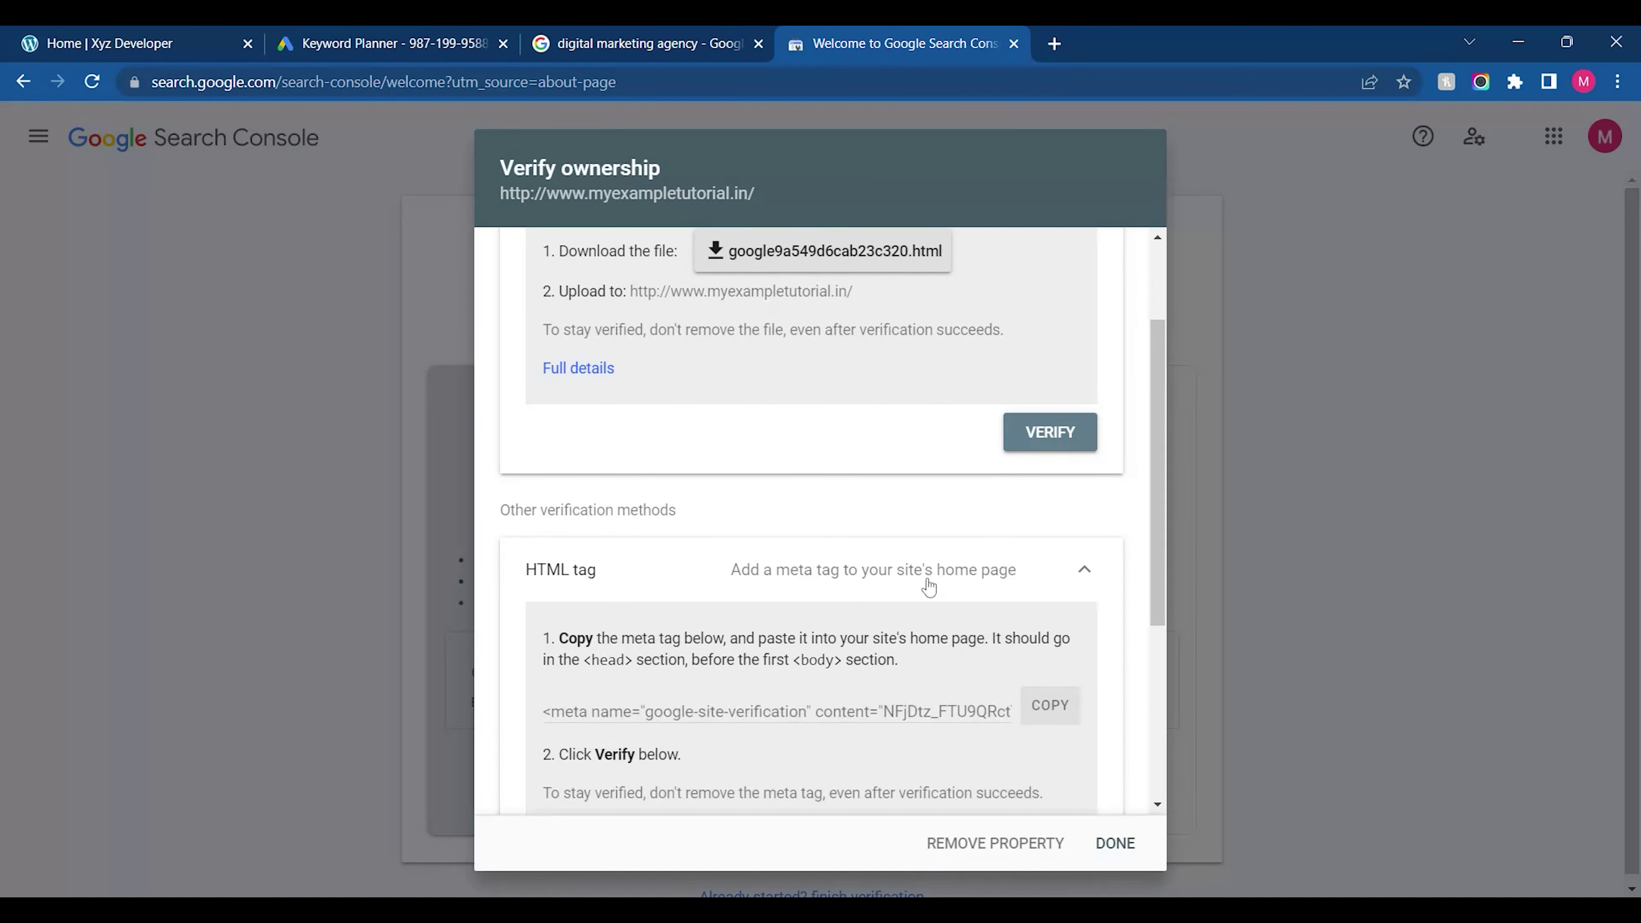
left_click_drag(1155, 532, 1151, 605)
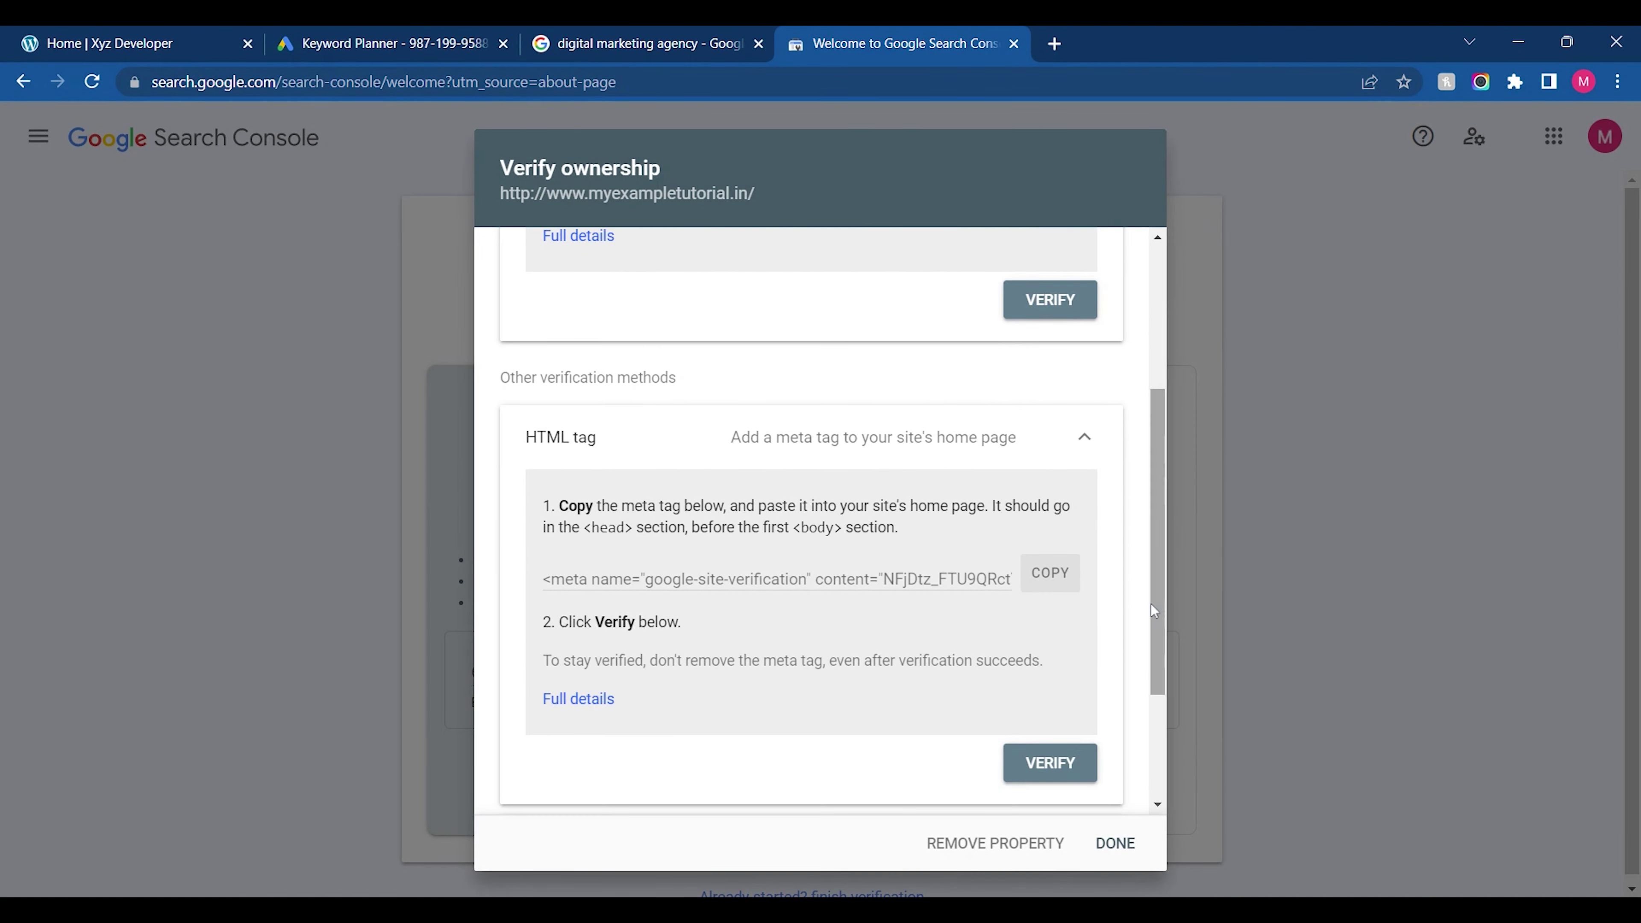
left_click(1050, 573)
Switch back to the WordPress site's admin dashboard and go through the installed plugins to the page for adding new plugins
left_click(162, 29)
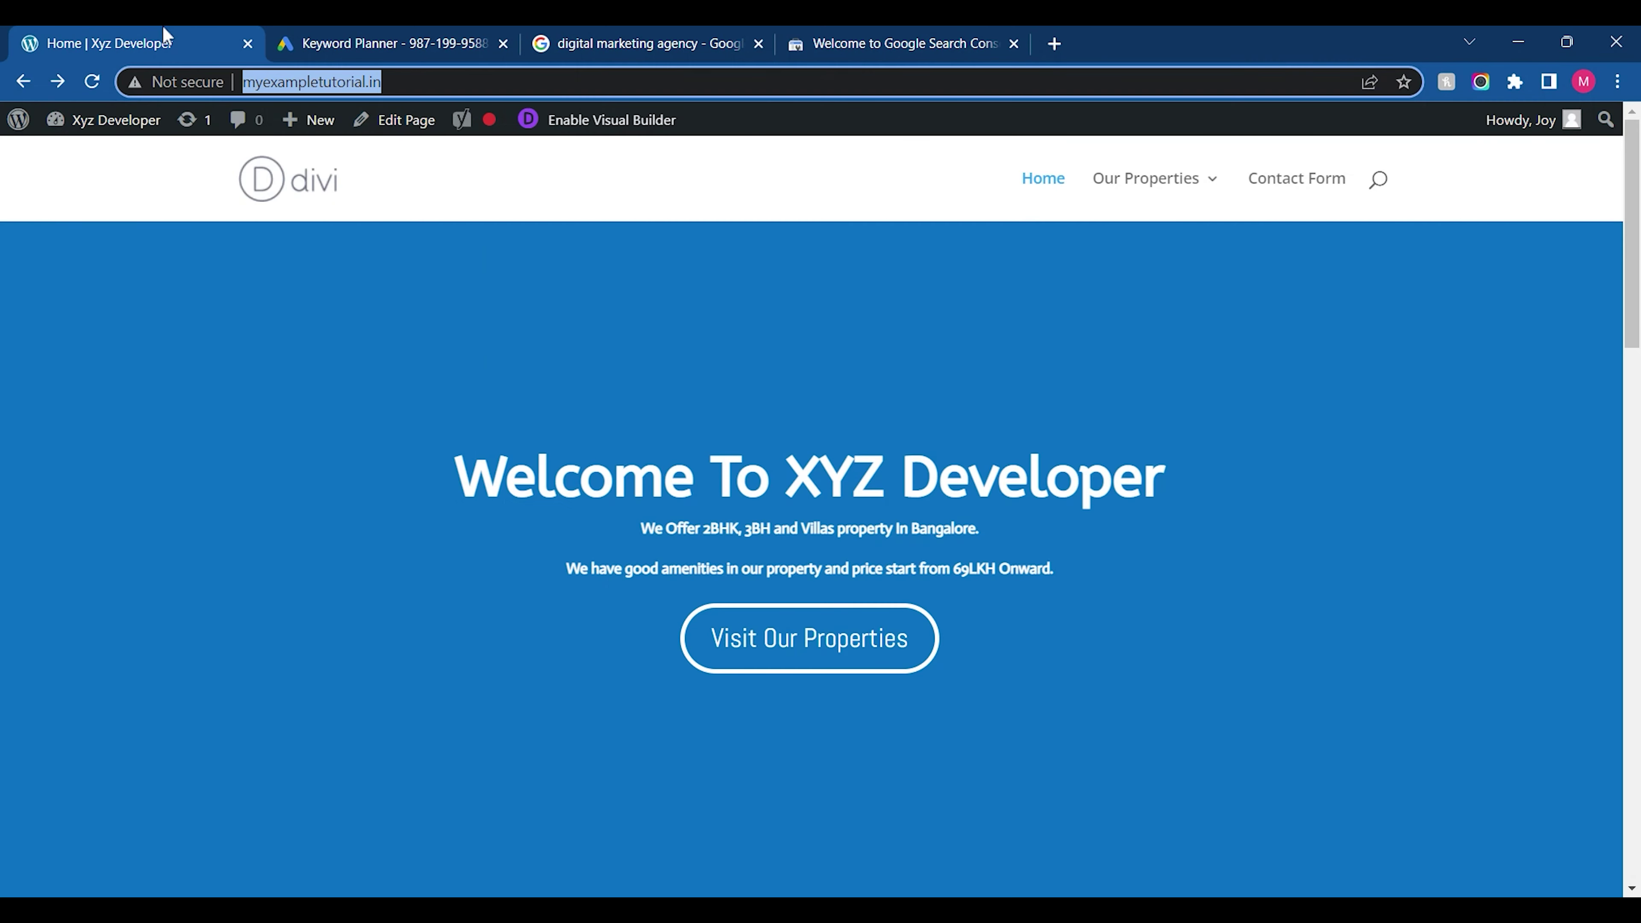
left_click(73, 154)
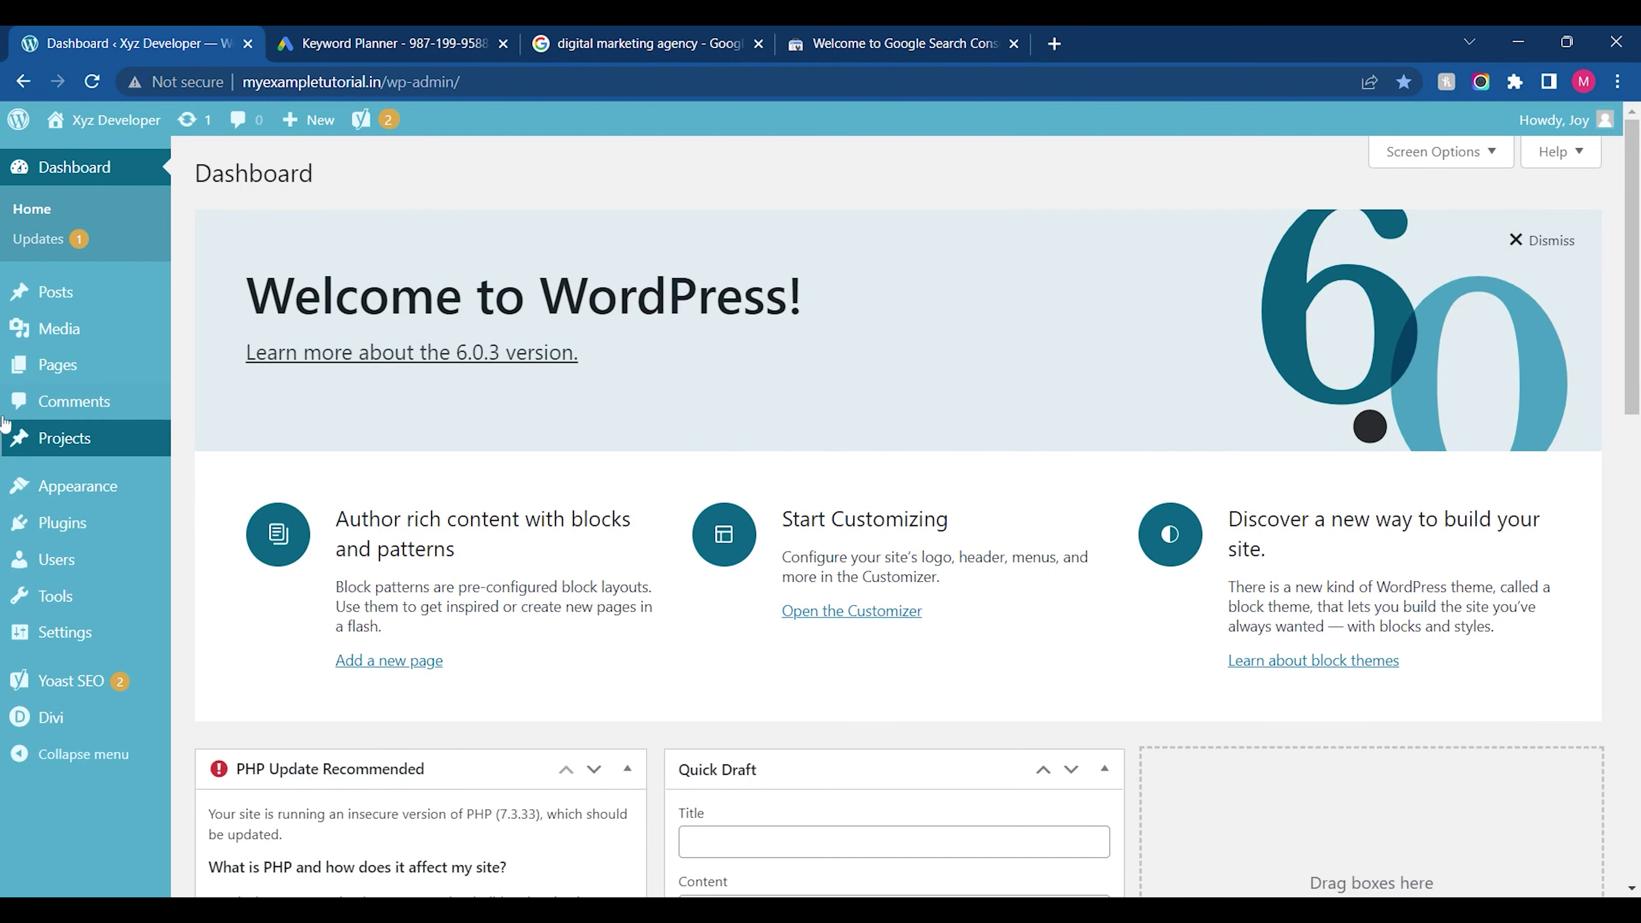
mouse_move(75, 491)
mouse_move(66, 524)
left_click(192, 535)
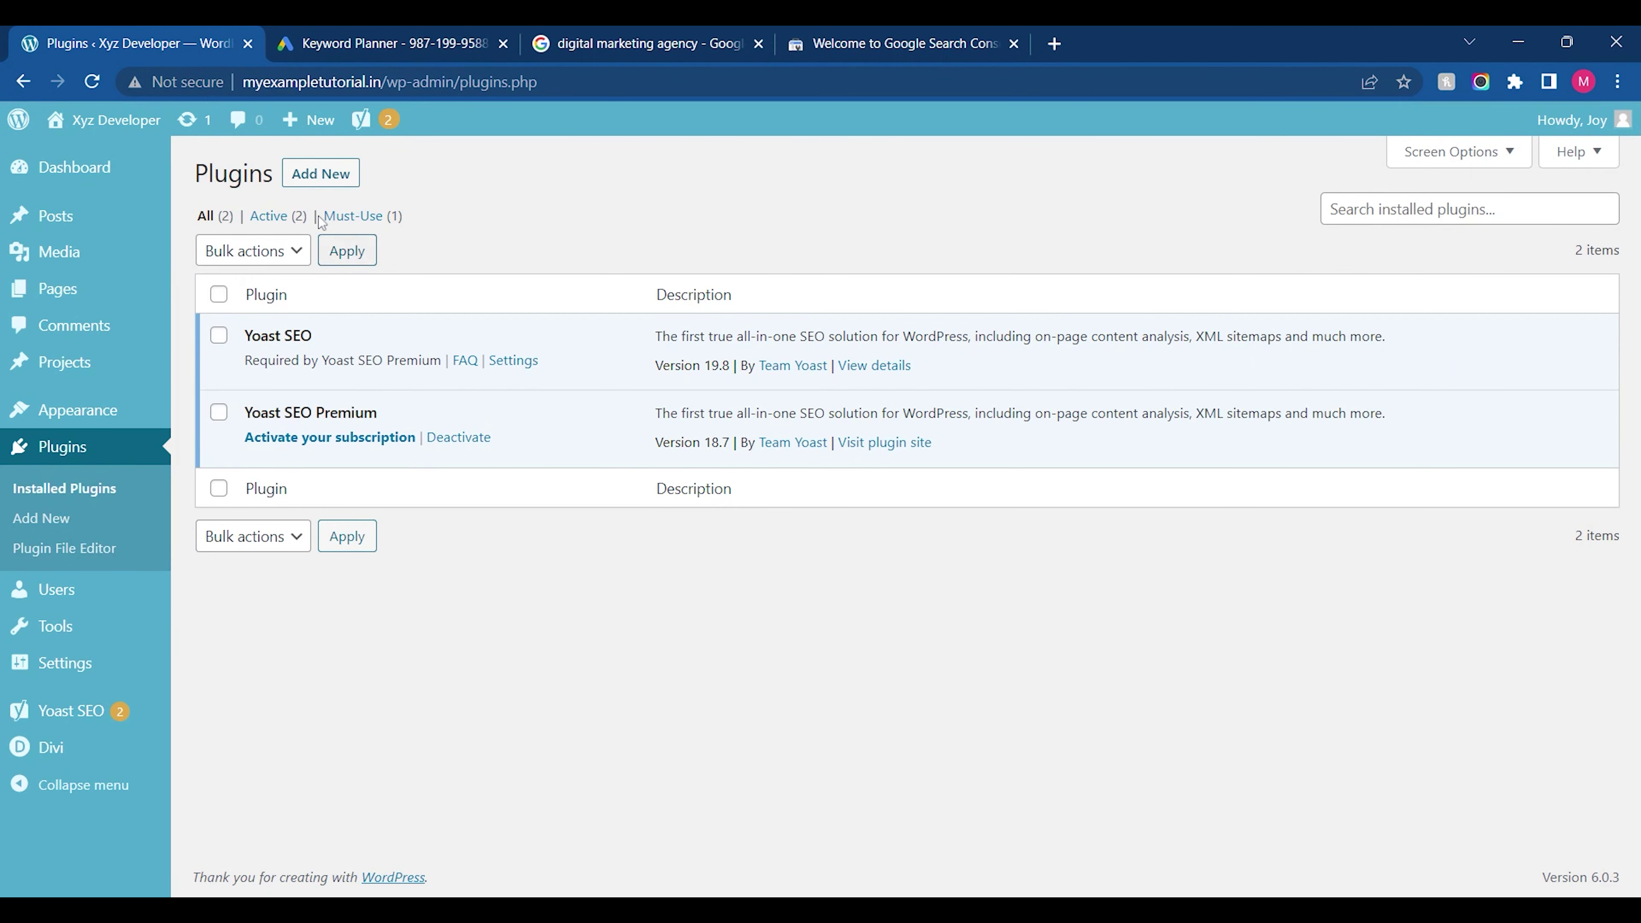
left_click(321, 183)
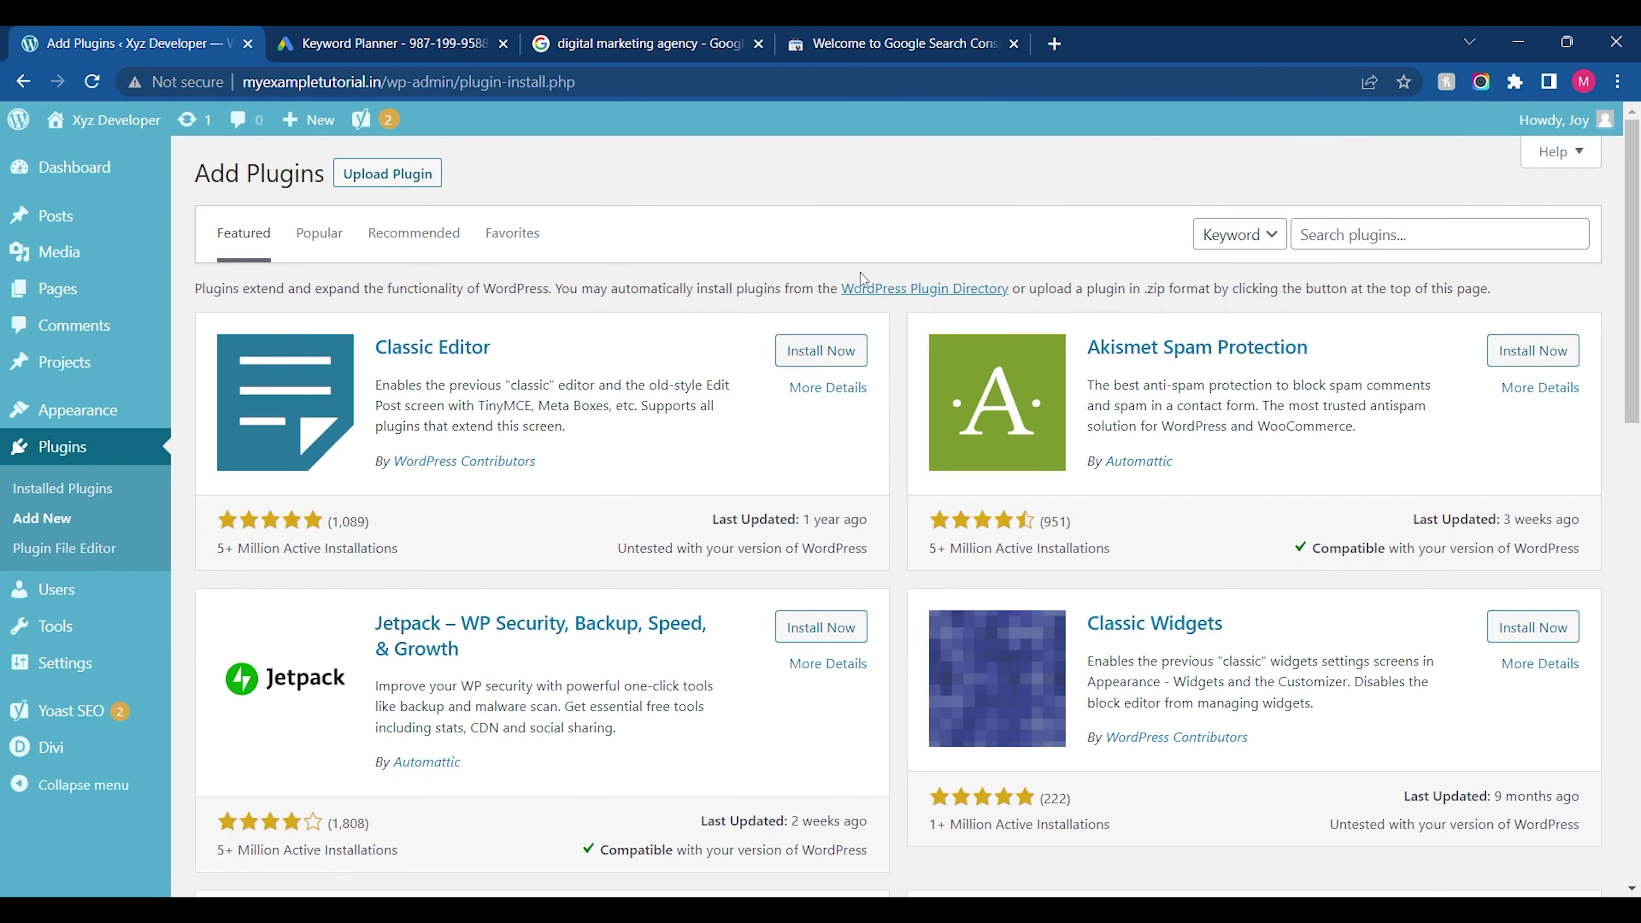
Search the plugin directory for "insert", and install and activate the WPCode – Insert Headers and Footers plugin
left_click(1356, 235)
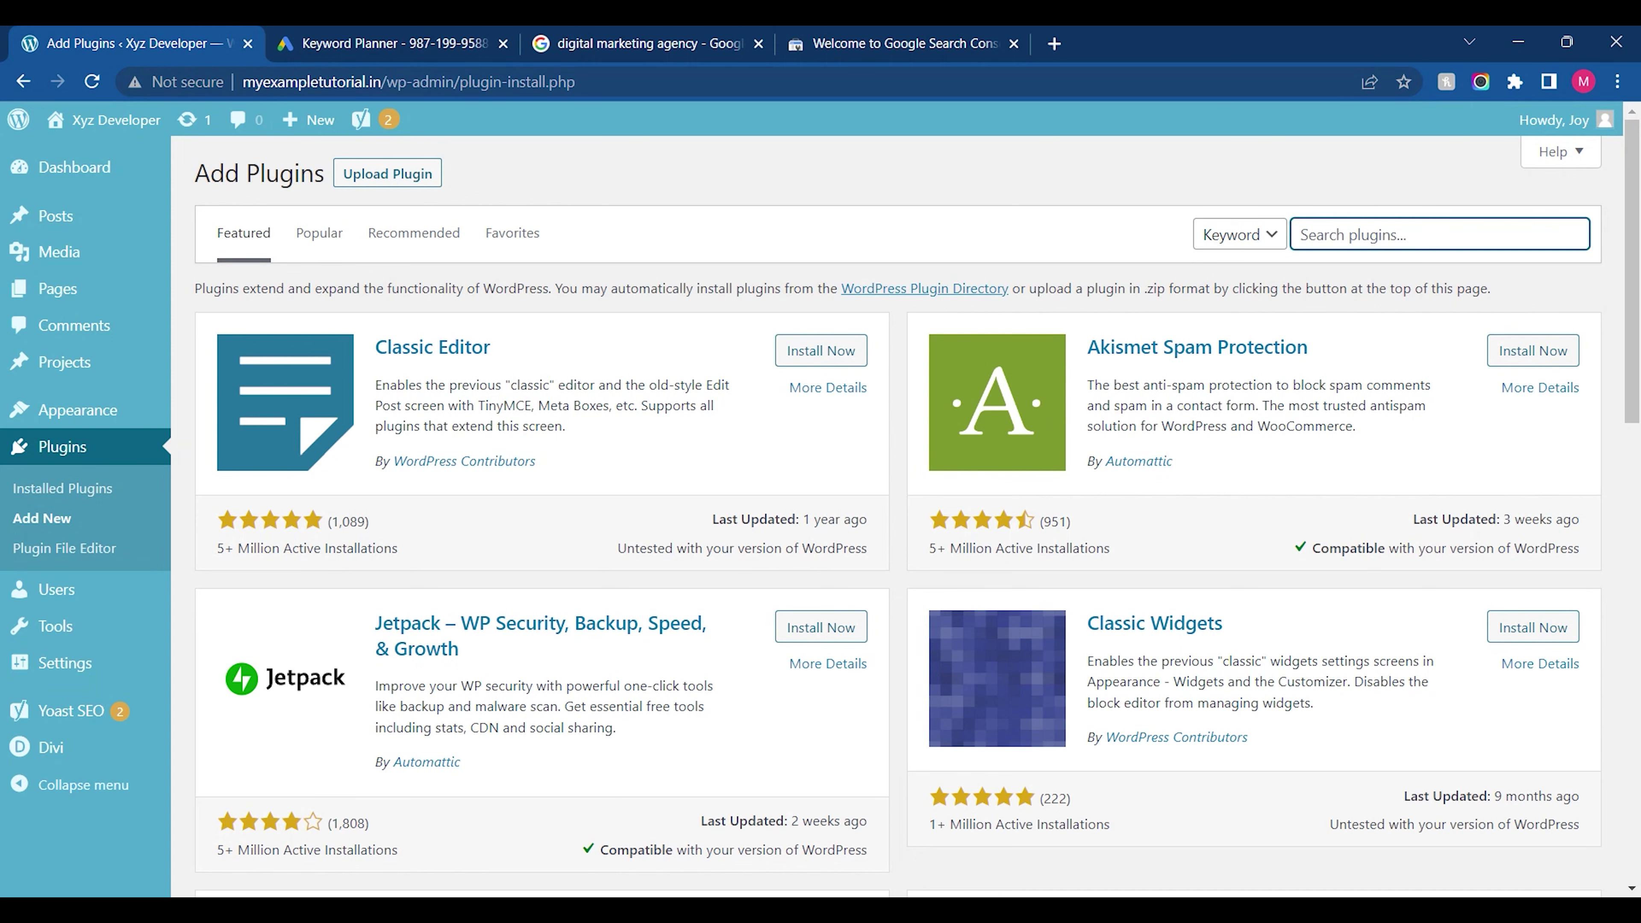
type("insert")
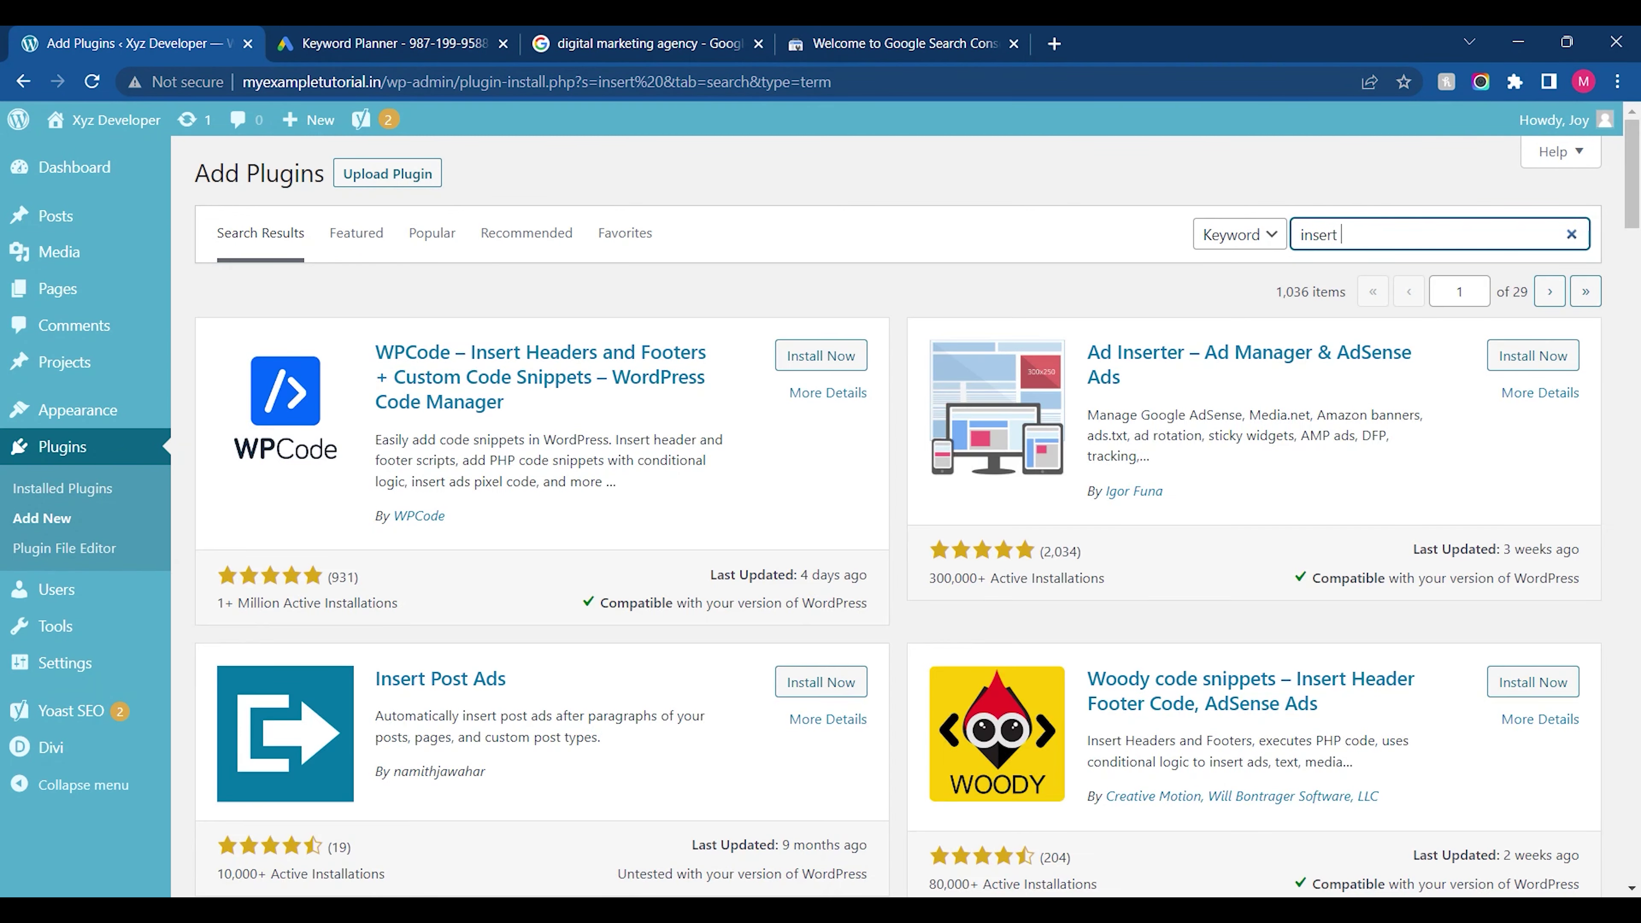
left_click(836, 357)
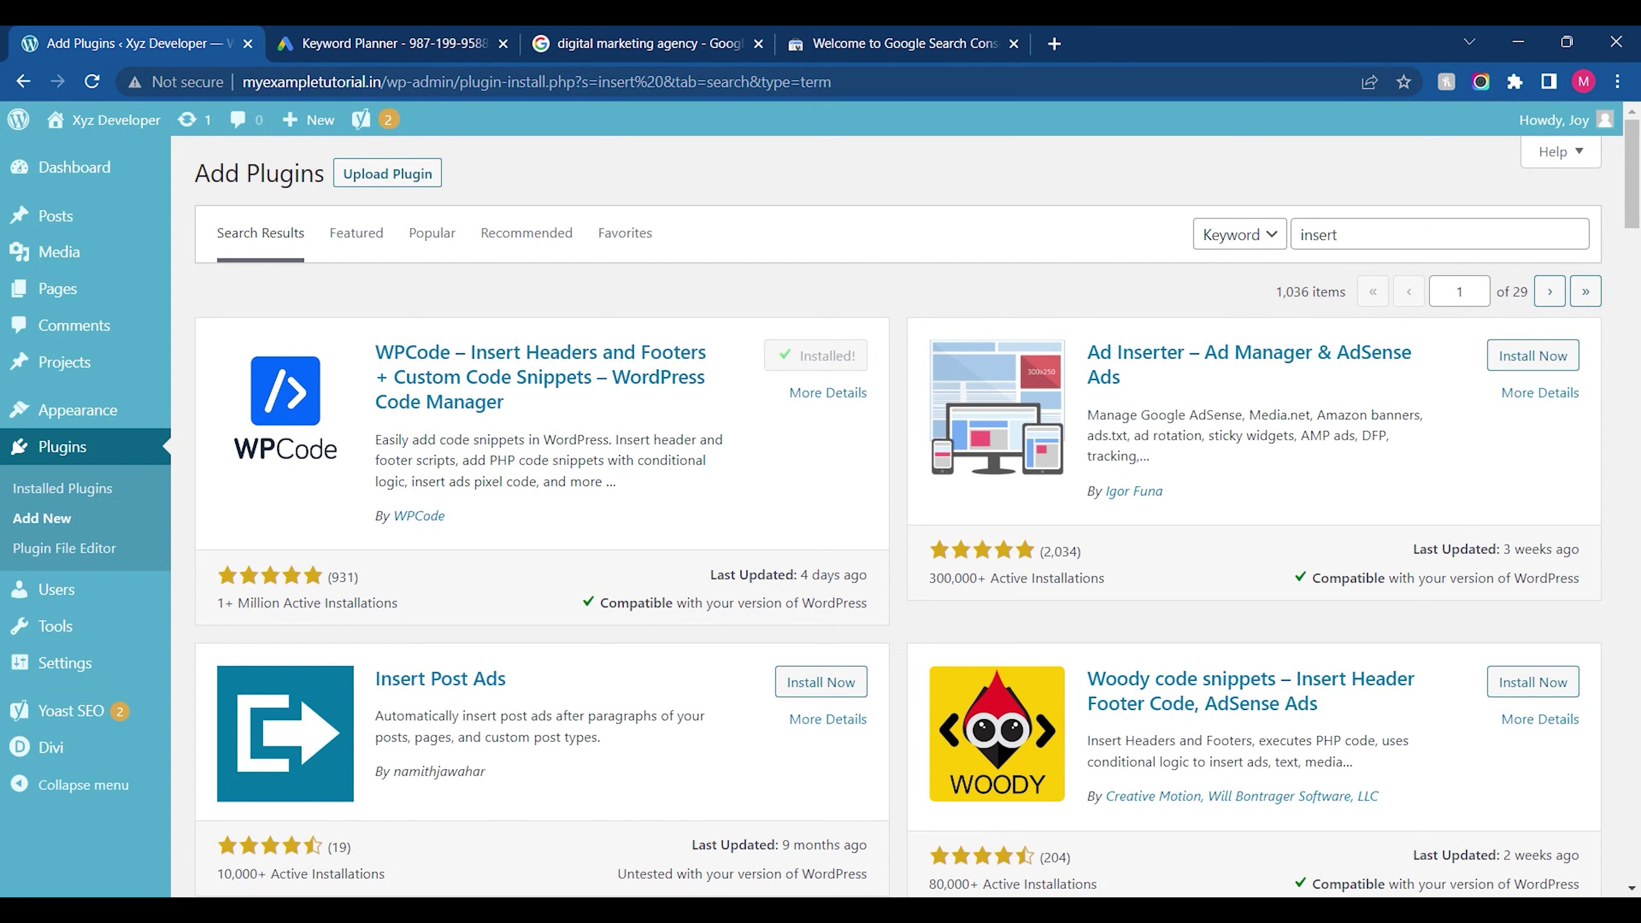
left_click(835, 358)
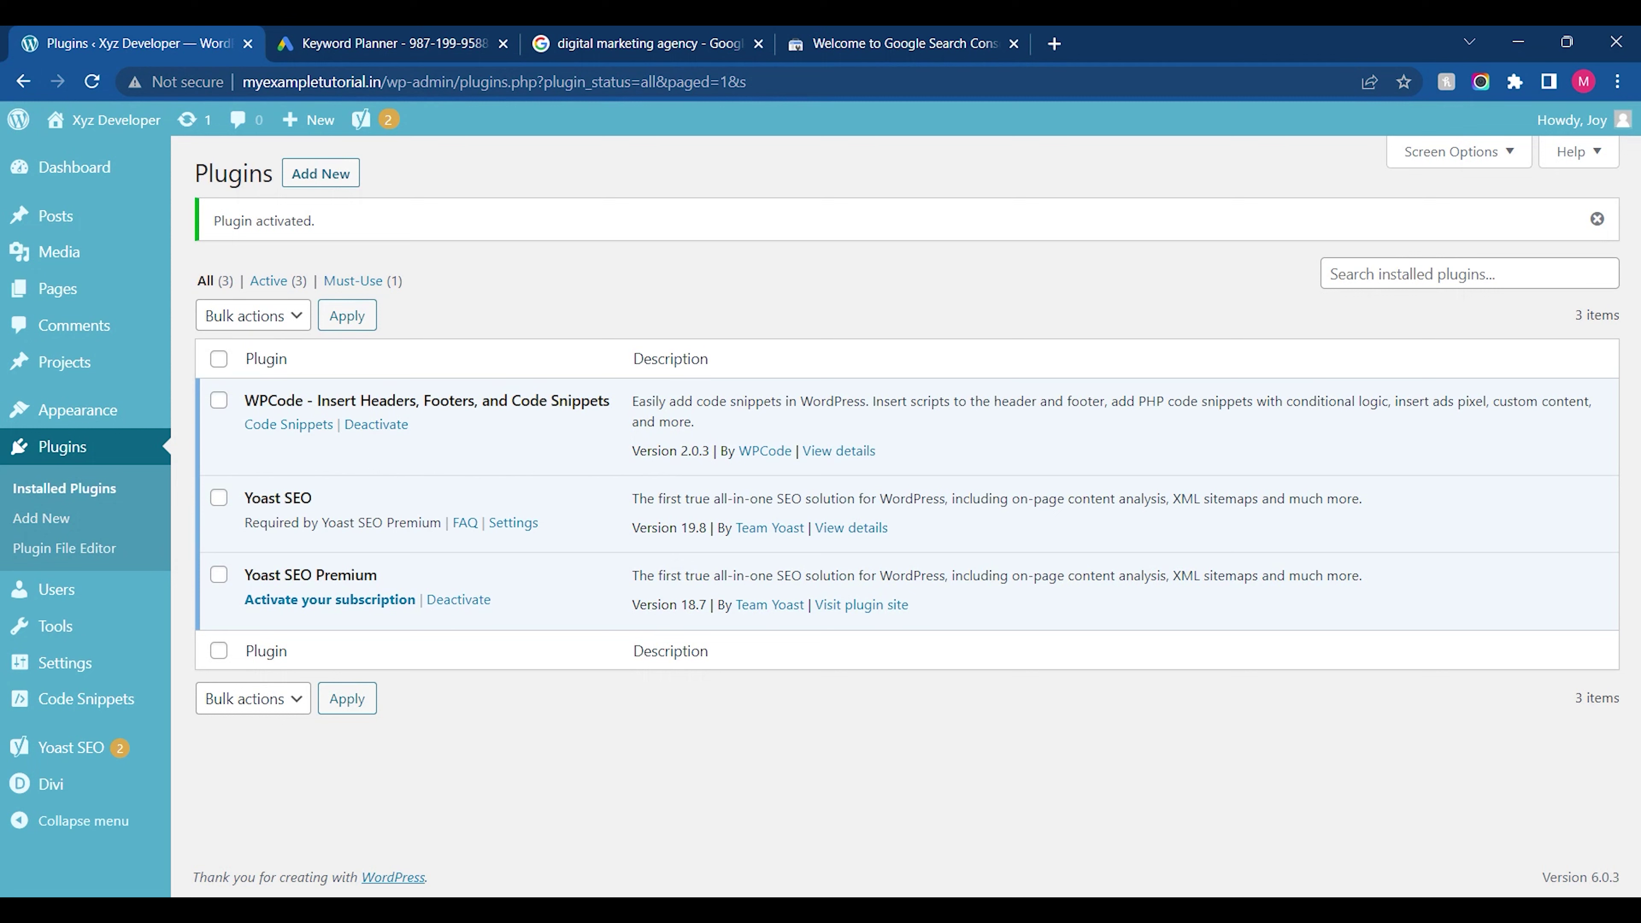
Add the copied Google site verification meta tag to the Header section of WPCode's Global Header and Footer settings and save the changes
mouse_move(97, 699)
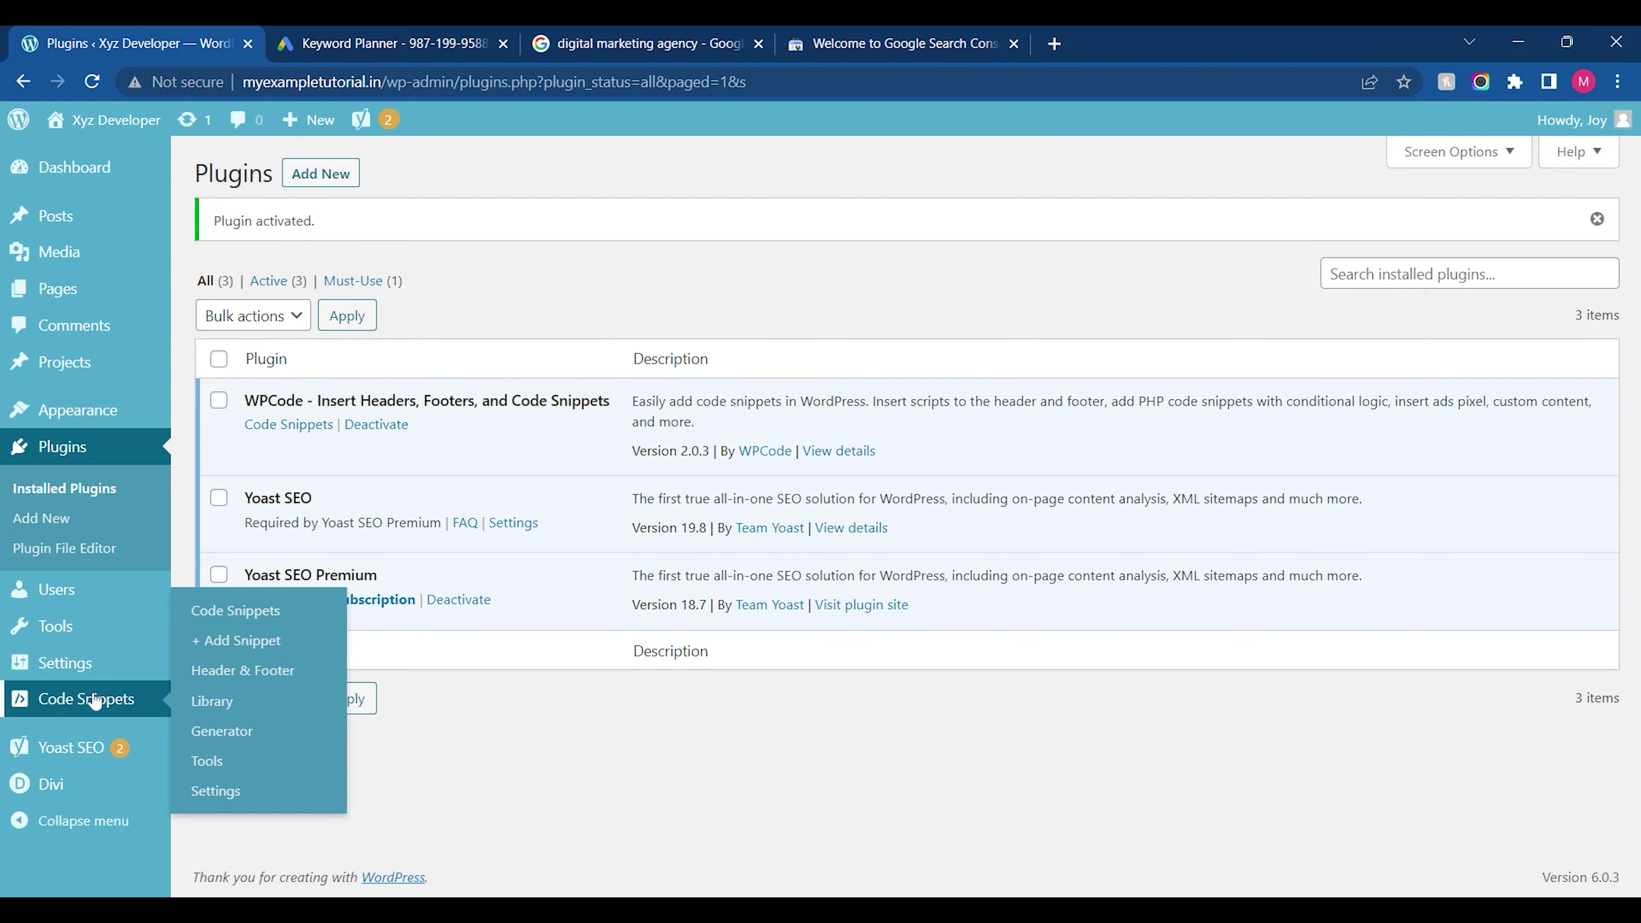
left_click(201, 672)
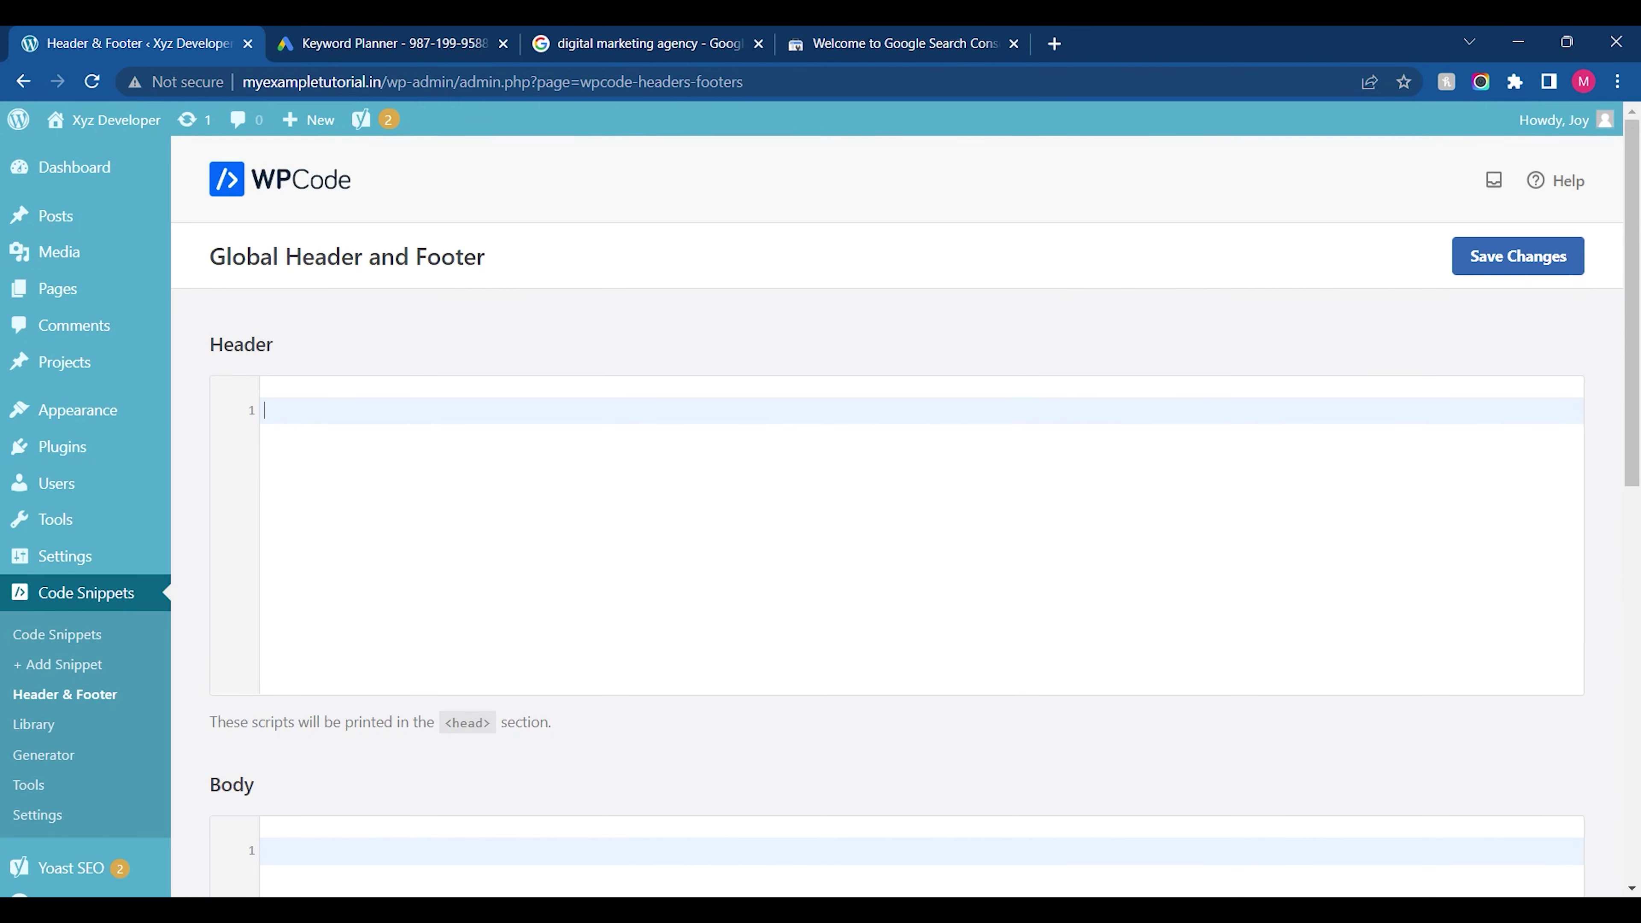
key("ctrl+v")
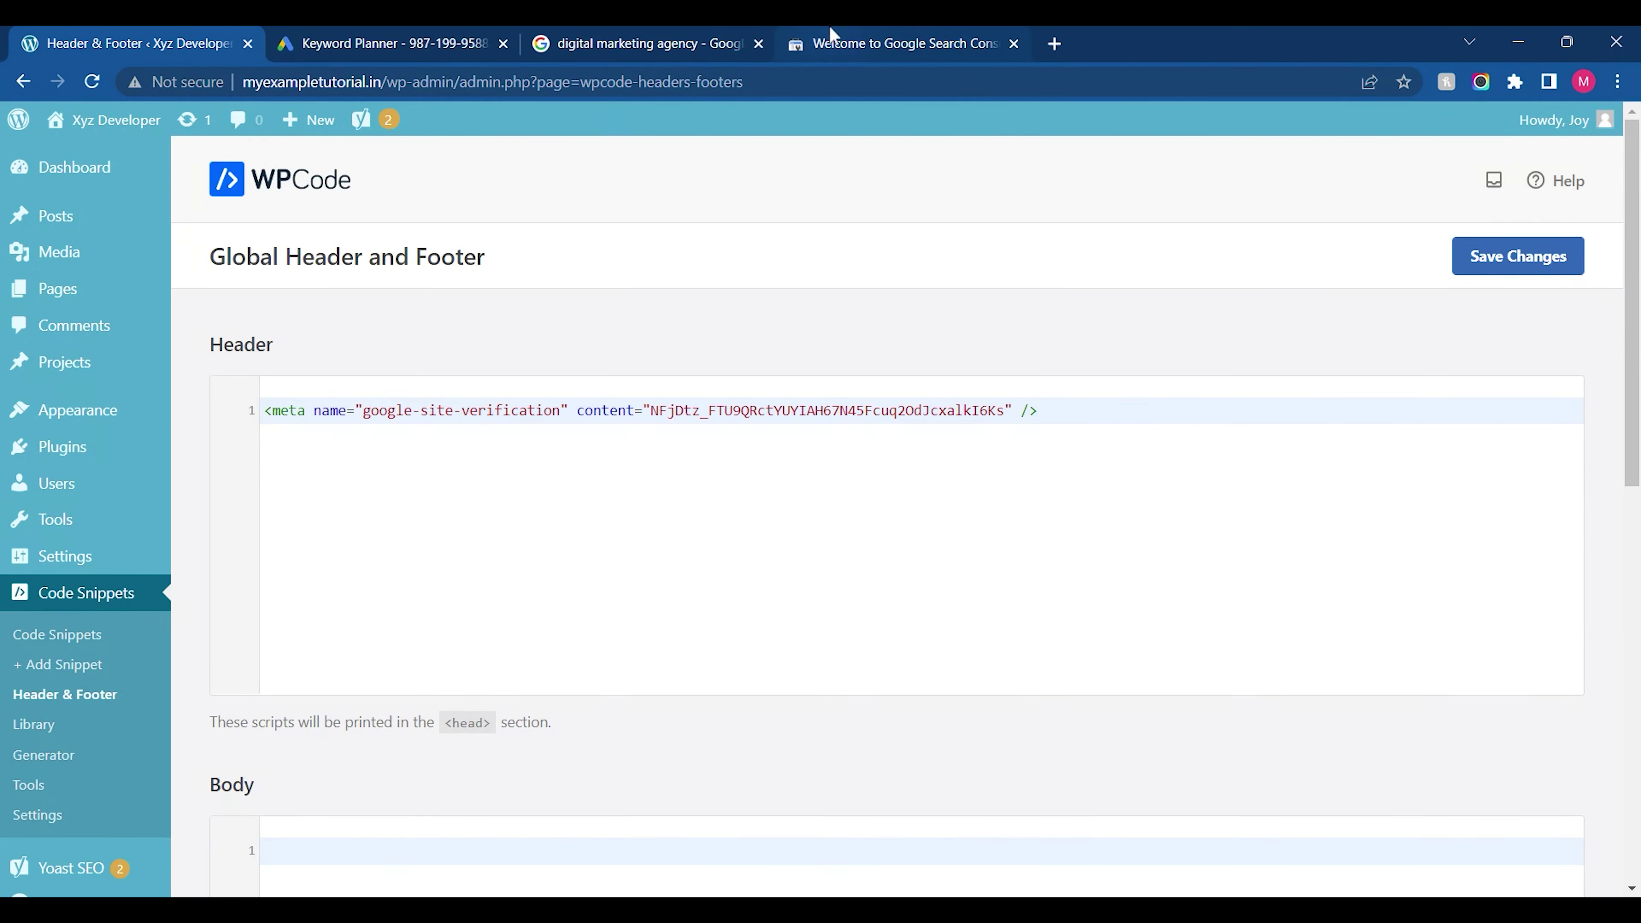
left_click(833, 40)
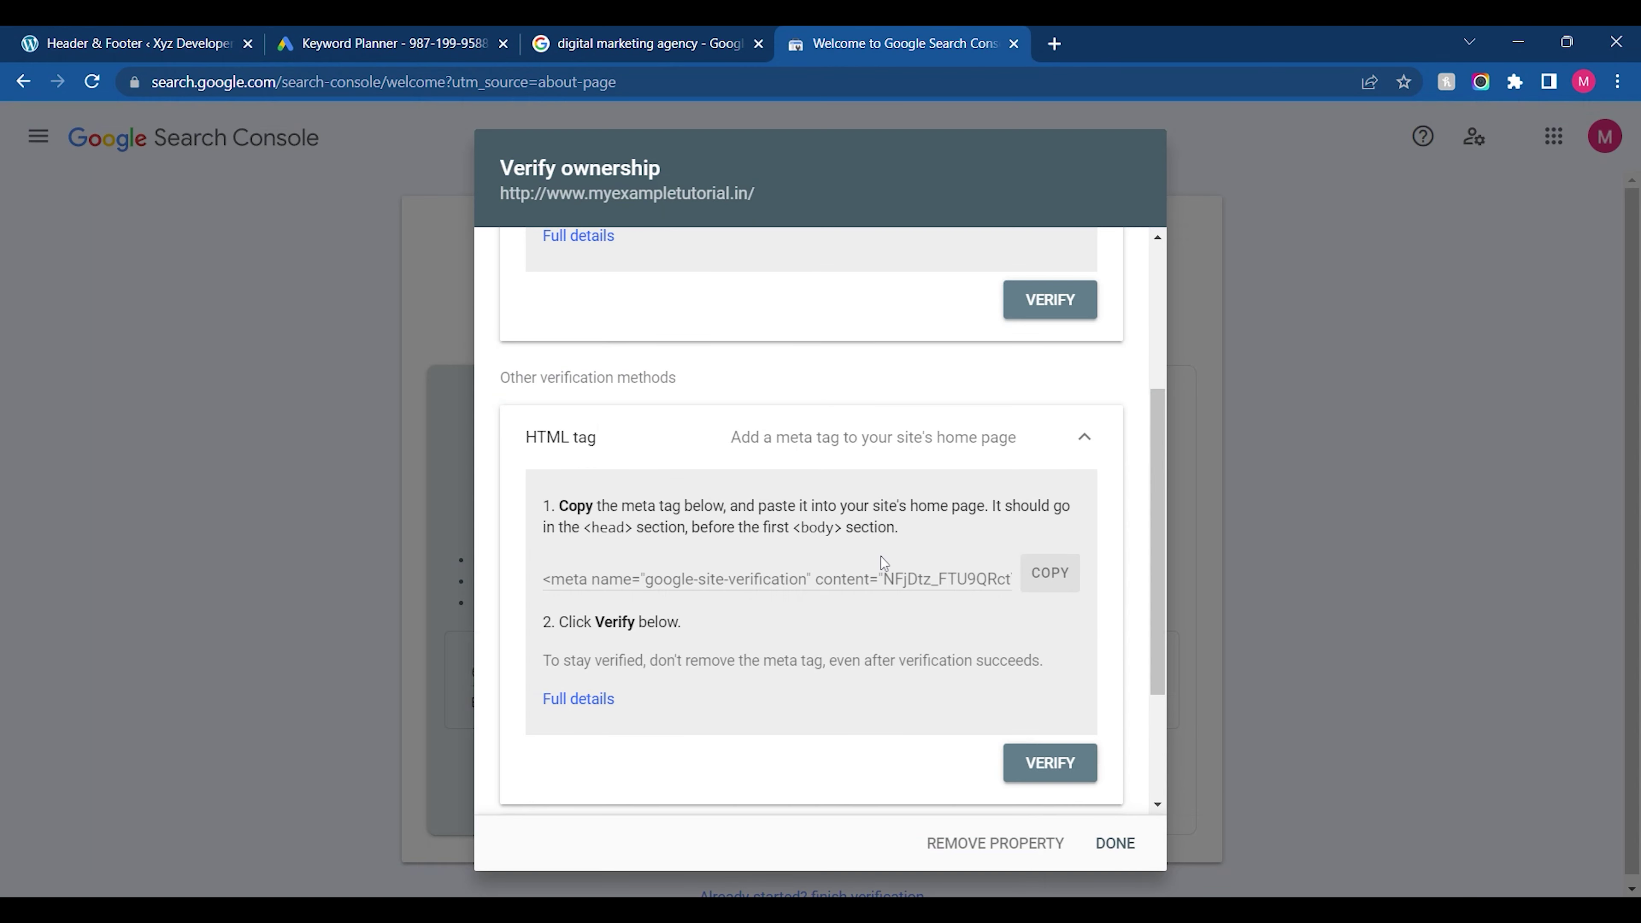
left_click(1052, 571)
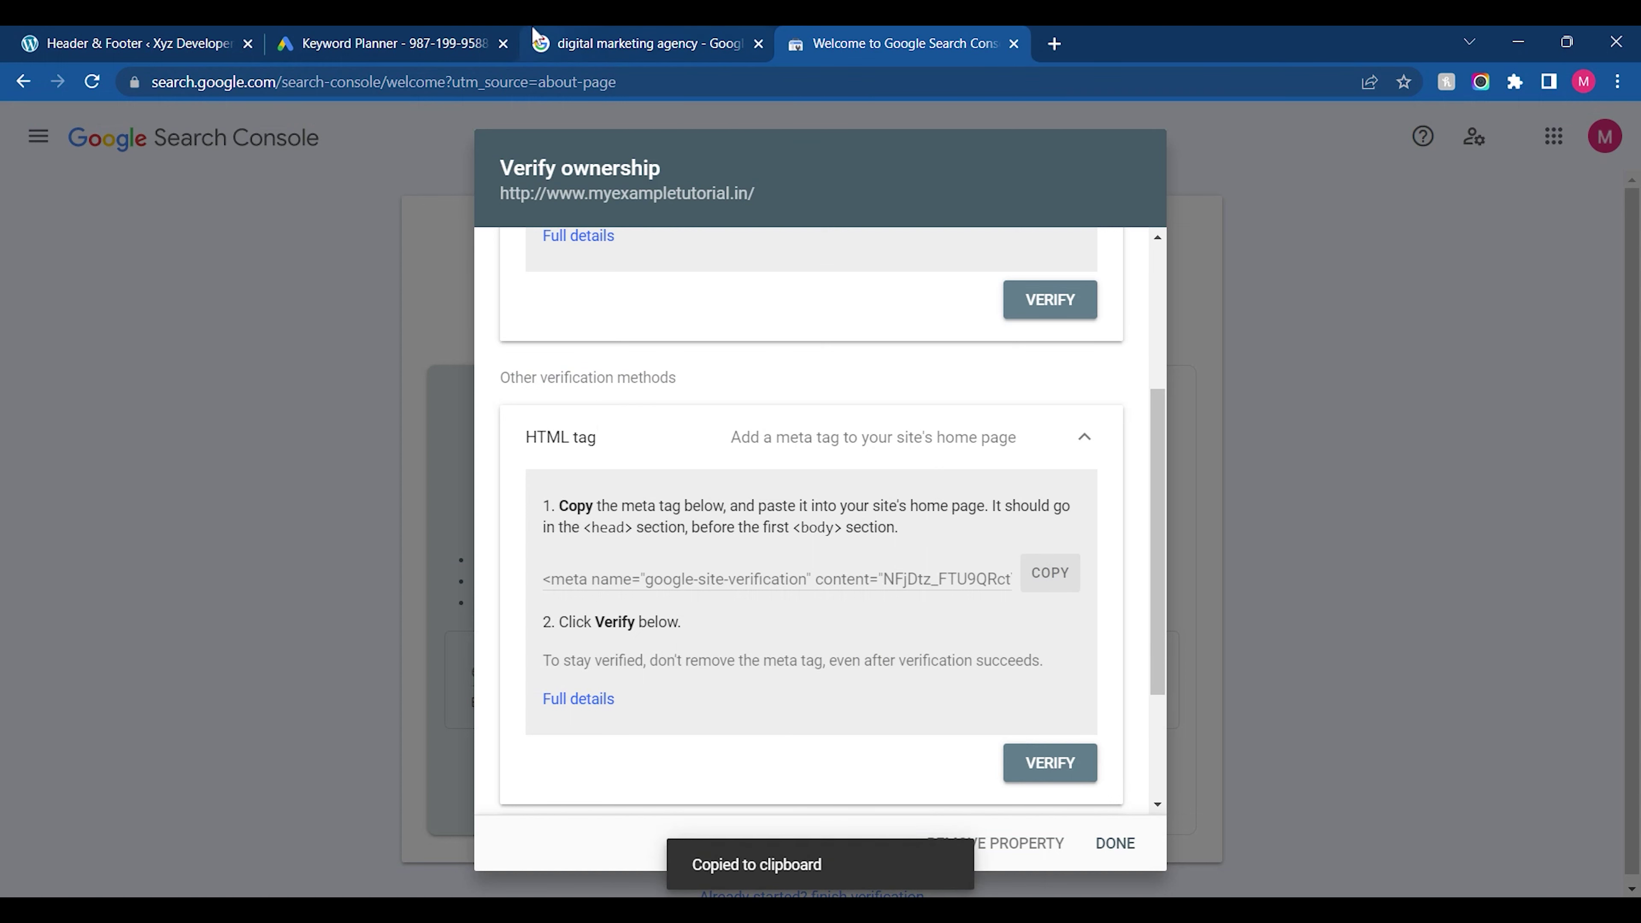
left_click(94, 39)
left_click(1525, 271)
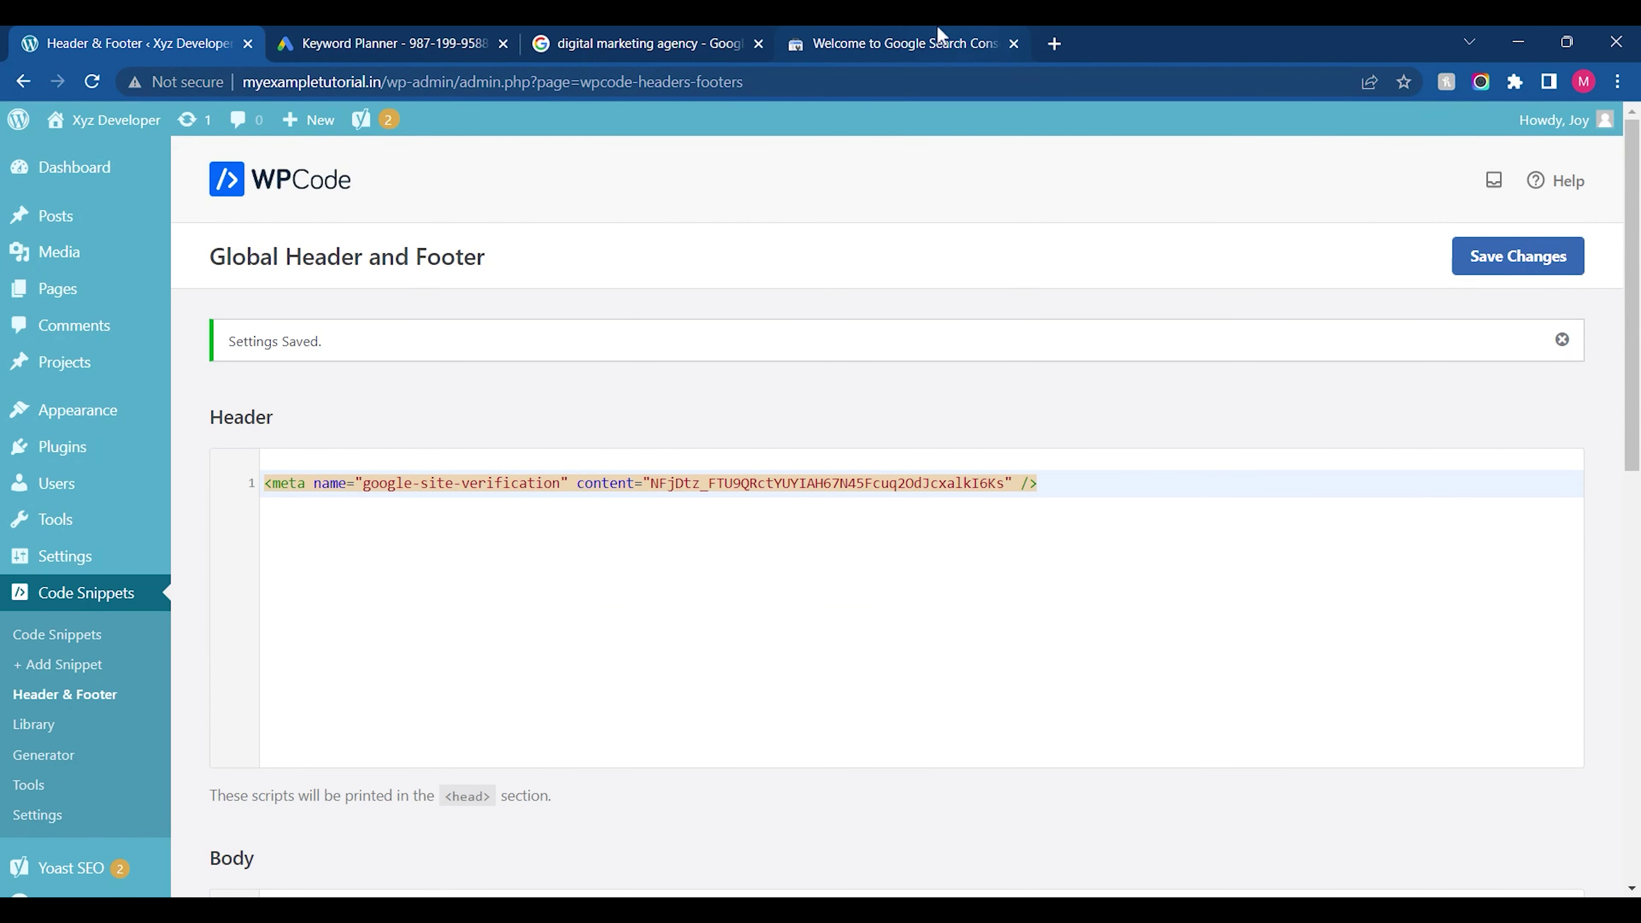
Verify the site's ownership in Google Search Console with the HTML tag method, go to the property and dismiss the introductory messages
left_click(940, 39)
left_click(1068, 758)
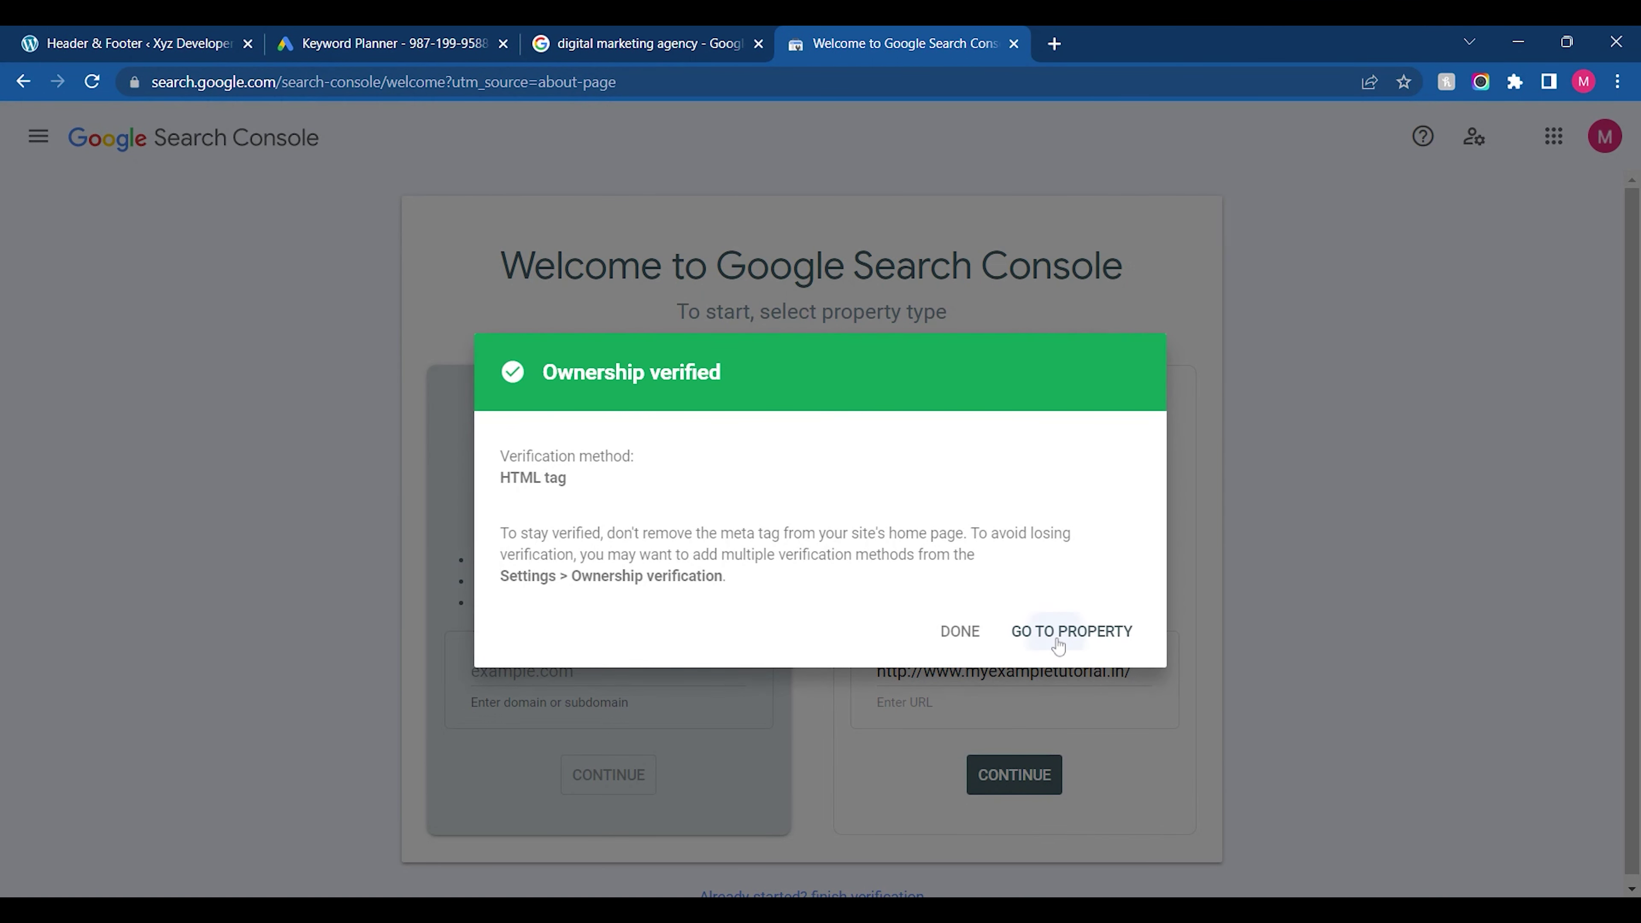
left_click(1059, 631)
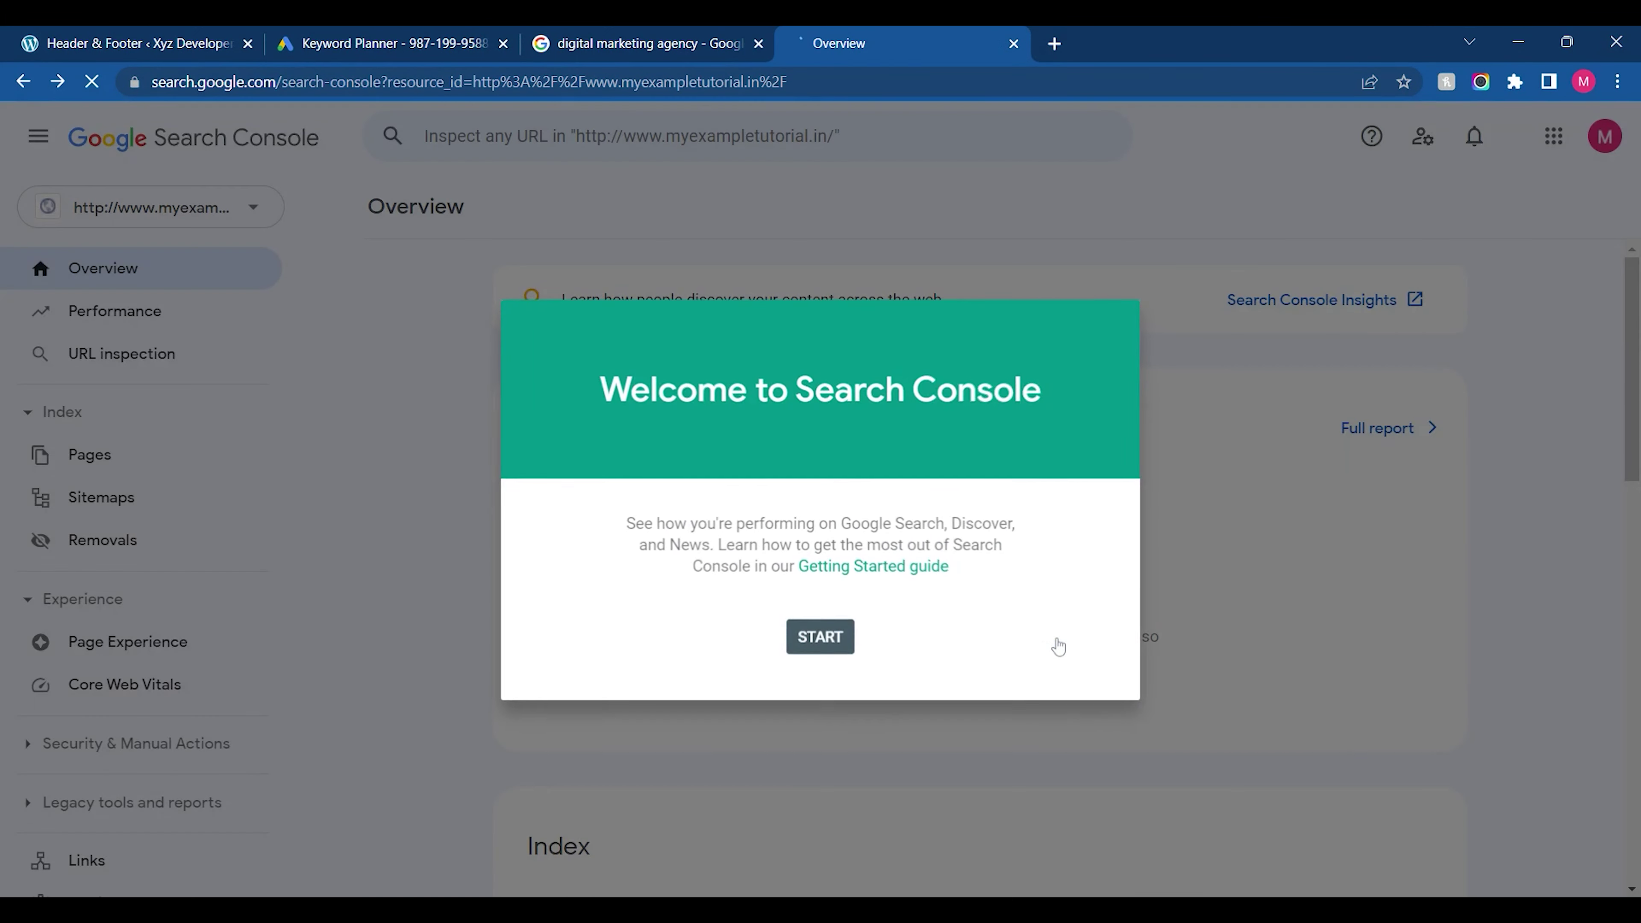
left_click(838, 637)
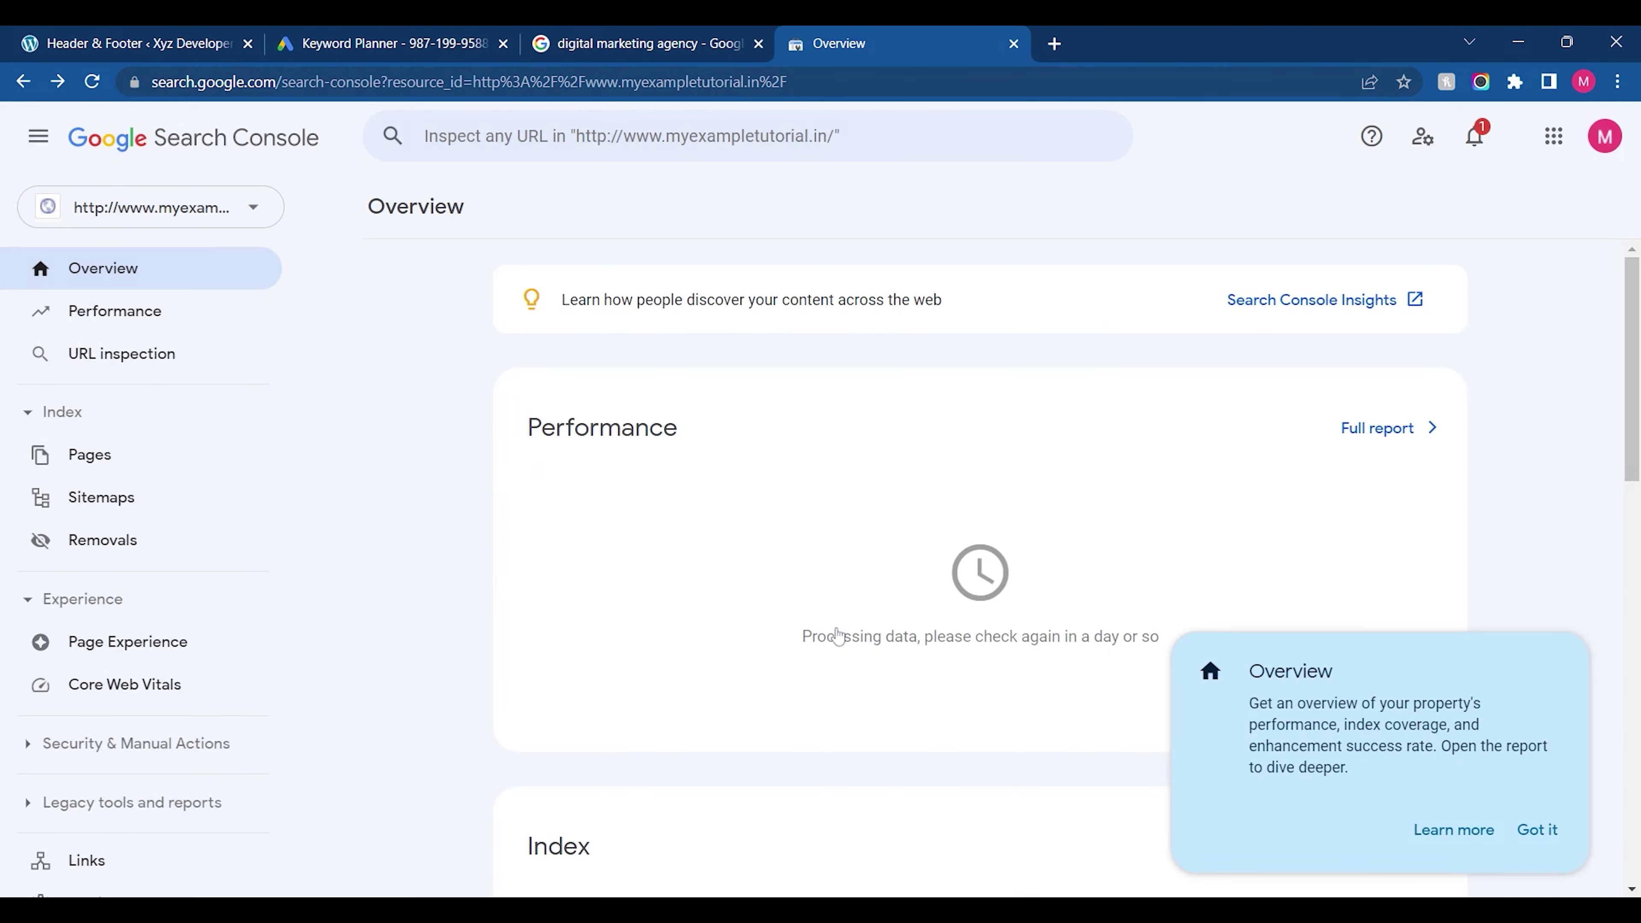
left_click(1548, 834)
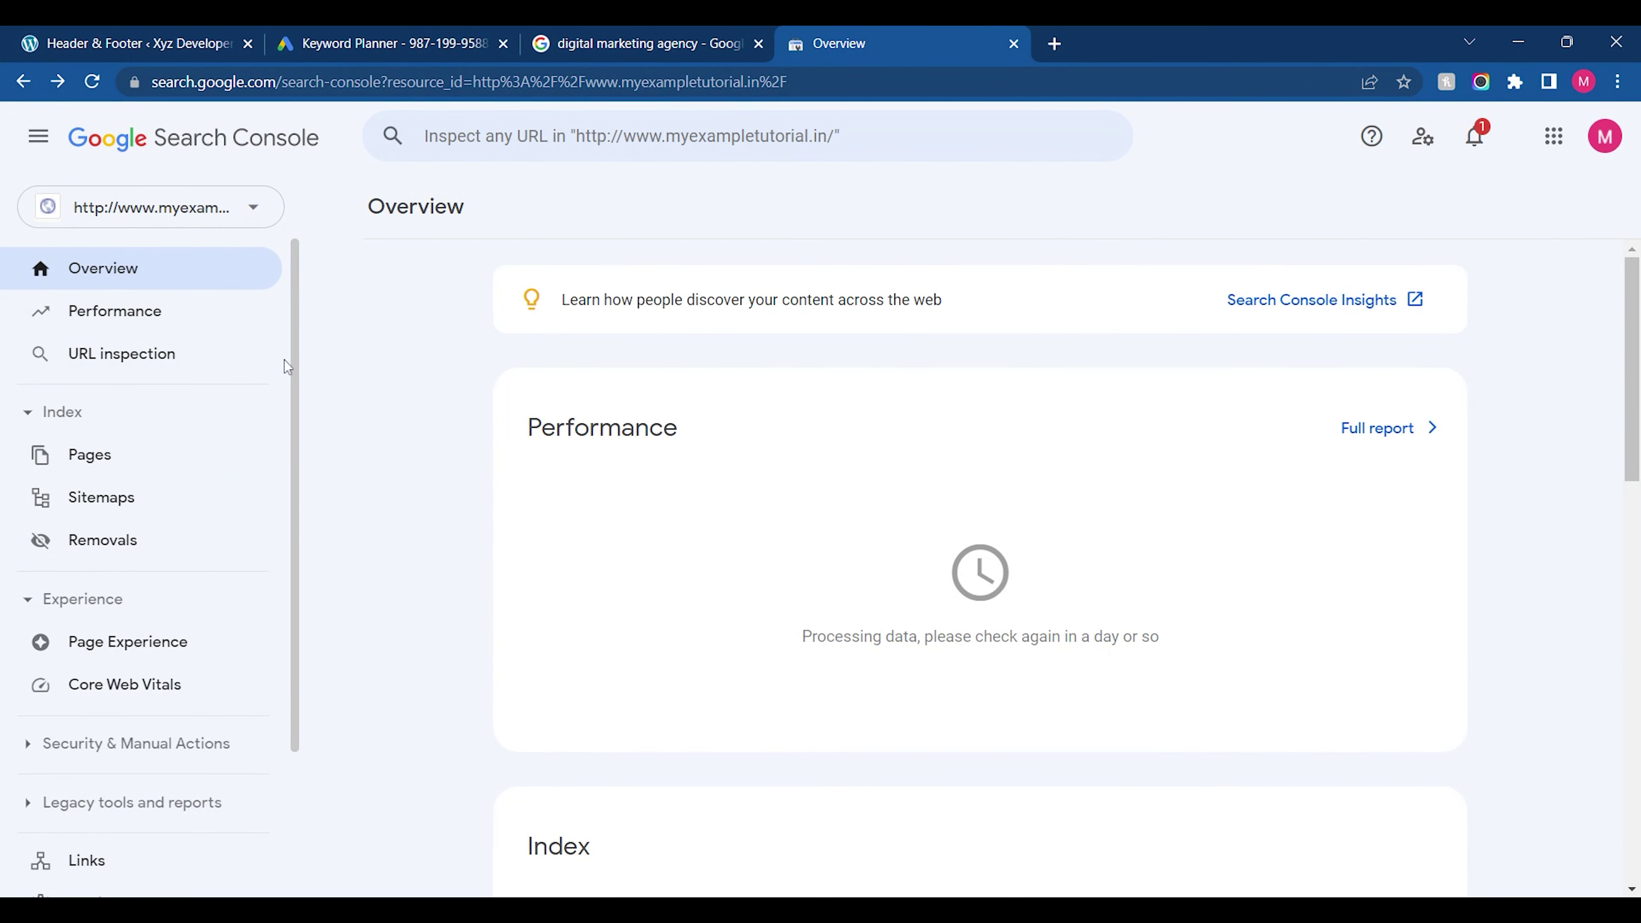
Look through the property's Performance, URL inspection, Pages, Sitemaps and Removals sections
mouse_move(294, 360)
left_mouse_down()
mouse_move(326, 537)
mouse_move(290, 343)
left_mouse_up()
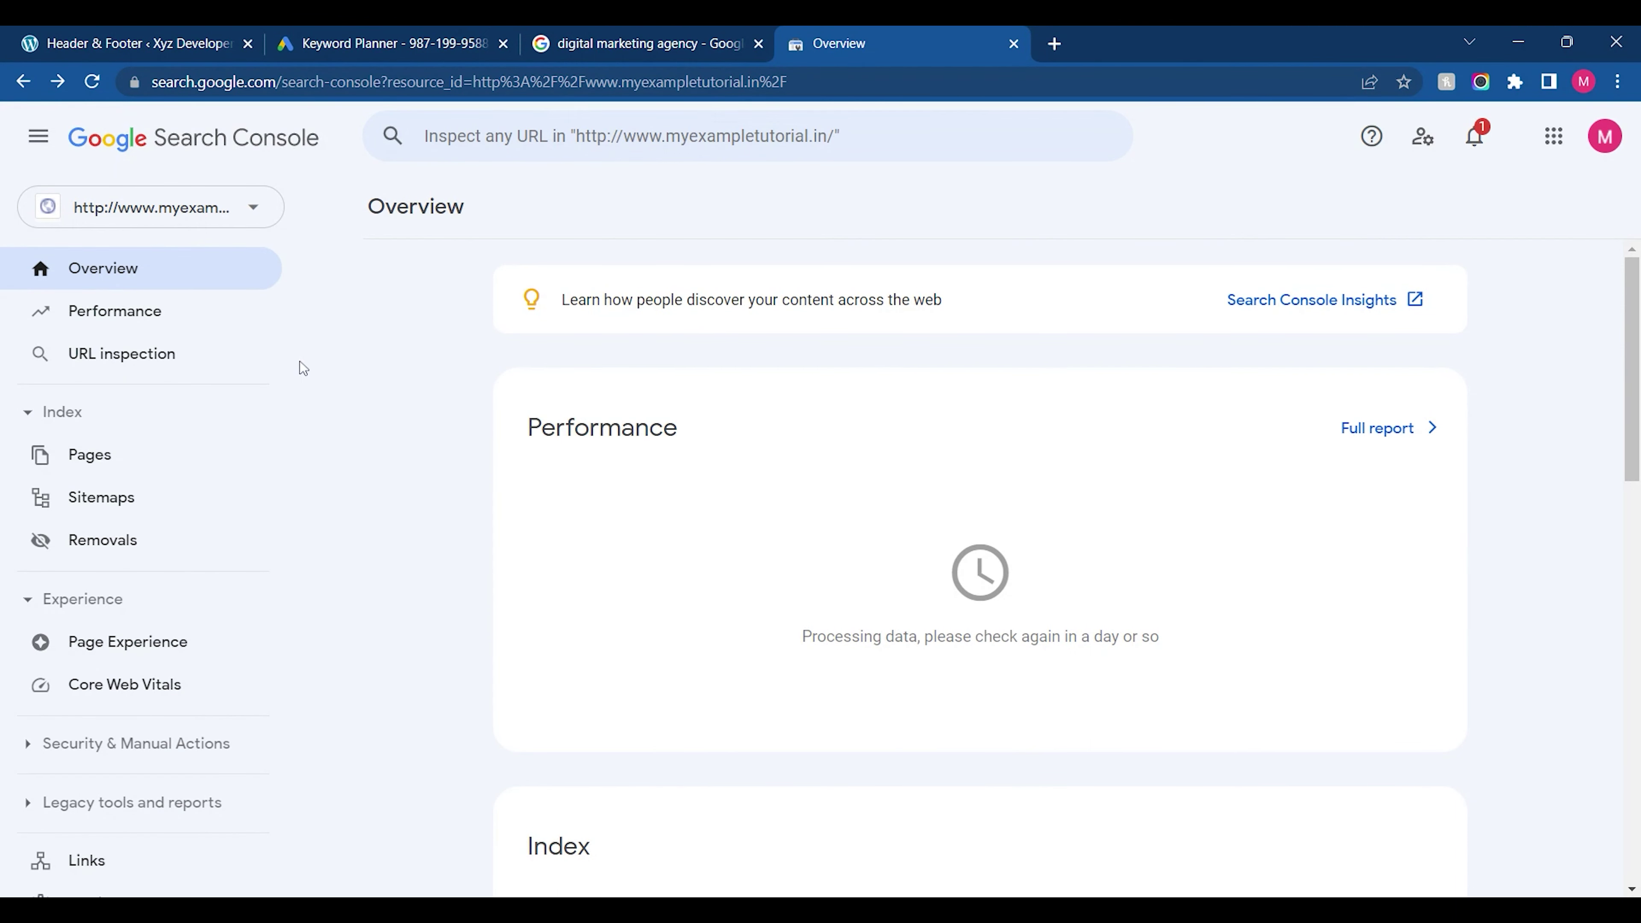
mouse_move(293, 364)
left_mouse_down()
mouse_move(292, 426)
mouse_move(281, 342)
left_mouse_up()
left_click(123, 317)
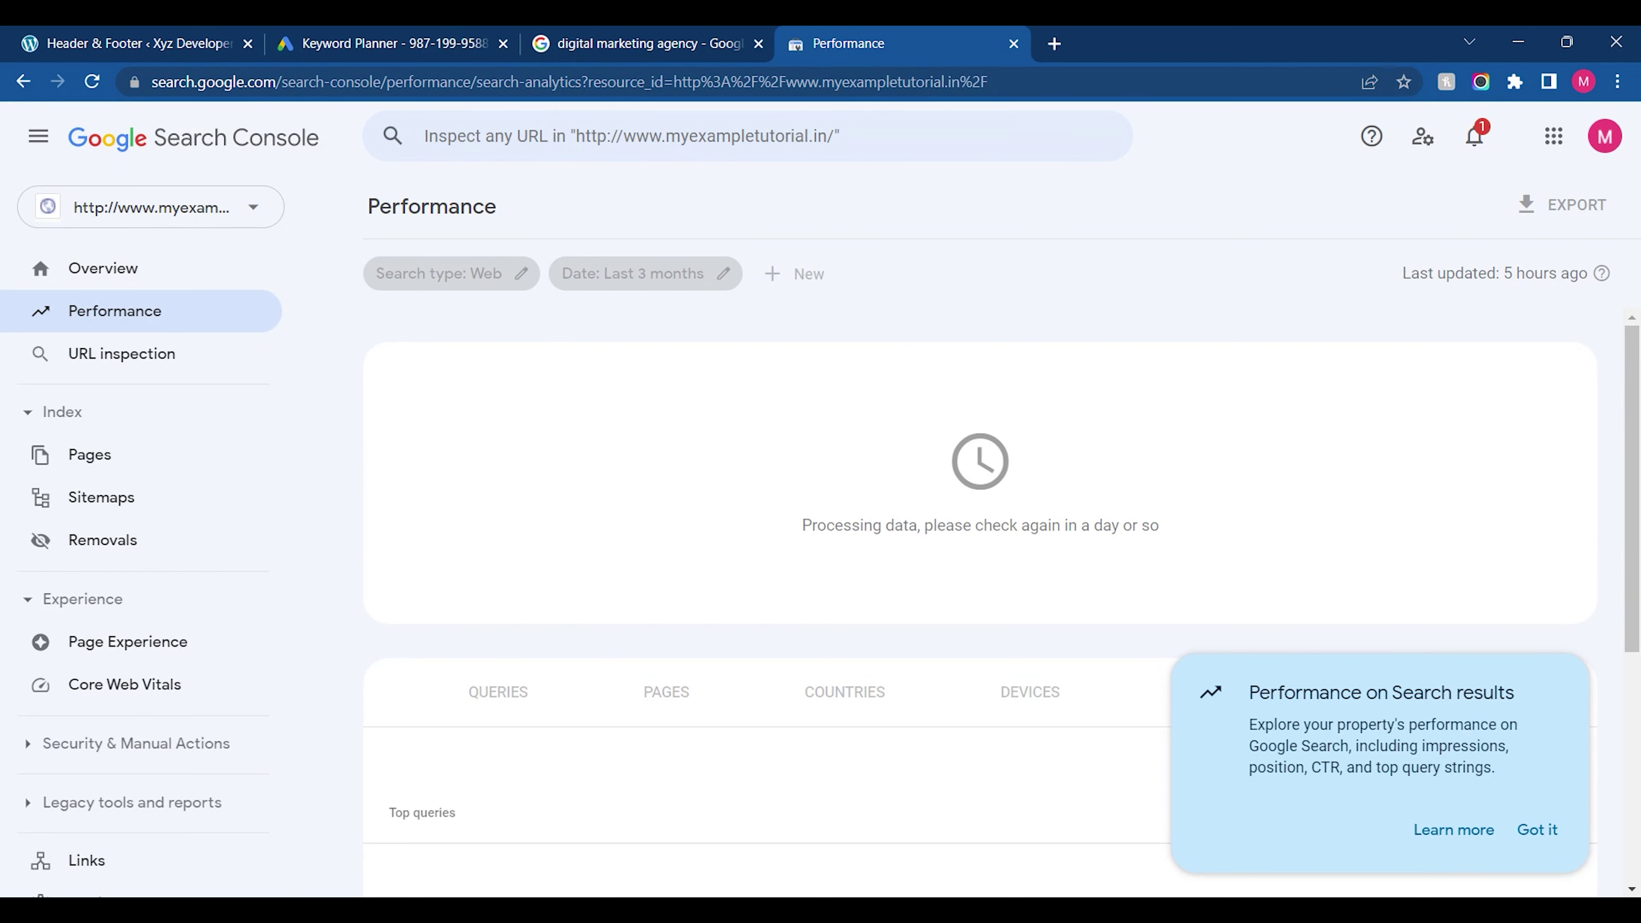
left_click(111, 377)
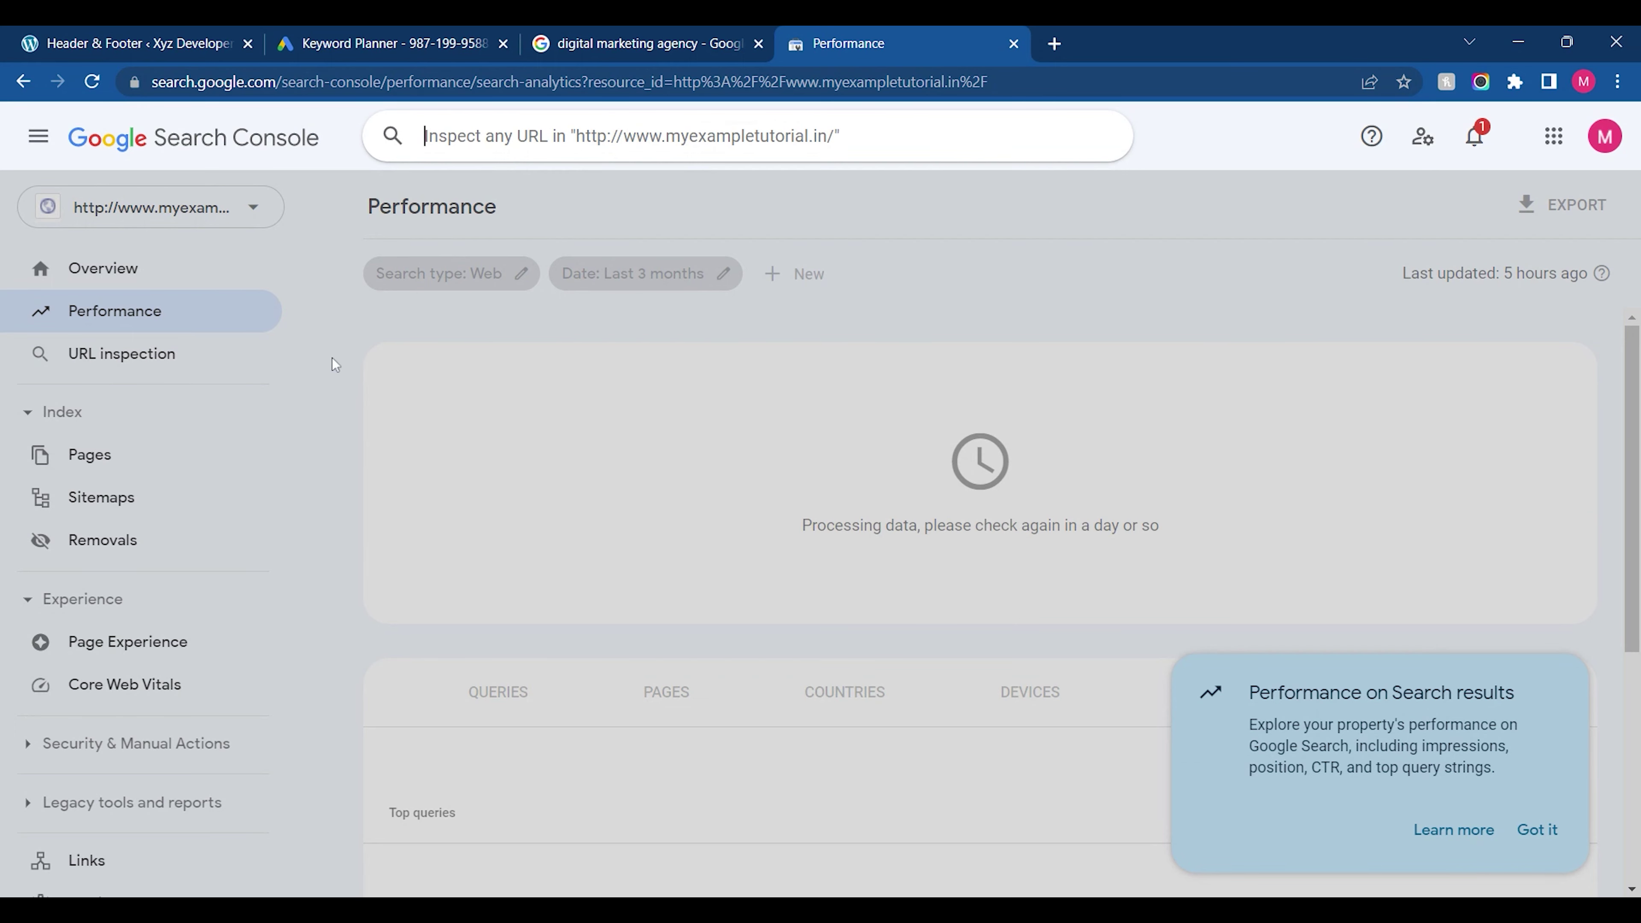
left_click(111, 455)
left_click(94, 457)
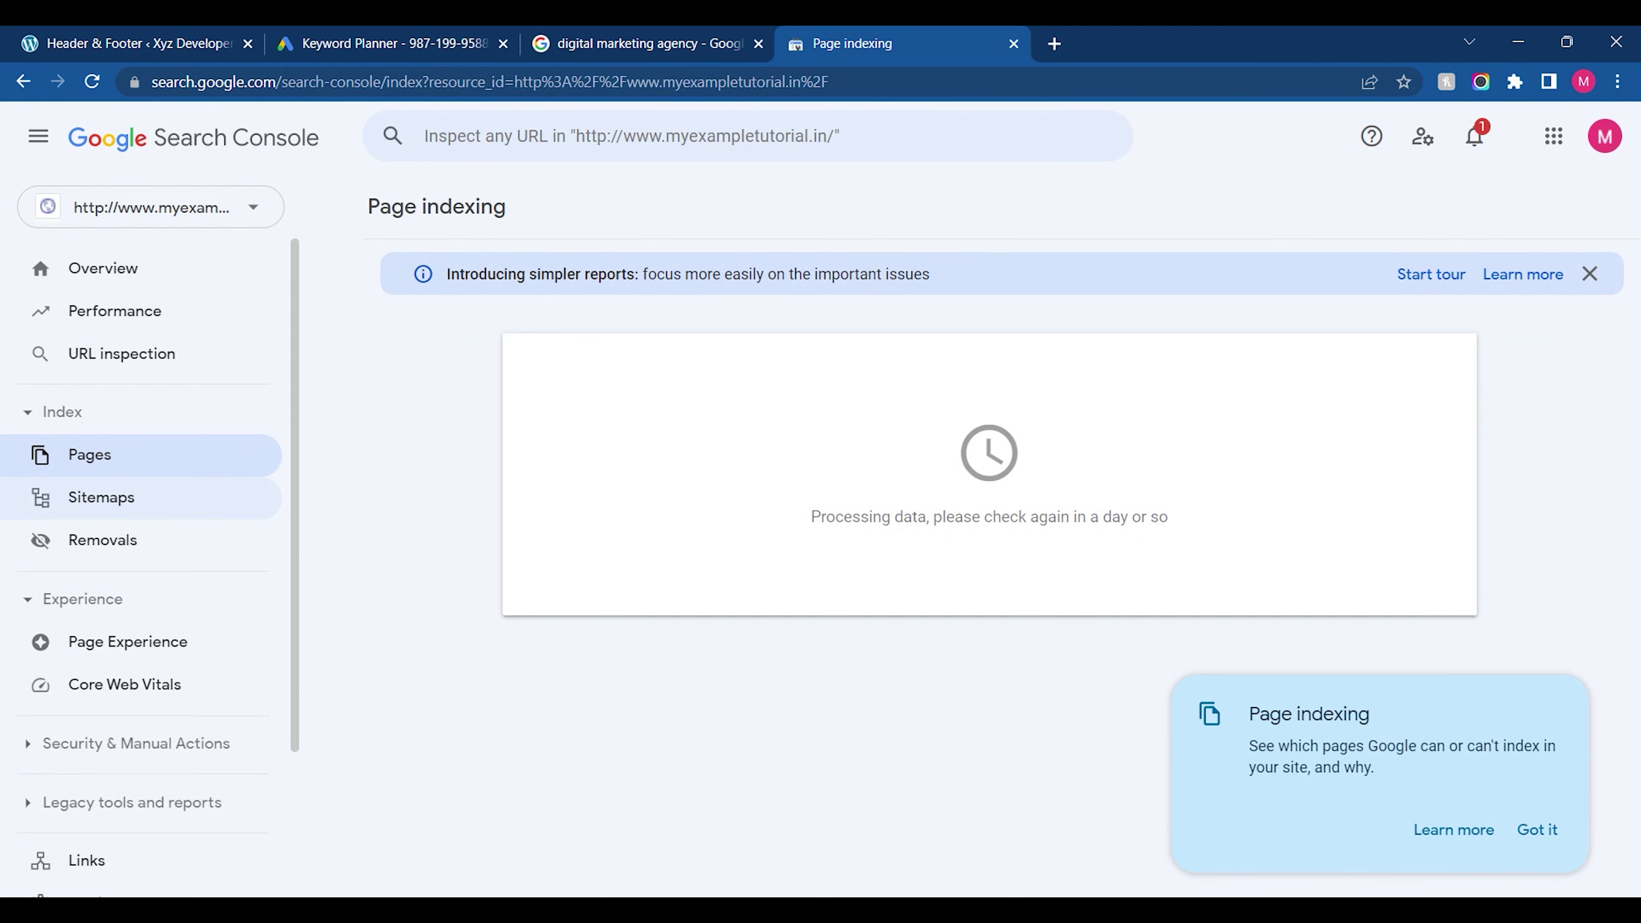
left_click(236, 502)
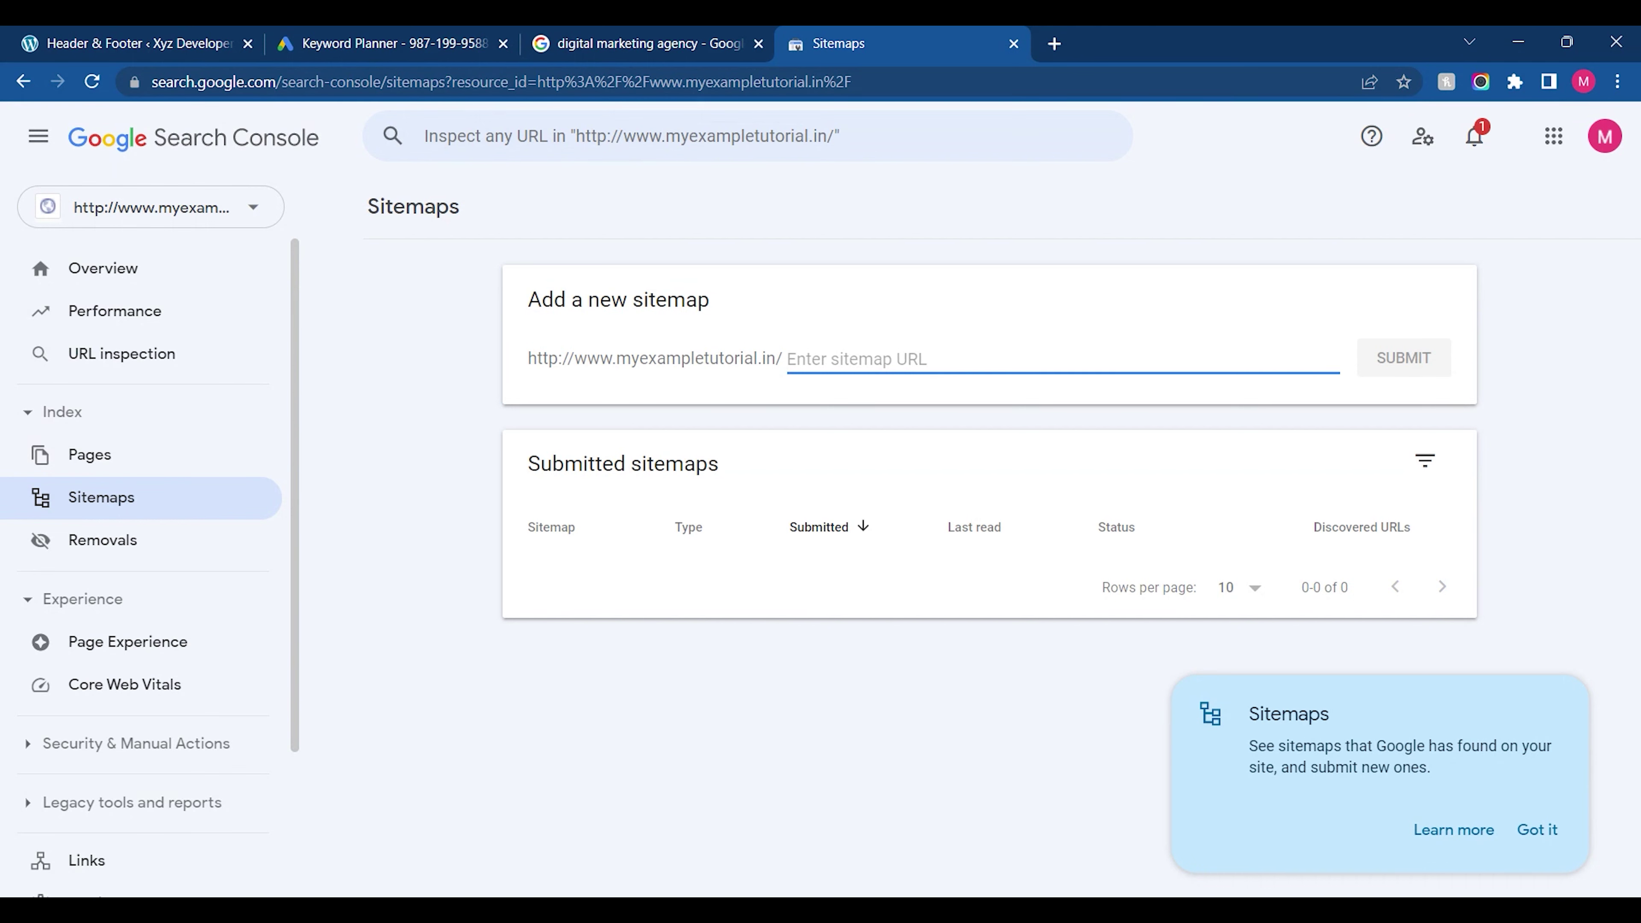
left_click(121, 546)
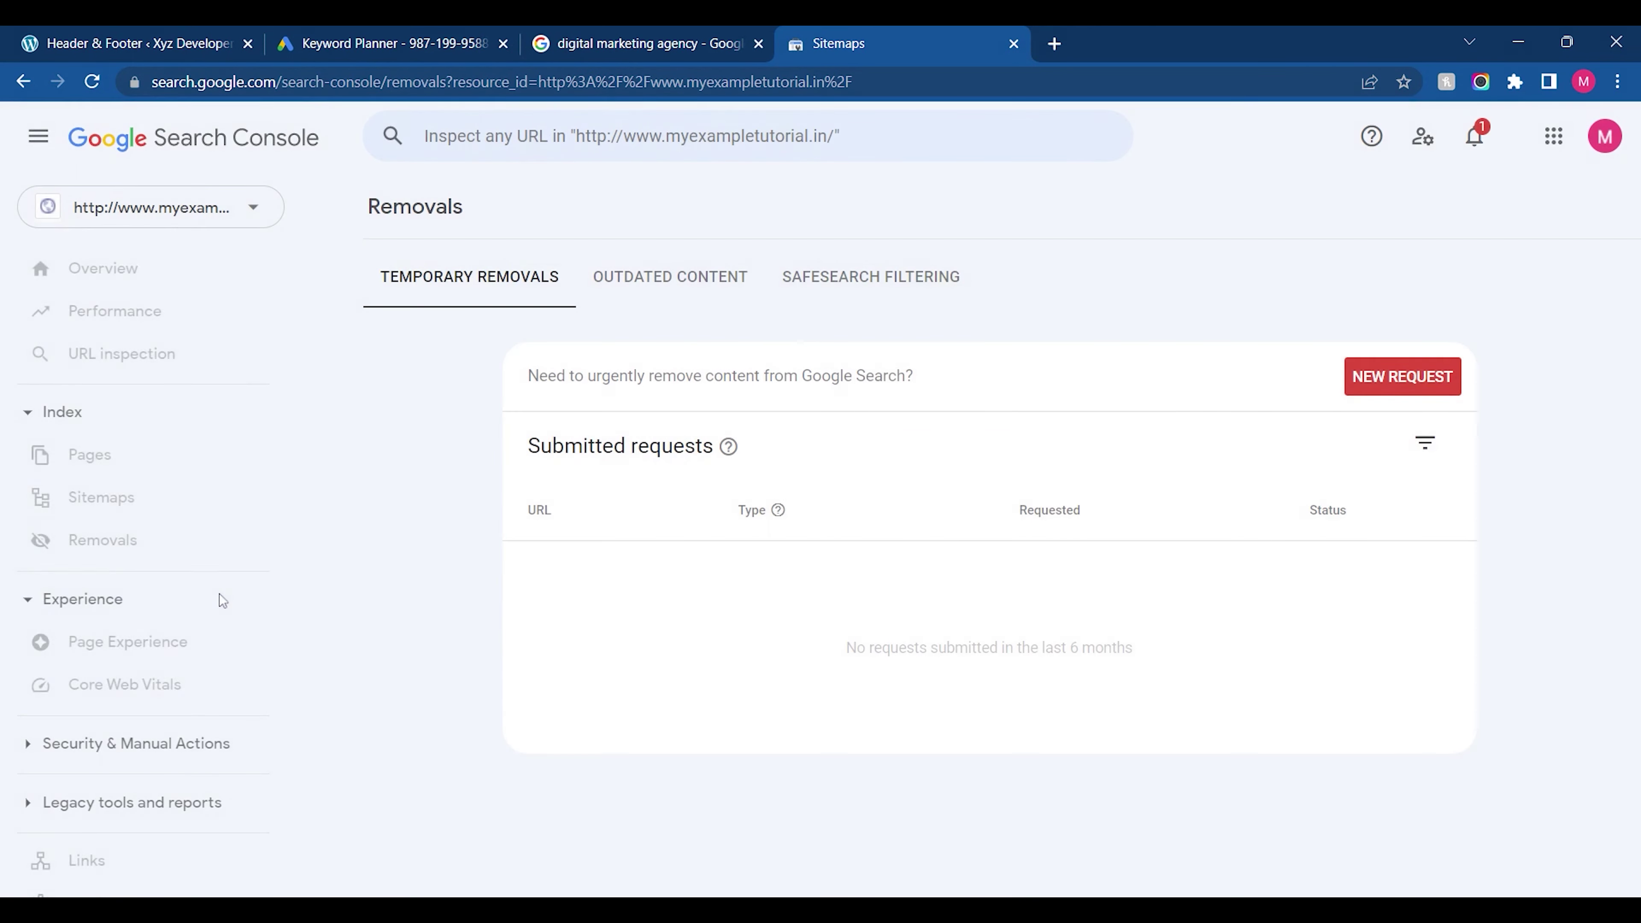
Review the Page Experience and Core Web Vitals reports, dismissing the Core Web Vitals introduction
left_click(183, 638)
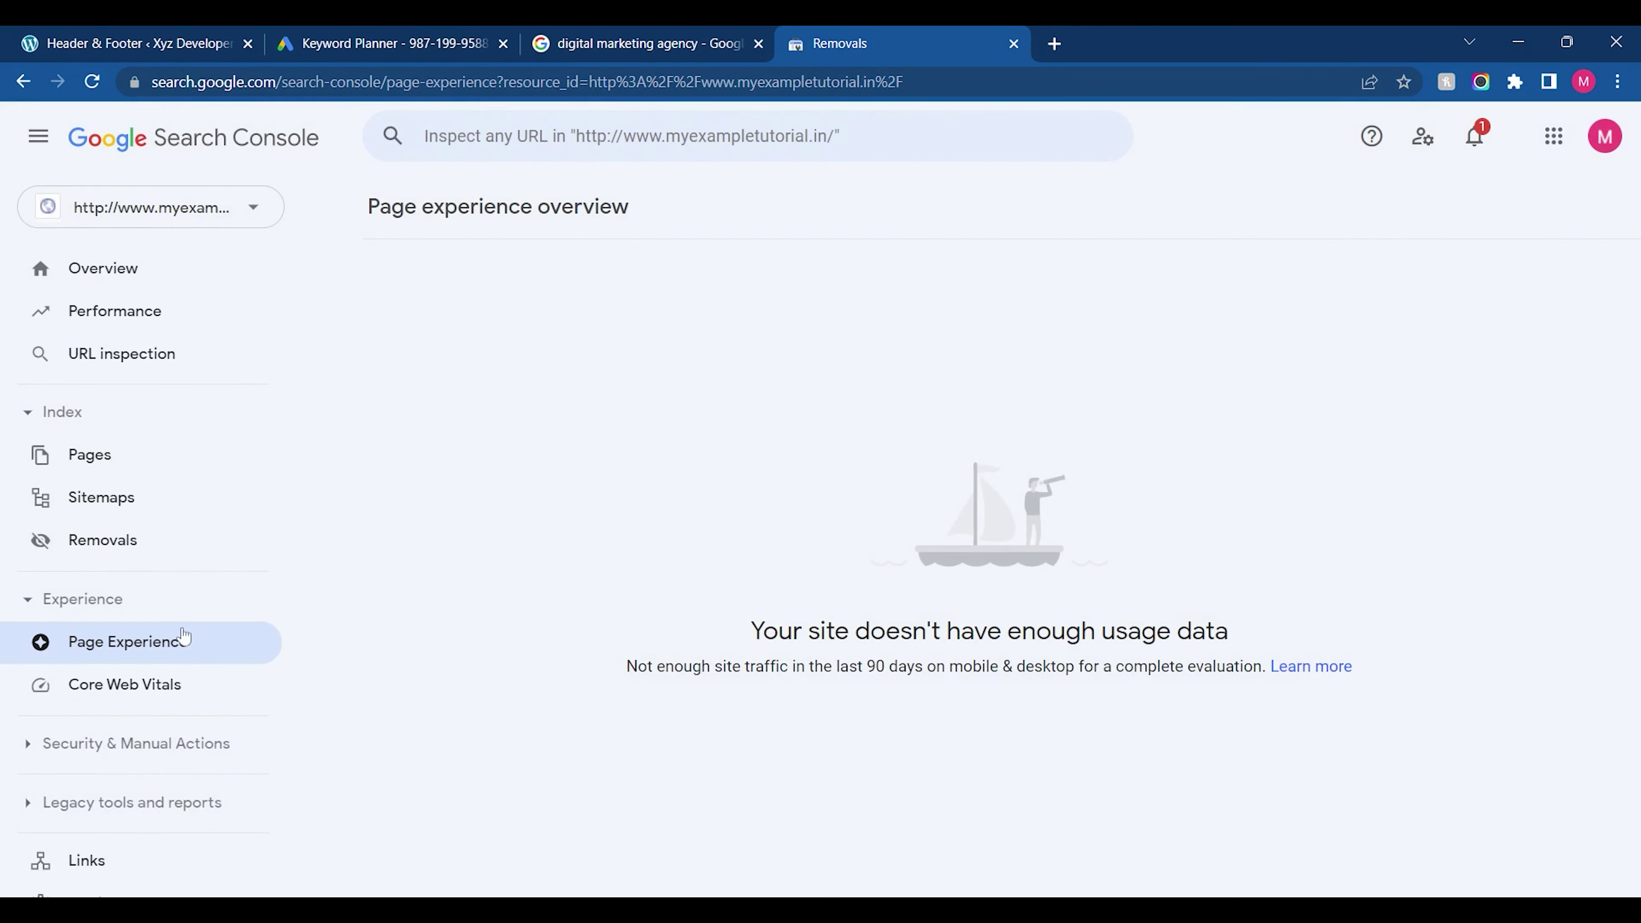
left_click(162, 693)
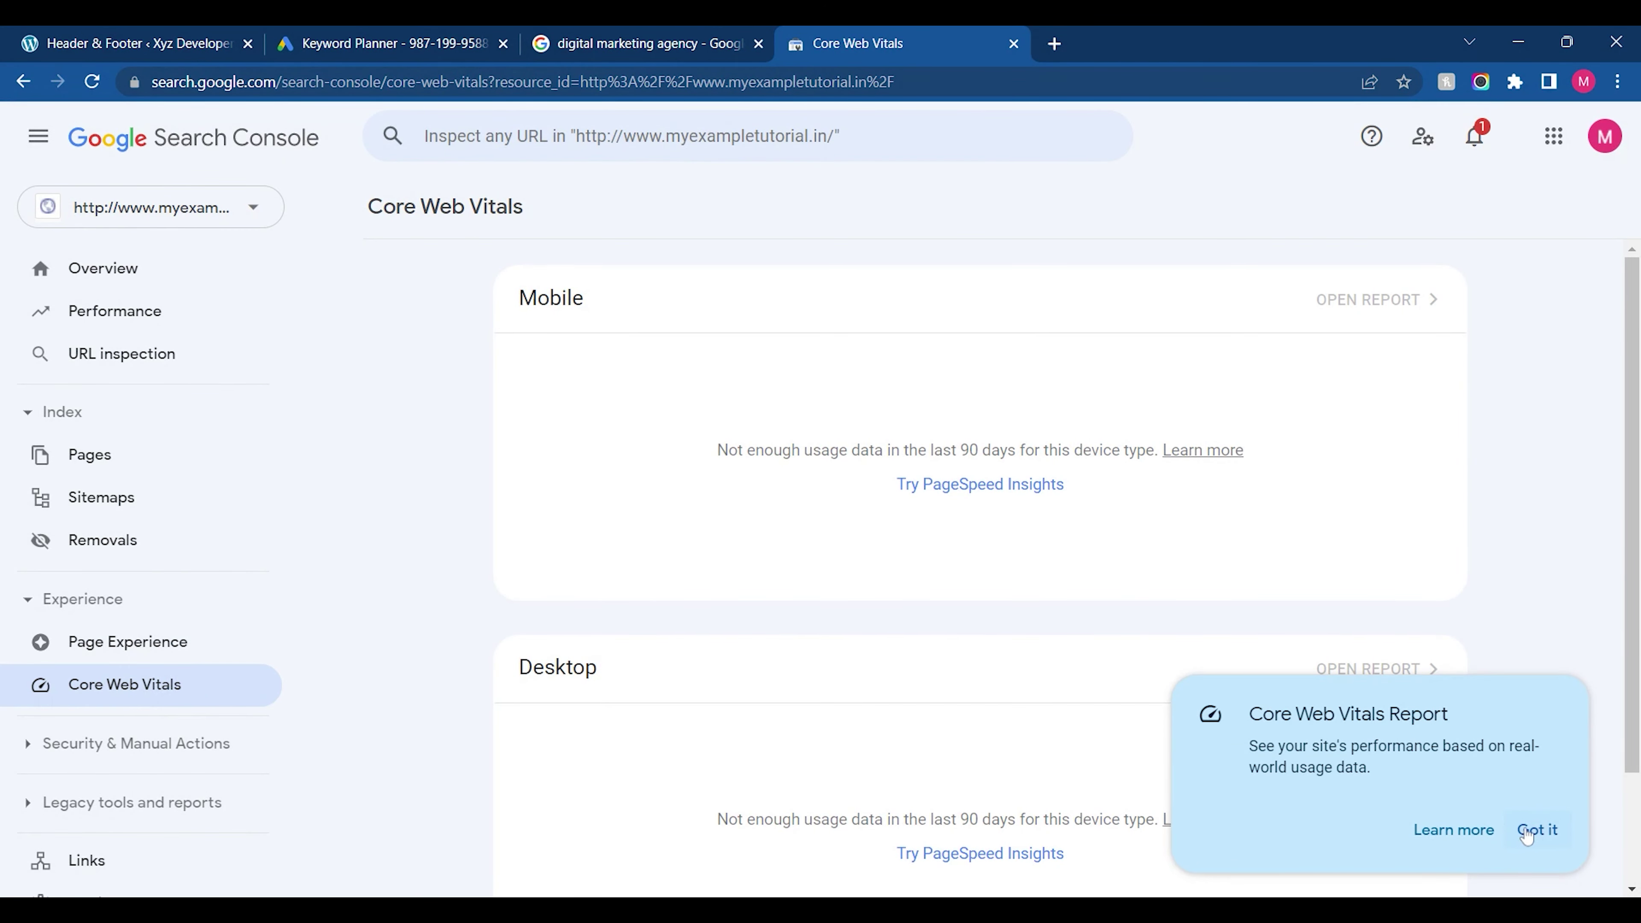
left_click(1537, 830)
scroll(1637, 608, "down", 2)
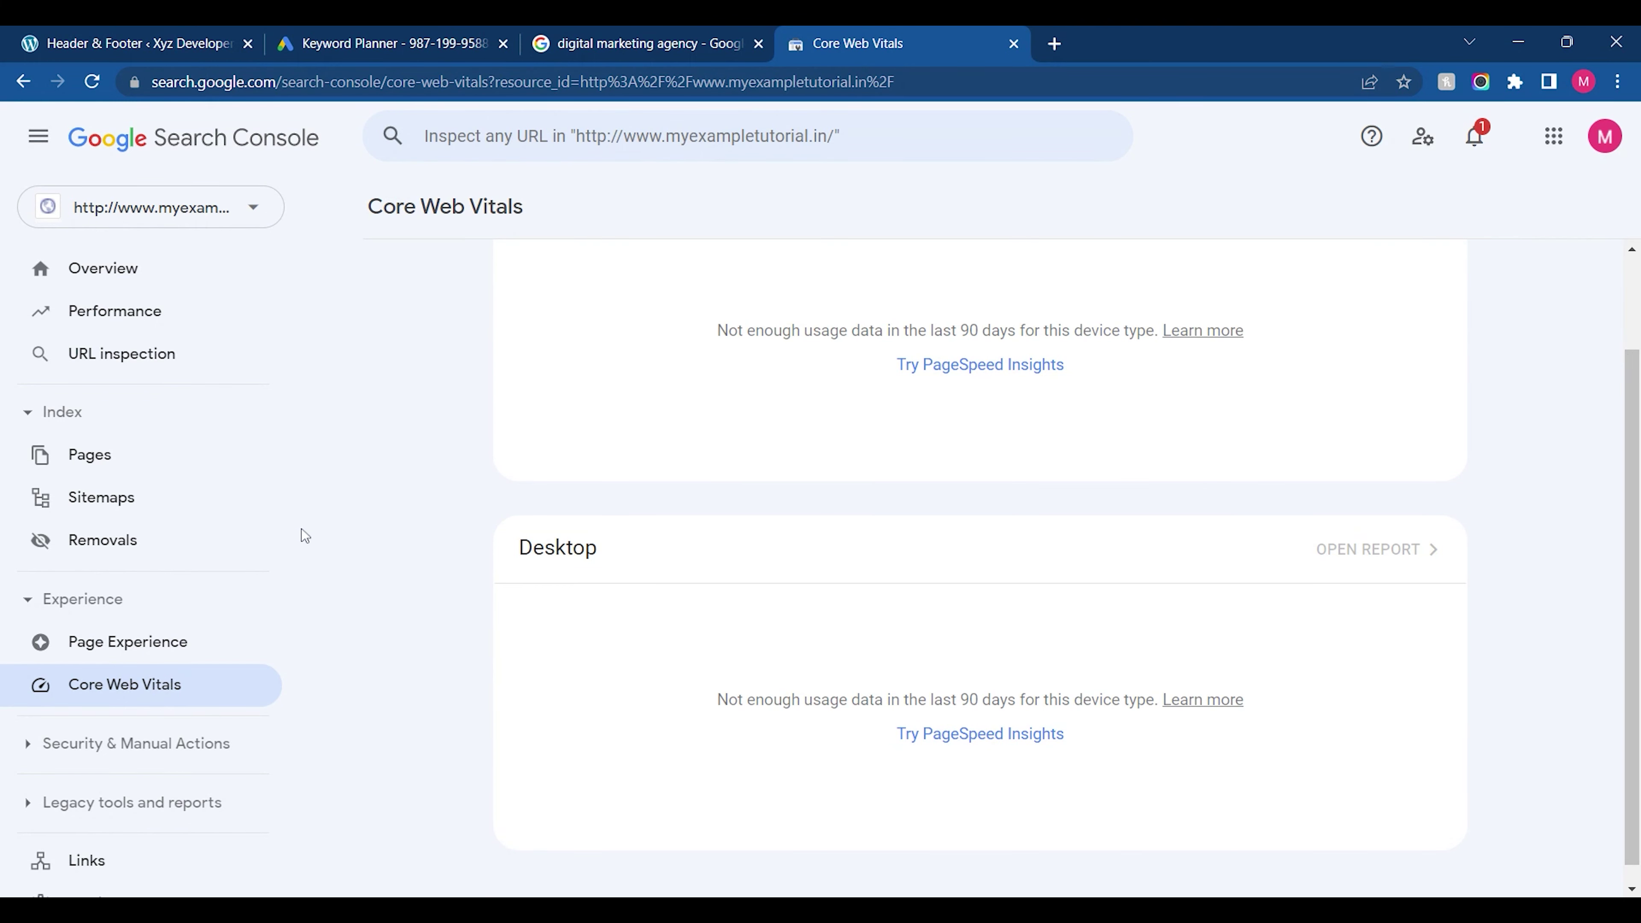
Look at the Links report and the property's Settings, and return to the Overview
left_click_drag(293, 528, 293, 698)
left_click(97, 677)
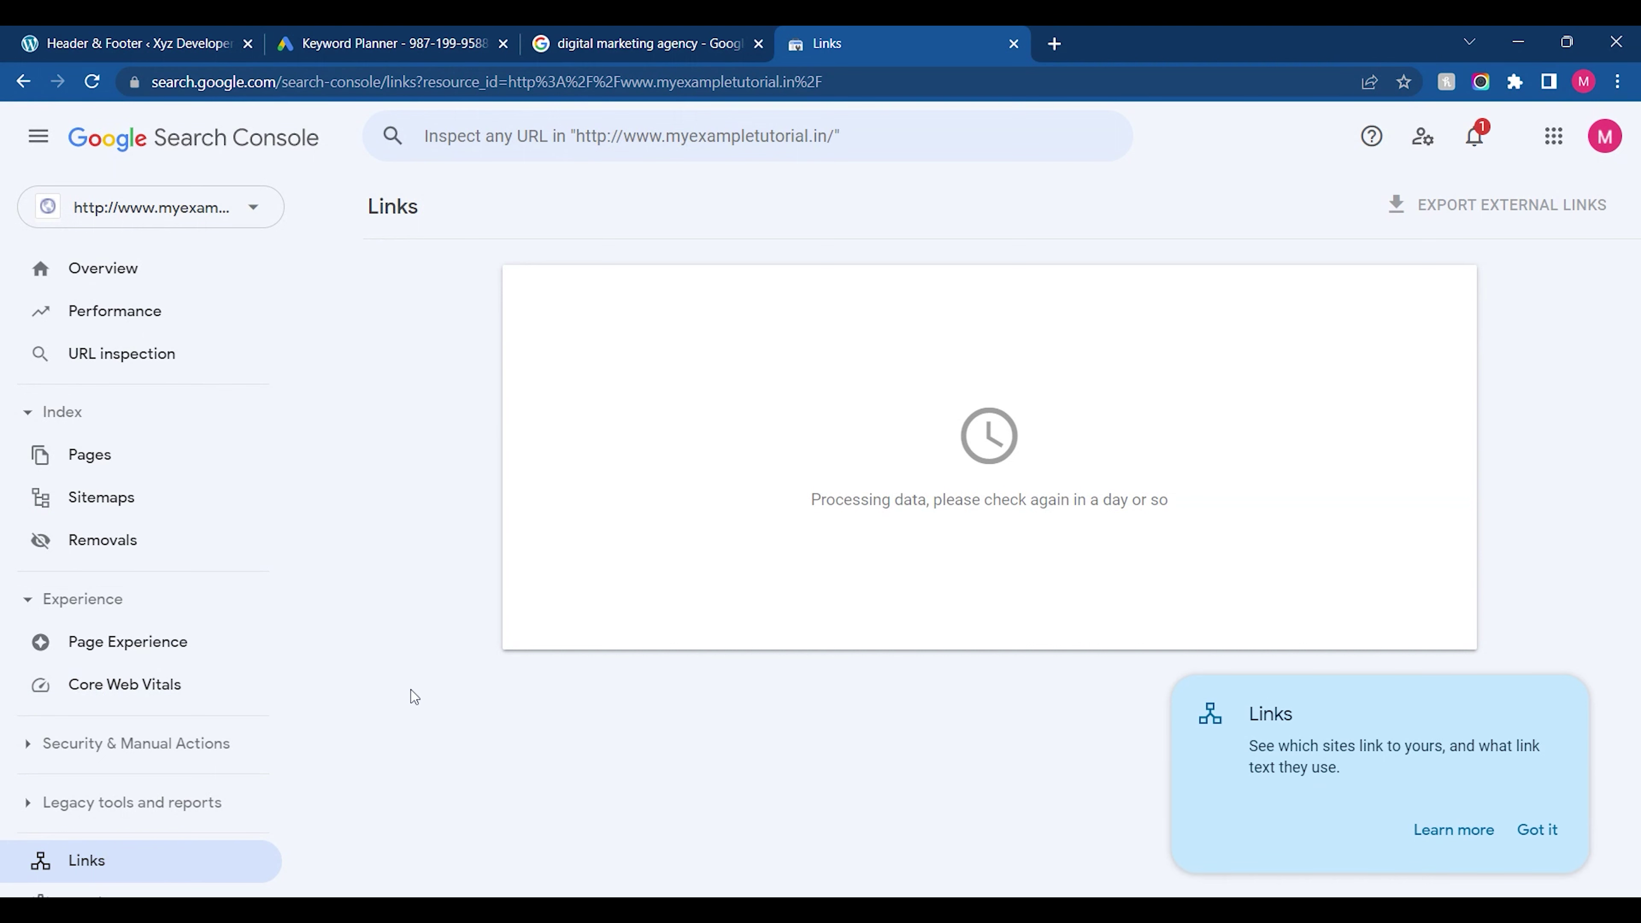
left_click(1516, 830)
left_click_drag(295, 675, 280, 812)
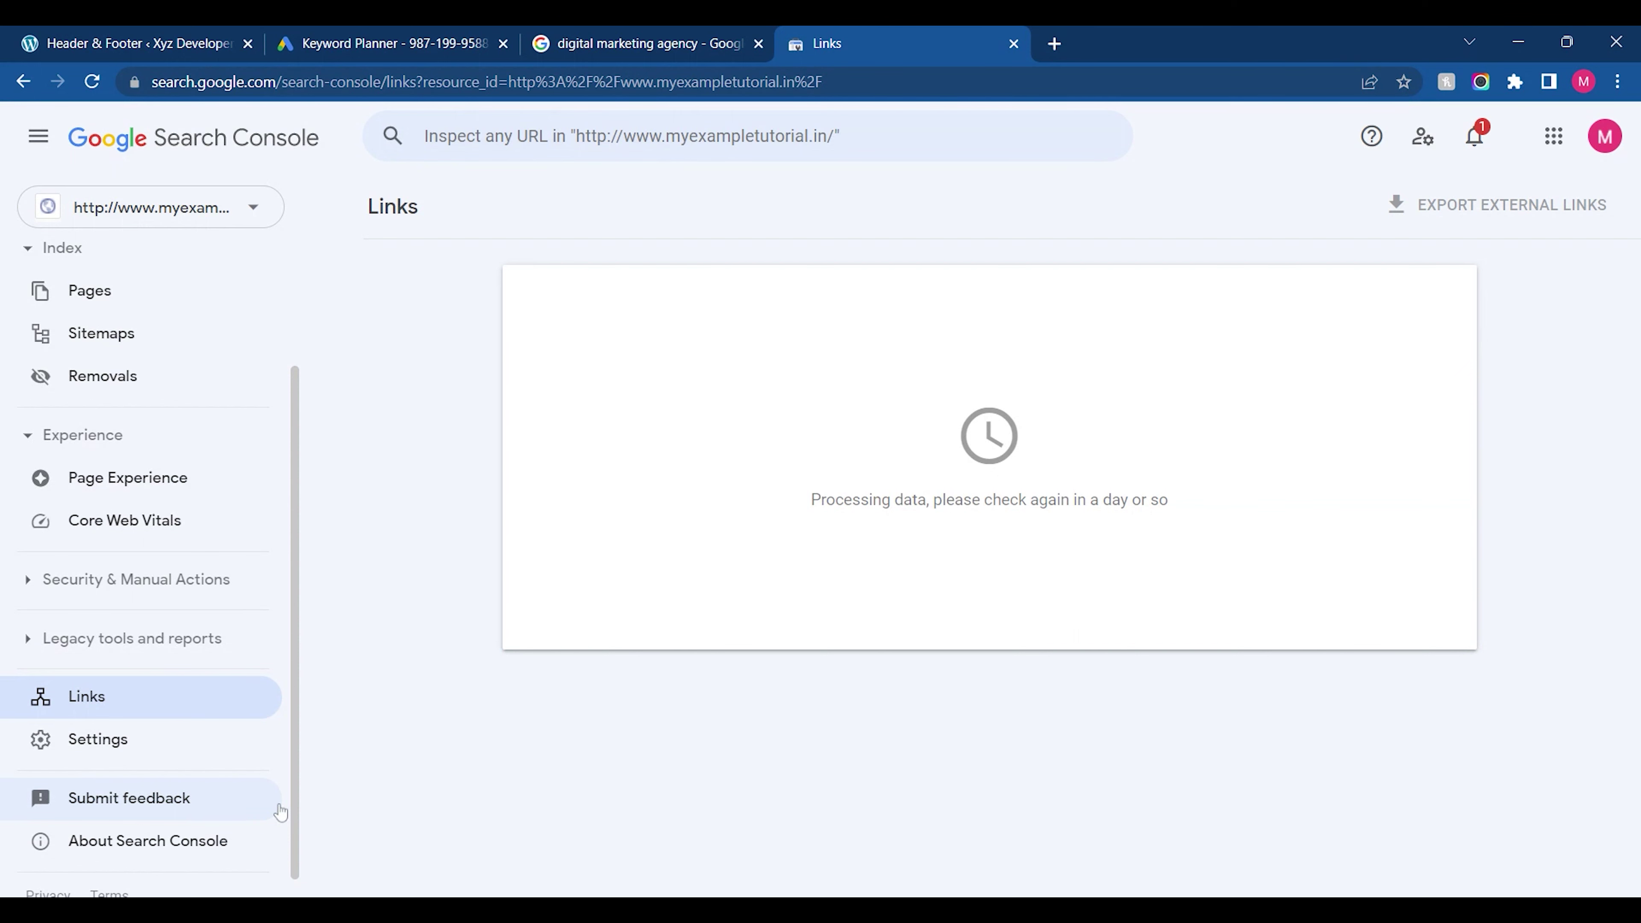
left_click(108, 740)
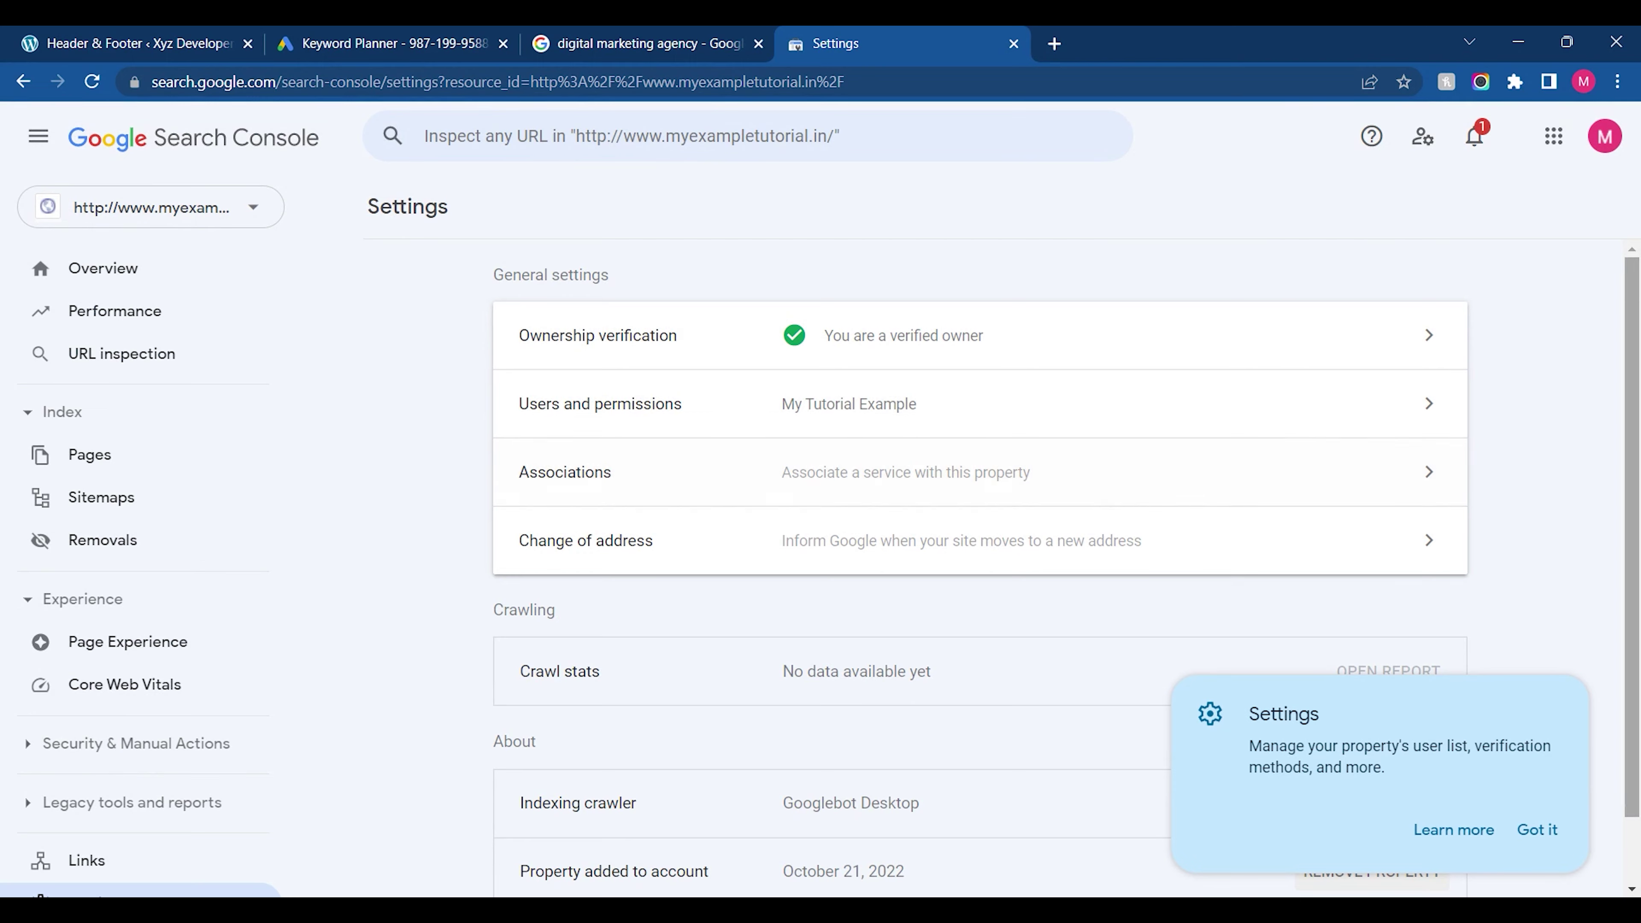
scroll(732, 298, "down", 1)
scroll(732, 297, "up", 1)
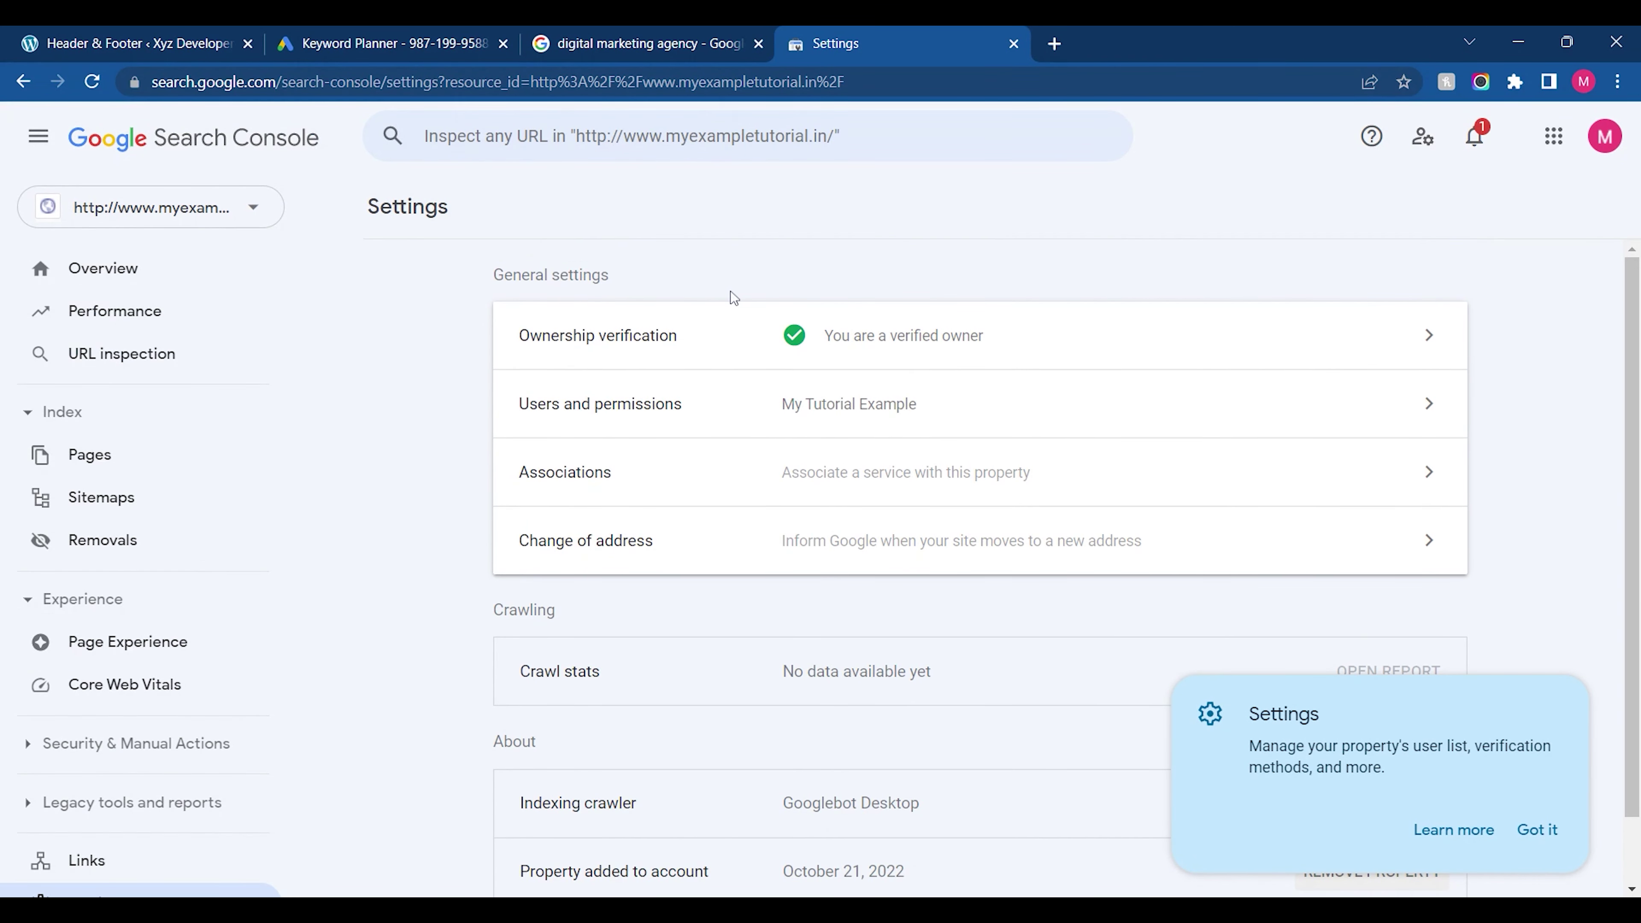
left_click(80, 264)
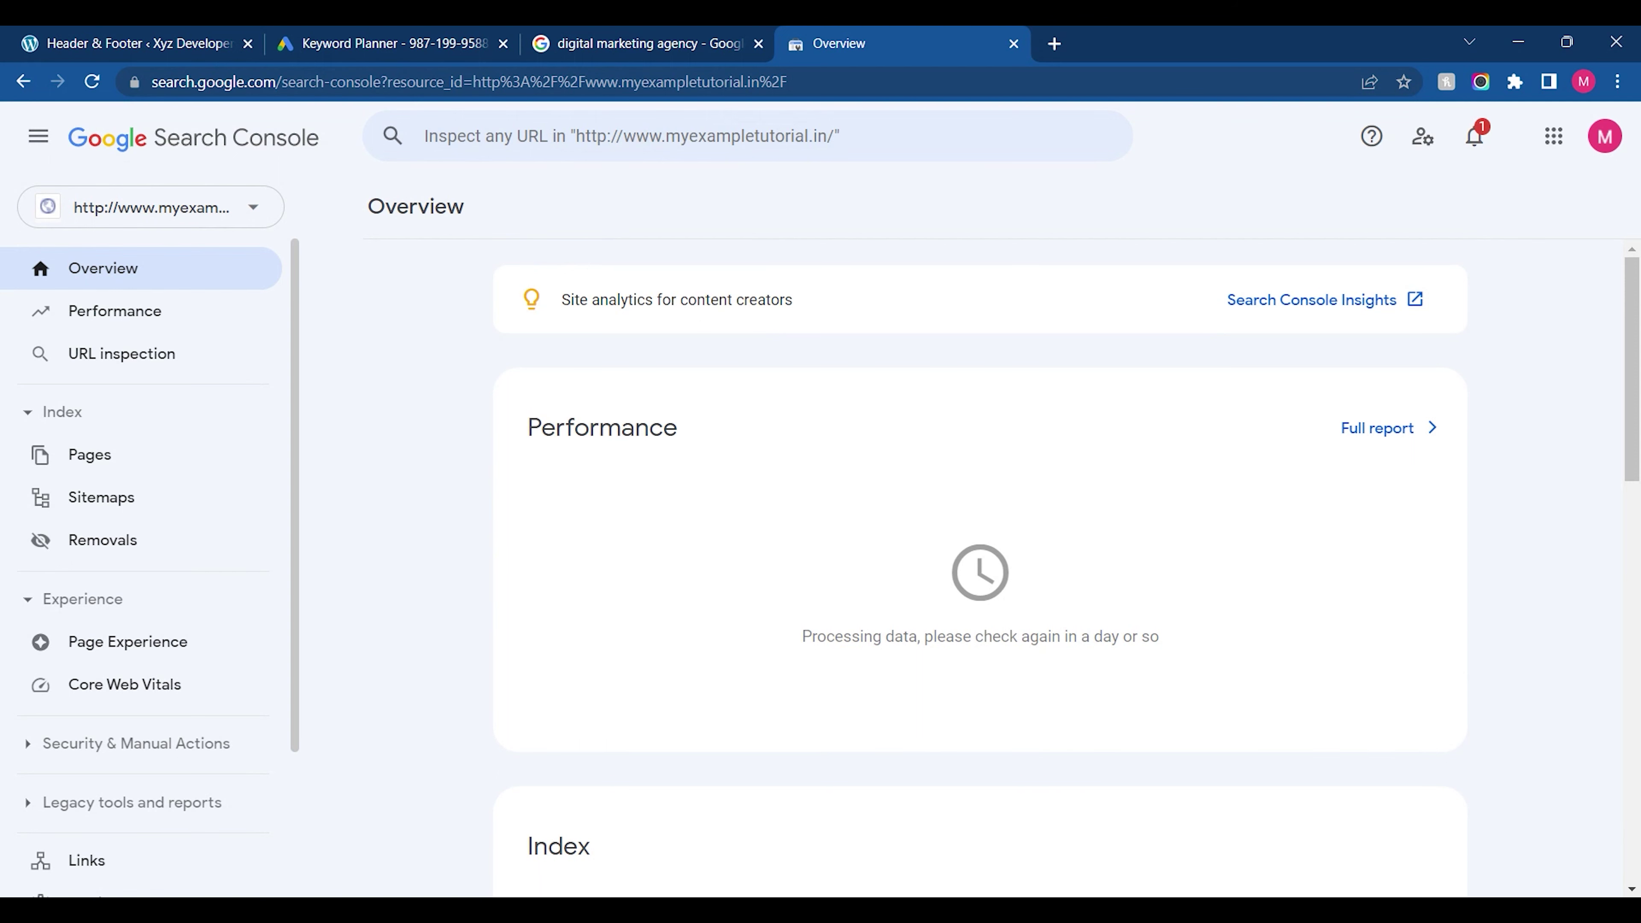
Search Google for "google analytics" in a new browser tab and open the Google Analytics website
left_click(1054, 43)
type("google any")
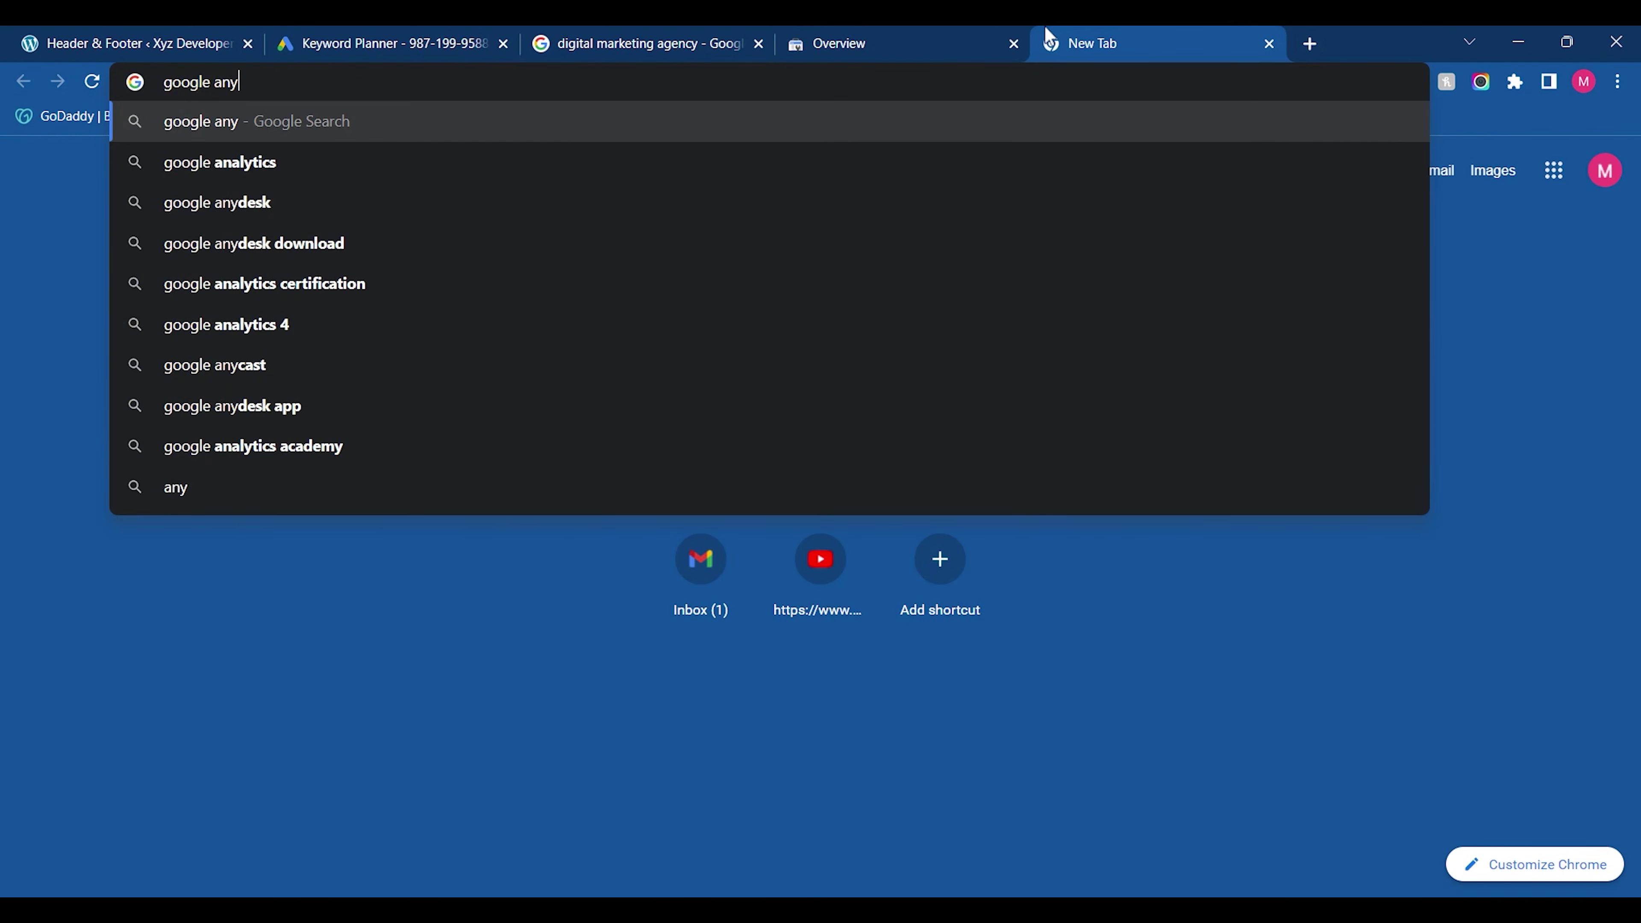
key("Down")
key("Return")
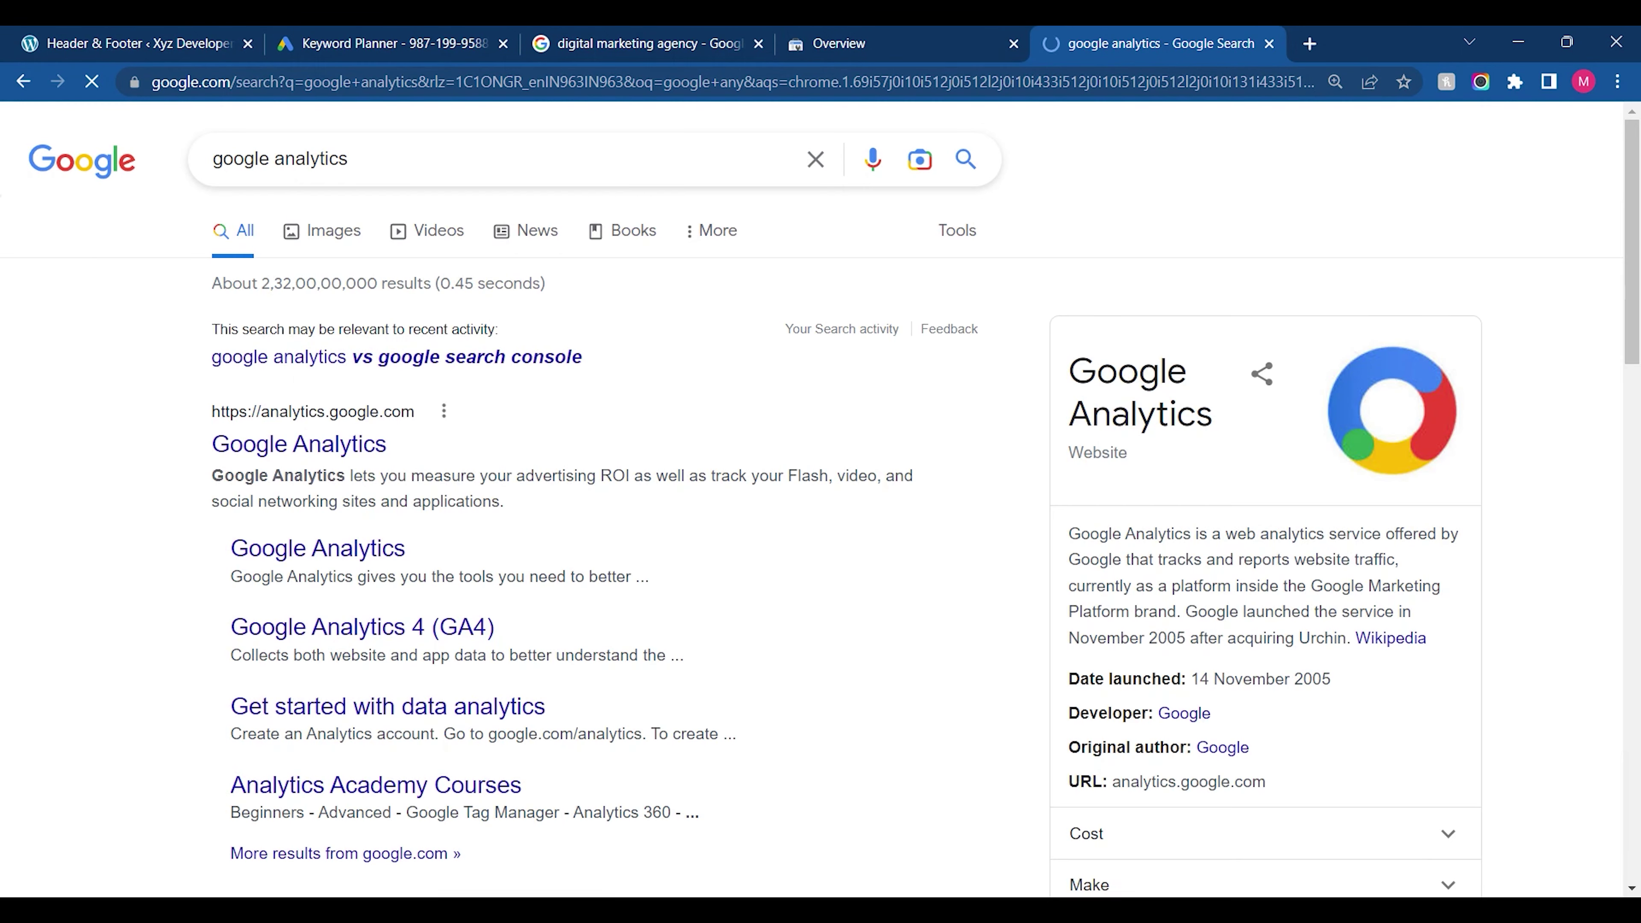
left_click(314, 446)
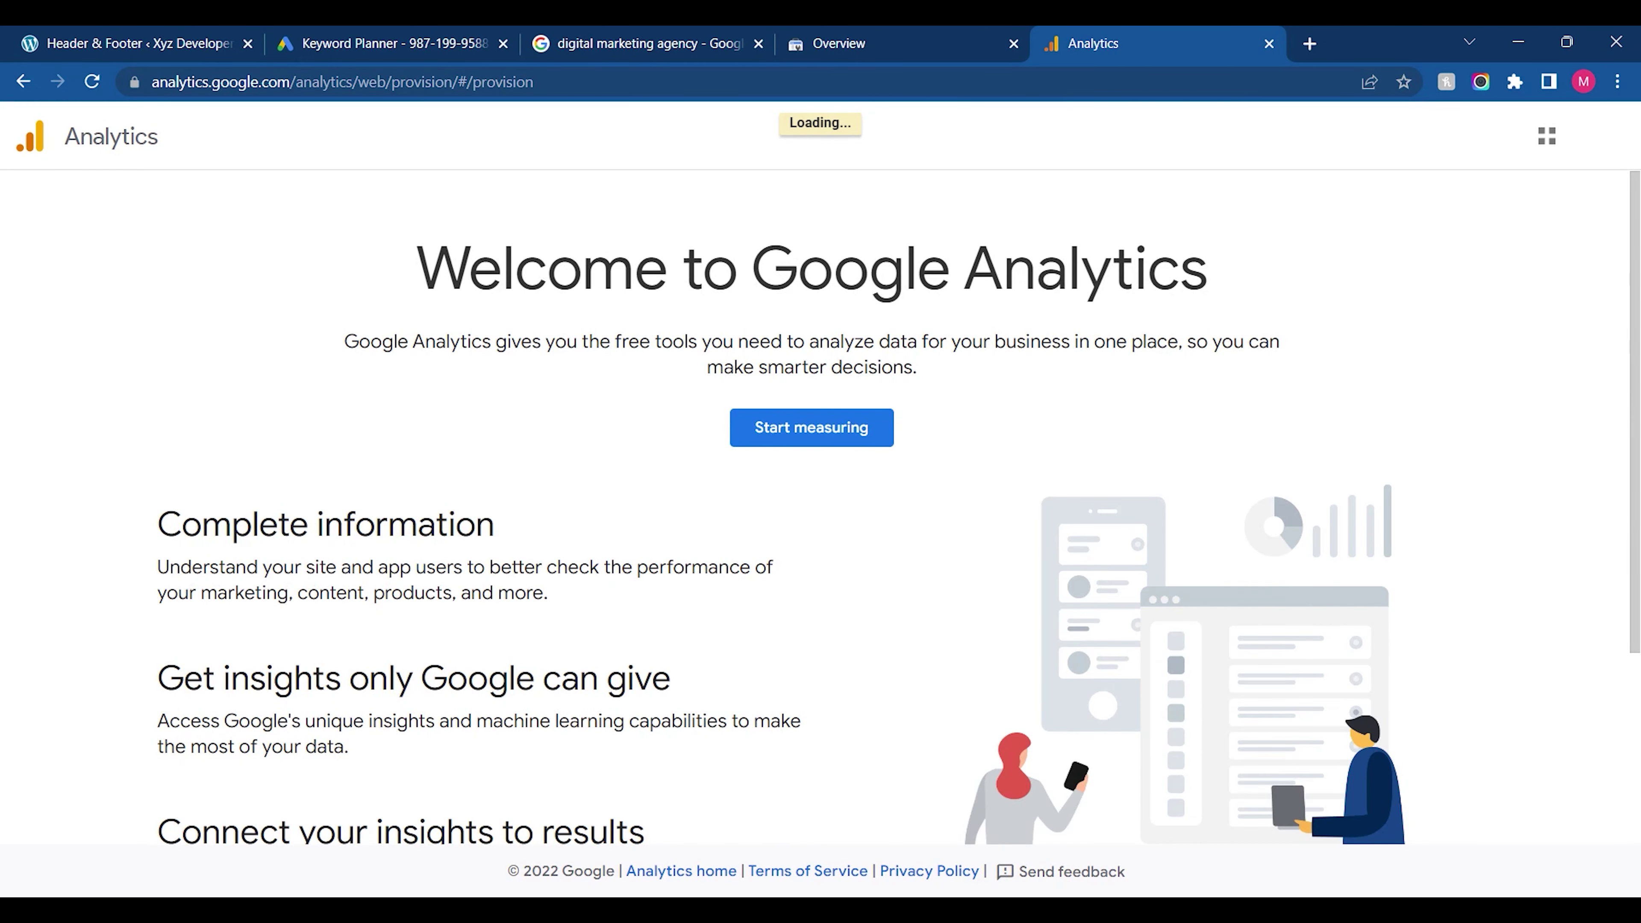
Start the Google Analytics account setup with the account name XYZ, enable Google products & services data sharing and continue to the property details
left_click(767, 429)
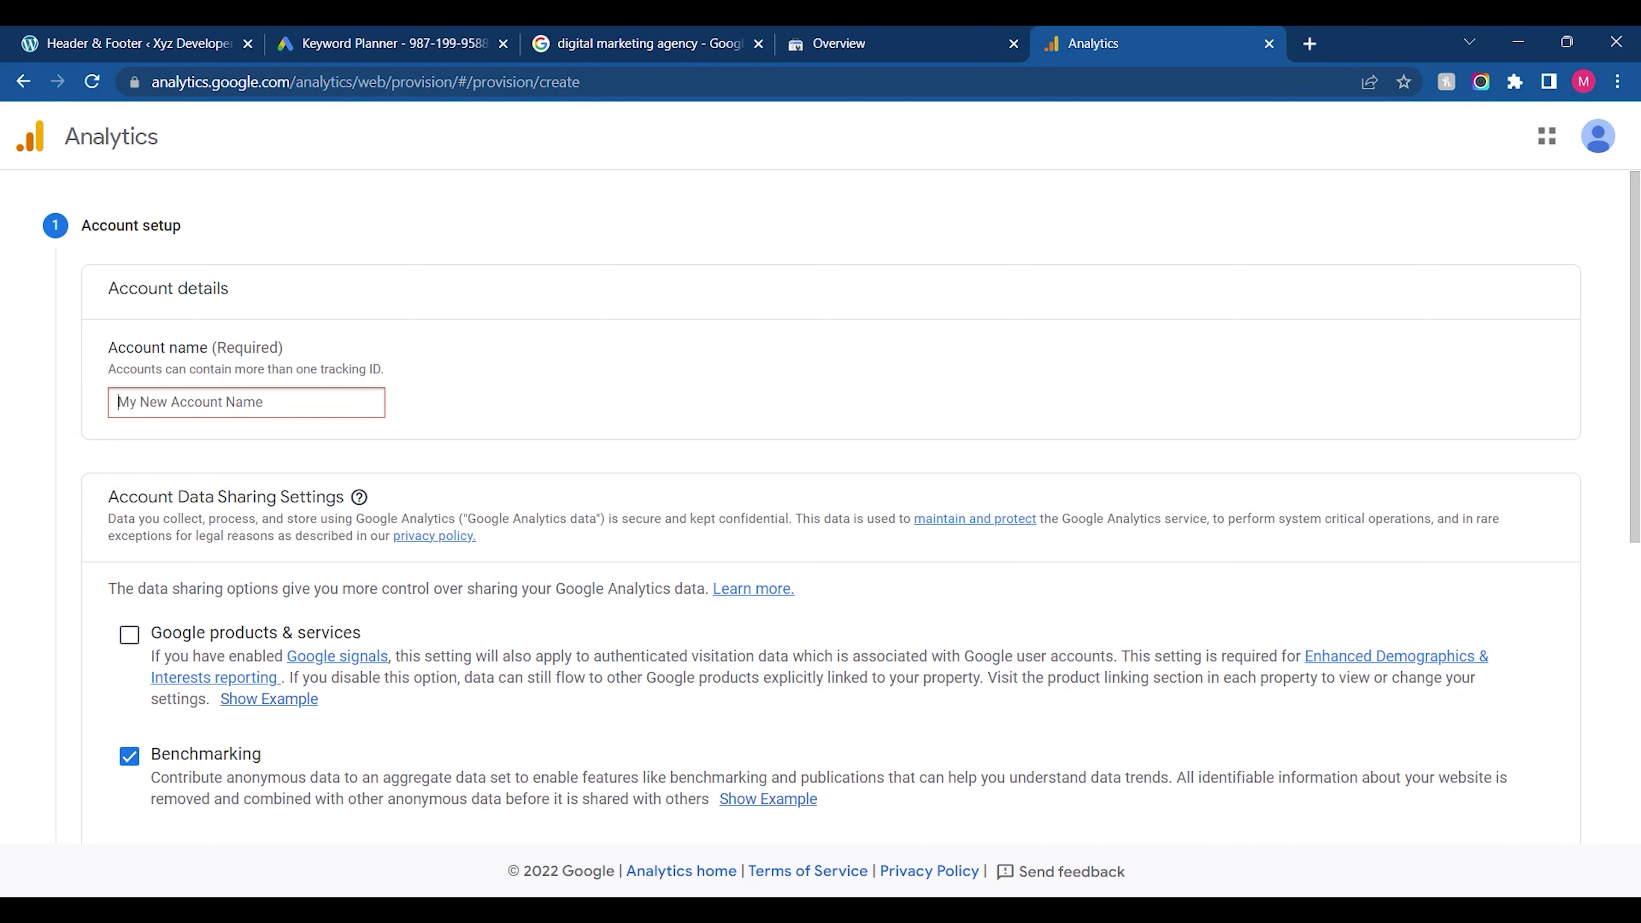
type("XYZ")
left_click(129, 634)
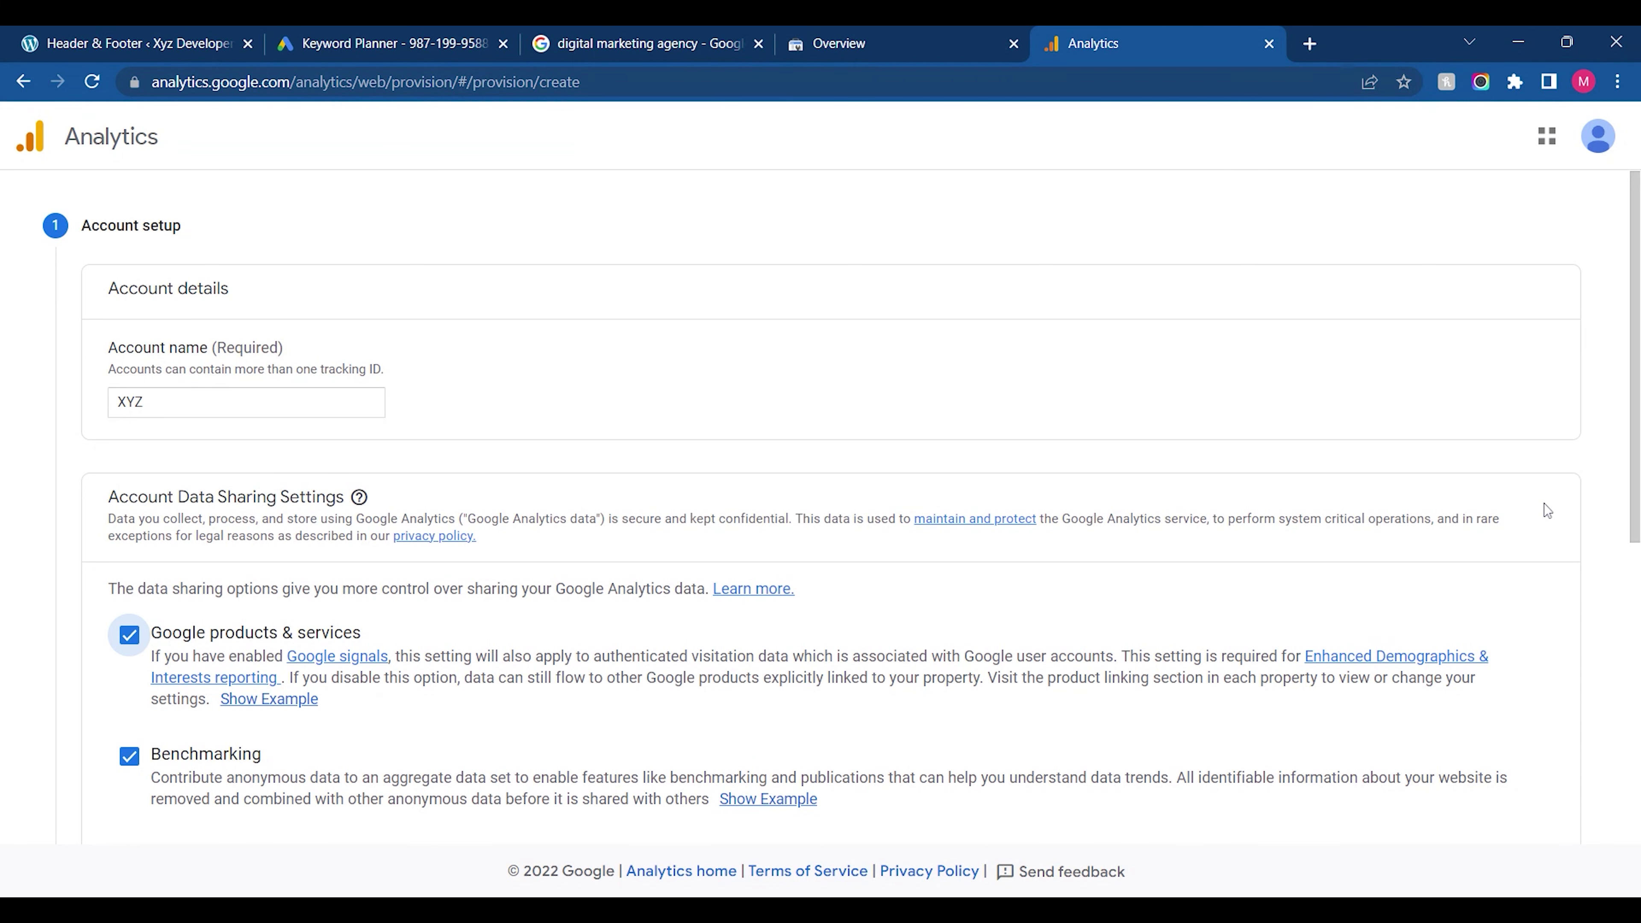
scroll(214, 685, "down", 8)
left_click(147, 647)
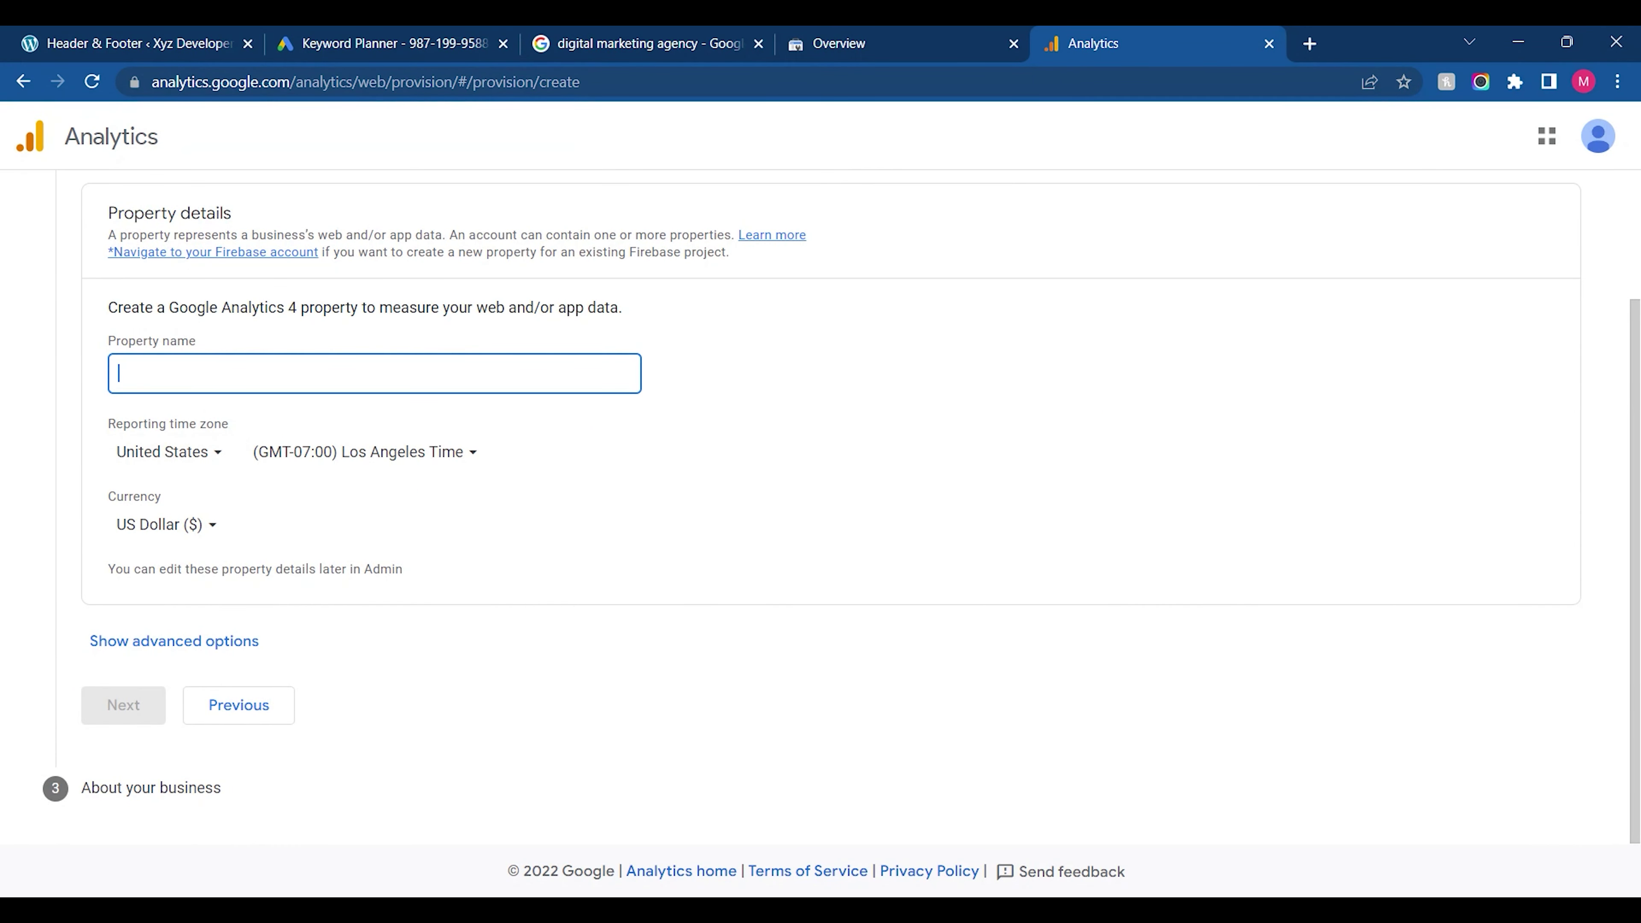
Name the Analytics property XYZ and set the country of its reporting time zone to India
type("XYZ")
left_click(179, 458)
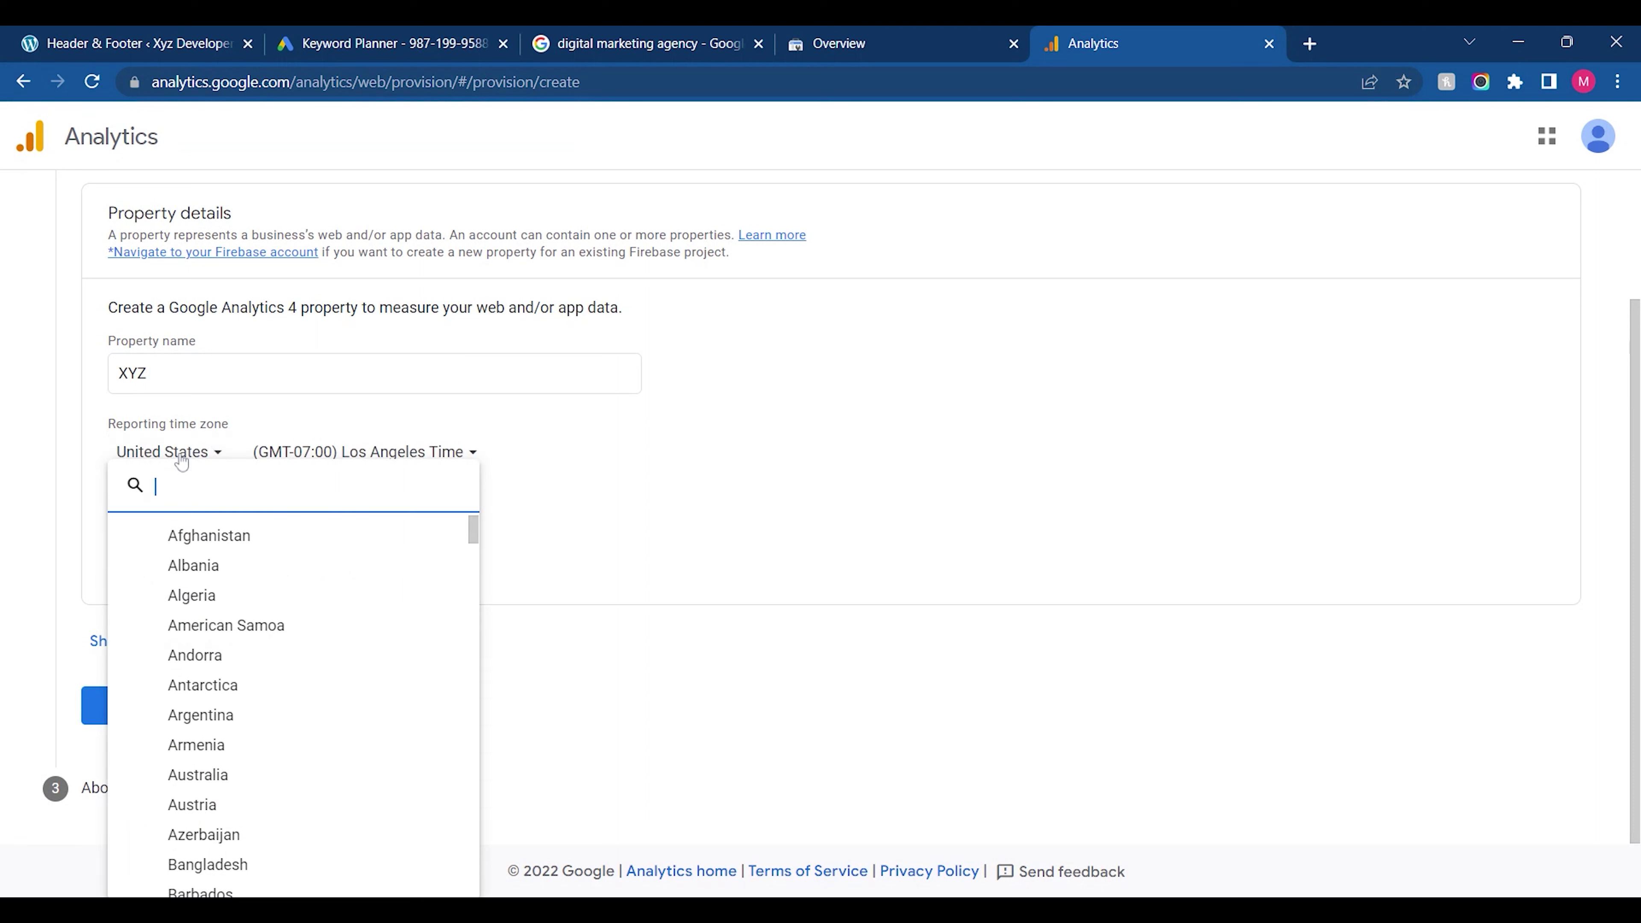
type("indi")
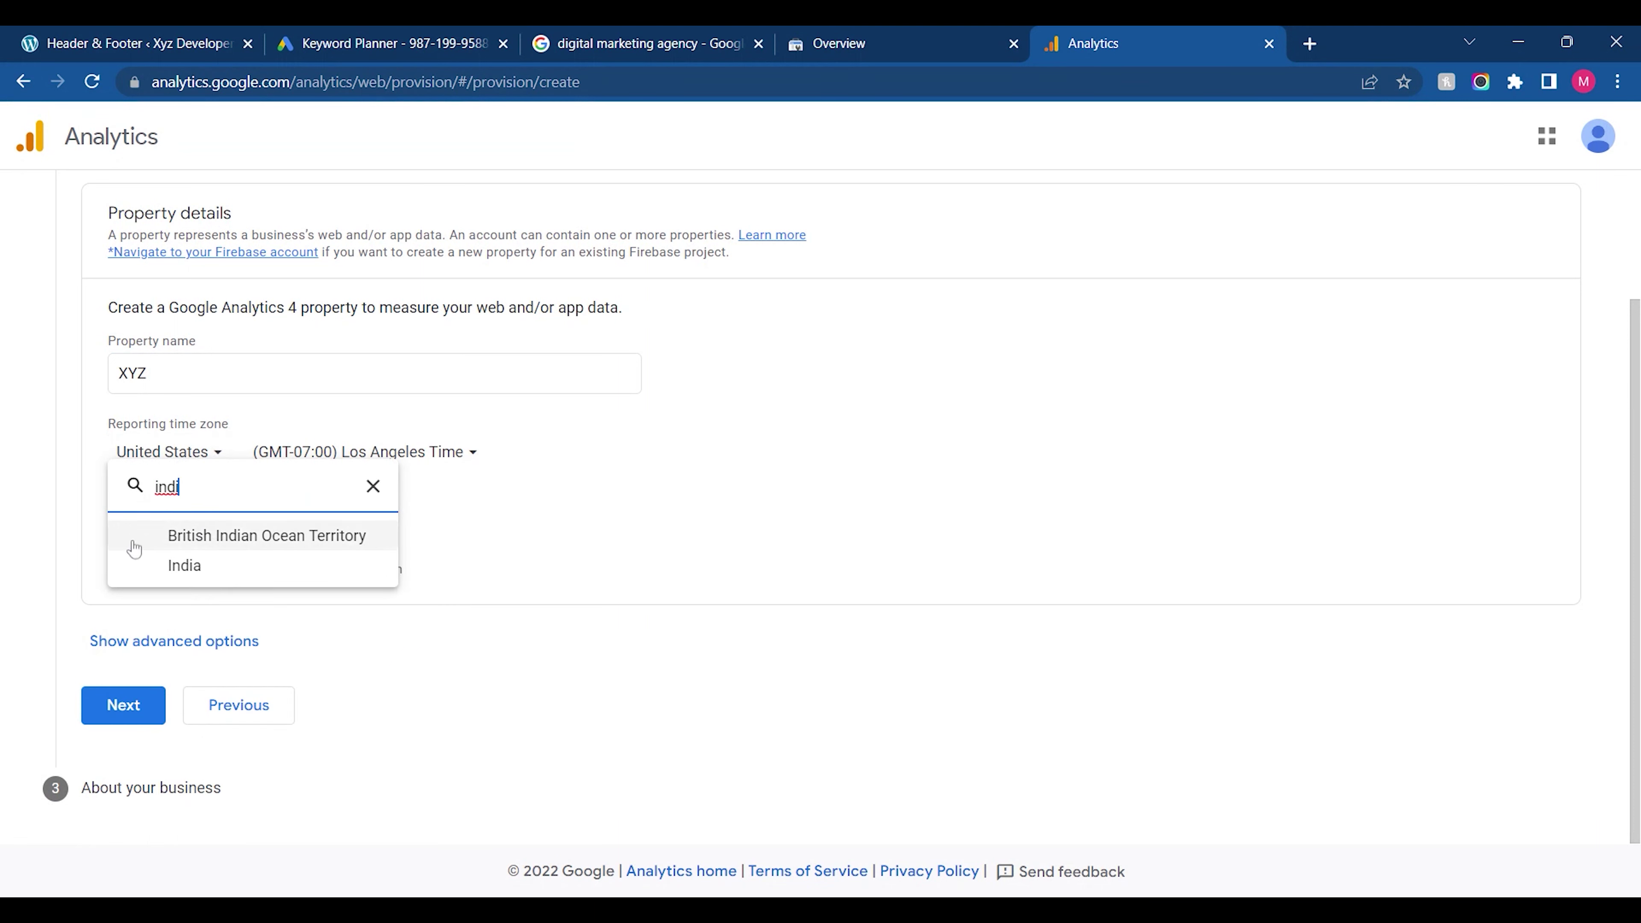
left_click(159, 568)
Set the property's currency to Indian Rupee and continue to the business information
left_click(154, 542)
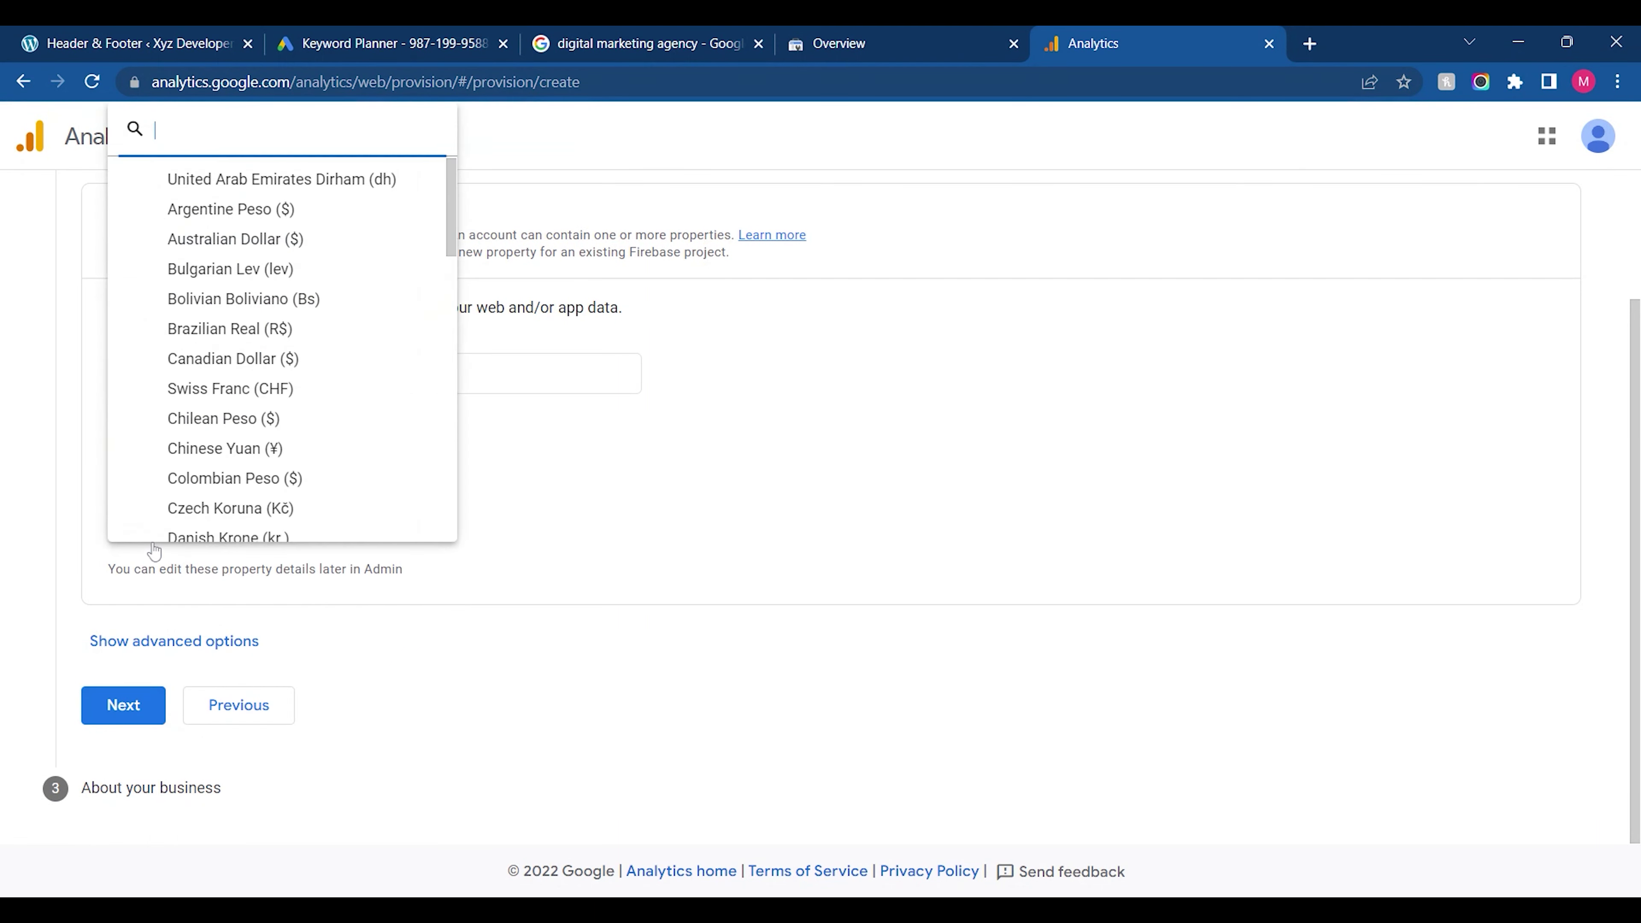
type("inr")
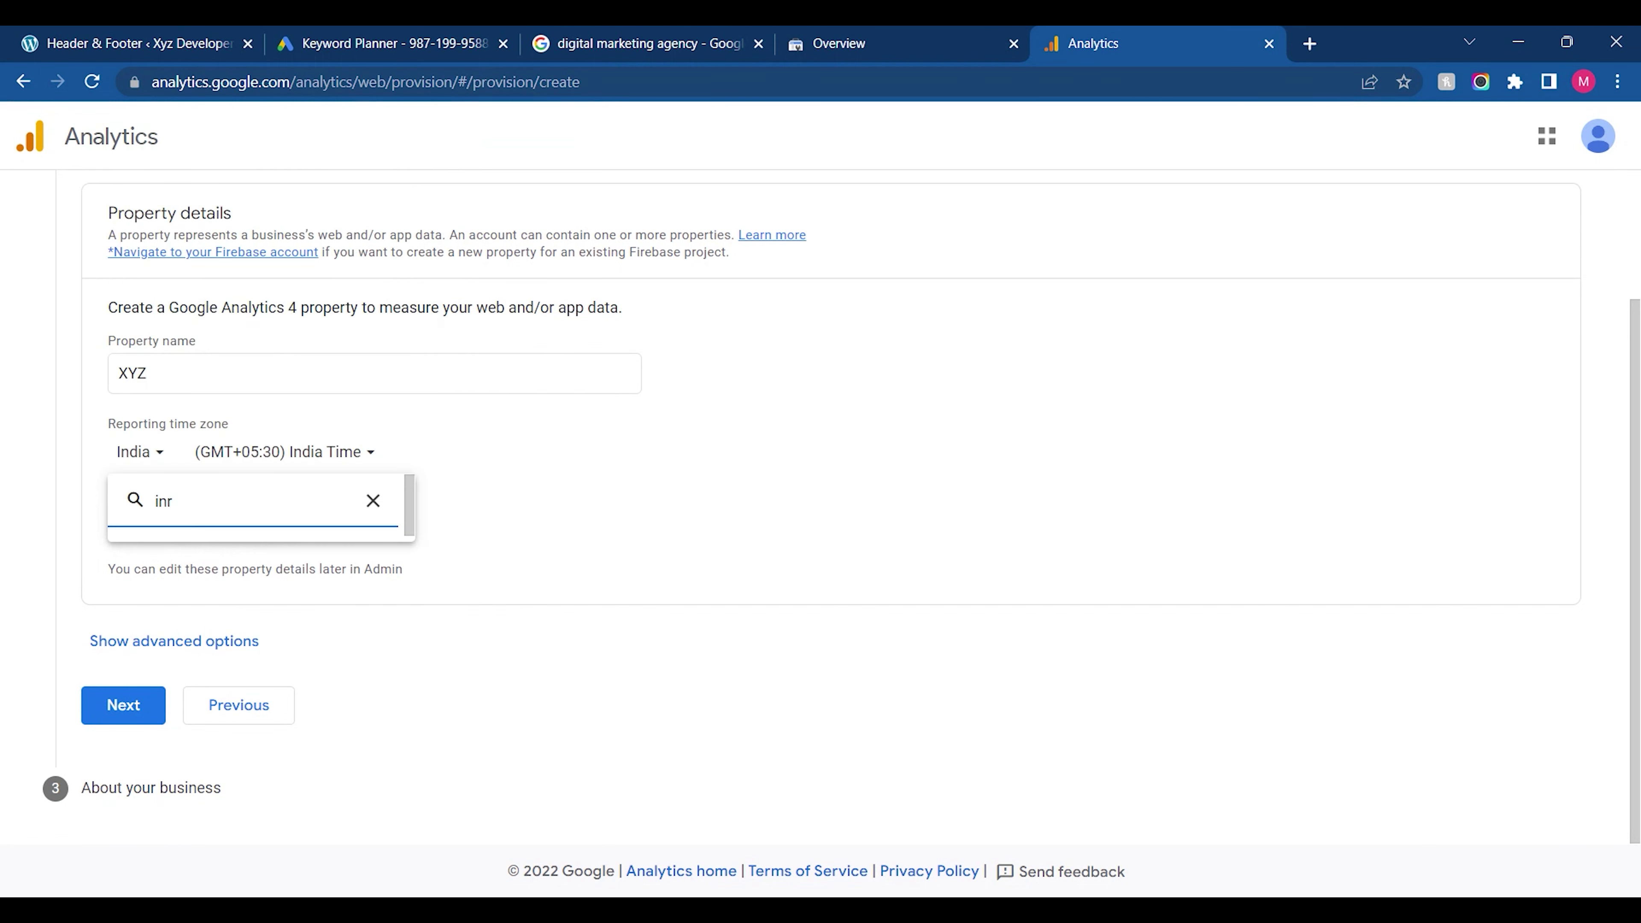
key("BackSpace")
key("BackSpace")
key("BackSpace")
type("india")
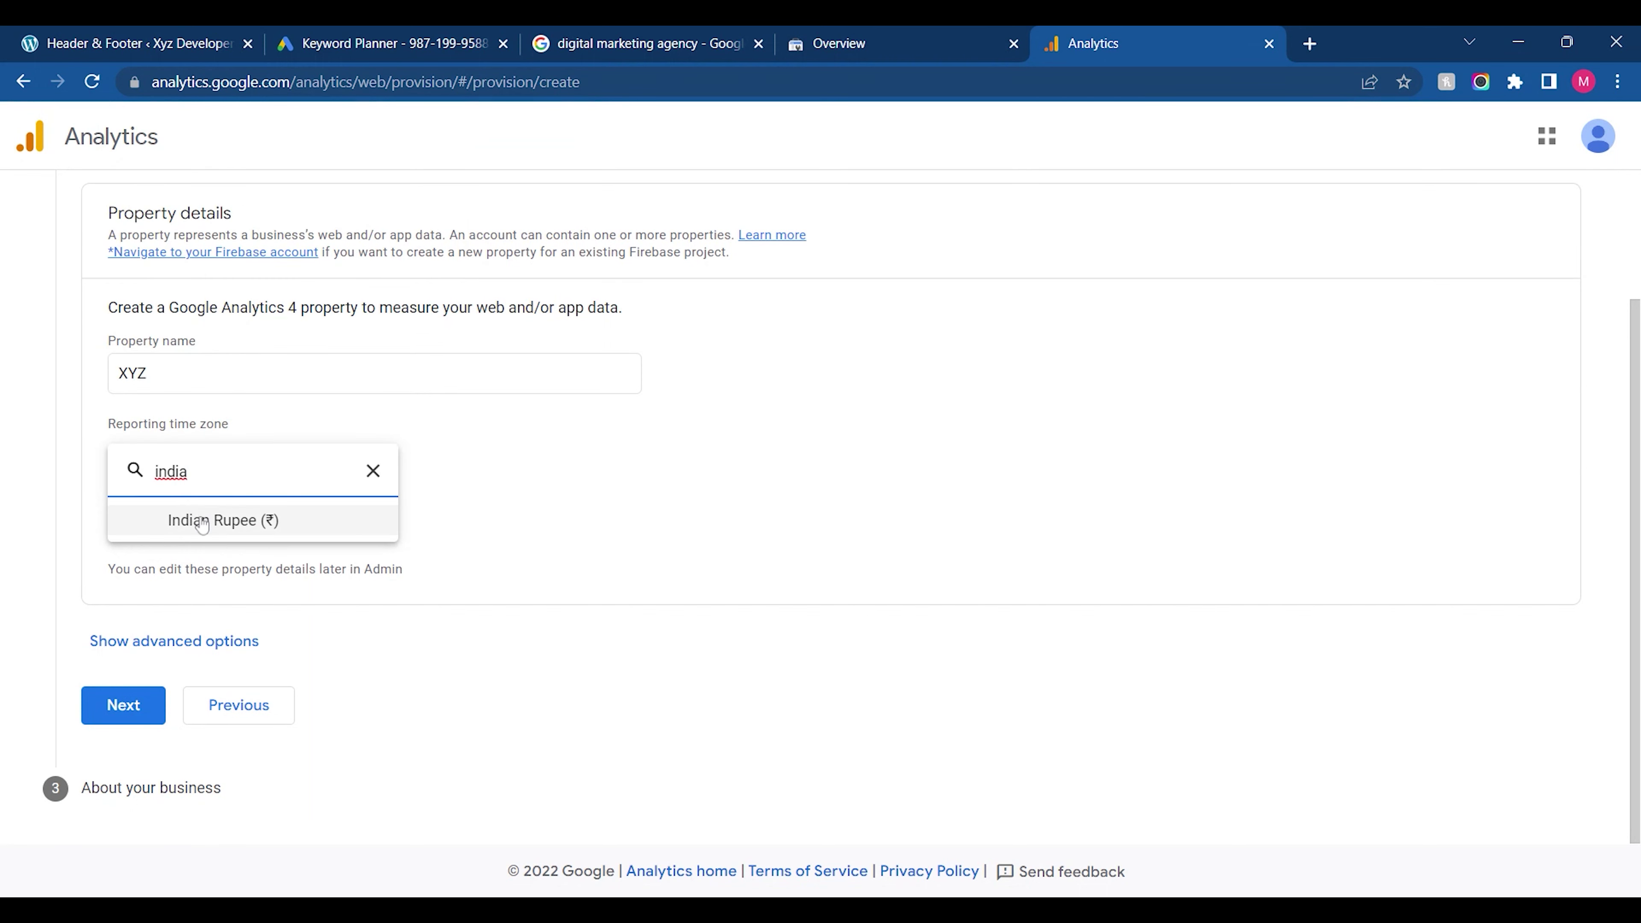
left_click(199, 522)
left_click(122, 703)
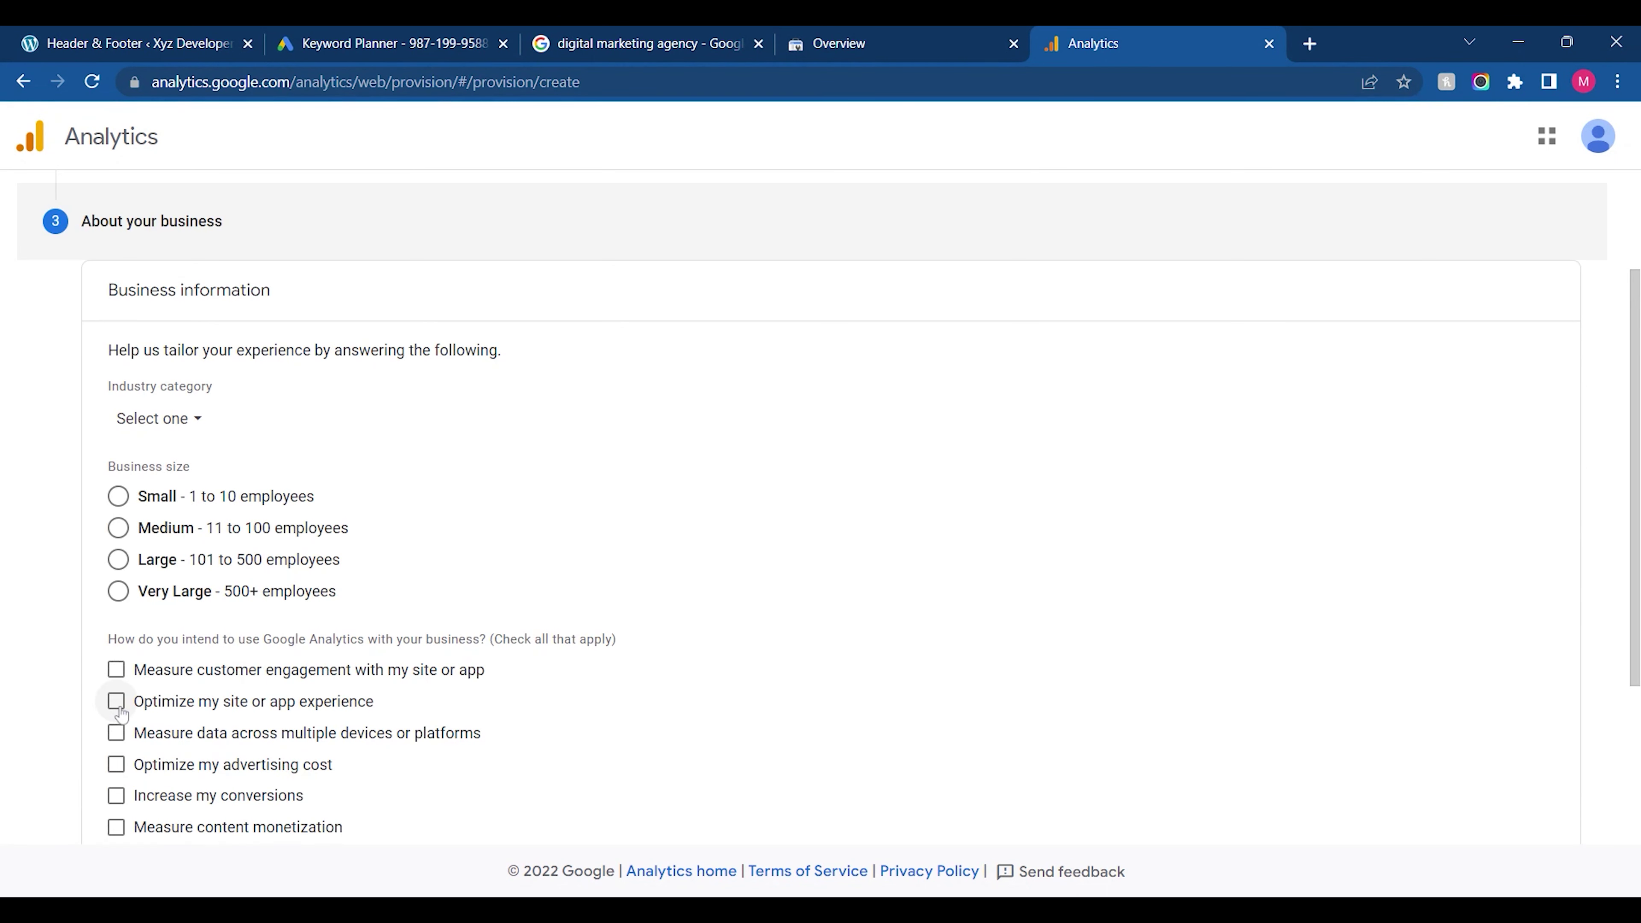
Set the industry category to Real Estate and the business size to Small (1 to 10 employees)
left_click(187, 414)
type("re")
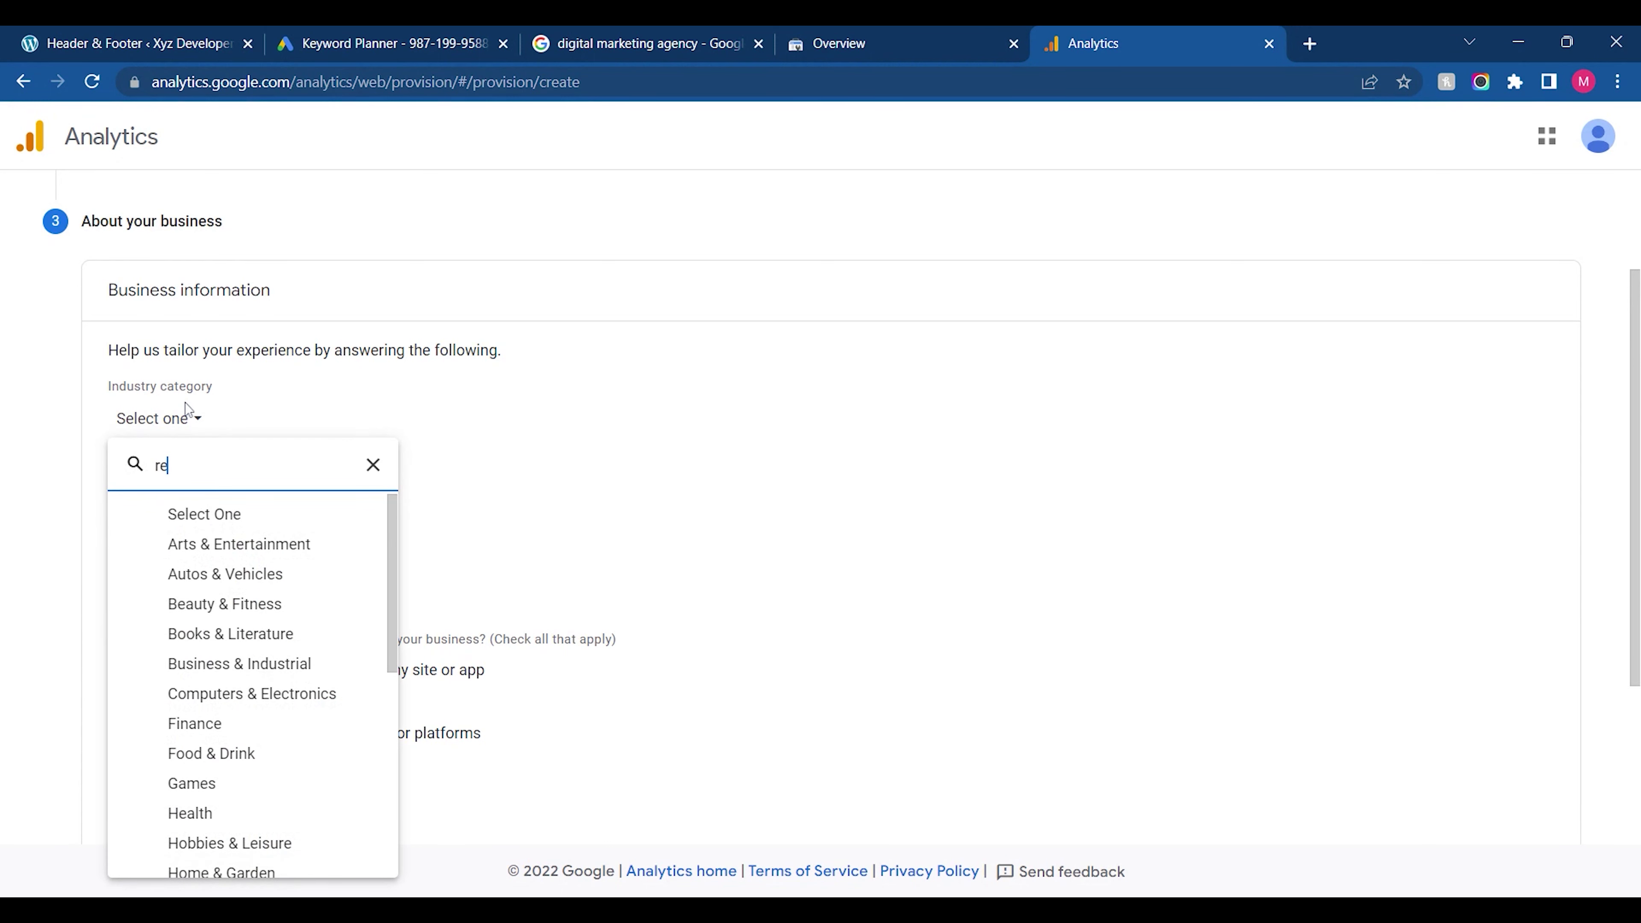
left_click(197, 574)
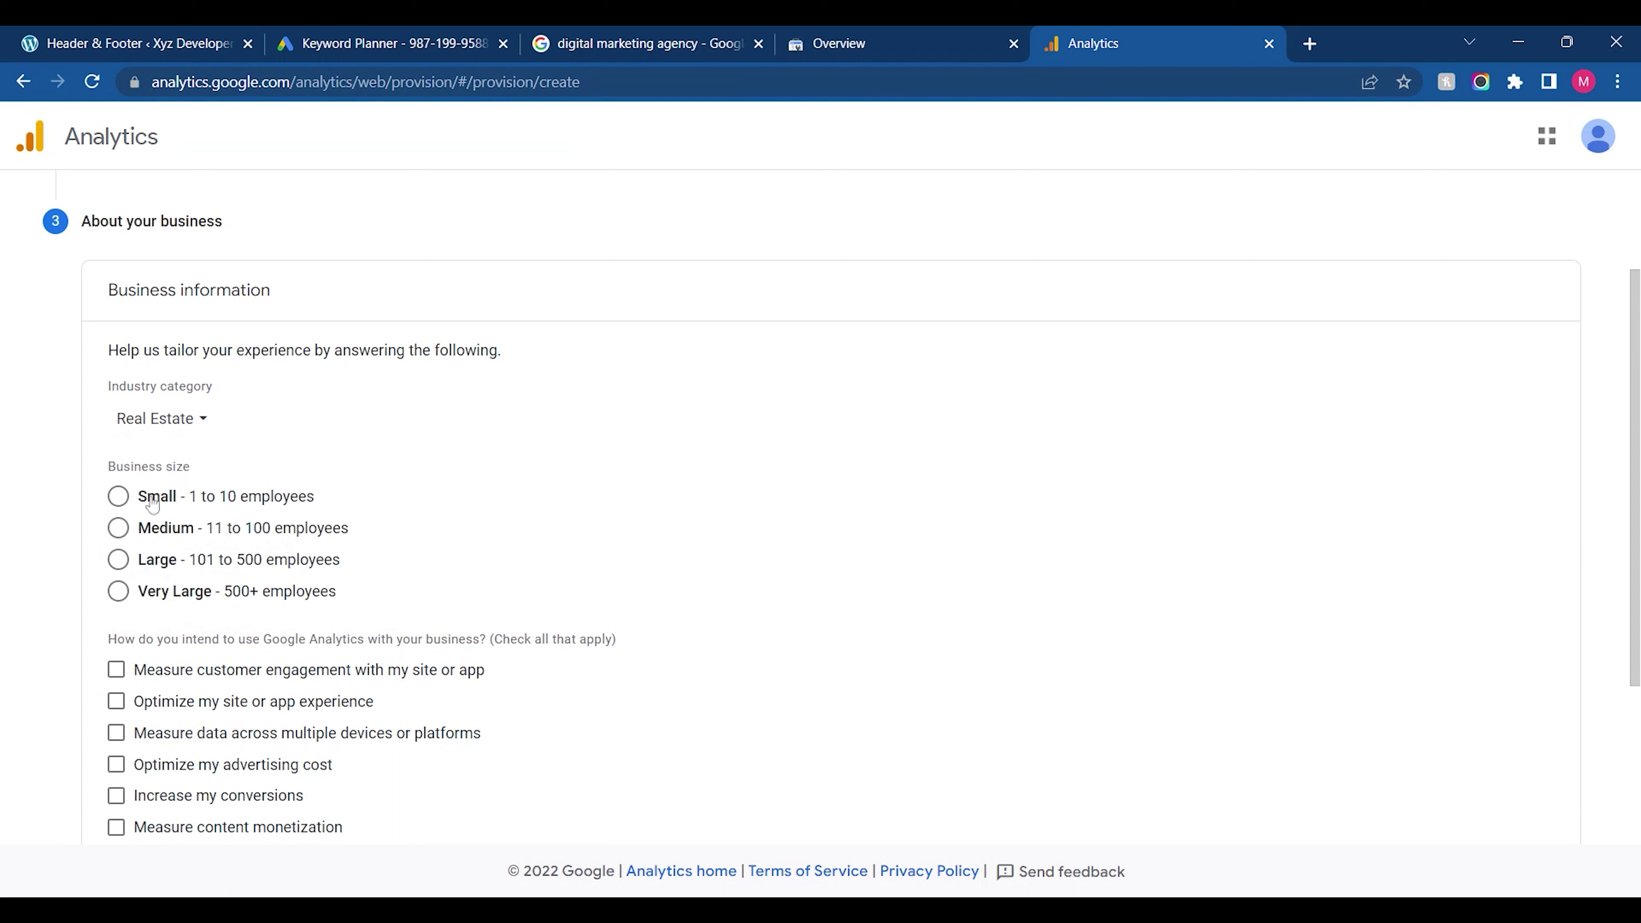
left_click(152, 503)
Select the customer engagement, site experience, multi-device data, advertising cost and conversions purposes, and create the account
scroll(646, 517, "down", 4)
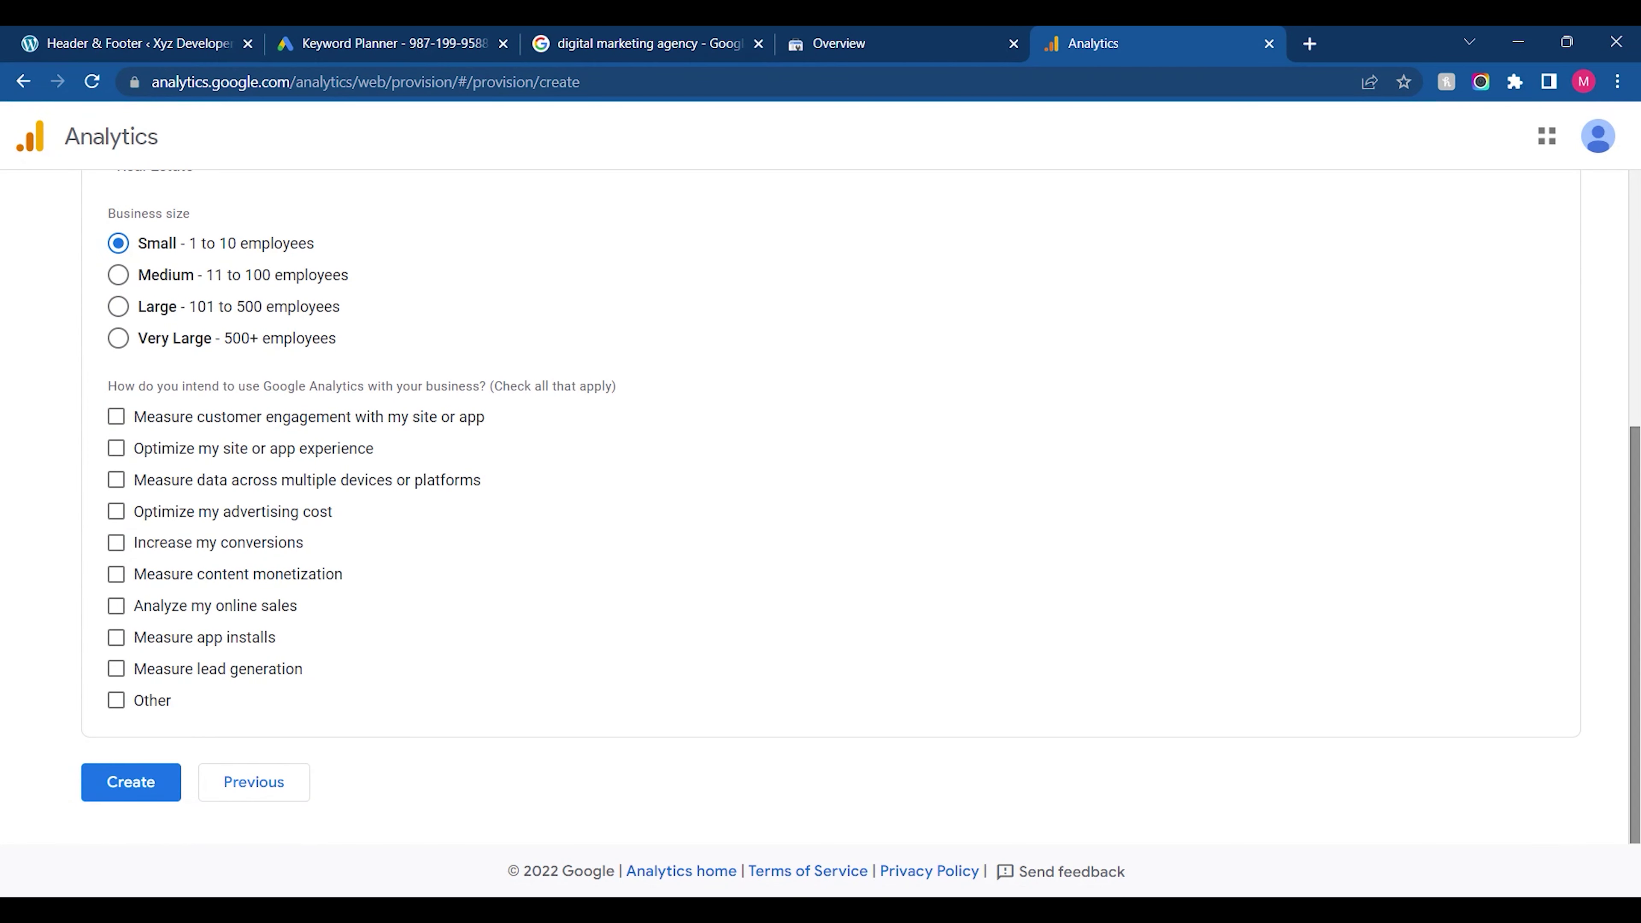
left_click(116, 417)
left_click(116, 449)
left_click(117, 479)
left_click(116, 512)
left_click(116, 543)
left_click(132, 783)
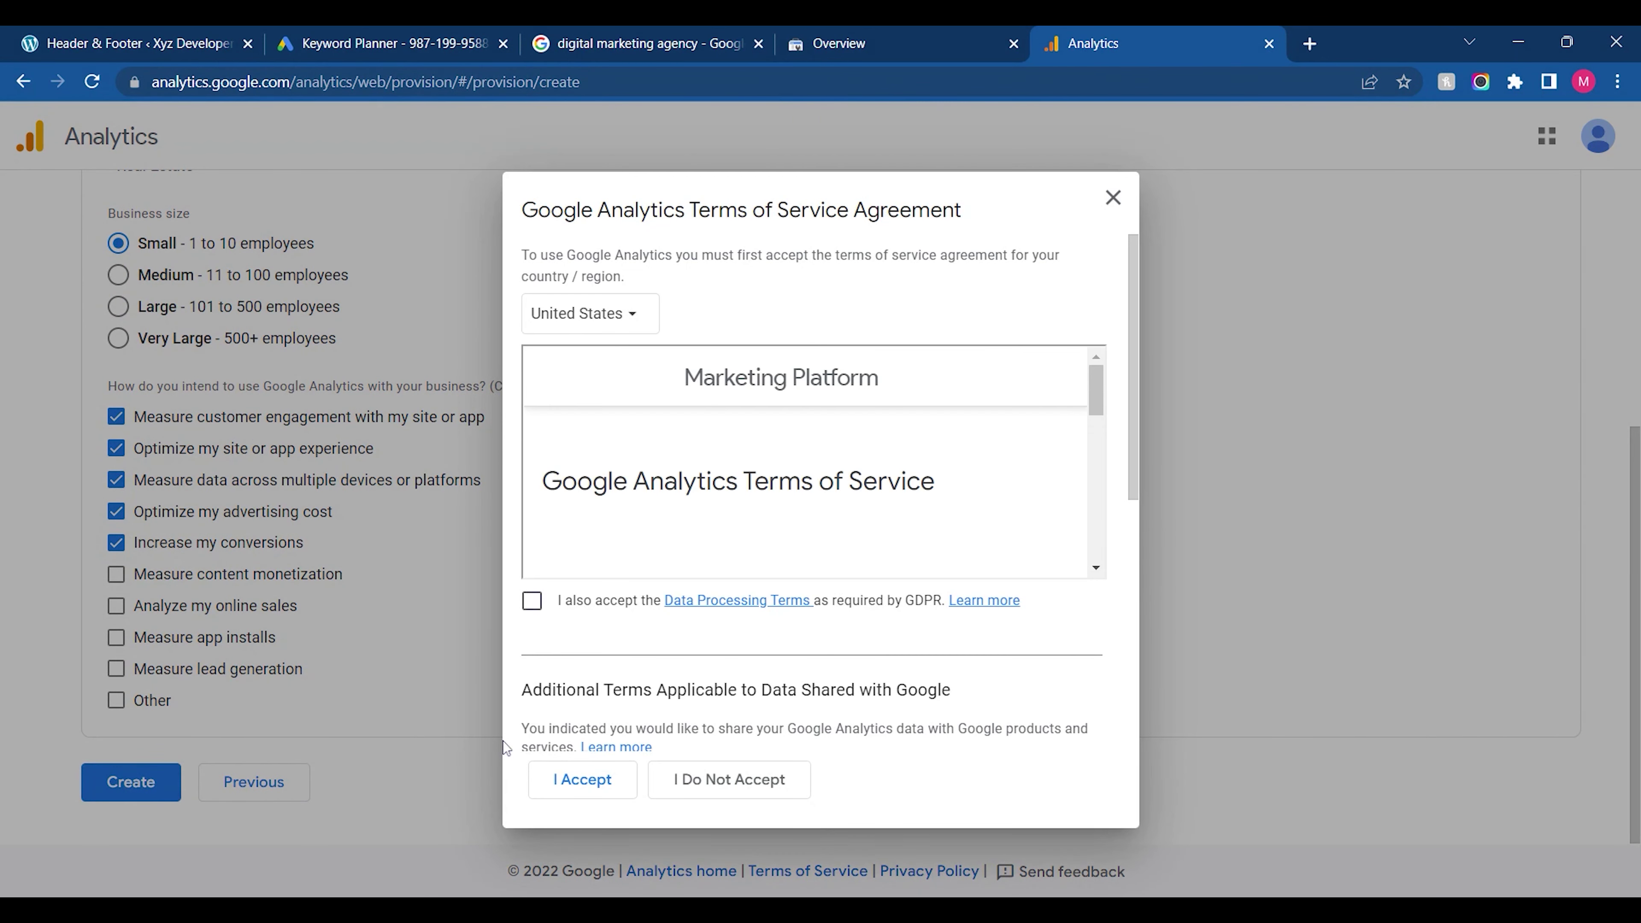
Accept the Google Analytics Terms of Service for India, including the Data Processing Terms and the additional data sharing terms
left_click(531, 600)
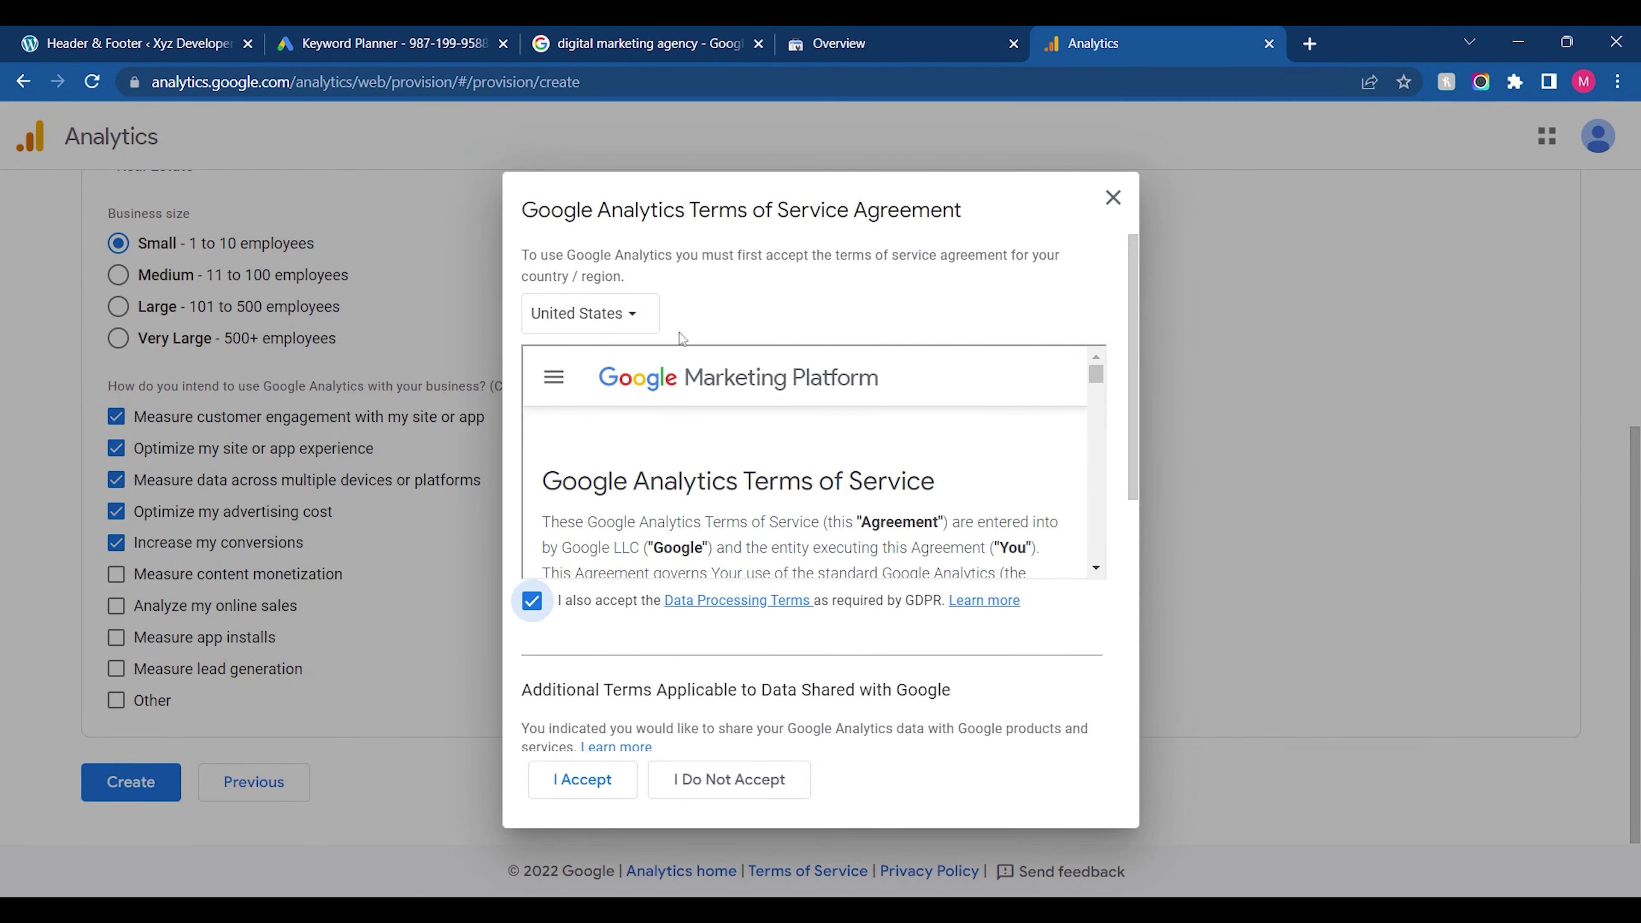
left_click(647, 327)
type("indi")
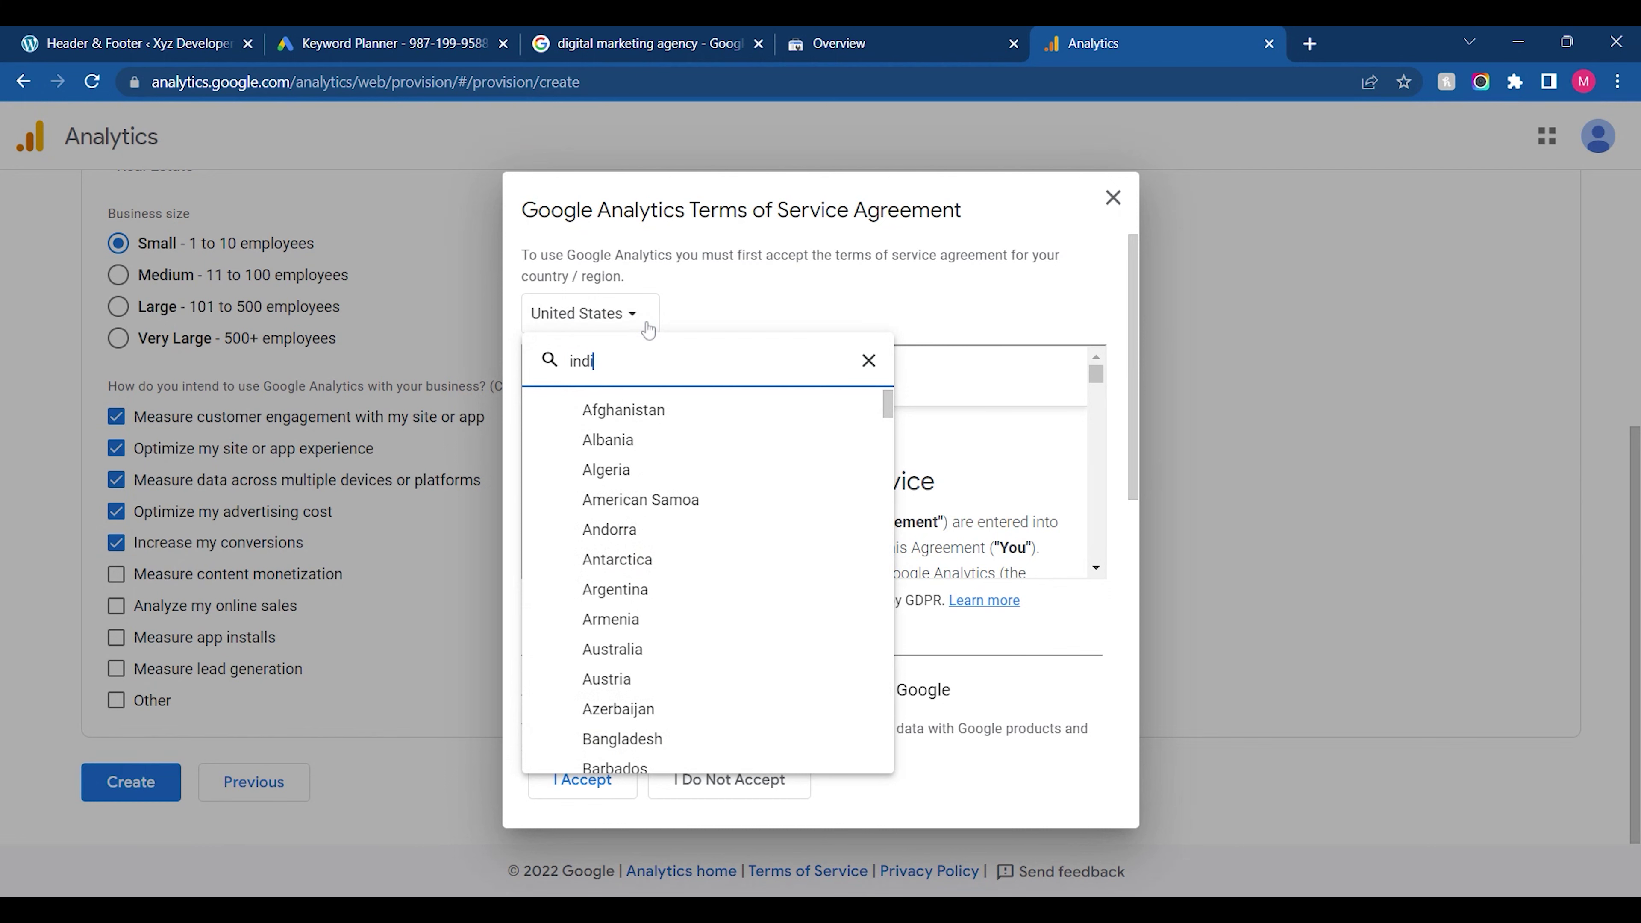
left_click(611, 440)
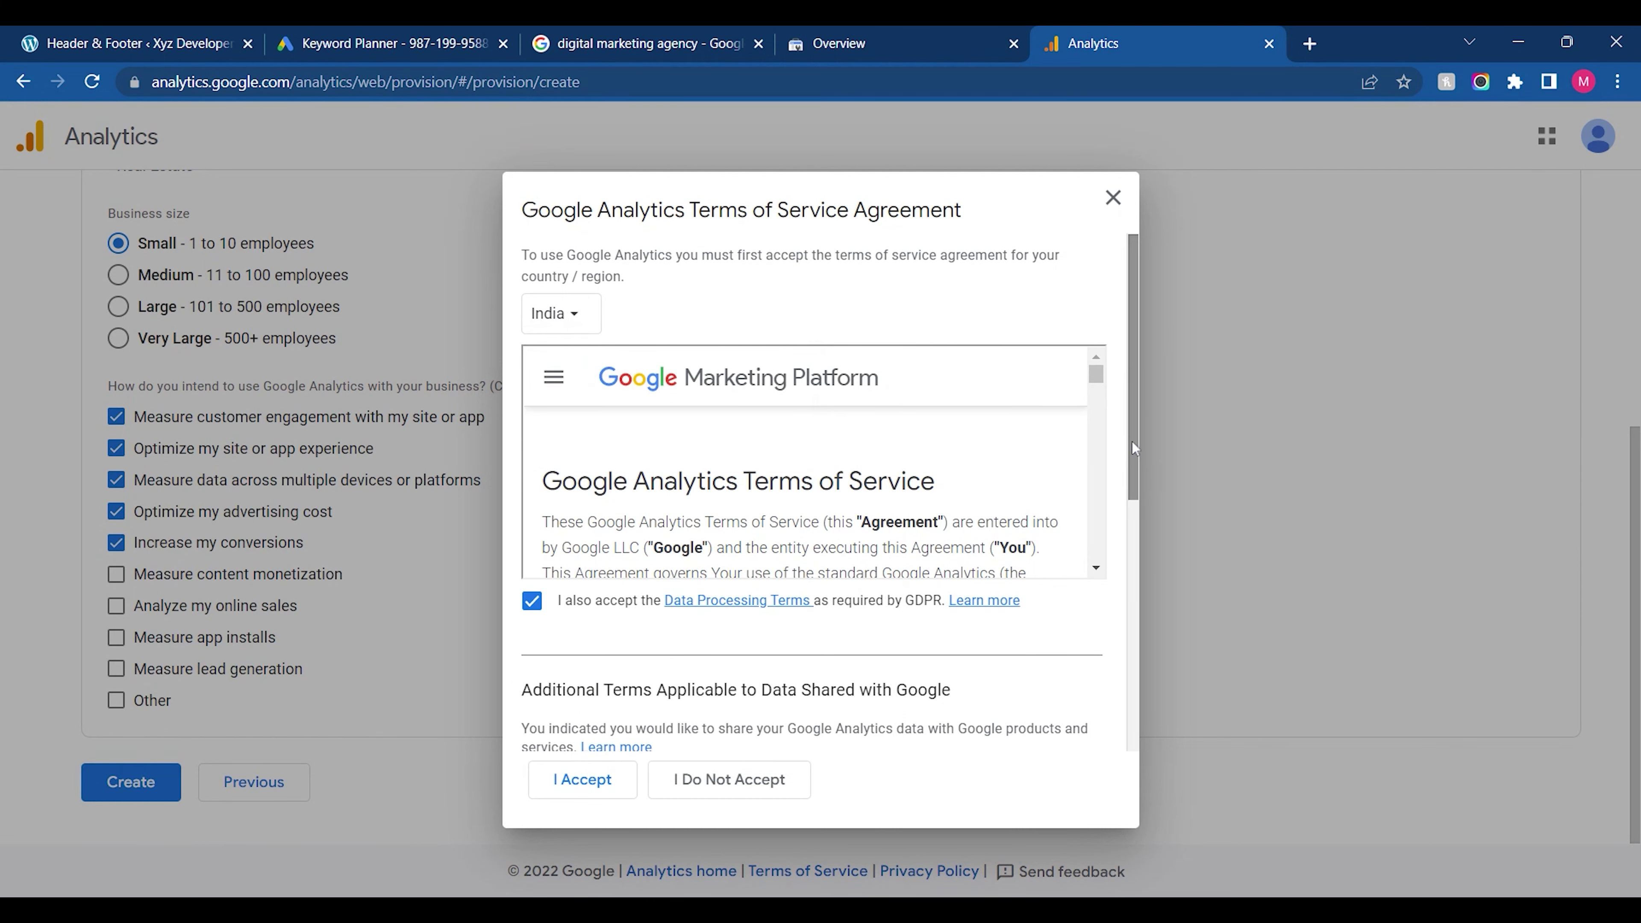
left_click_drag(1135, 443, 1135, 692)
left_click(607, 717)
left_click(578, 773)
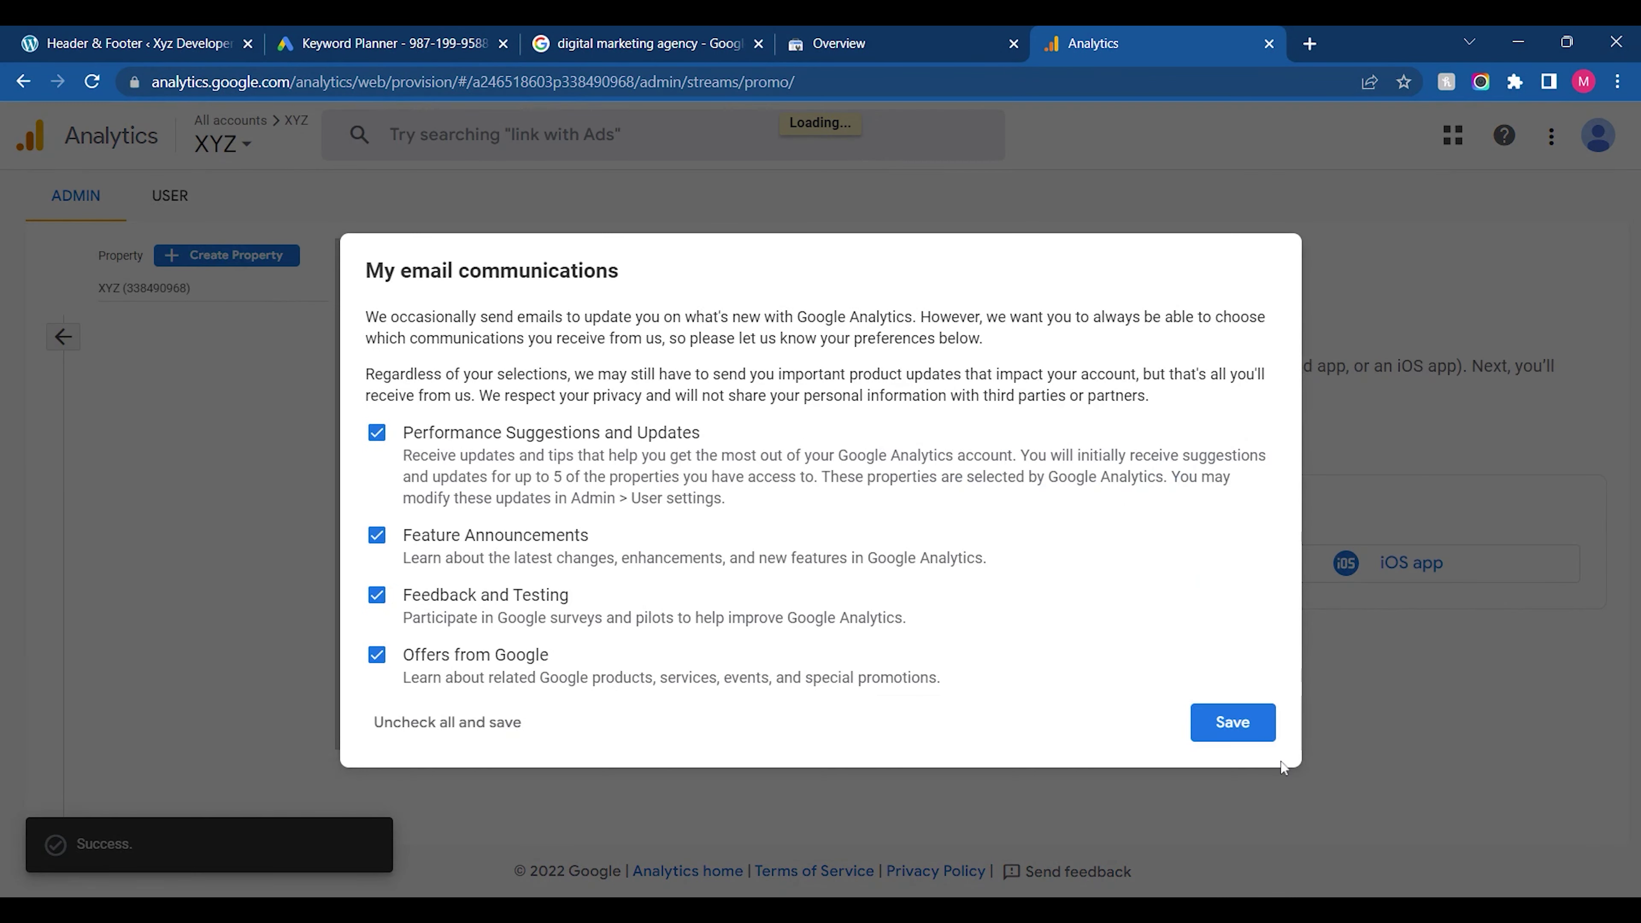
Save the email communication preferences with all options enabled and dismiss the Google Analytics 4 tour
left_click(1252, 737)
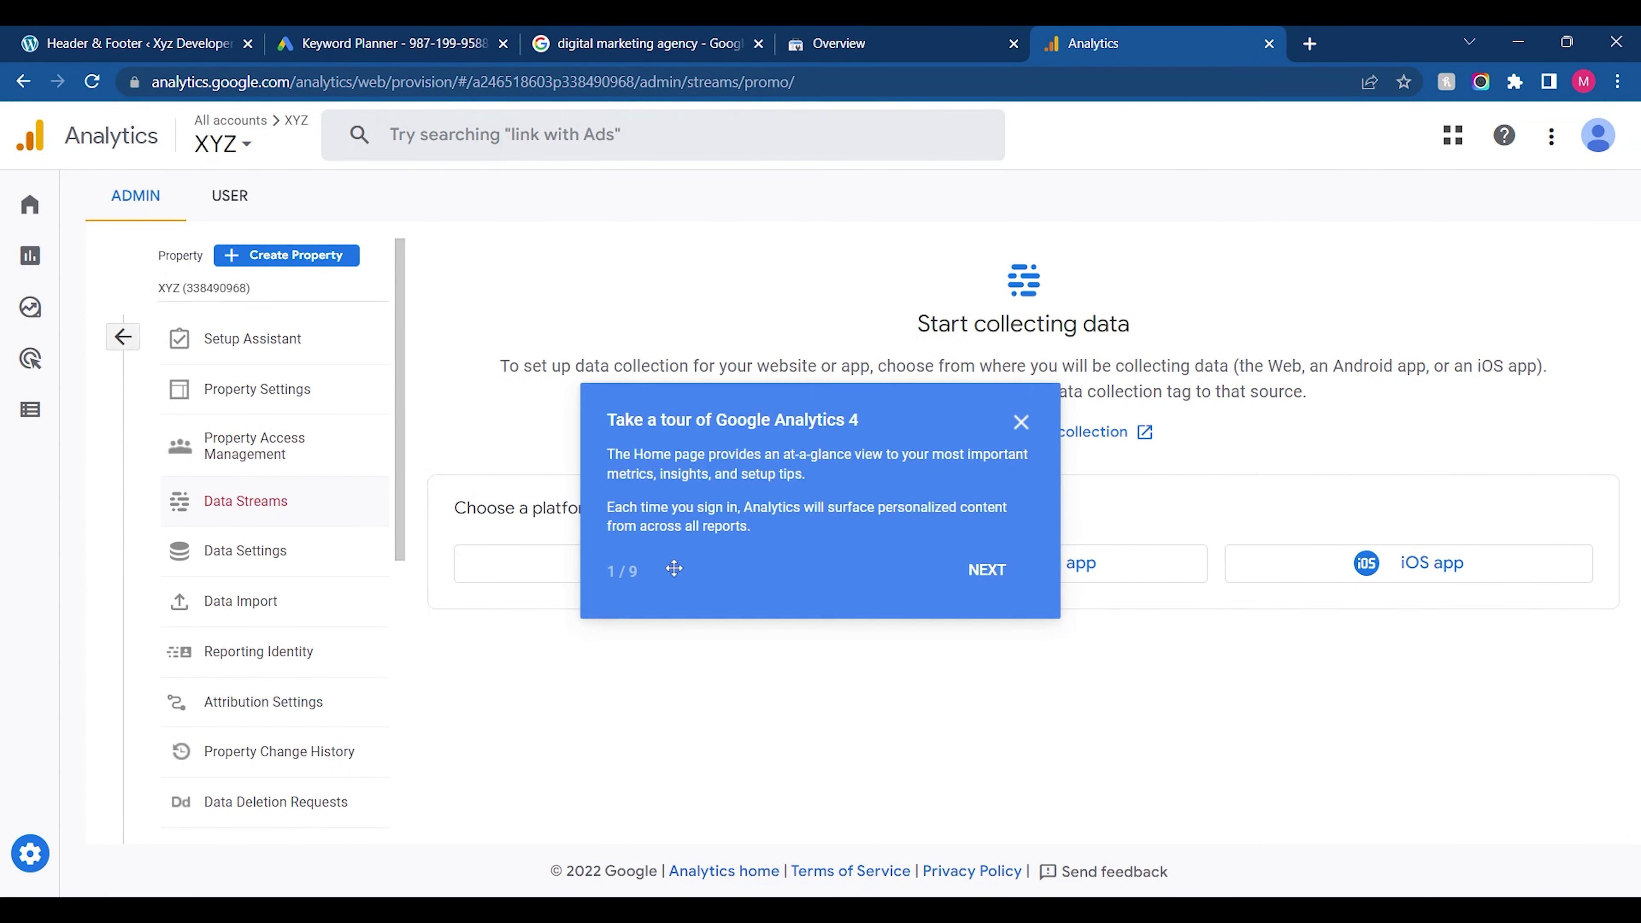
left_click(1008, 579)
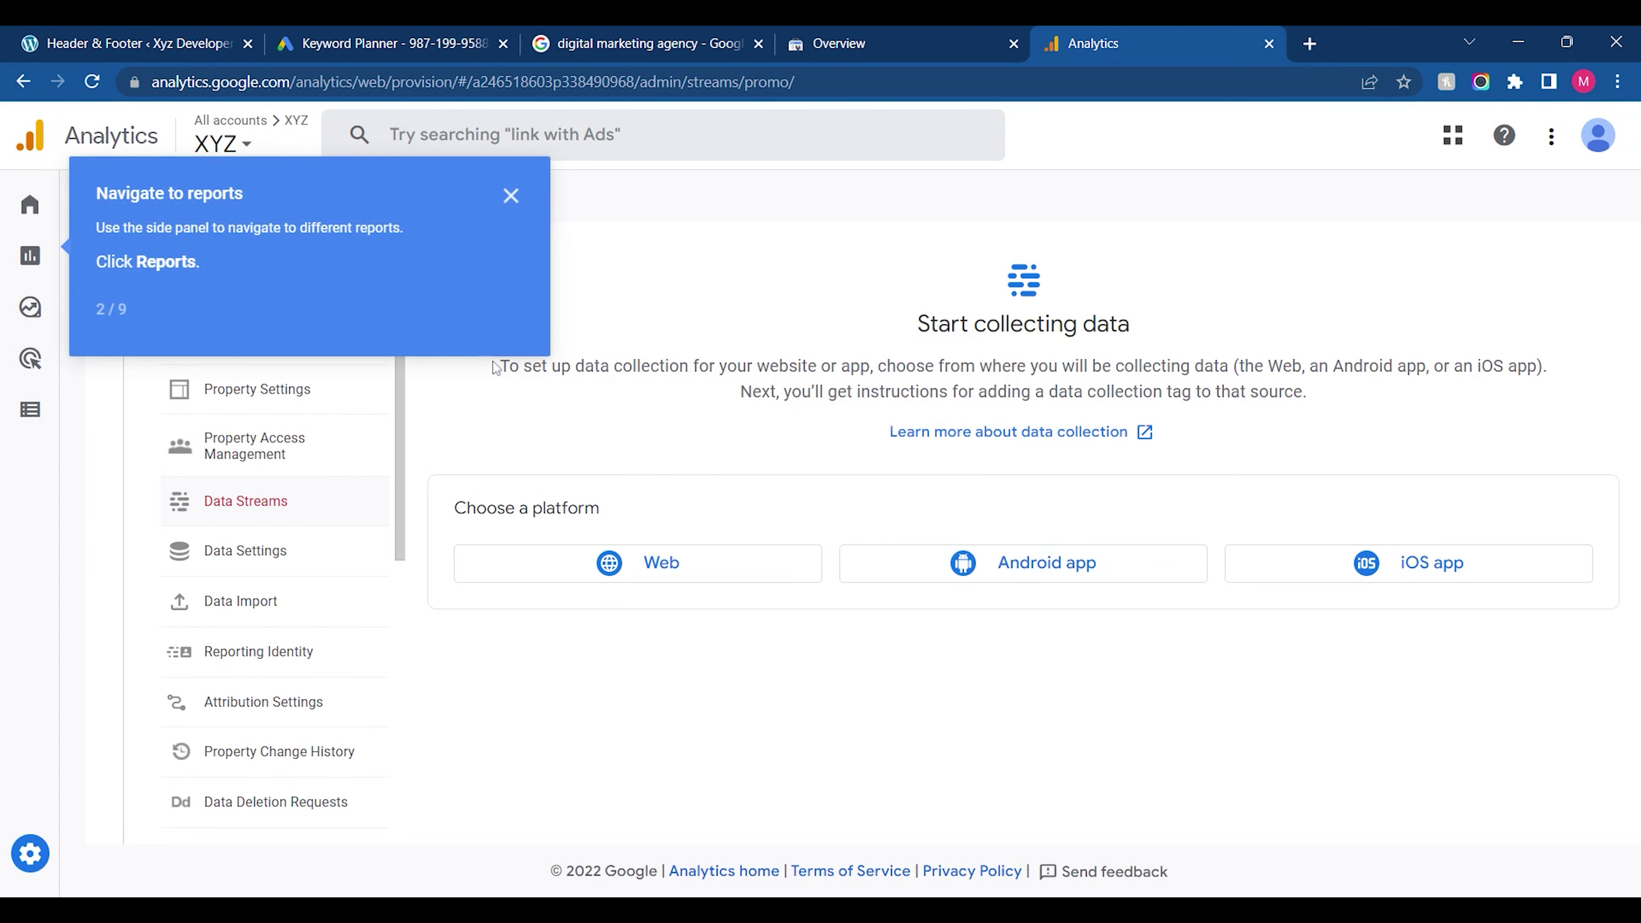
left_click(510, 197)
left_click(601, 559)
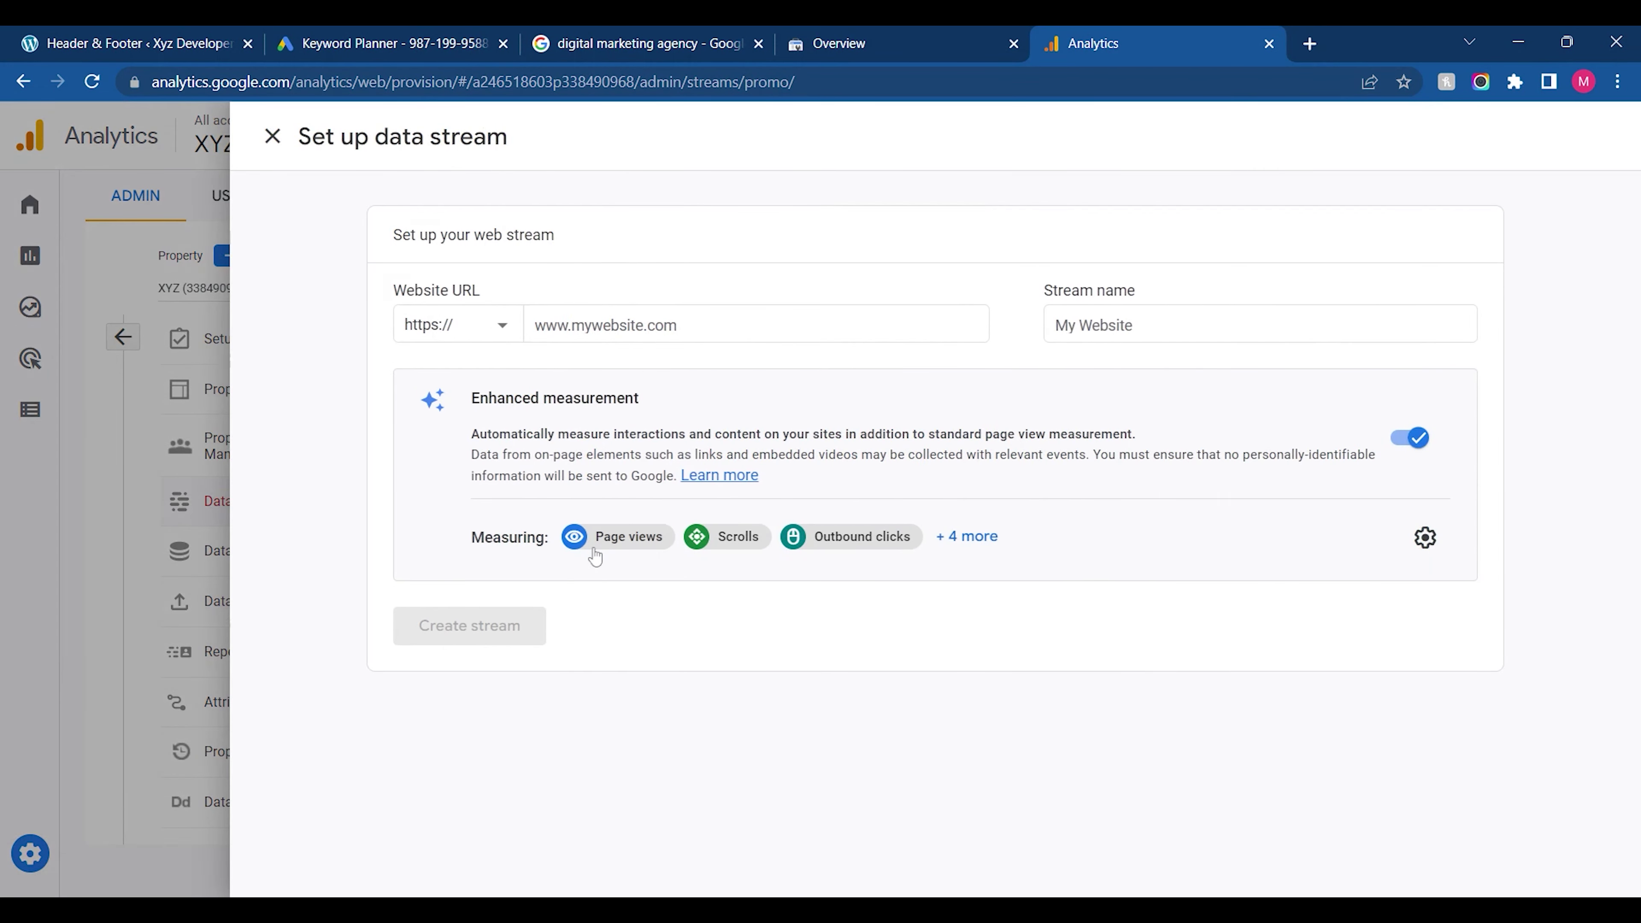
left_click(1114, 340)
type("XY")
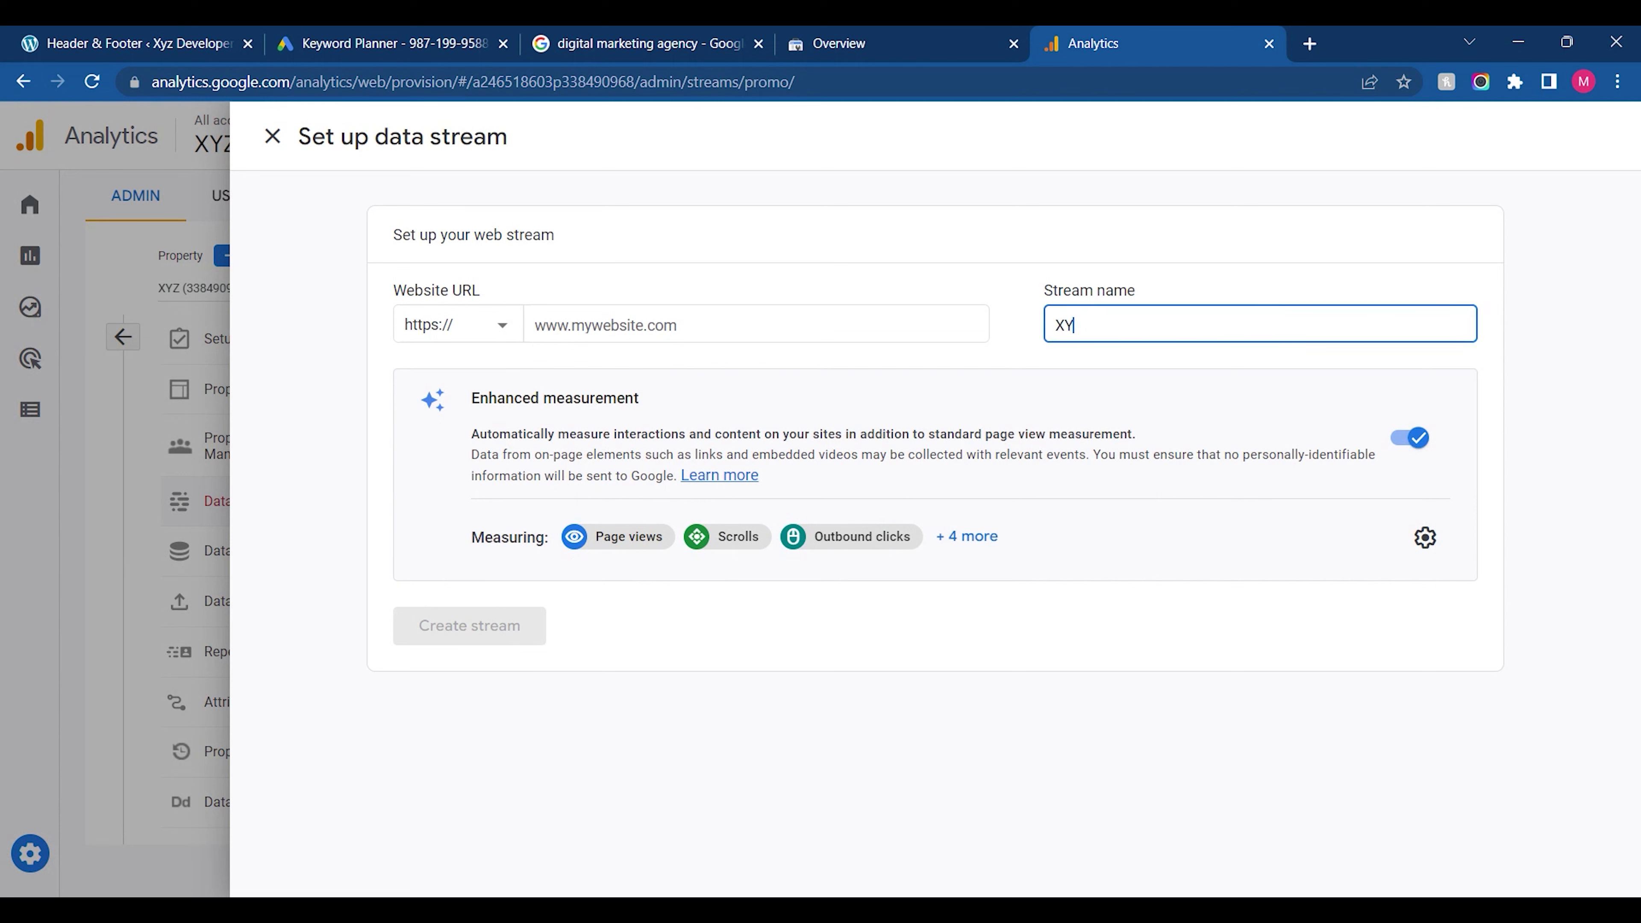
left_click(648, 685)
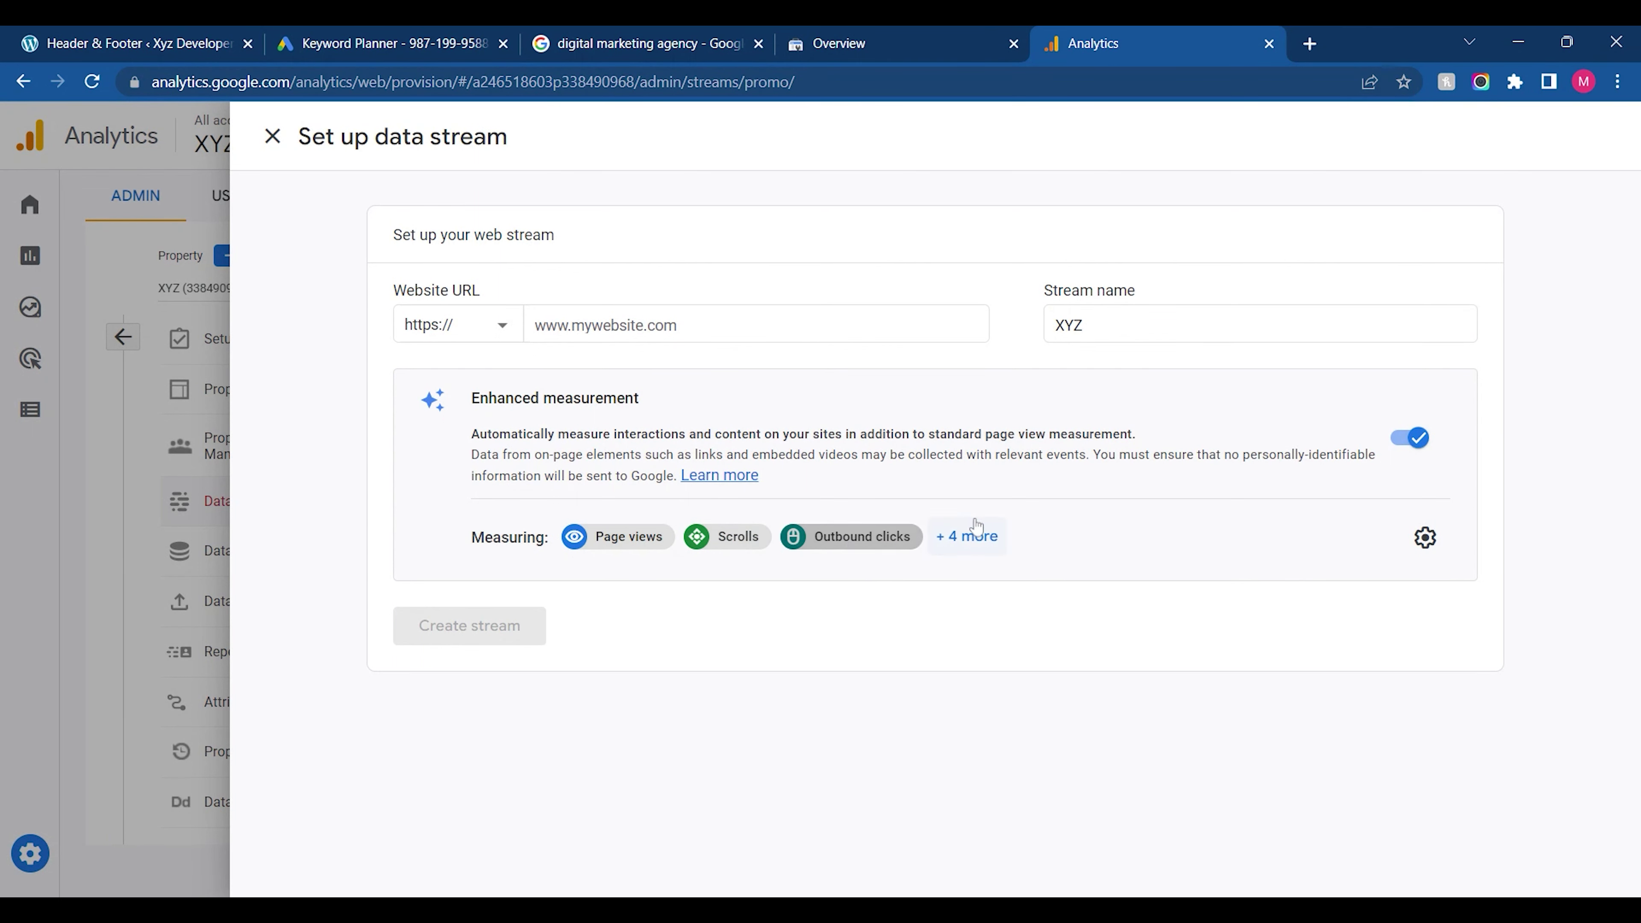
left_click(972, 536)
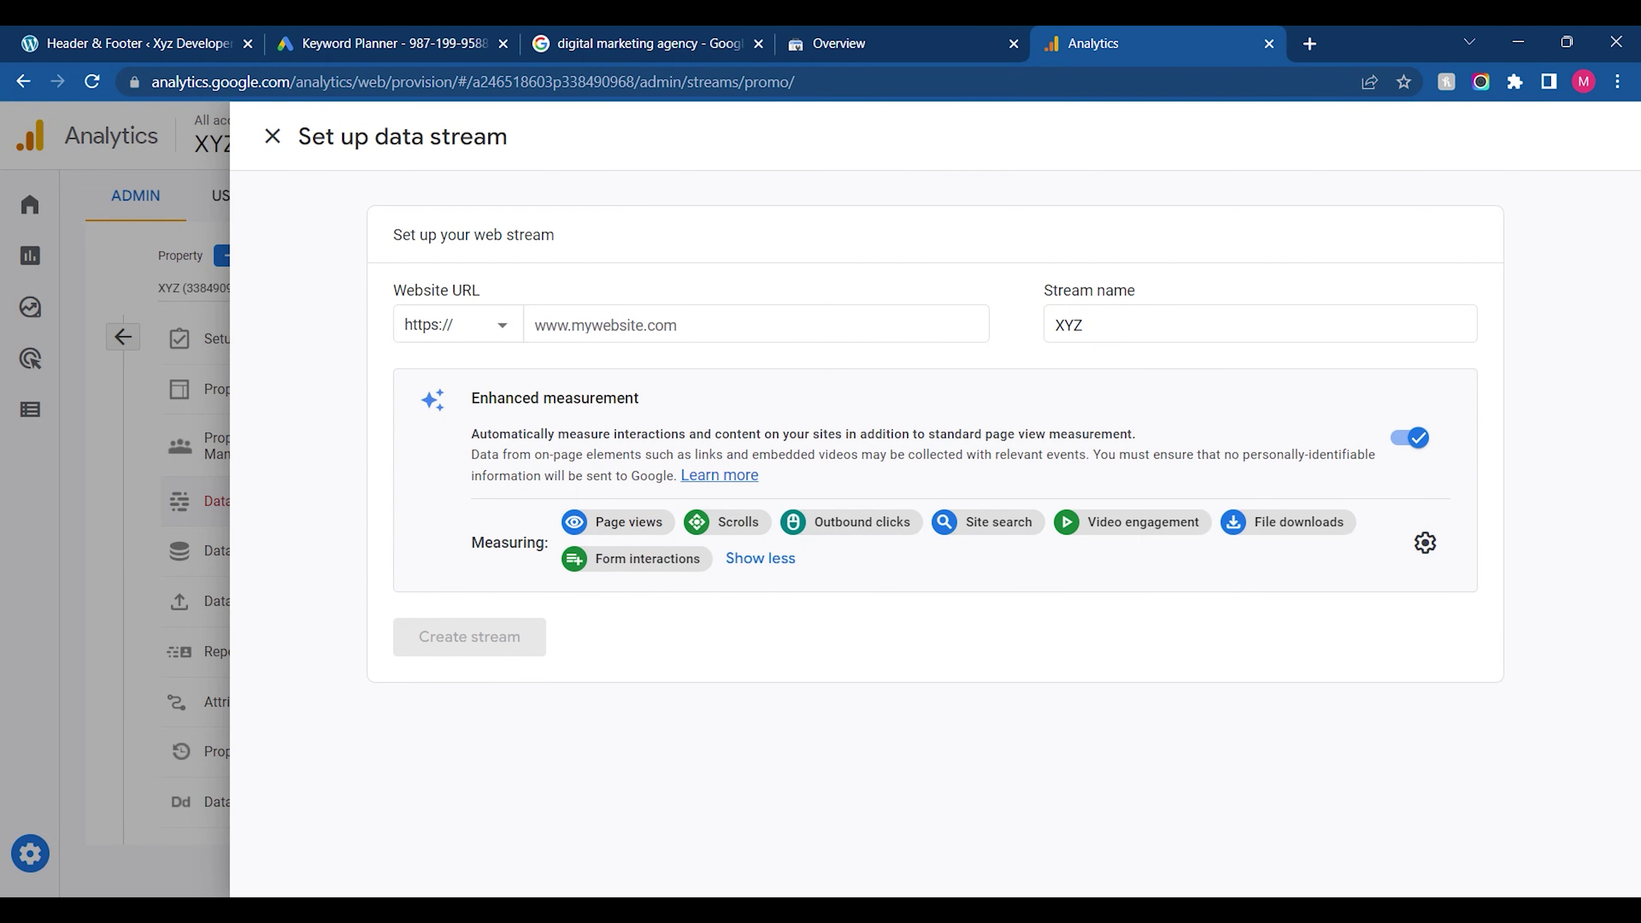
left_click(486, 327)
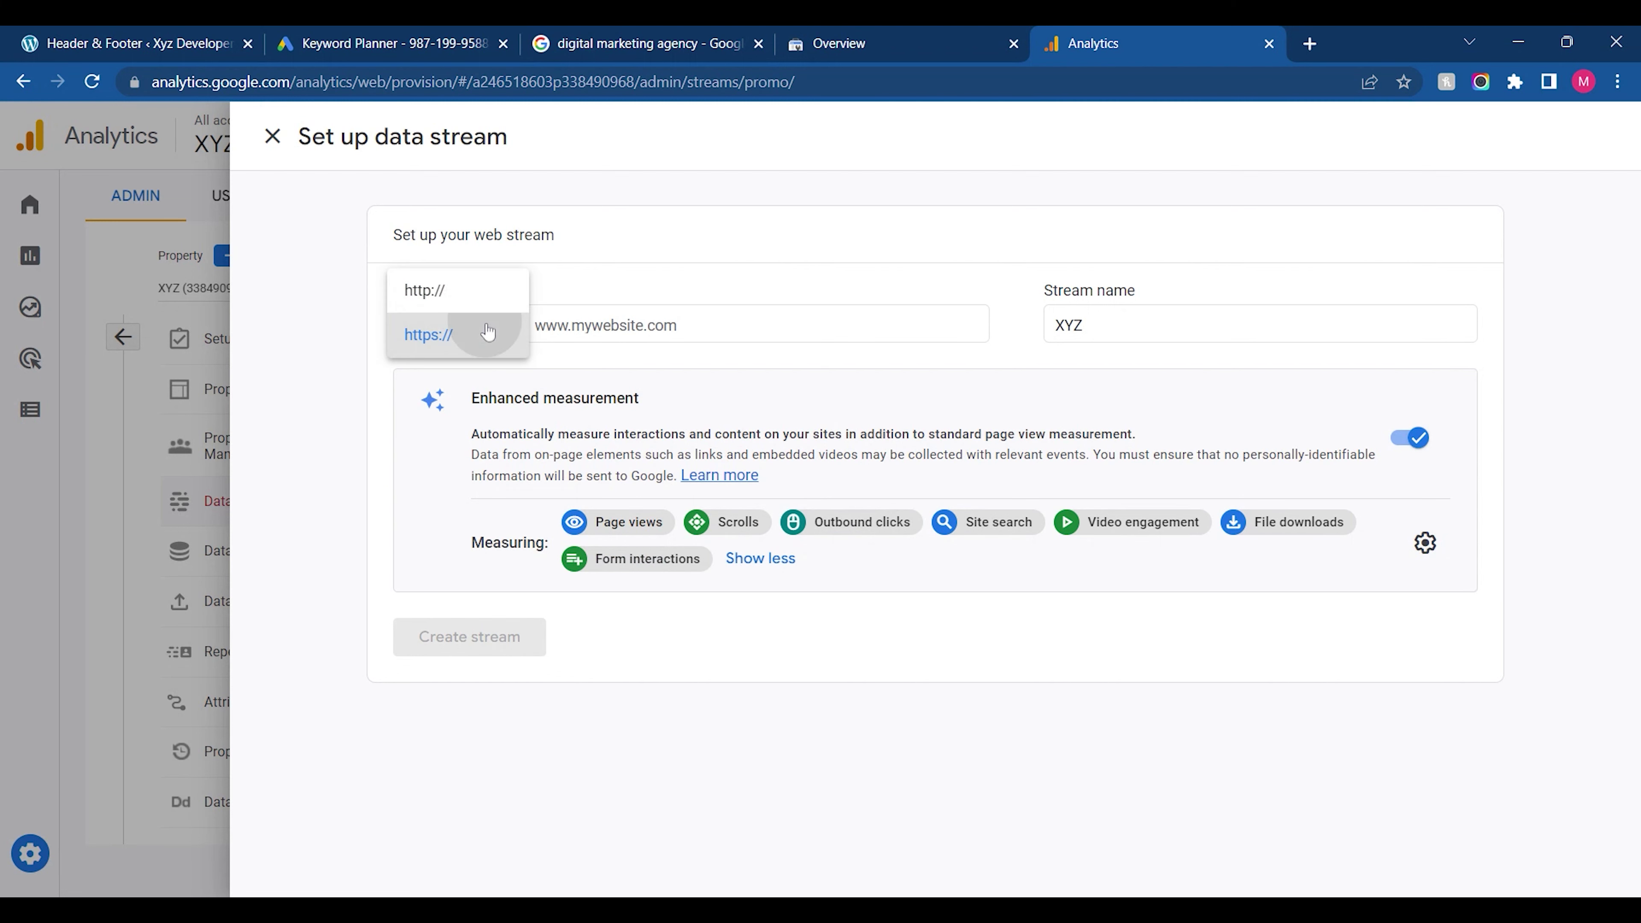
left_click(488, 332)
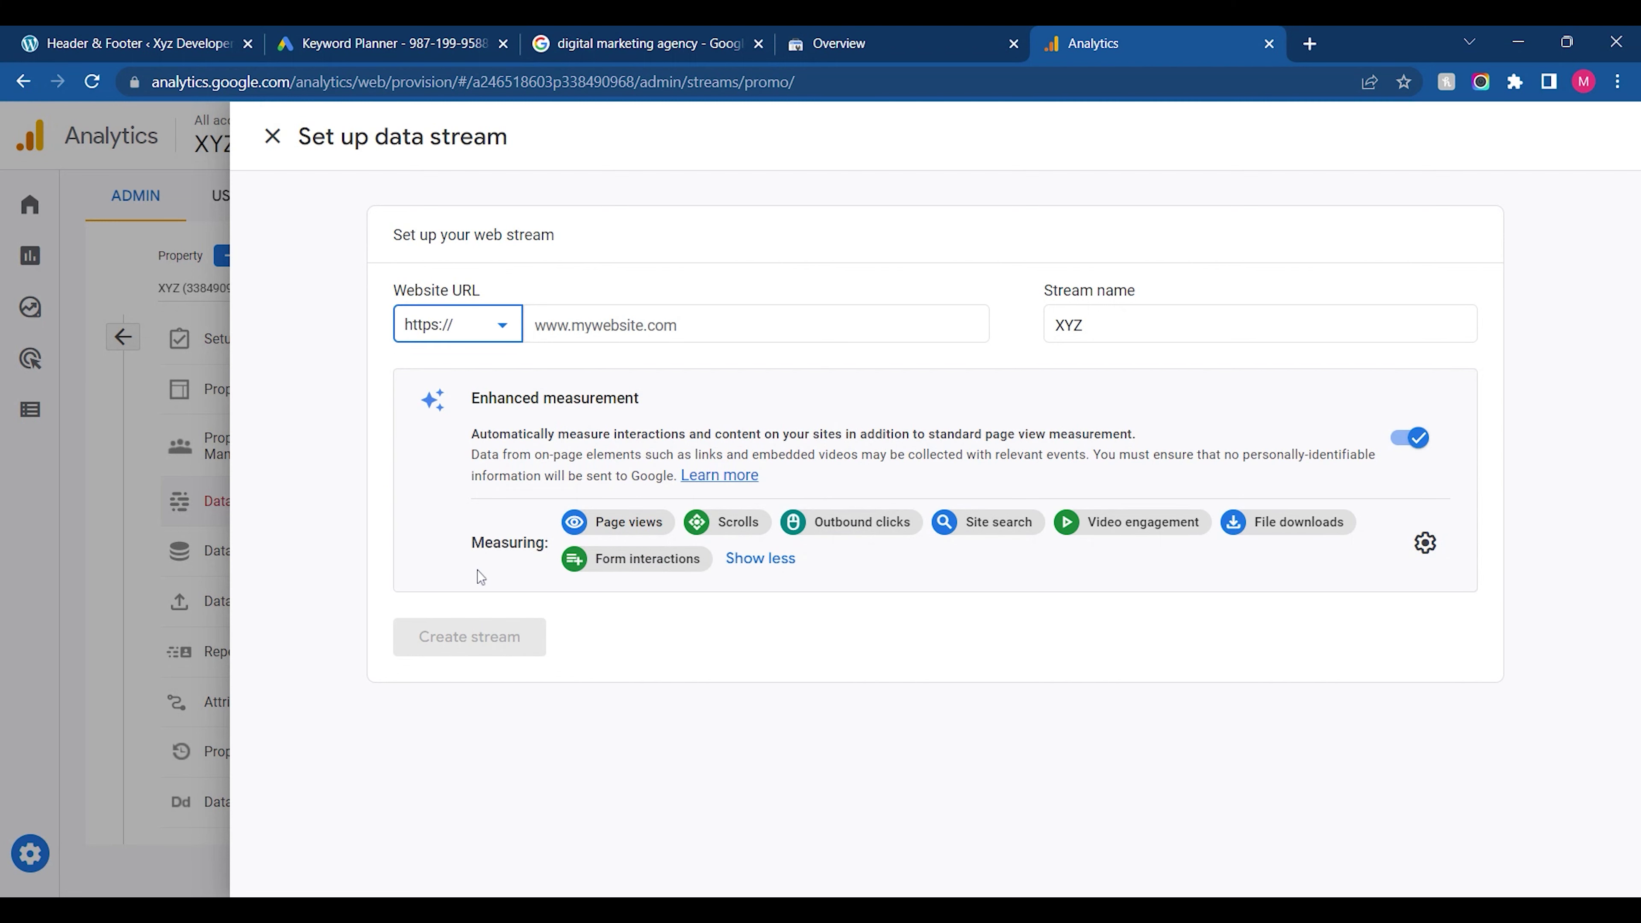
left_click(603, 550)
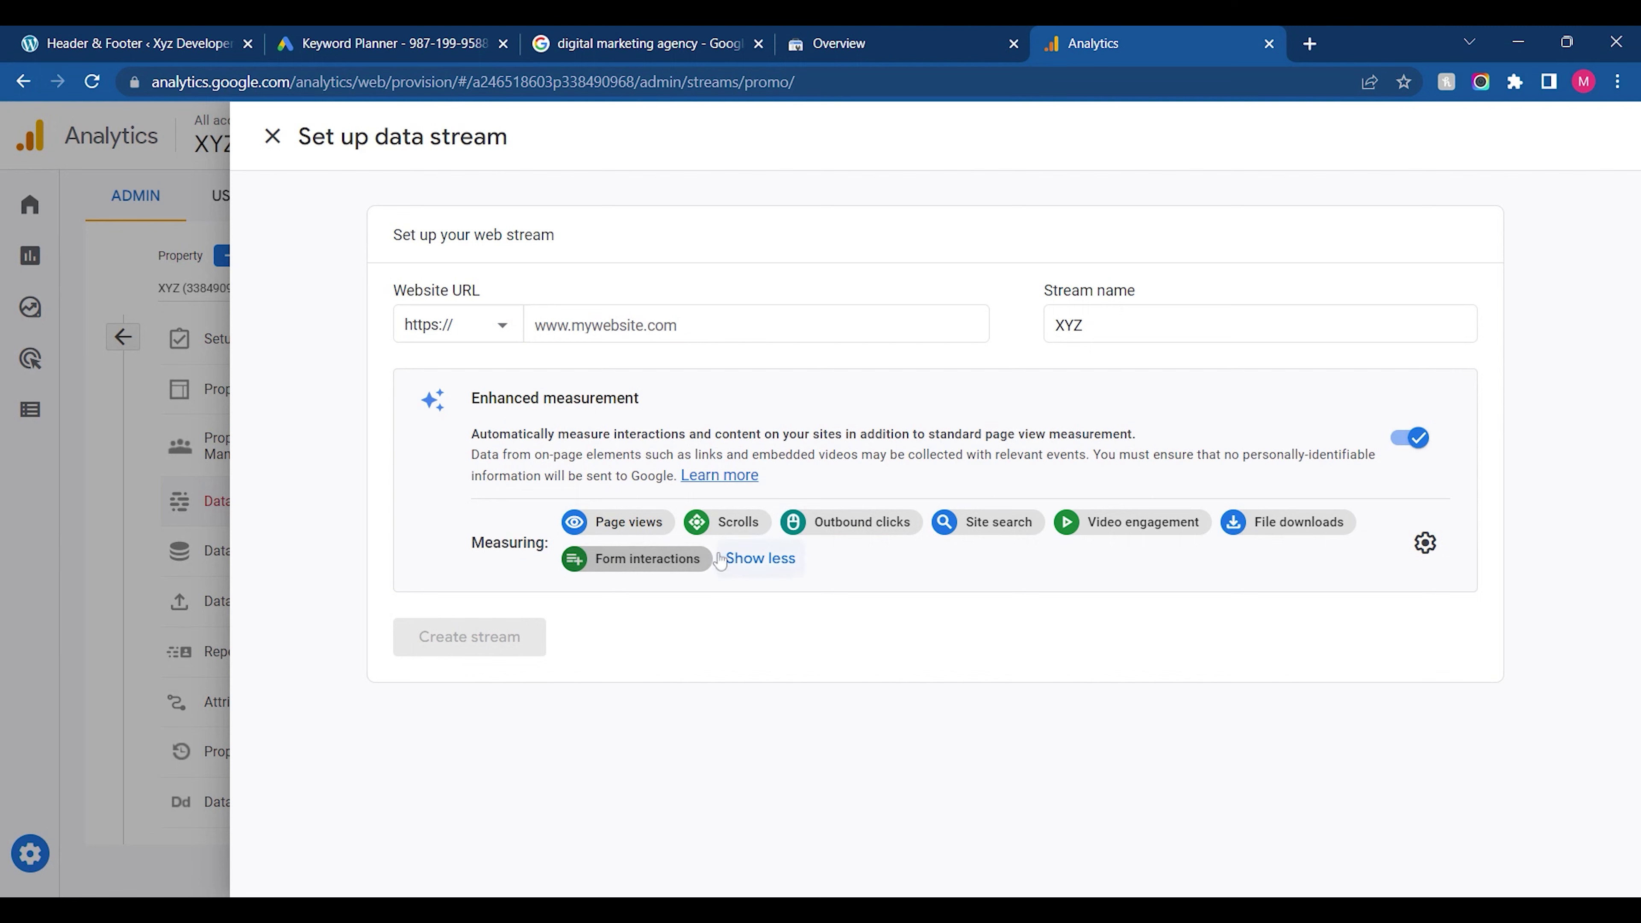
left_click(1410, 438)
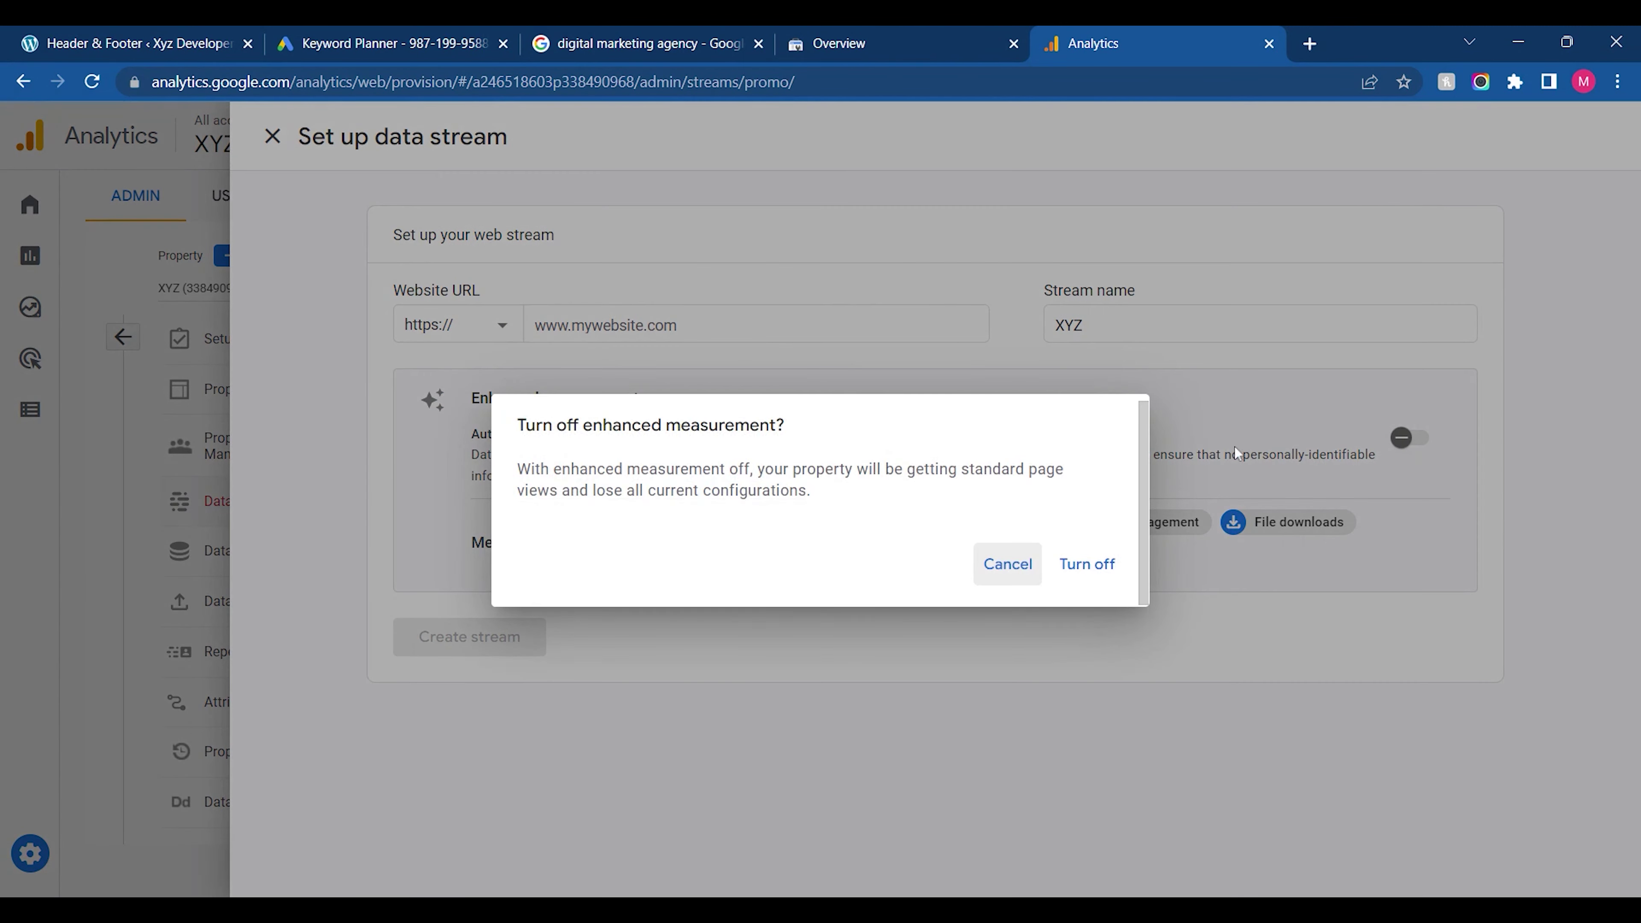
left_click(1008, 551)
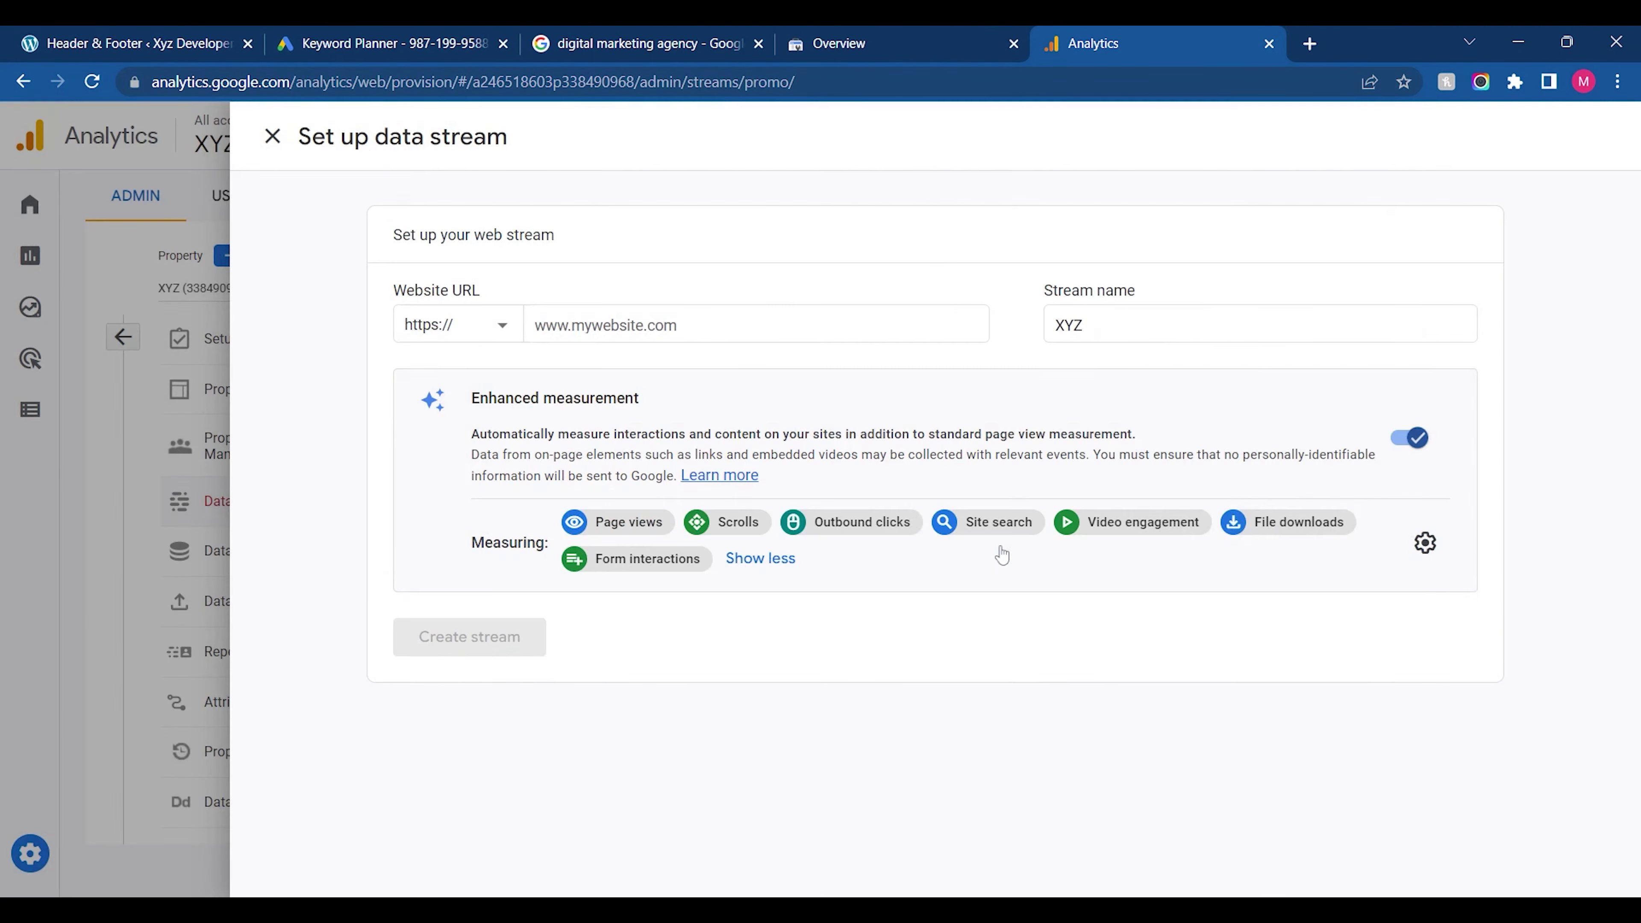
left_click(272, 136)
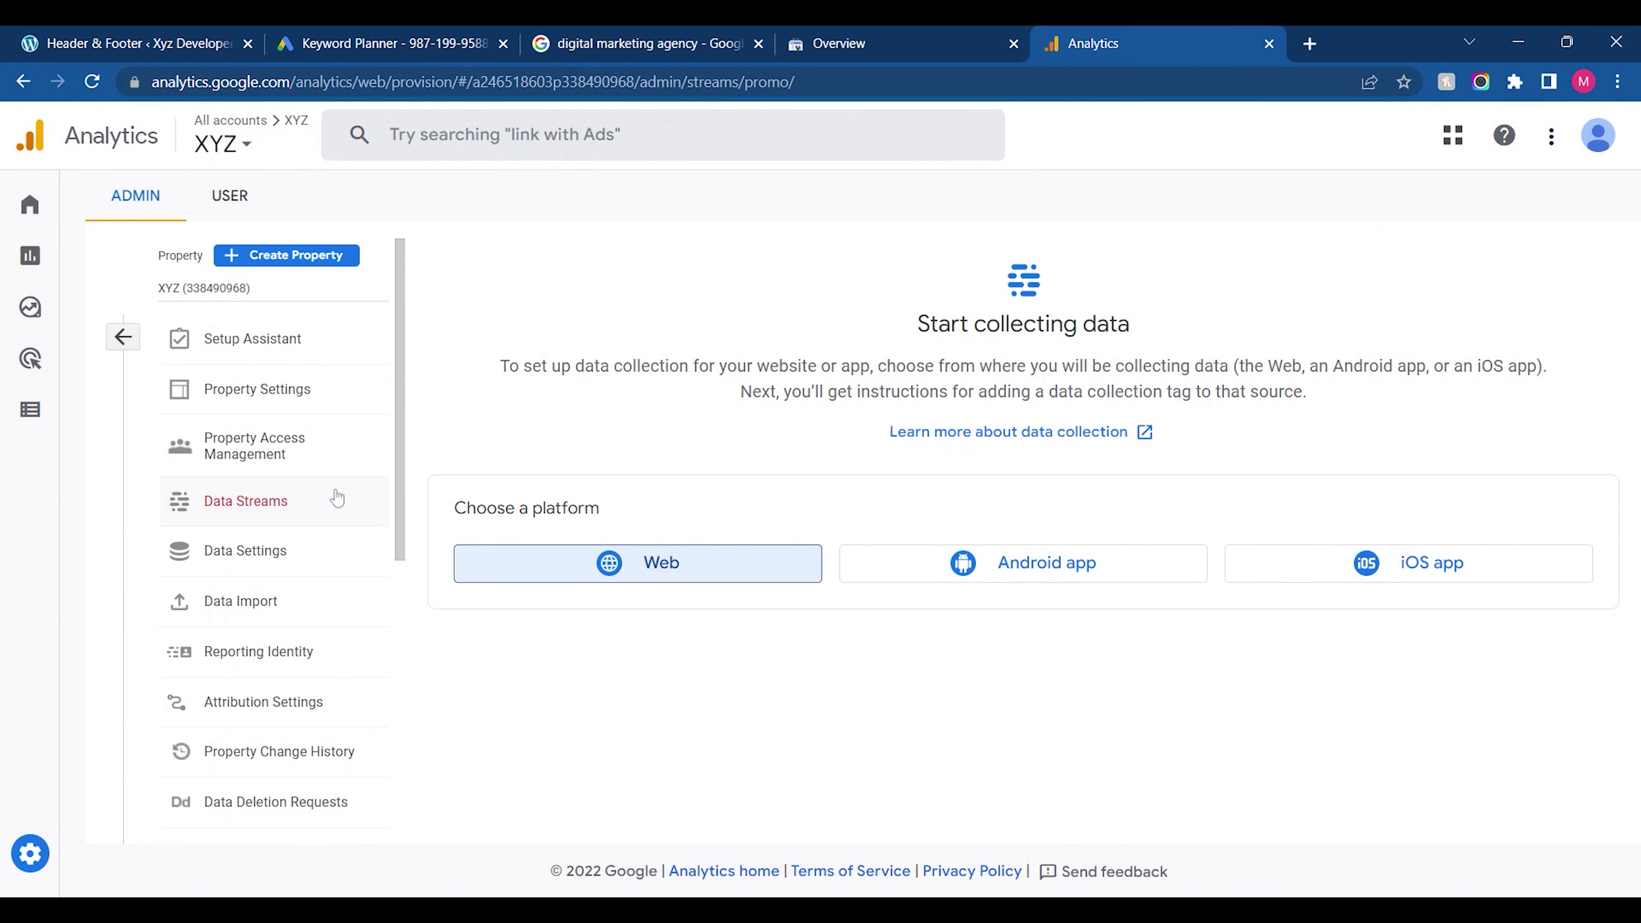
left_click(274, 551)
left_click(282, 593)
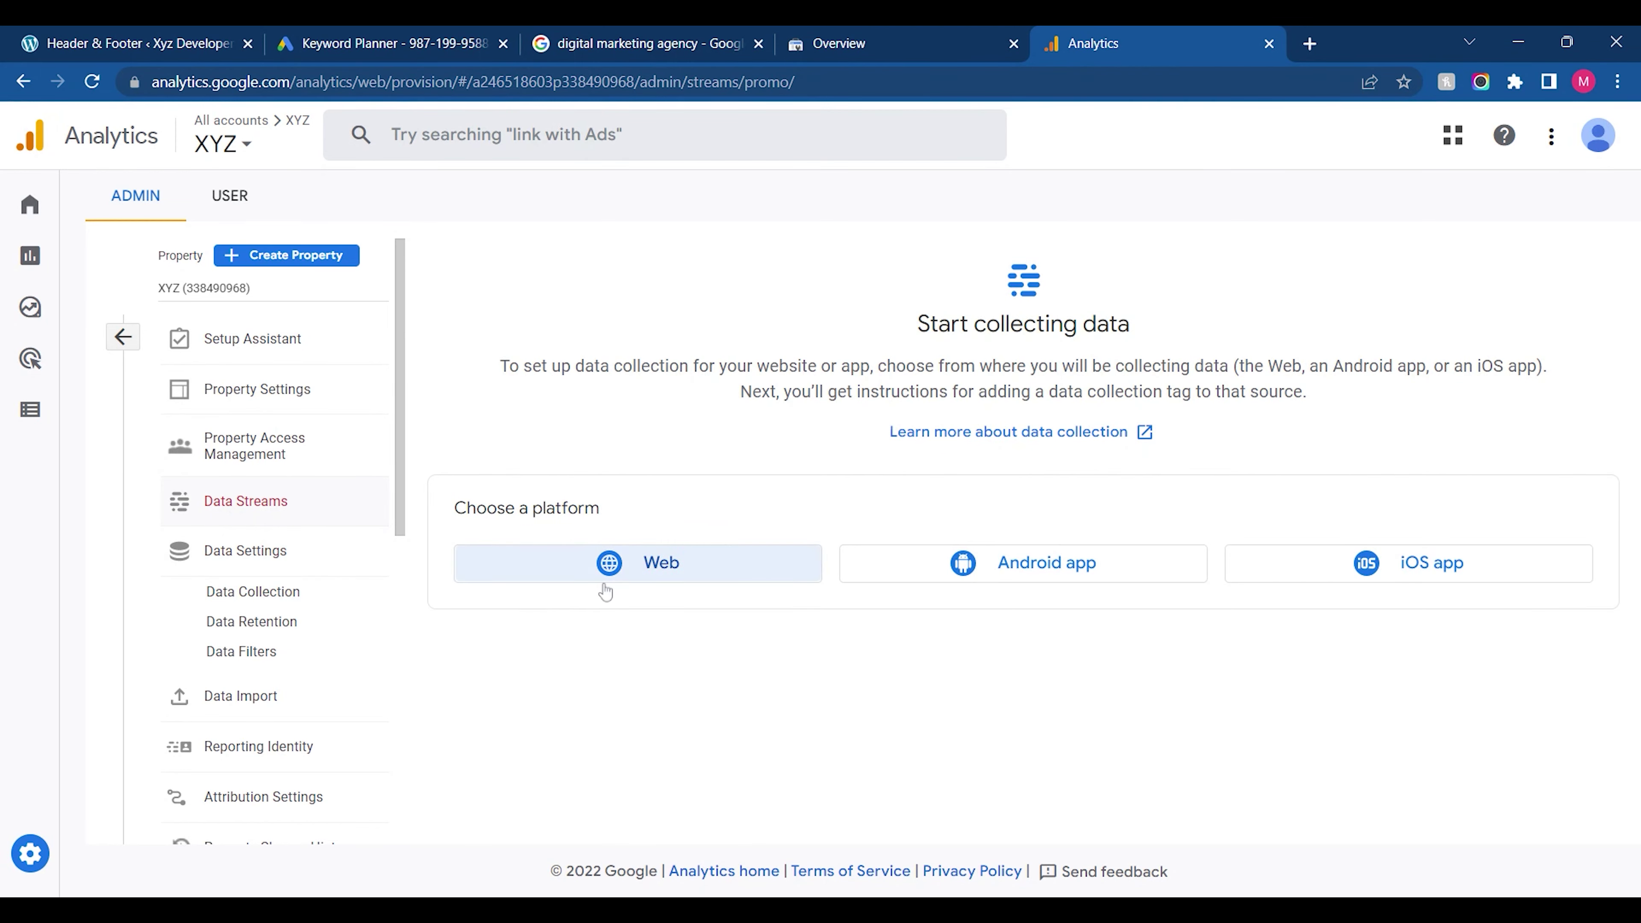
Start a web data stream named XYZ, using the website URL copied from the WordPress site's home page
left_click(606, 560)
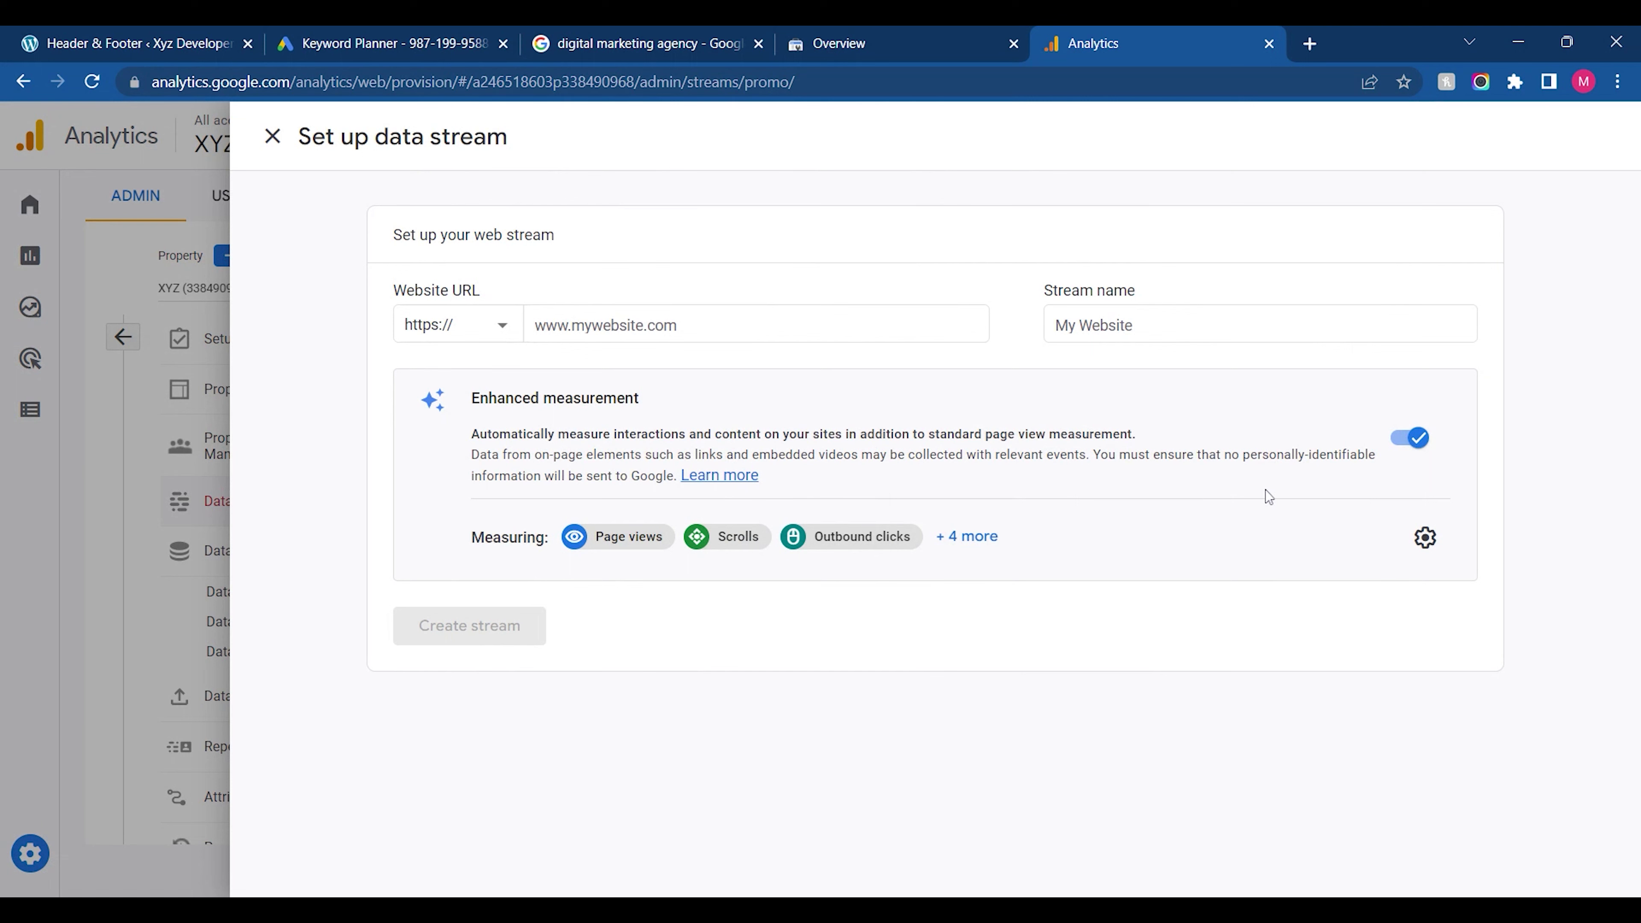
left_click(682, 327)
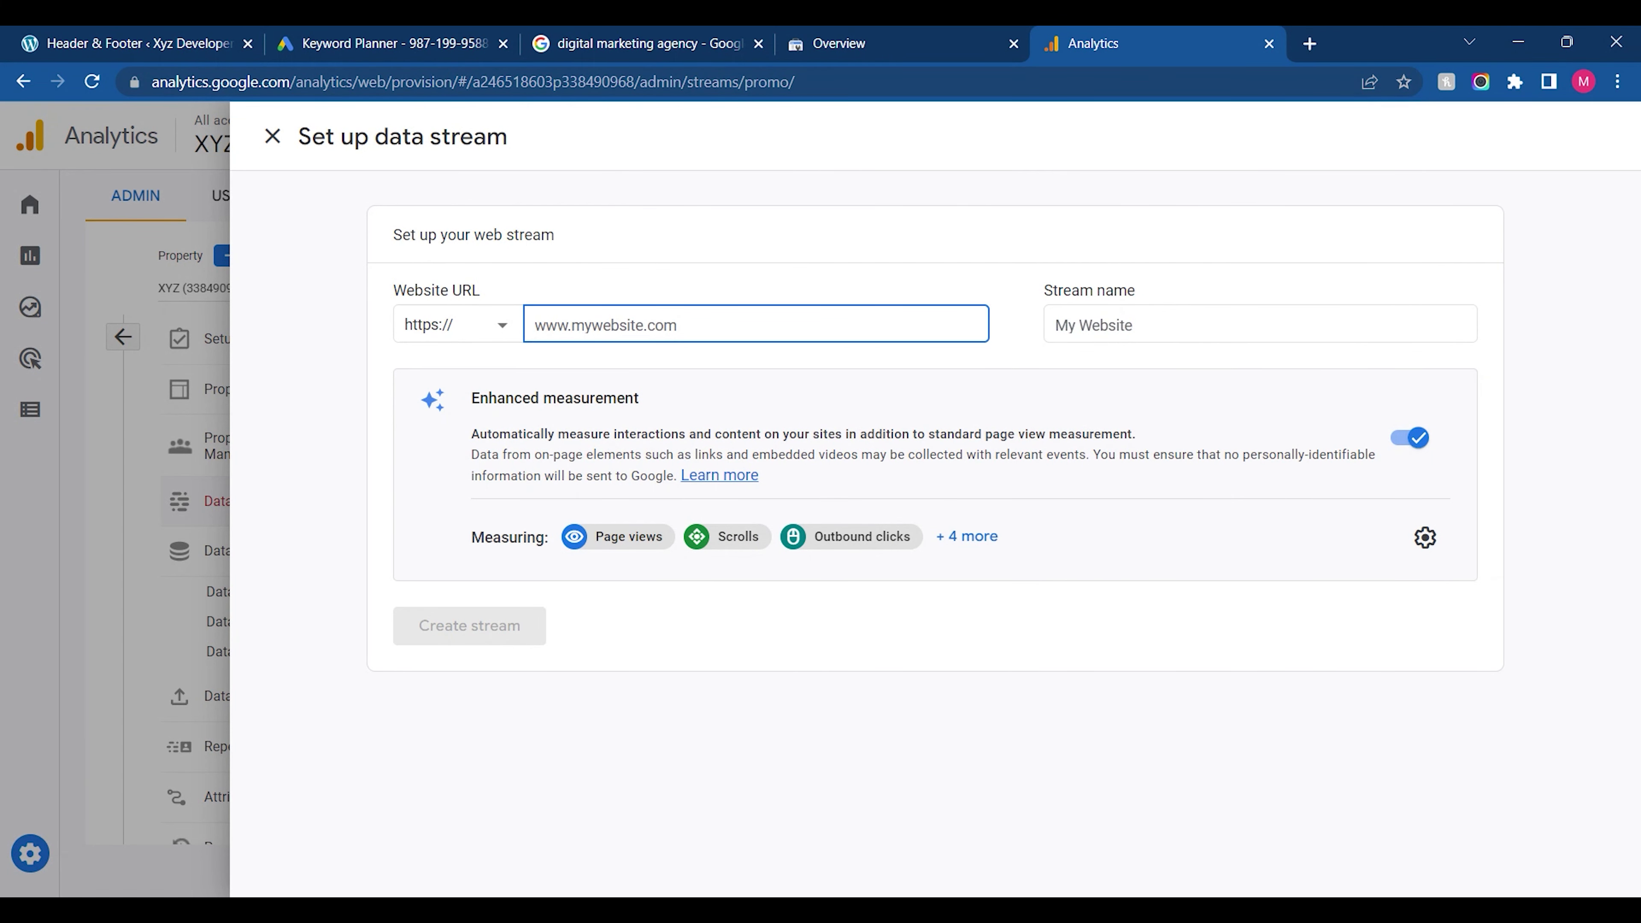
left_click(168, 43)
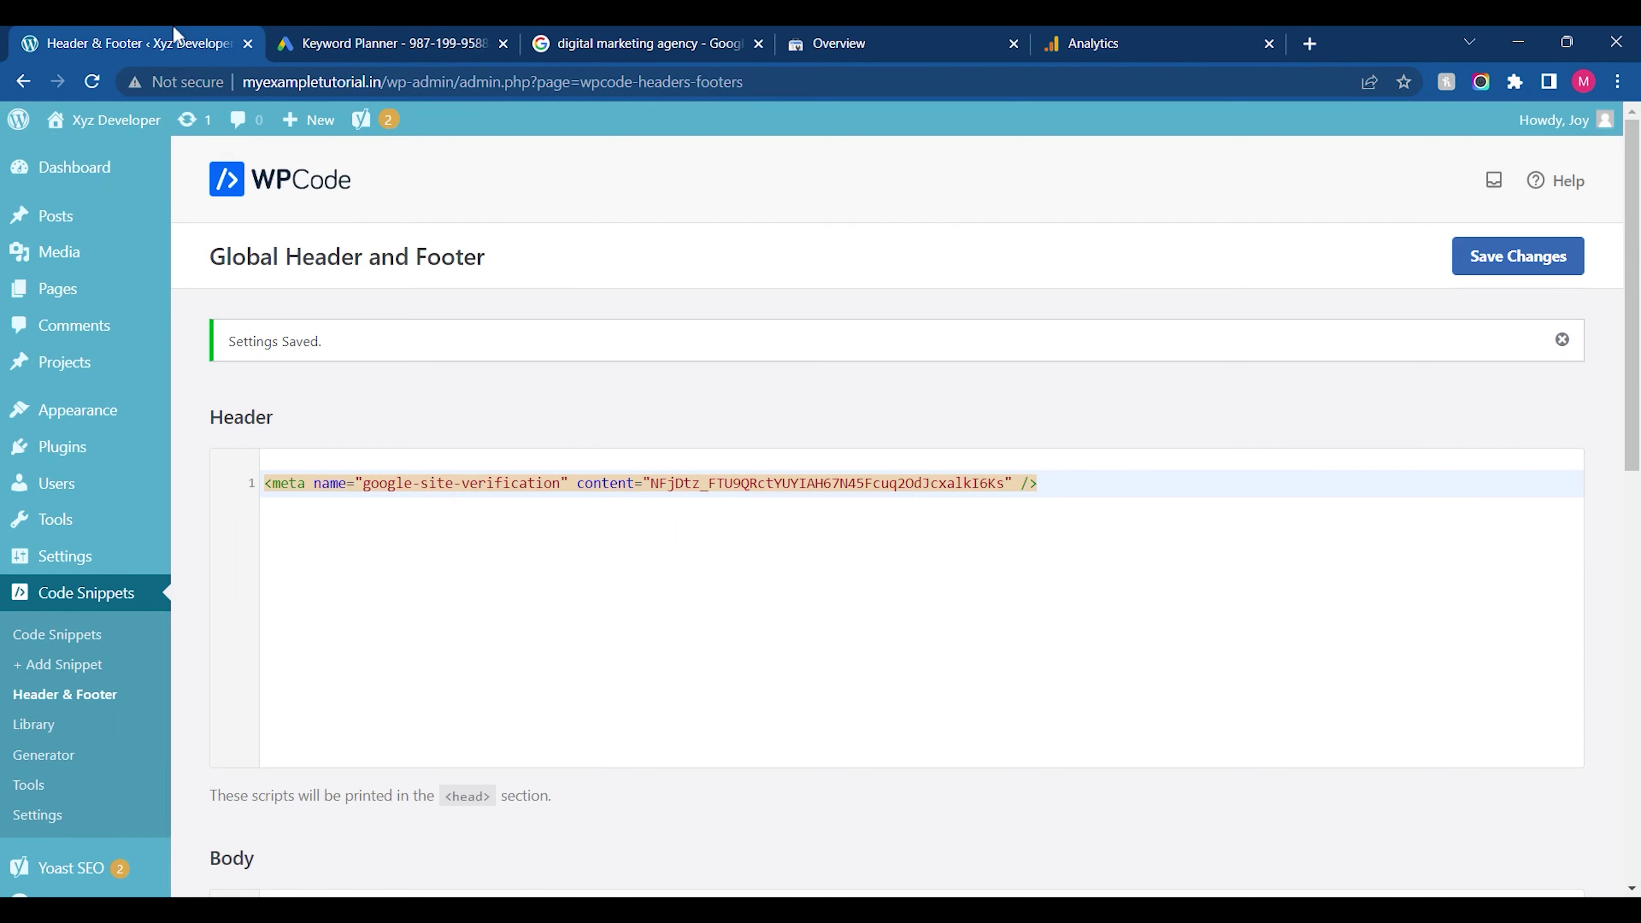
left_click(123, 126)
left_click(310, 82)
key("ctrl+c")
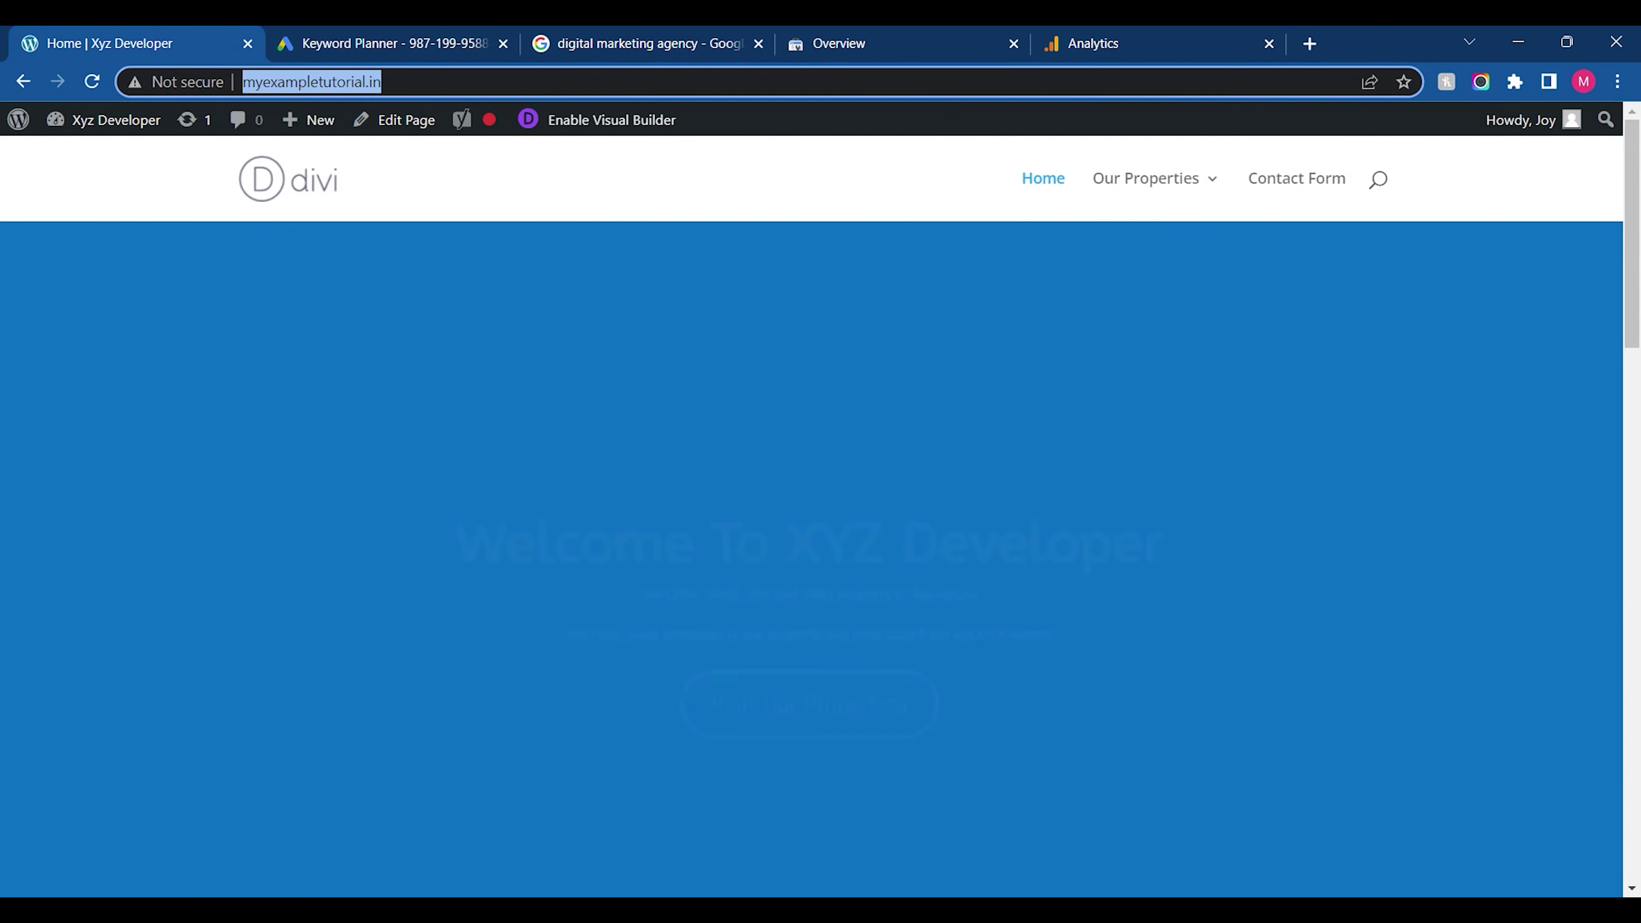
key("BackSpace")
left_click(1109, 41)
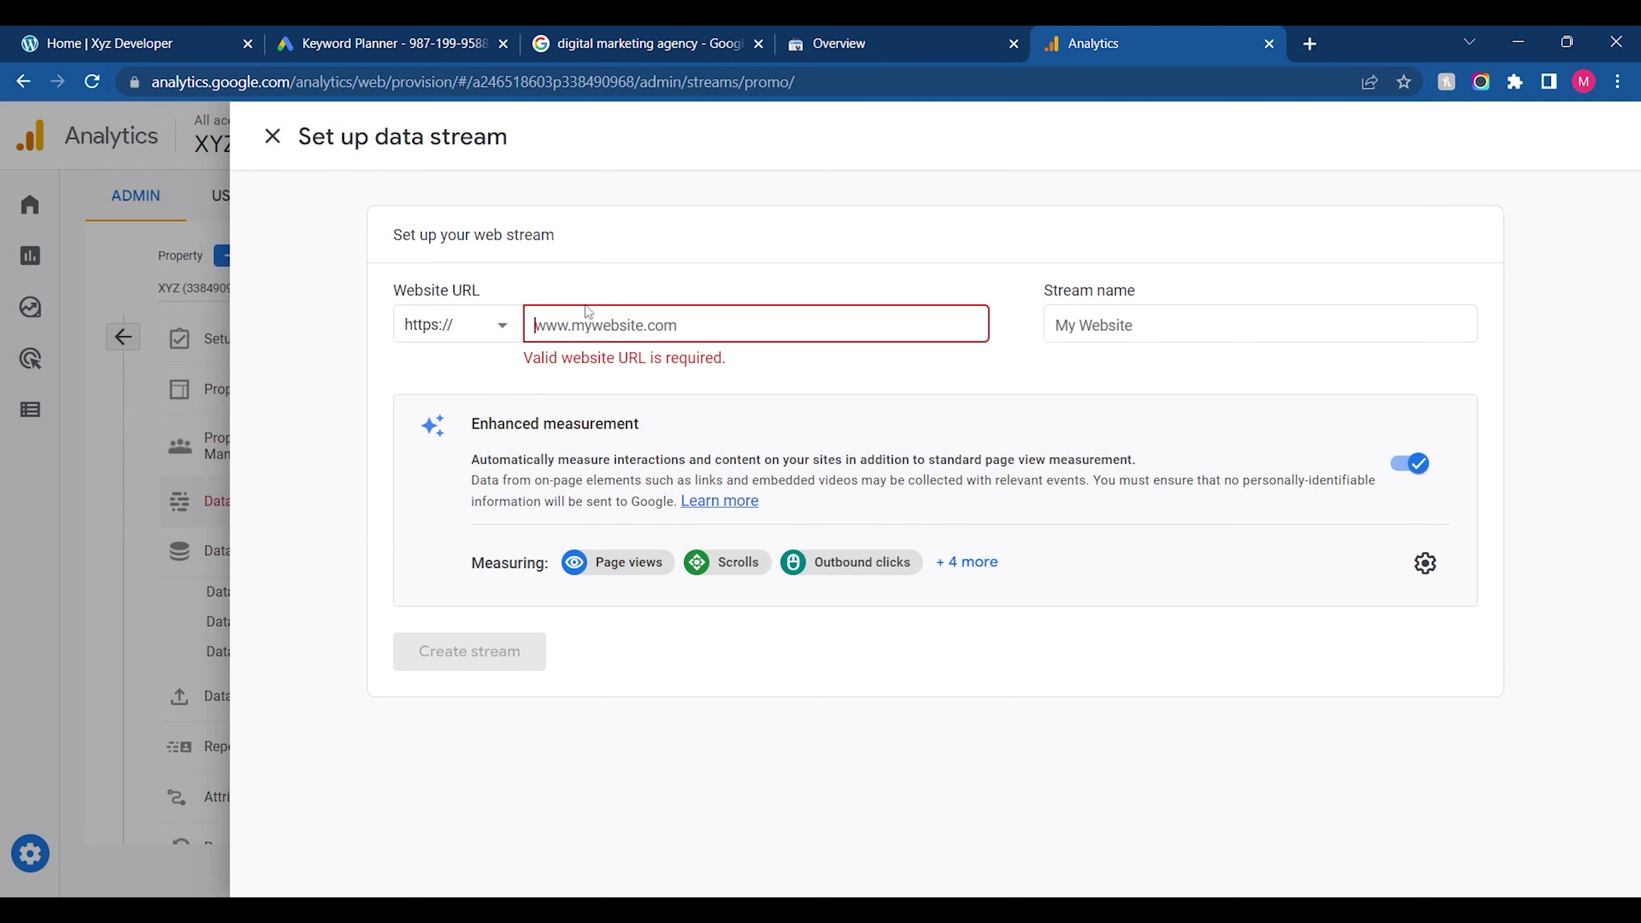
key("ctrl+v")
key("Tab")
type("X")
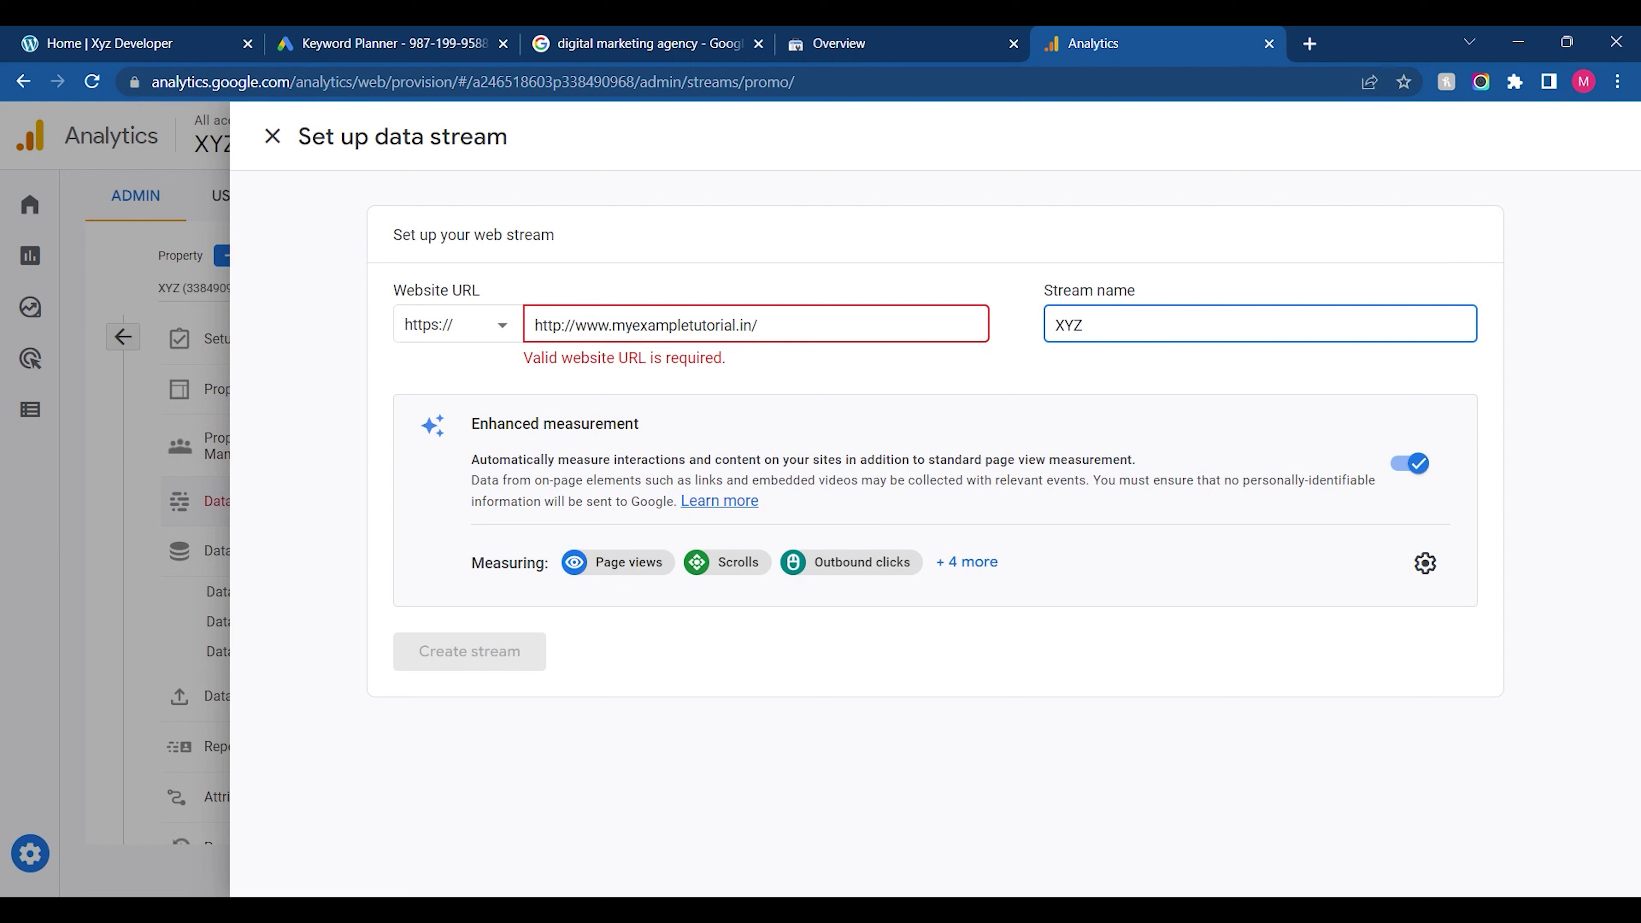
left_click(795, 385)
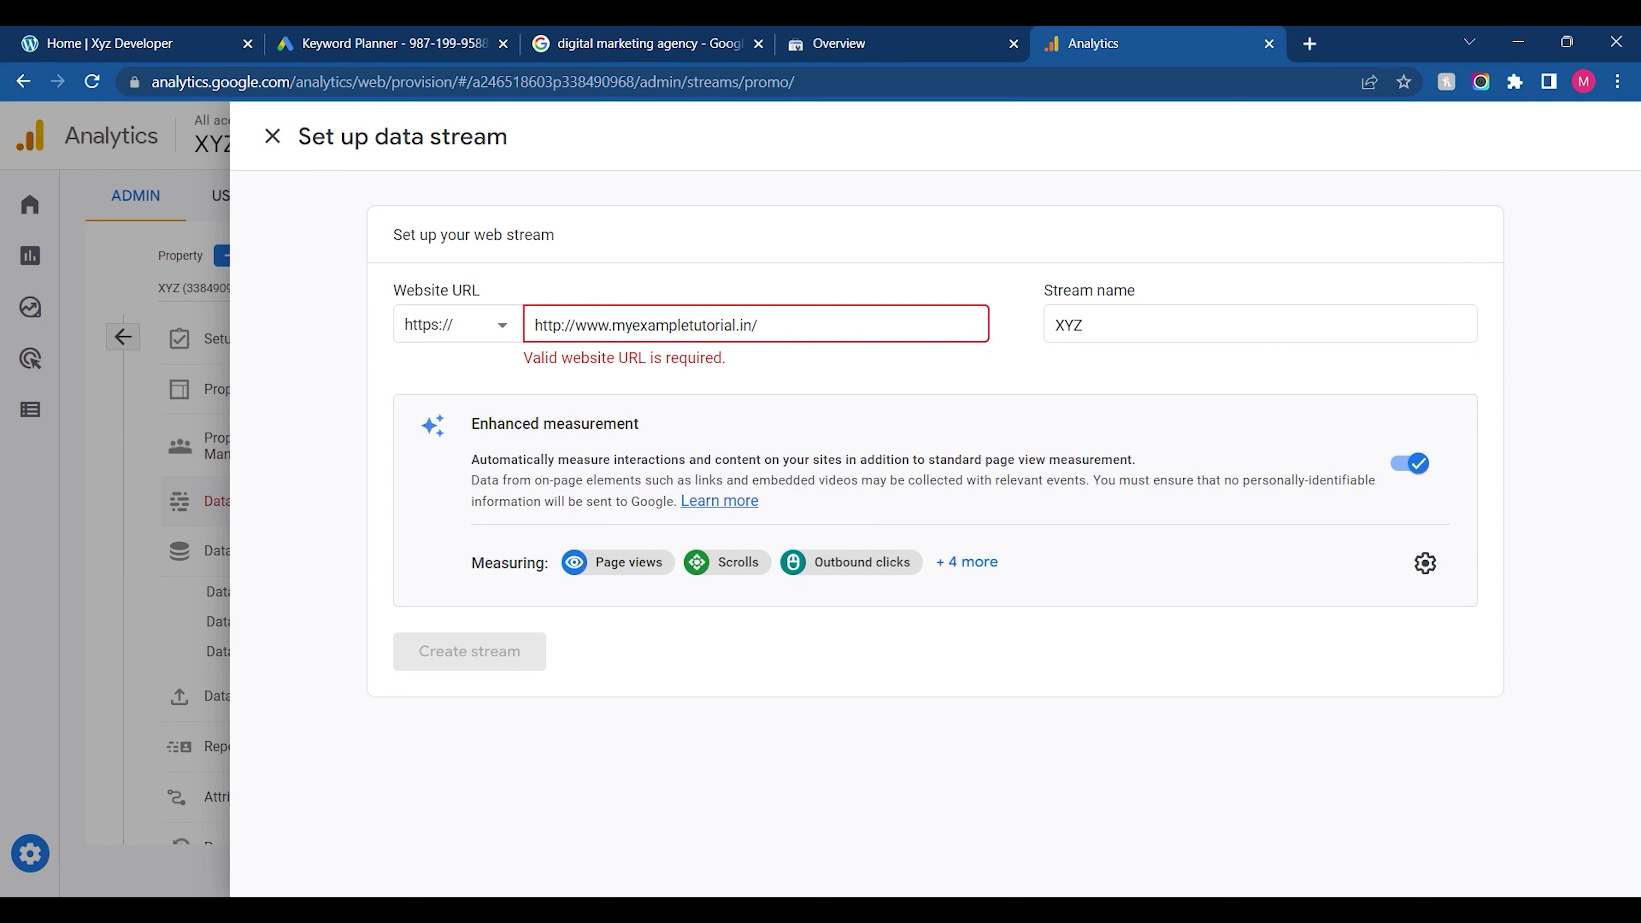
key("BackSpace")
key("BackSpace")
key("BackSpace")
key("BackSpace")
key("BackSpace")
key("BackSpace")
key("BackSpace")
key("BackSpace")
key("BackSpace")
key("BackSpace")
key("BackSpace")
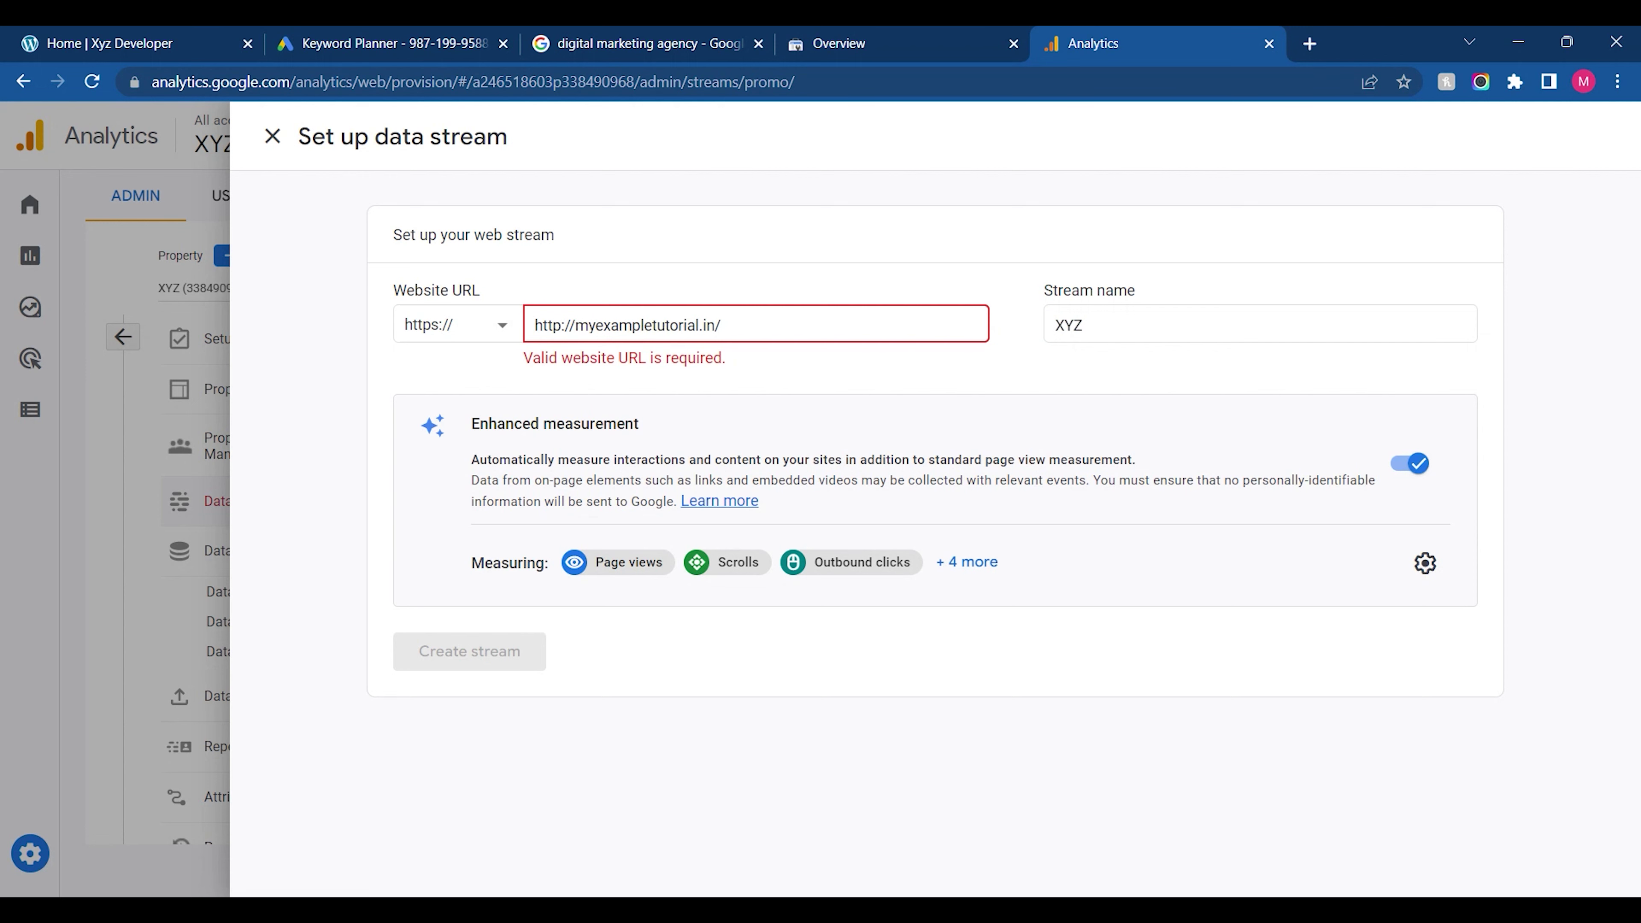
left_click(491, 628)
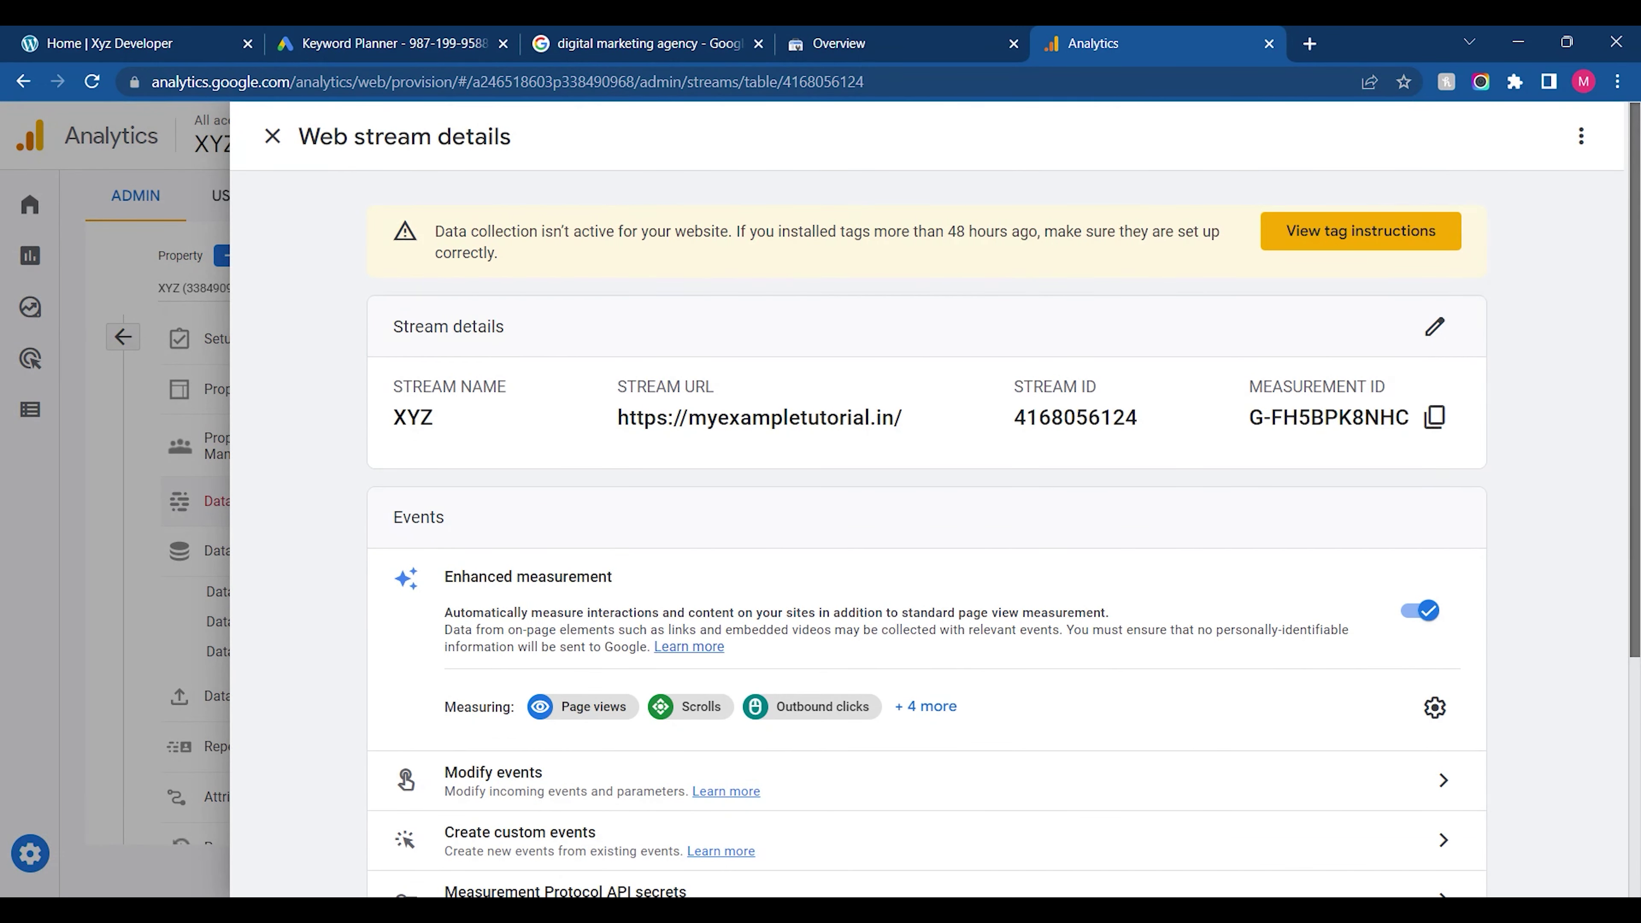
Examine the web stream's connected site tags and its Google tag settings, including the tag details and automatic event detection, and return to the stream details
scroll(927, 498, "down", 5)
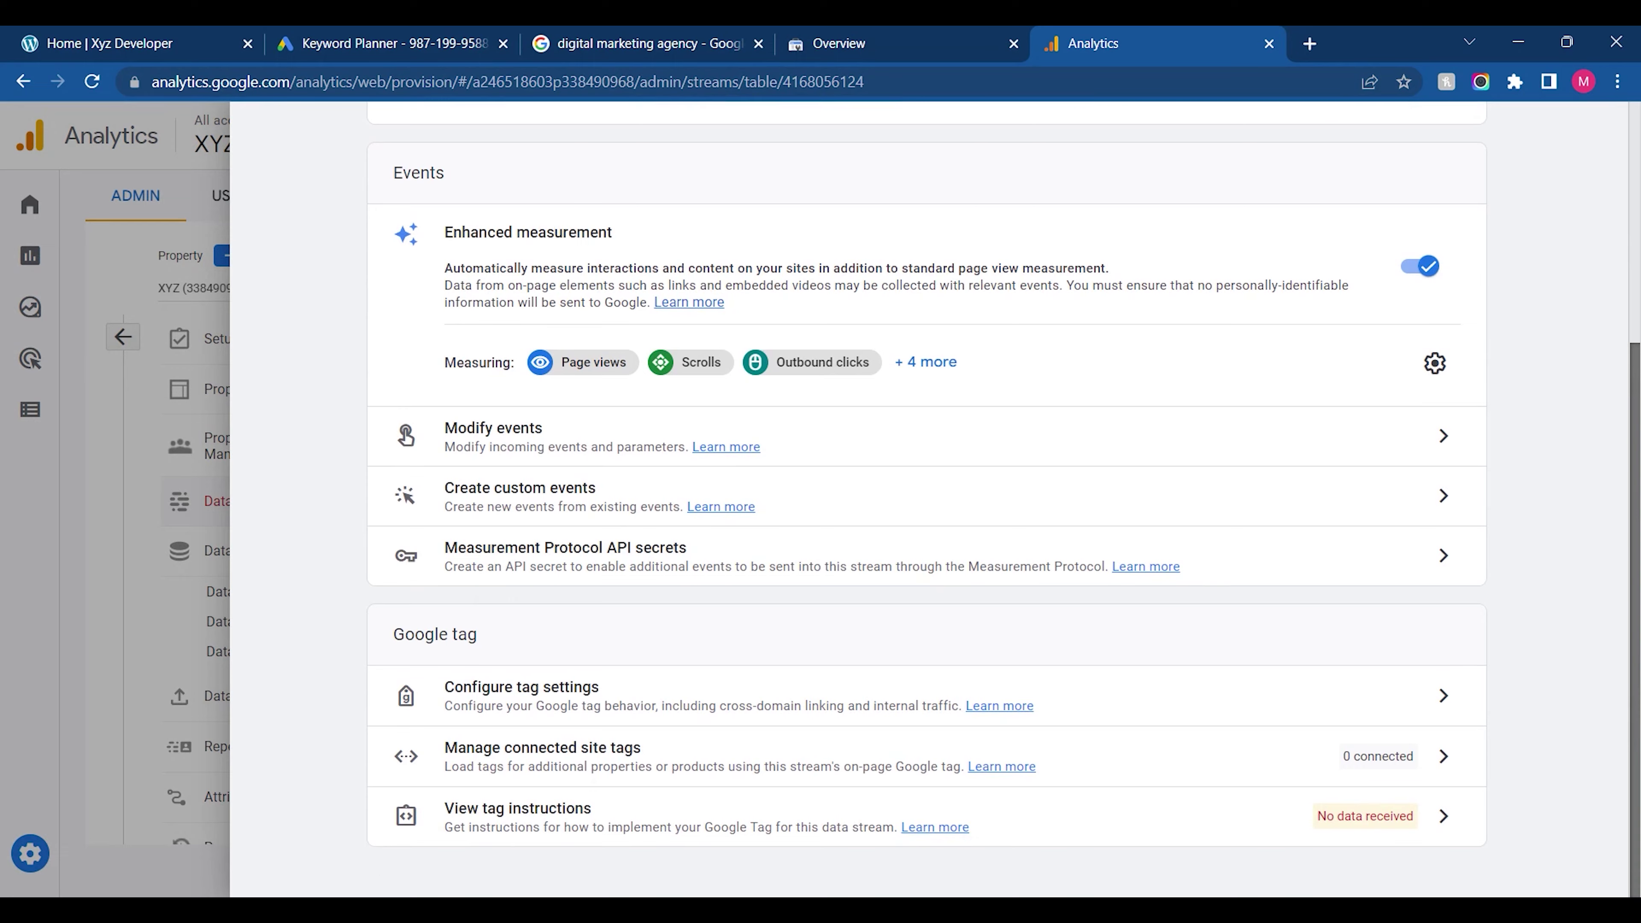
left_click(1202, 782)
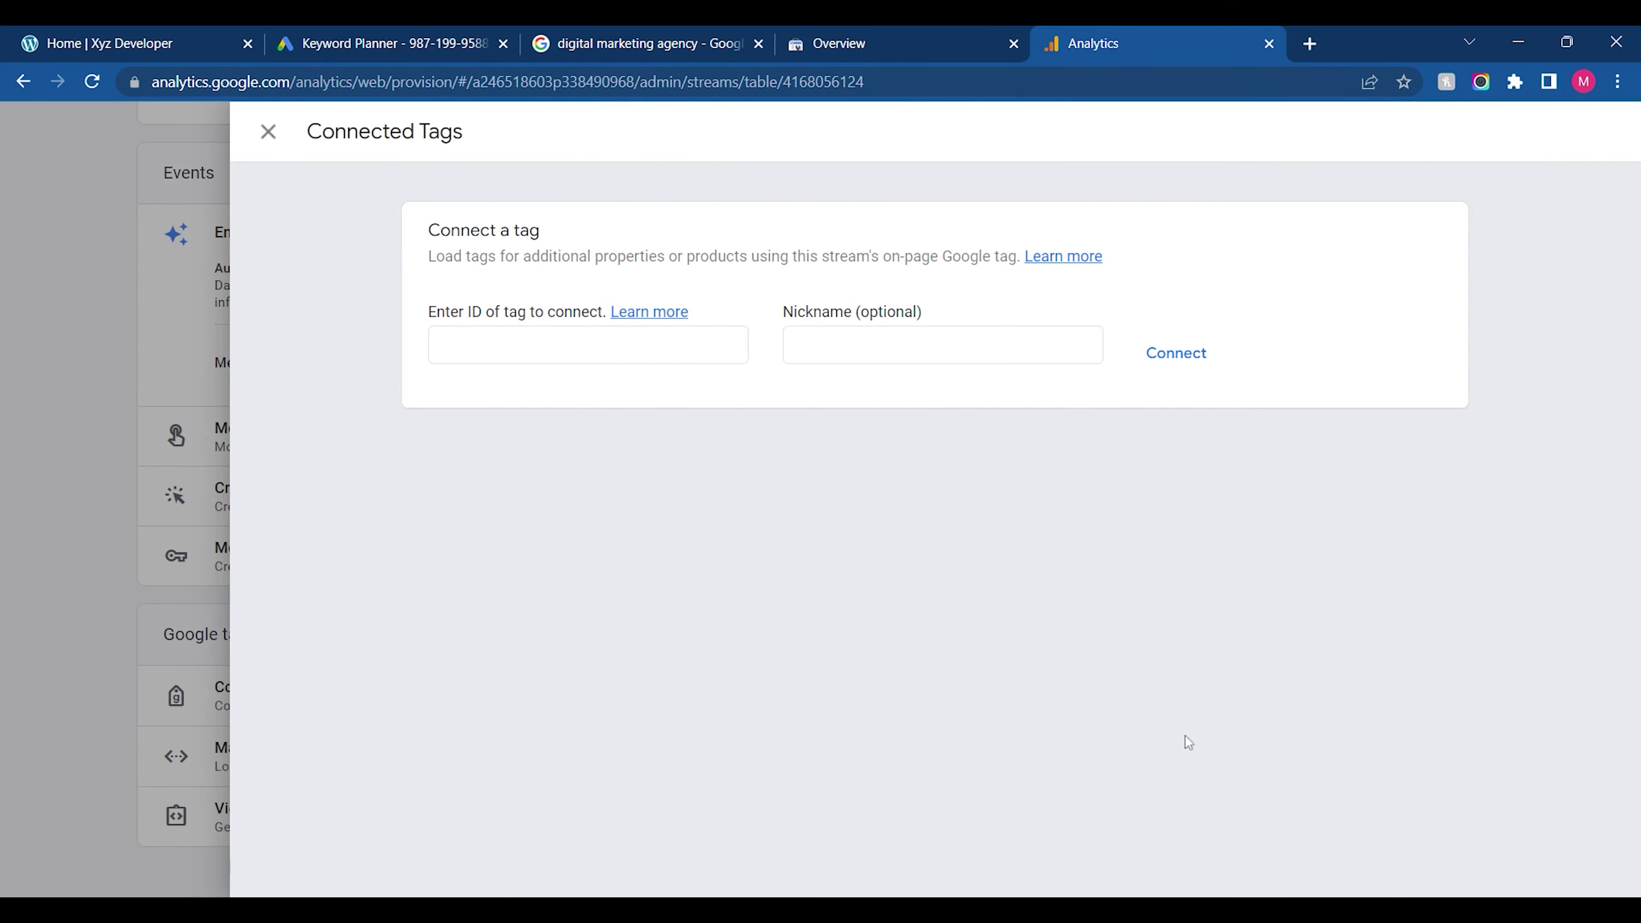
left_click(278, 132)
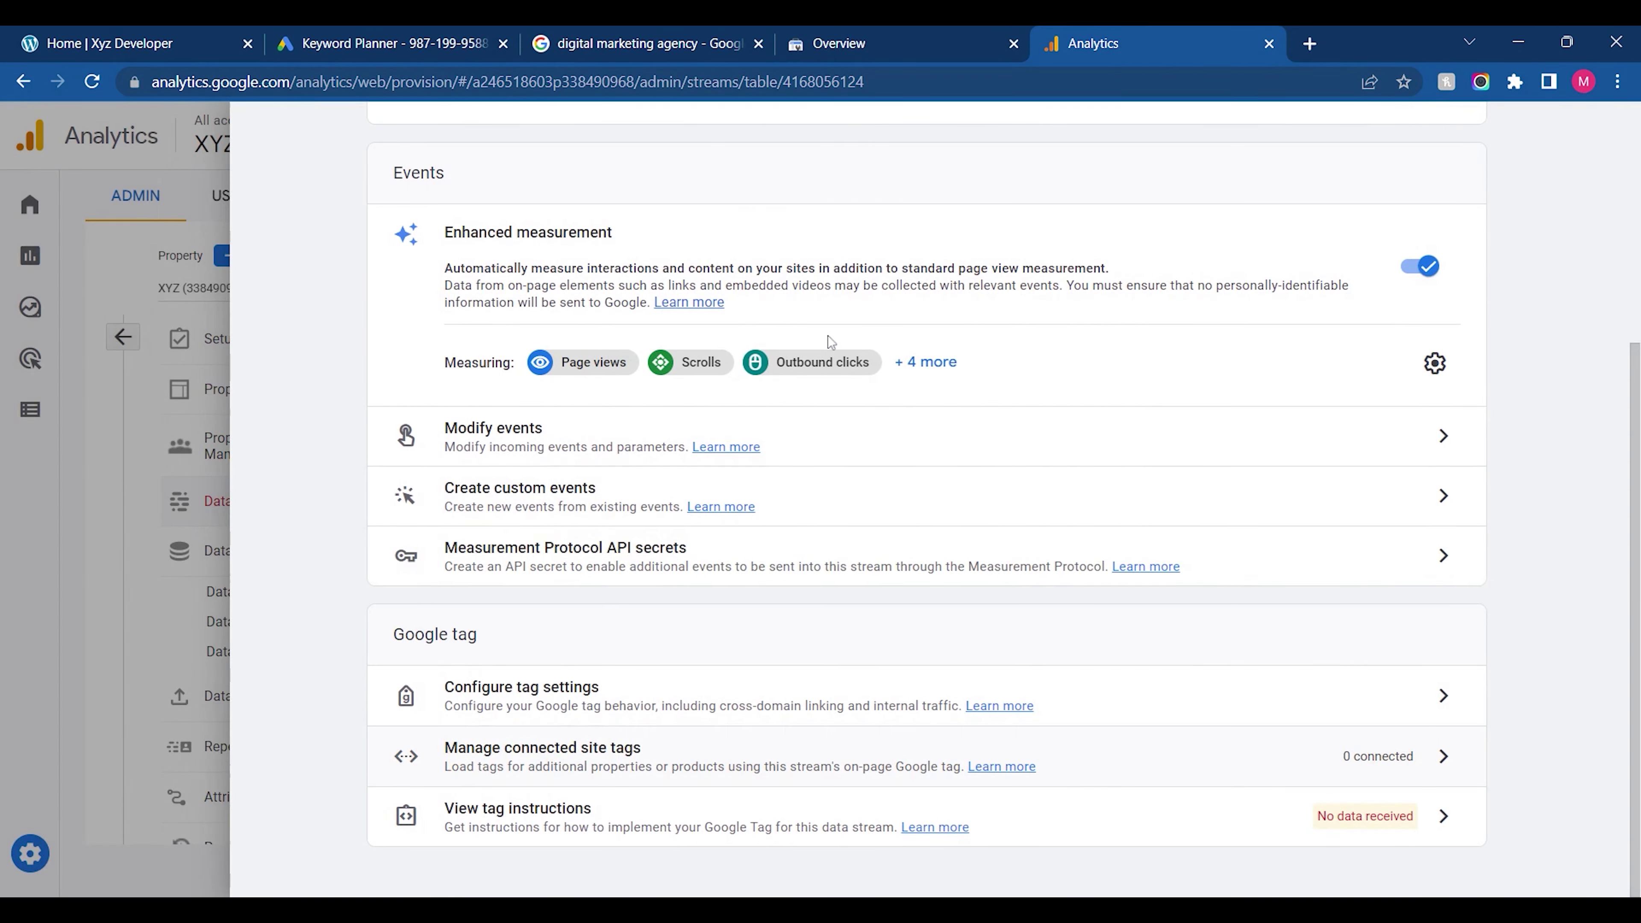
left_click(995, 696)
left_click(1440, 708)
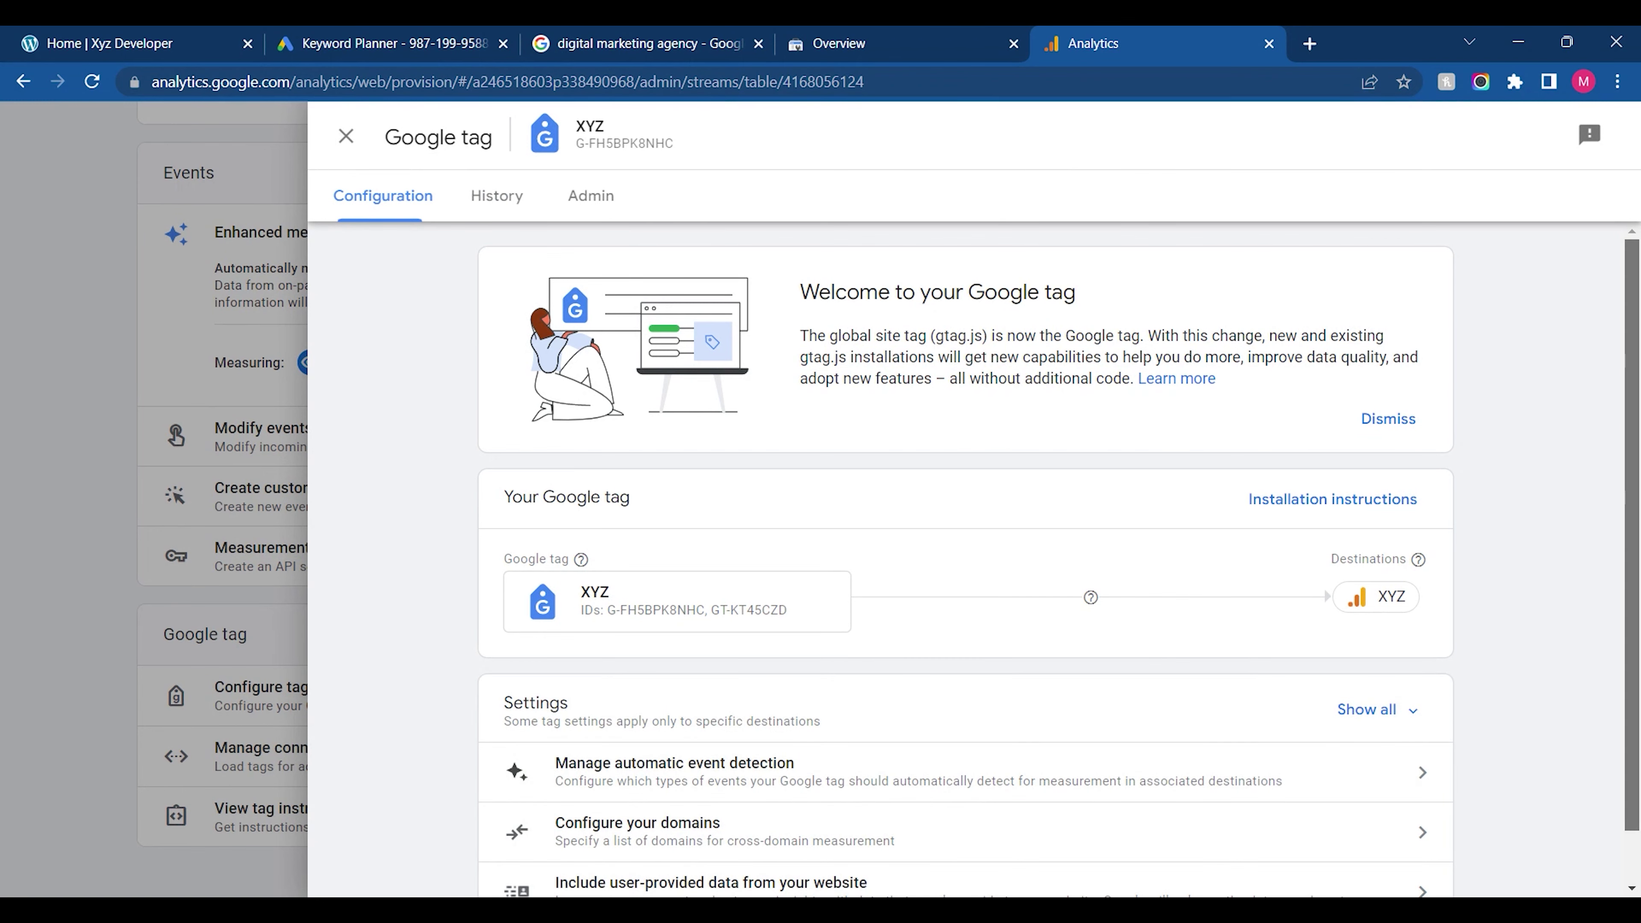
scroll(965, 556, "down", 1)
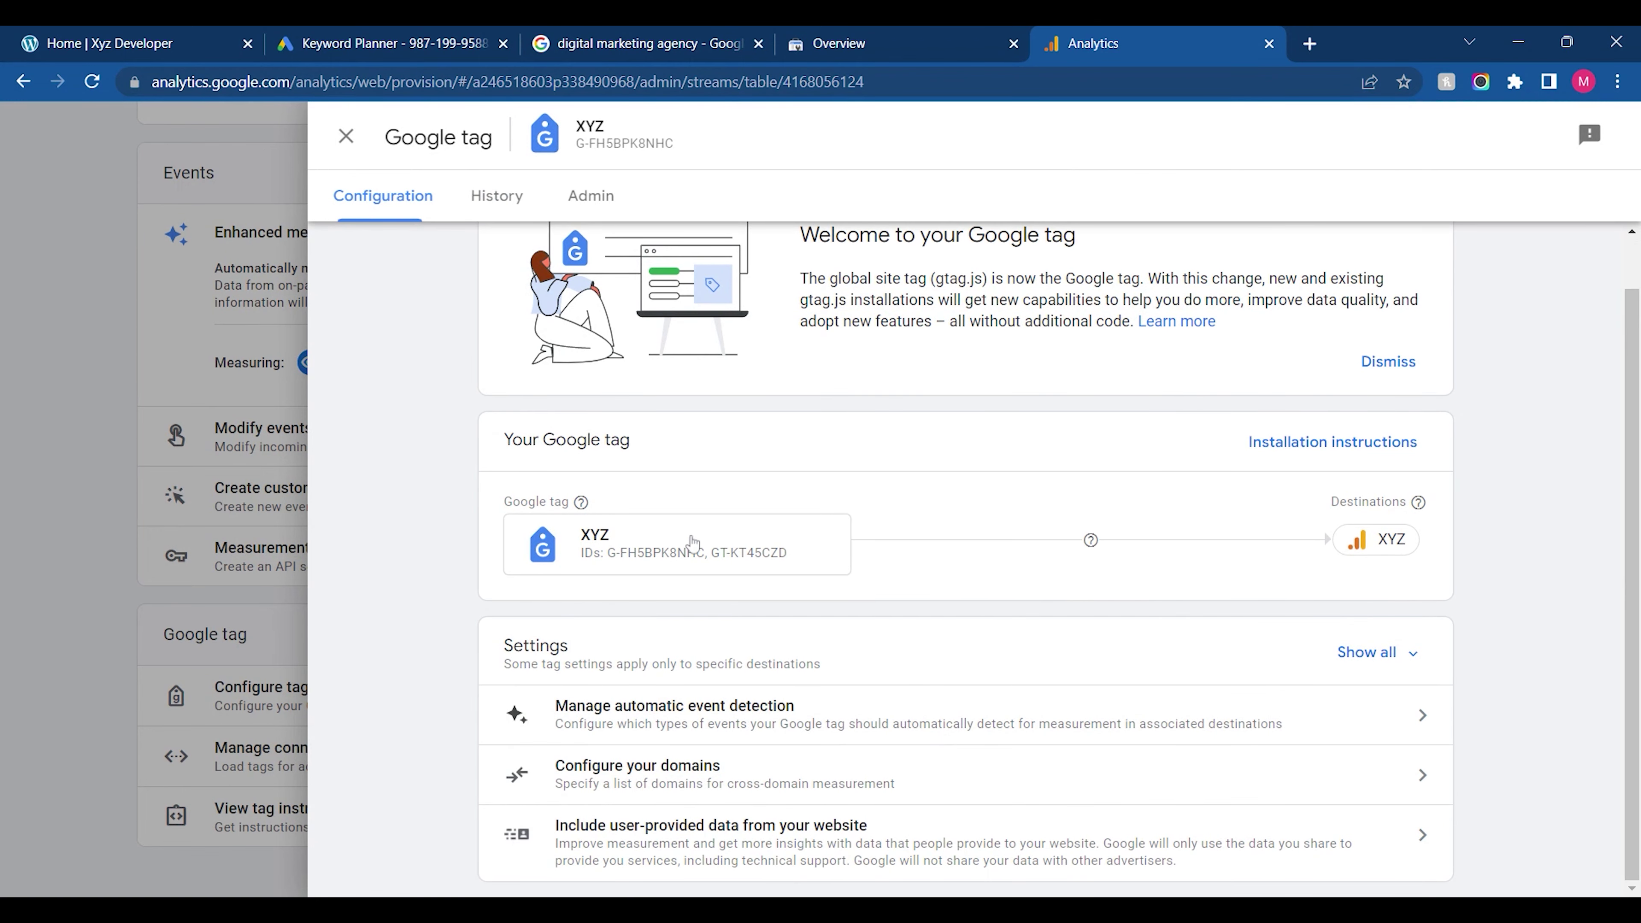
left_click(707, 558)
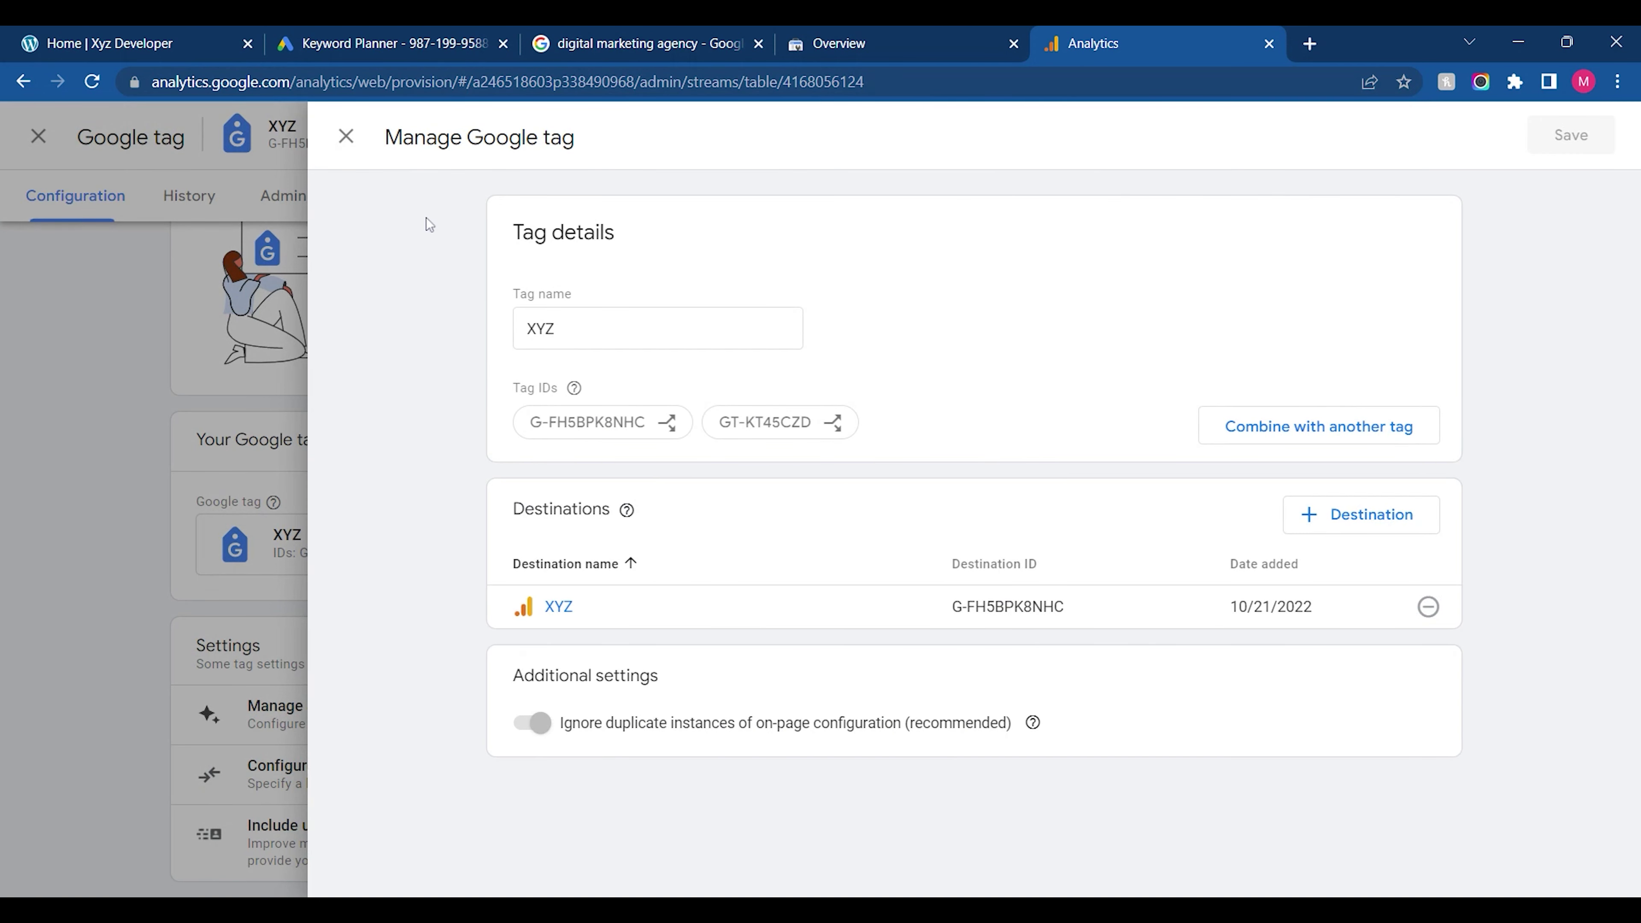
left_click(346, 136)
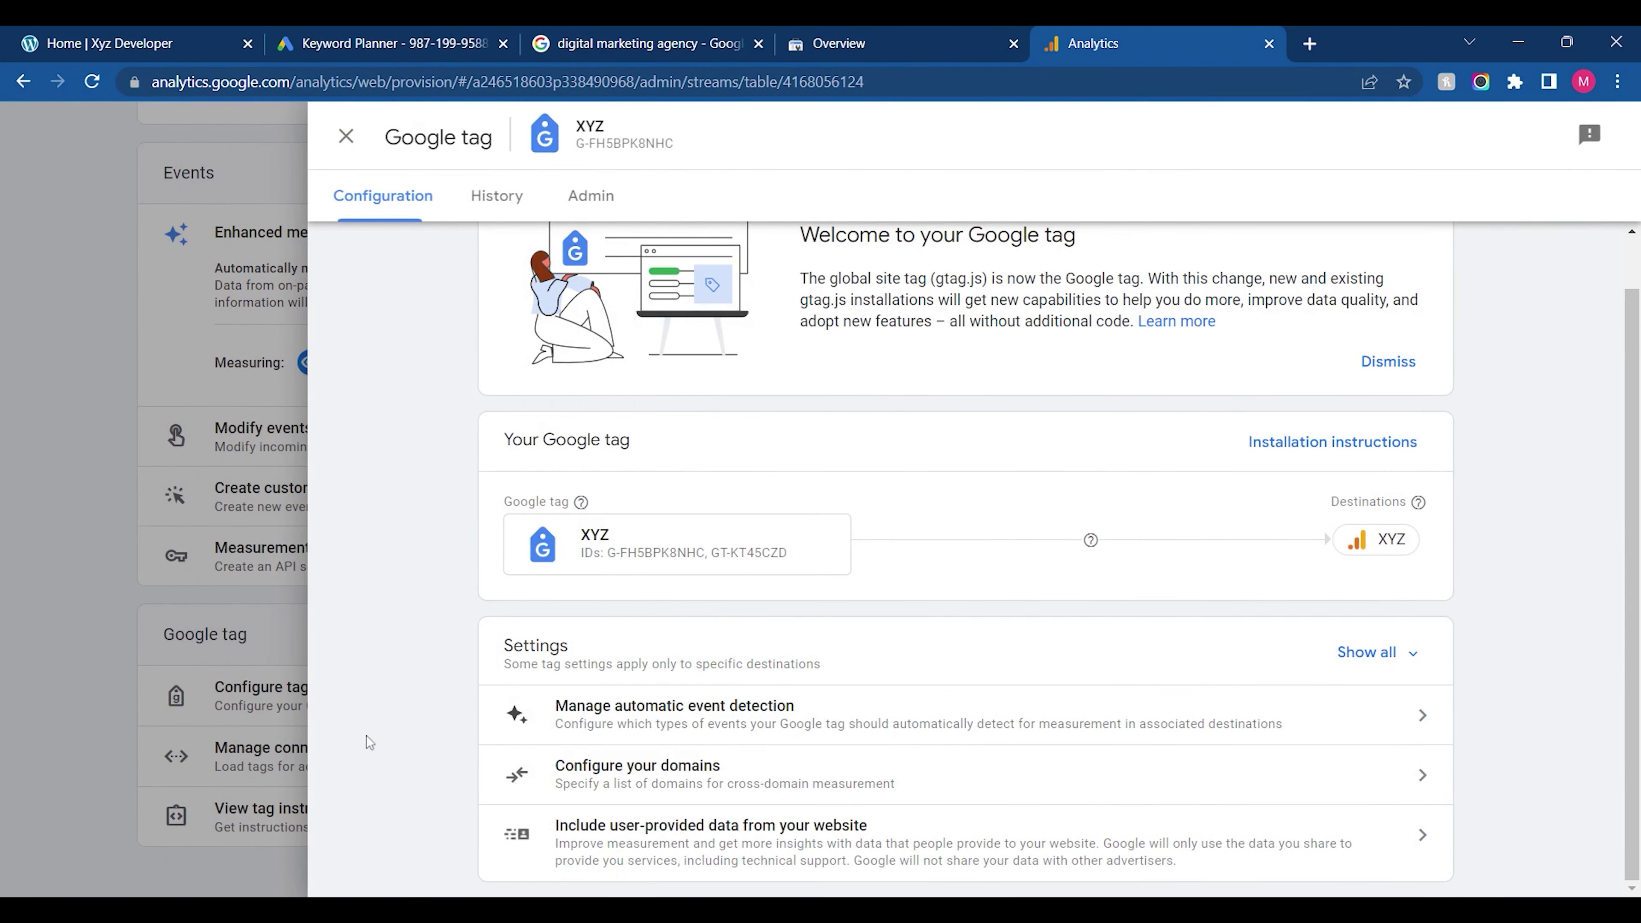
left_click(988, 737)
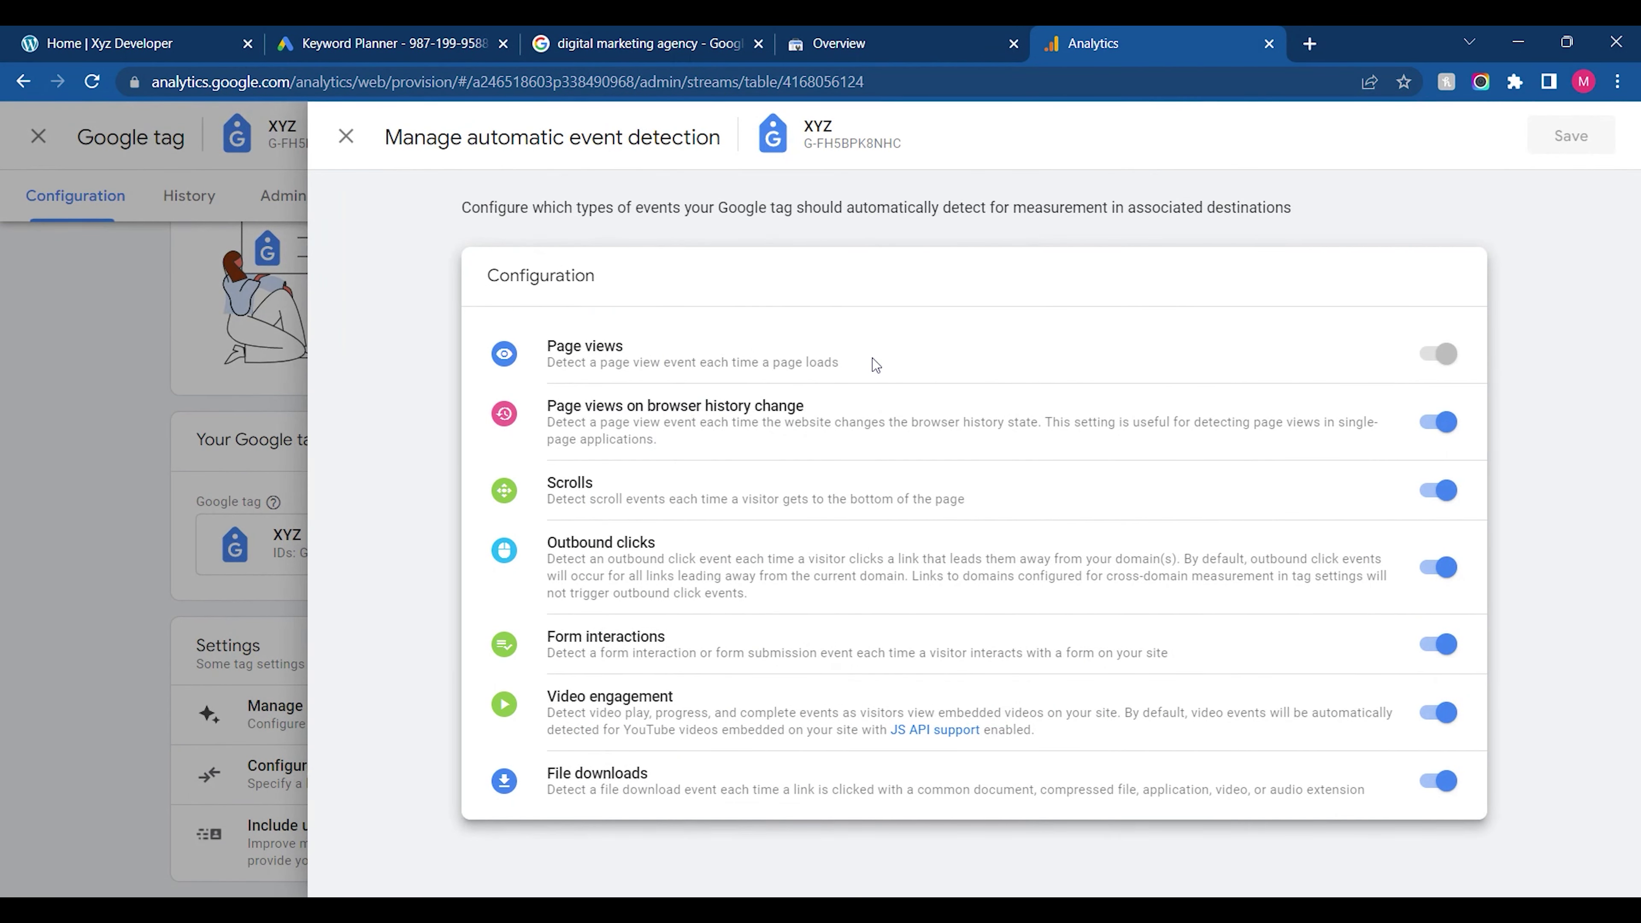
left_click(346, 136)
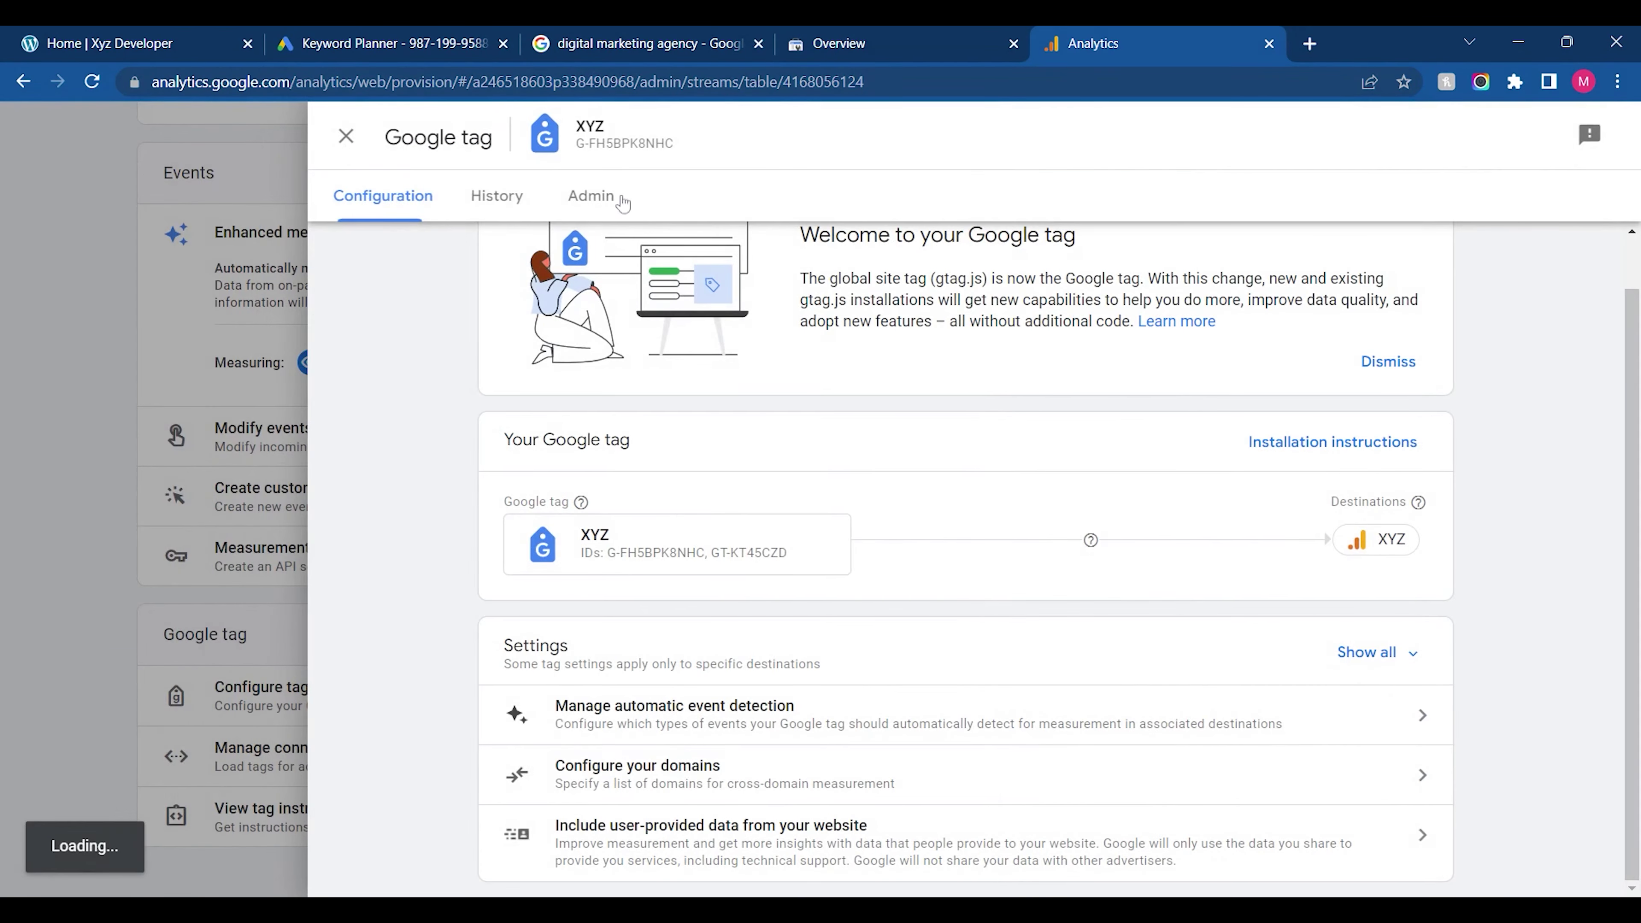
left_click(345, 136)
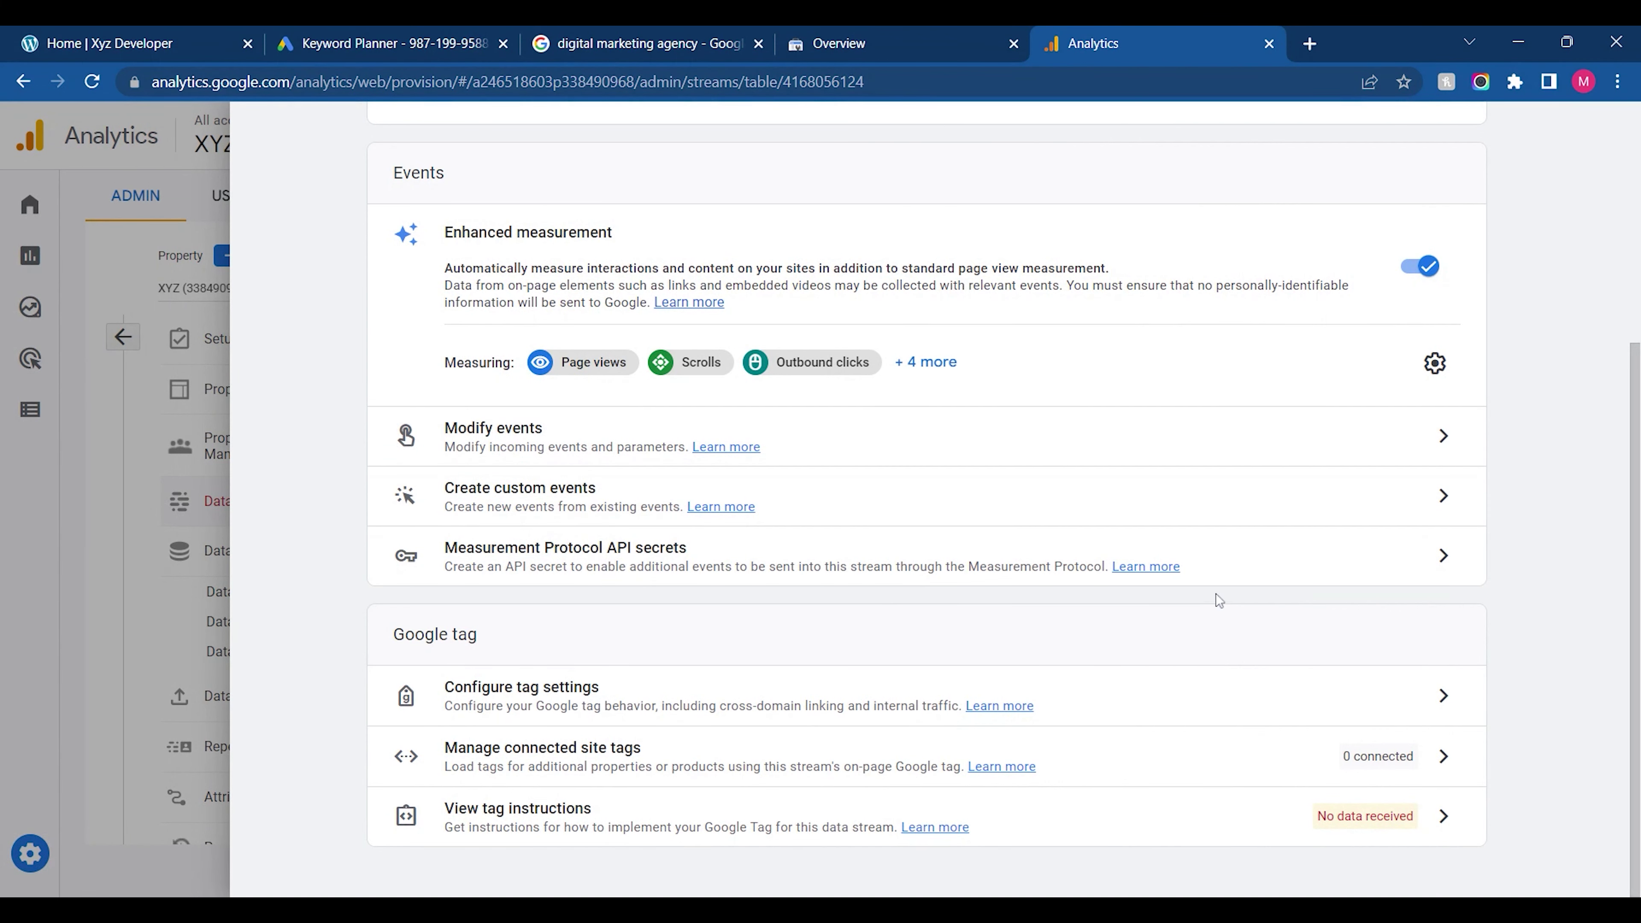
scroll(1549, 608, "up", 5)
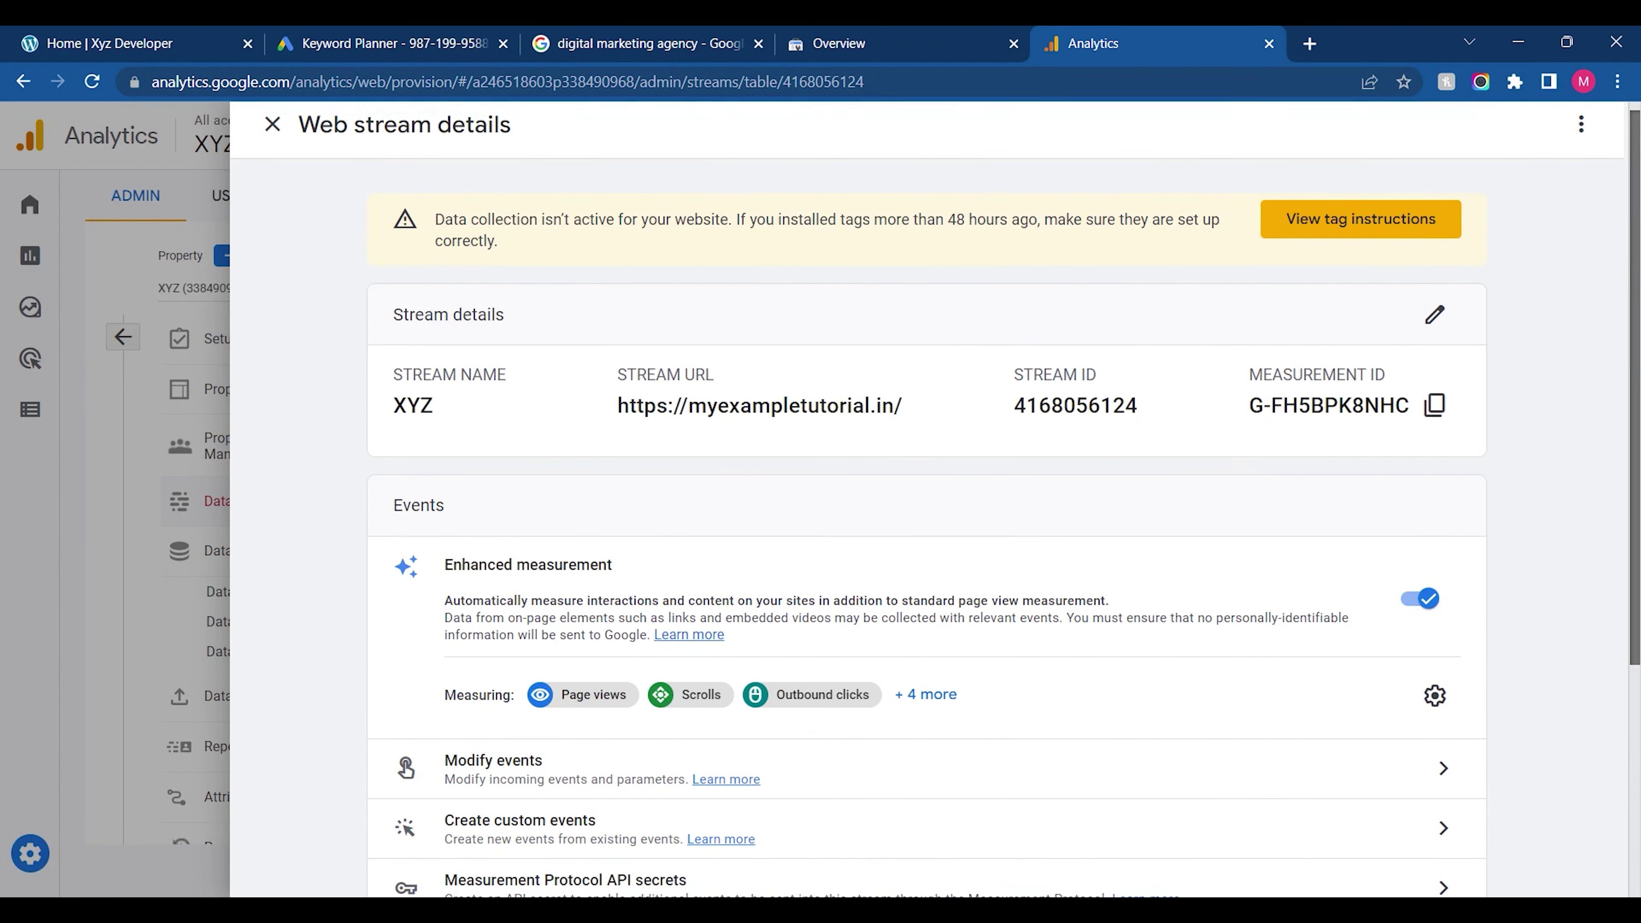
View the Google tag installation instructions for the XYZ web stream
scroll(1535, 305, "down", 1)
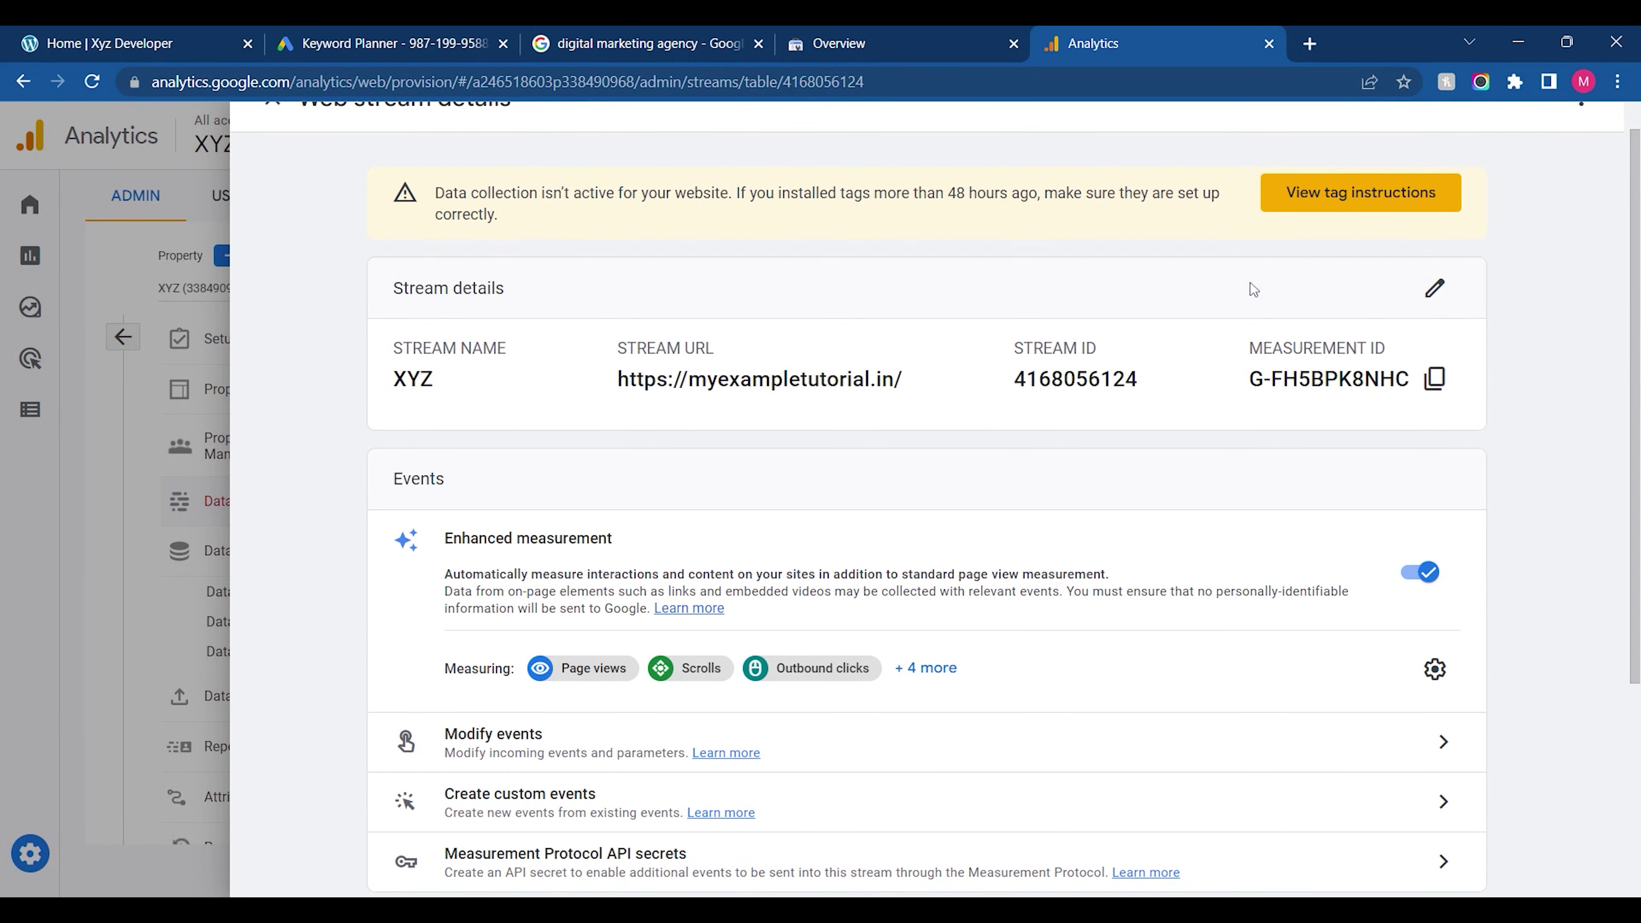
left_click(1344, 197)
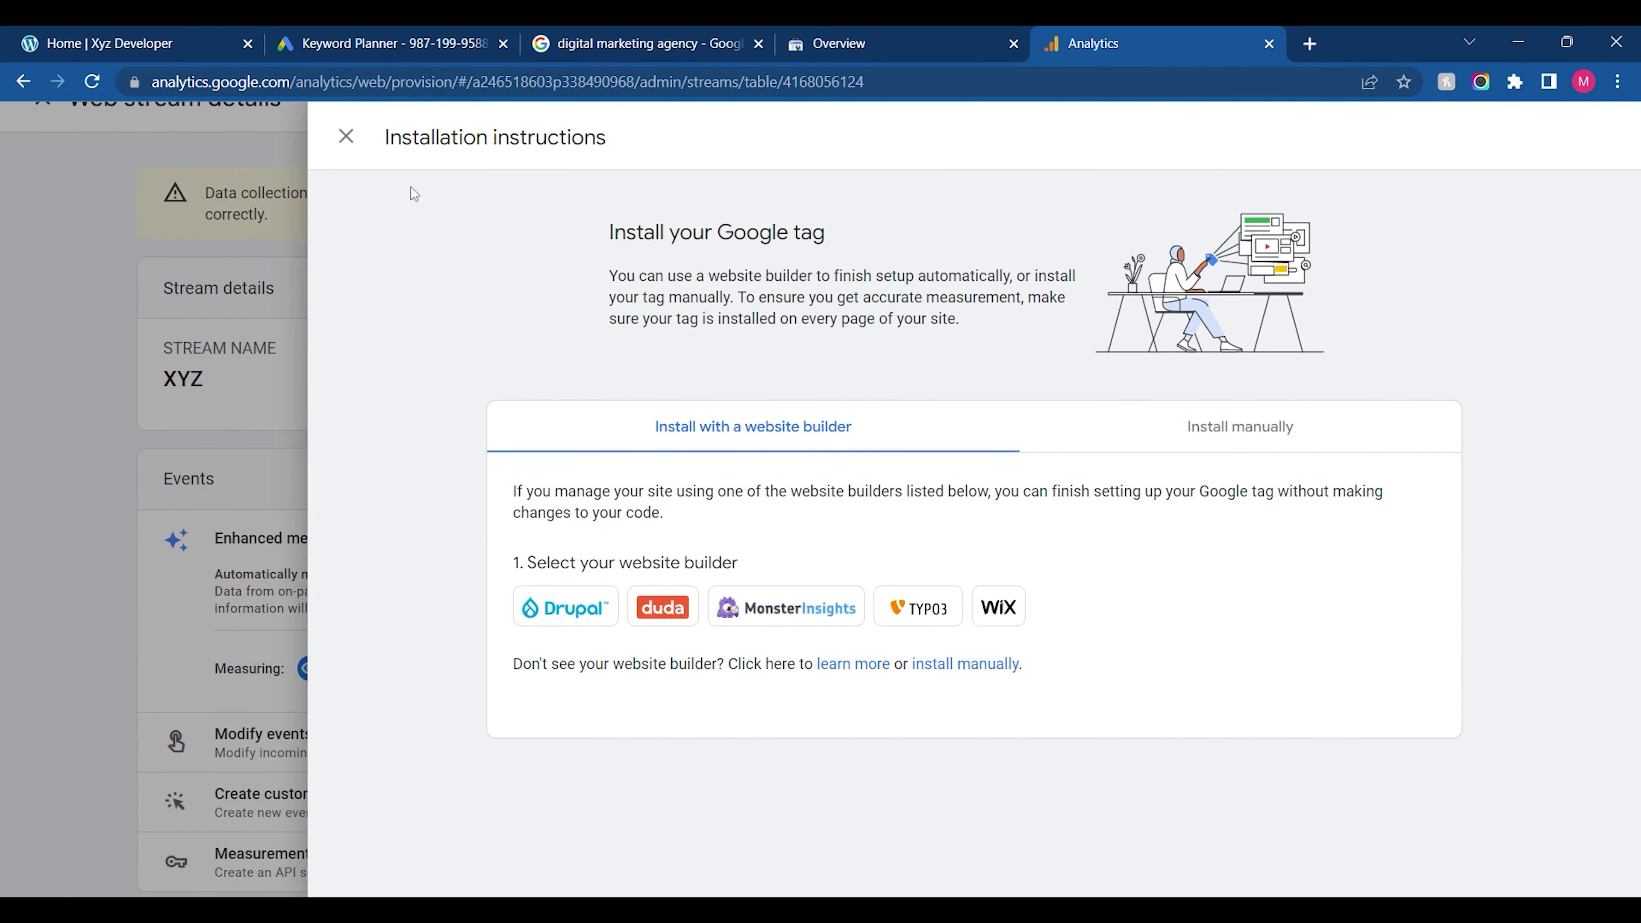
left_click(346, 136)
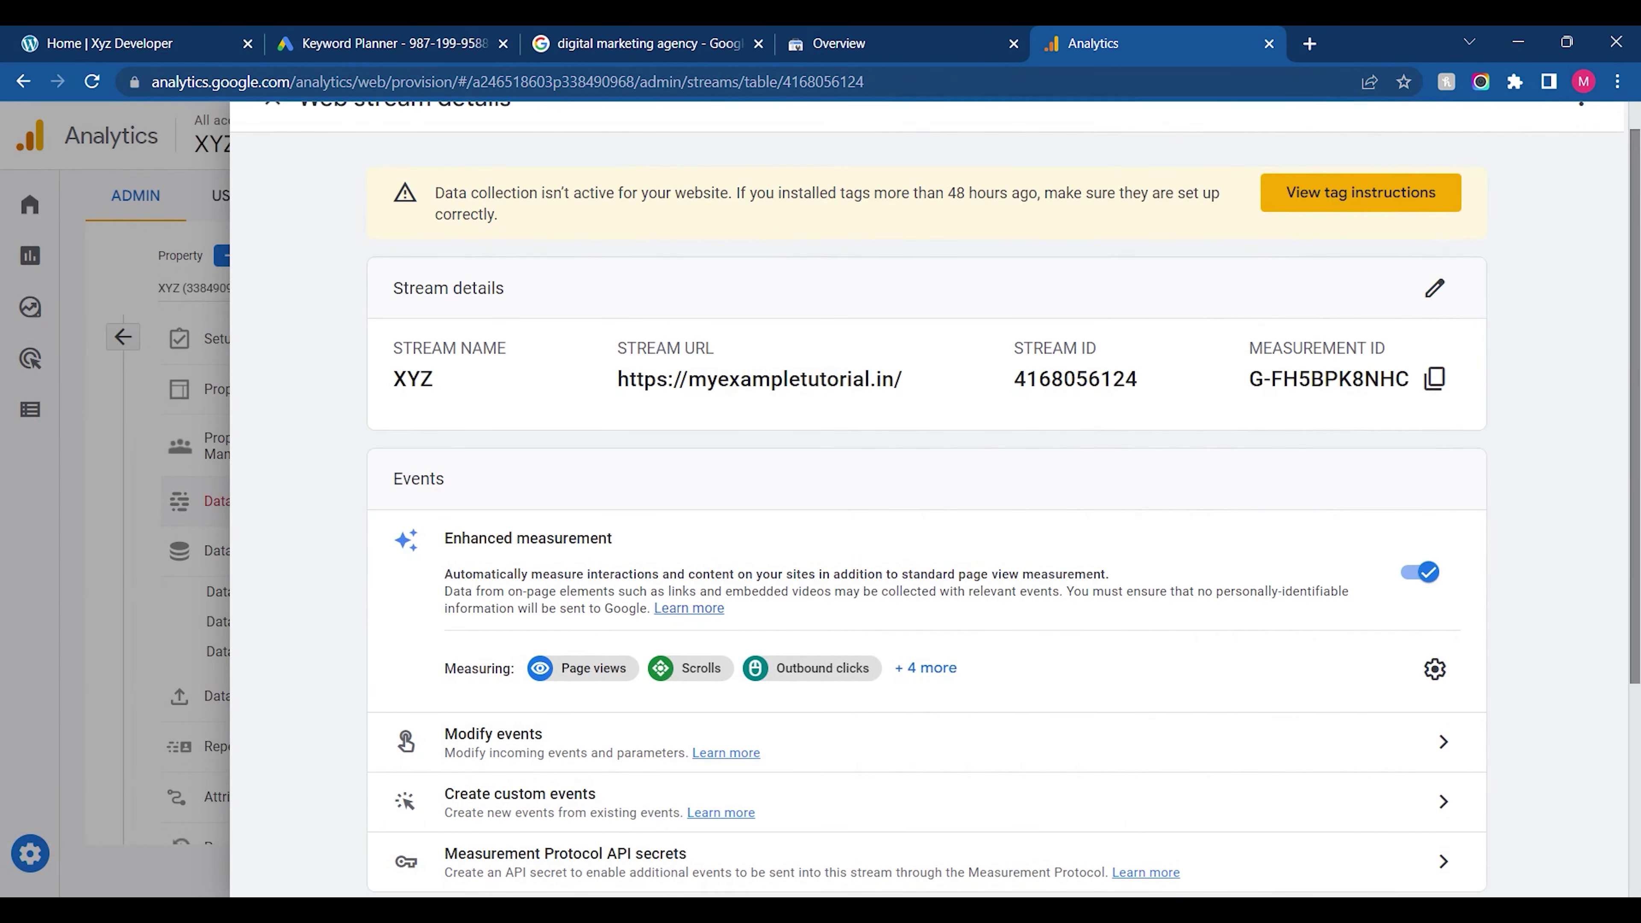
scroll(832, 599, "down", 4)
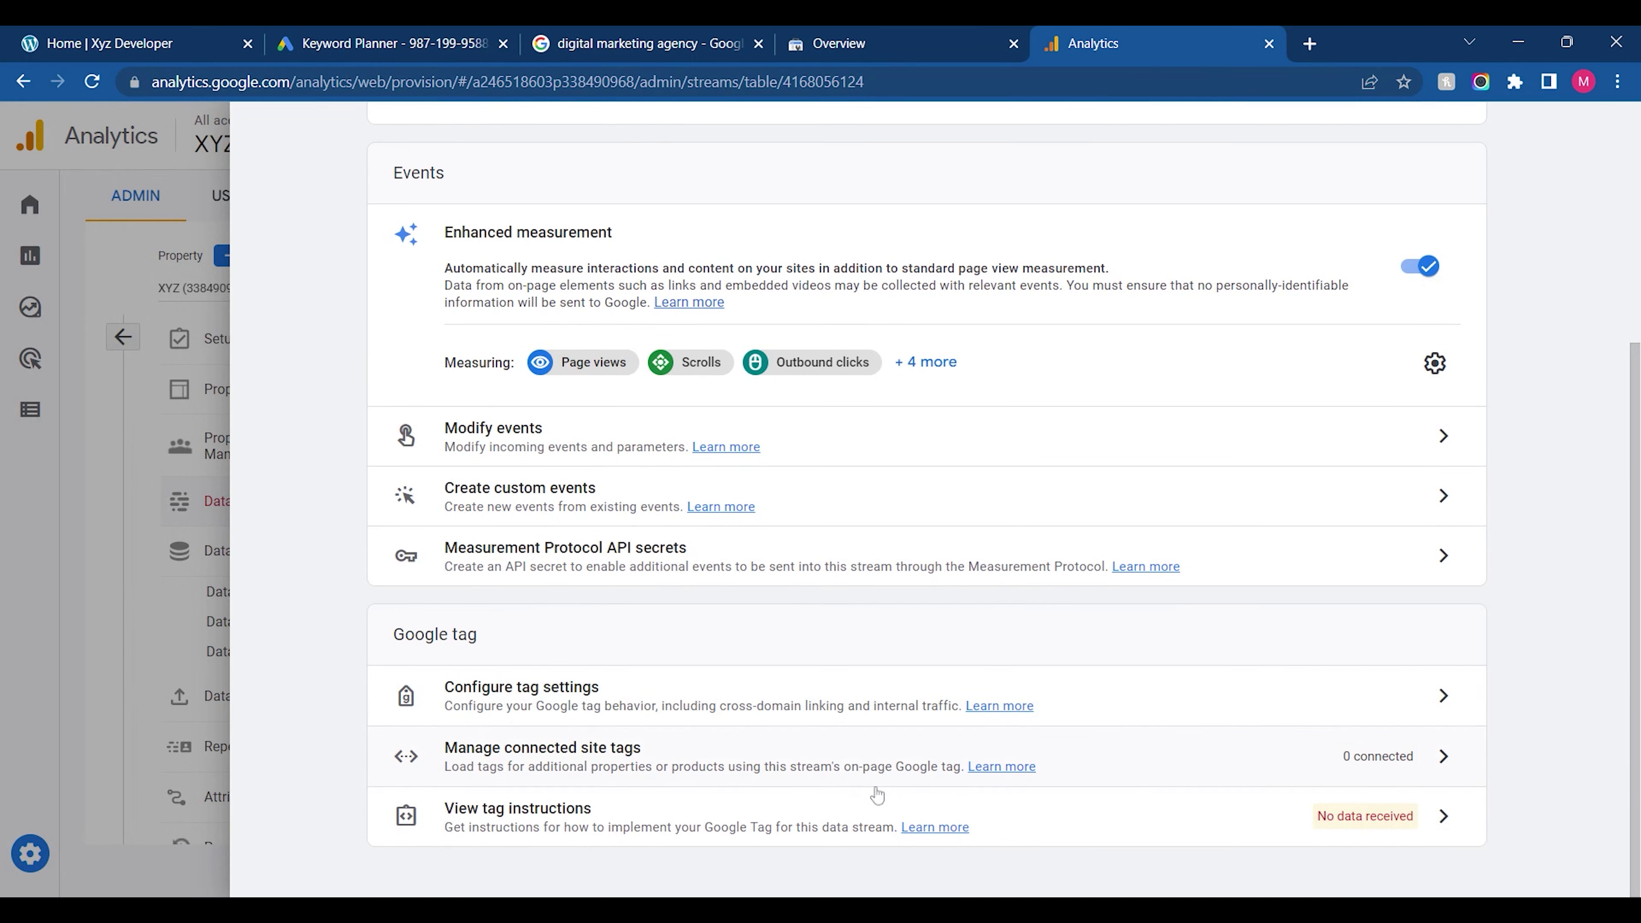
left_click(938, 837)
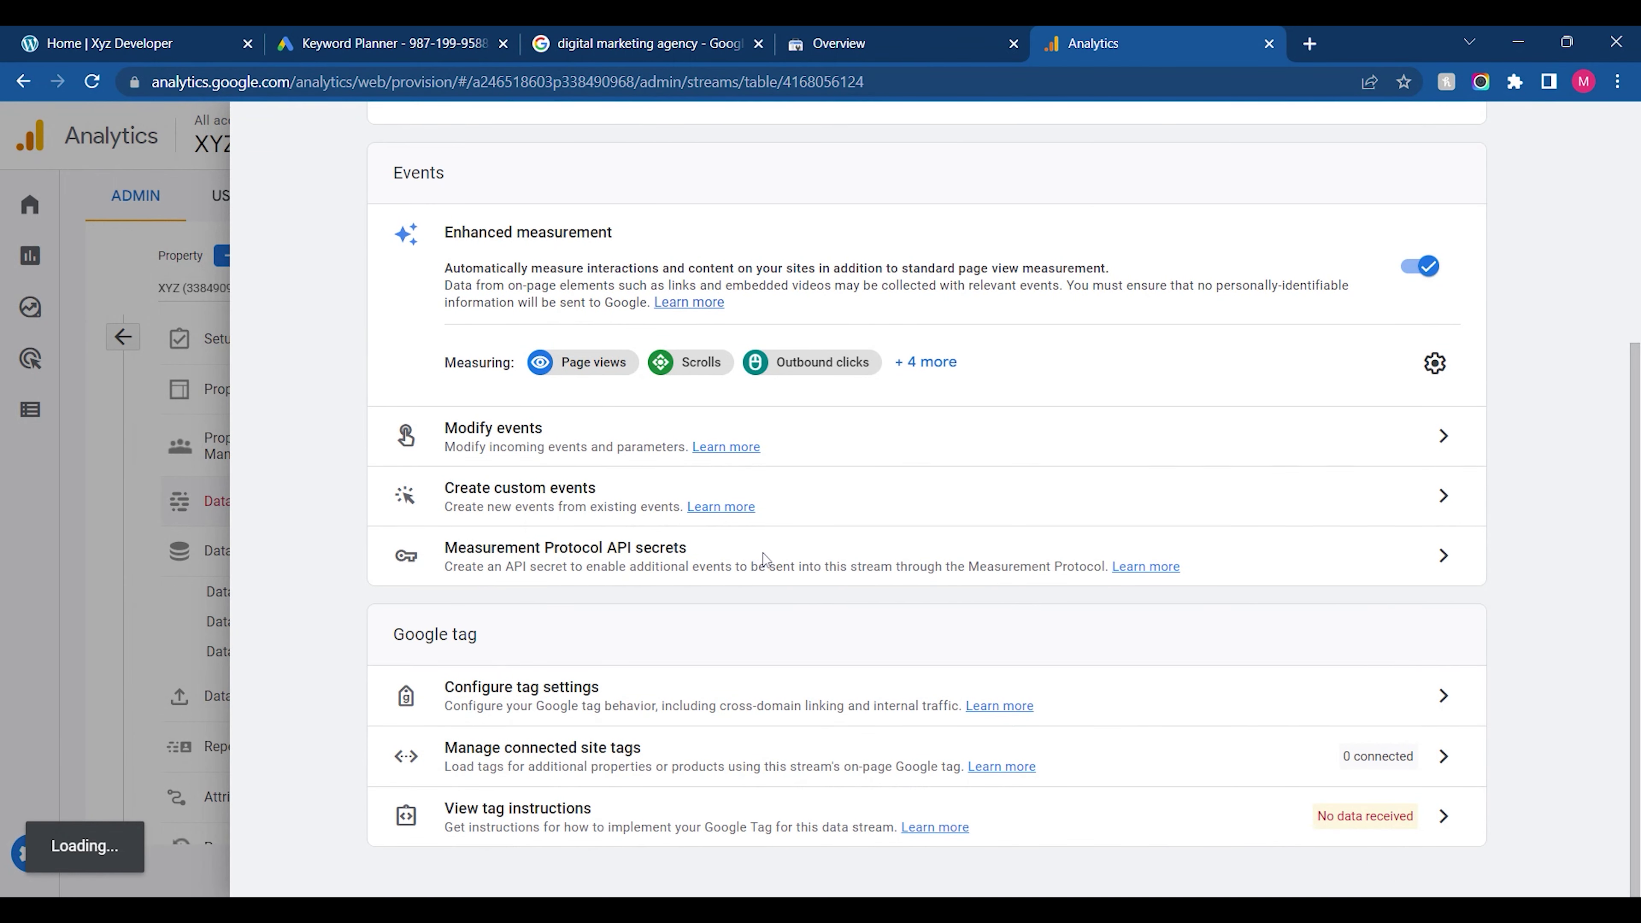
Switch to the WordPress site and open its admin dashboard
left_click(144, 34)
left_click(129, 119)
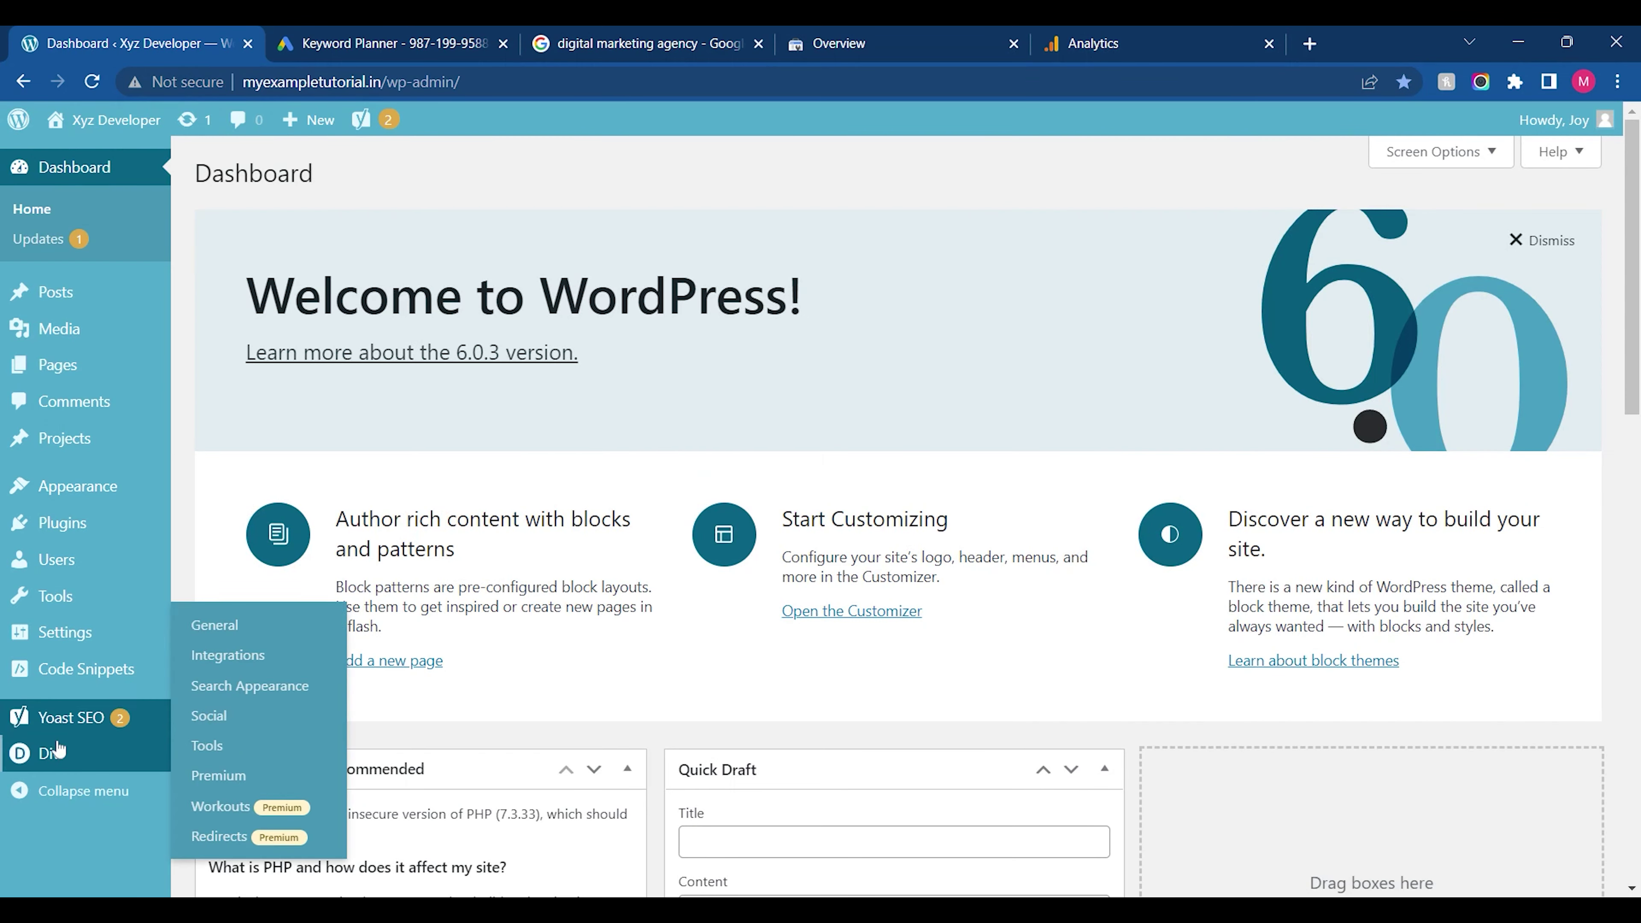
mouse_move(97, 669)
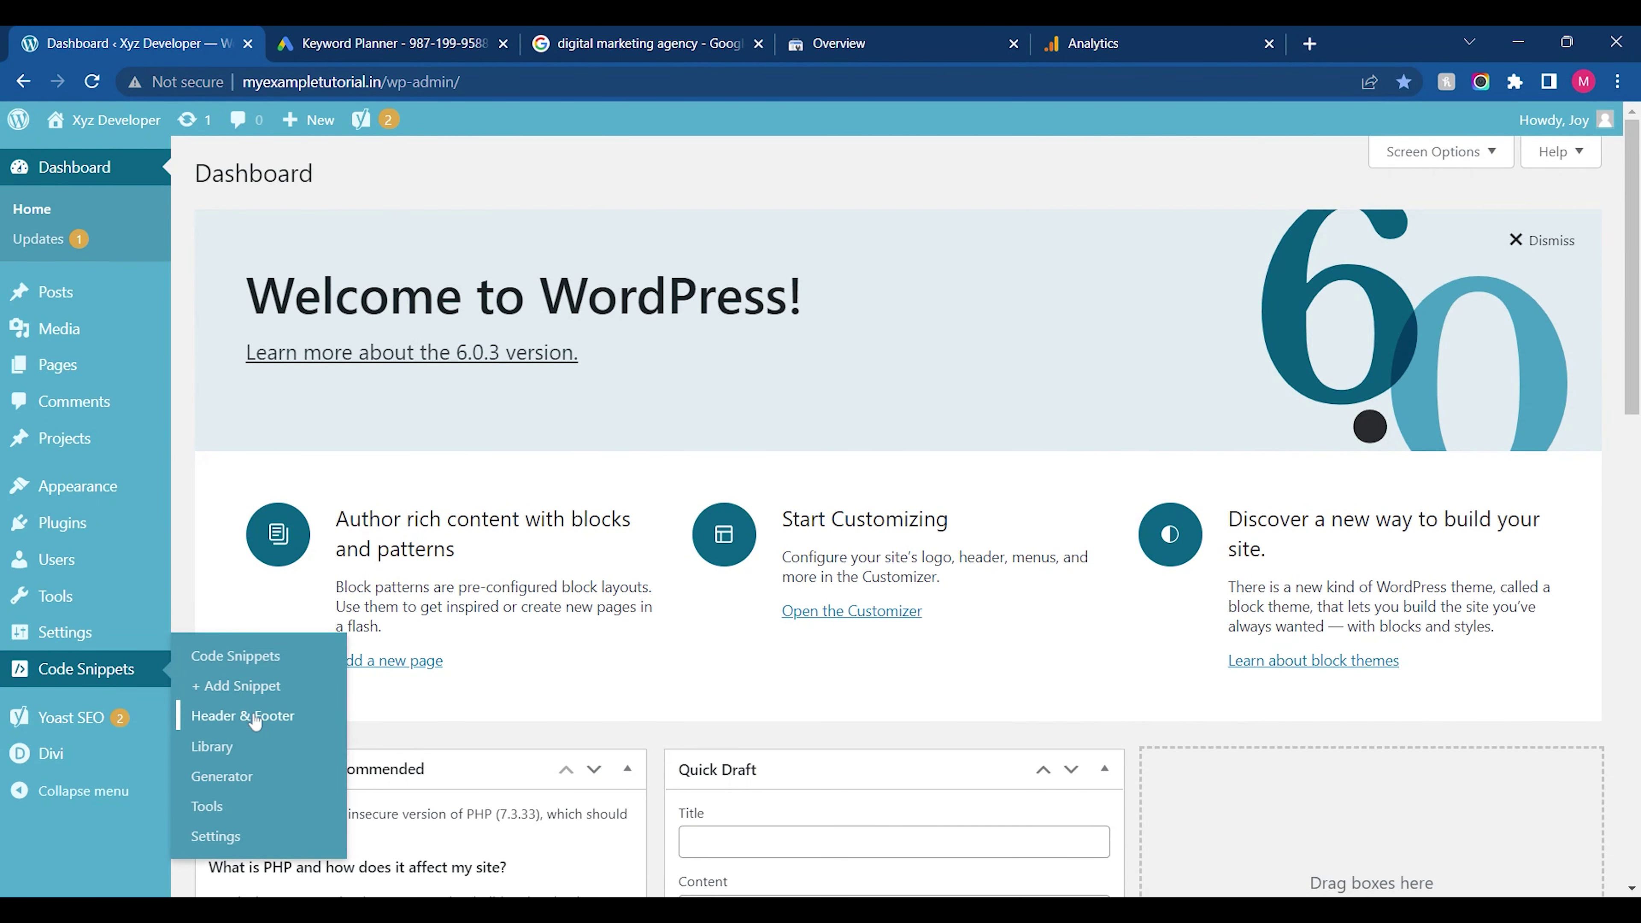
Return to Google Analytics, close the web stream's details and review the property's Data Collection settings
left_click(1096, 35)
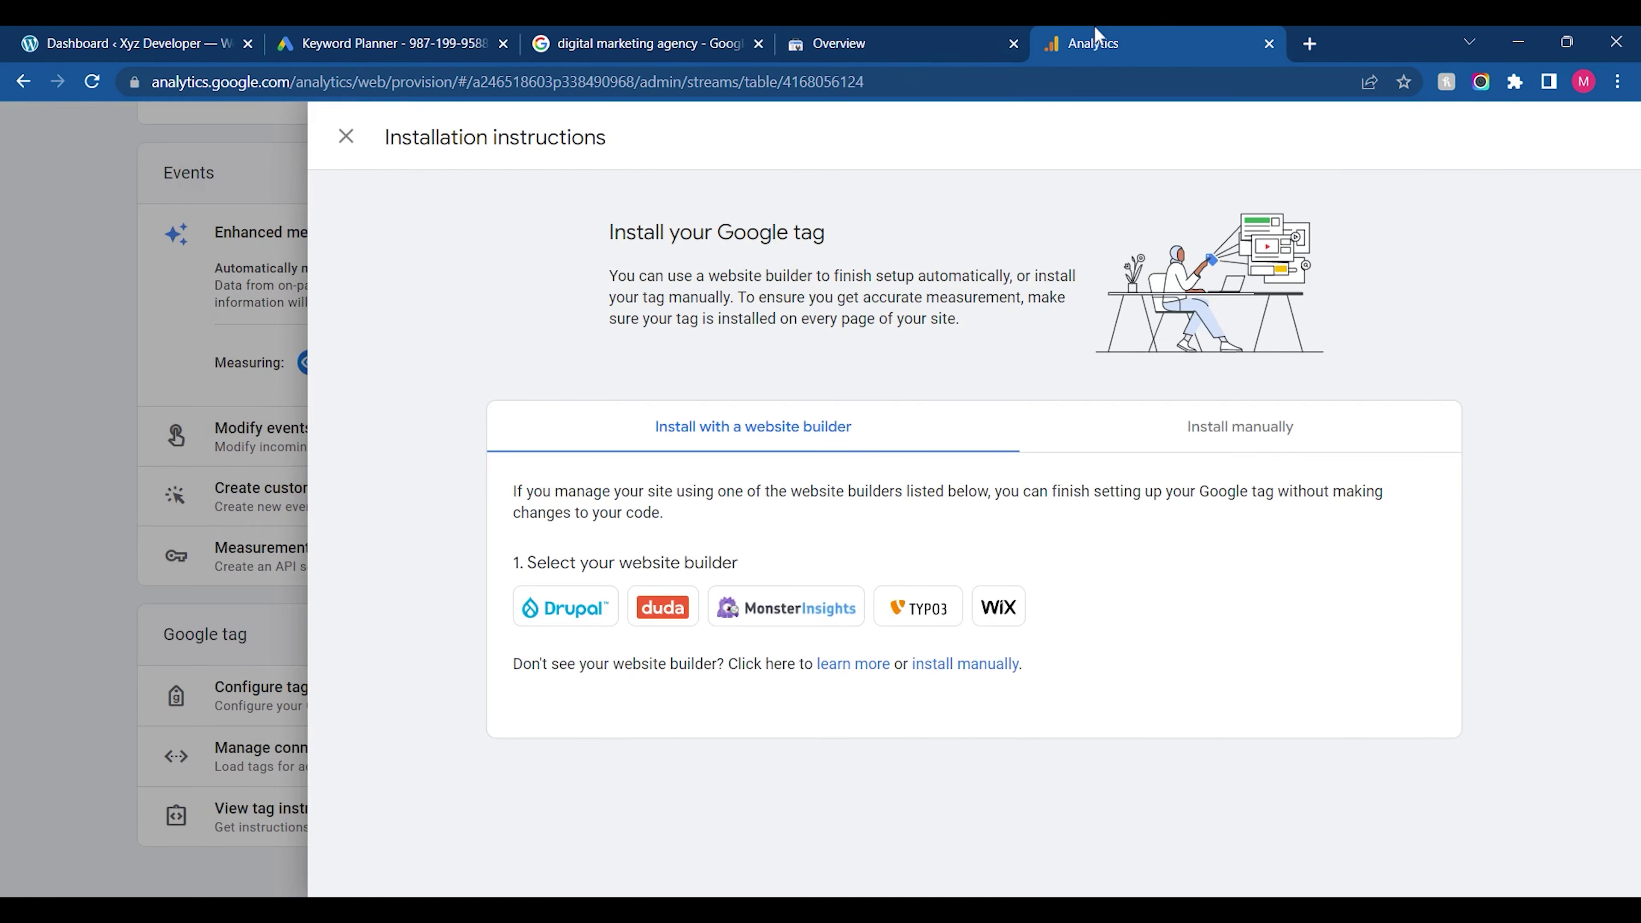
left_click(352, 136)
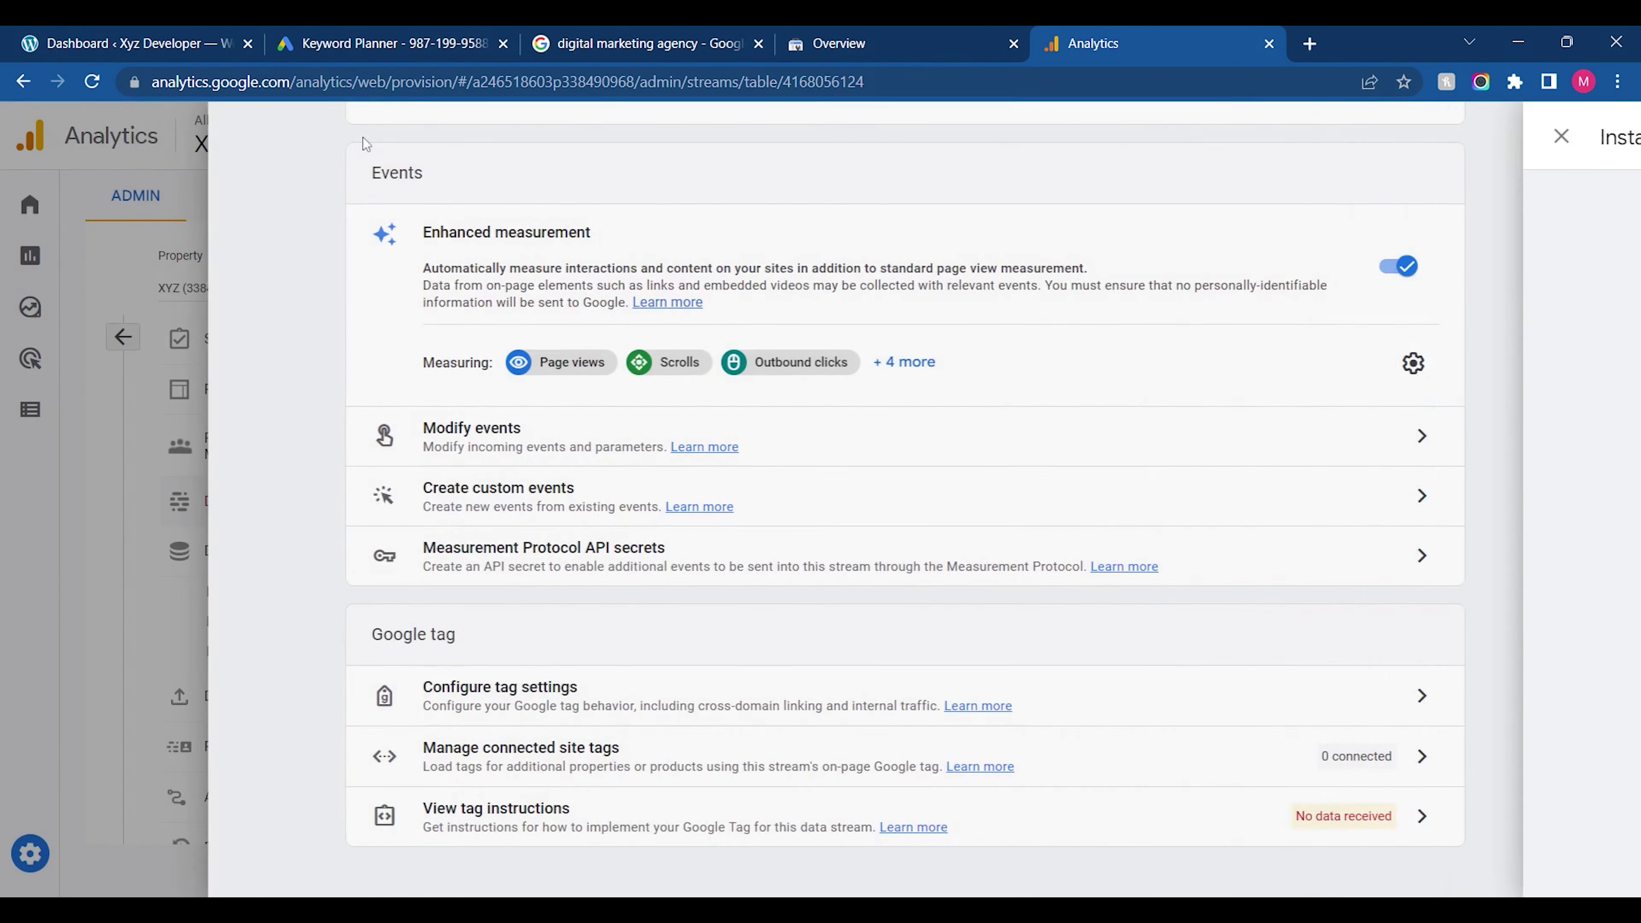
left_click(265, 181)
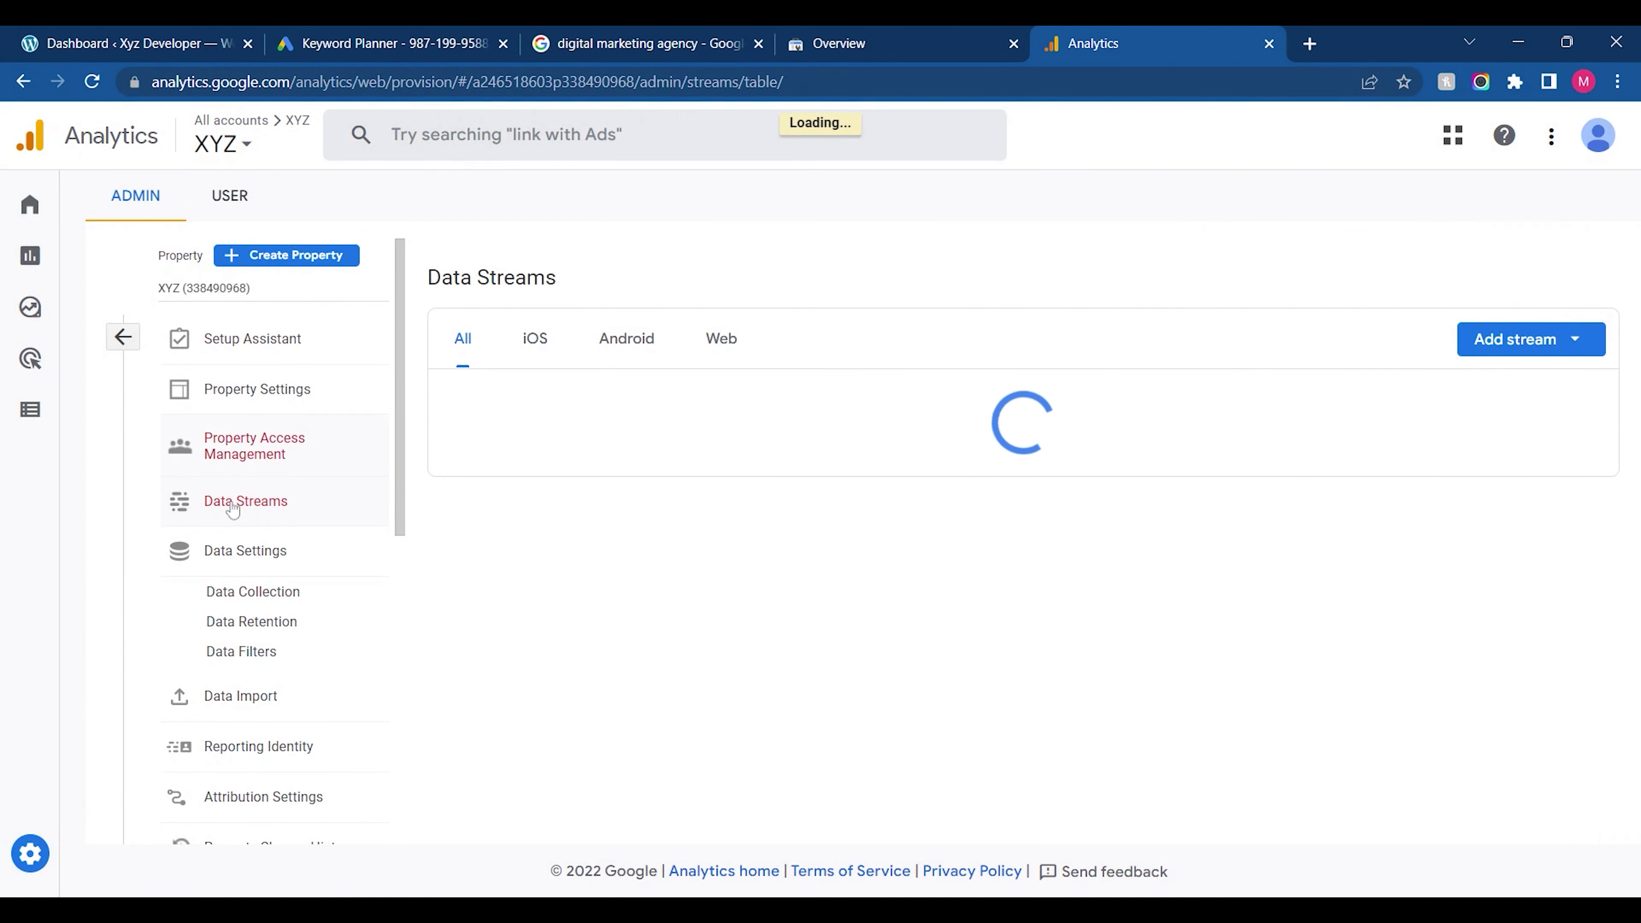
left_click(229, 571)
left_click(231, 574)
left_click(235, 590)
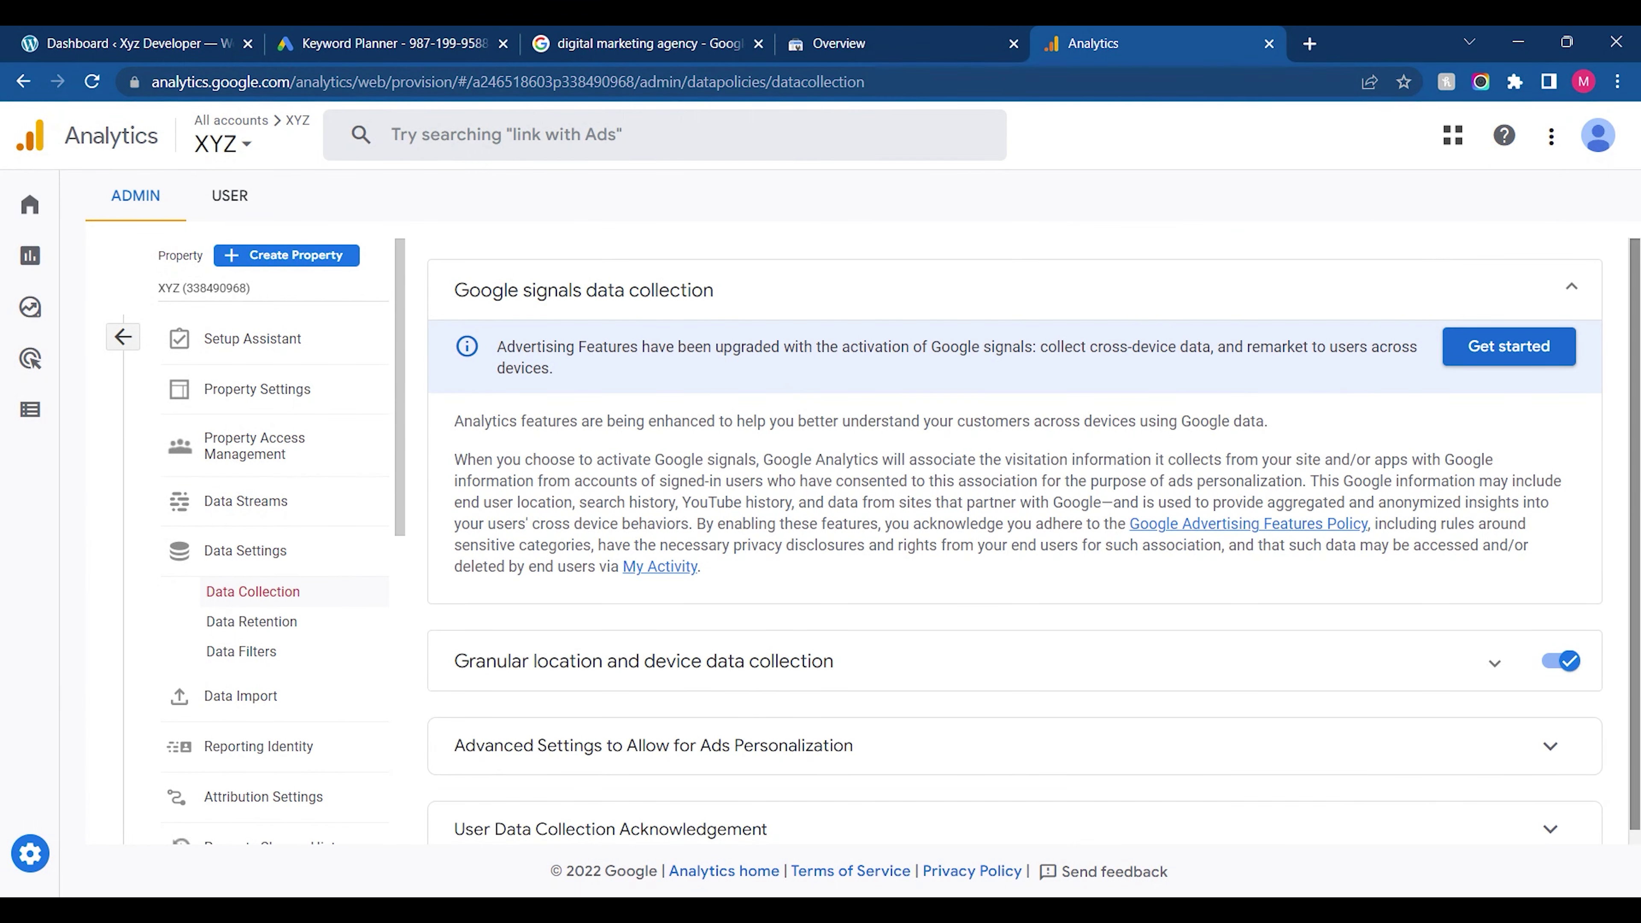
scroll(1458, 767, "down", 1)
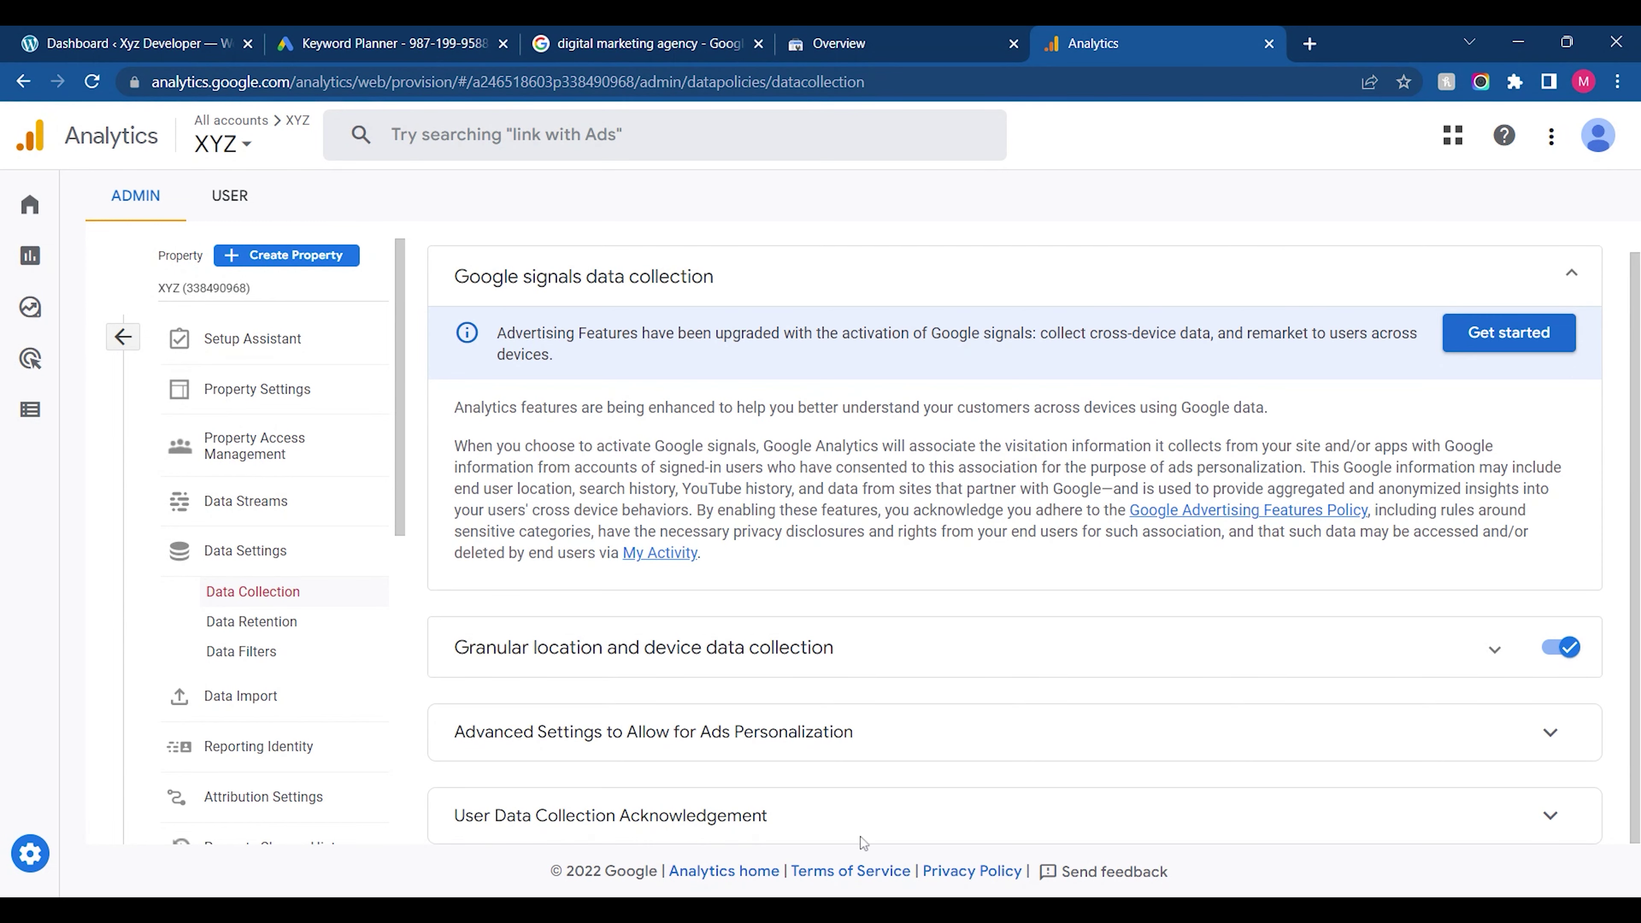
Review the XYZ property's settings and its access management list
left_click(258, 446)
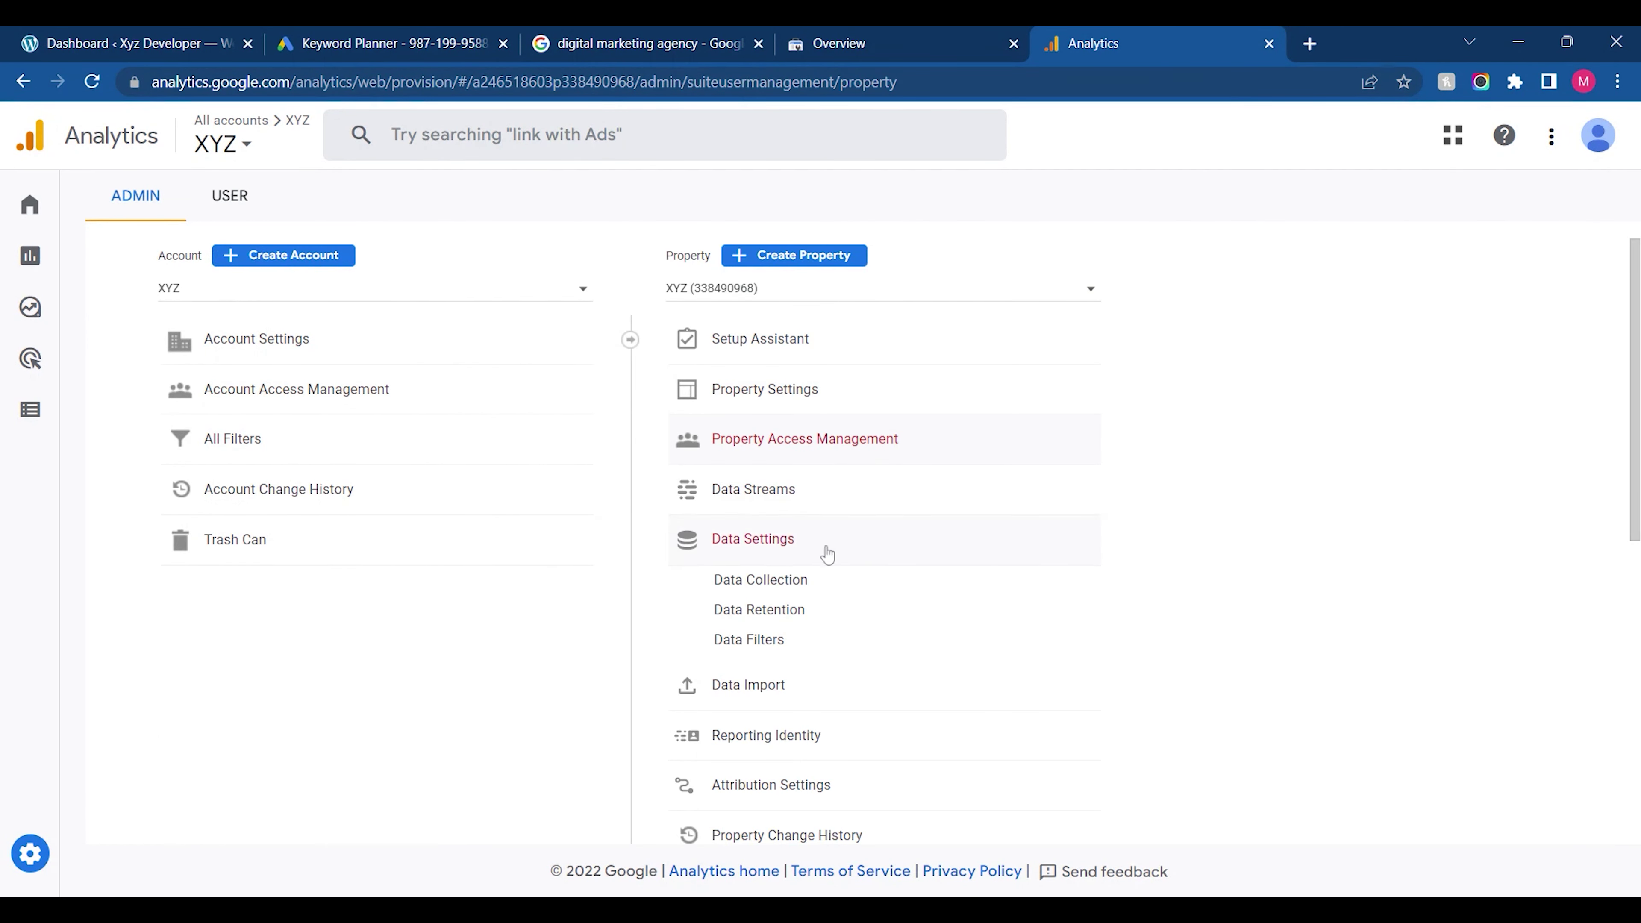
left_click(780, 390)
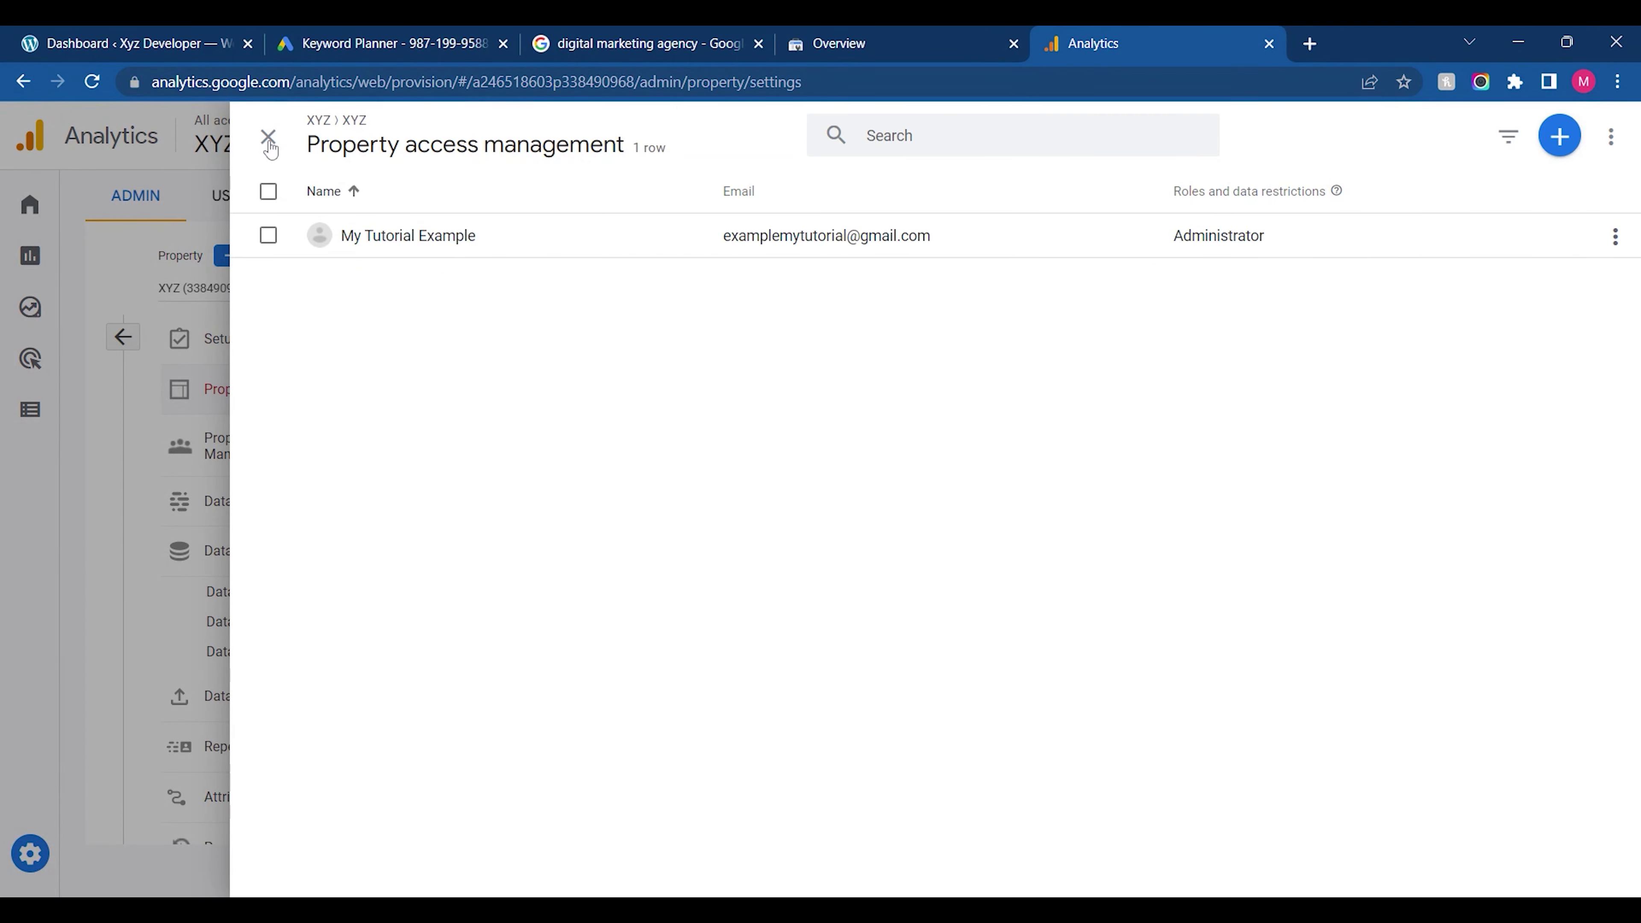
left_click(268, 138)
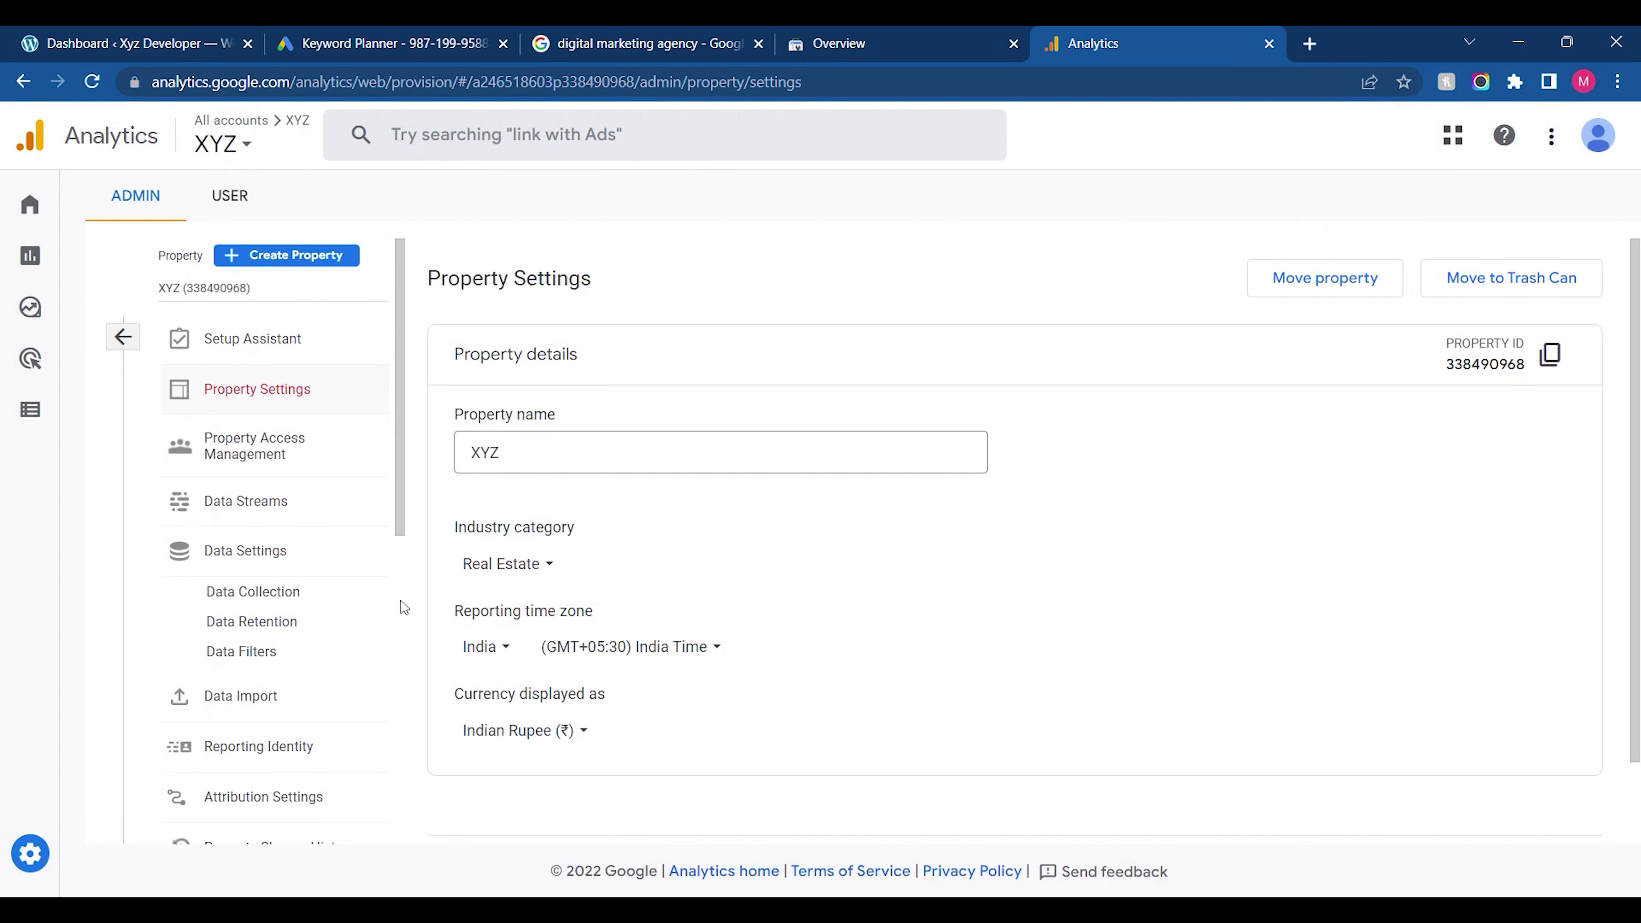
left_click(237, 446)
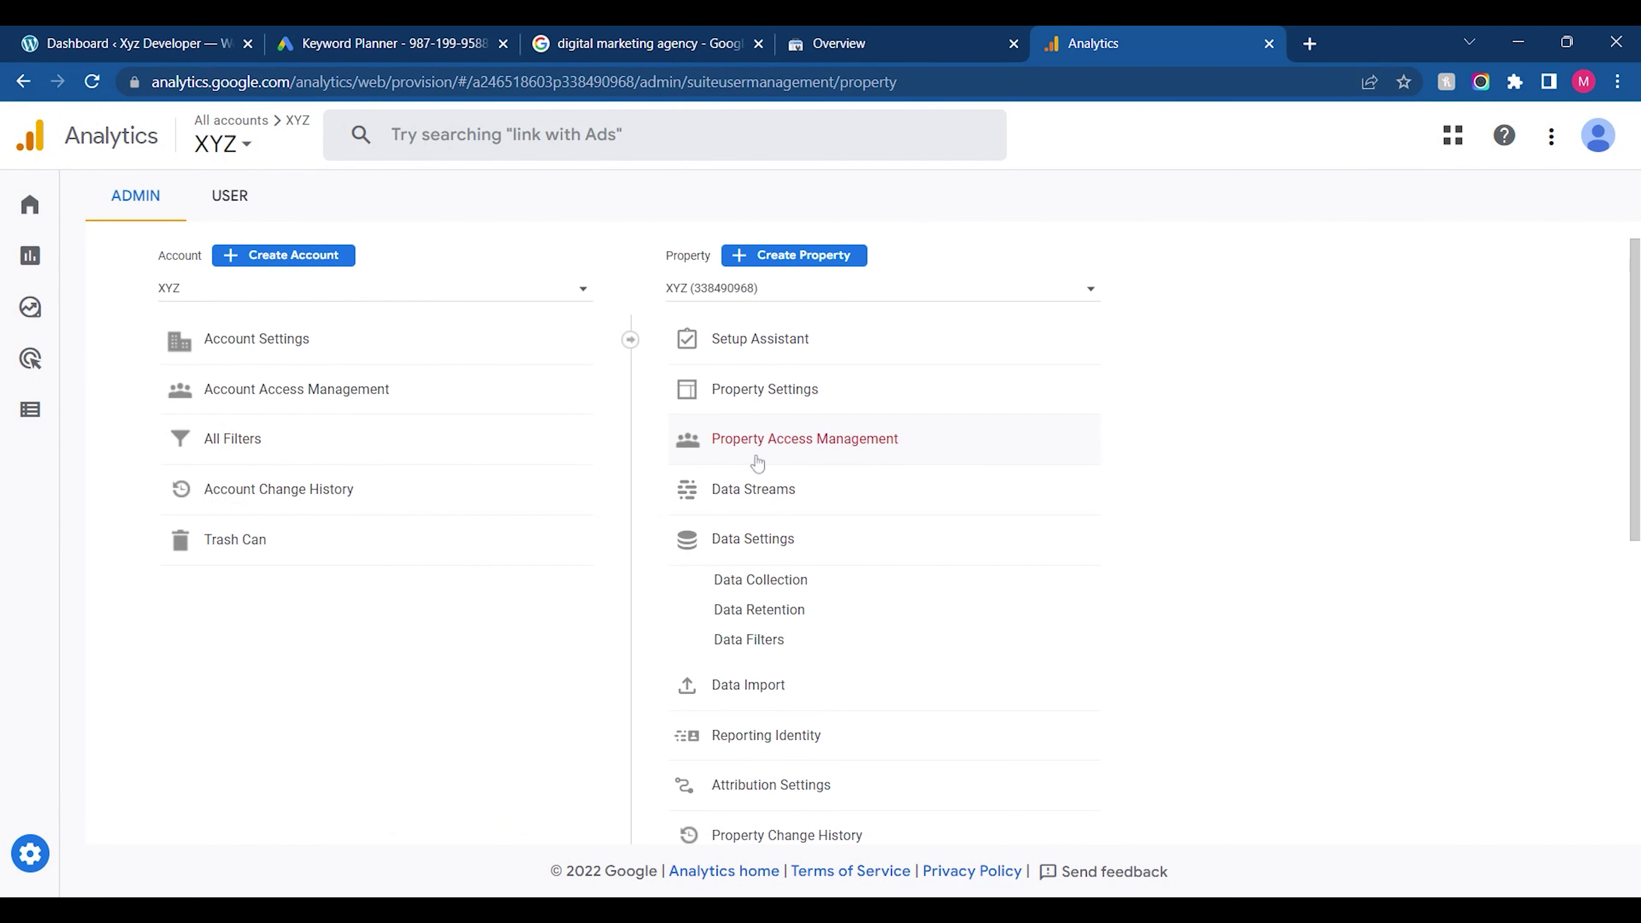
left_click(770, 446)
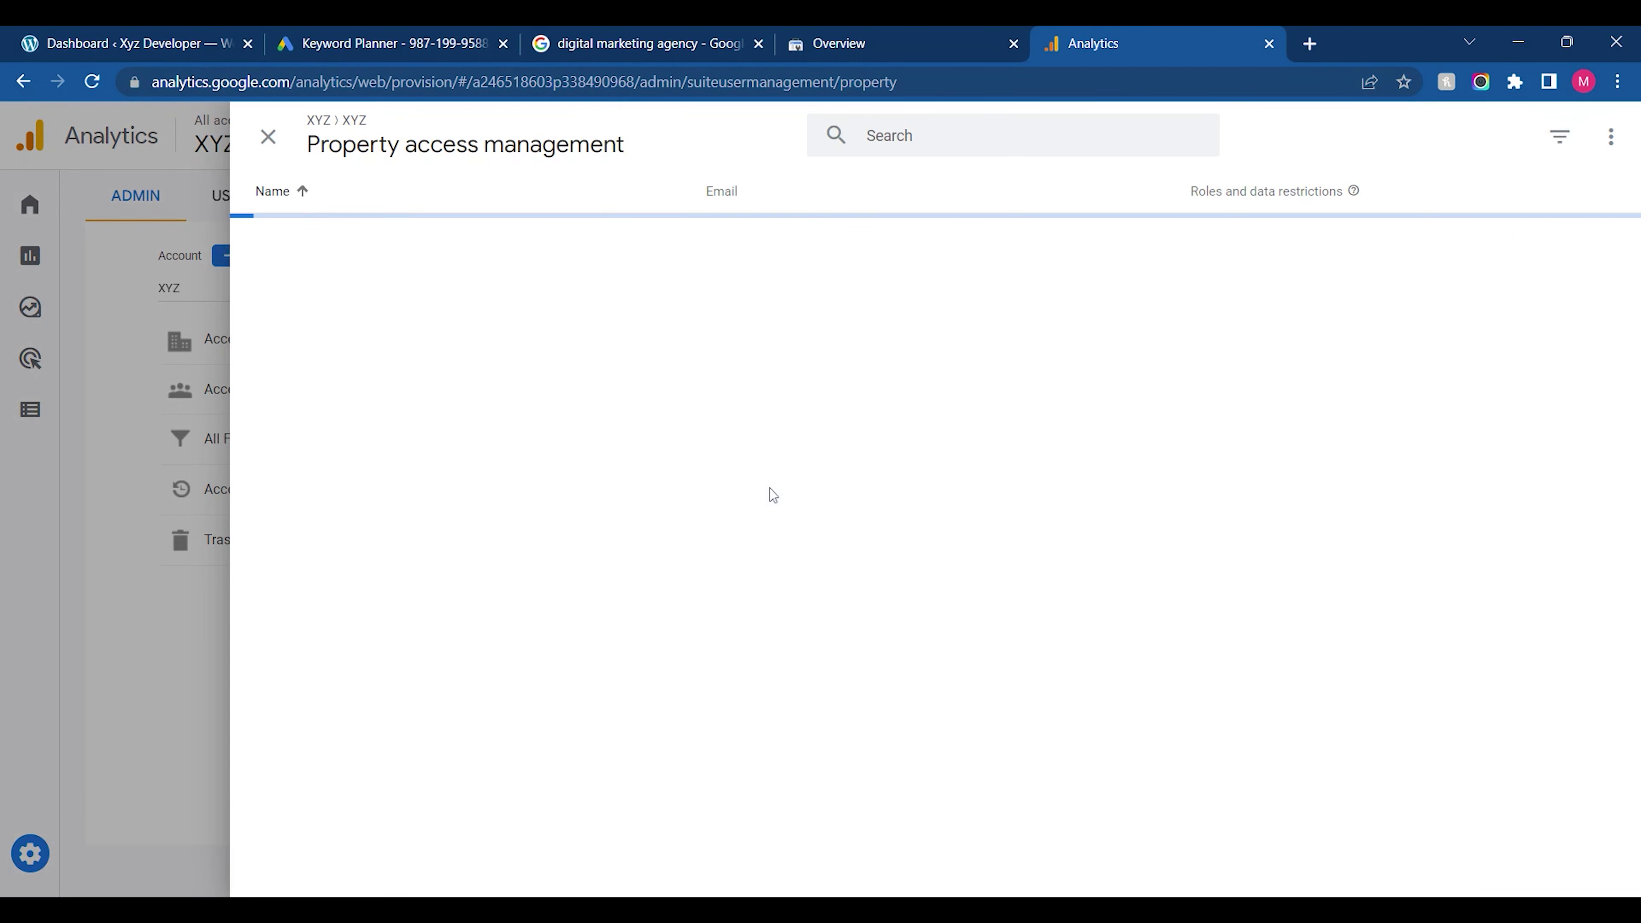
left_click(268, 137)
Open the XYZ web data stream and display its tag instructions
left_click(780, 524)
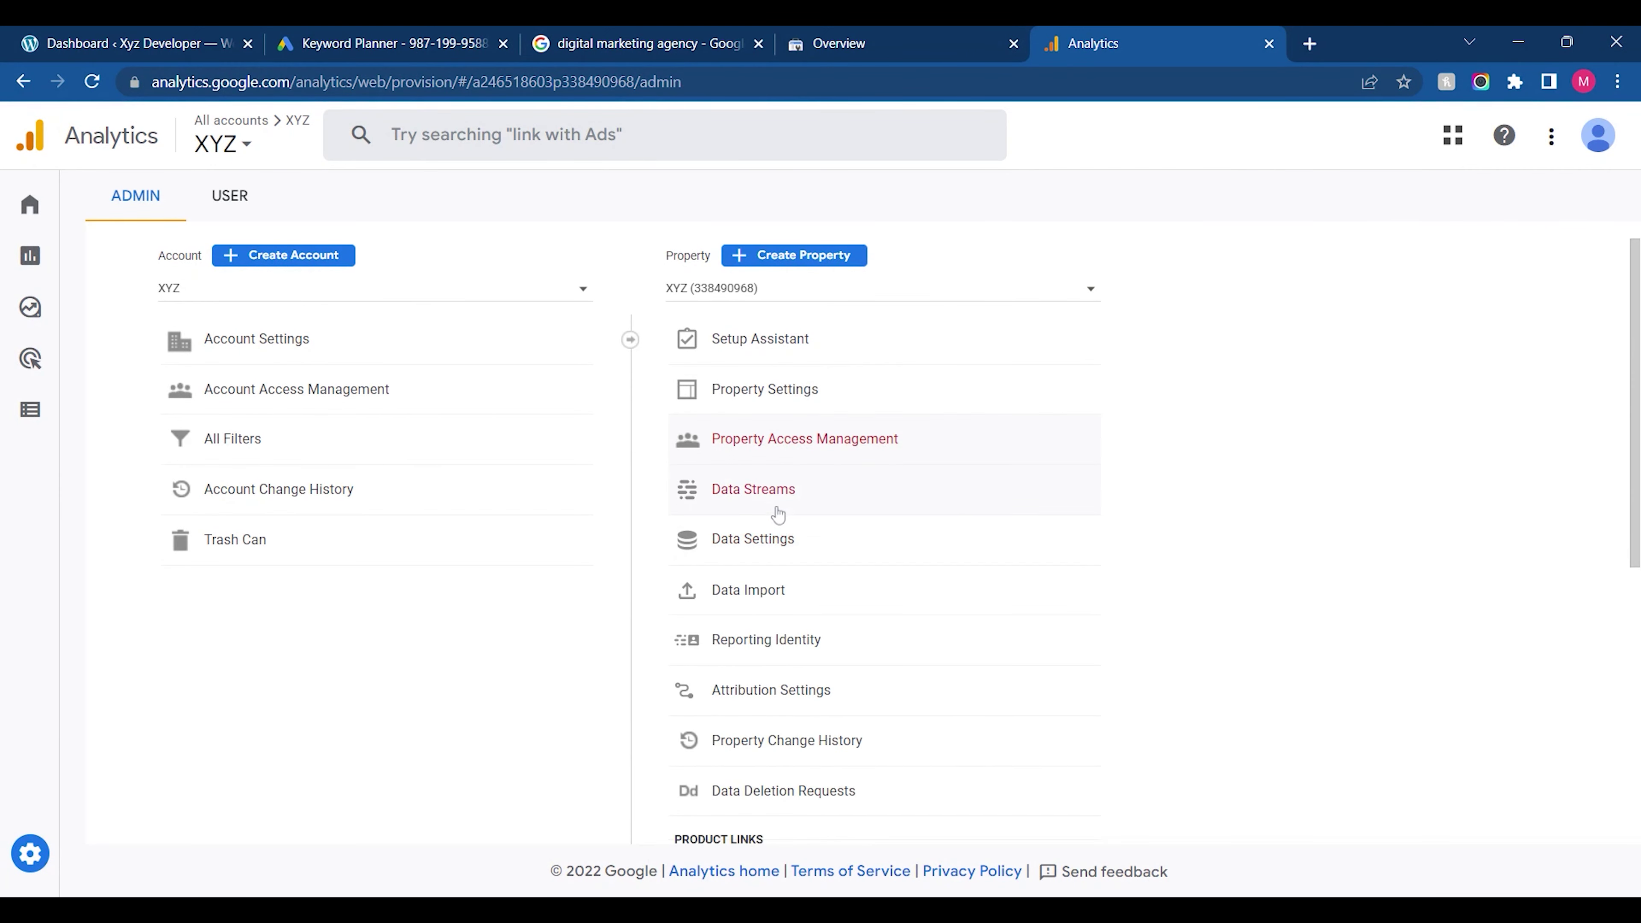
left_click(776, 514)
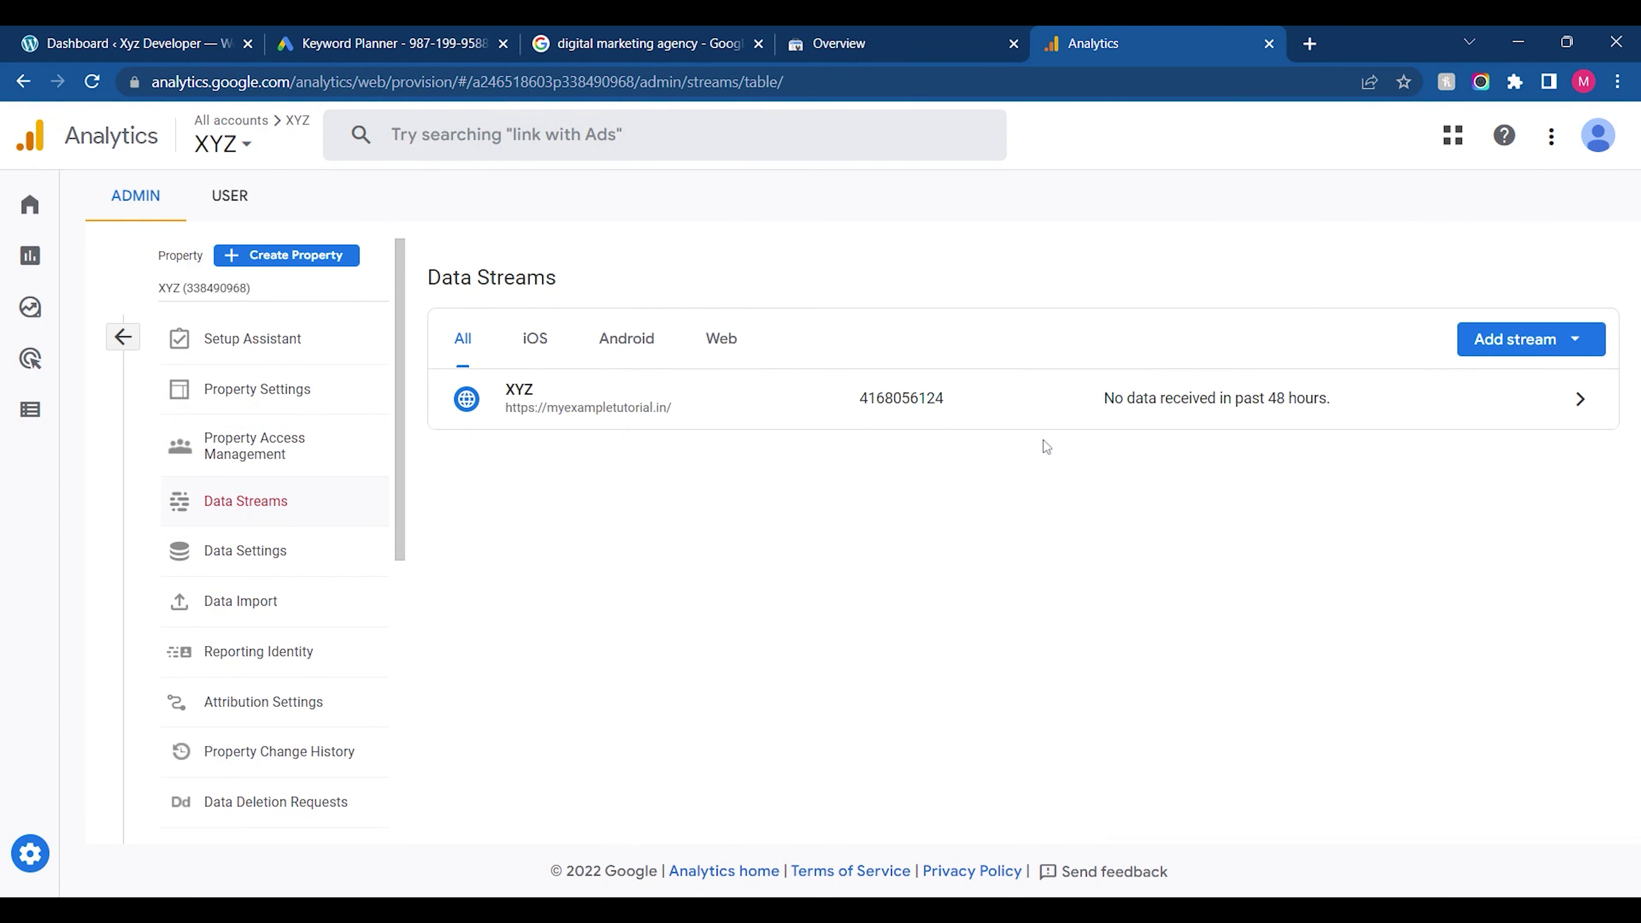
left_click(1288, 423)
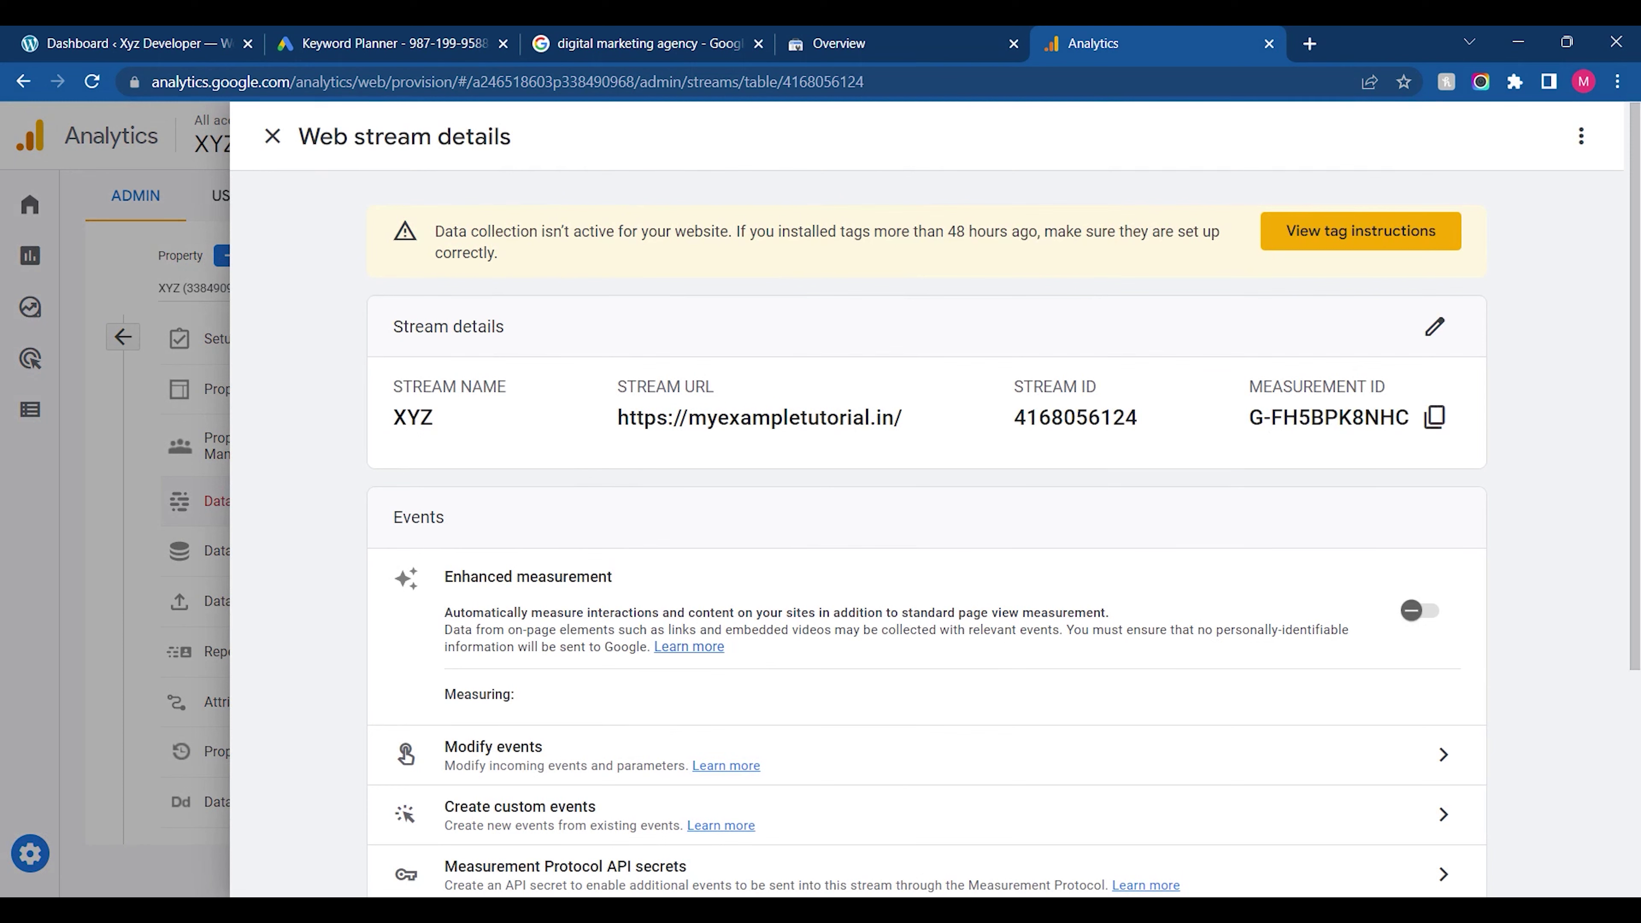
scroll(926, 498, "down", 3)
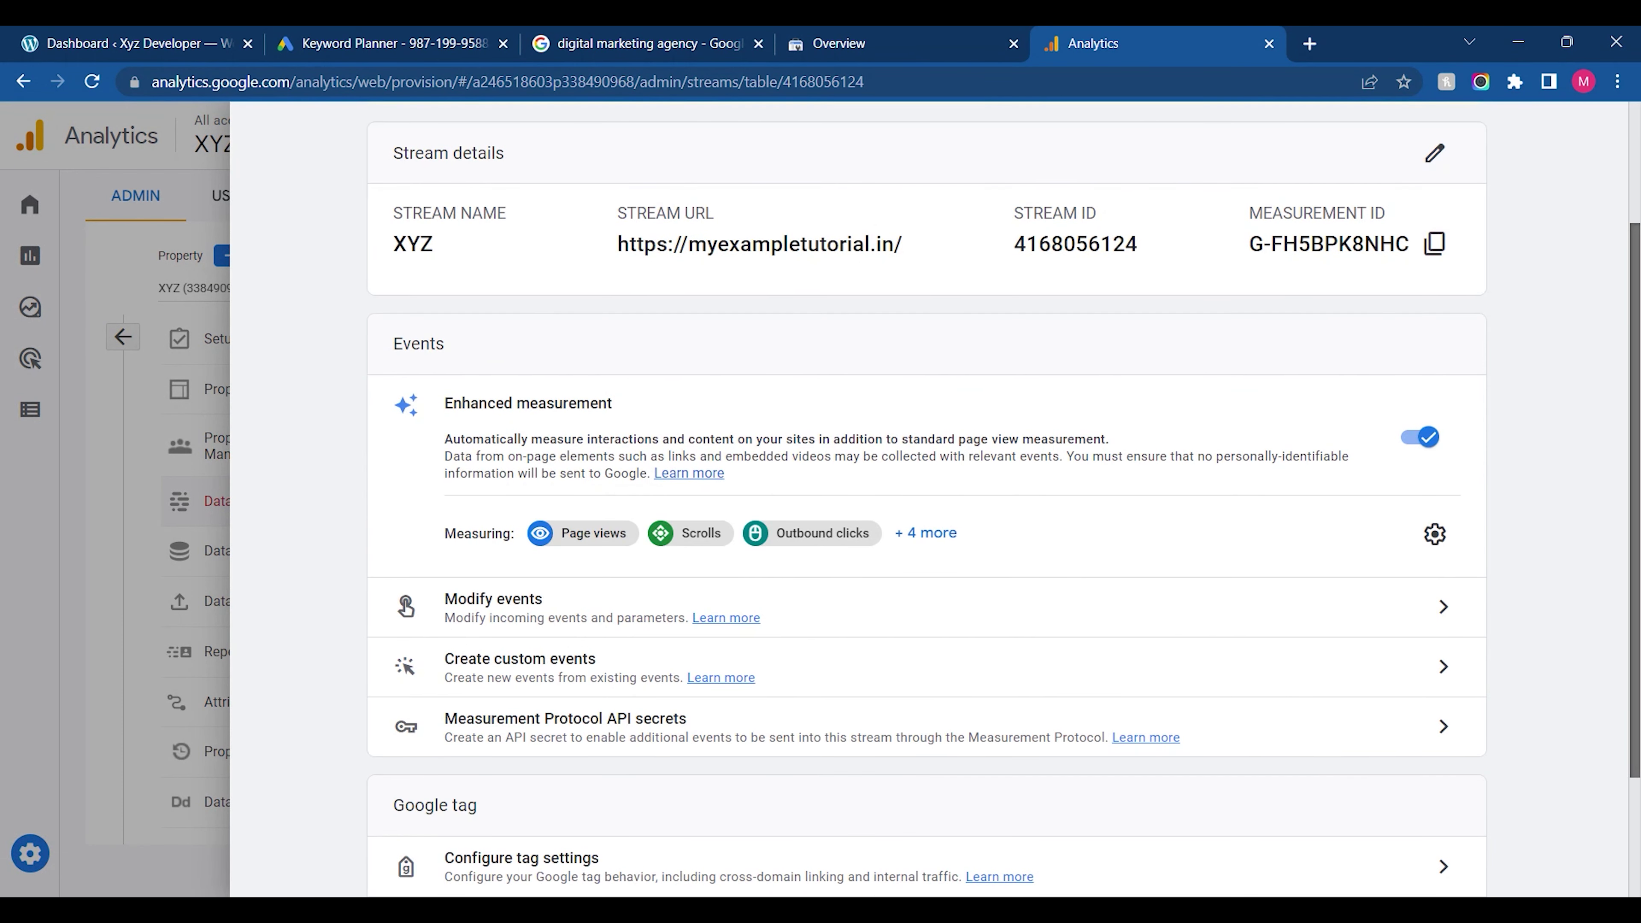
scroll(1554, 615, "down", 3)
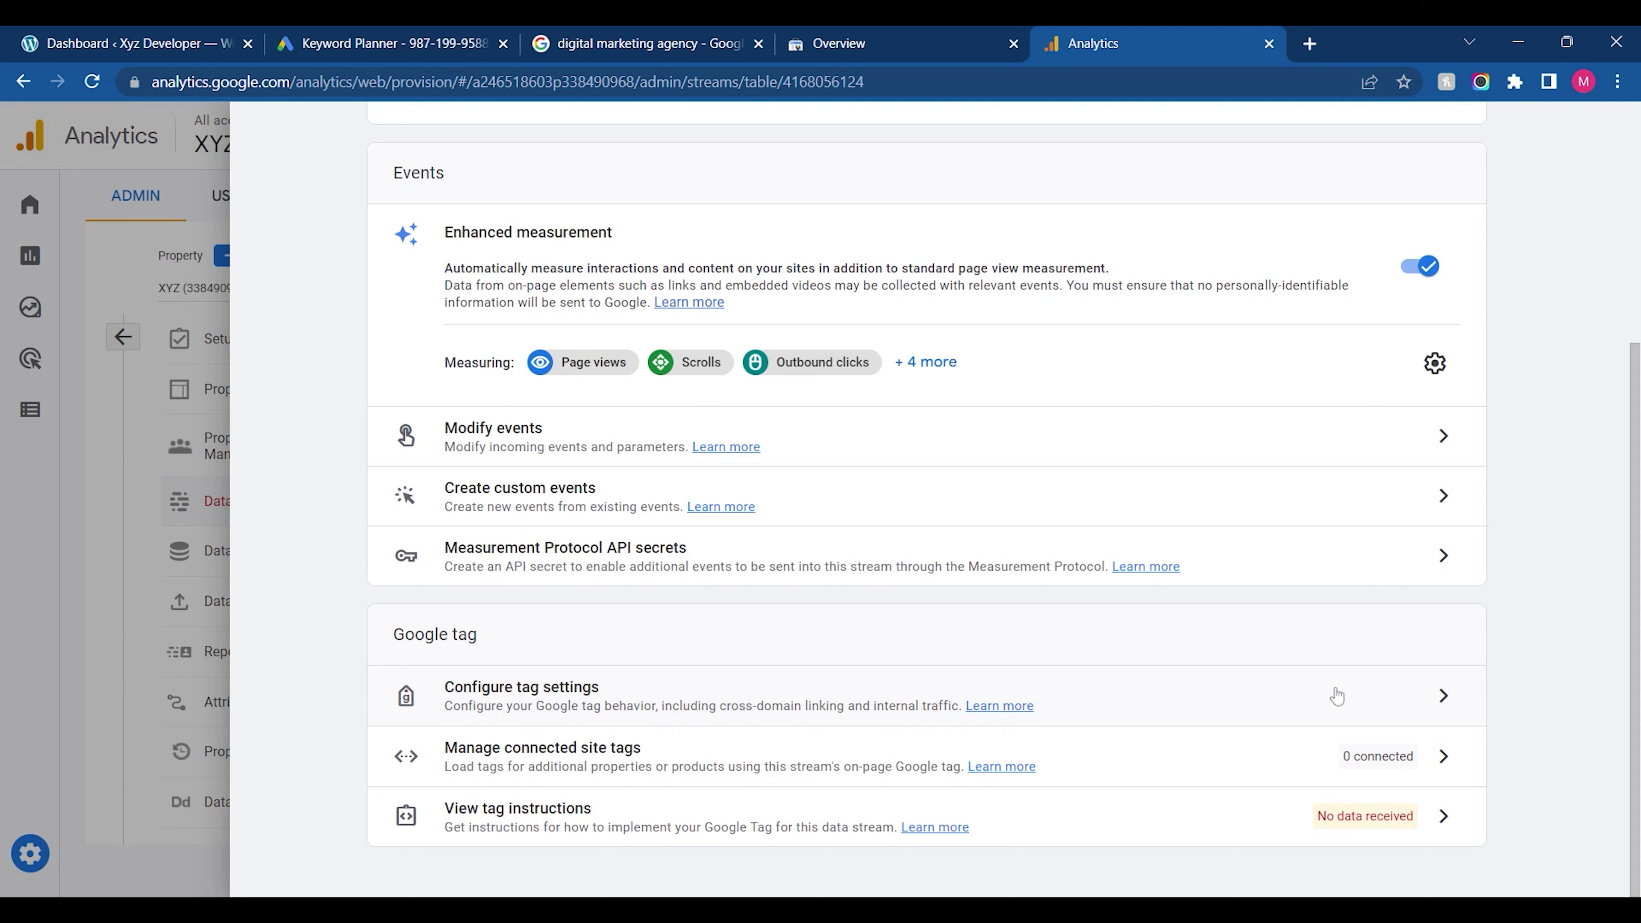
left_click(1459, 822)
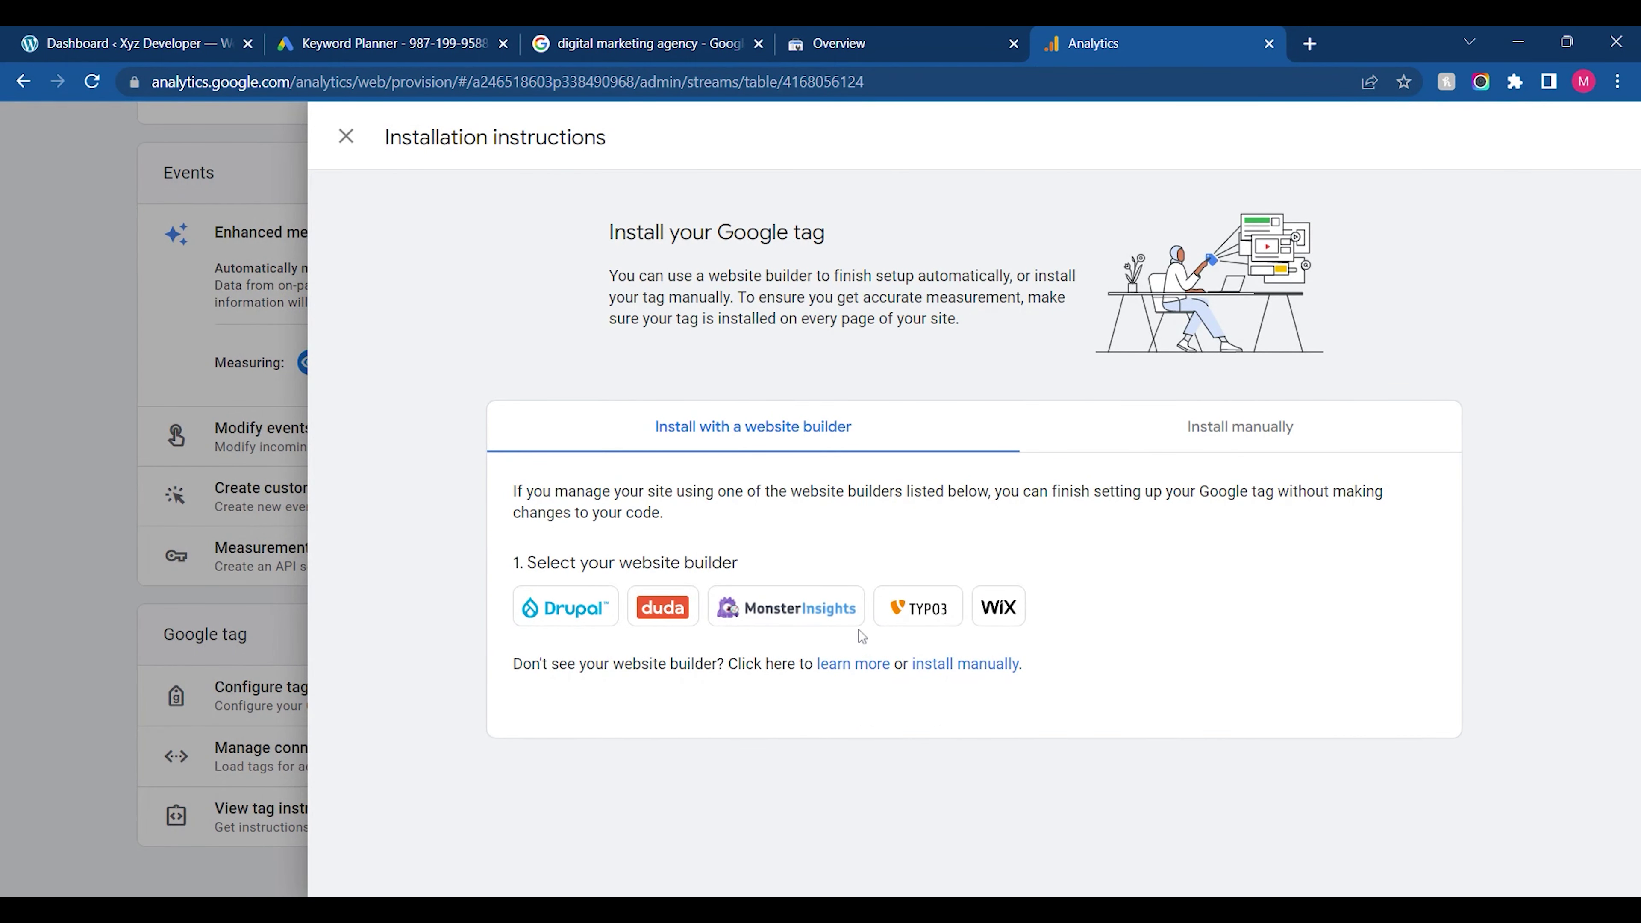
Copy the Google tag (gtag.js) code from the manual installation instructions
left_click(1265, 432)
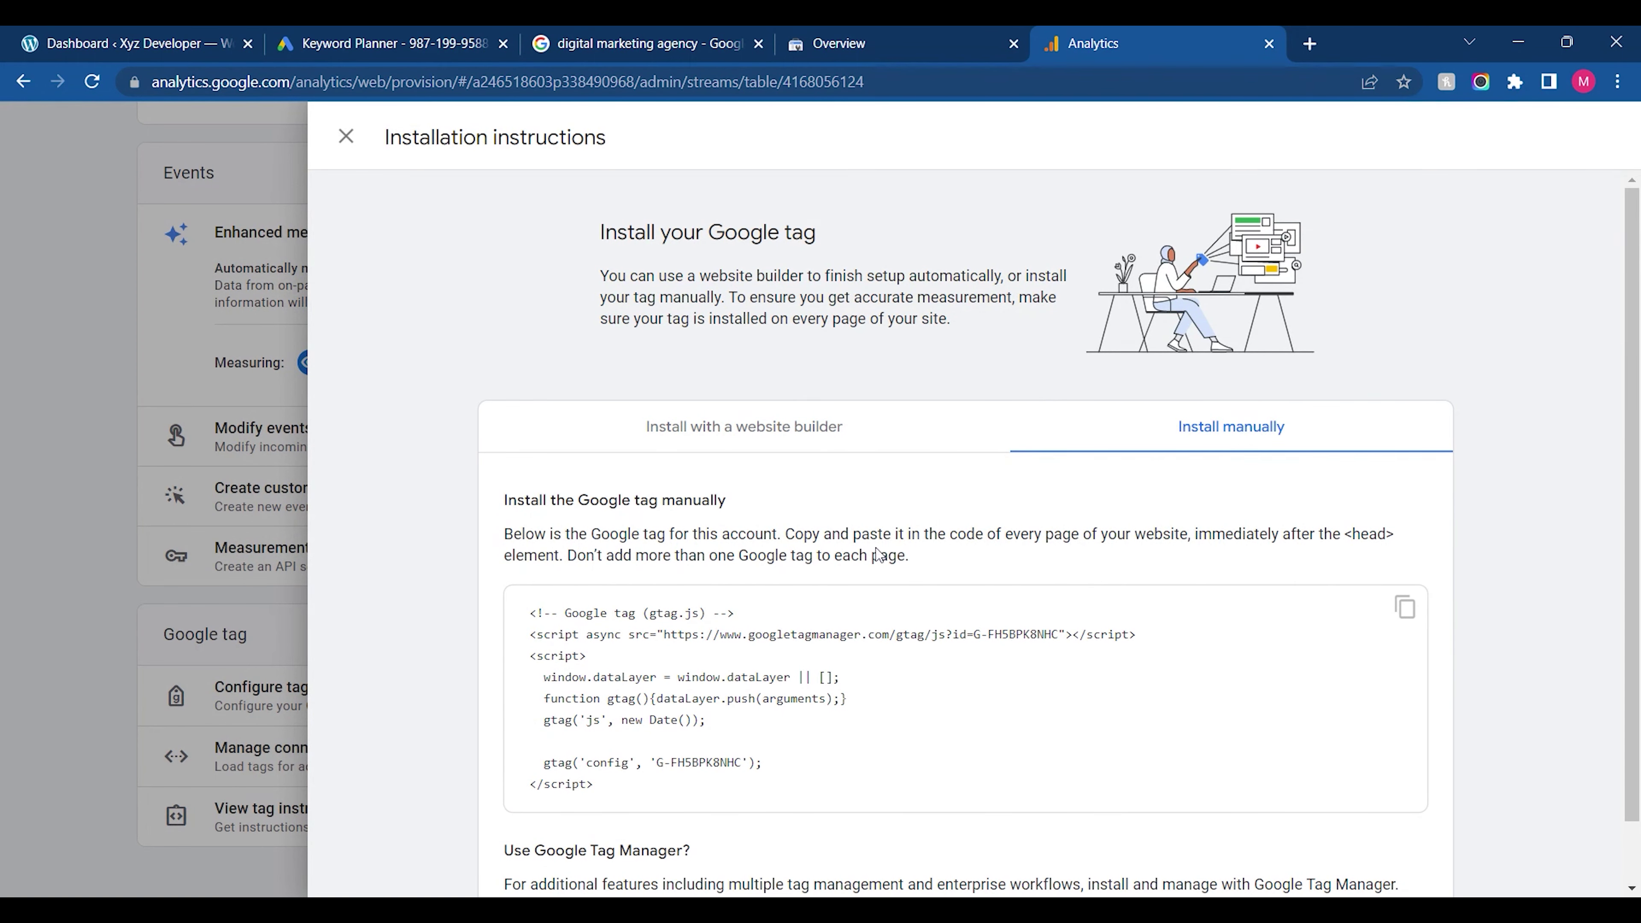
left_click(1403, 617)
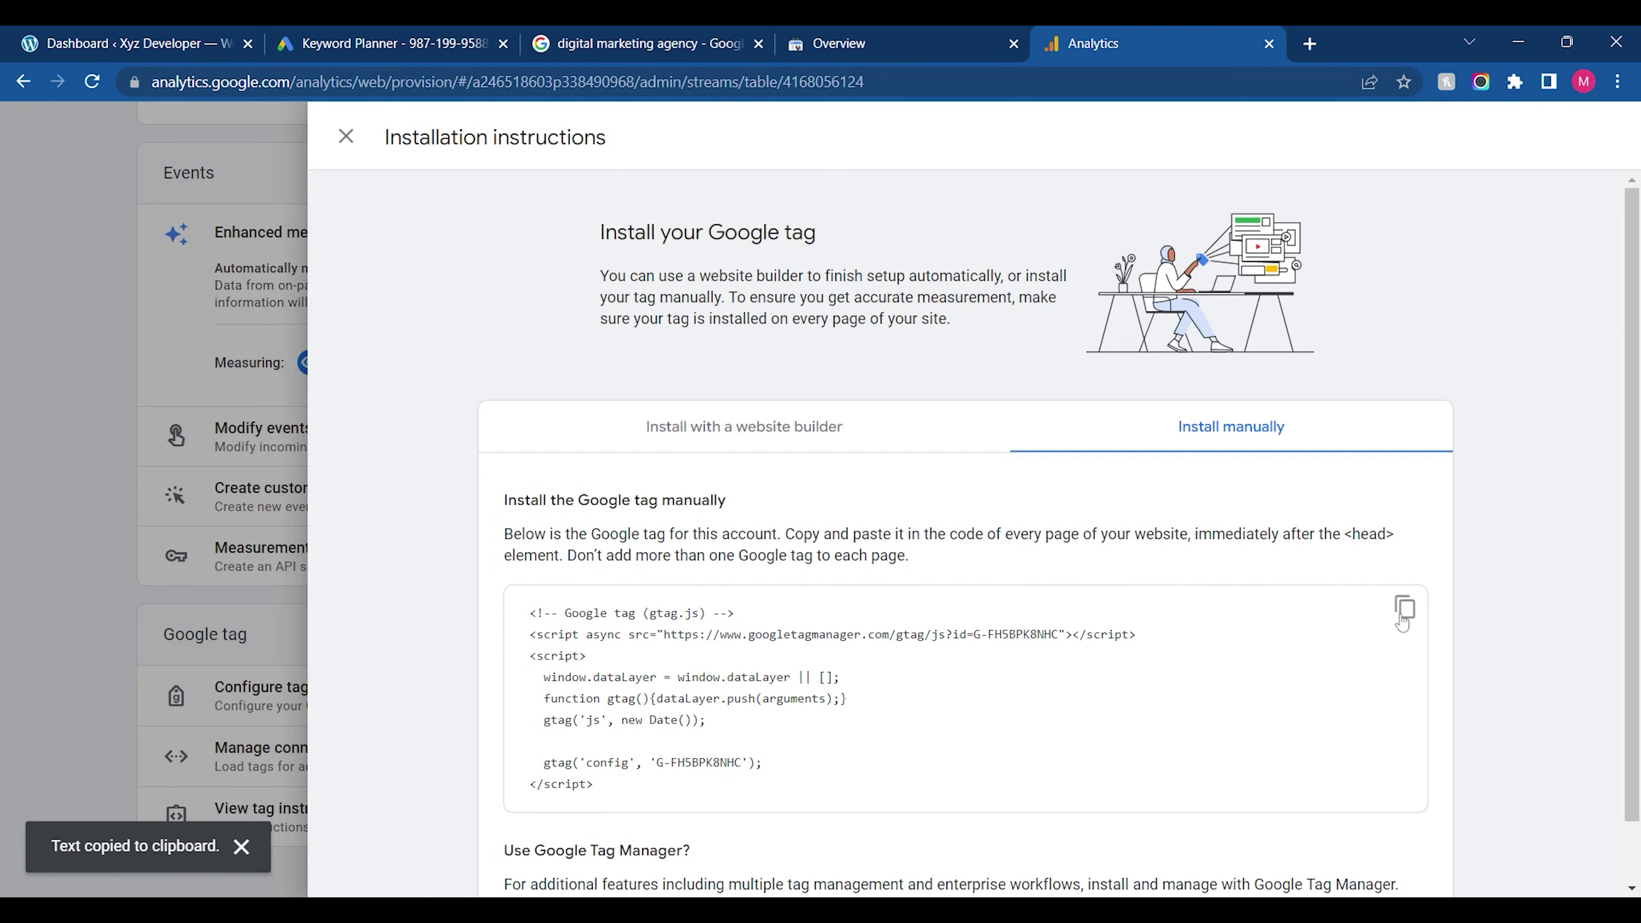
left_click(346, 134)
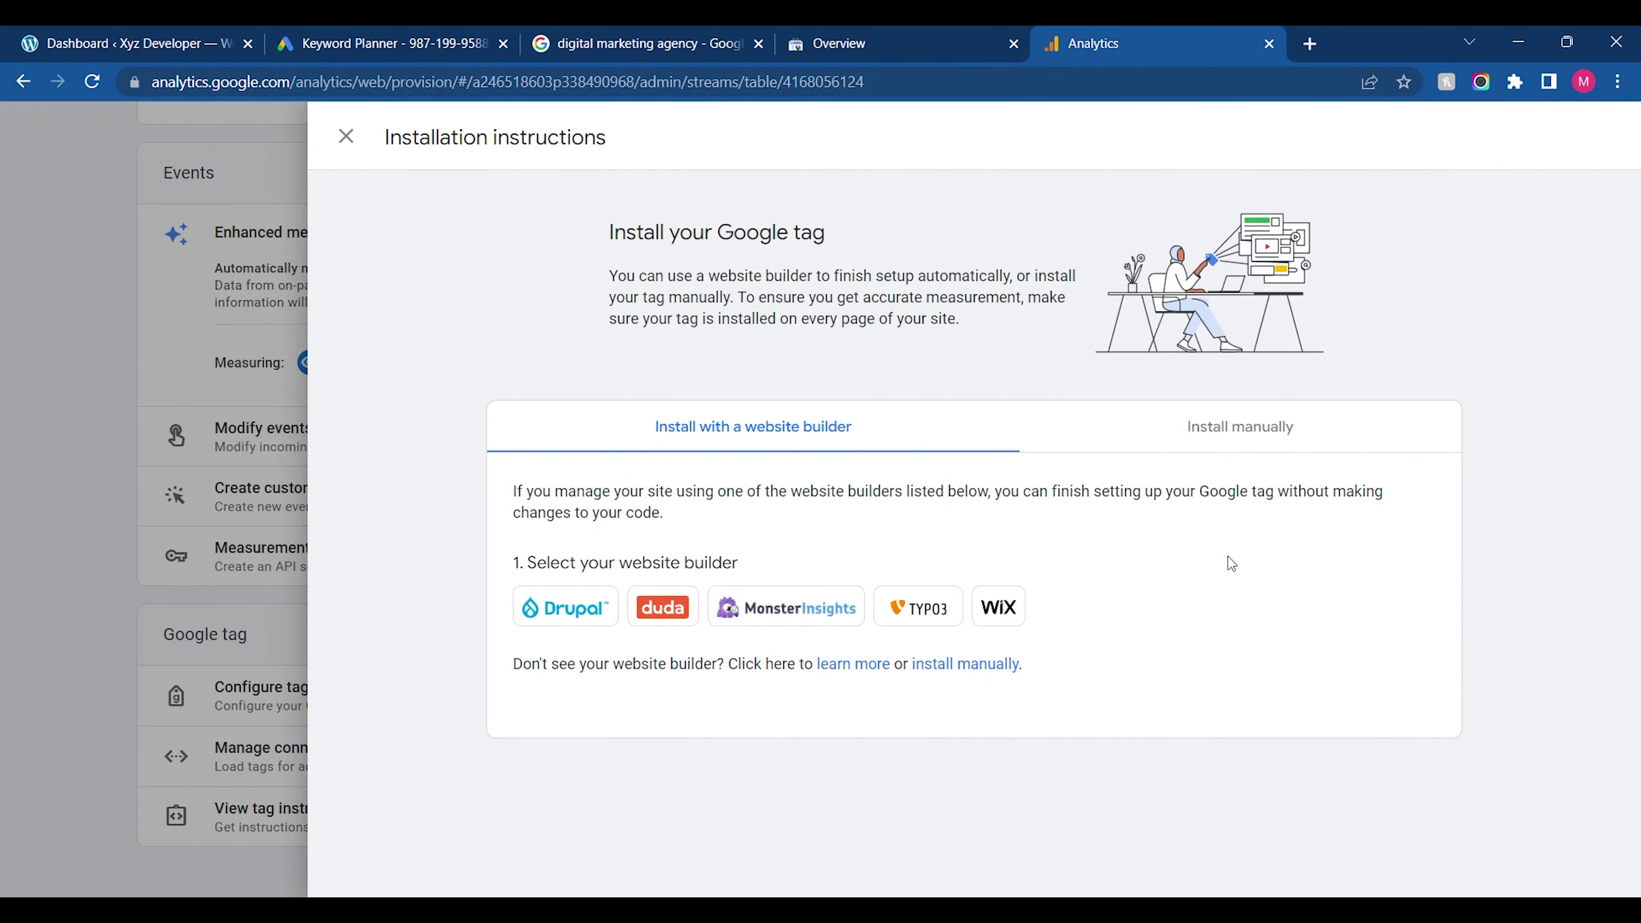
left_click(1249, 446)
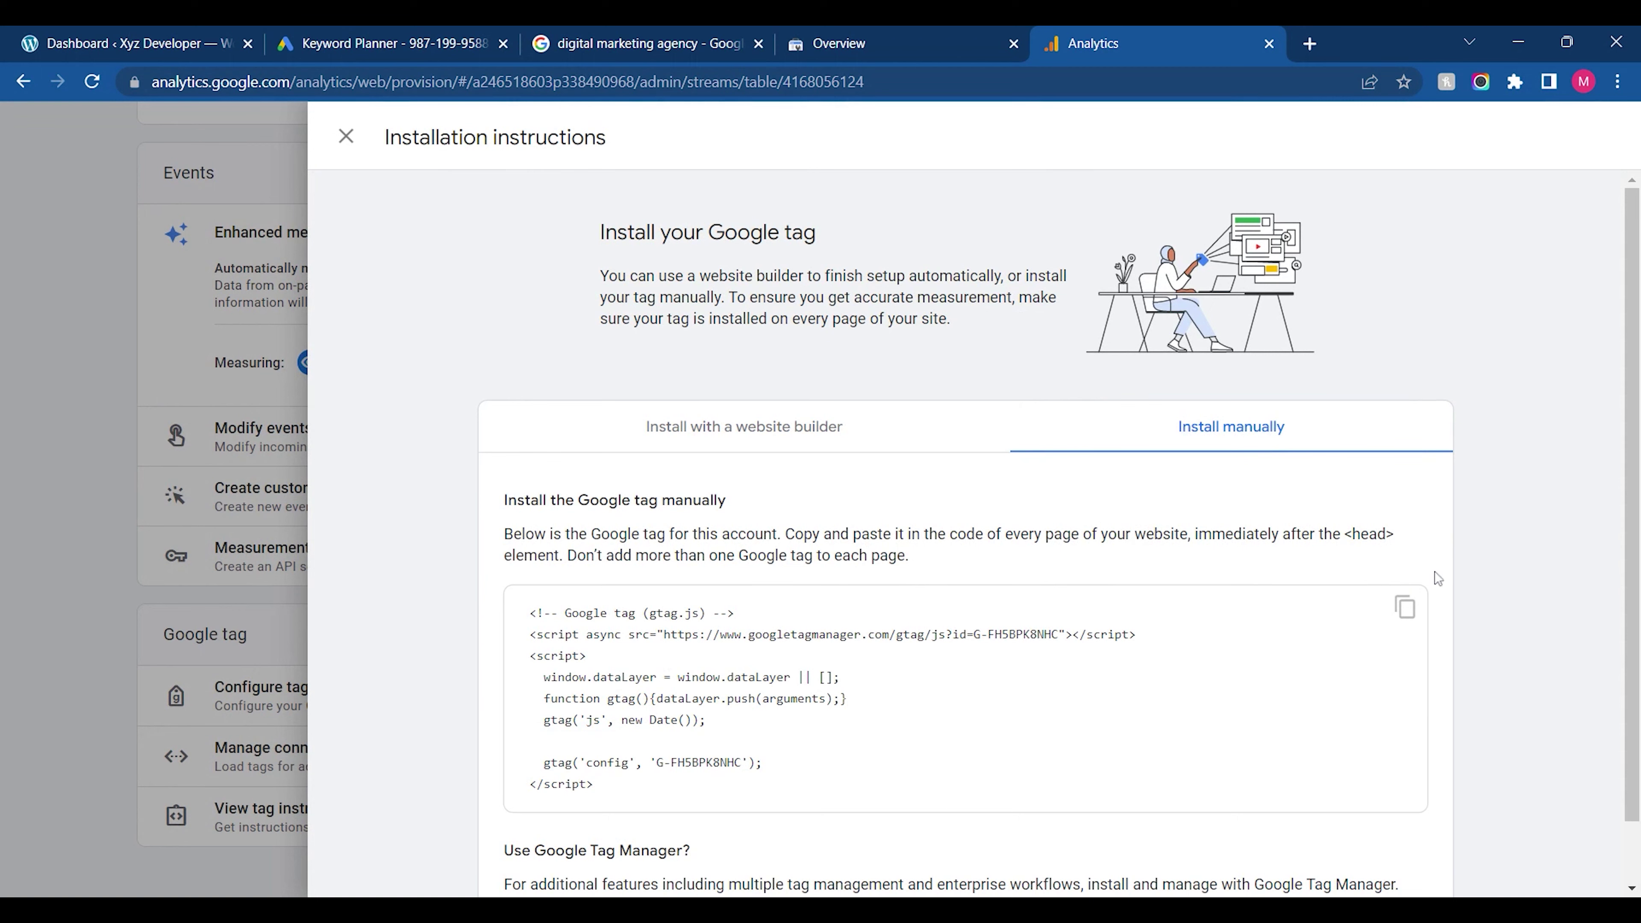
left_click(1405, 608)
Switch to WordPress and open the Header & Footer page of Code Snippets
left_click(51, 36)
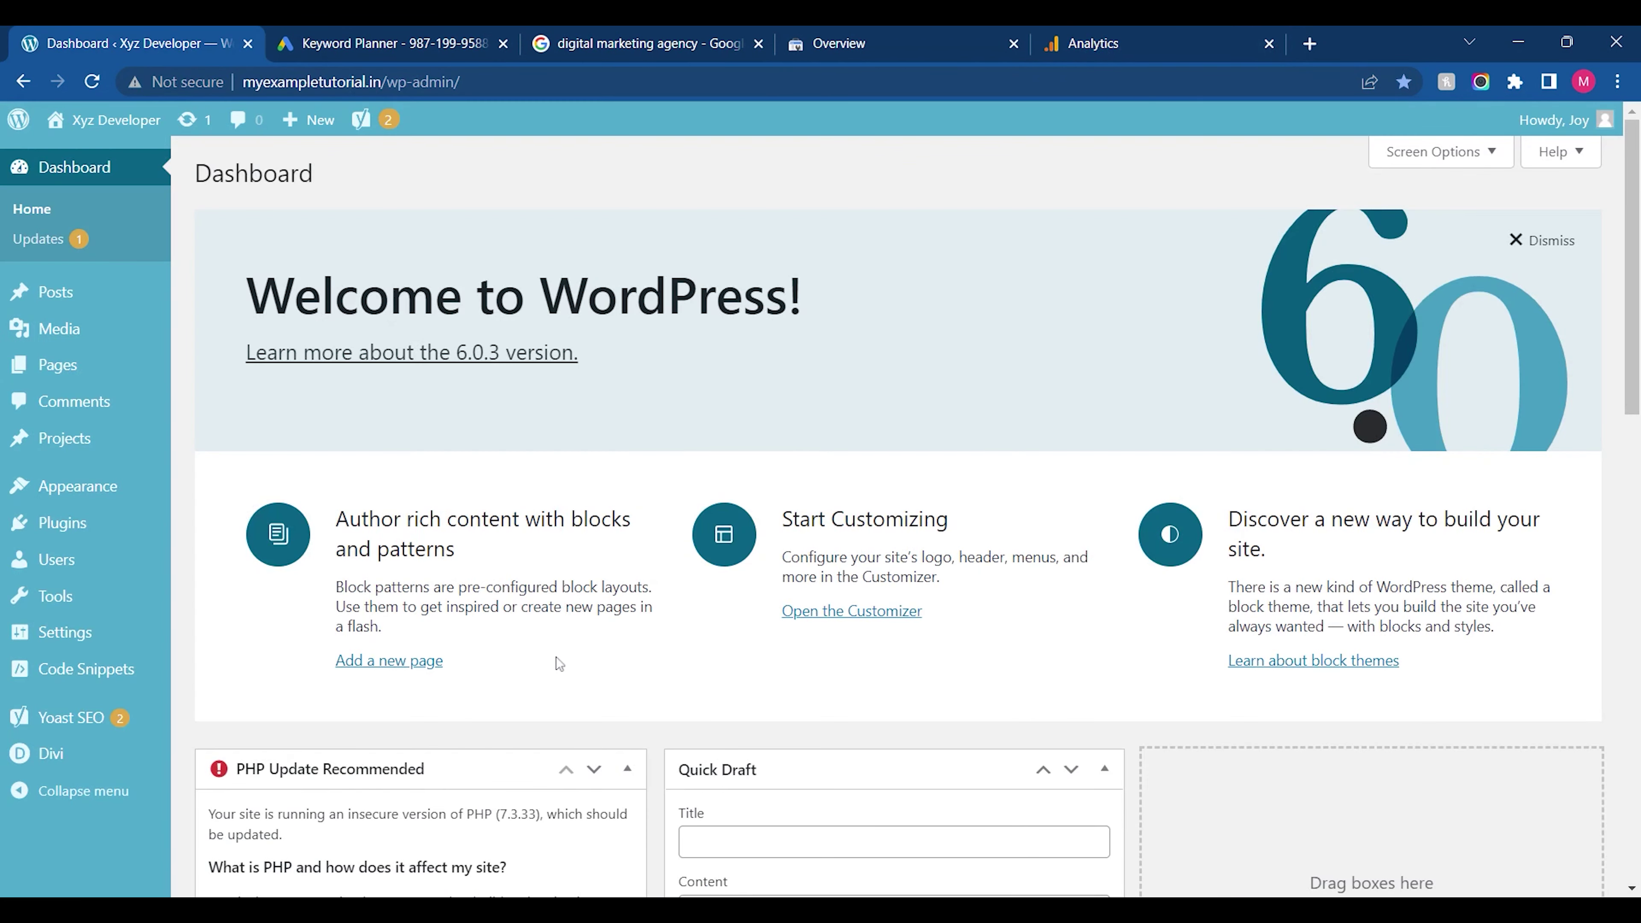
mouse_move(110, 676)
left_click(255, 719)
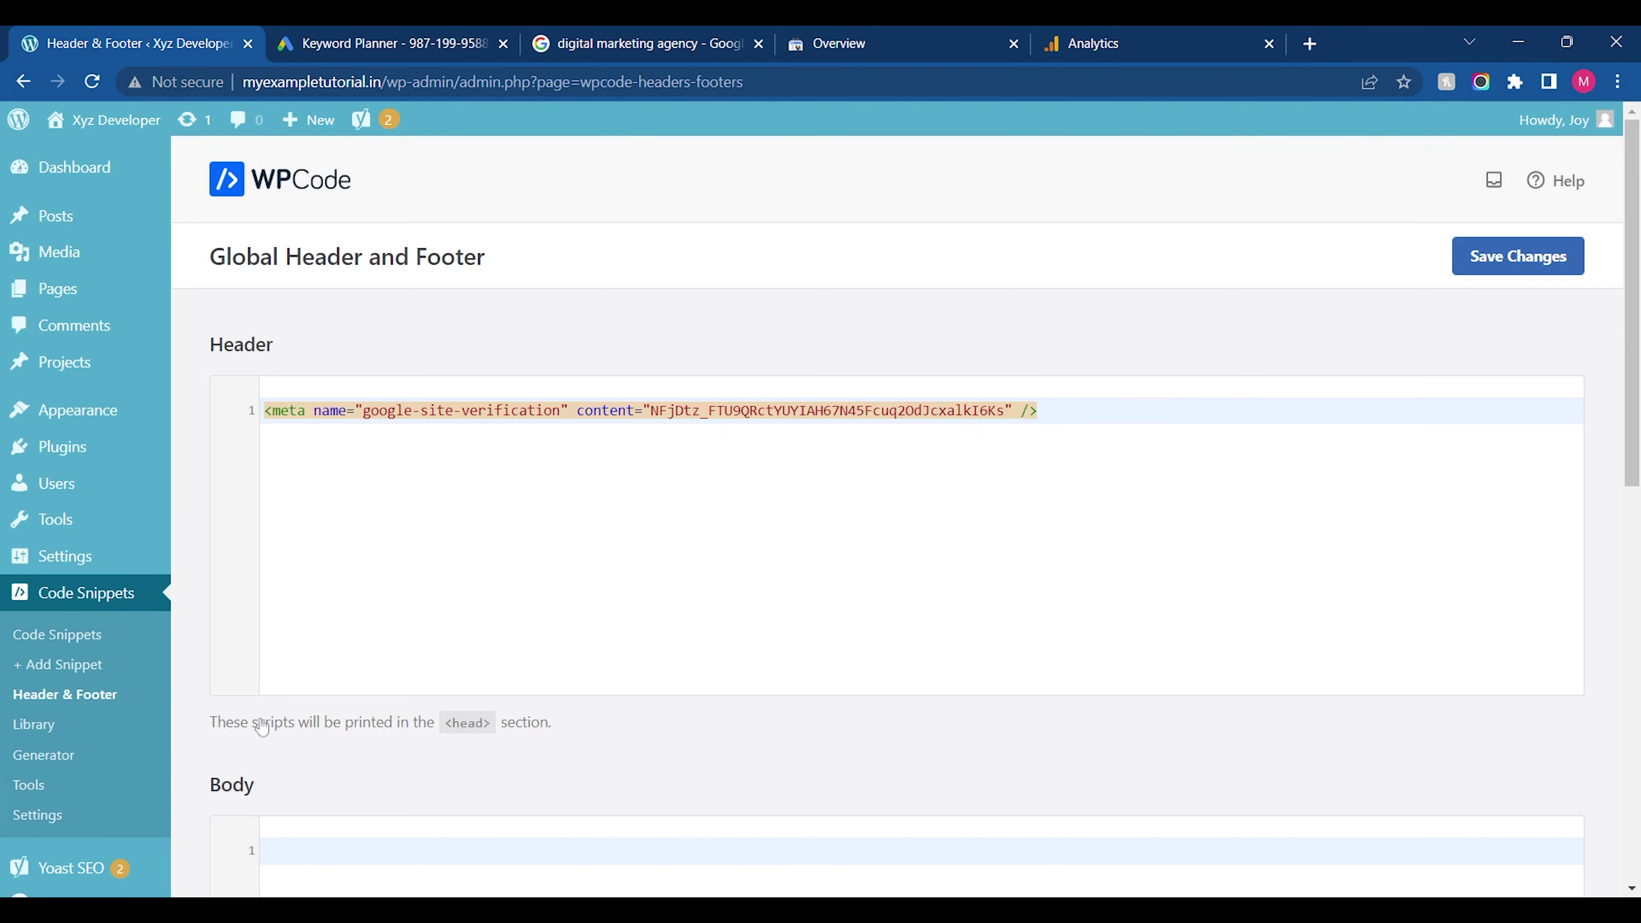
Paste the Google tag code on a new line below the site-verification meta tag in the Header and save the changes
left_click(1111, 508)
key("Return")
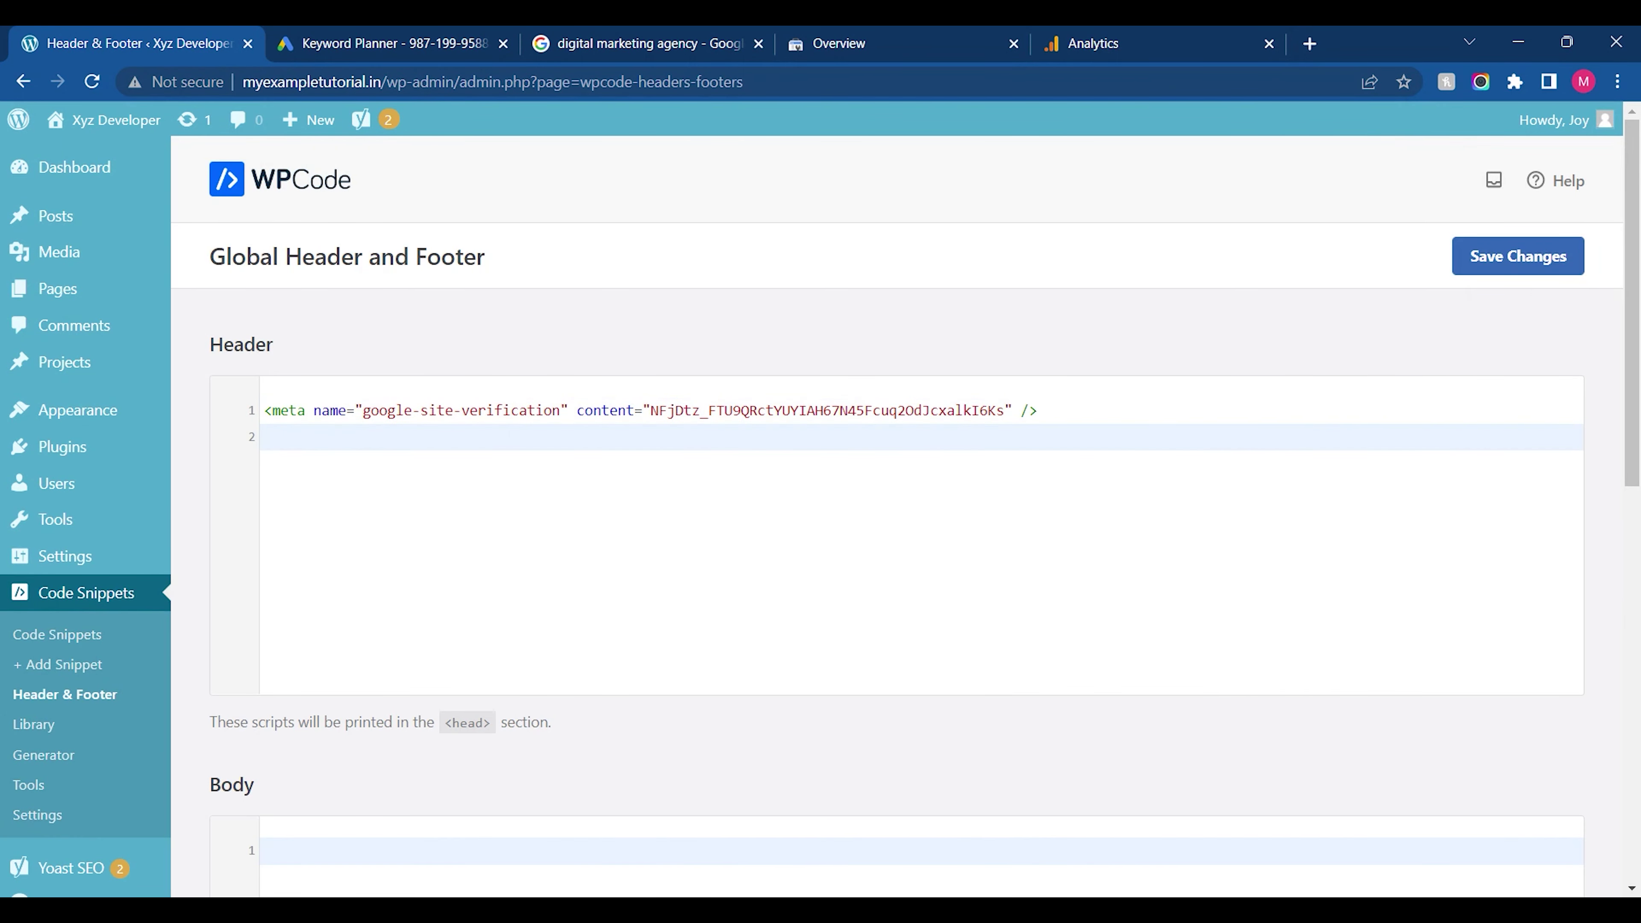
key("ctrl+v")
left_click(1535, 254)
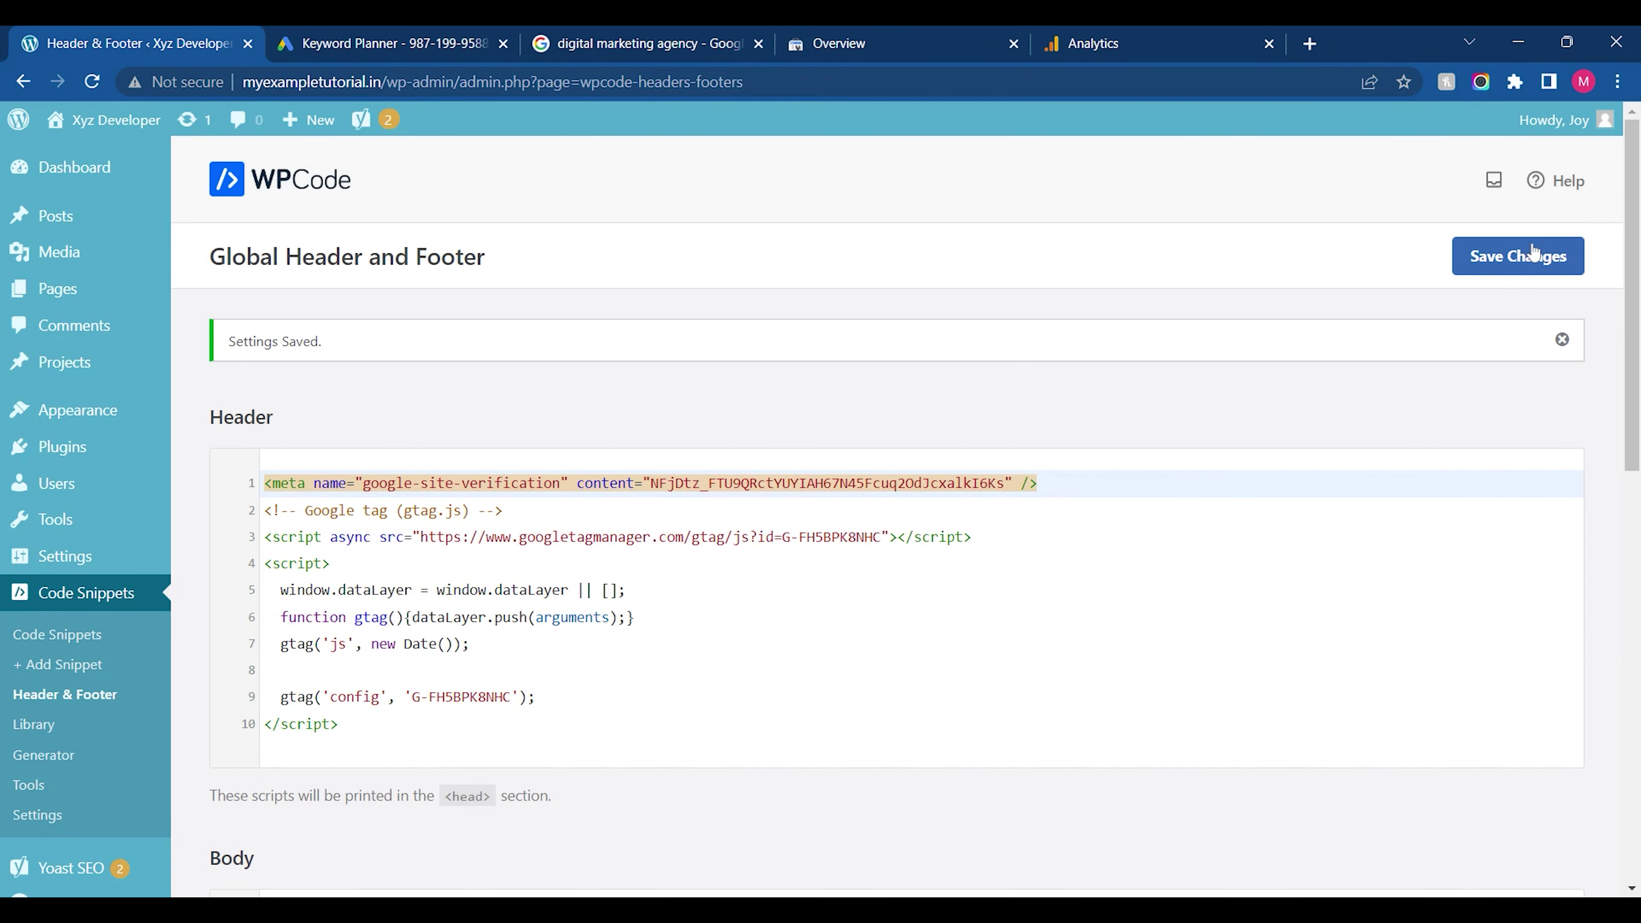
Return to Google Analytics, close the installation instructions and open the XYZ property's Home overview
left_click(1059, 40)
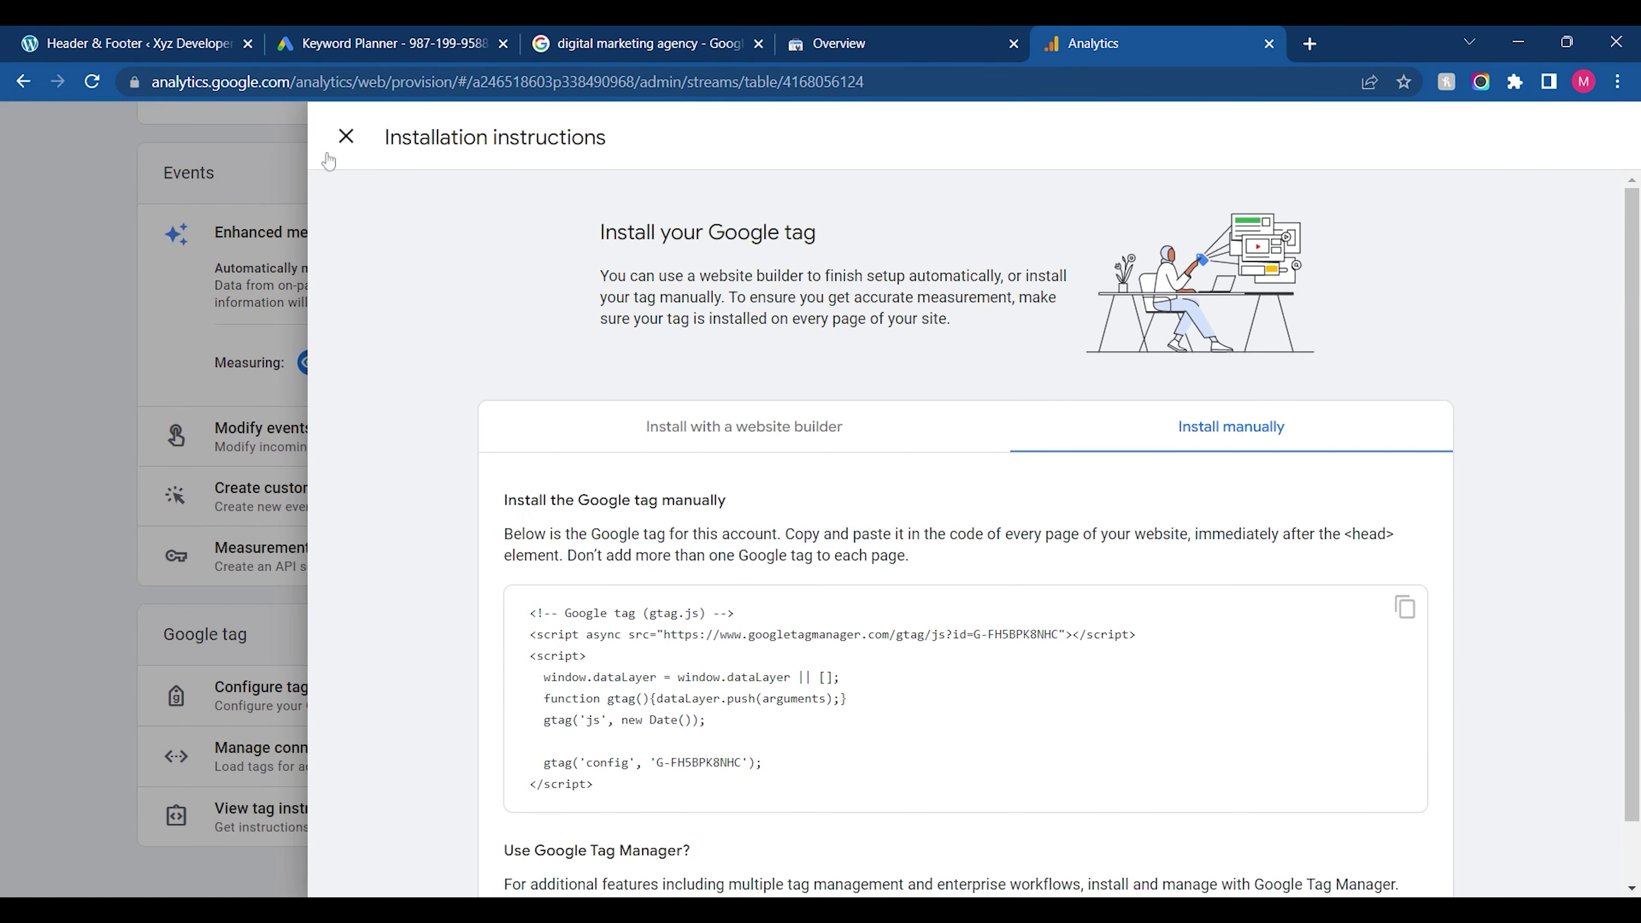
left_click(345, 136)
left_click(43, 215)
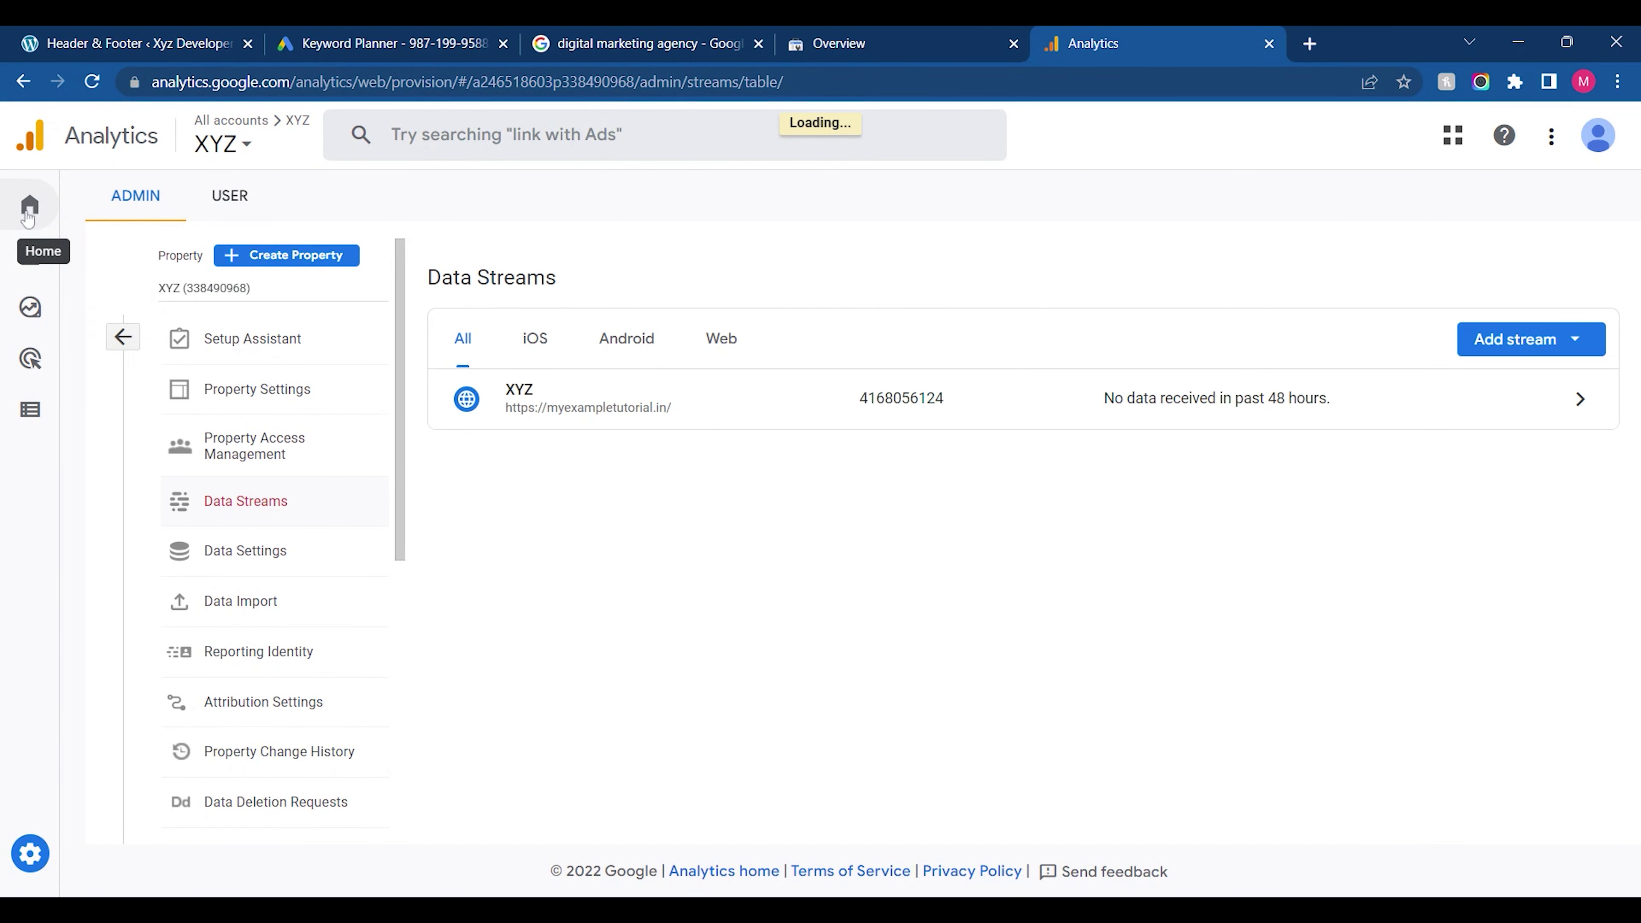
left_click(28, 217)
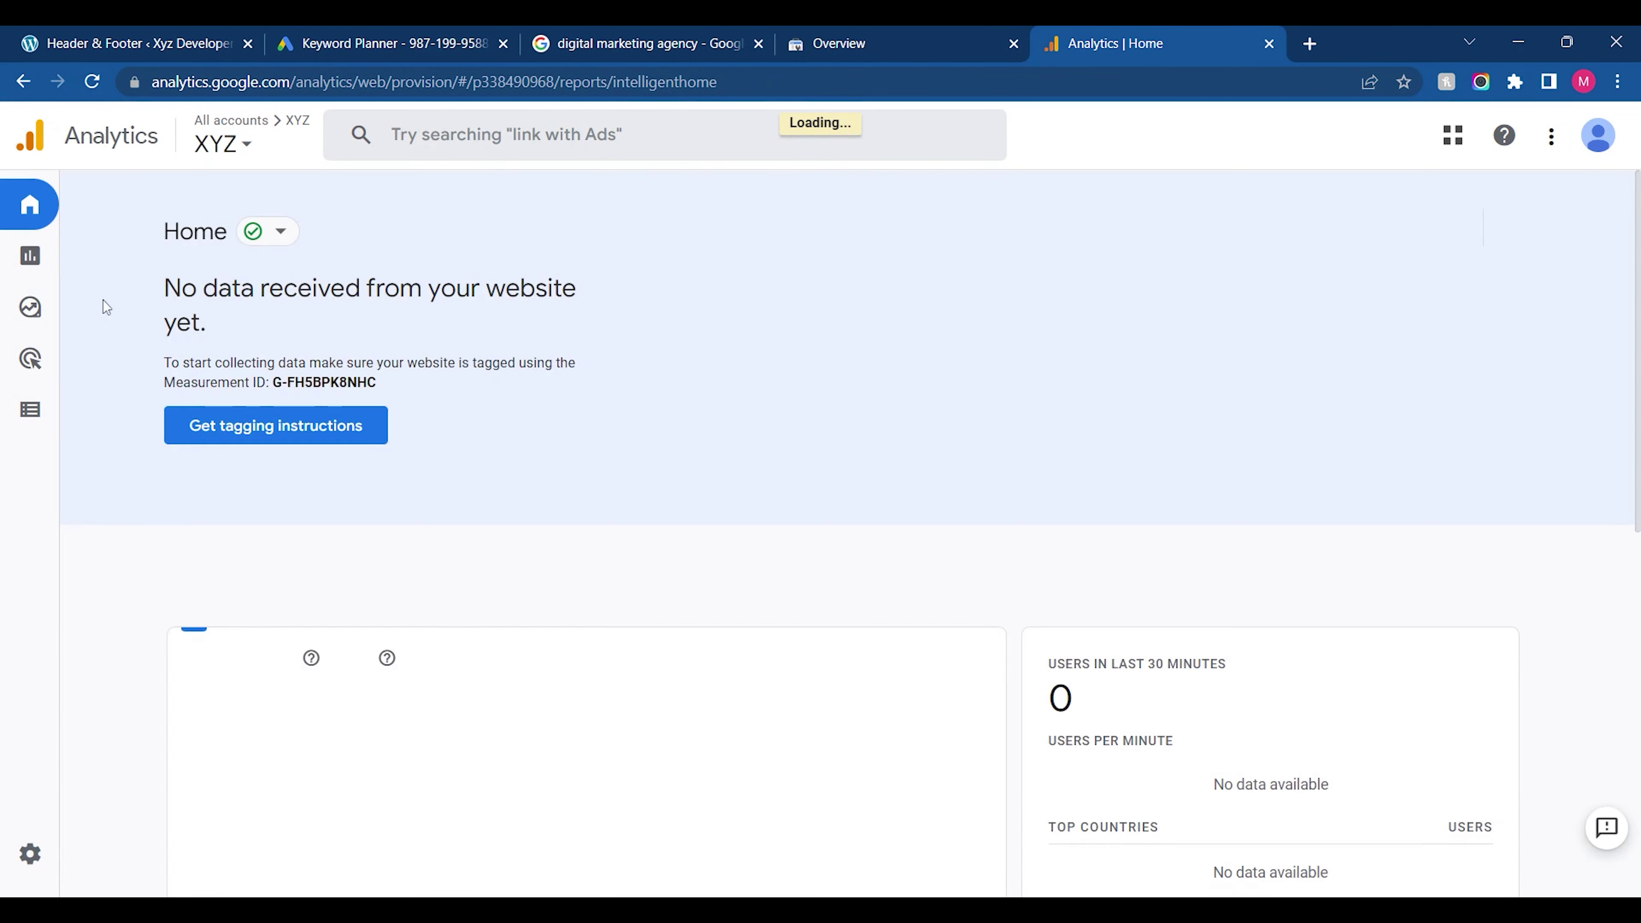
mouse_move(95, 238)
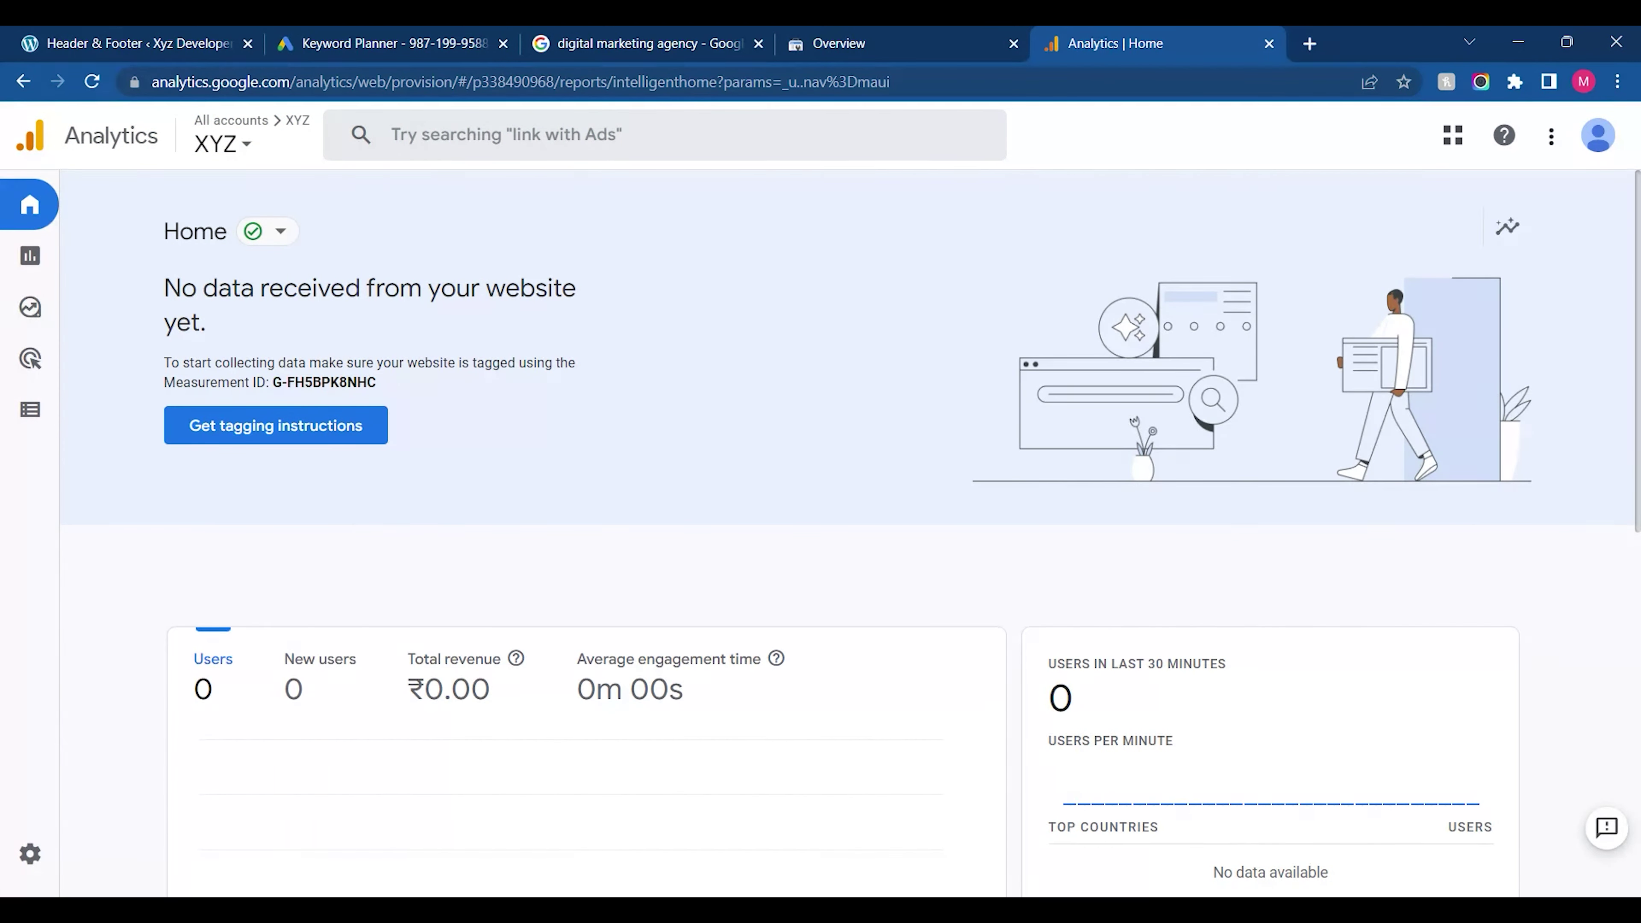
Look over the XYZ property's Home overview, open the Reports snapshot and examine its cards
scroll(840, 517, "down", 10)
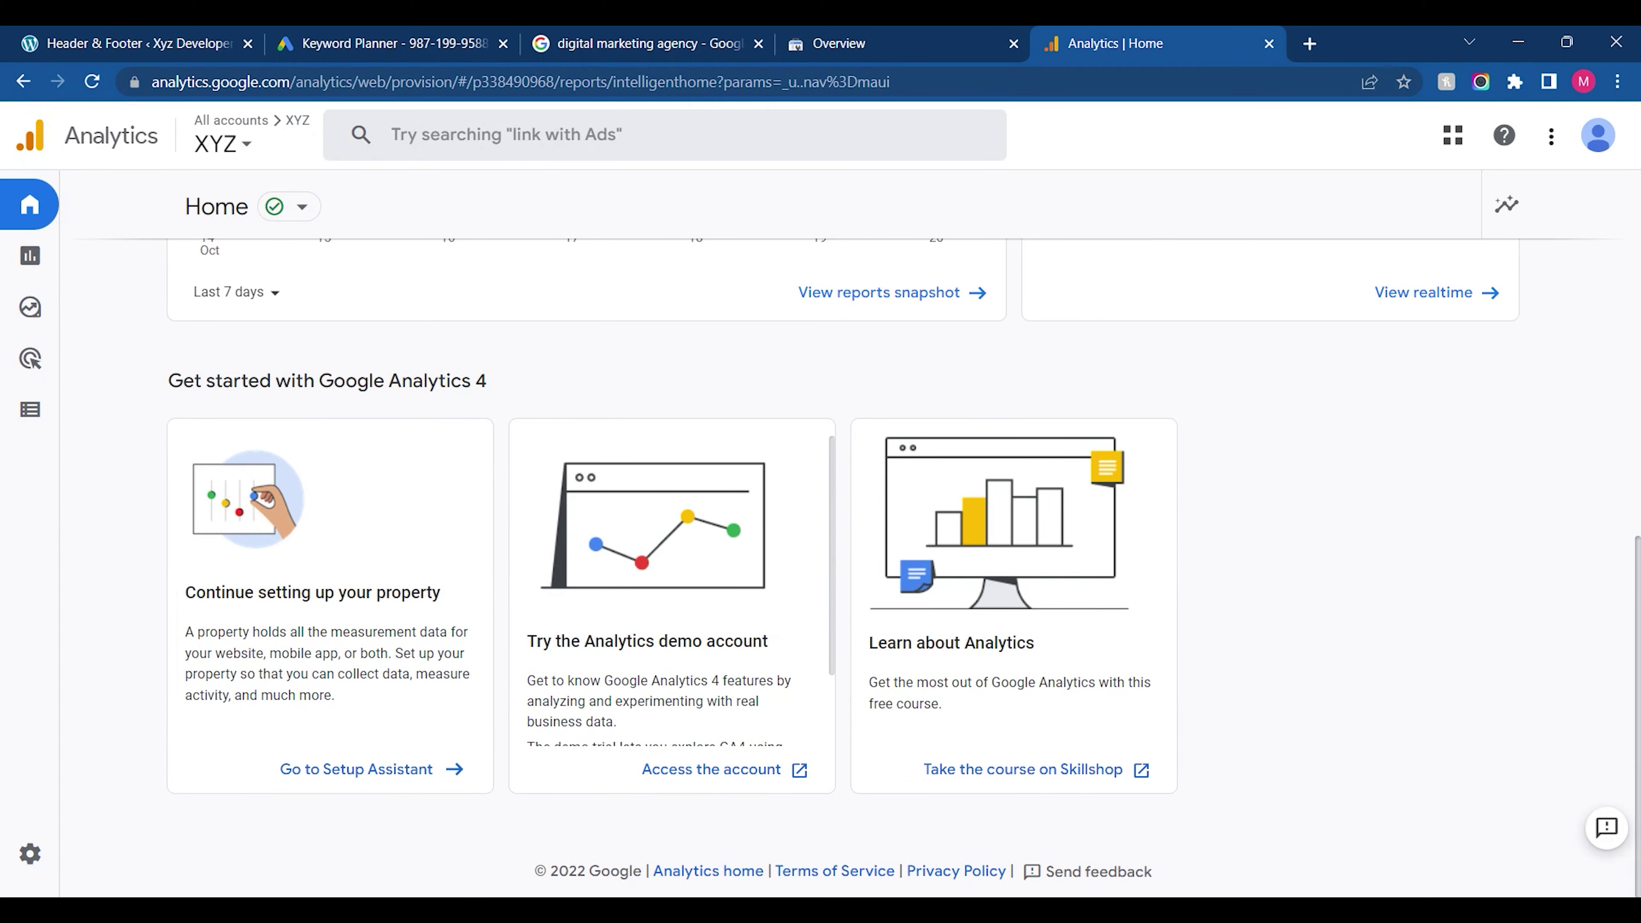
scroll(840, 569, "up", 10)
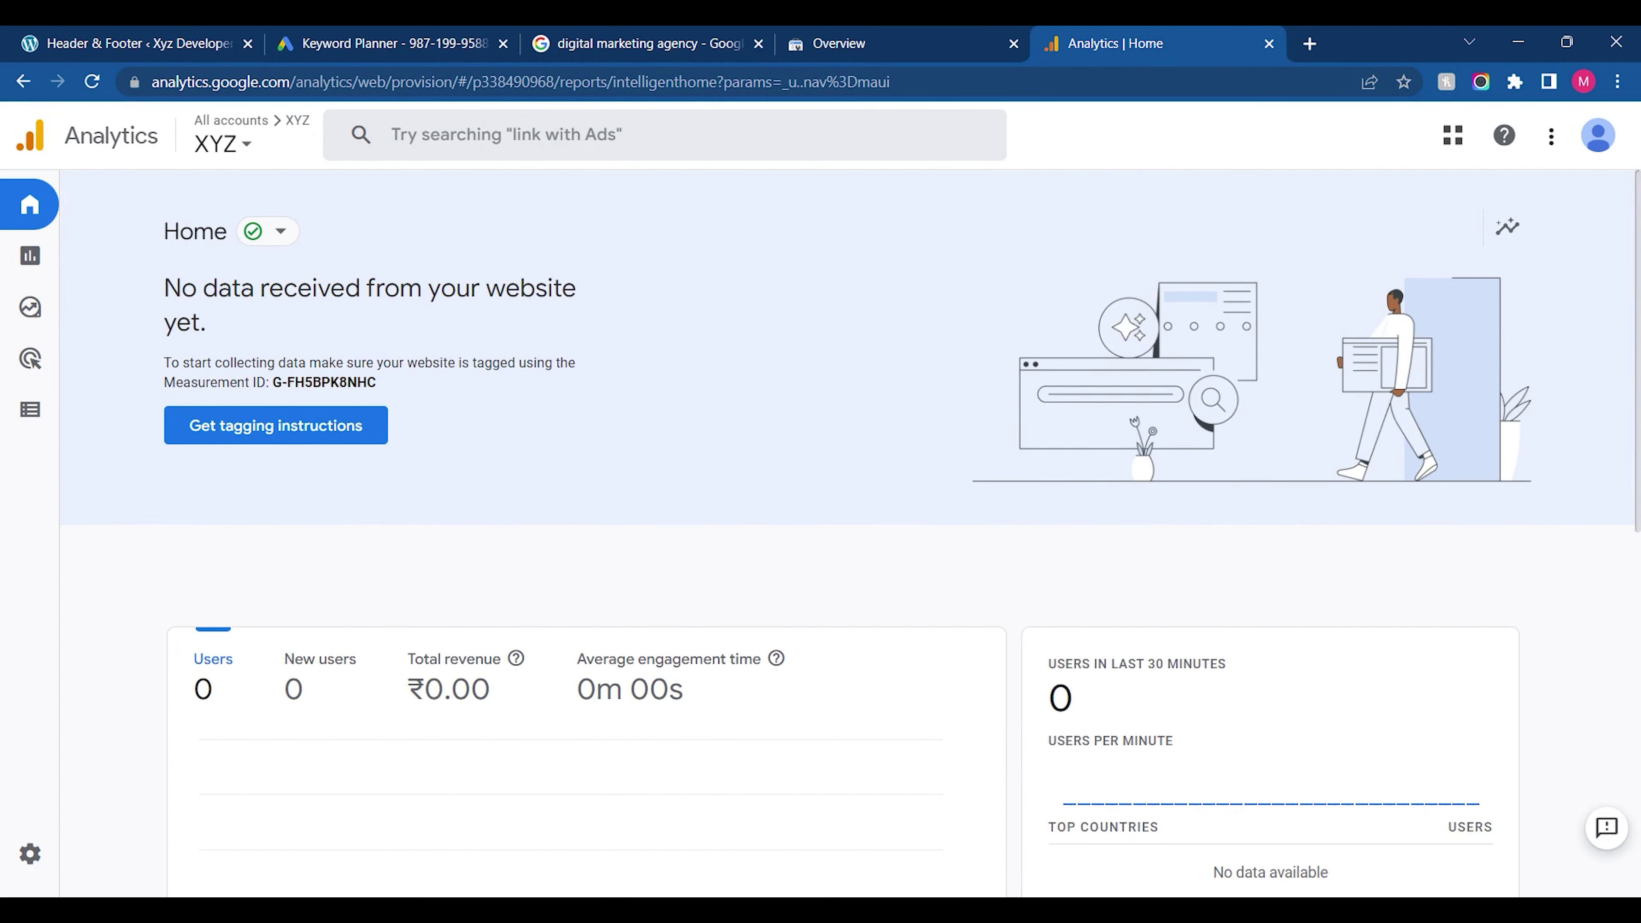
left_click(57, 275)
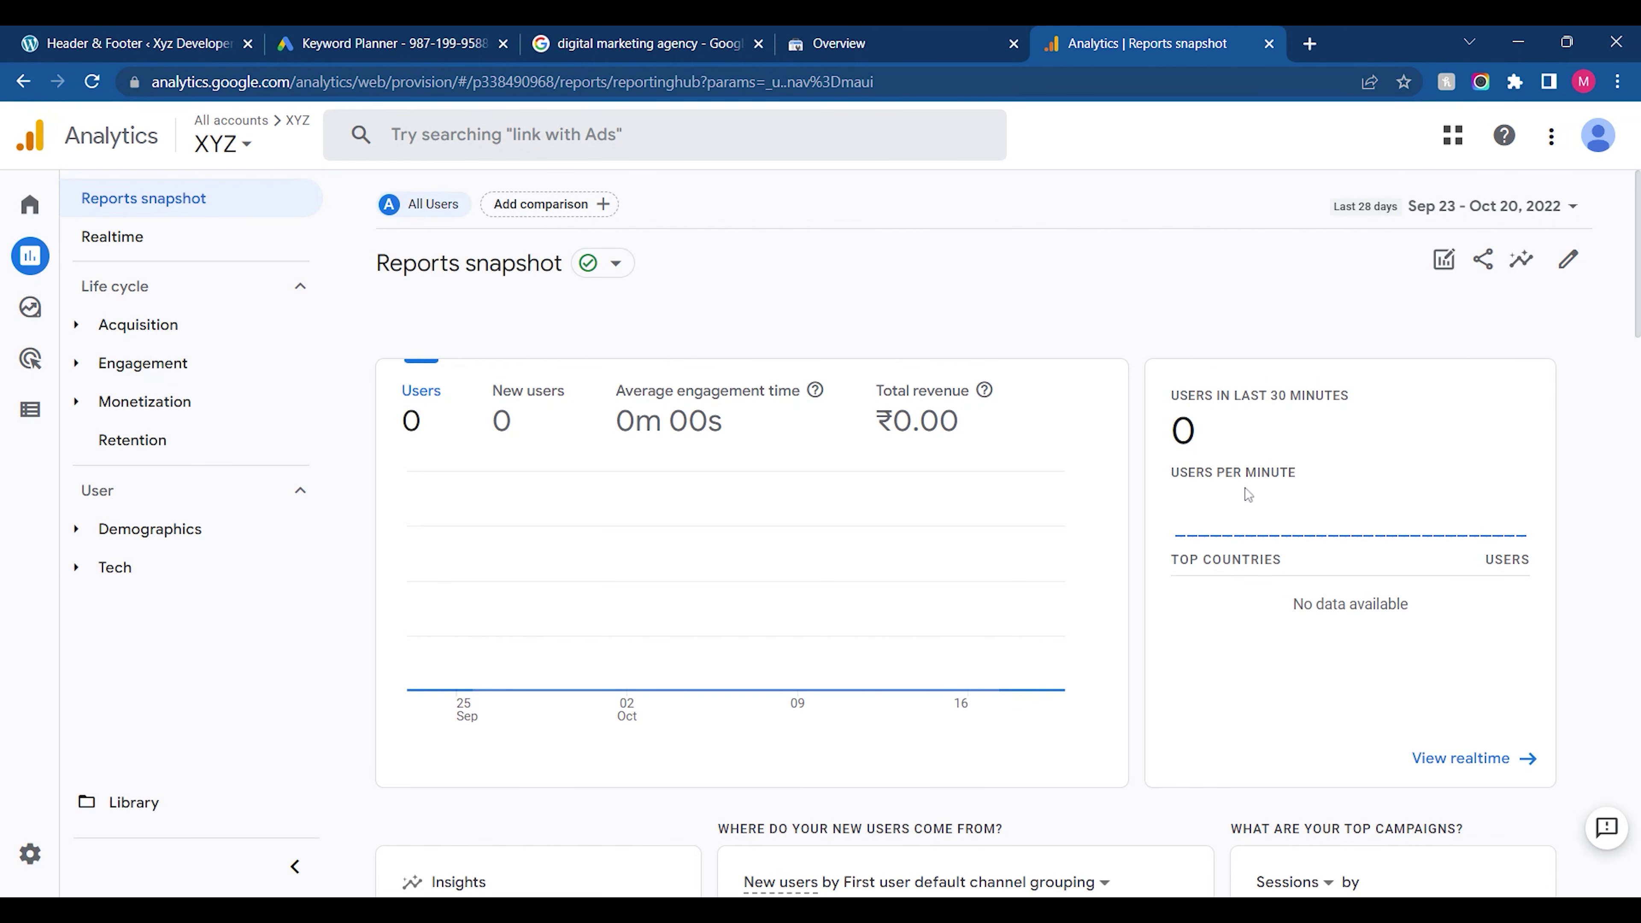
scroll(969, 534, "down", 10)
scroll(969, 533, "up", 10)
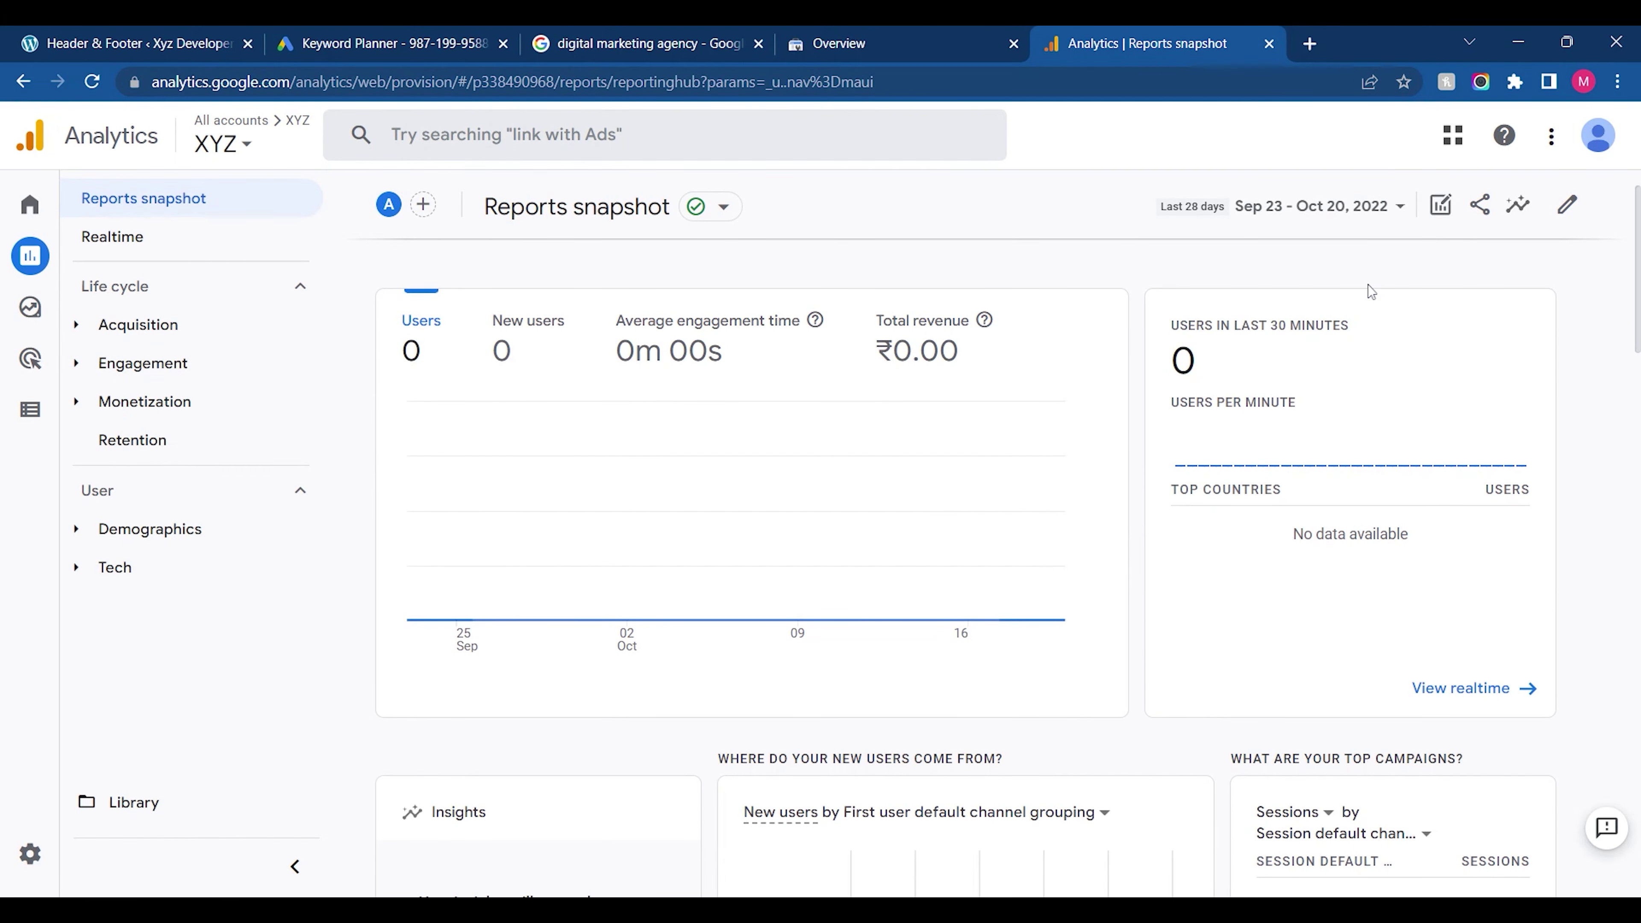
Expand the Acquisition and Engagement report groups and view the Retention overview before returning to Home
left_click(134, 326)
left_click(148, 517)
left_click(147, 517)
left_click(150, 497)
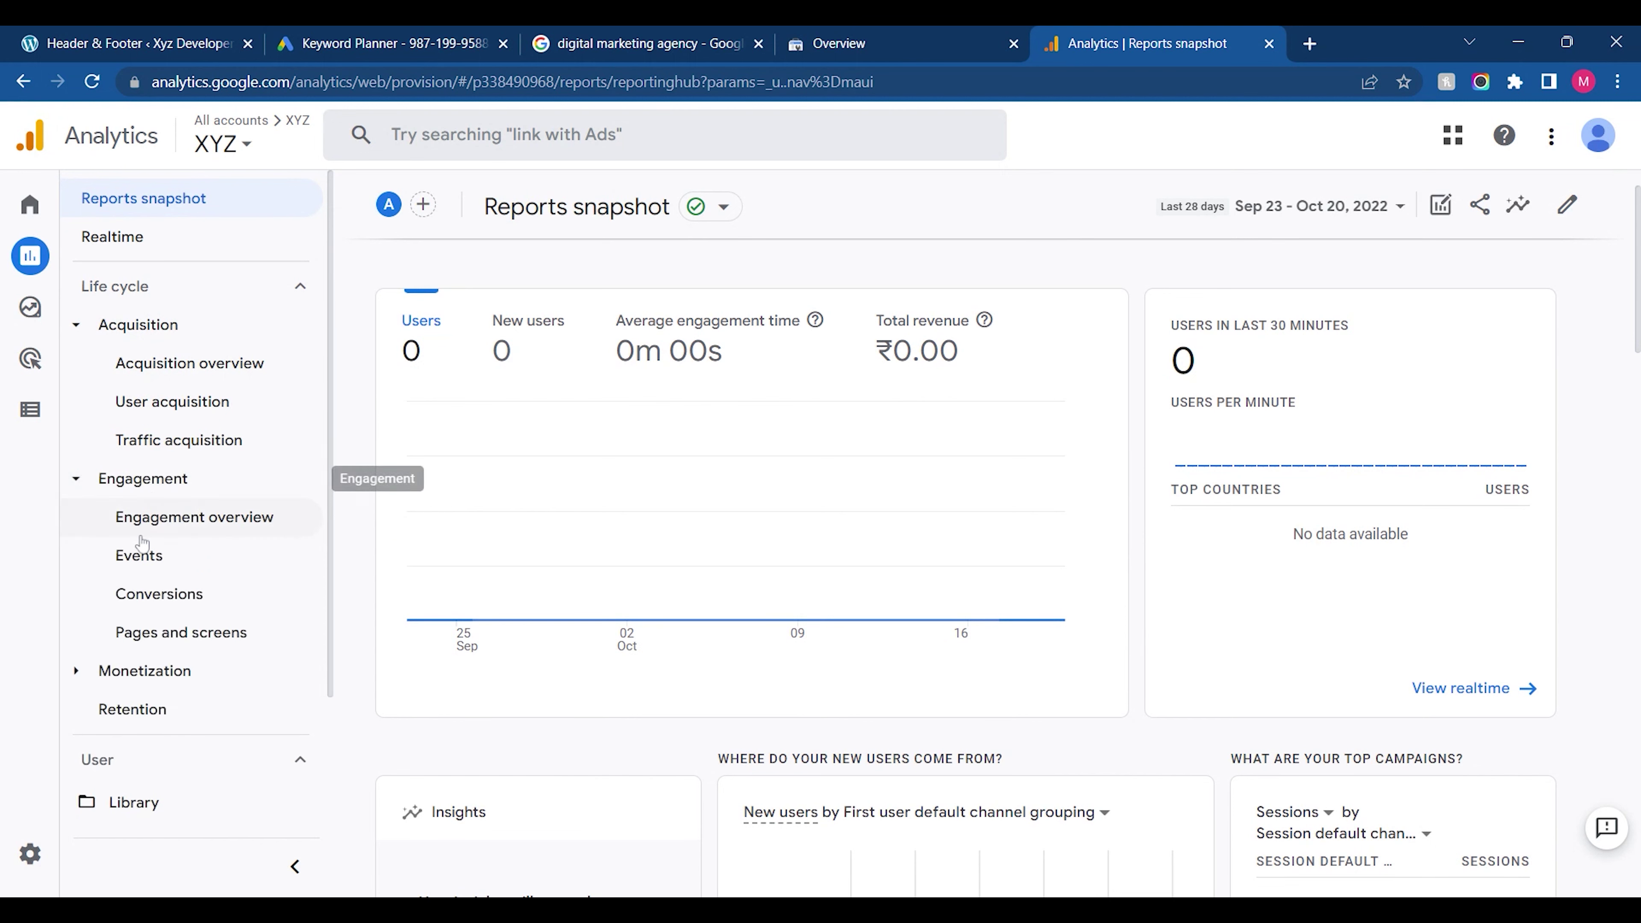
left_click(144, 708)
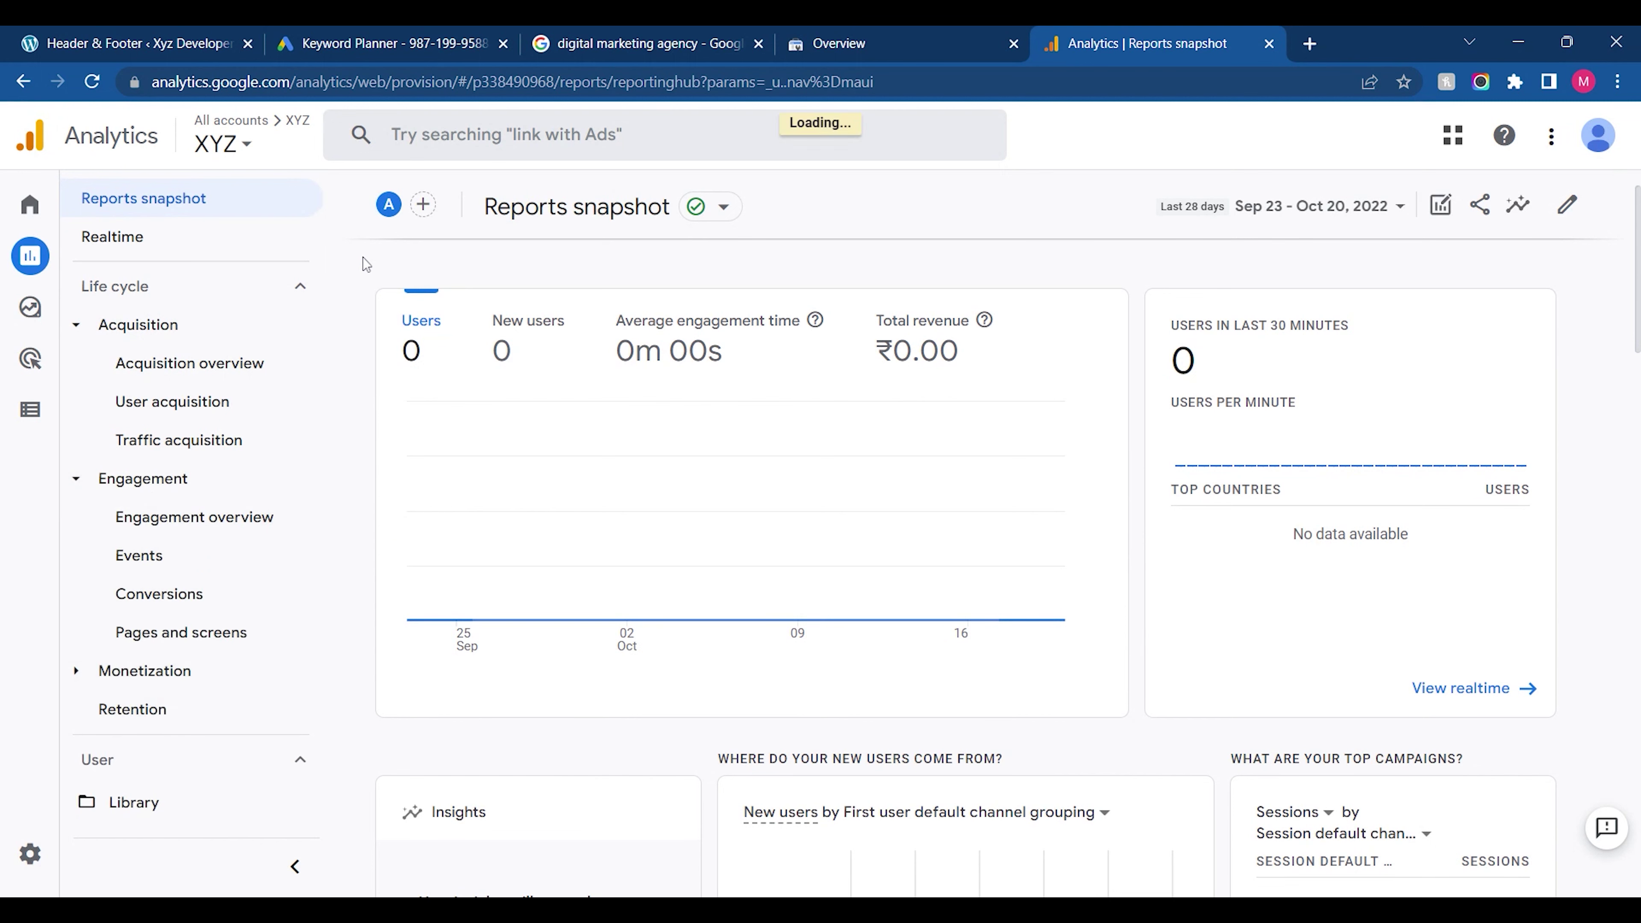
mouse_move(28, 242)
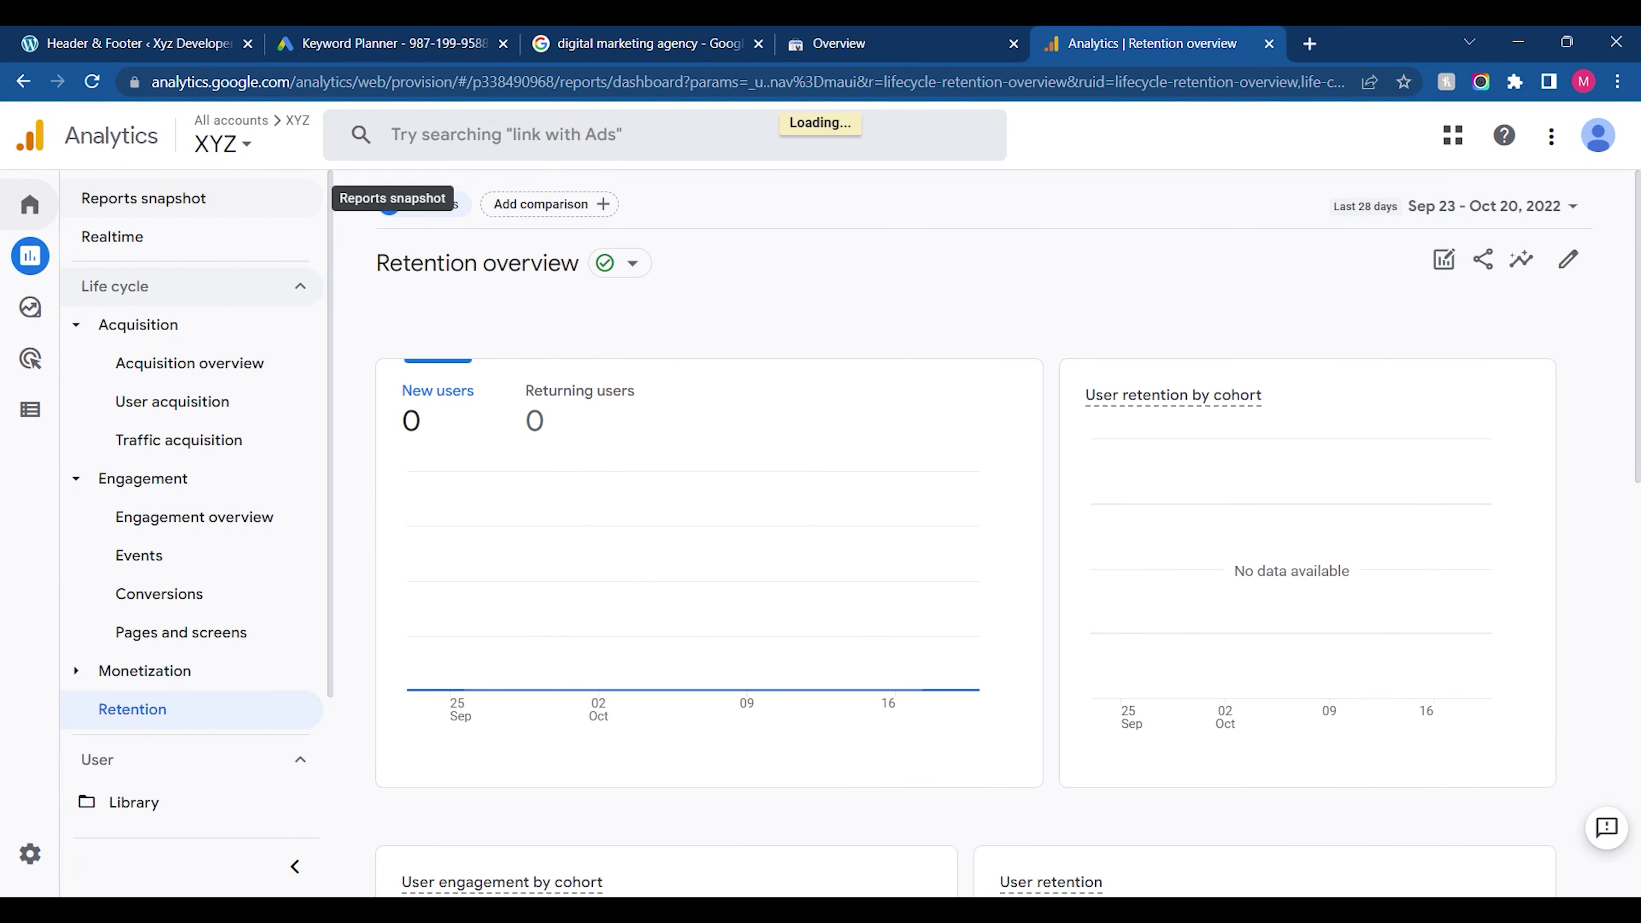
left_click(143, 198)
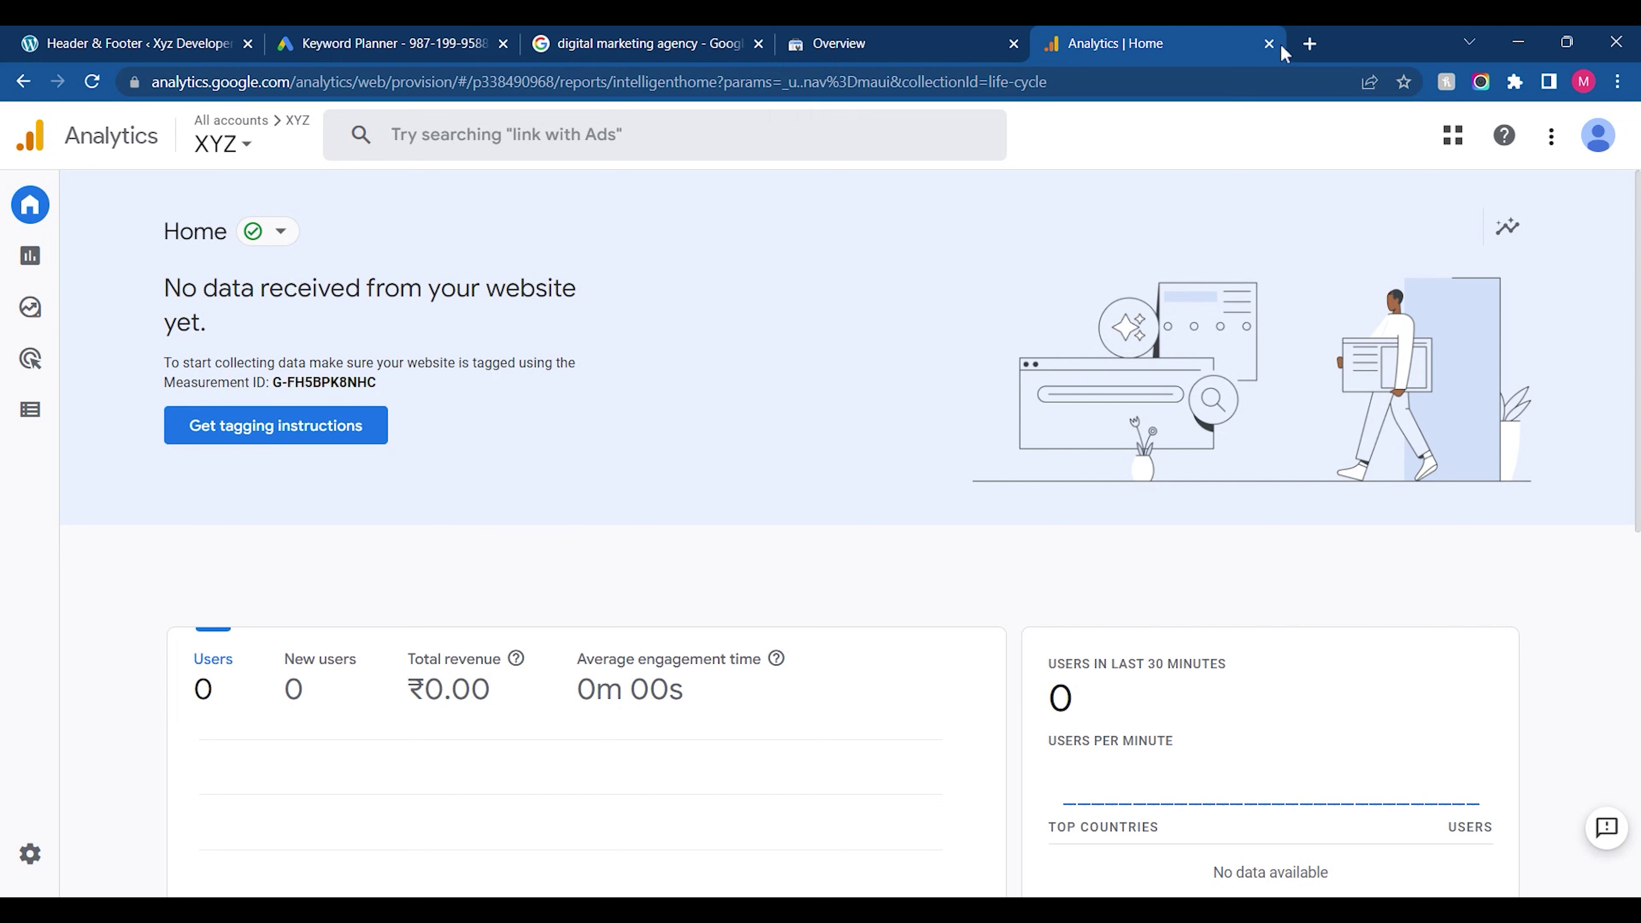
Switch to WordPress, open the live Xyz Developer site, check Analytics Home and return to the site
left_click(607, 34)
left_click(464, 36)
left_click(150, 36)
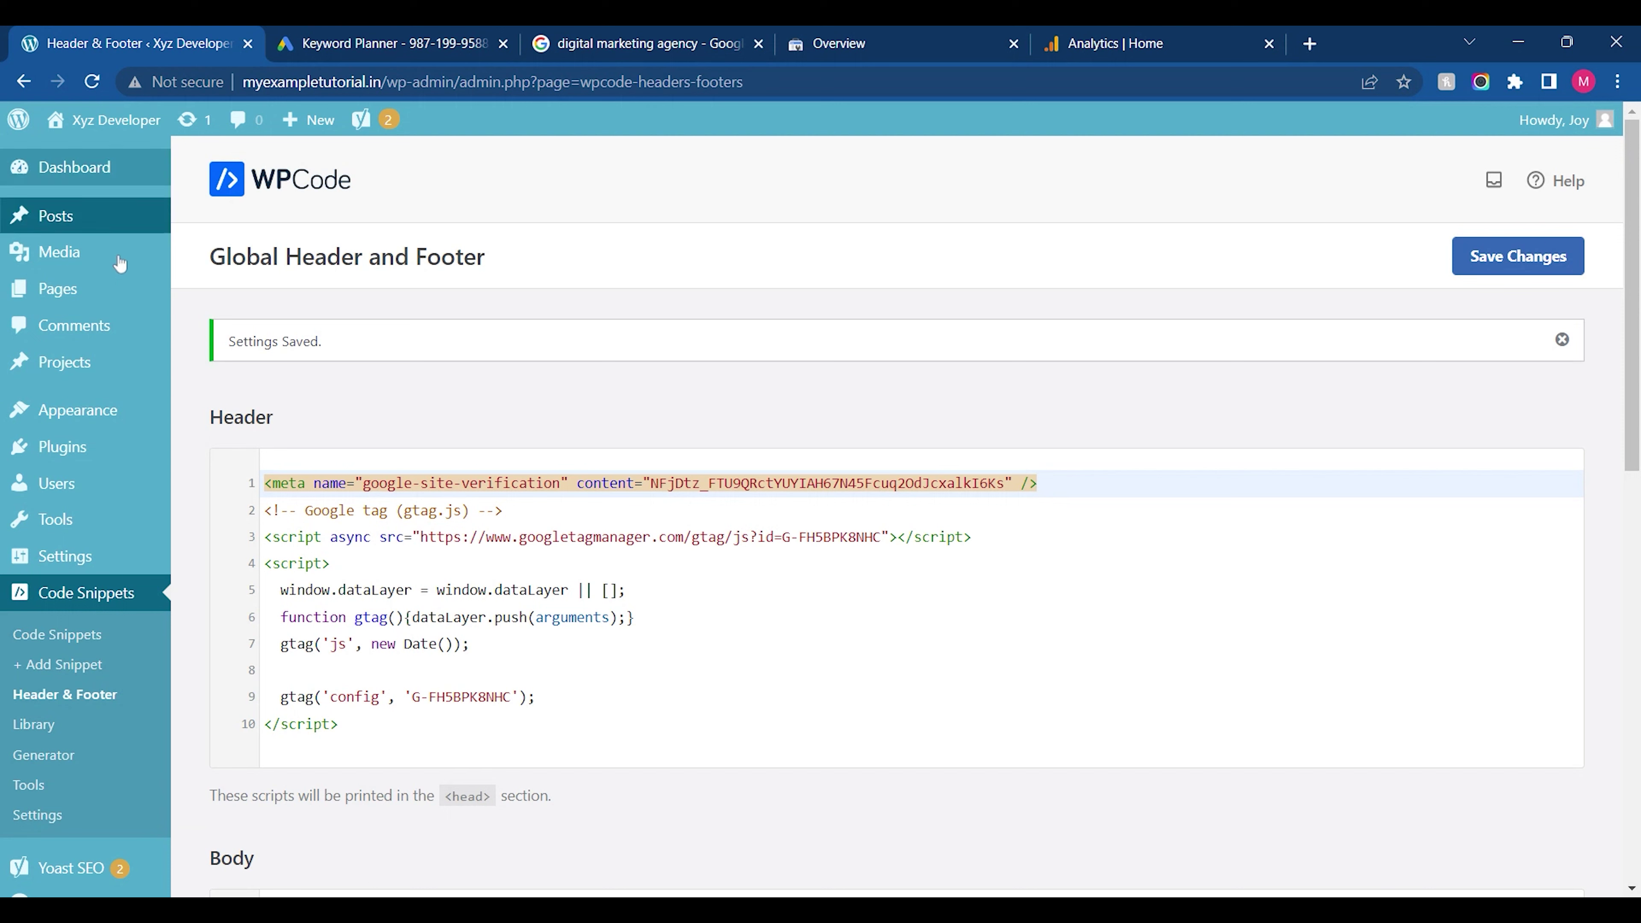
left_click(105, 129)
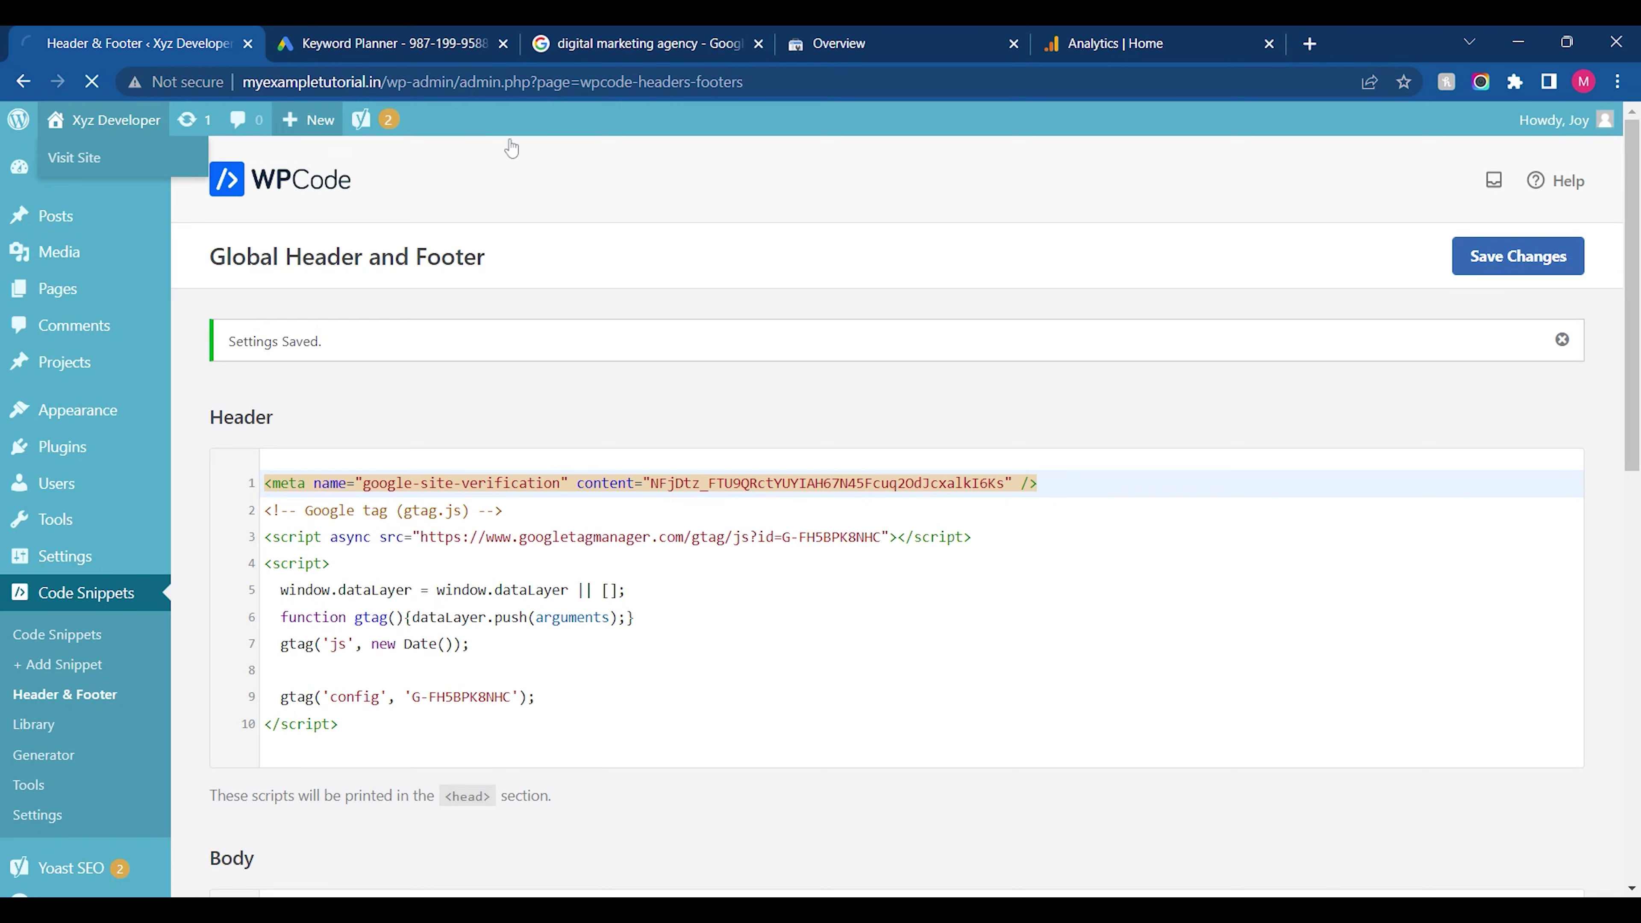
left_click(1146, 36)
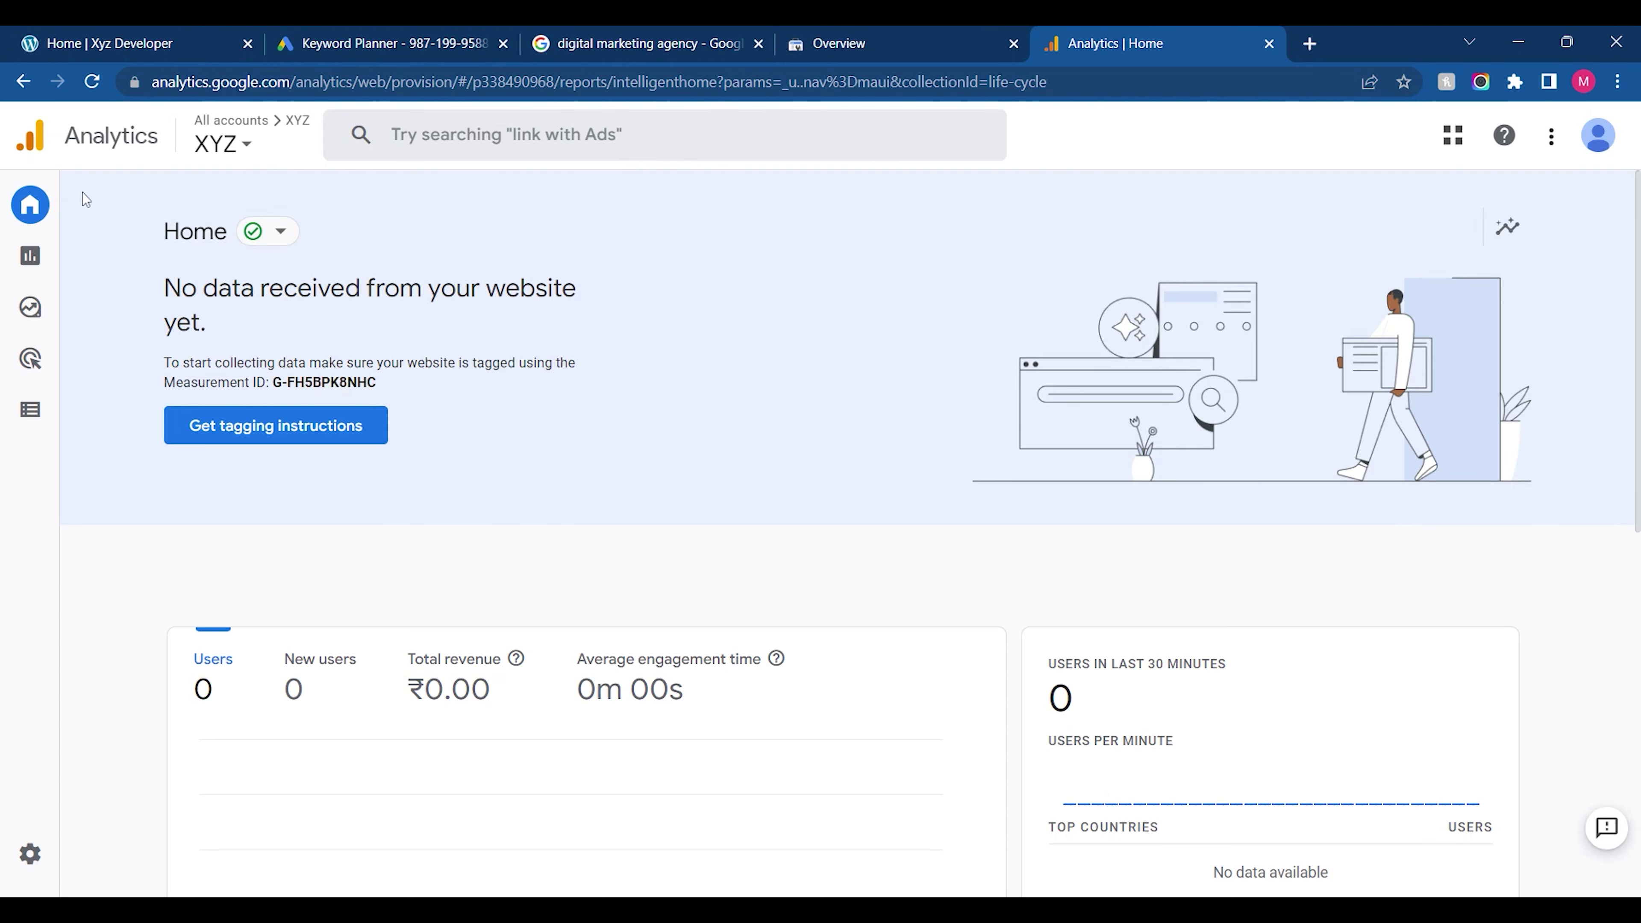
left_click(140, 33)
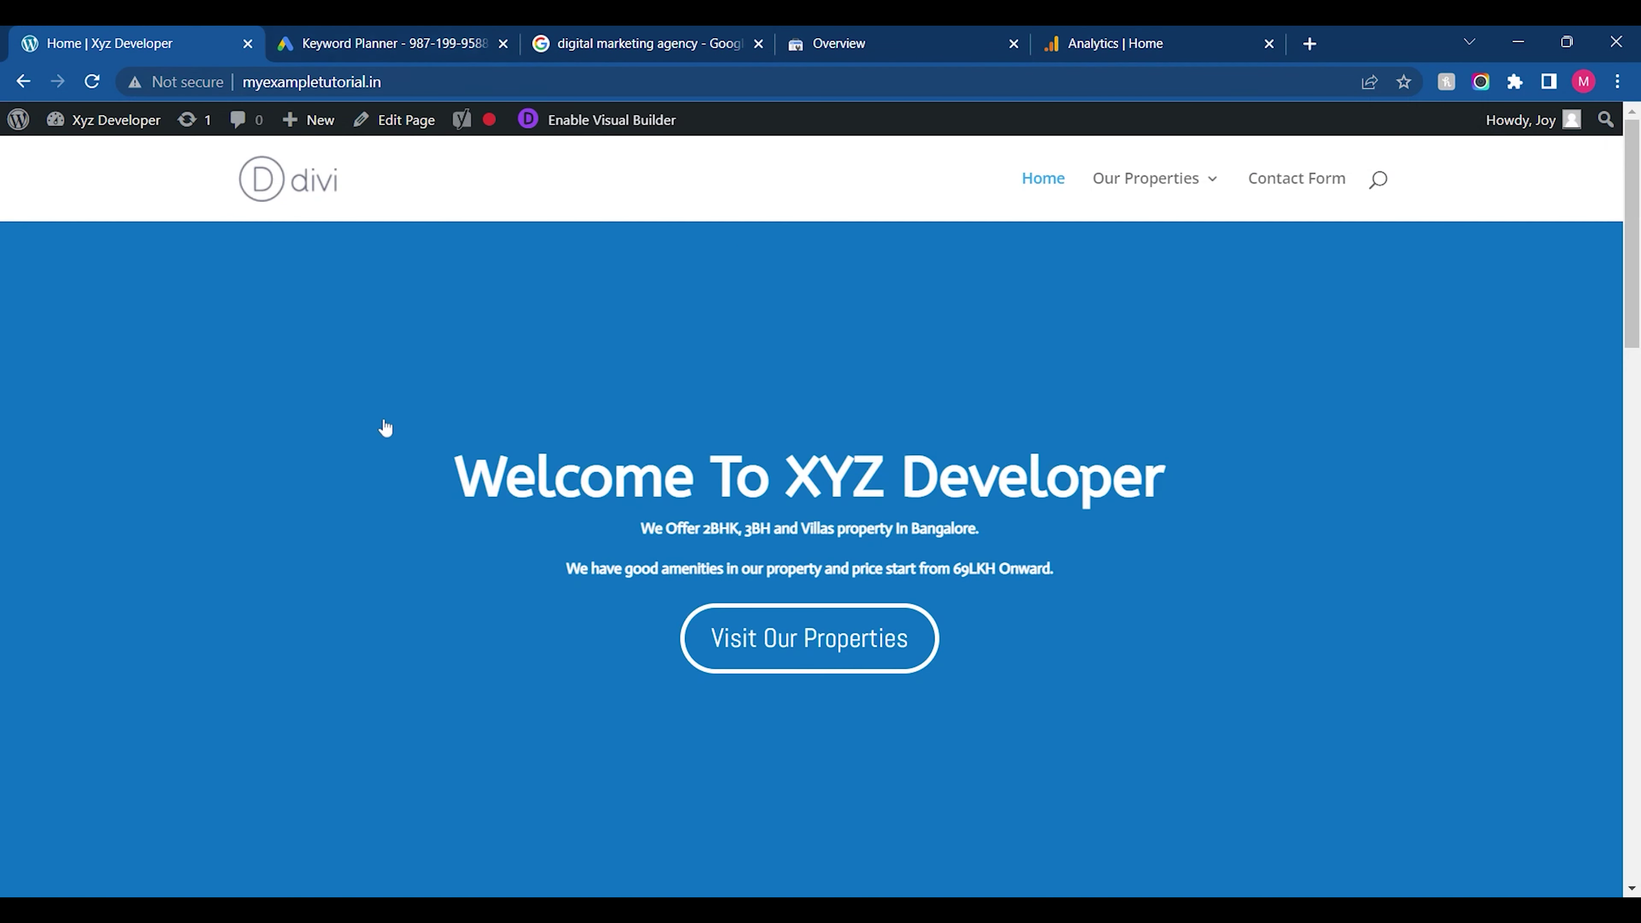
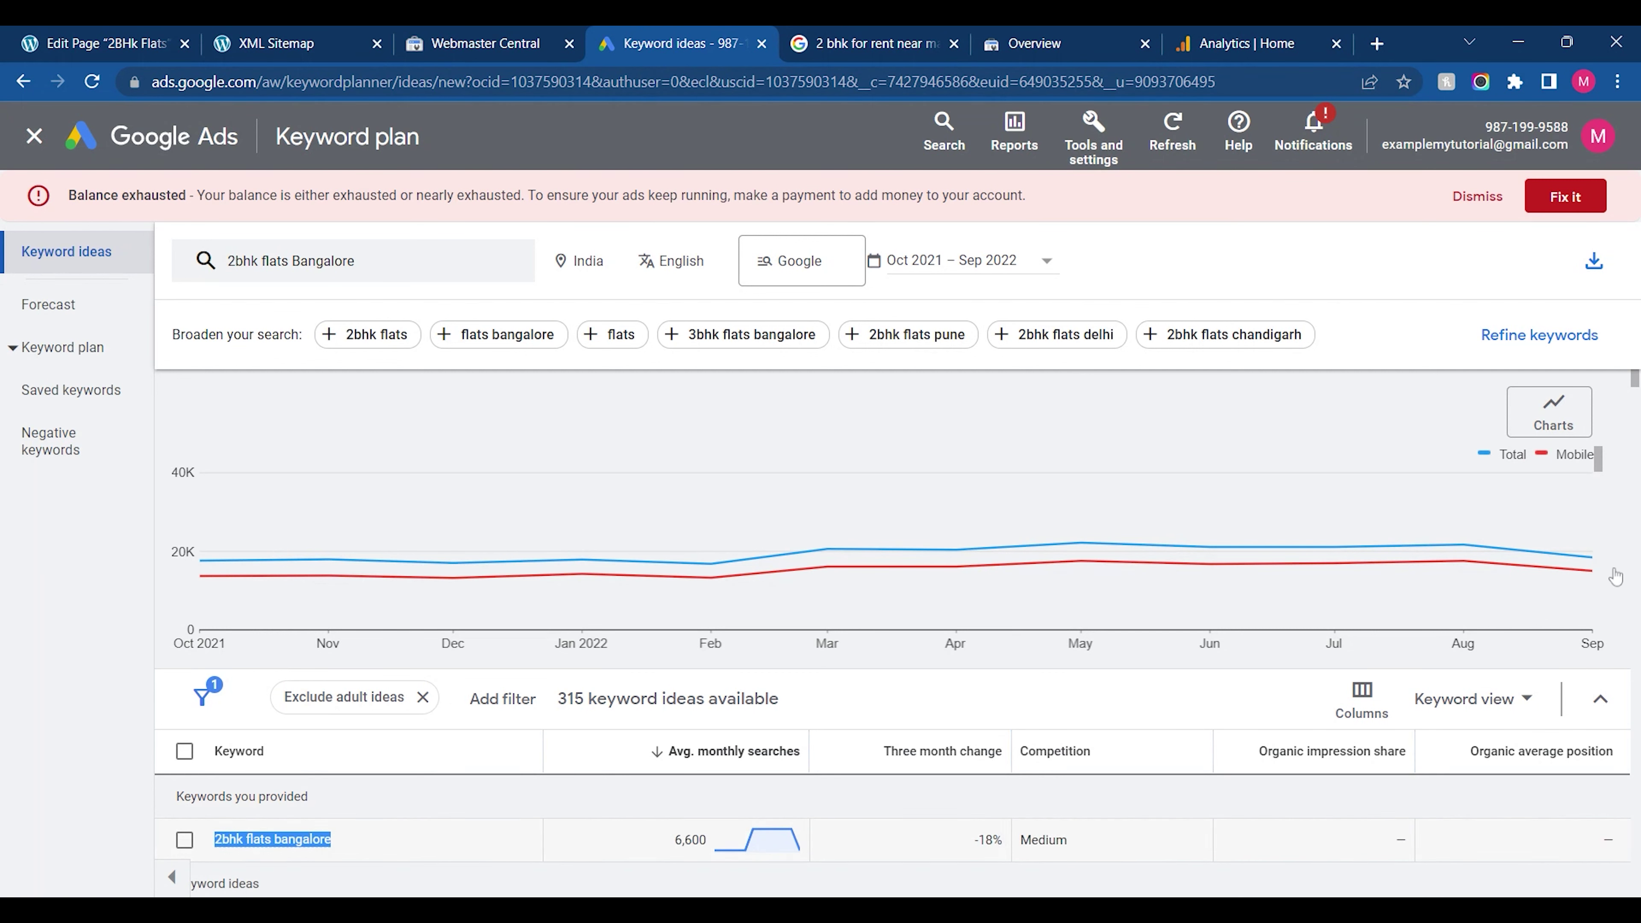
Switch to the 2BHk Flats page editor and replace the SEO title variables with "Book 2bhk Flas in Bangalore |"
left_click(104, 43)
left_click(362, 636)
key("BackSpace")
key("BackSpace")
key("BackSpace")
key("BackSpace")
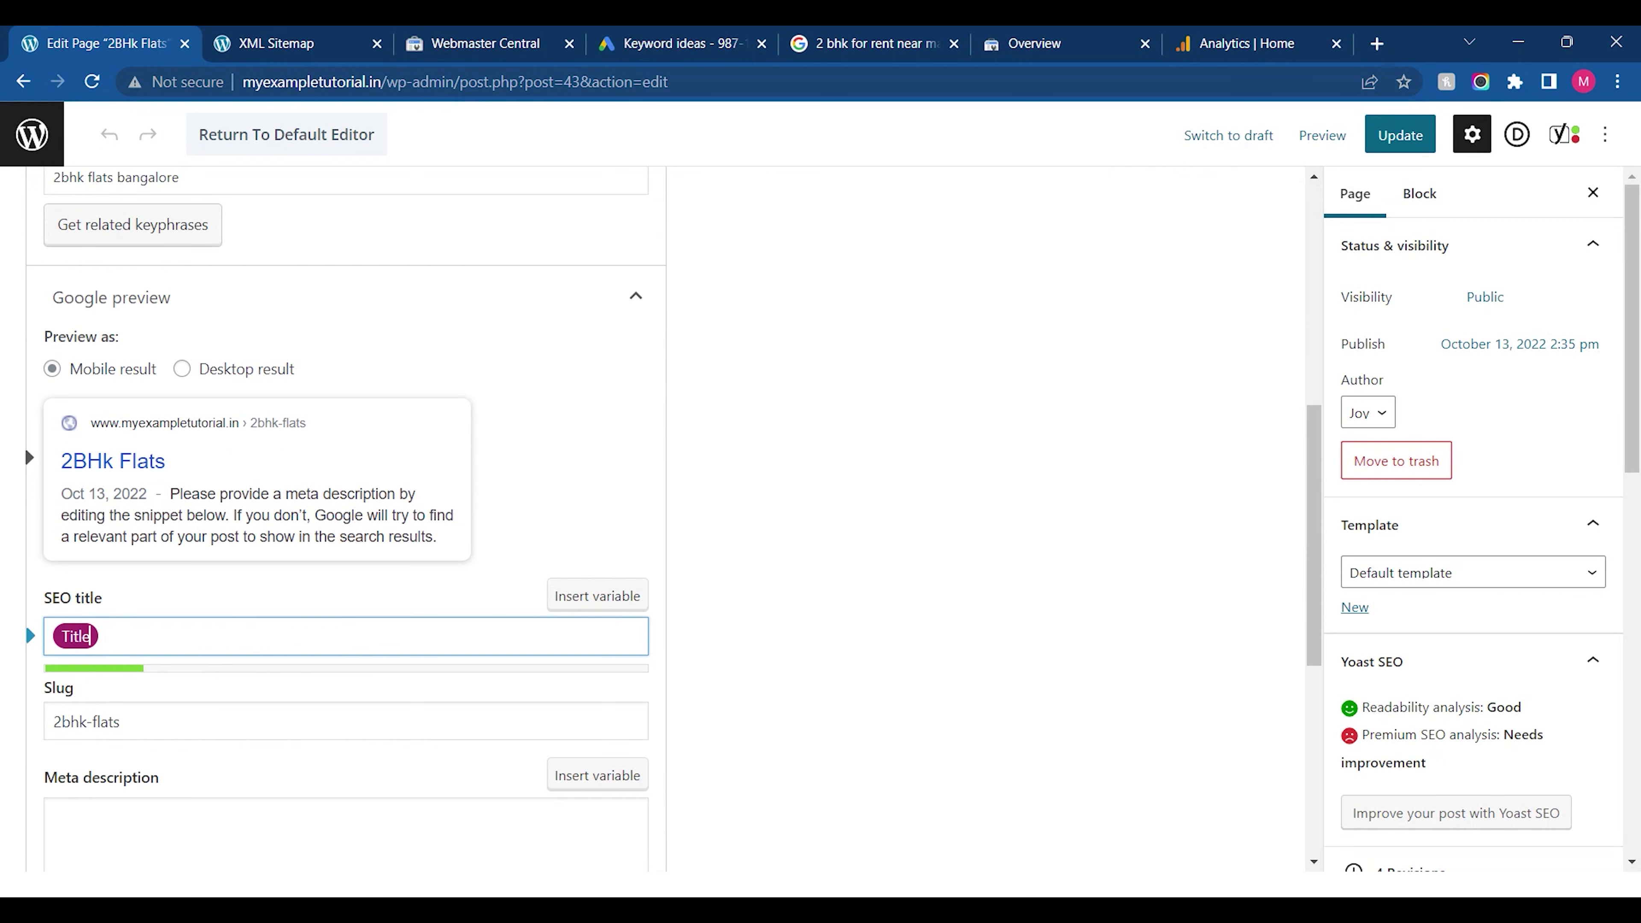
key("BackSpace")
type("Book 2bhk Flas in Bangalore |")
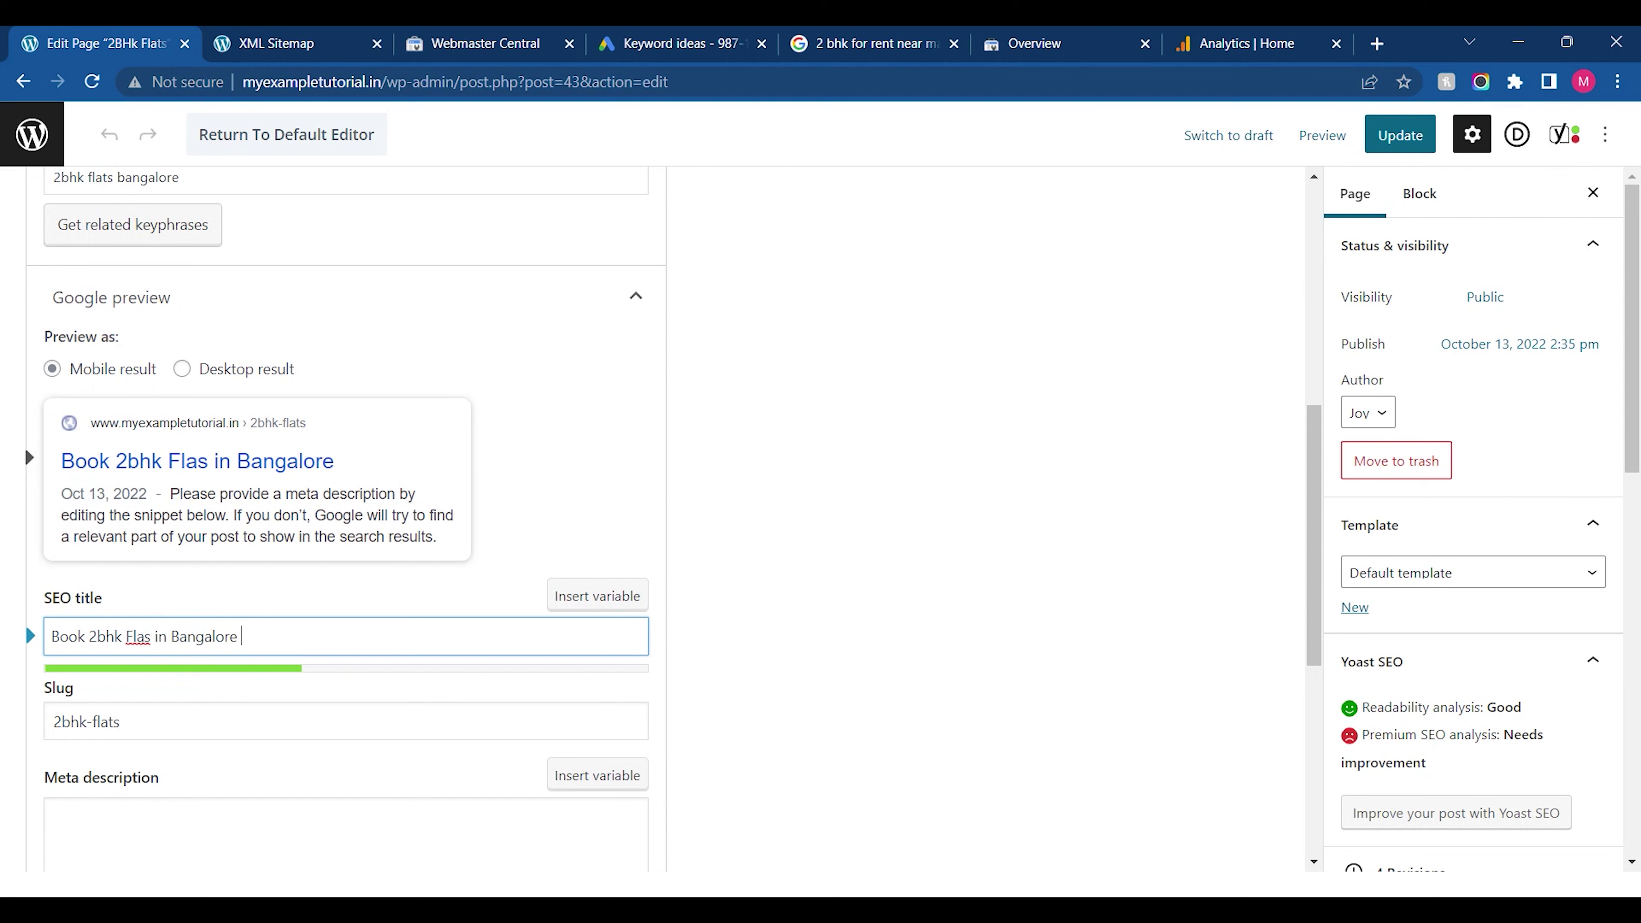
Append "2Bhk flats in North Bangalore" to the SEO title and correct the misspelled "Flas" to "Flats"
type(" @bhk flarts o")
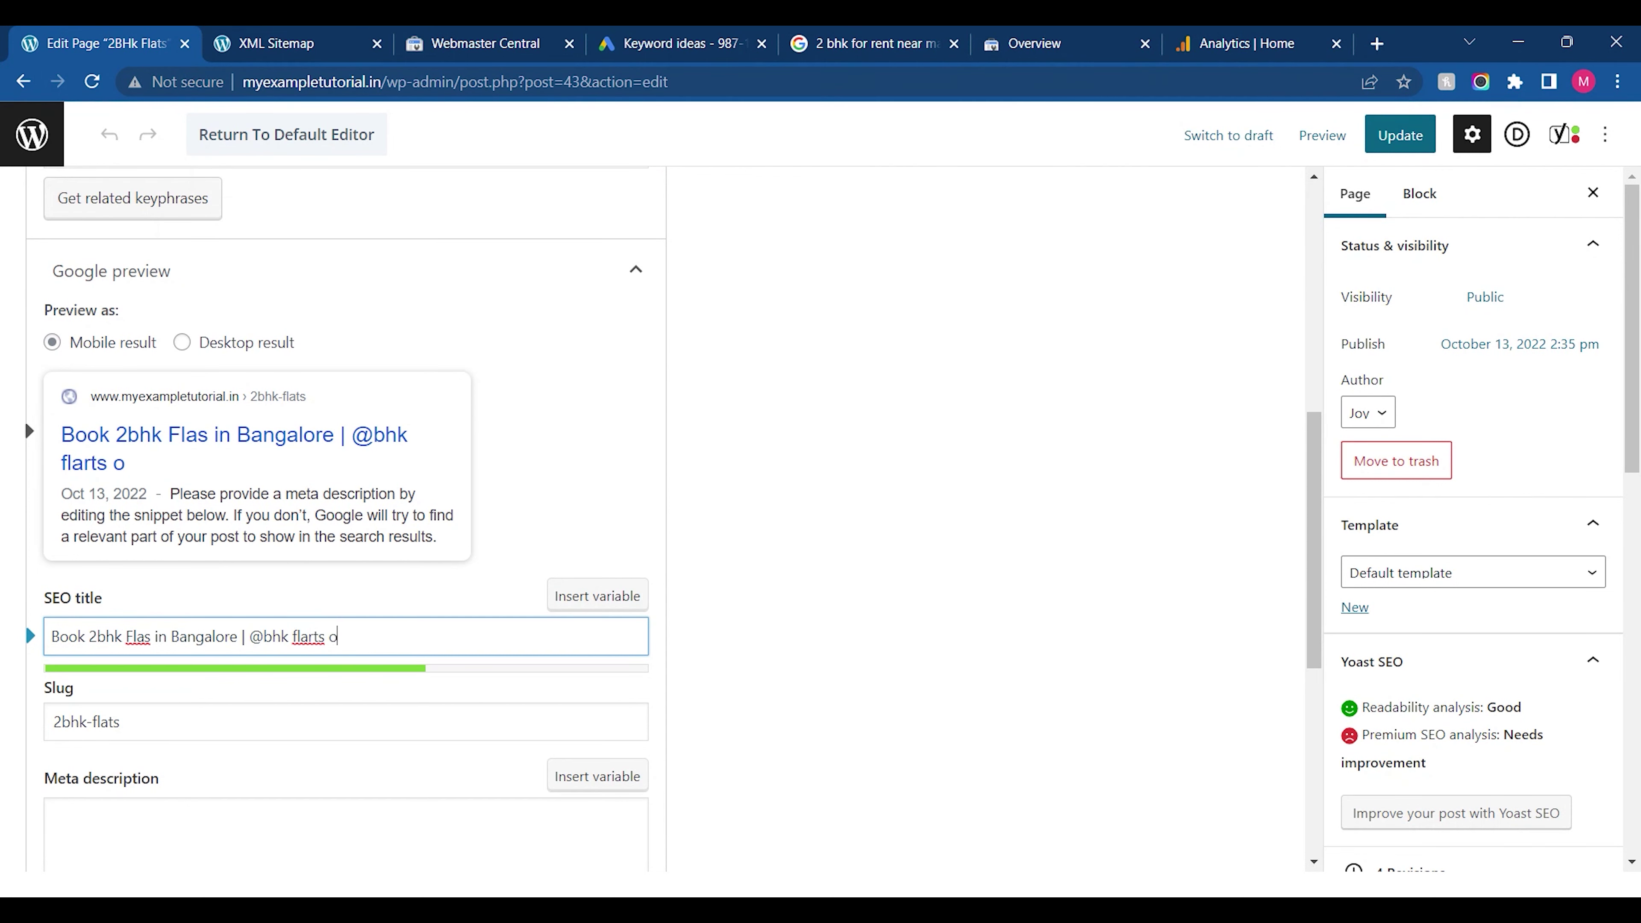
key("BackSpace")
key("BackSpace")
key("BackSpace")
key("BackSpace")
key("BackSpace")
key("BackSpace")
key("BackSpace")
key("BackSpace")
key("BackSpace")
key("BackSpace")
key("BackSpace")
key("BackSpace")
key("BackSpace")
type("2Bhk flats in North Bangalore")
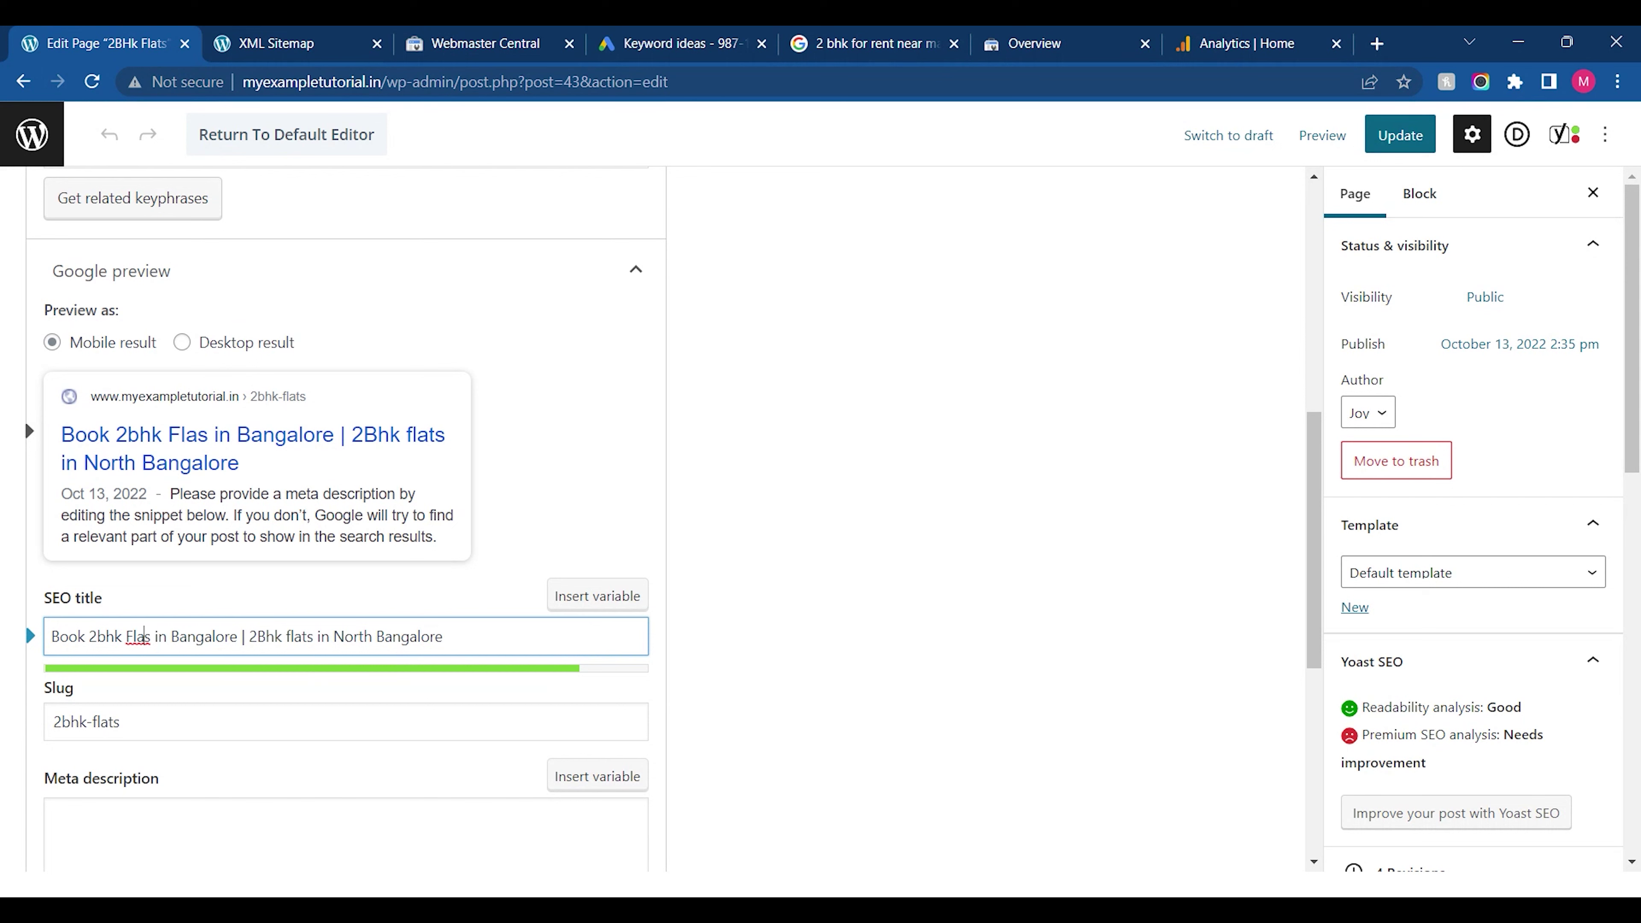
type("t")
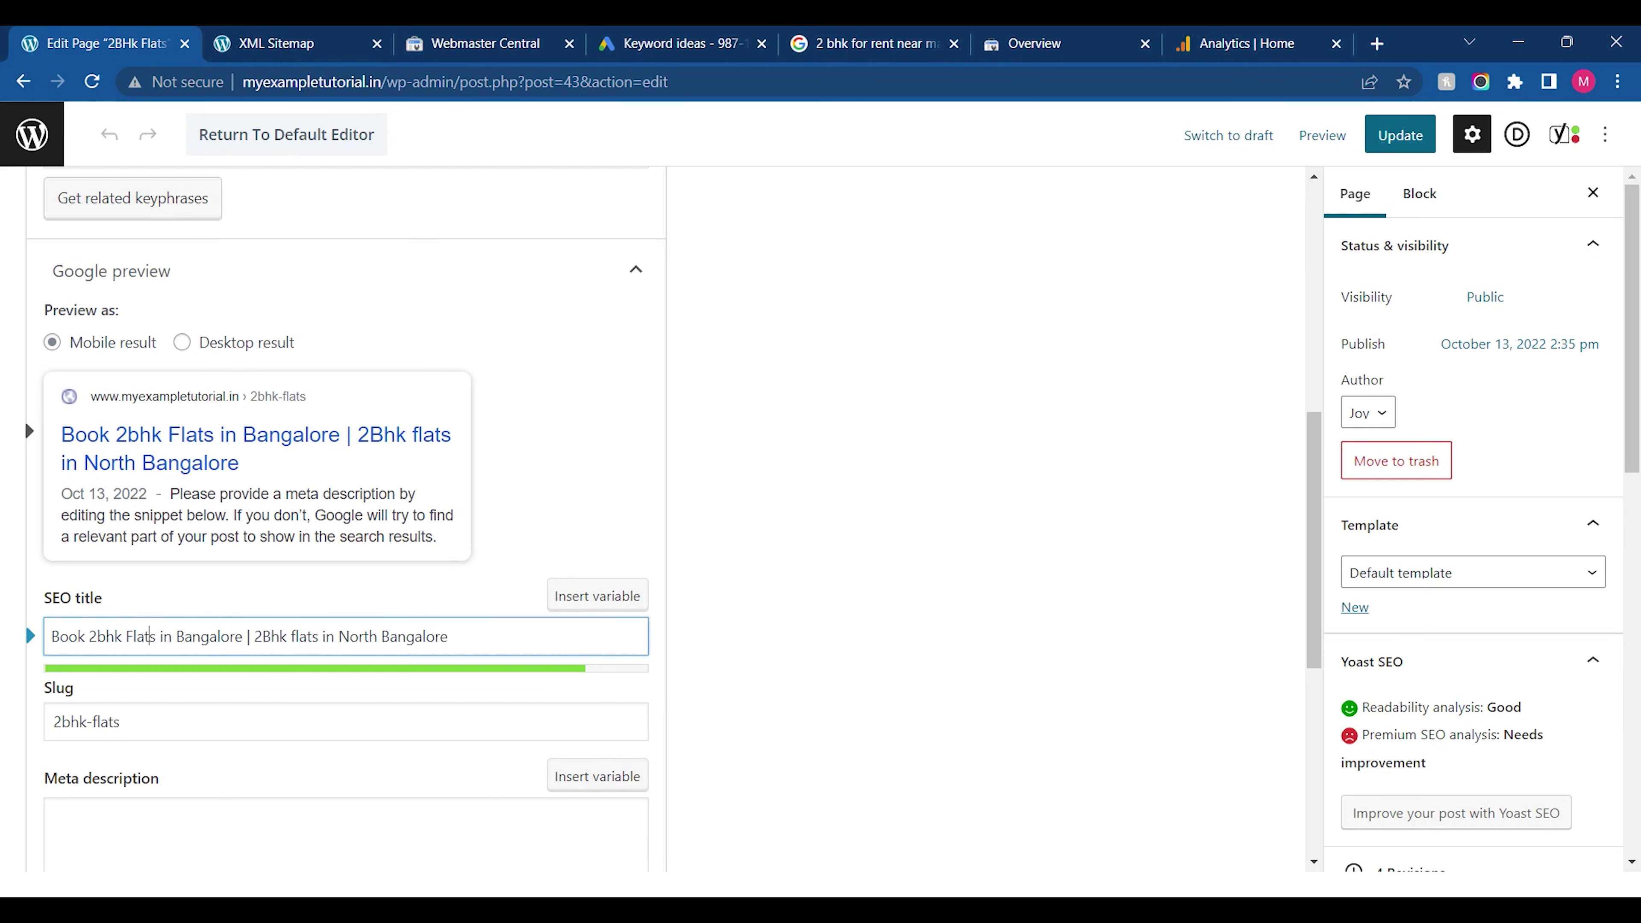
Begin the page's meta description with "Buy 2bhk flats in bangalore near by manyta and hebbal."
left_click(1311, 612)
left_click_drag(1311, 612, 1308, 653)
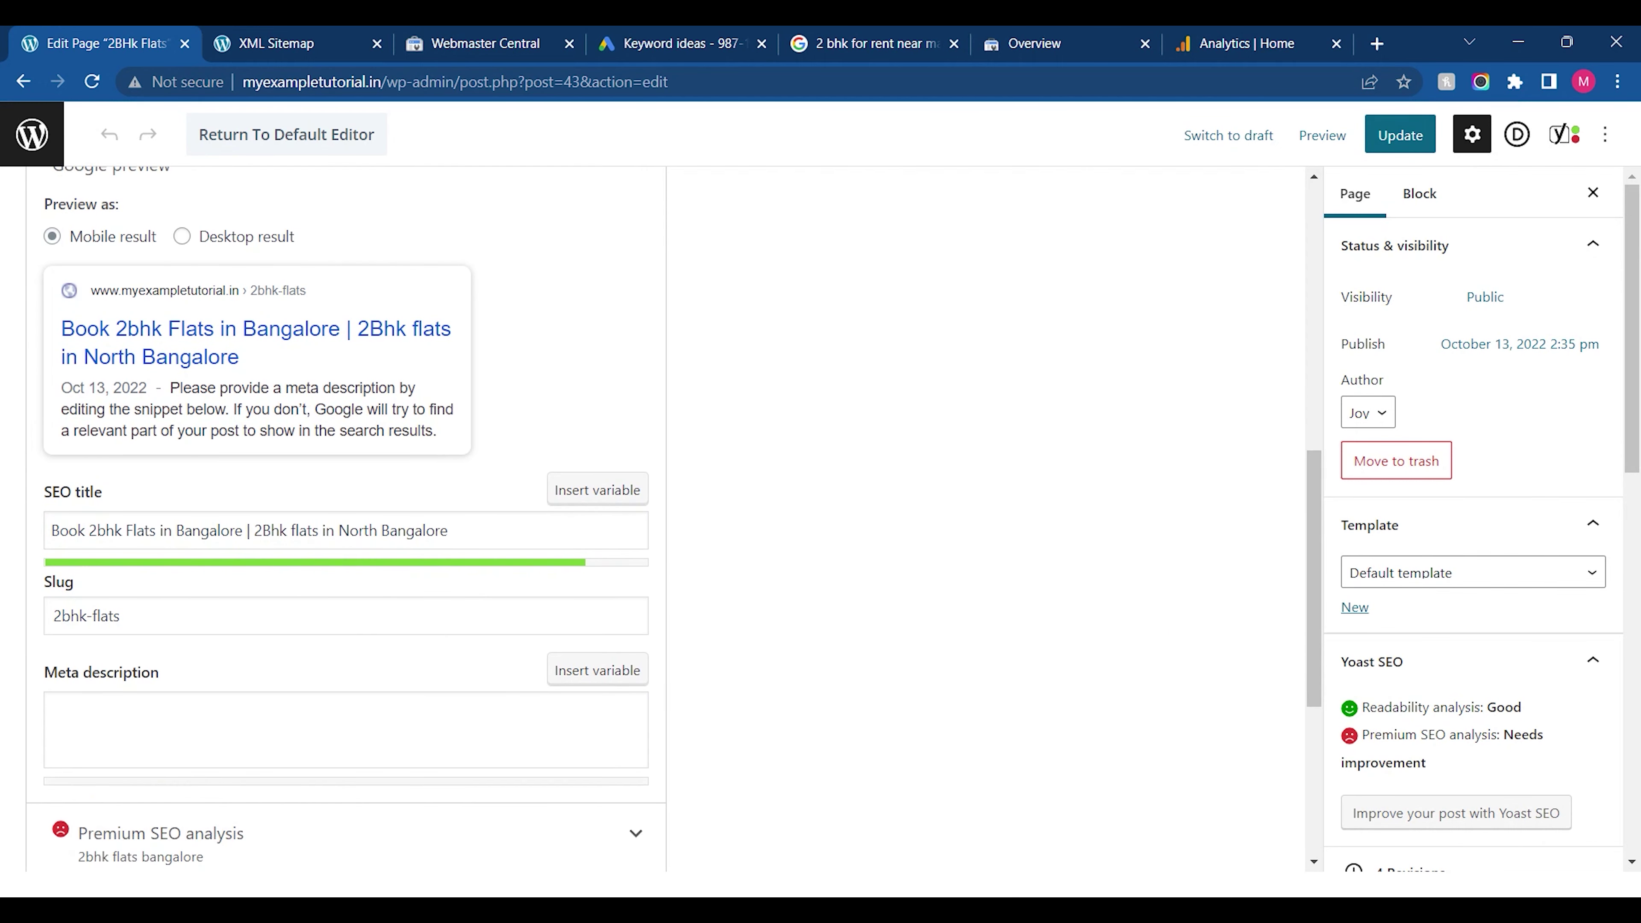
left_click(259, 697)
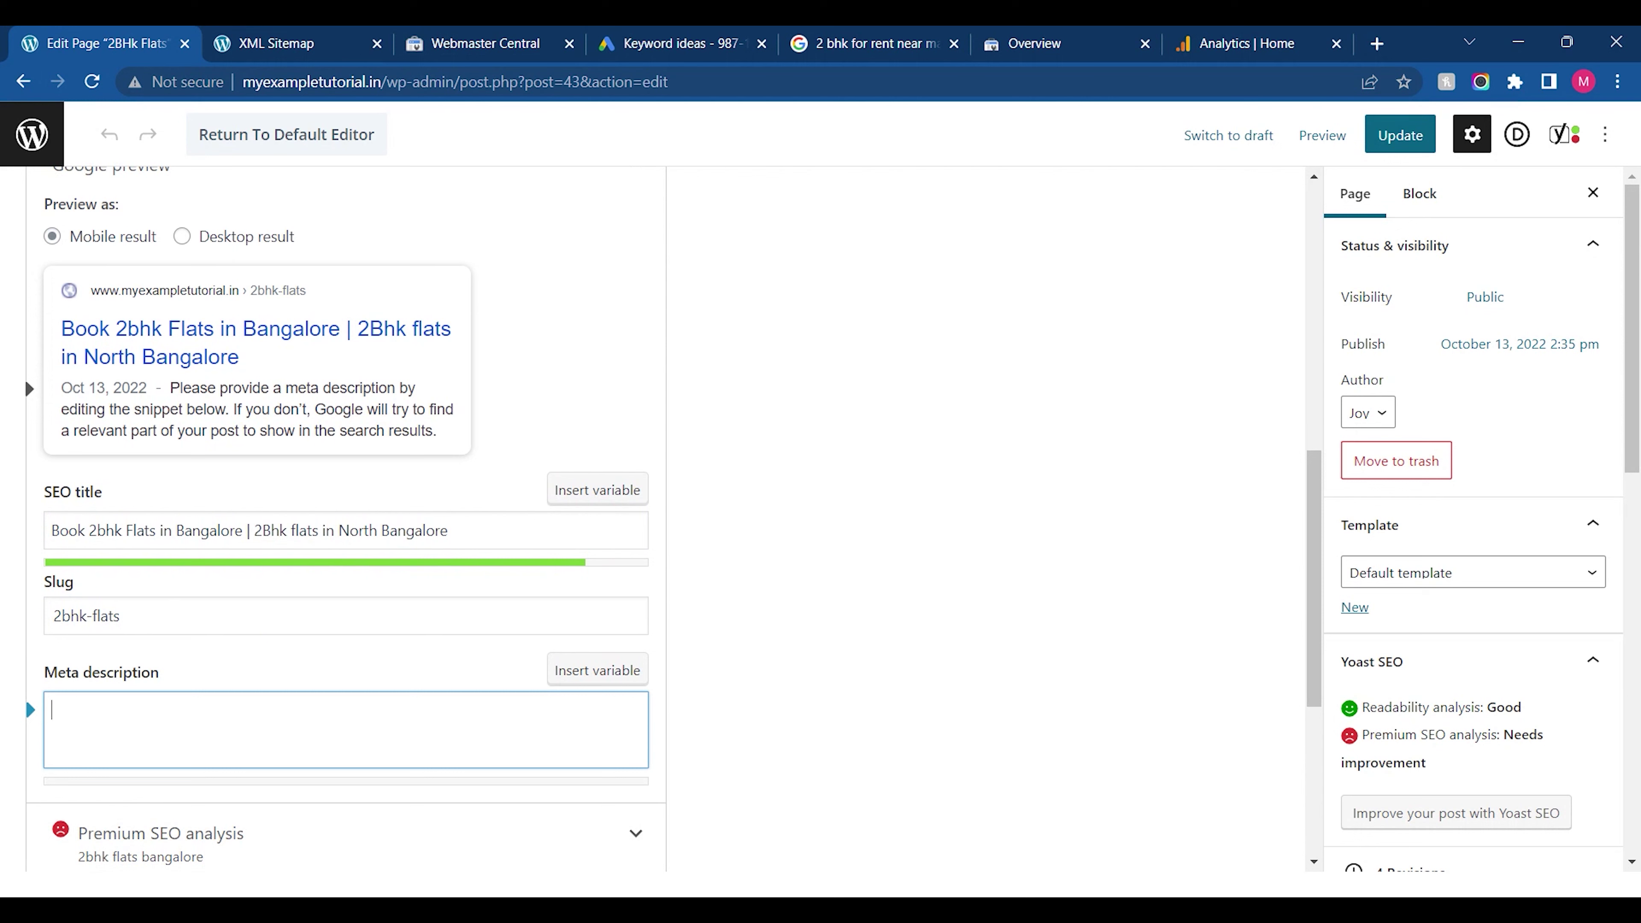
type("Bu")
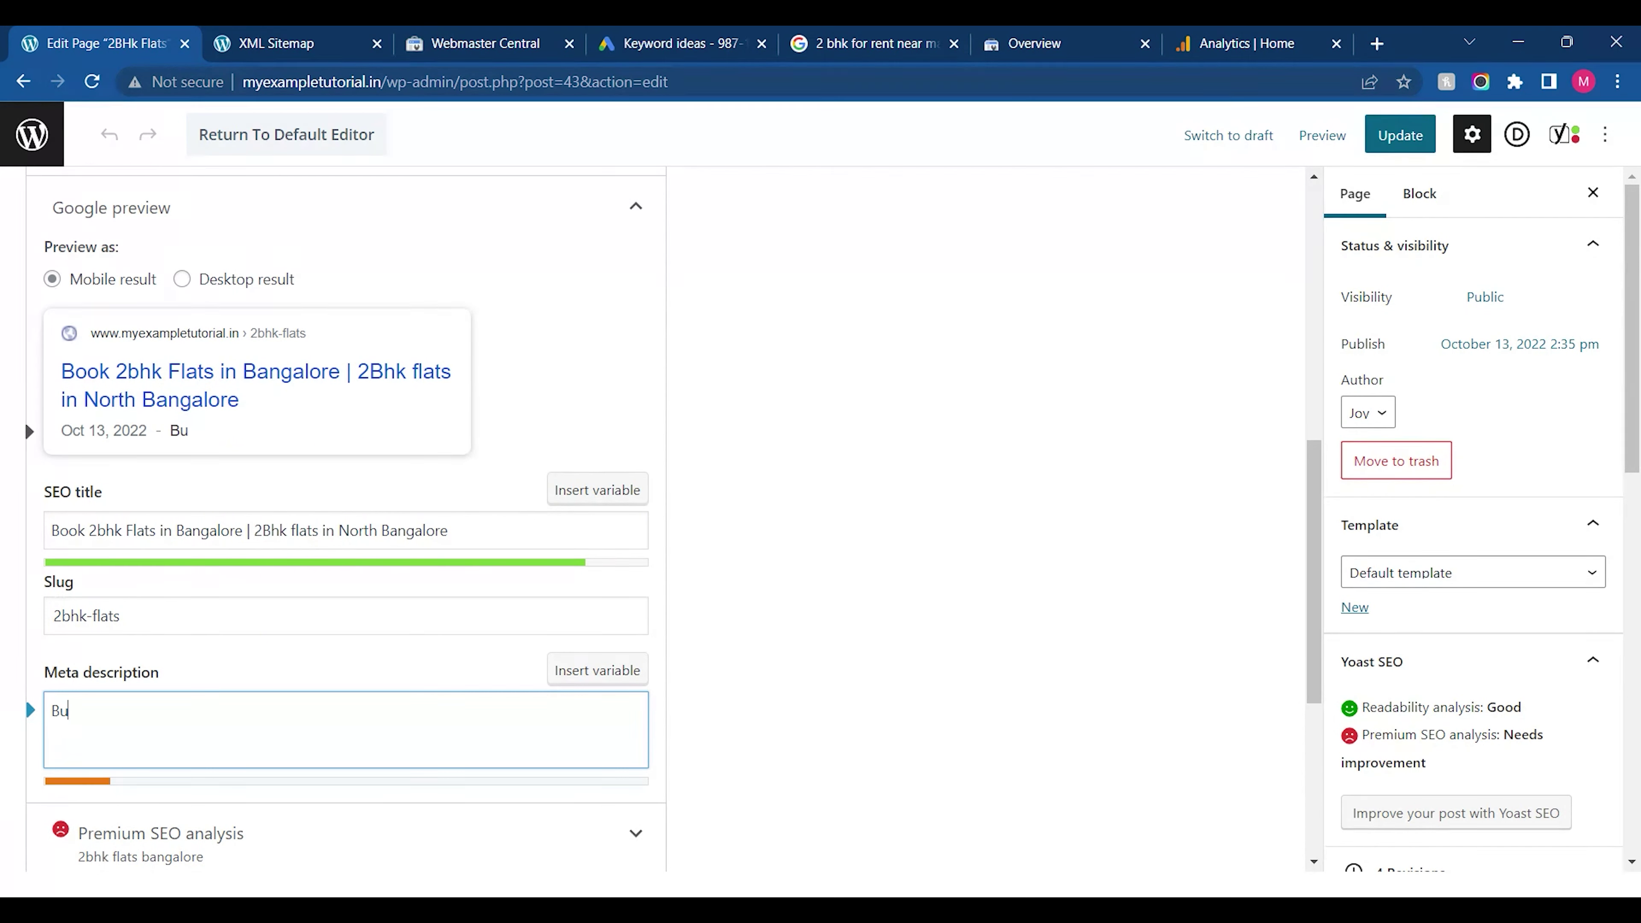
type("y 2bhk flats i")
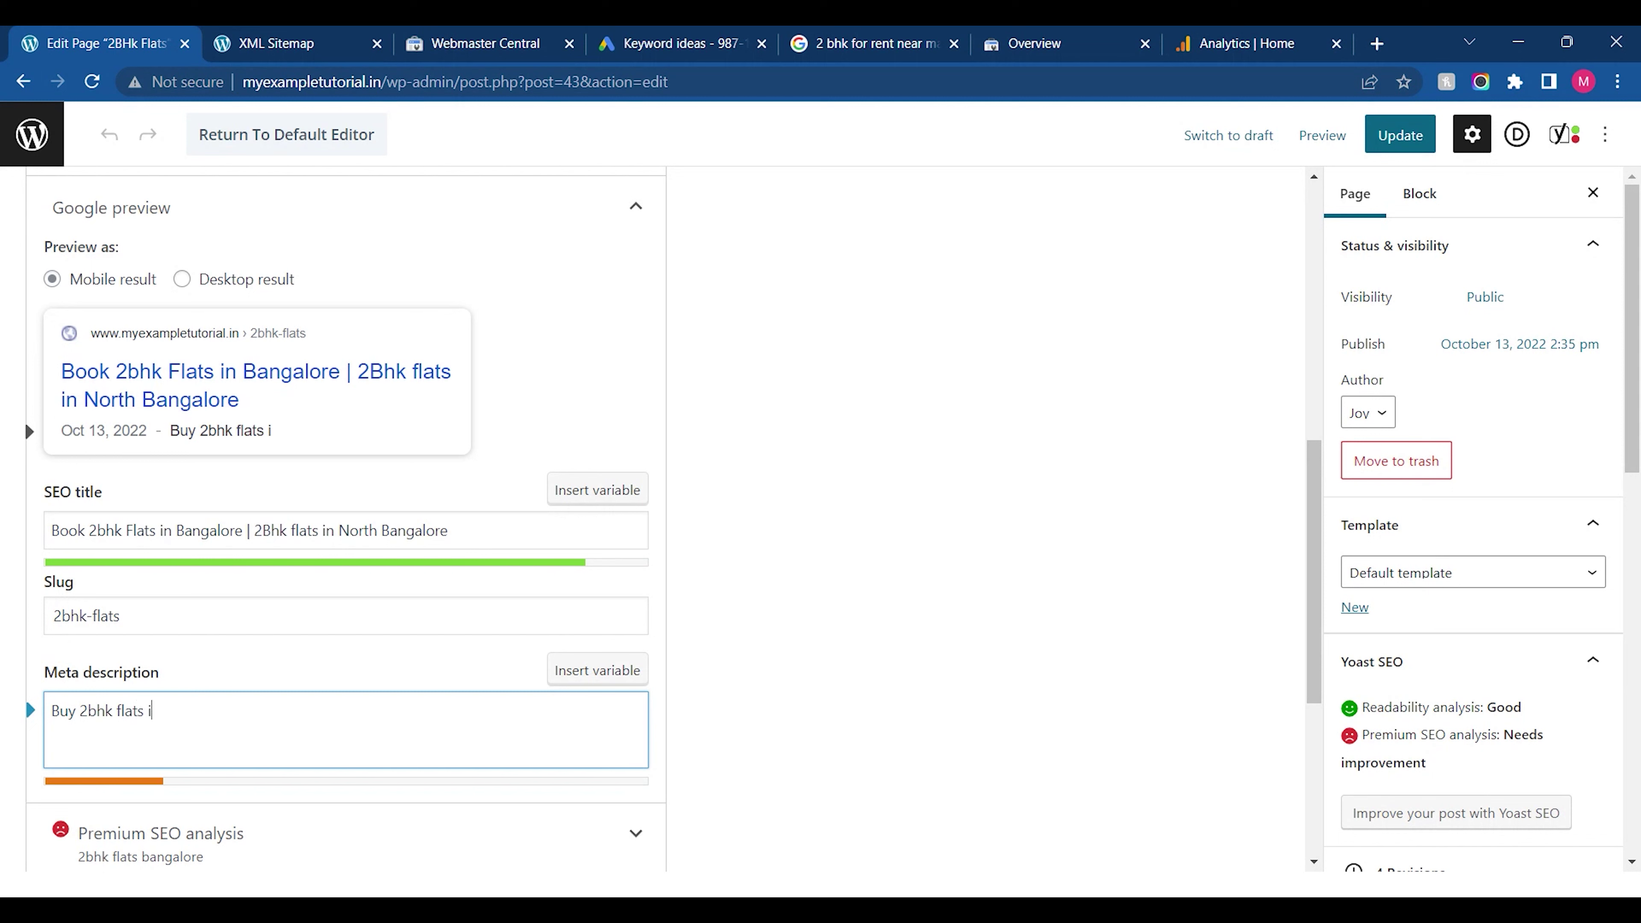
type("n bangalore nea")
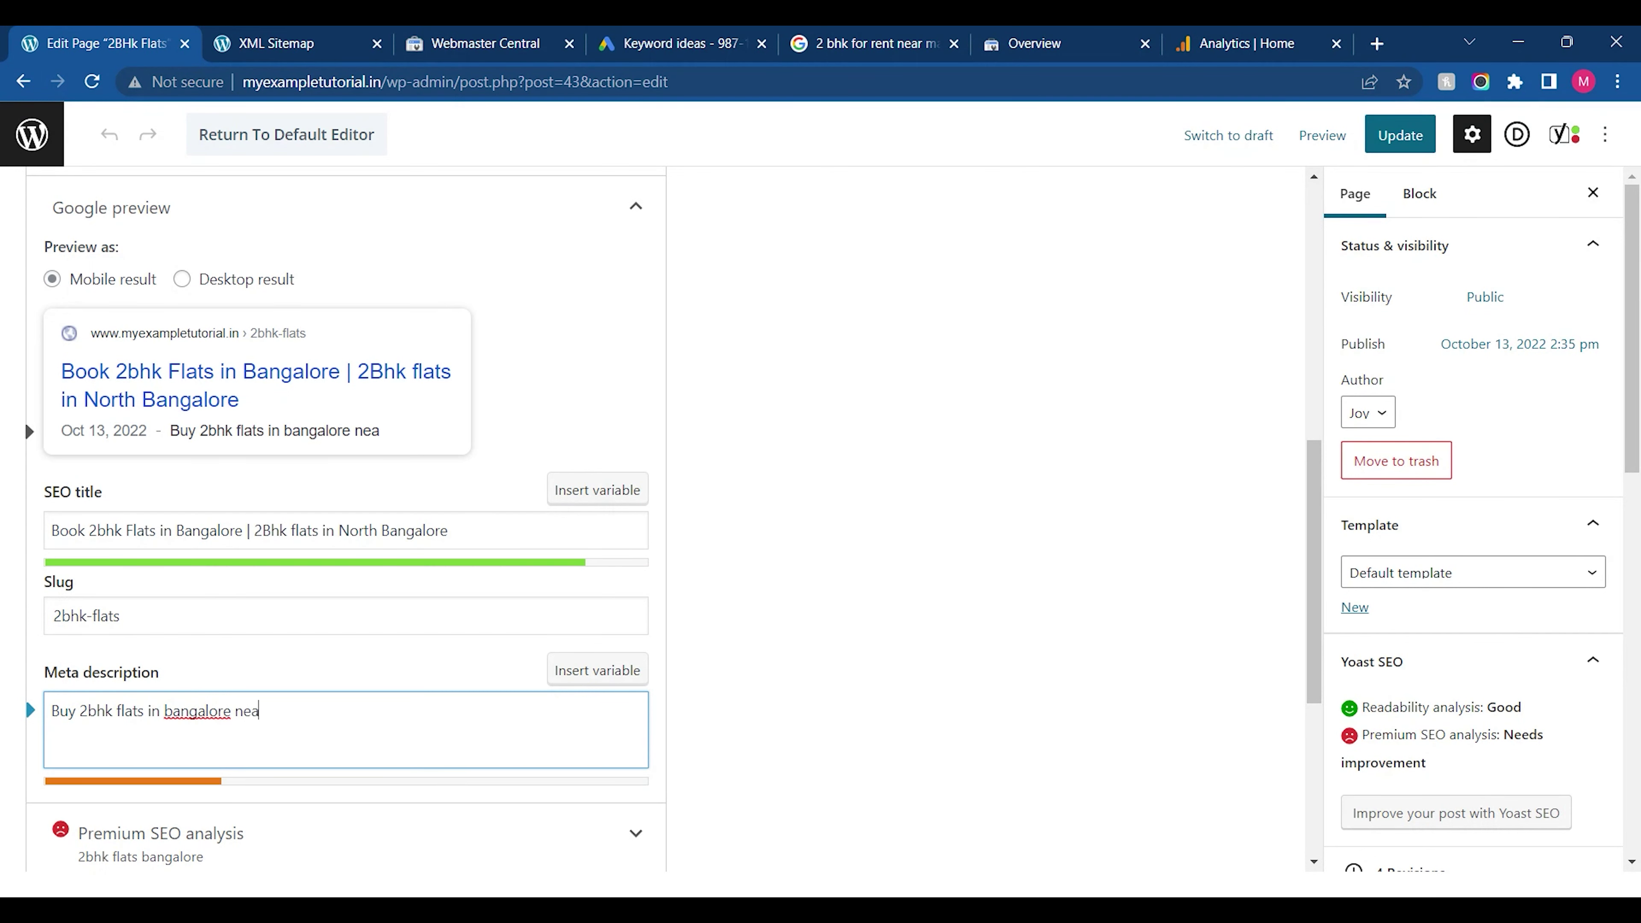
type("r by manyta and ghe")
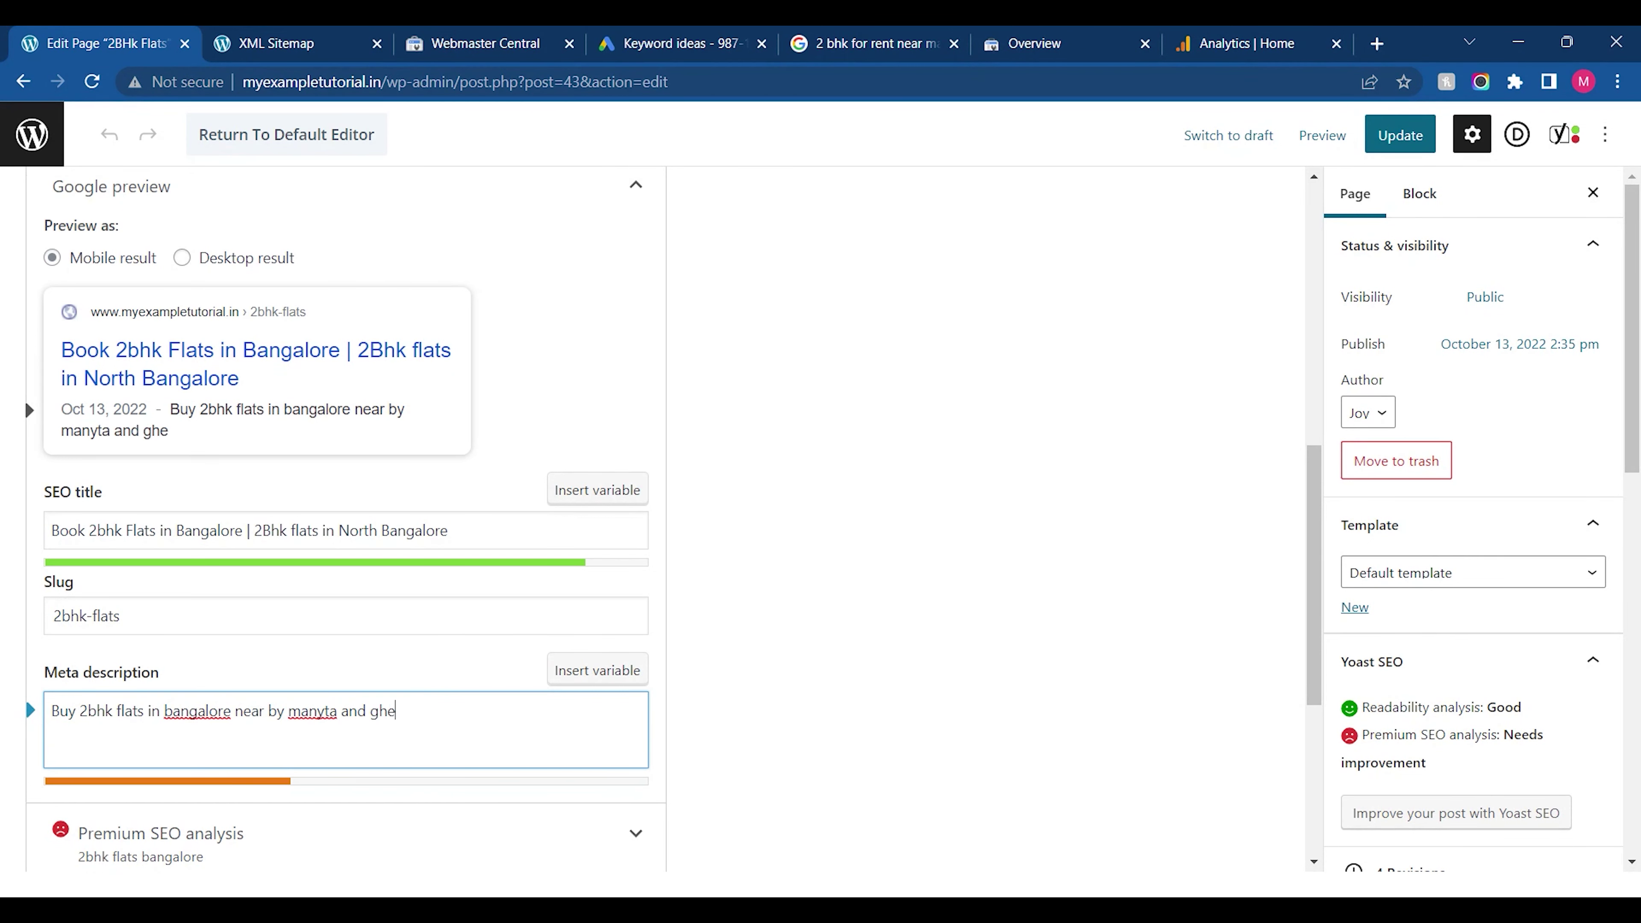
key("BackSpace")
key("BackSpace")
key("BackSpace")
type("hebbakl")
key("BackSpace")
key("BackSpace")
type("l. Get sw")
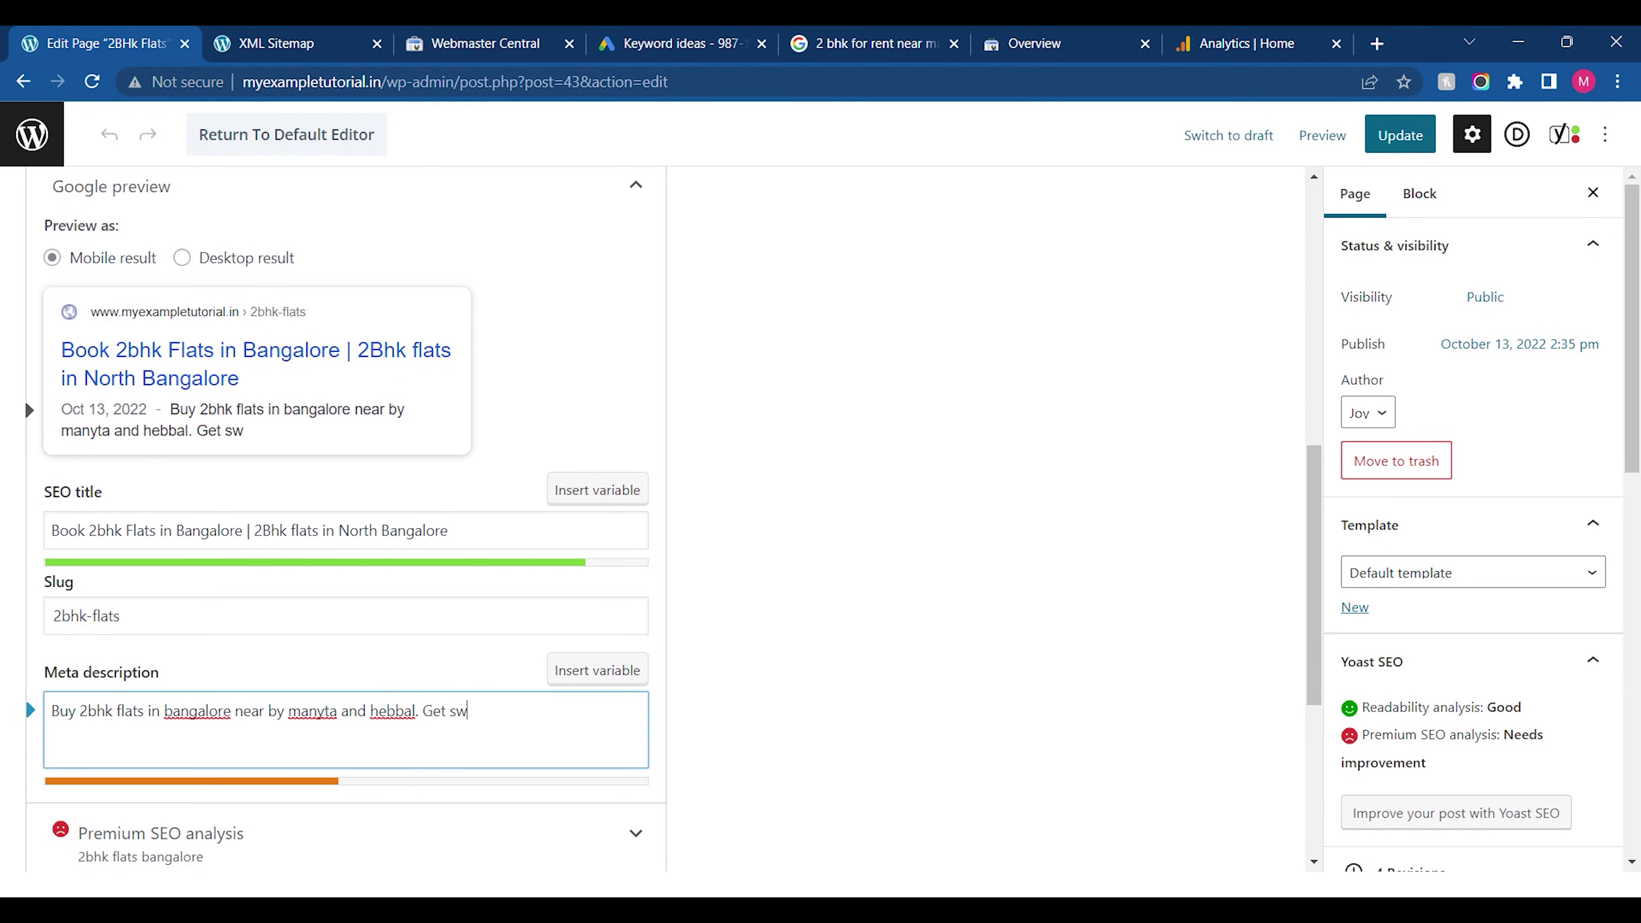
Complete the meta description with "Get swiming poll, Mall, Hospital and a big club house. Our Price start from 60Lkh."
type("iming poll, Mall, Hospita")
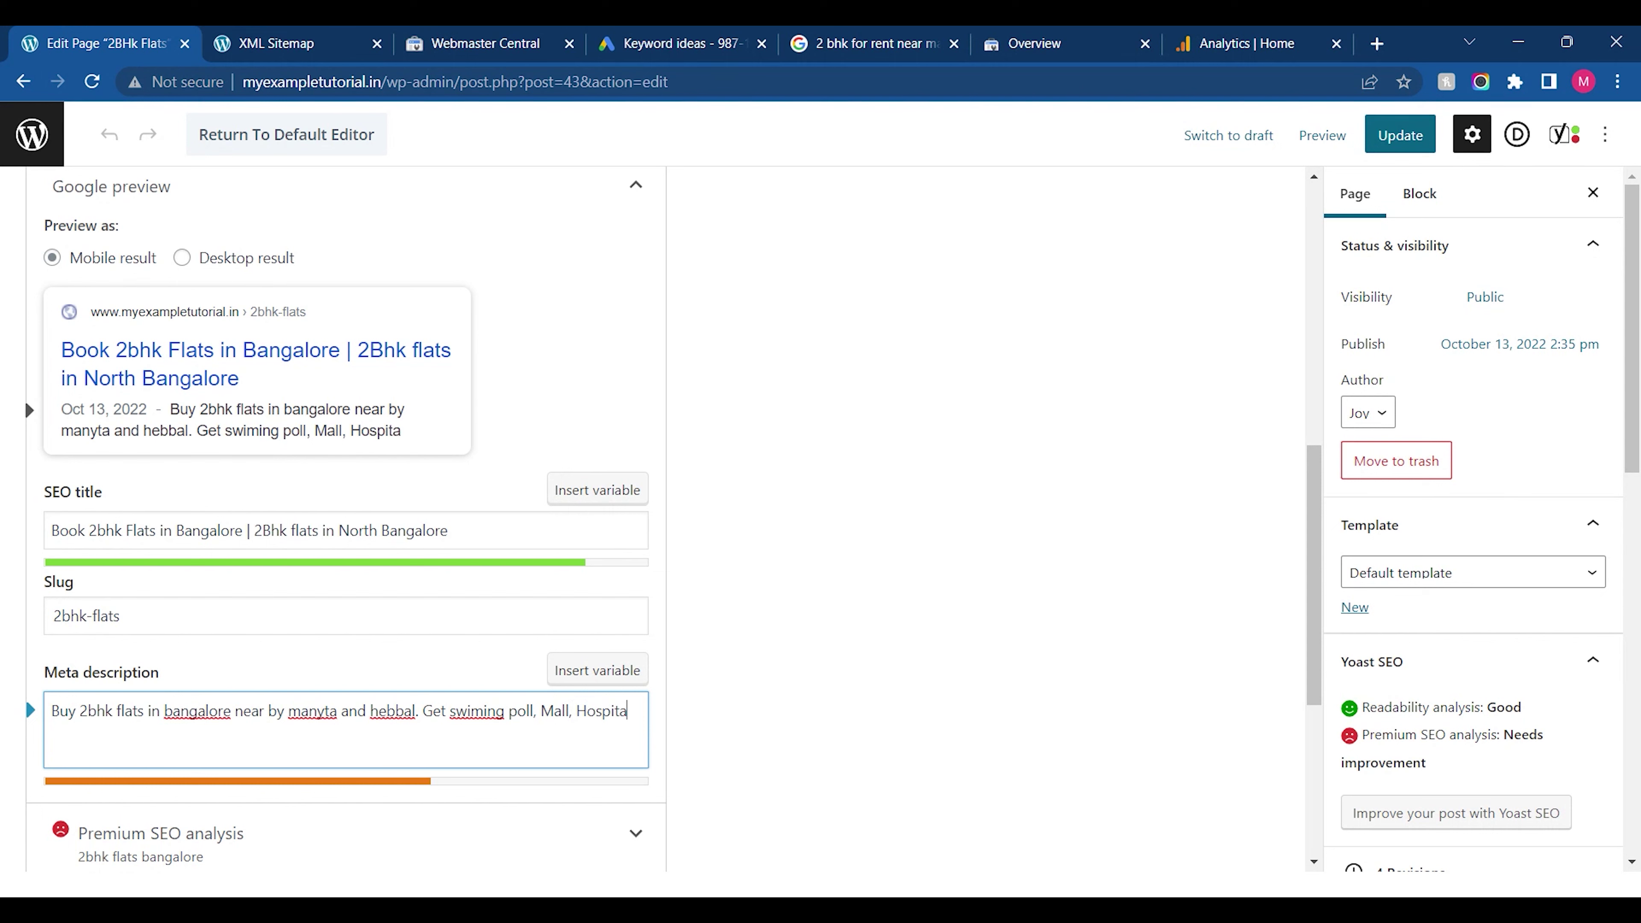
type("l and a b")
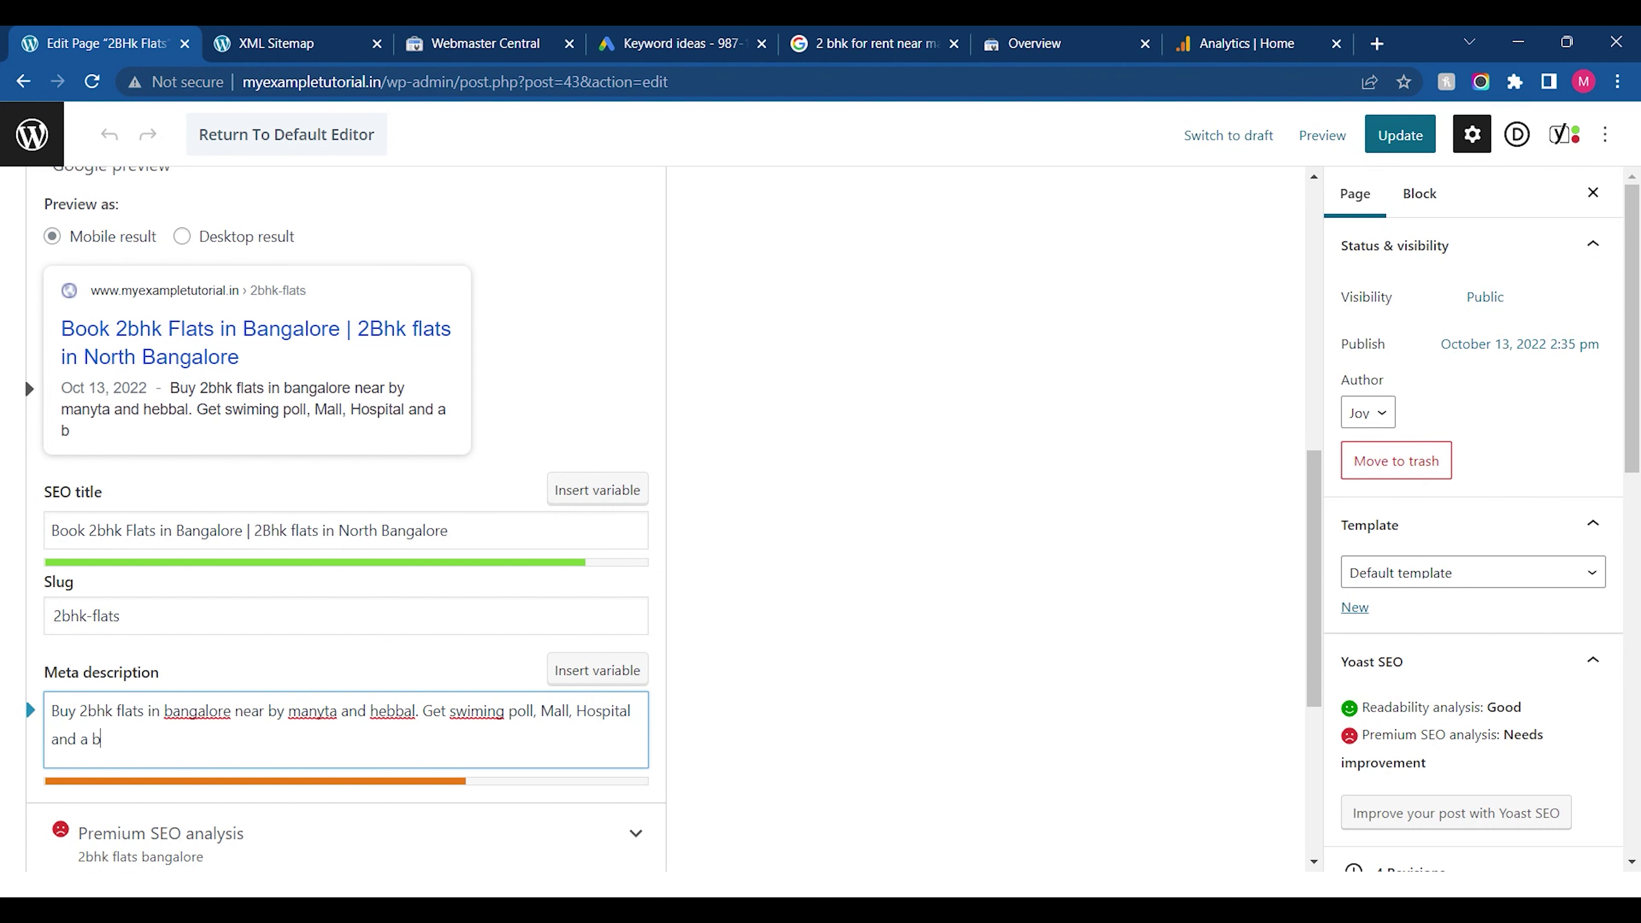
type("ig club bhouse. Our Privce")
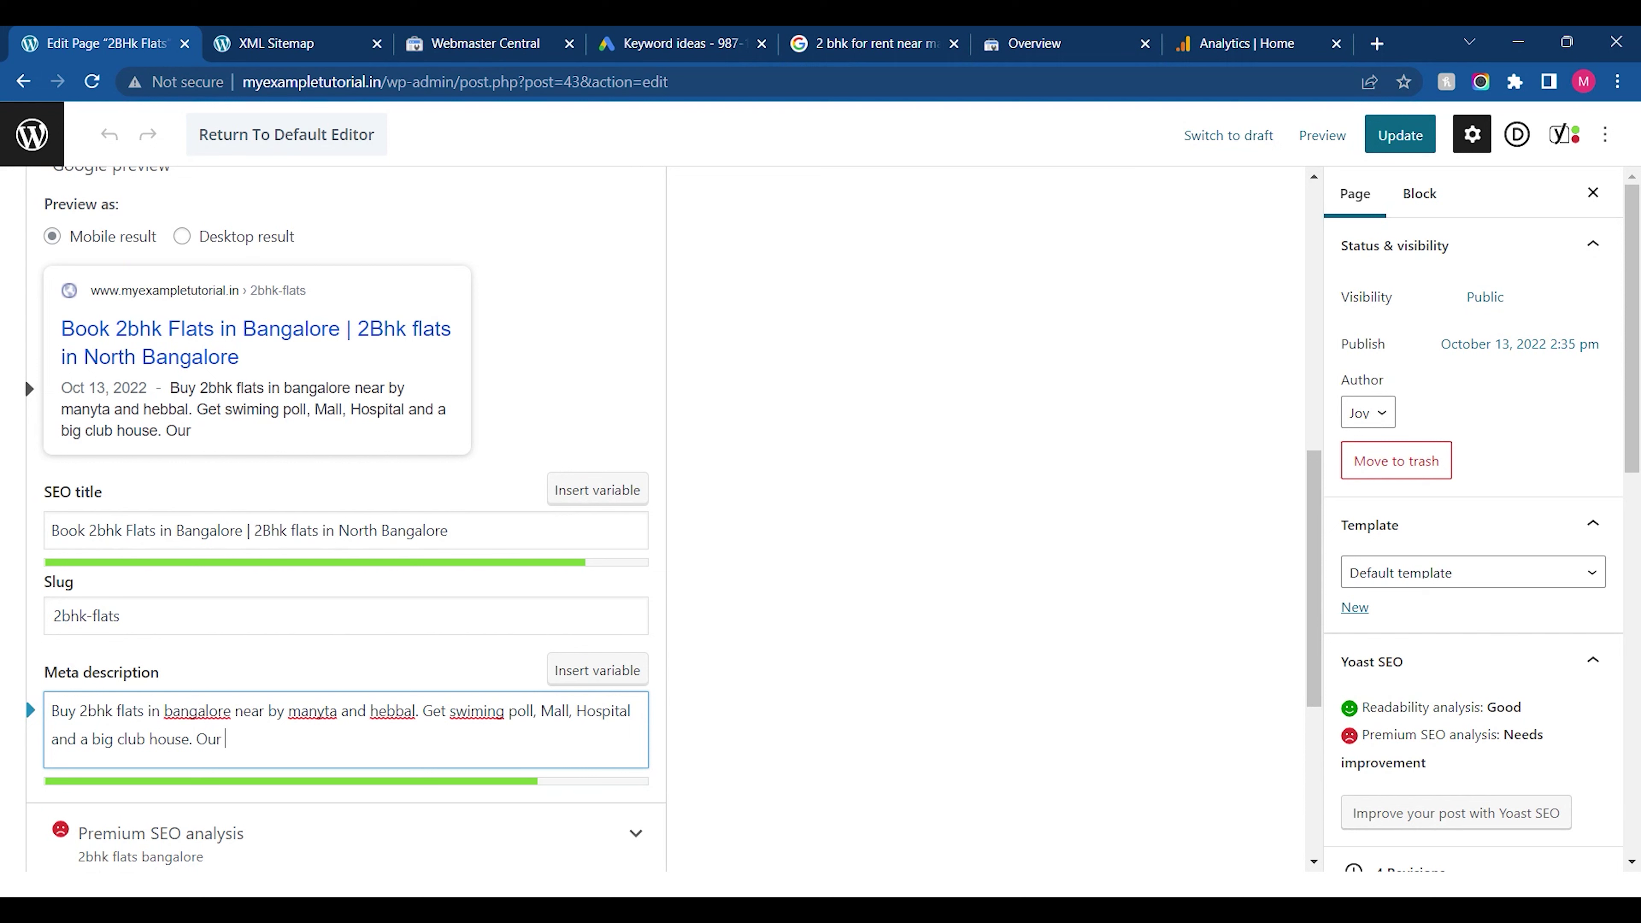
key("BackSpace")
key("BackSpace")
key("BackSpace")
key("BackSpace")
type("ice start fro")
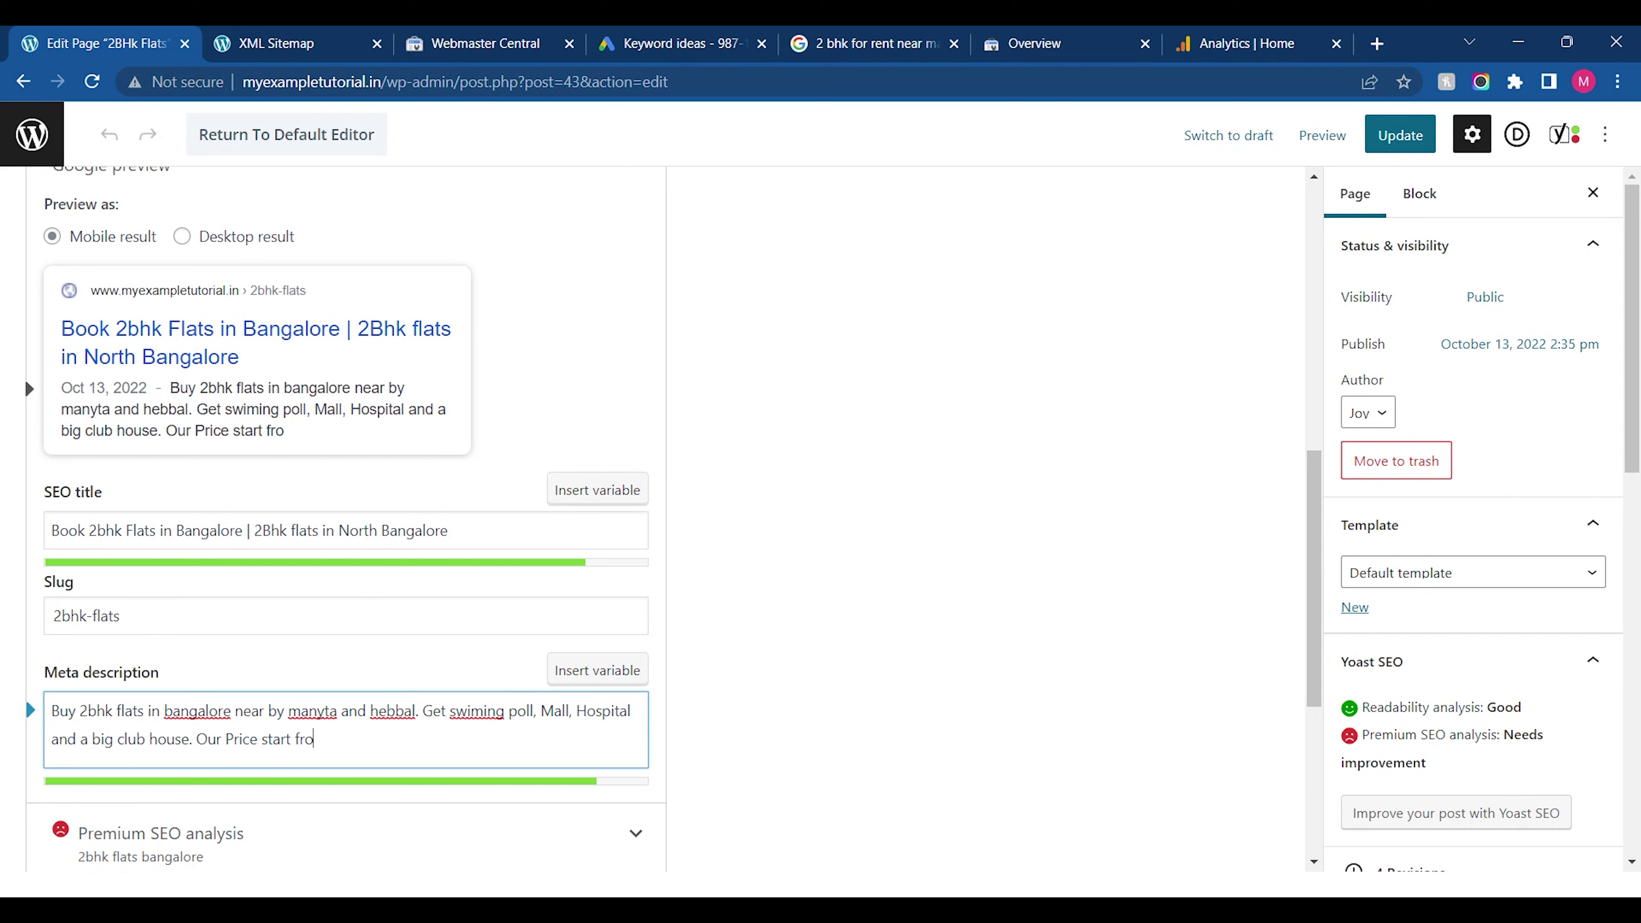
type("m +")
type("6")
key("BackSpace")
key("BackSpace")
type("60Lkh.")
Expand the Premium SEO analysis for the page and enter "2bhk" as the keyphrase synonym
left_click_drag(1309, 500, 1311, 682)
left_click(614, 630)
left_click(194, 718)
type("flats")
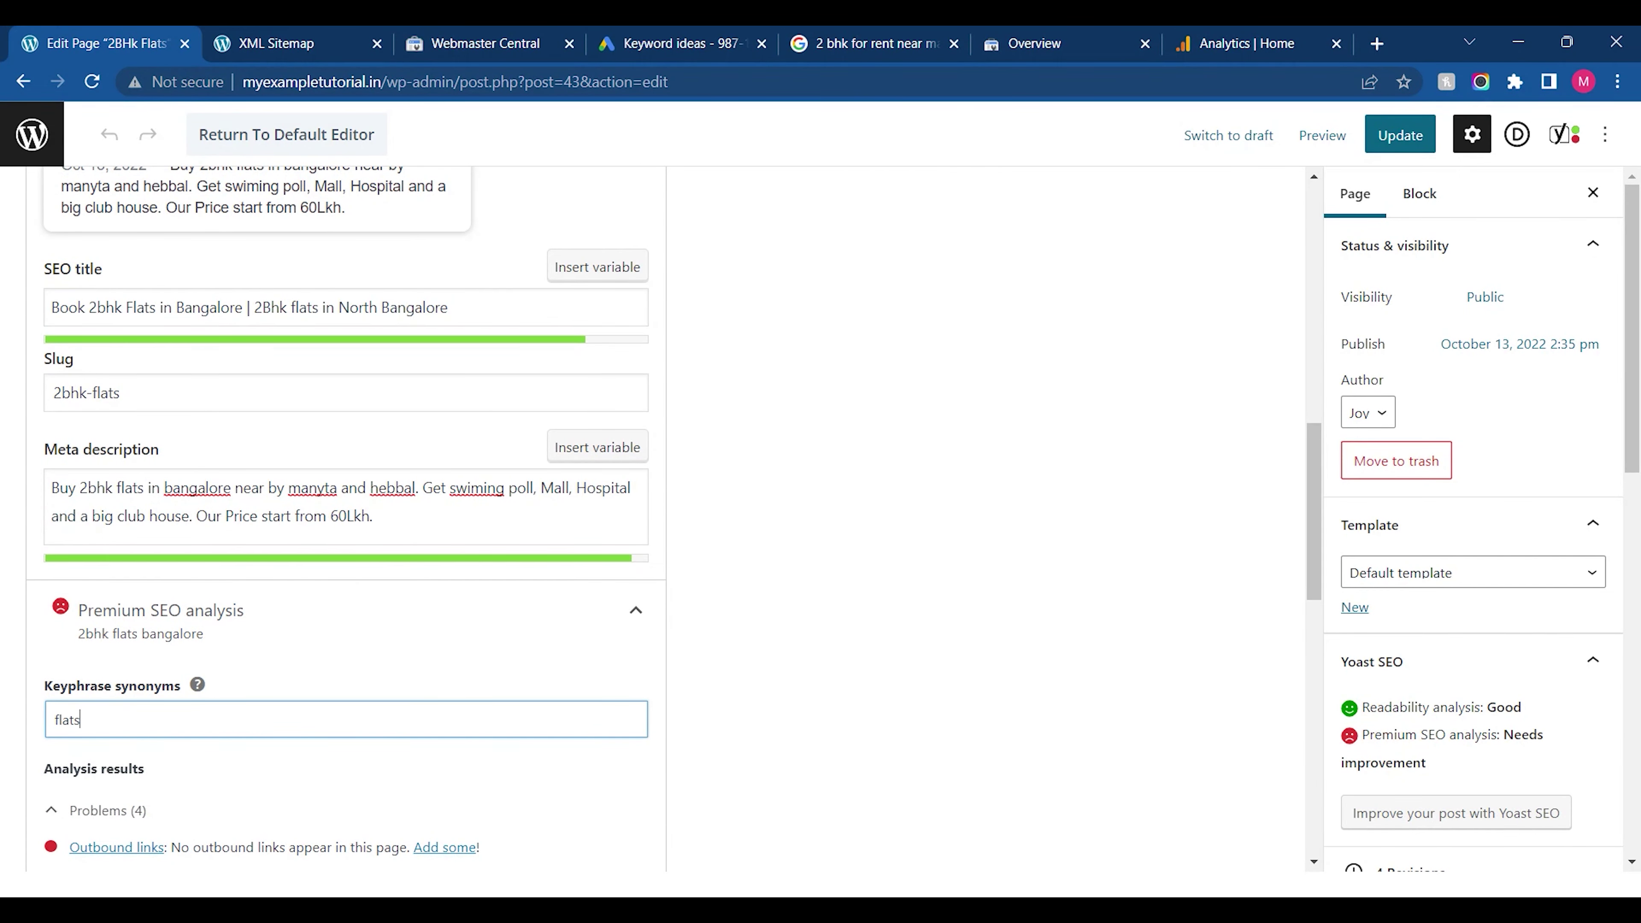
key("BackSpace")
key("BackSpace")
key("BackSpace")
key("BackSpace")
type("2bhk")
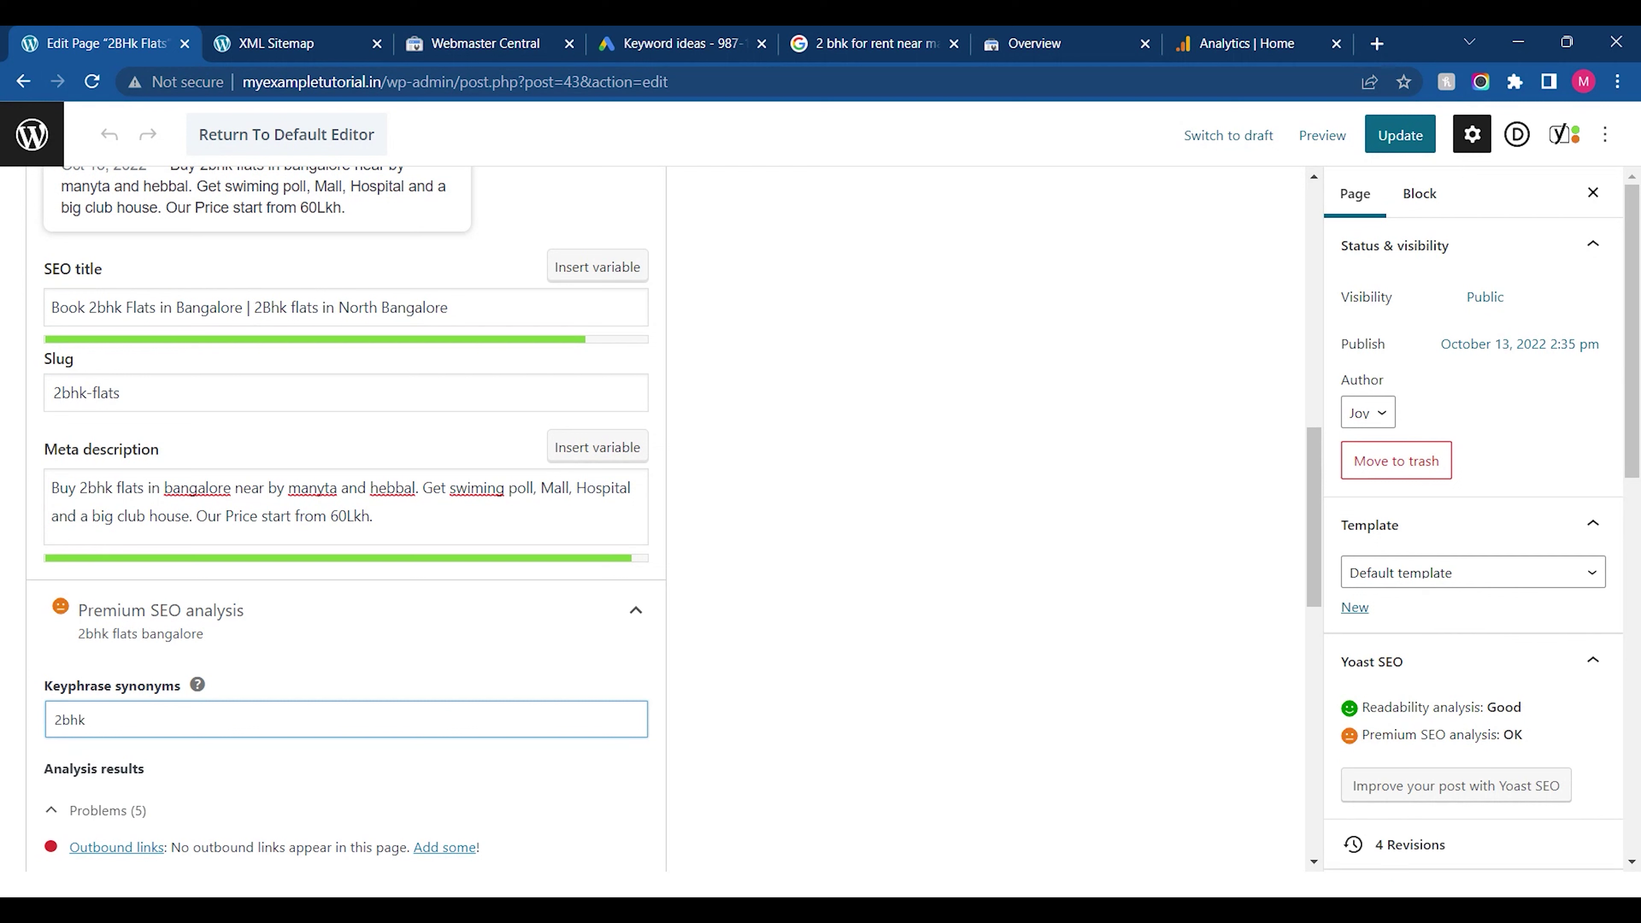
type(" fltas")
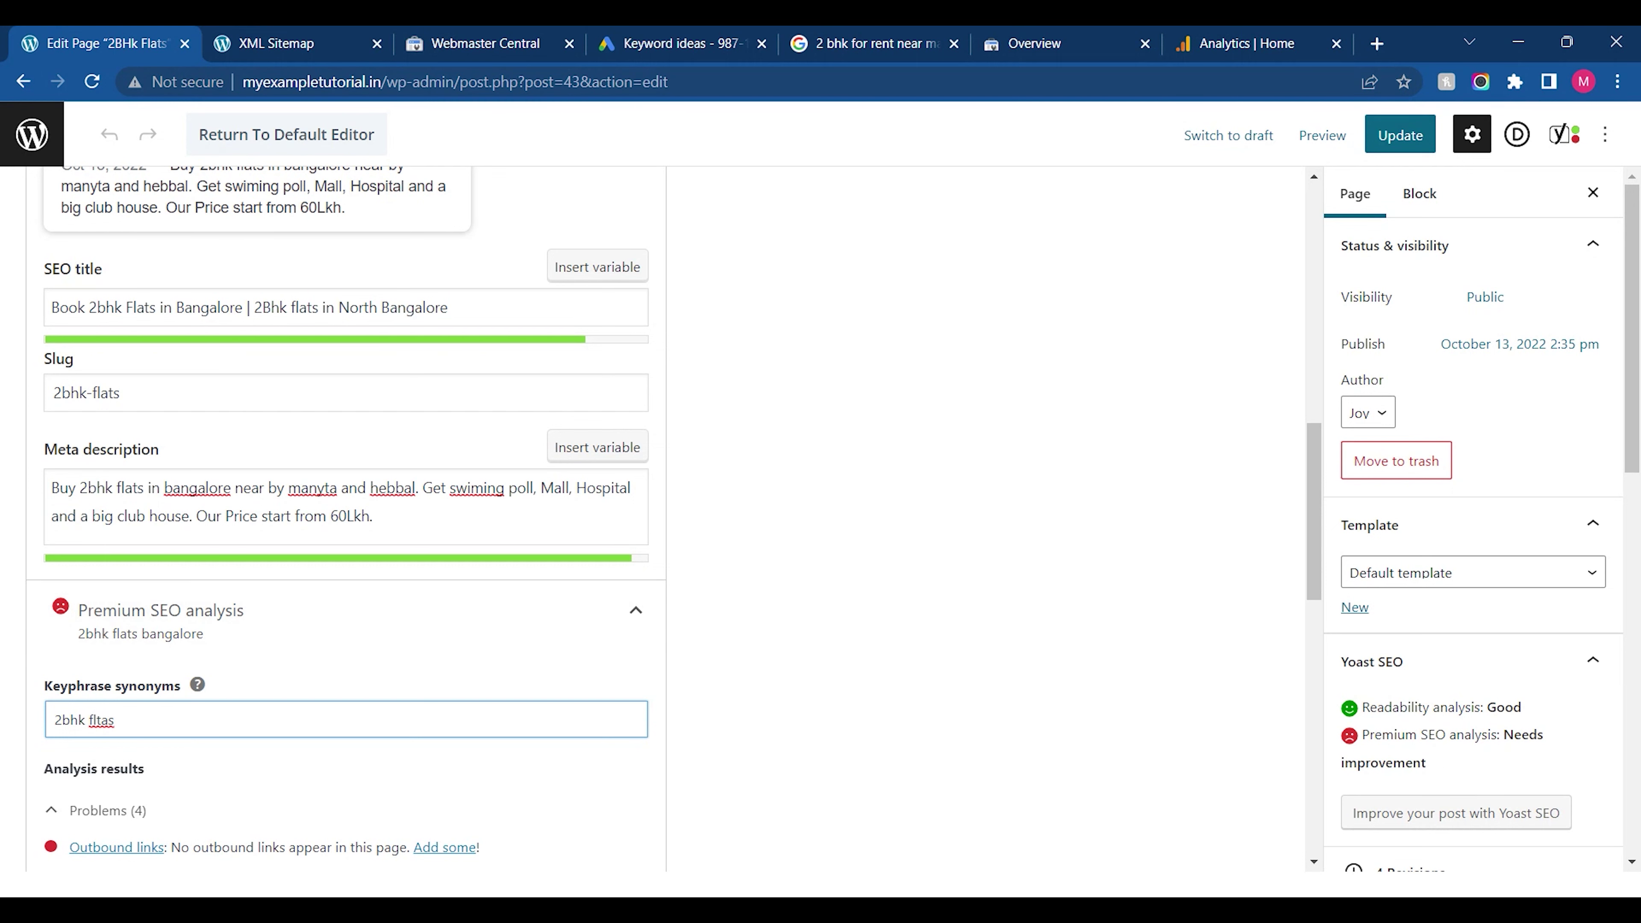
key("BackSpace")
key("BackSpace")
key("BackSpace")
type("lat")
key("BackSpace")
key("BackSpace")
key("BackSpace")
key("BackSpace")
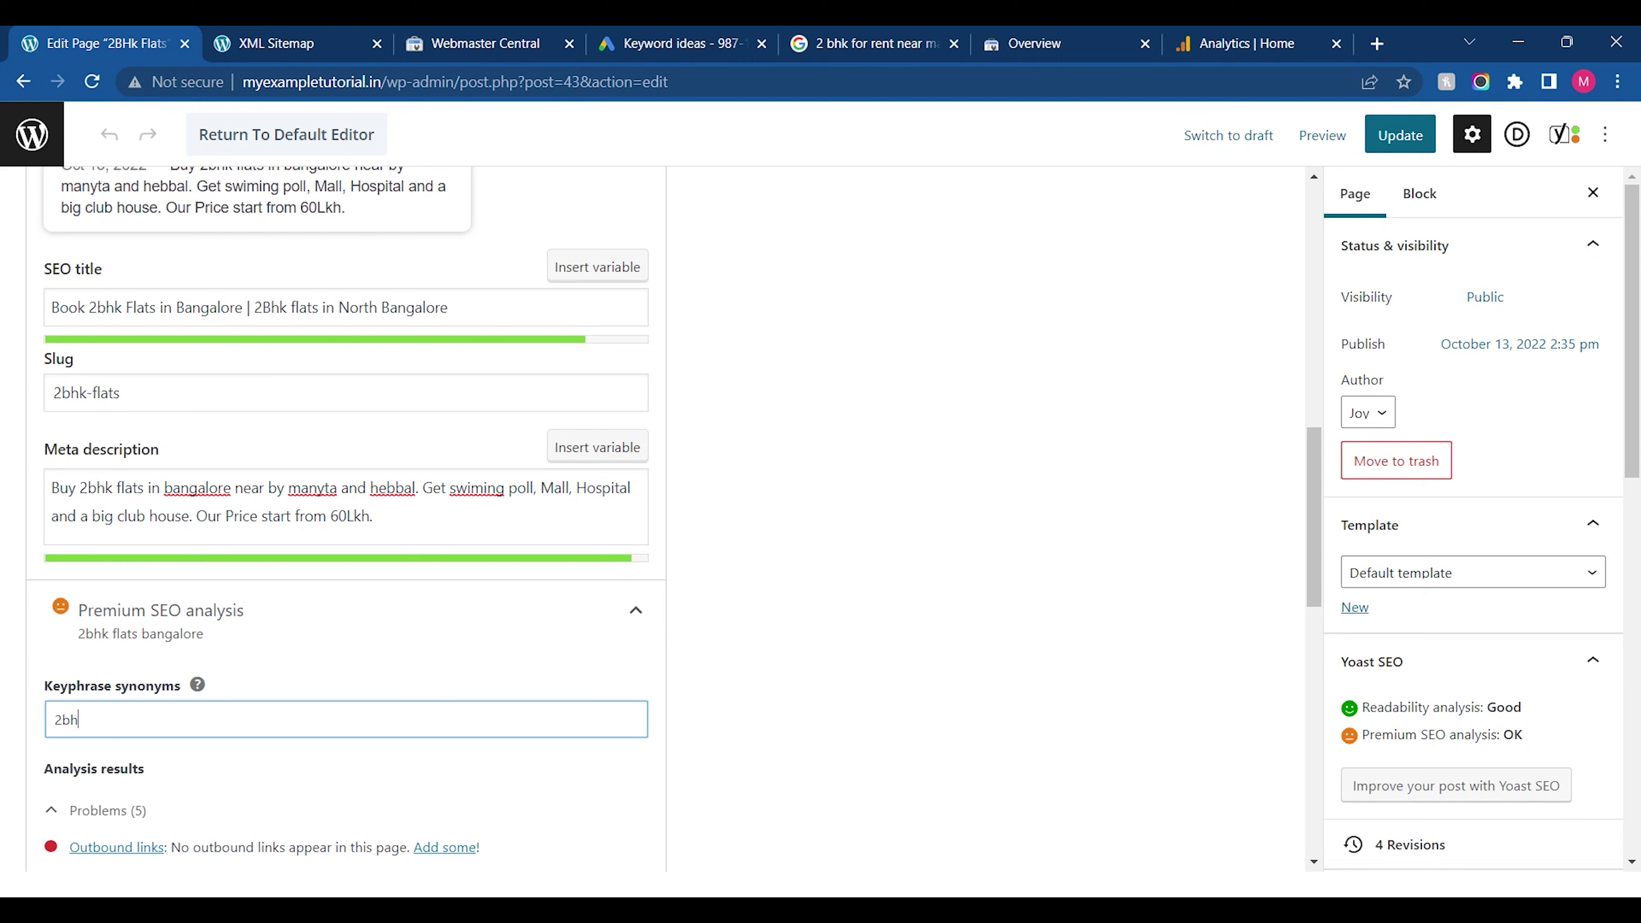
type("k")
Collapse the Premium SEO analysis and add the related keyphrase "2 bhk in bangalore"
left_click(183, 627)
left_click(147, 691)
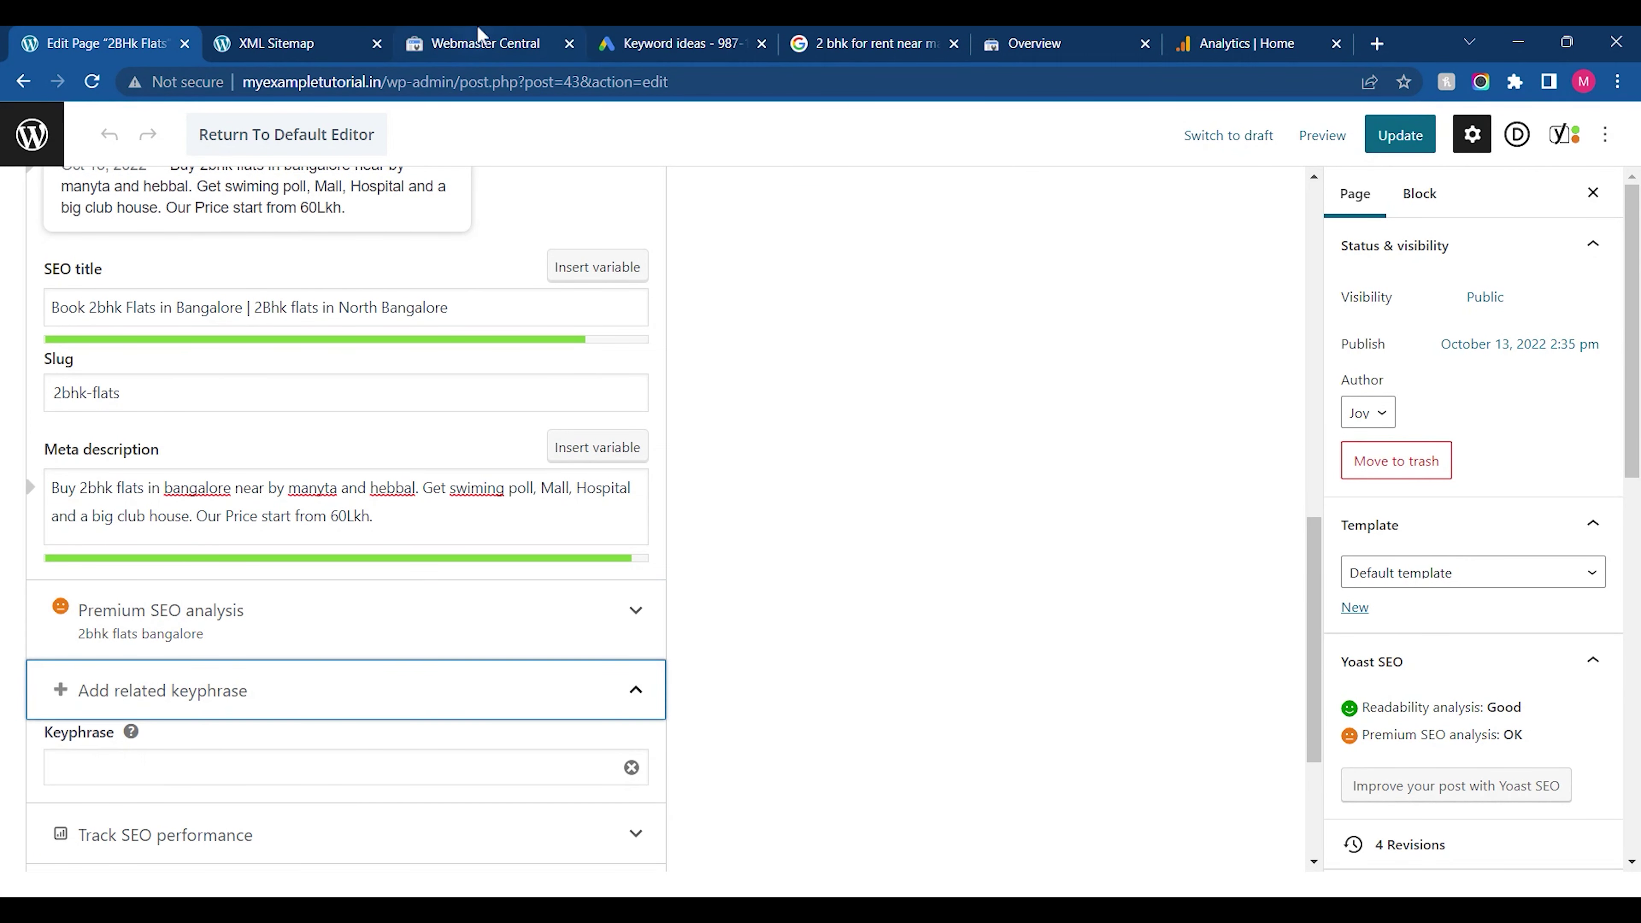
left_click(323, 767)
type("2 bhk in bangalore")
Enter "2 Bhk" as the synonym of the related keyphrase
scroll(346, 517, "down", 3)
left_click(323, 628)
type("BHK")
key("BackSpace")
key("BackSpace")
key("BackSpace")
type("2 Bhk")
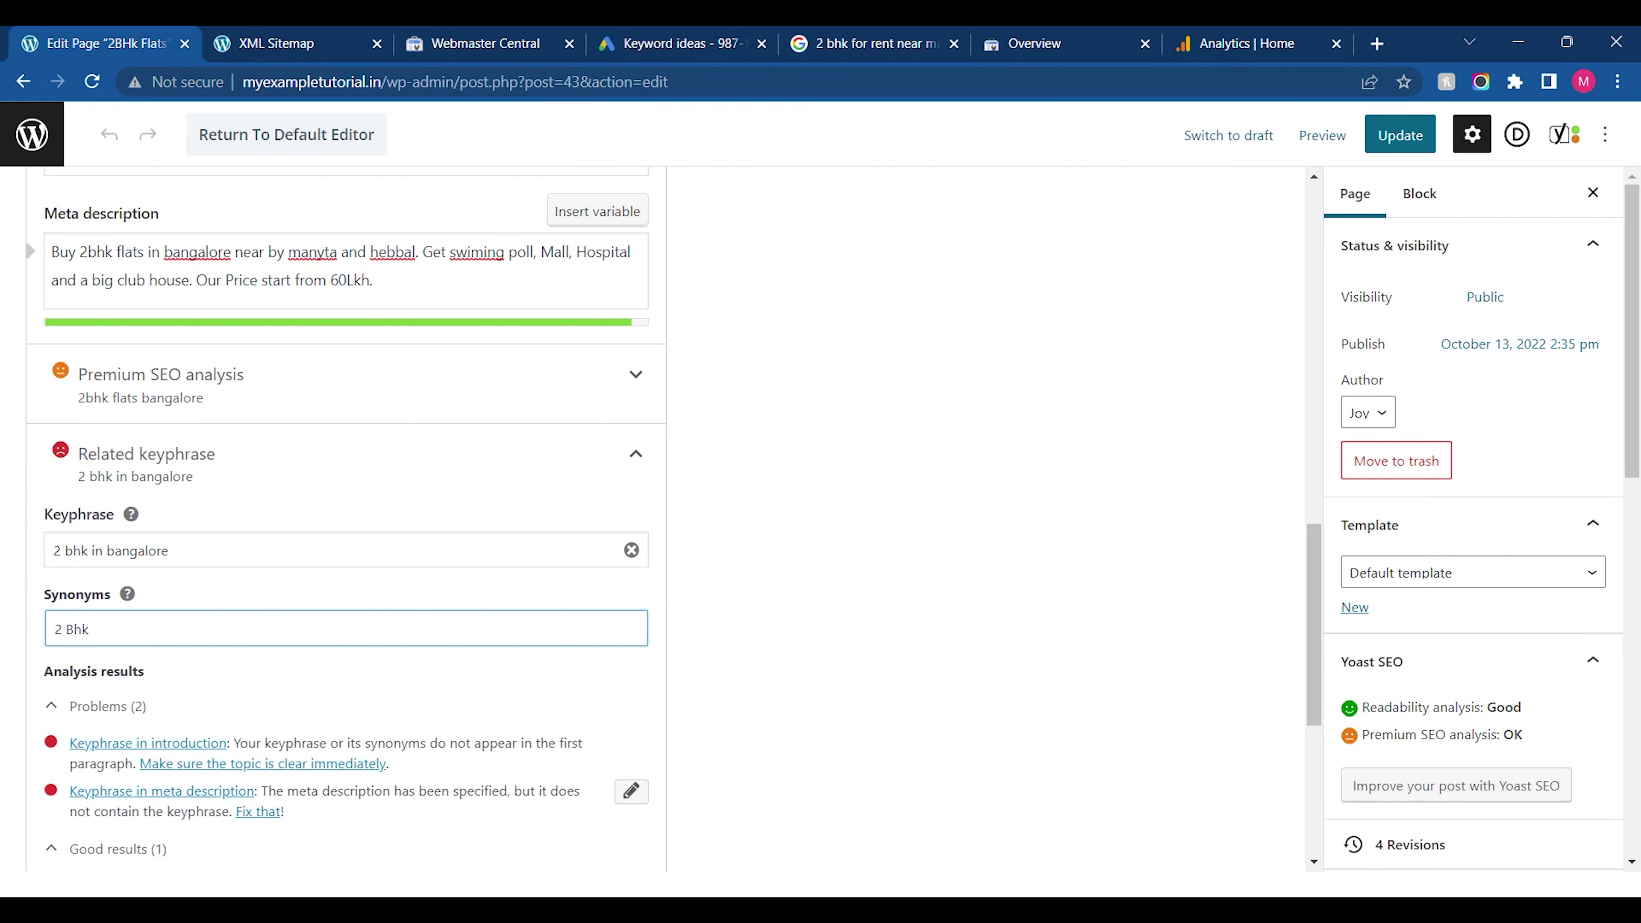
Clear the synonym of the related keyphrase "2 bhk in bangalore"
key("BackSpace")
key("BackSpace")
key("BackSpace")
key("BackSpace")
key("BackSpace")
type("2 bhk")
key("BackSpace")
key("BackSpace")
key("BackSpace")
key("BackSpace")
key("BackSpace")
Capitalise "Bangalore" in the meta description and update the page
double_click(197, 251)
type("Bangalore")
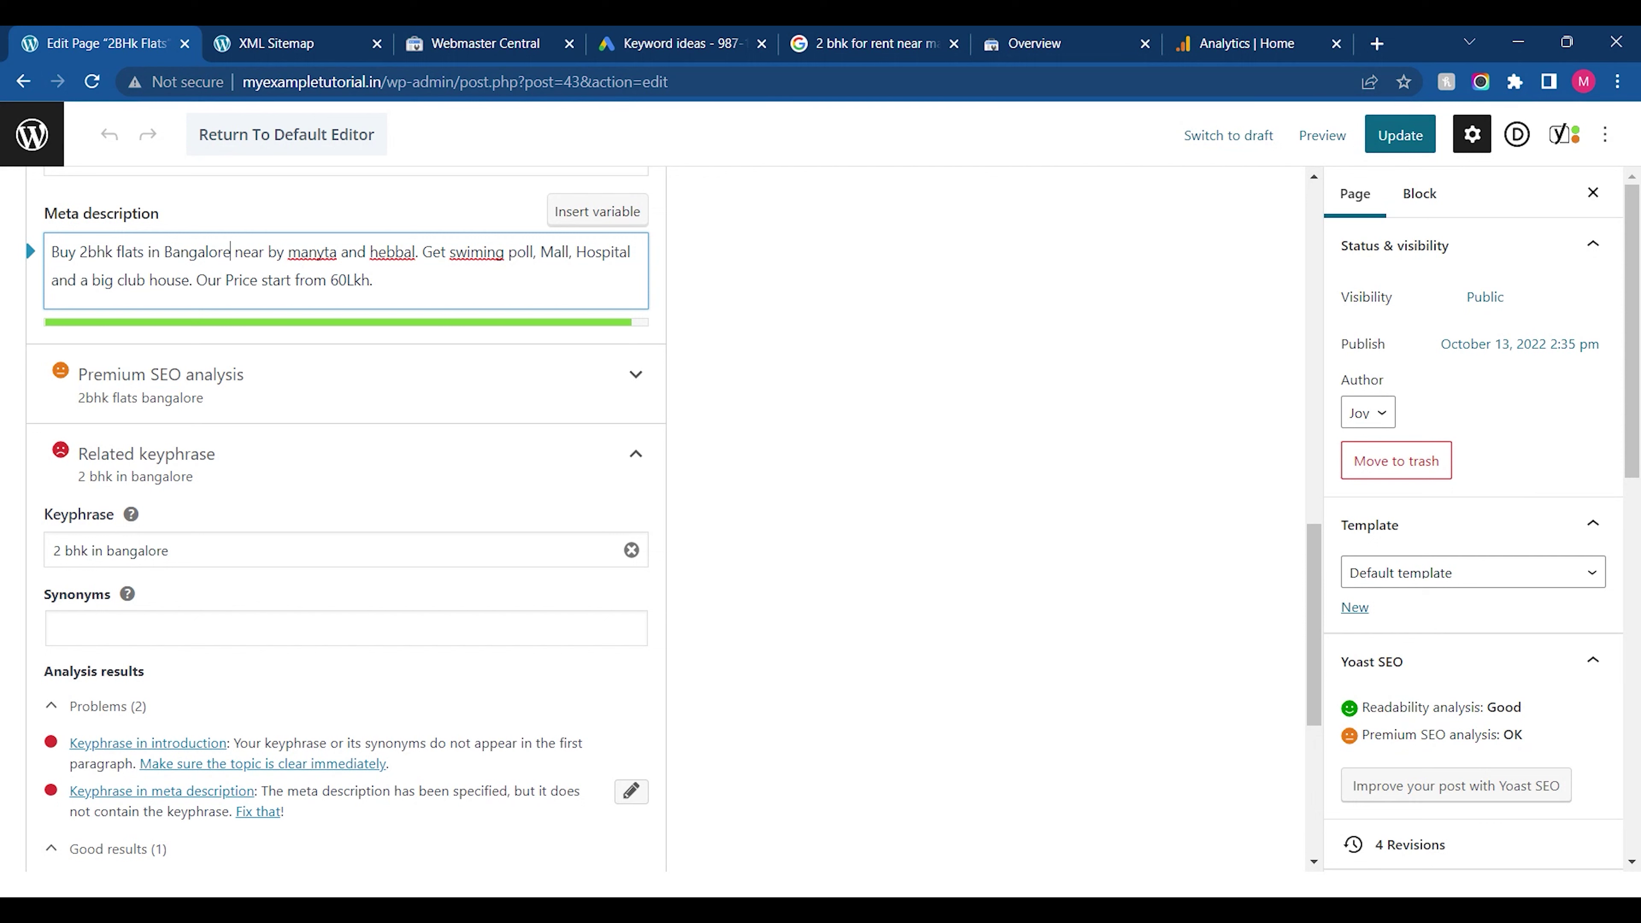
left_click(1398, 135)
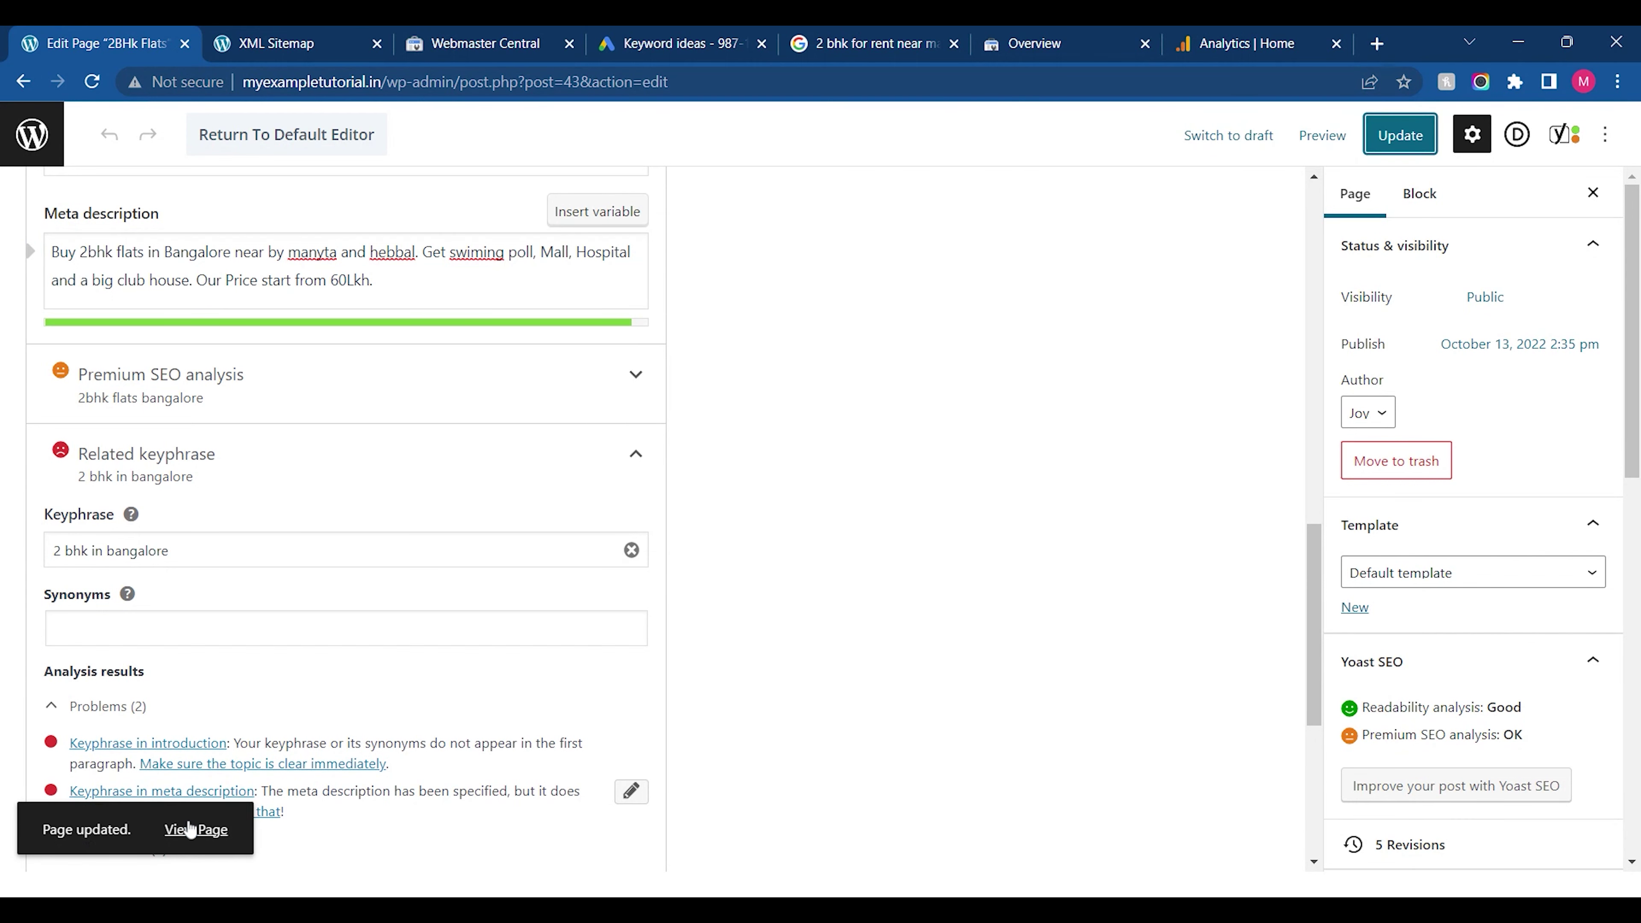
Open the published 2BHK flats page in a new browser tab and look through its property listings
middle_click(189, 829)
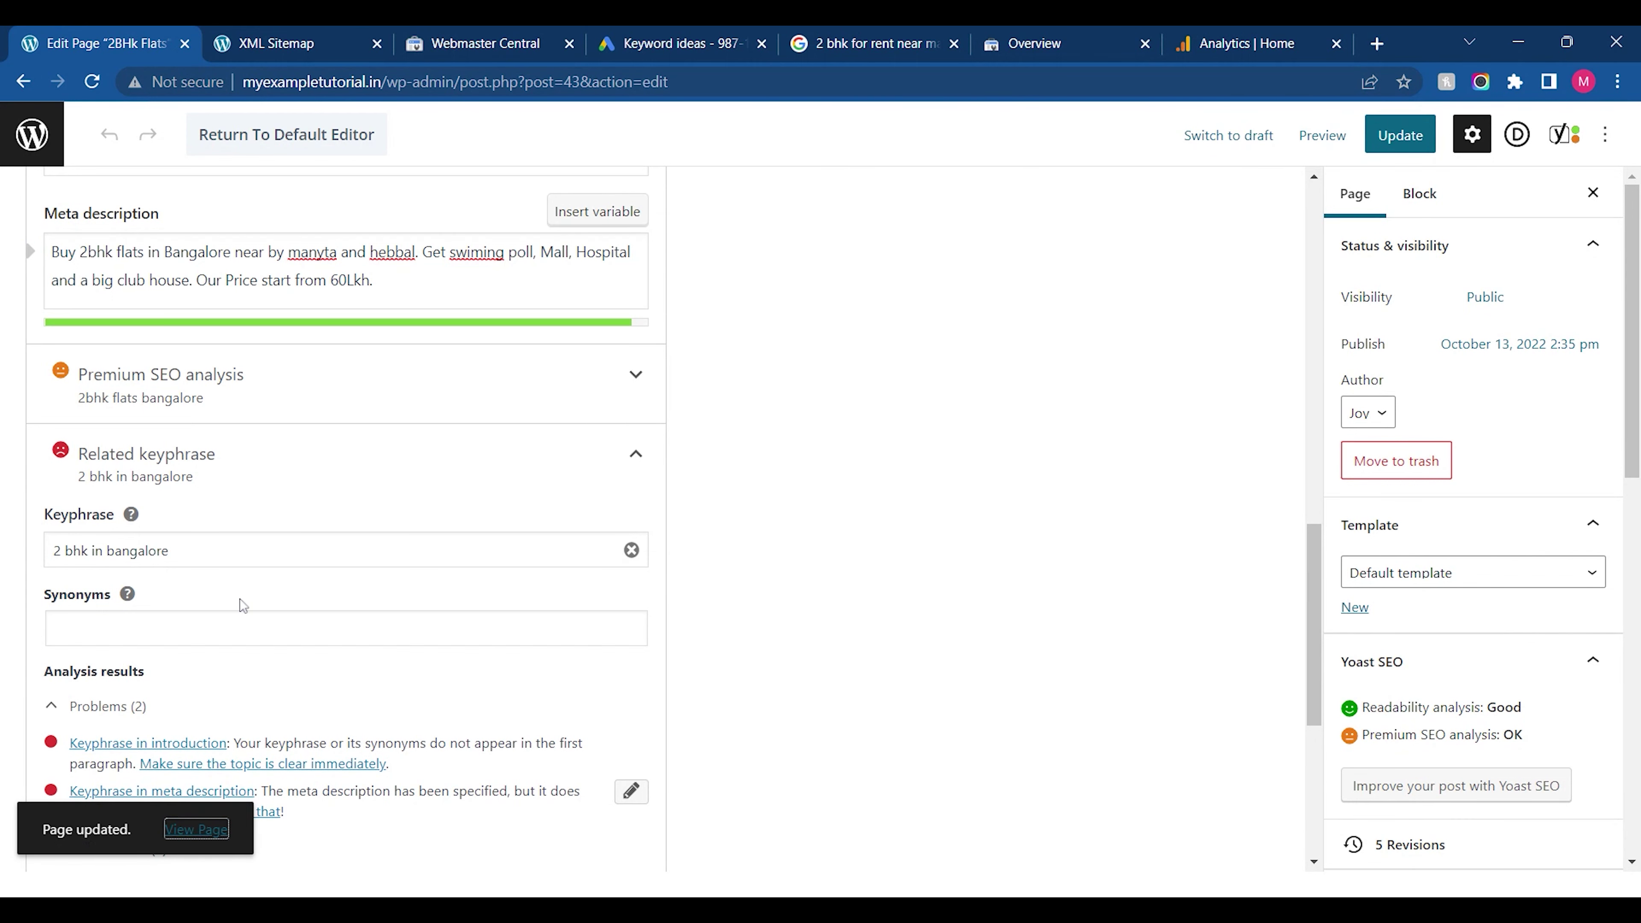
left_click(285, 35)
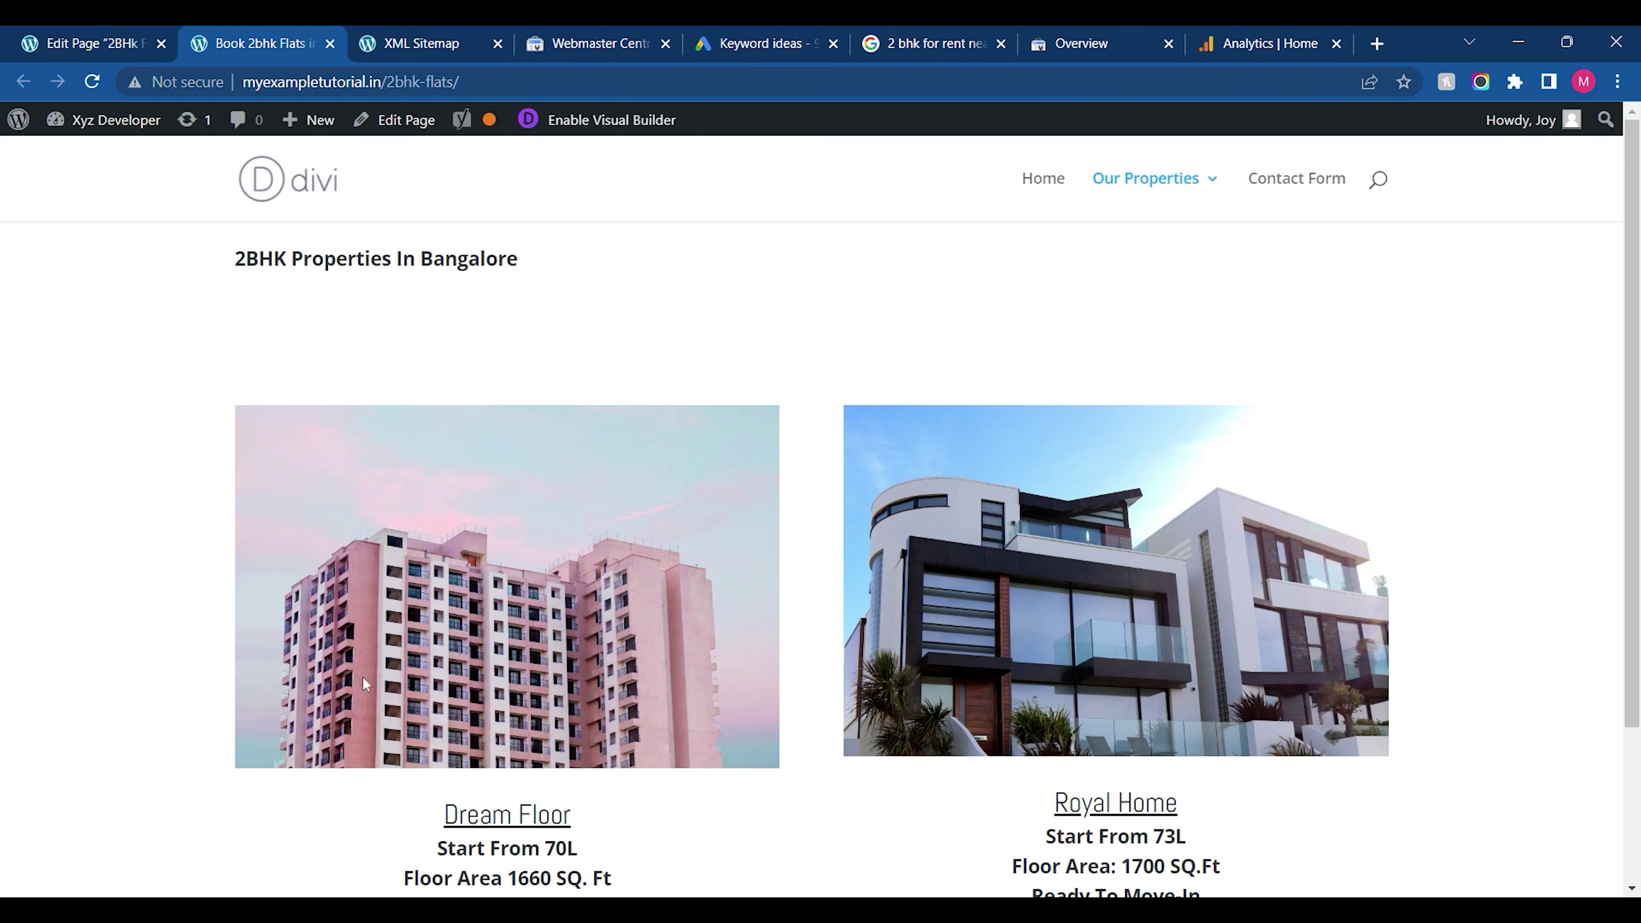
scroll(820, 517, "down", 5)
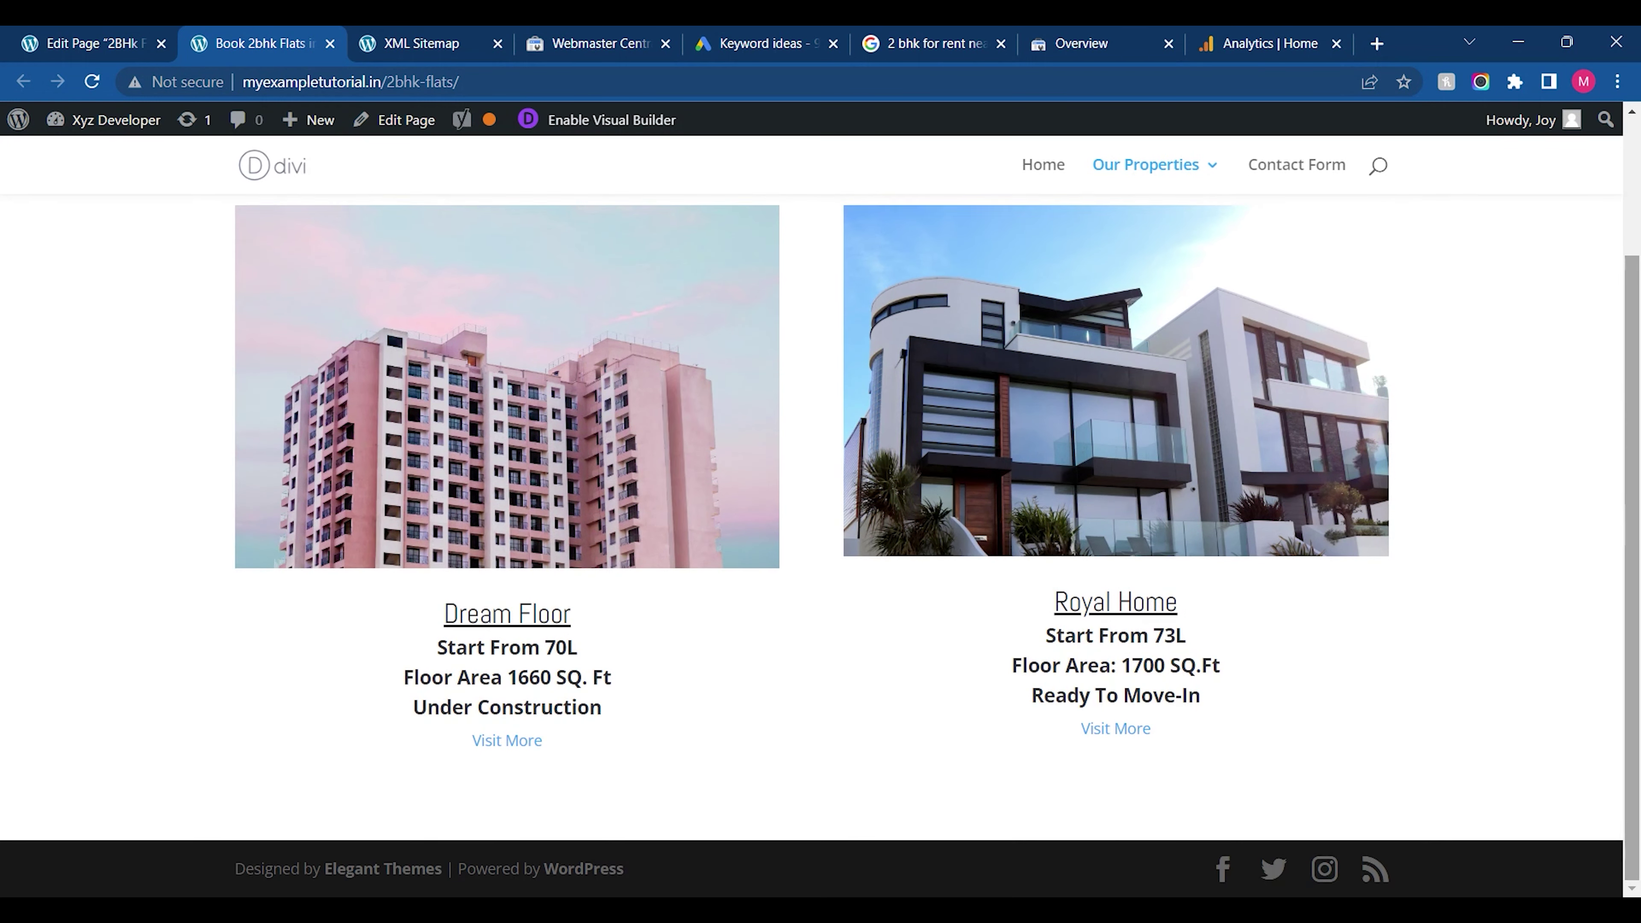
scroll(820, 517, "up", 5)
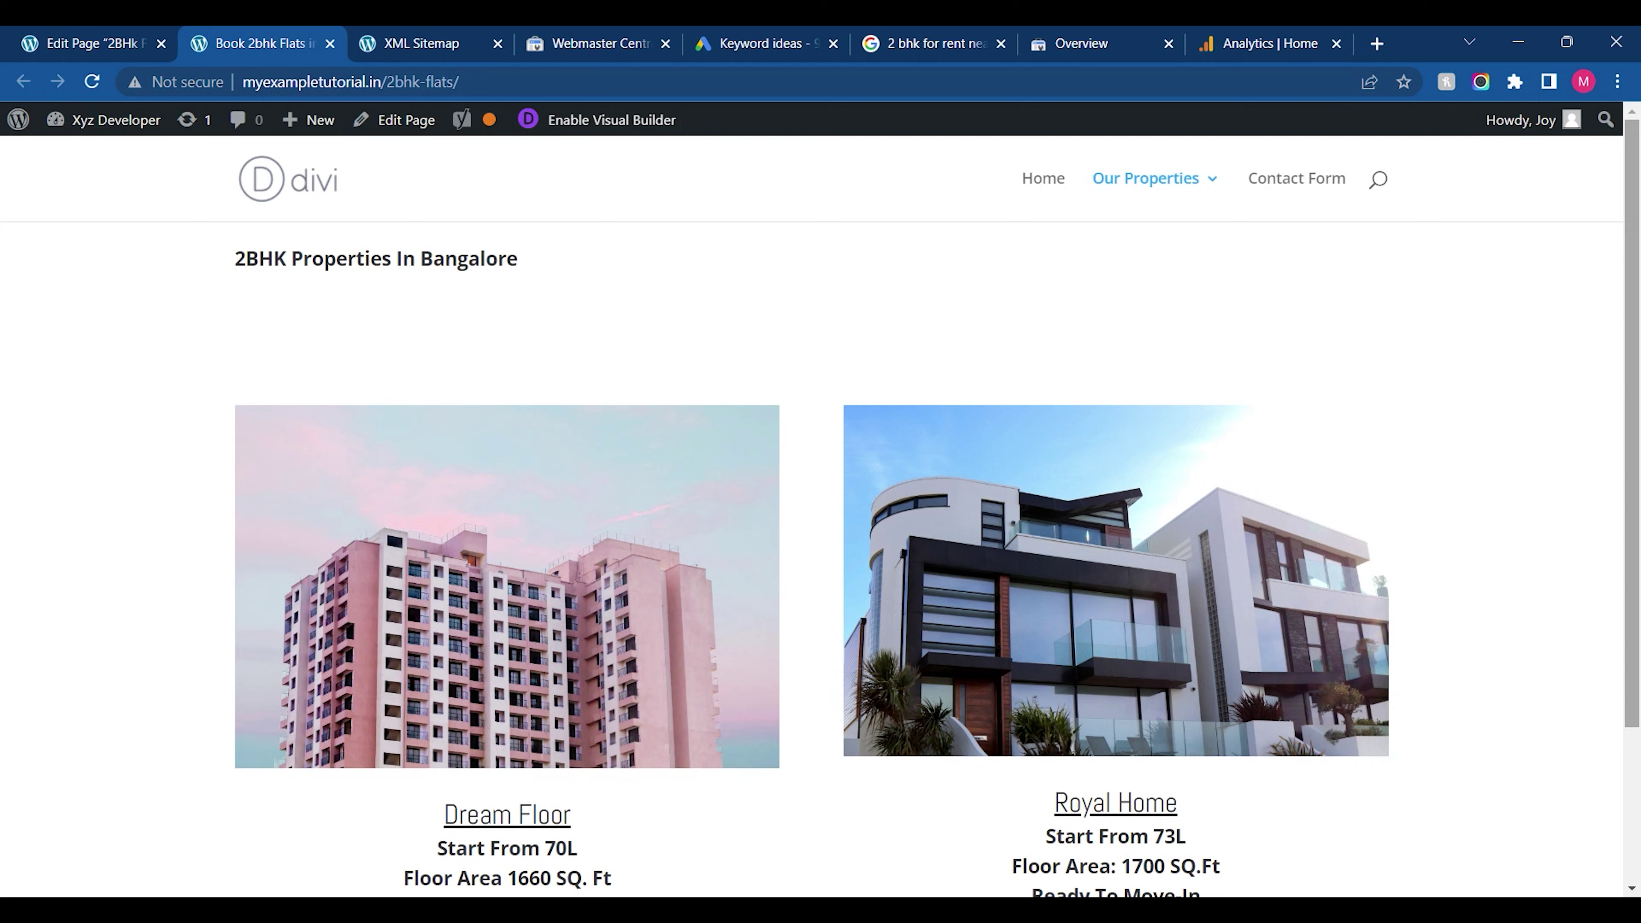
Update the 2BHk Flats page once more in the editor and check its published version
left_click(90, 43)
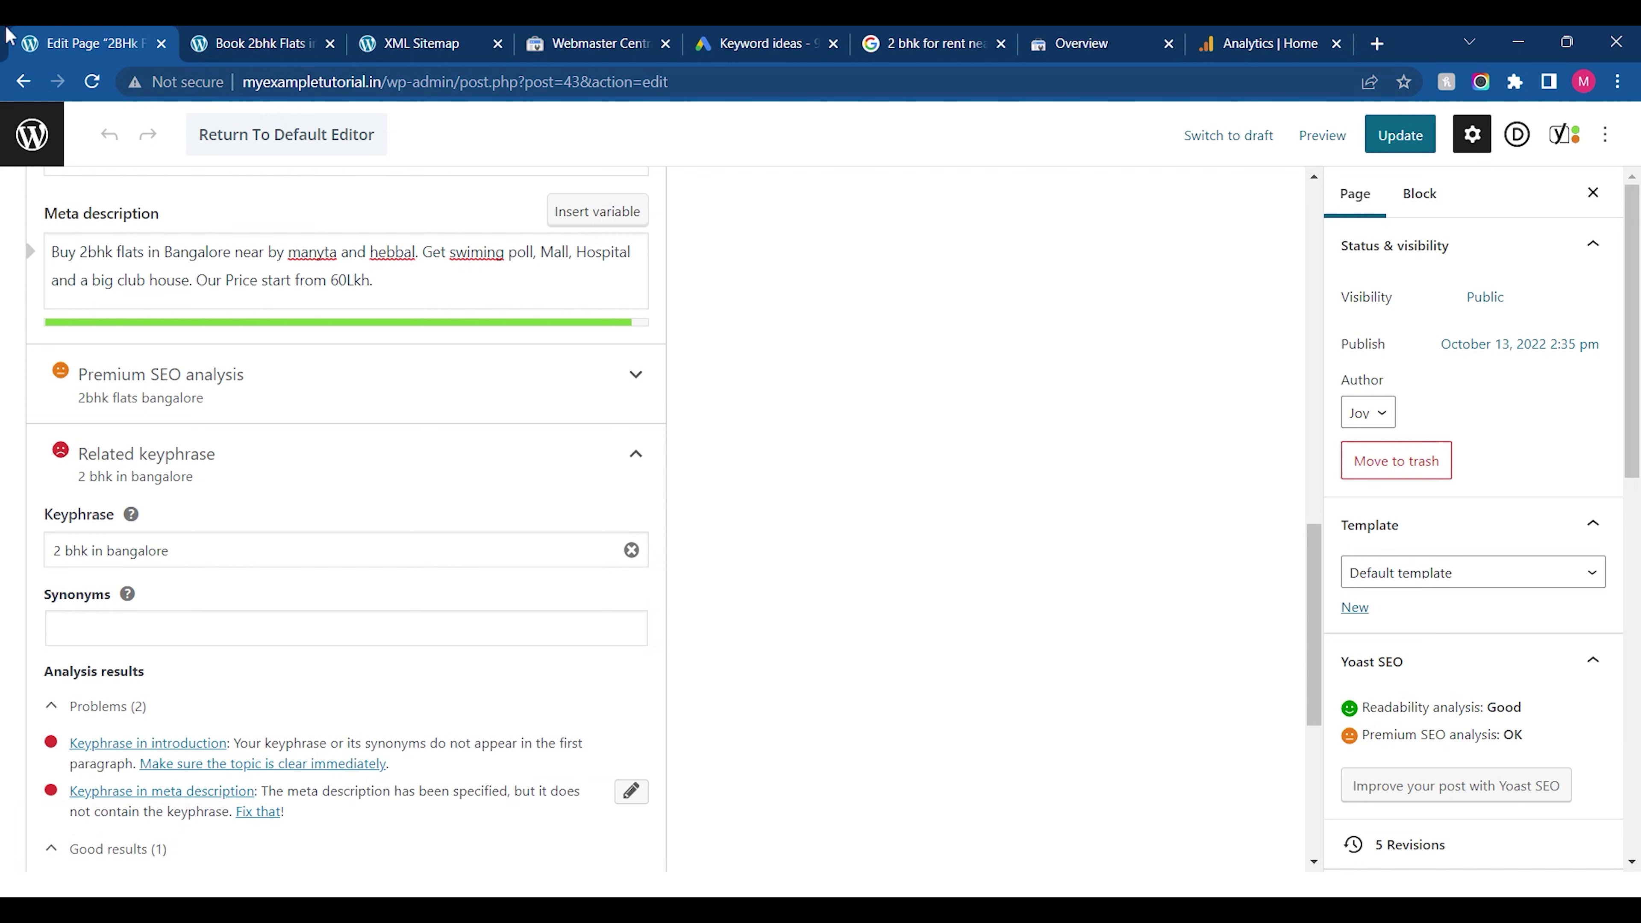
left_click(1387, 149)
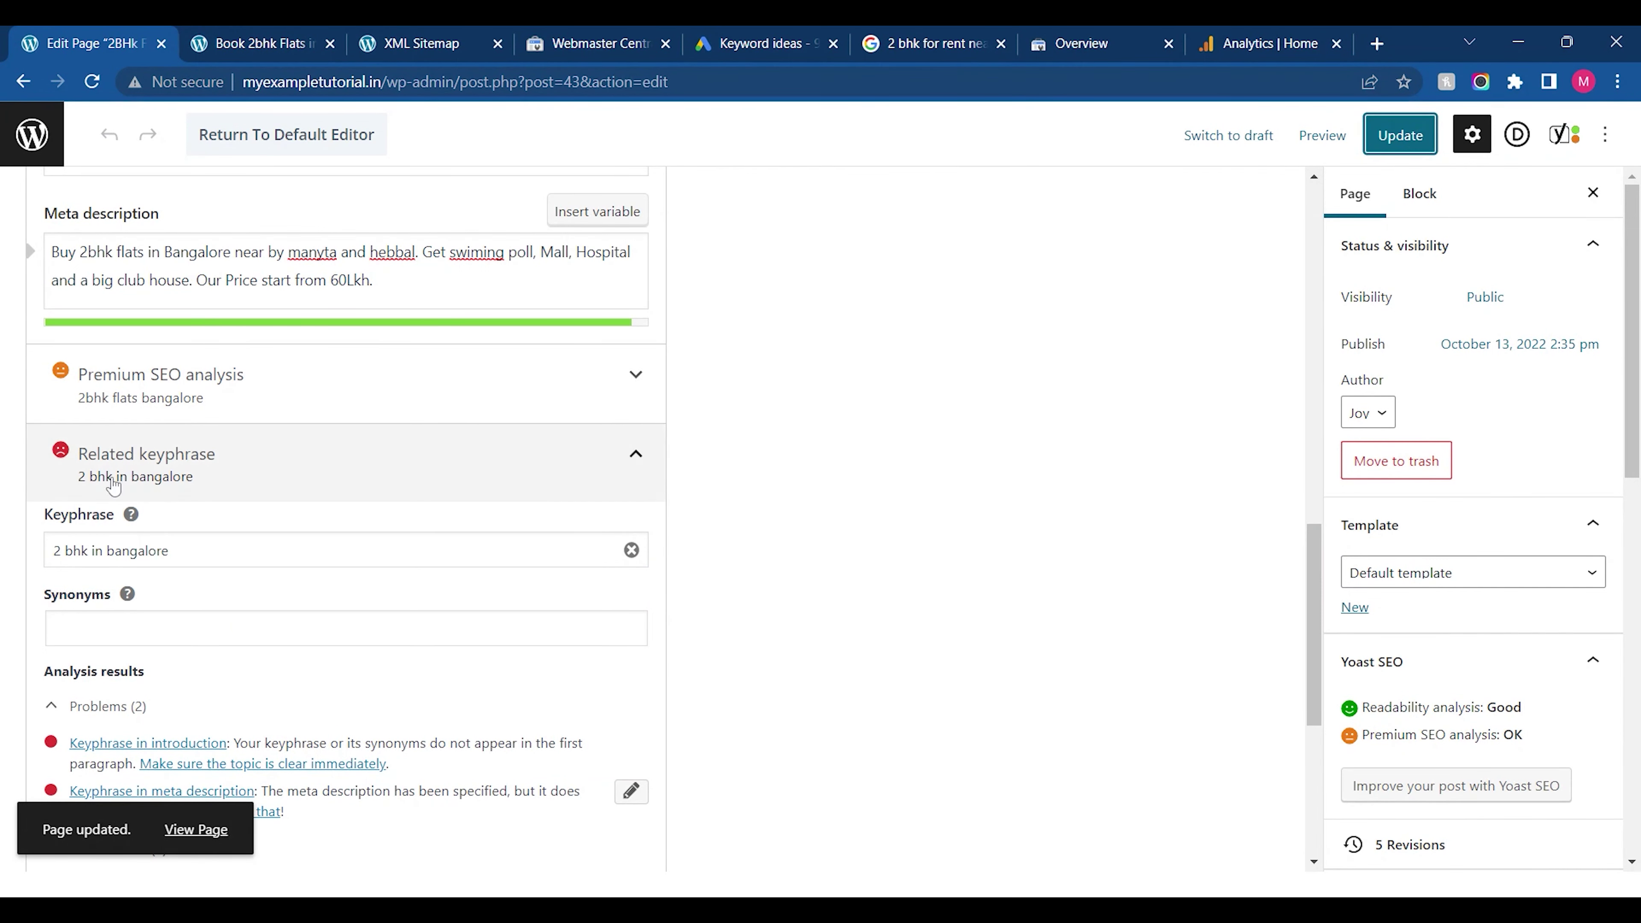
left_click(271, 43)
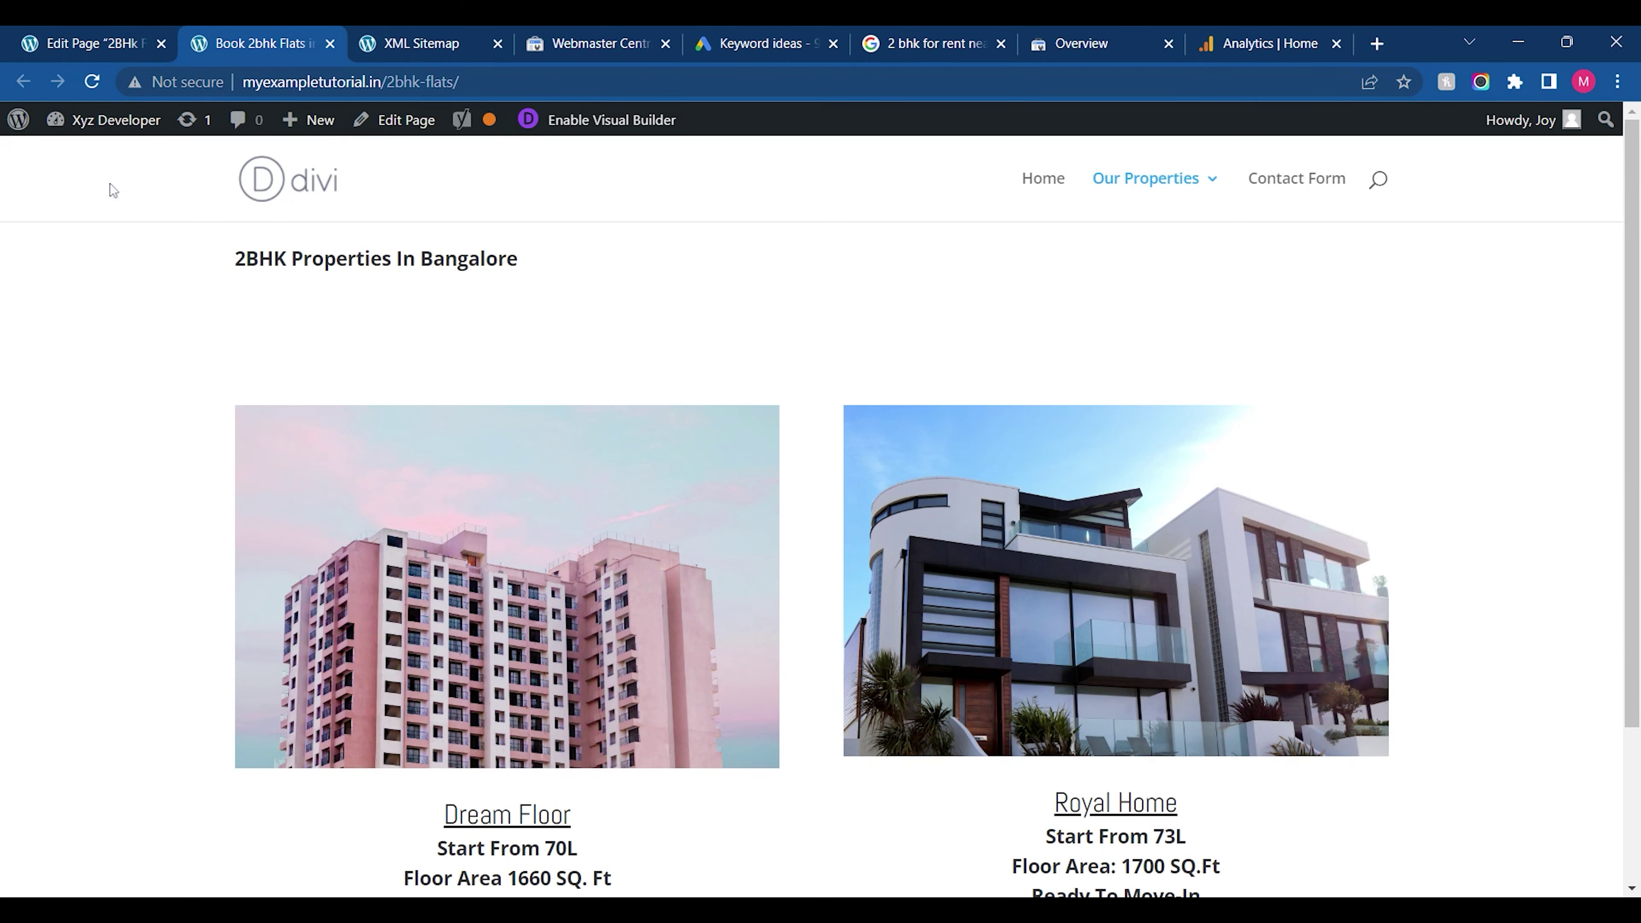
left_click(67, 38)
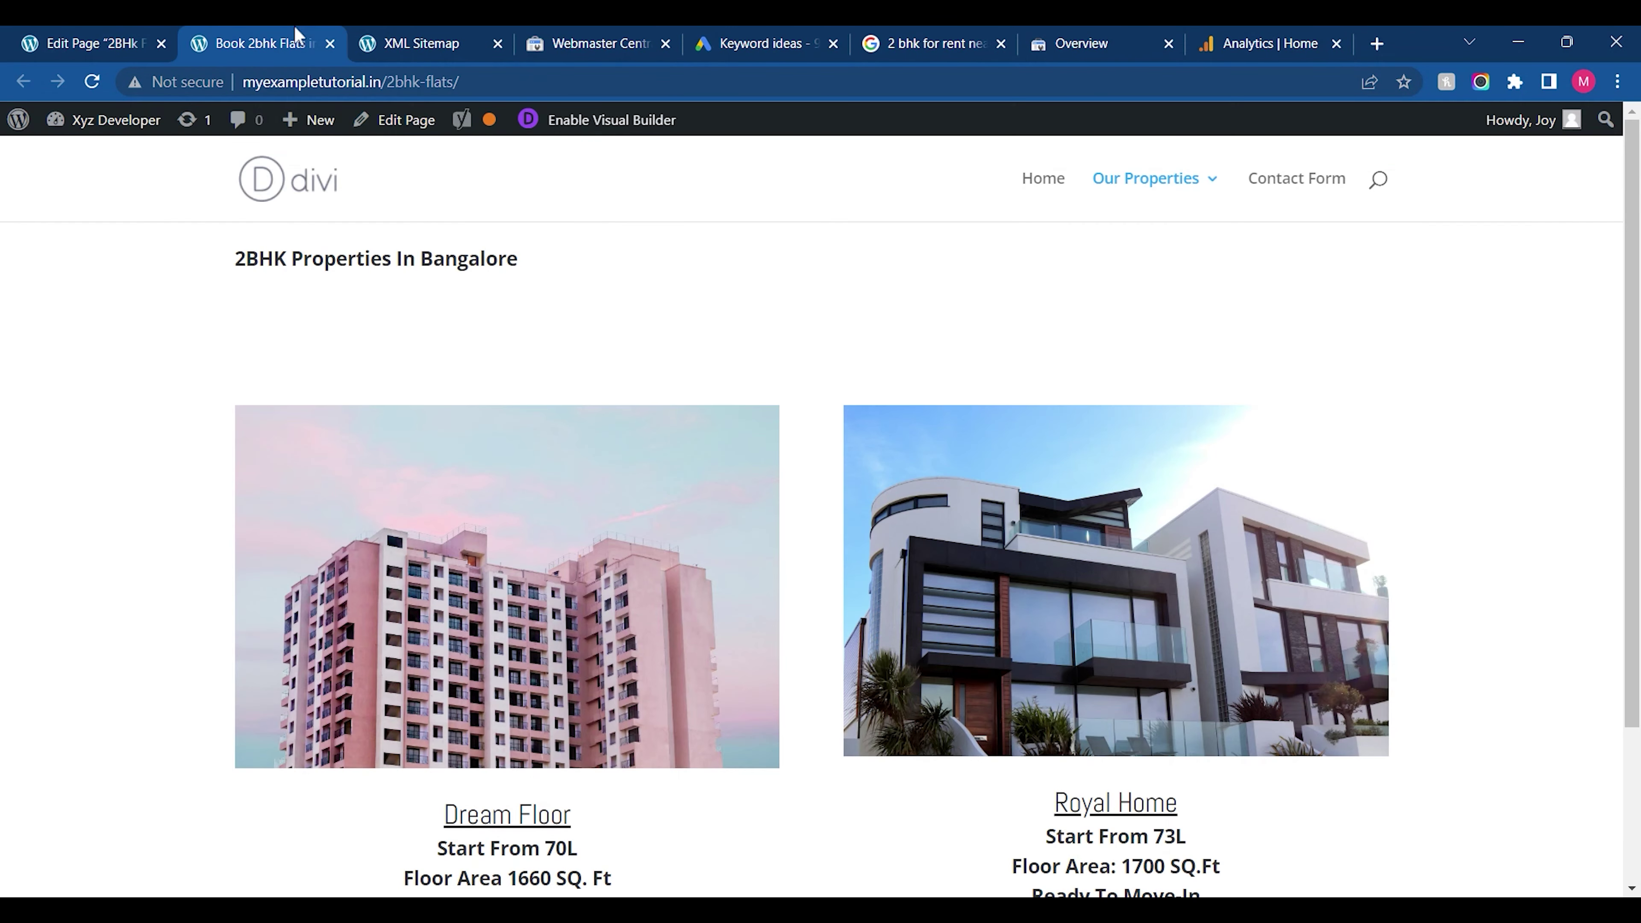
Copy the published 2BHK flats page's URL and close the XML Sitemap and Webmaster Central pages
left_click(297, 40)
left_click(308, 78)
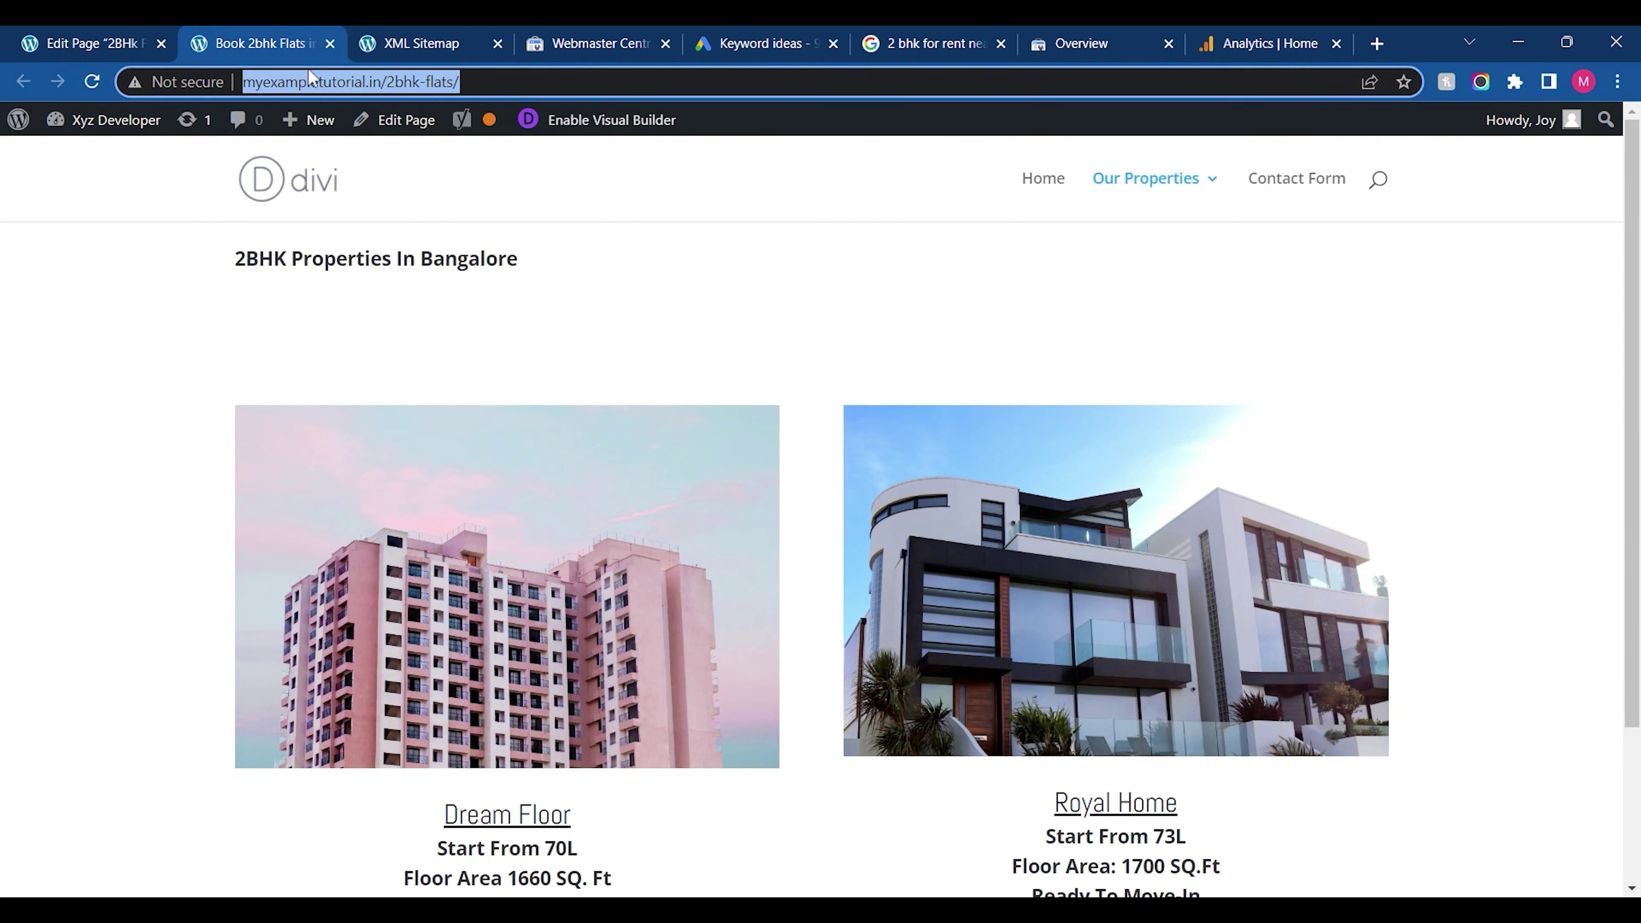
key("BackSpace")
left_click(432, 45)
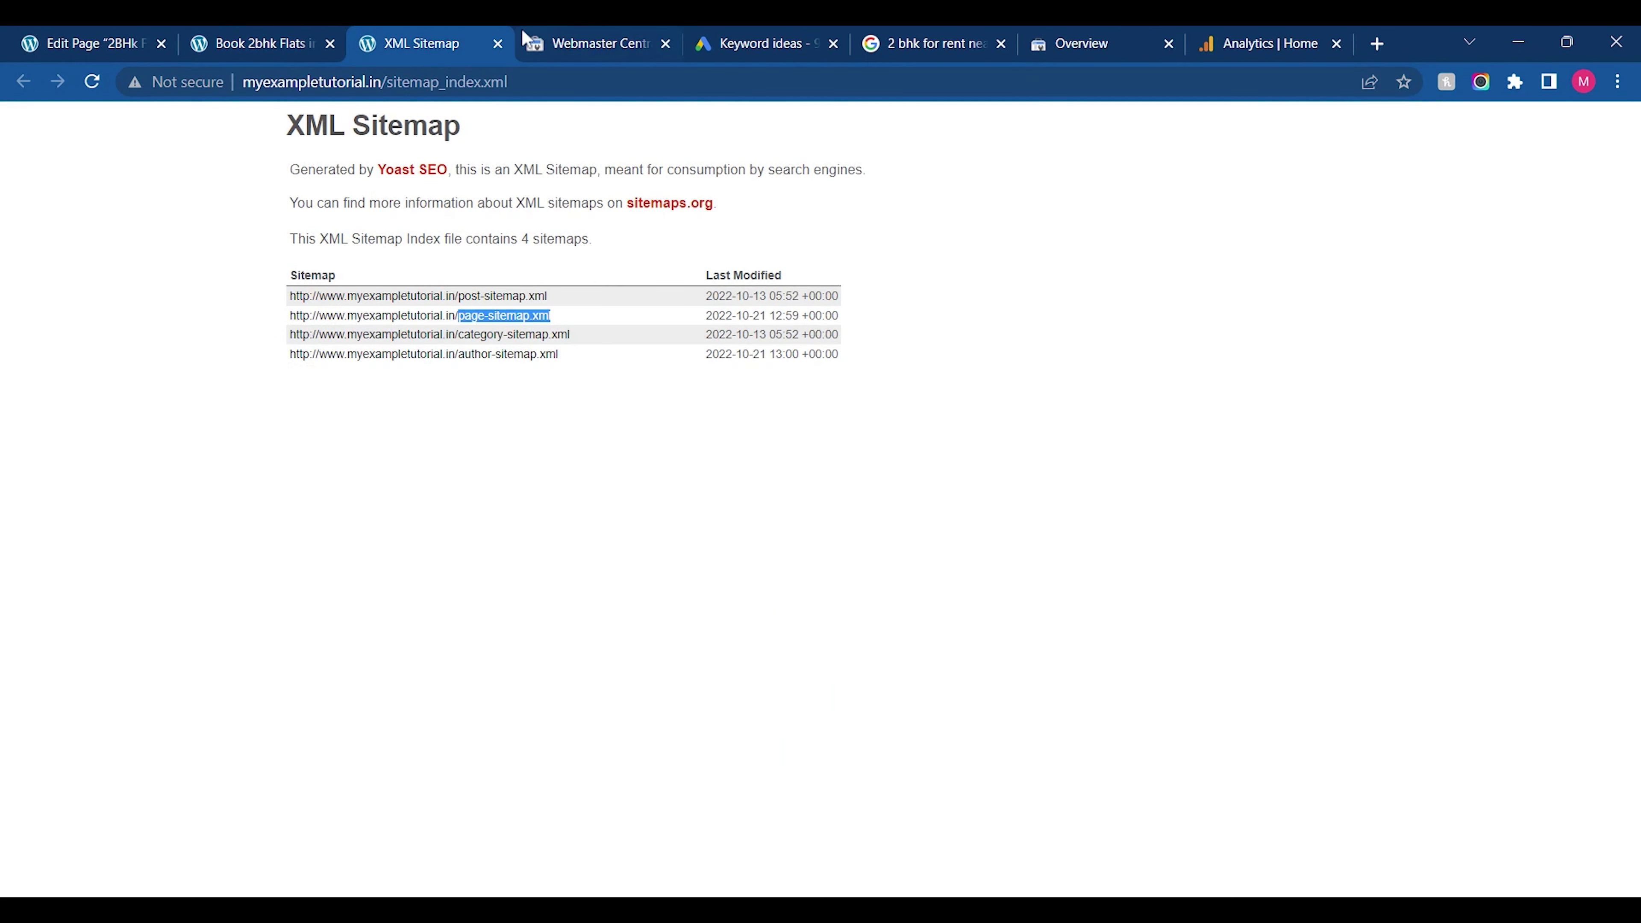
left_click(499, 44)
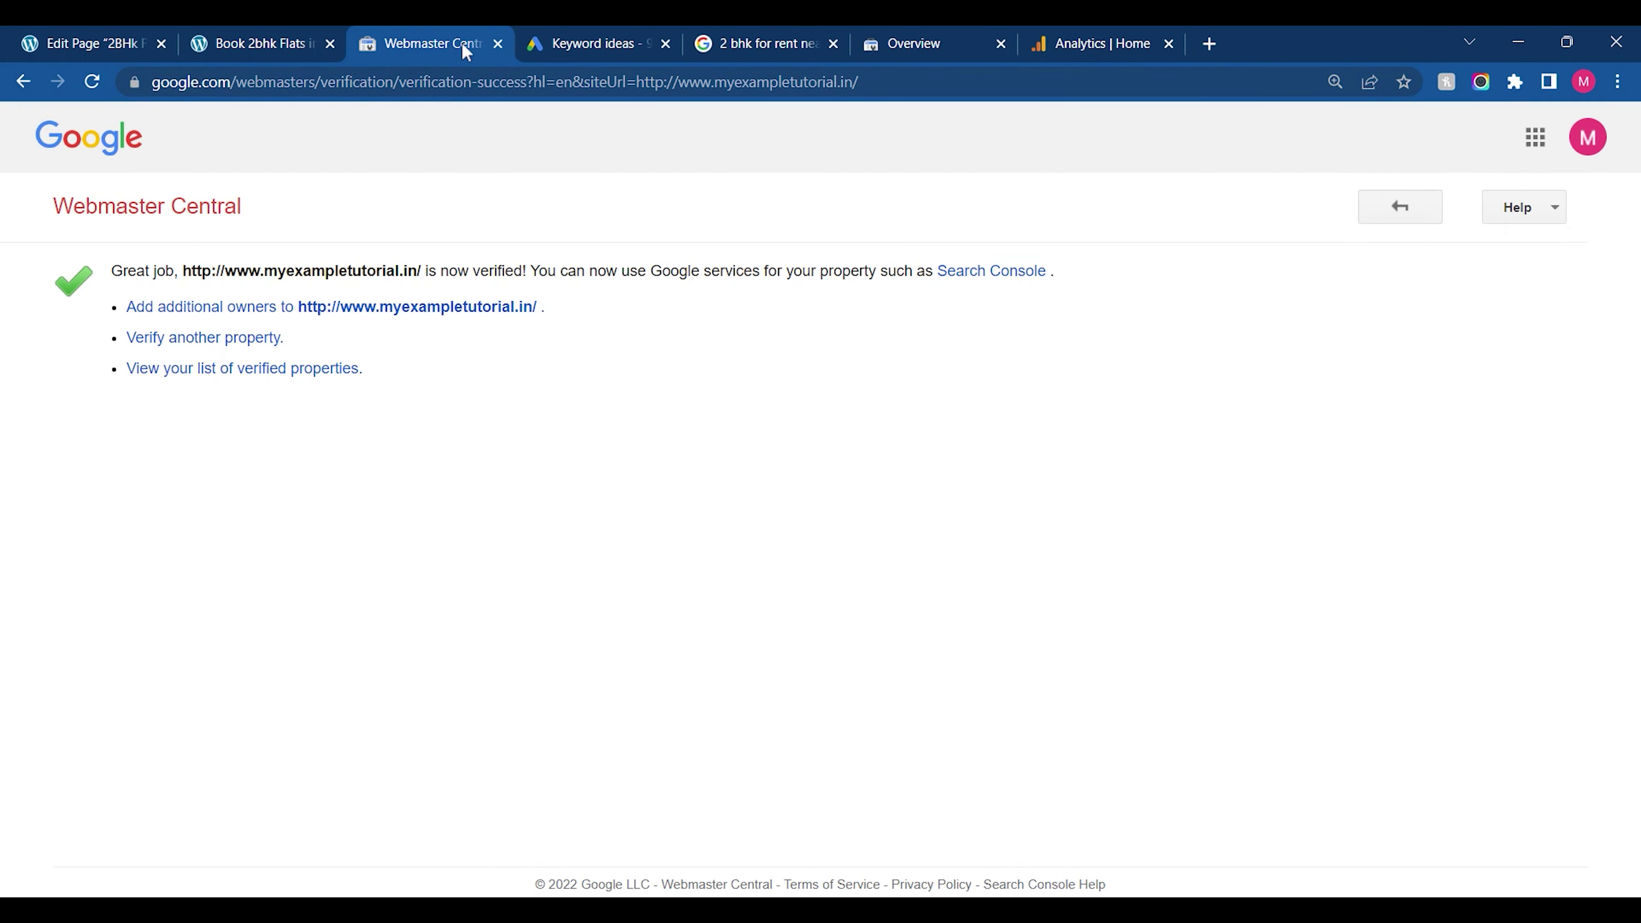
left_click(496, 44)
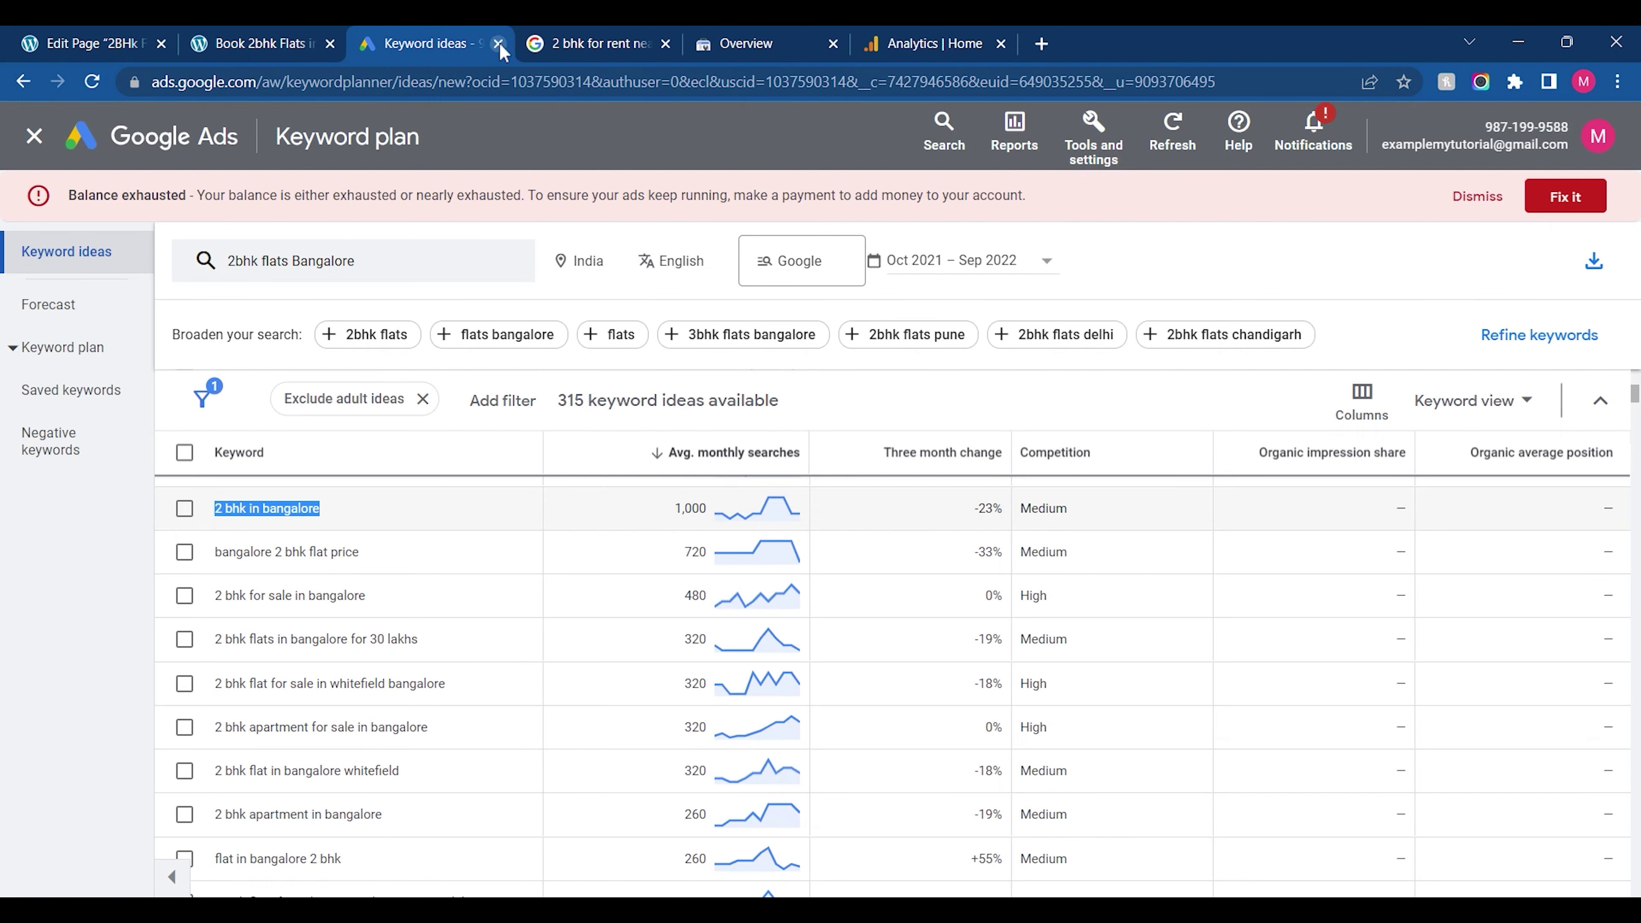
Inspect the 2bhk-flats page URL in Google Search Console and request indexing for it
left_click(765, 37)
key("Return")
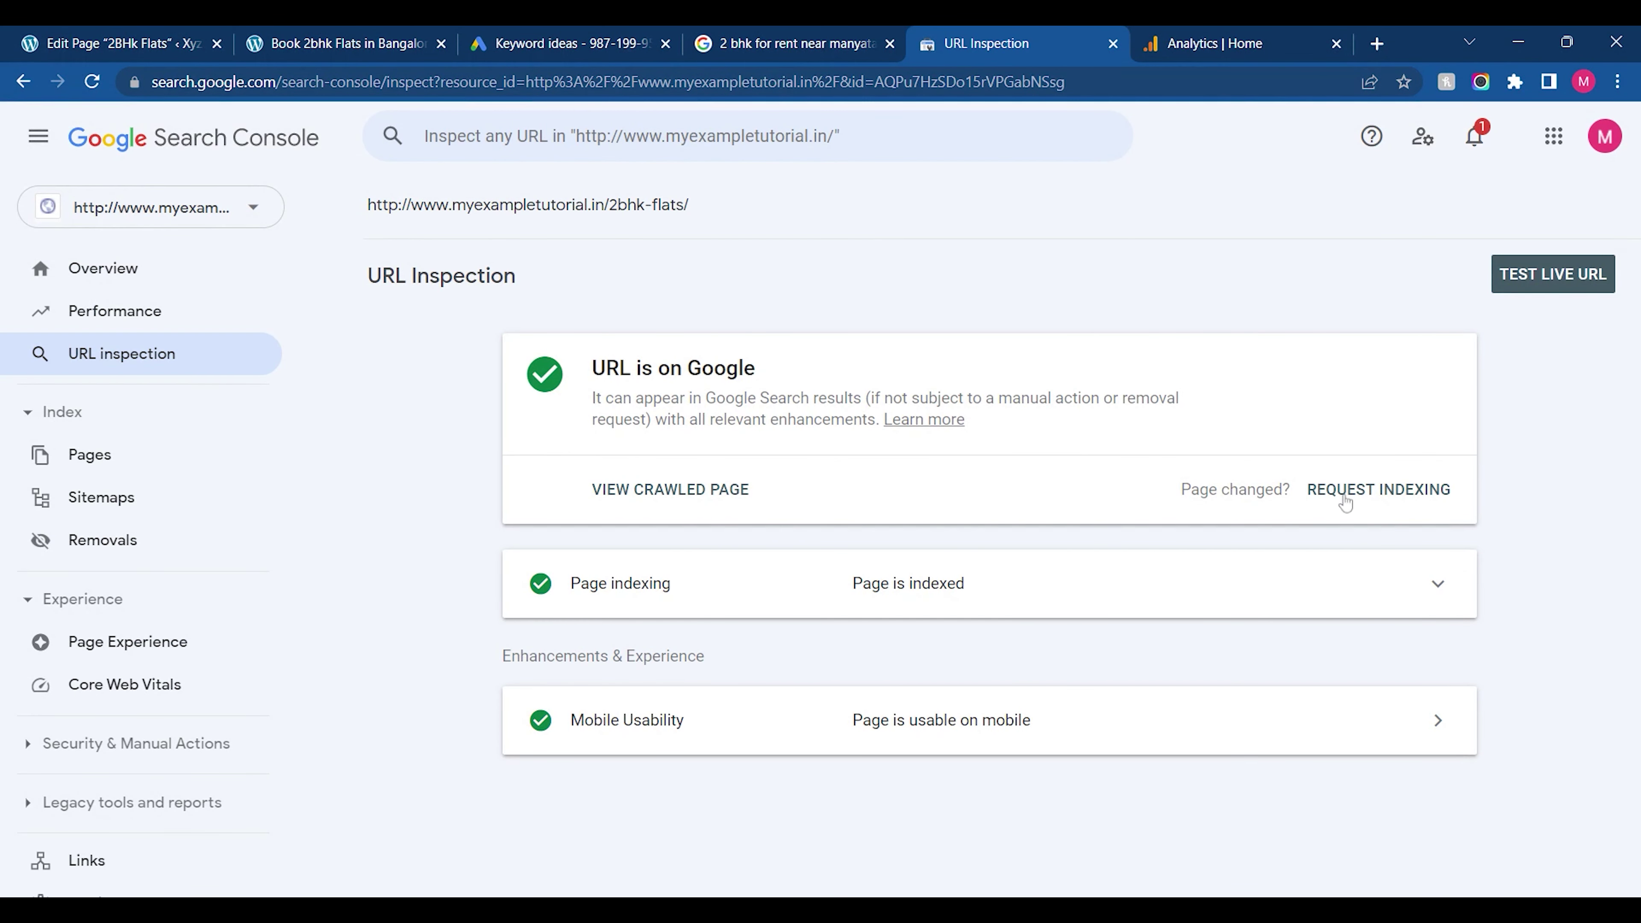
left_click(1306, 489)
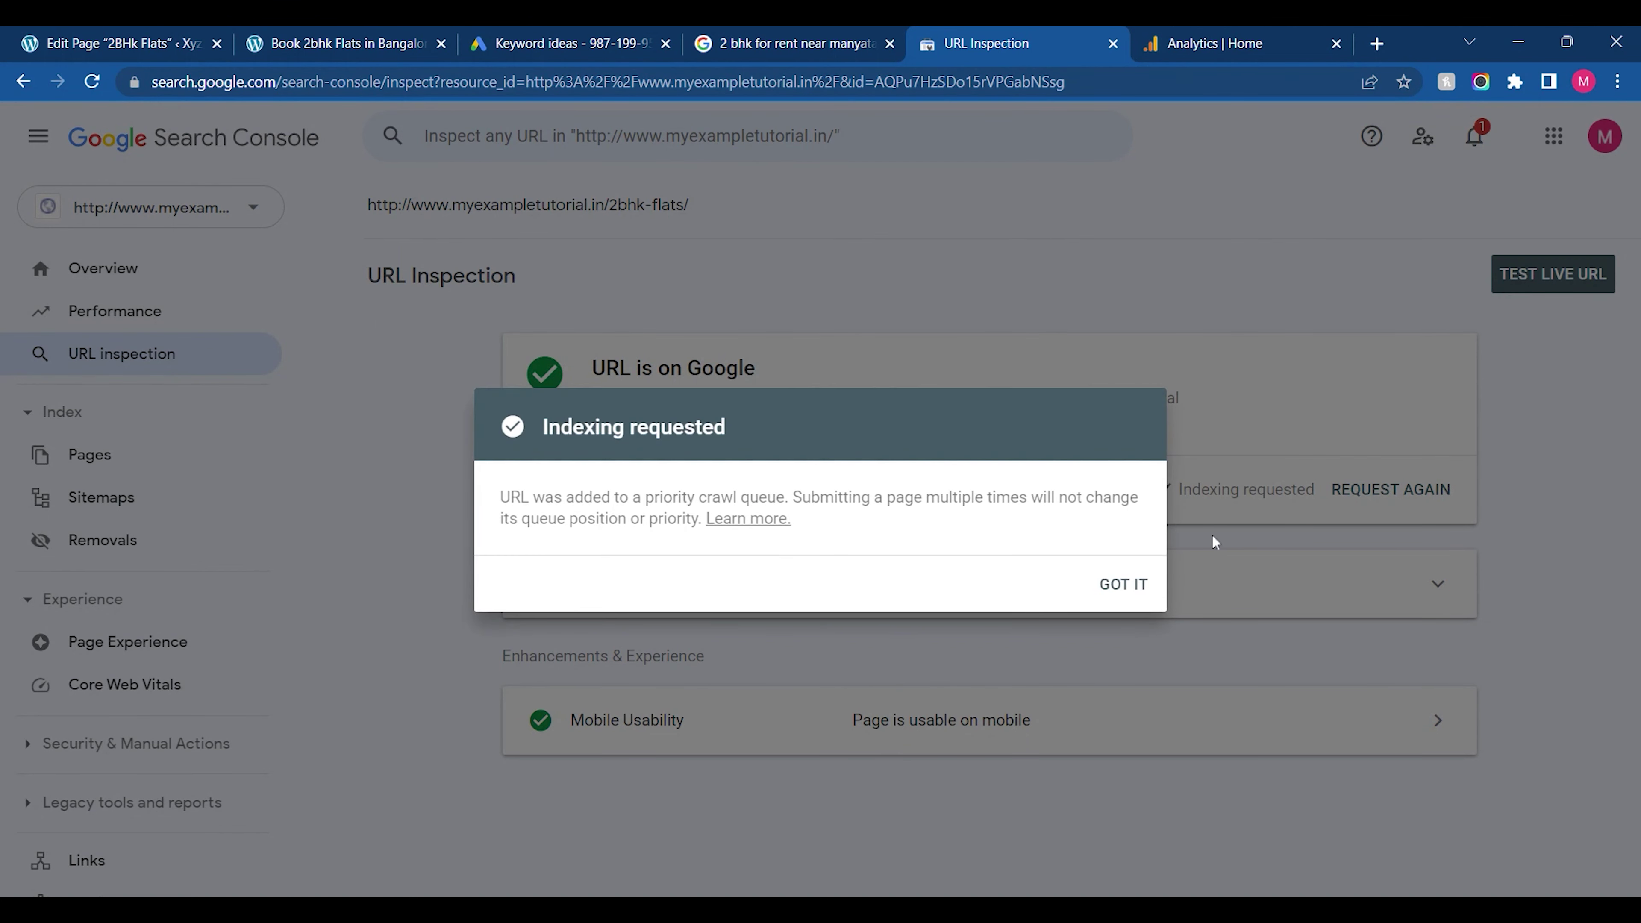
left_click(1153, 573)
Go to the Dream Floor property from the published 2BHK flats page, close the 2BHk Flats editor and open Dream Floor for editing
left_click(277, 41)
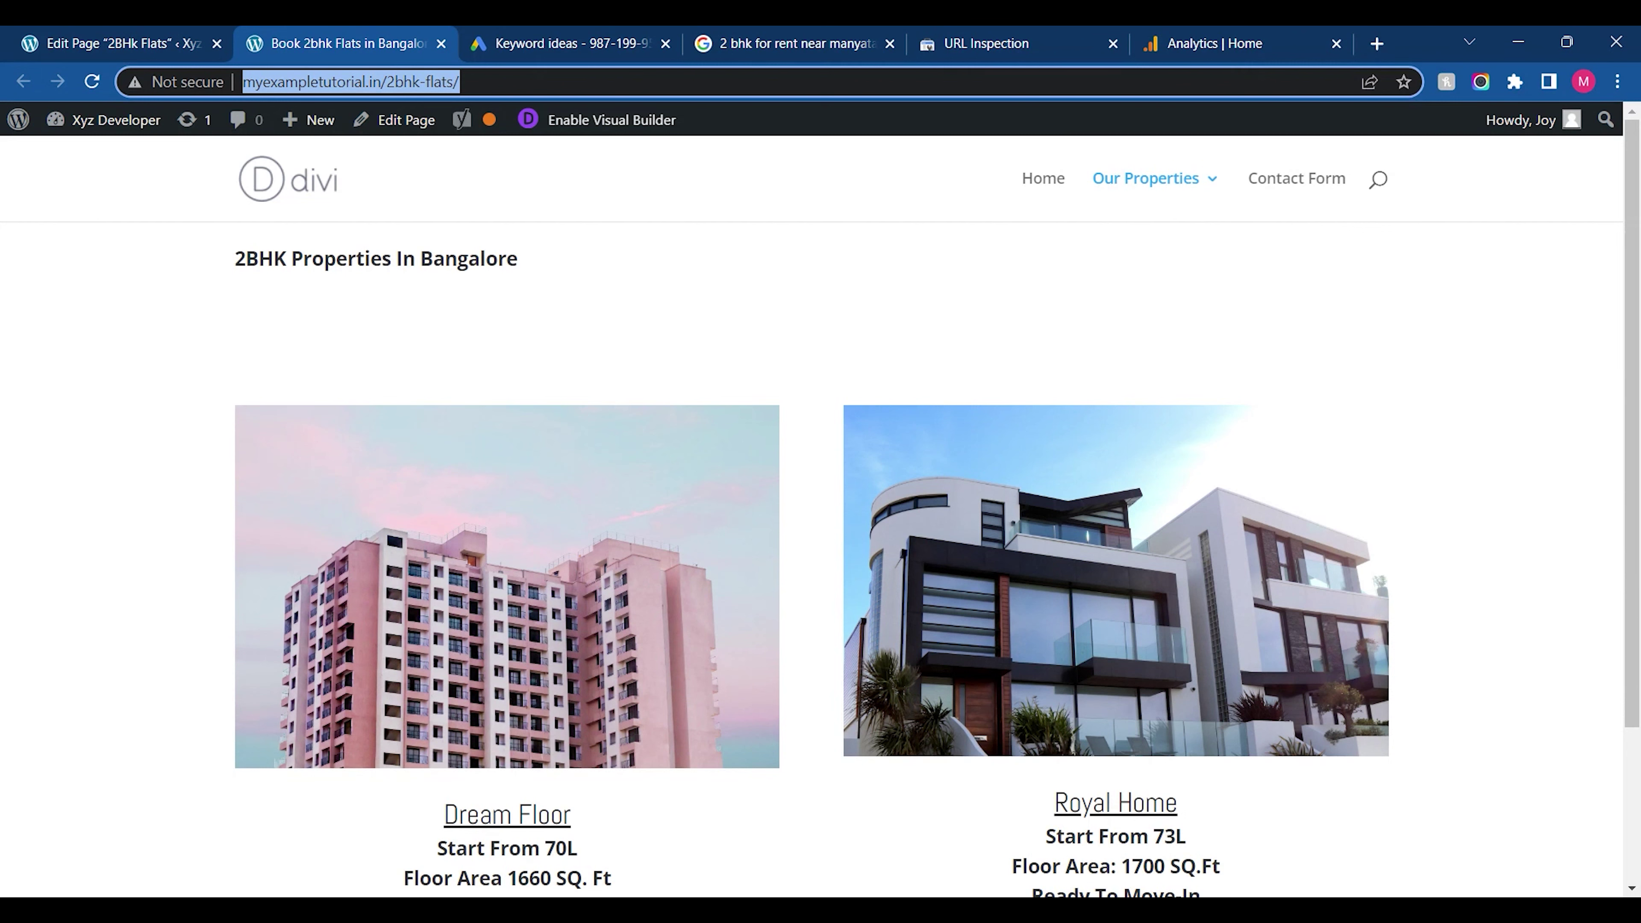
left_click(530, 737)
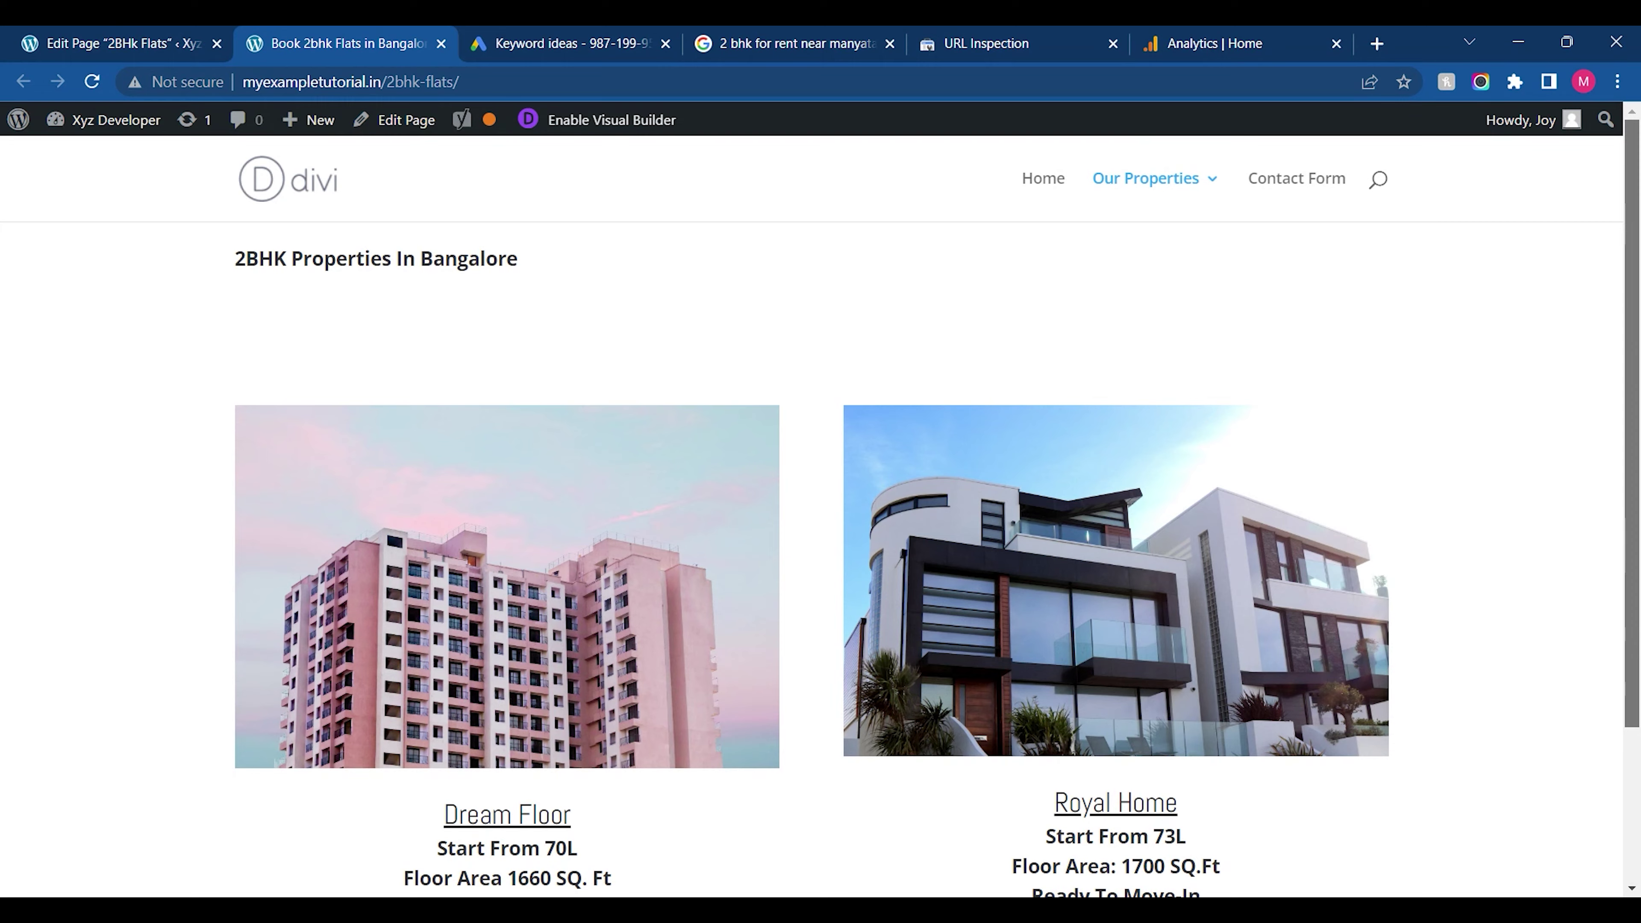
scroll(678, 510, "down", 3)
left_click(509, 742)
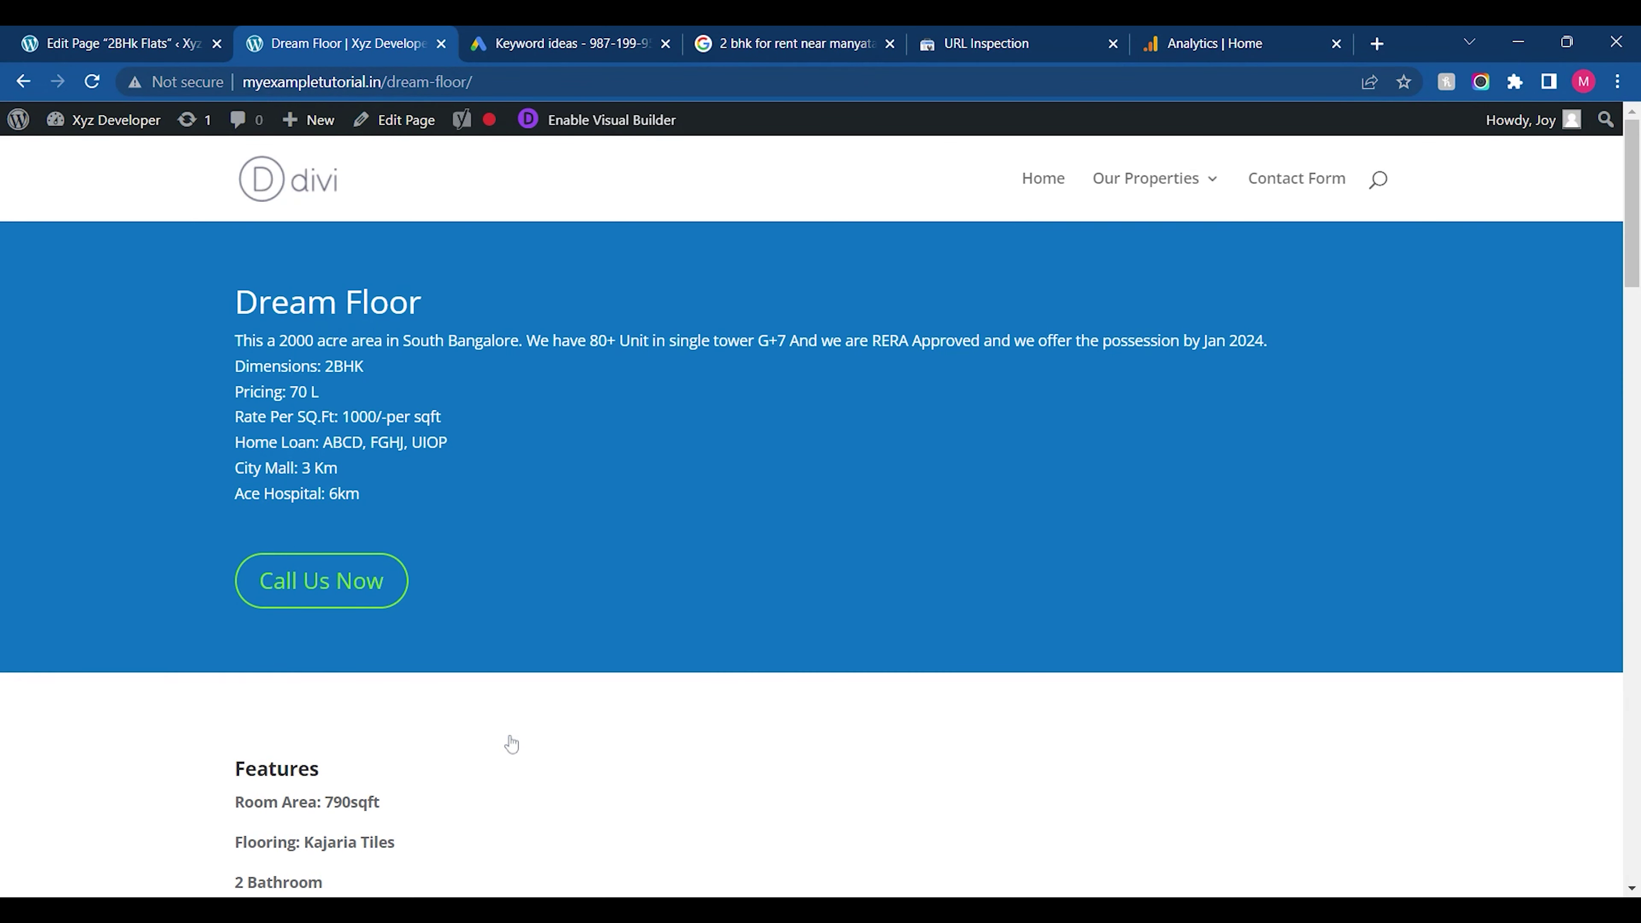
left_click(218, 44)
left_click(407, 126)
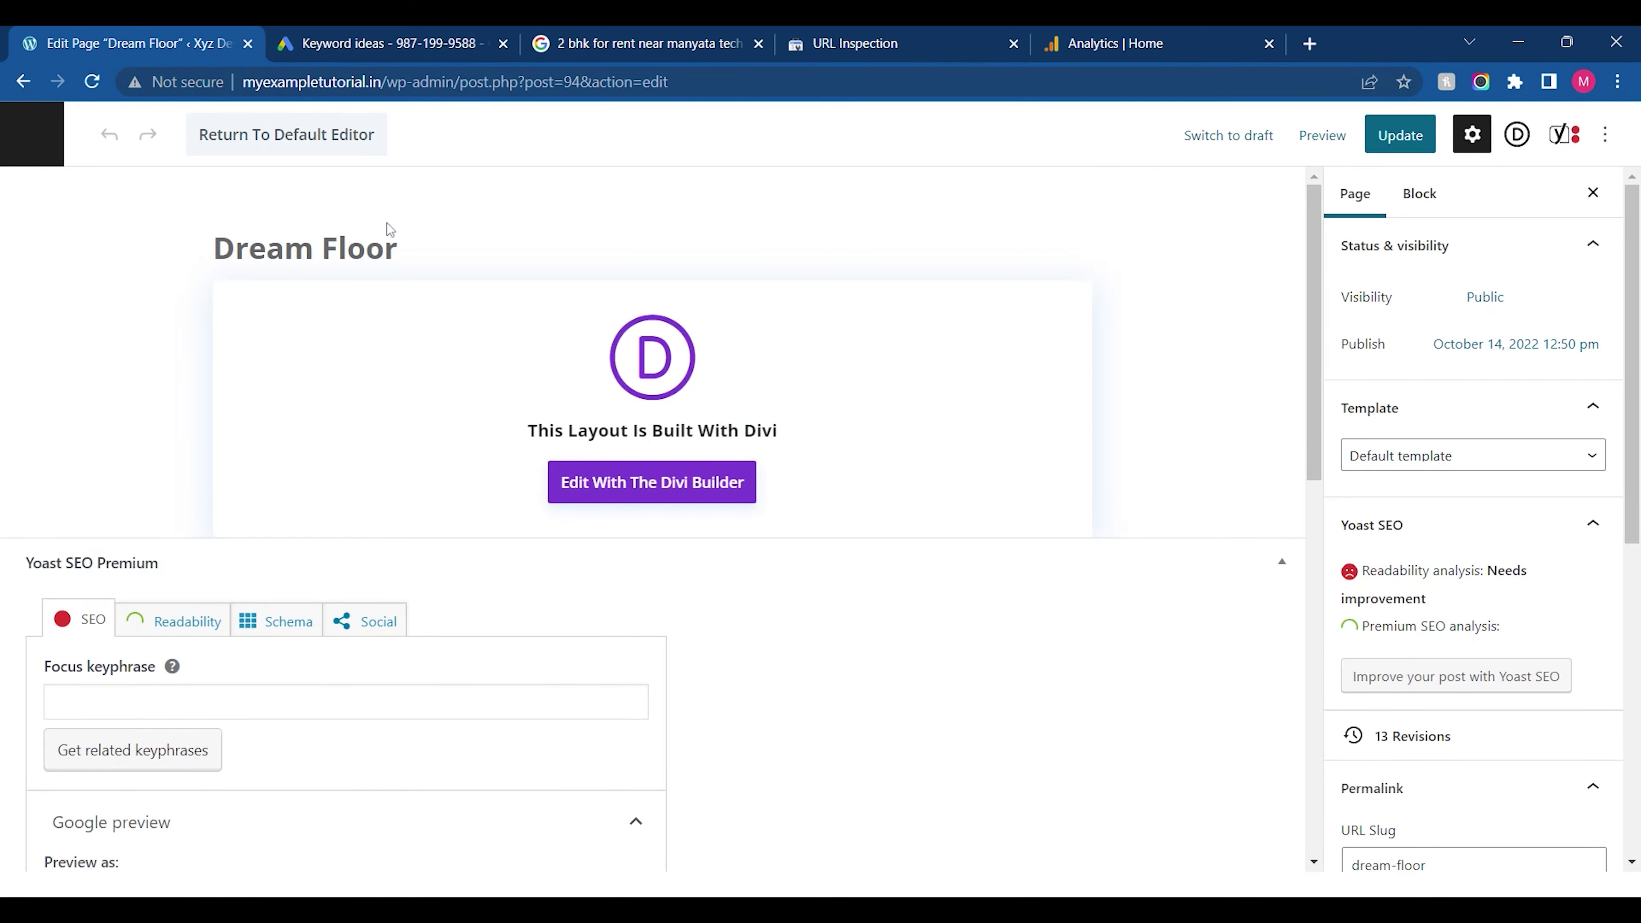
Copy "2 bhk flat for sale in bangalore" from the Keyword Planner ideas and set it as Dream Floor's focus keyphrase
left_click(366, 39)
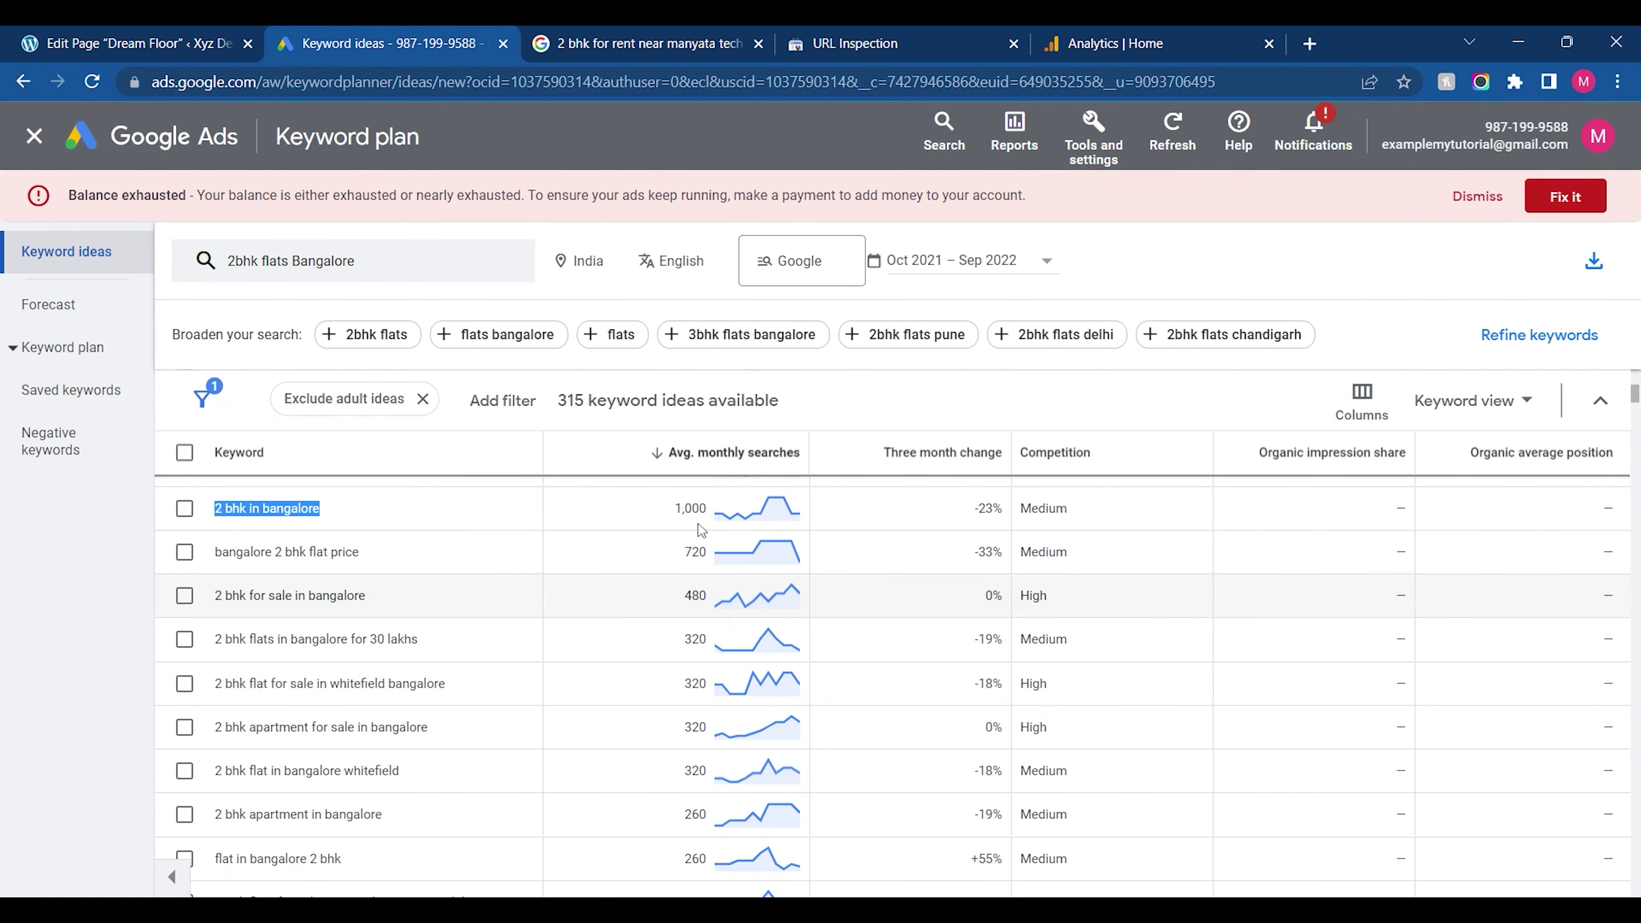
left_click_drag(1635, 394, 1636, 386)
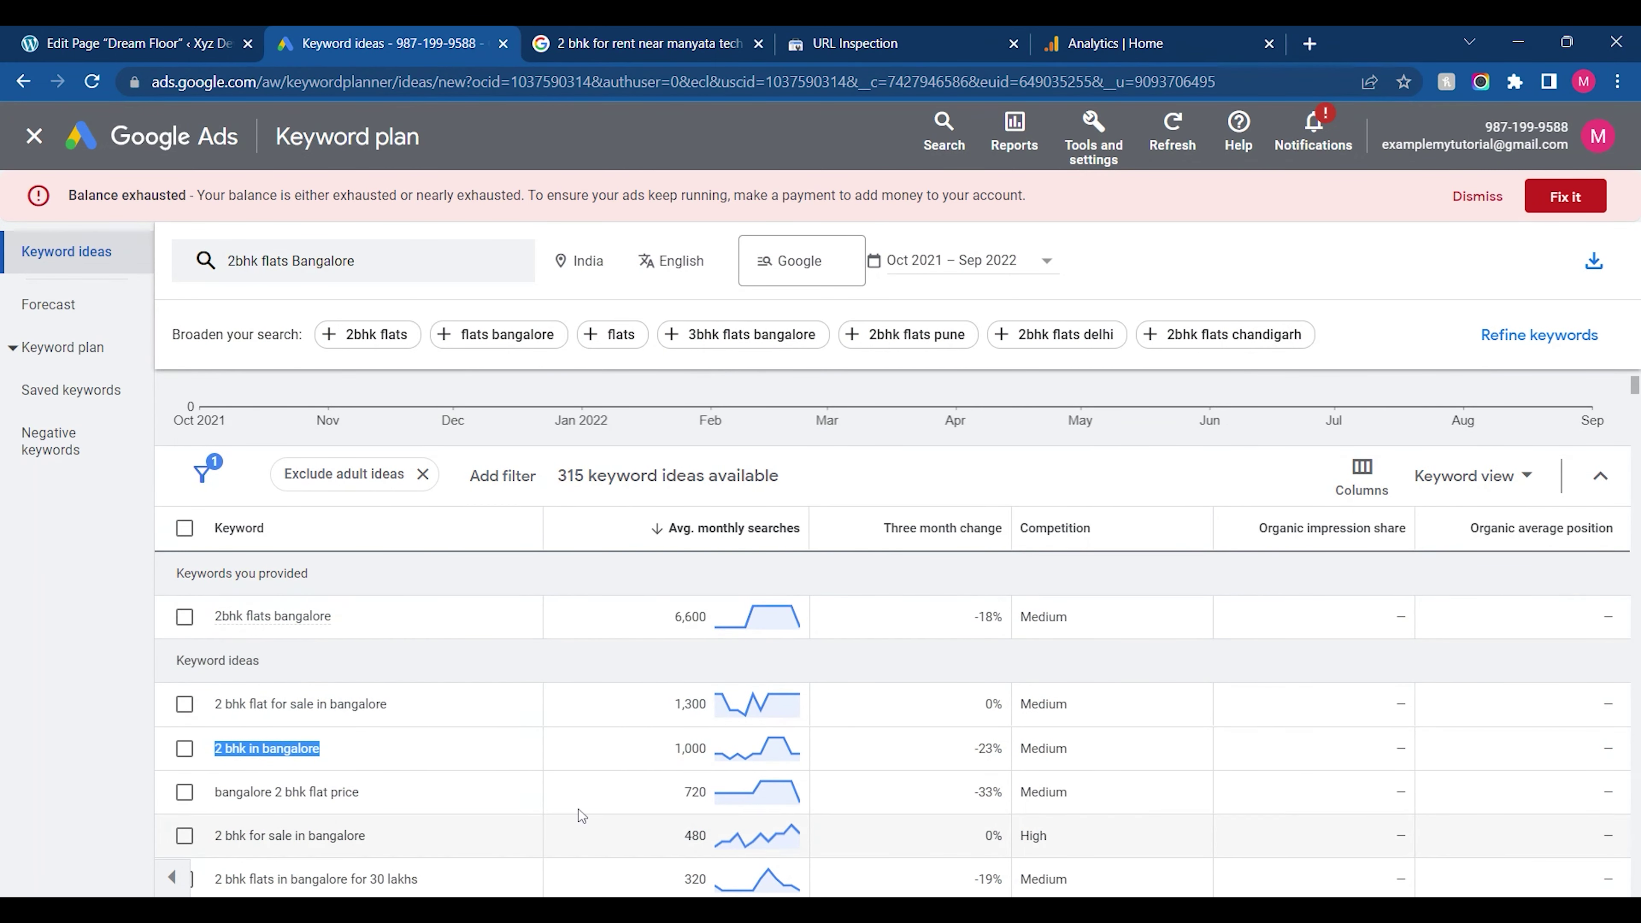
left_click_drag(417, 714, 214, 704)
key("ctrl+c")
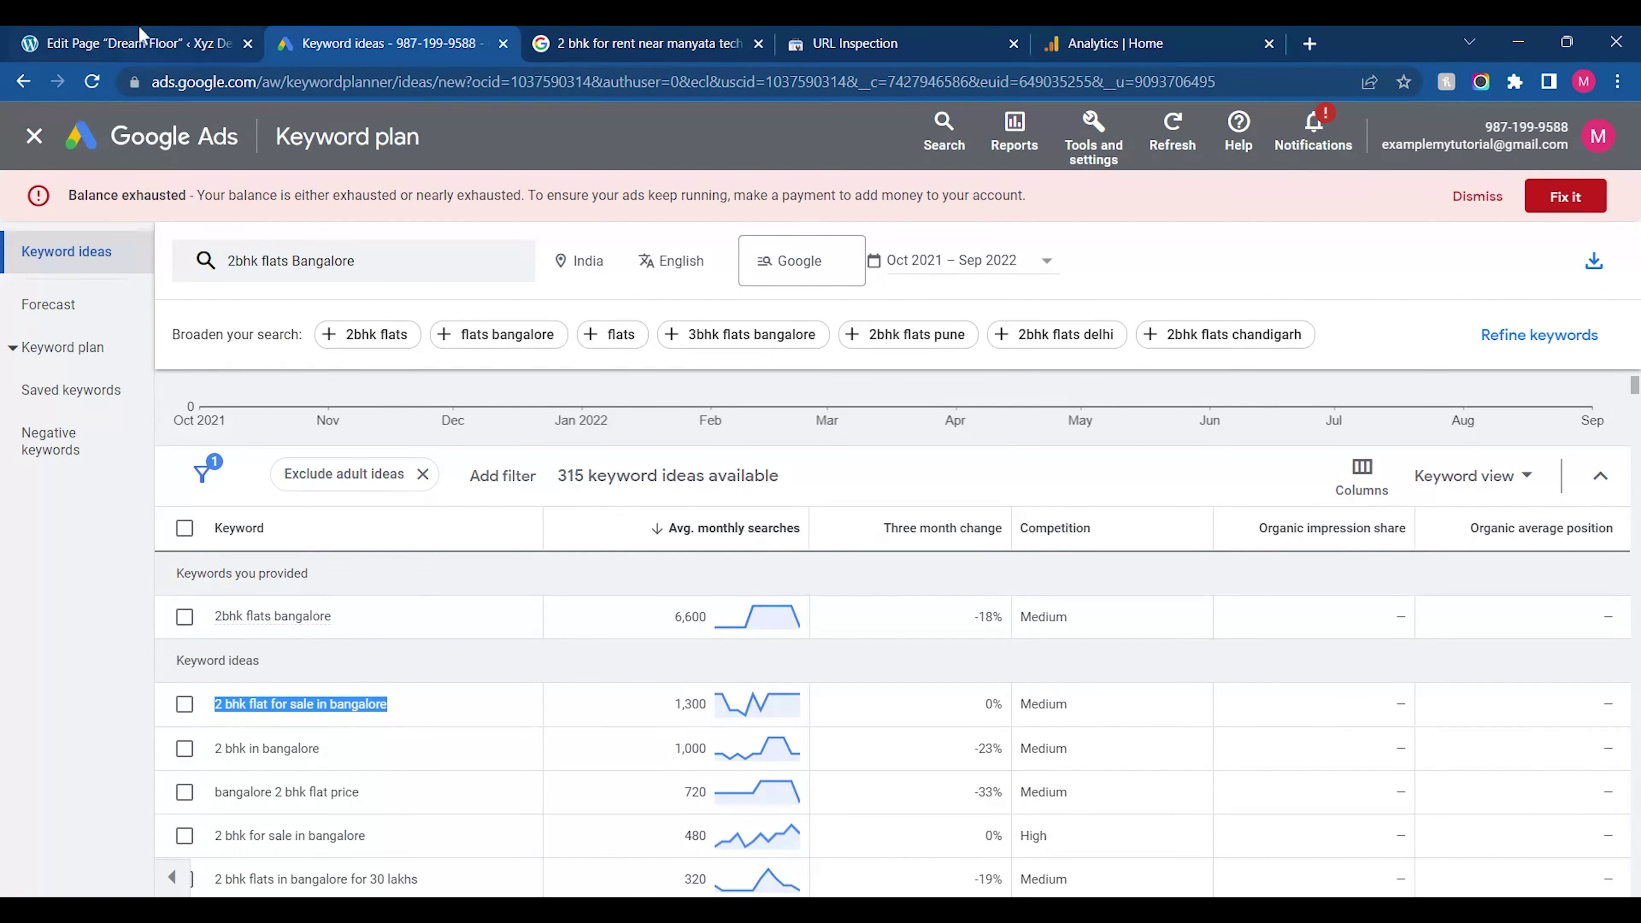
left_click(132, 43)
left_click(161, 774)
key("ctrl+v")
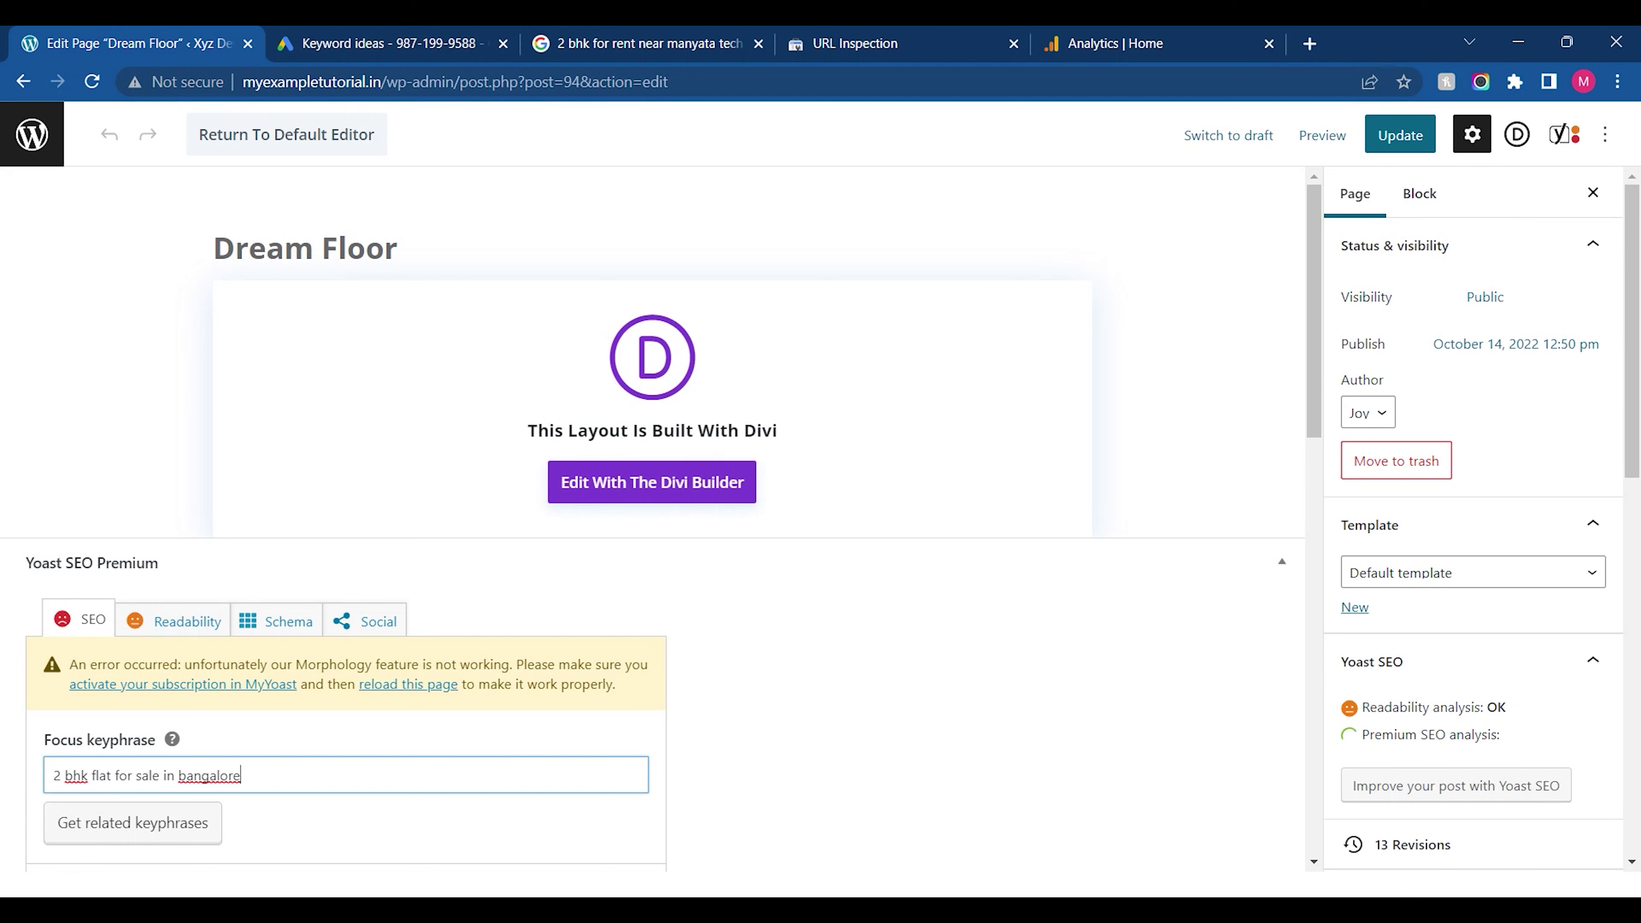
Preview the Dream Floor page in a new browser tab, review its property details and return to the editor
left_click_drag(1309, 356, 1326, 483)
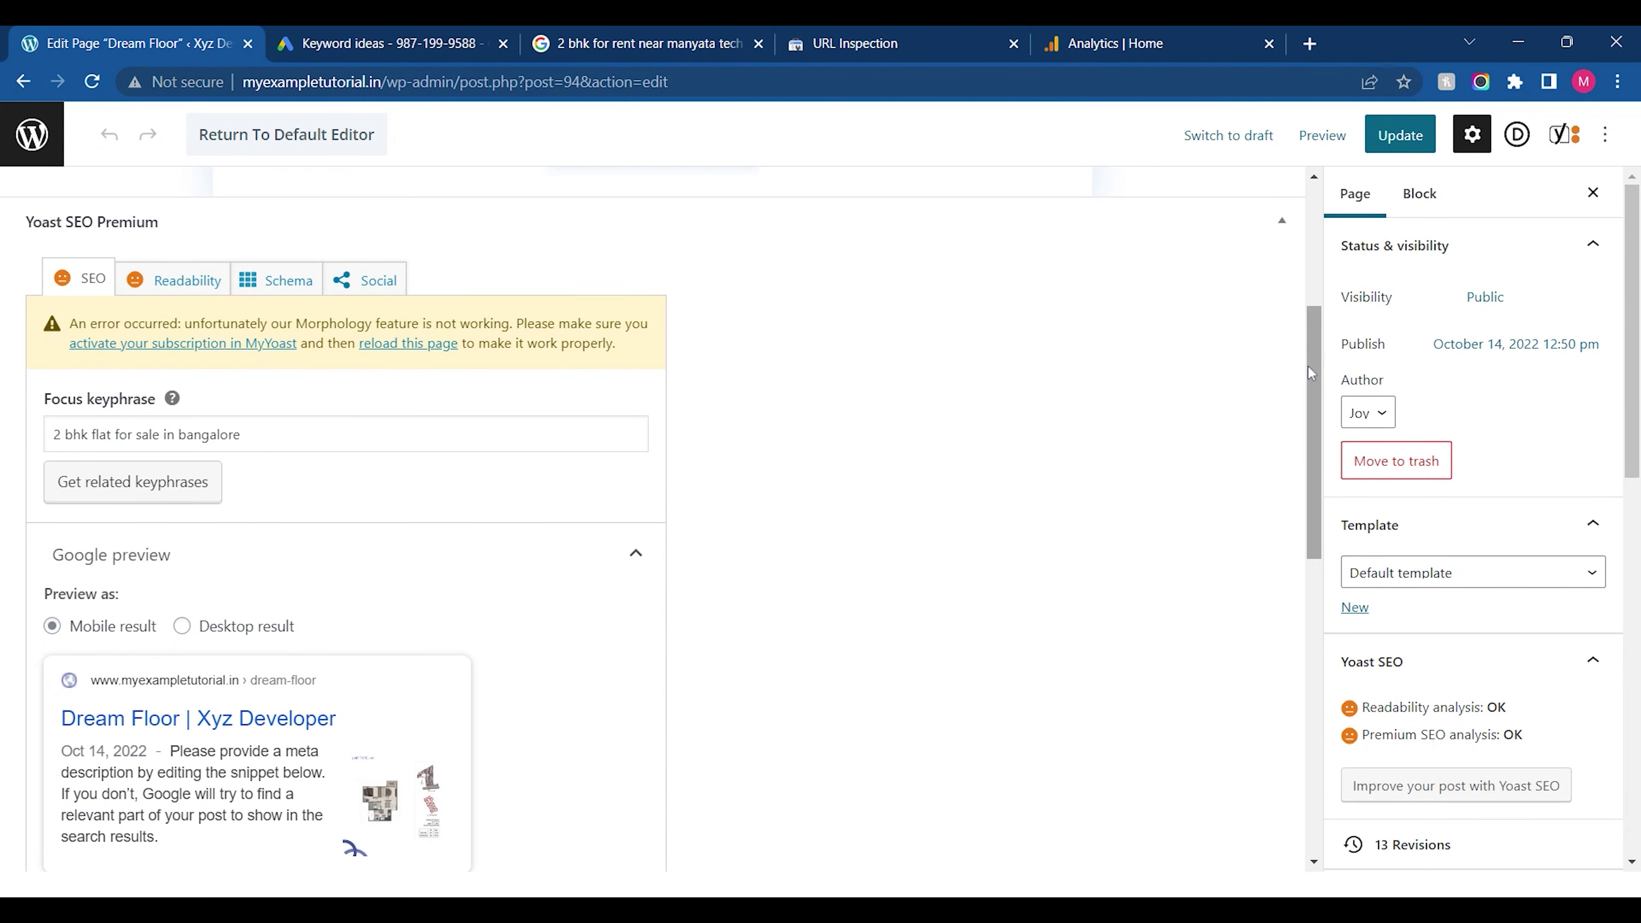
left_click_drag(1307, 366, 1324, 457)
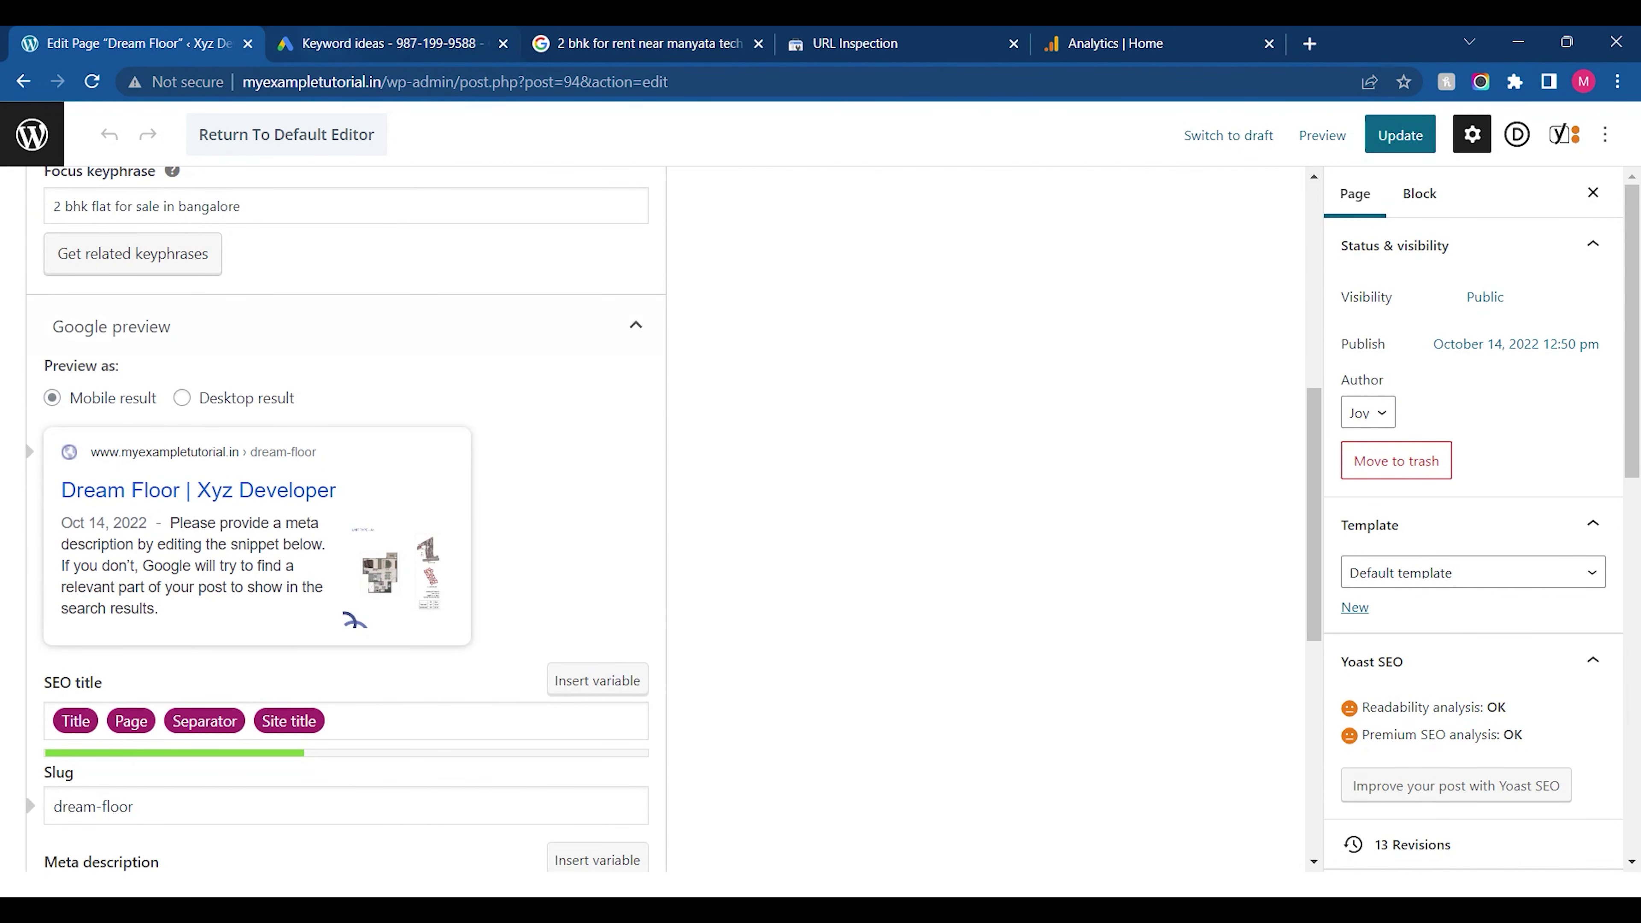
left_click(1322, 135)
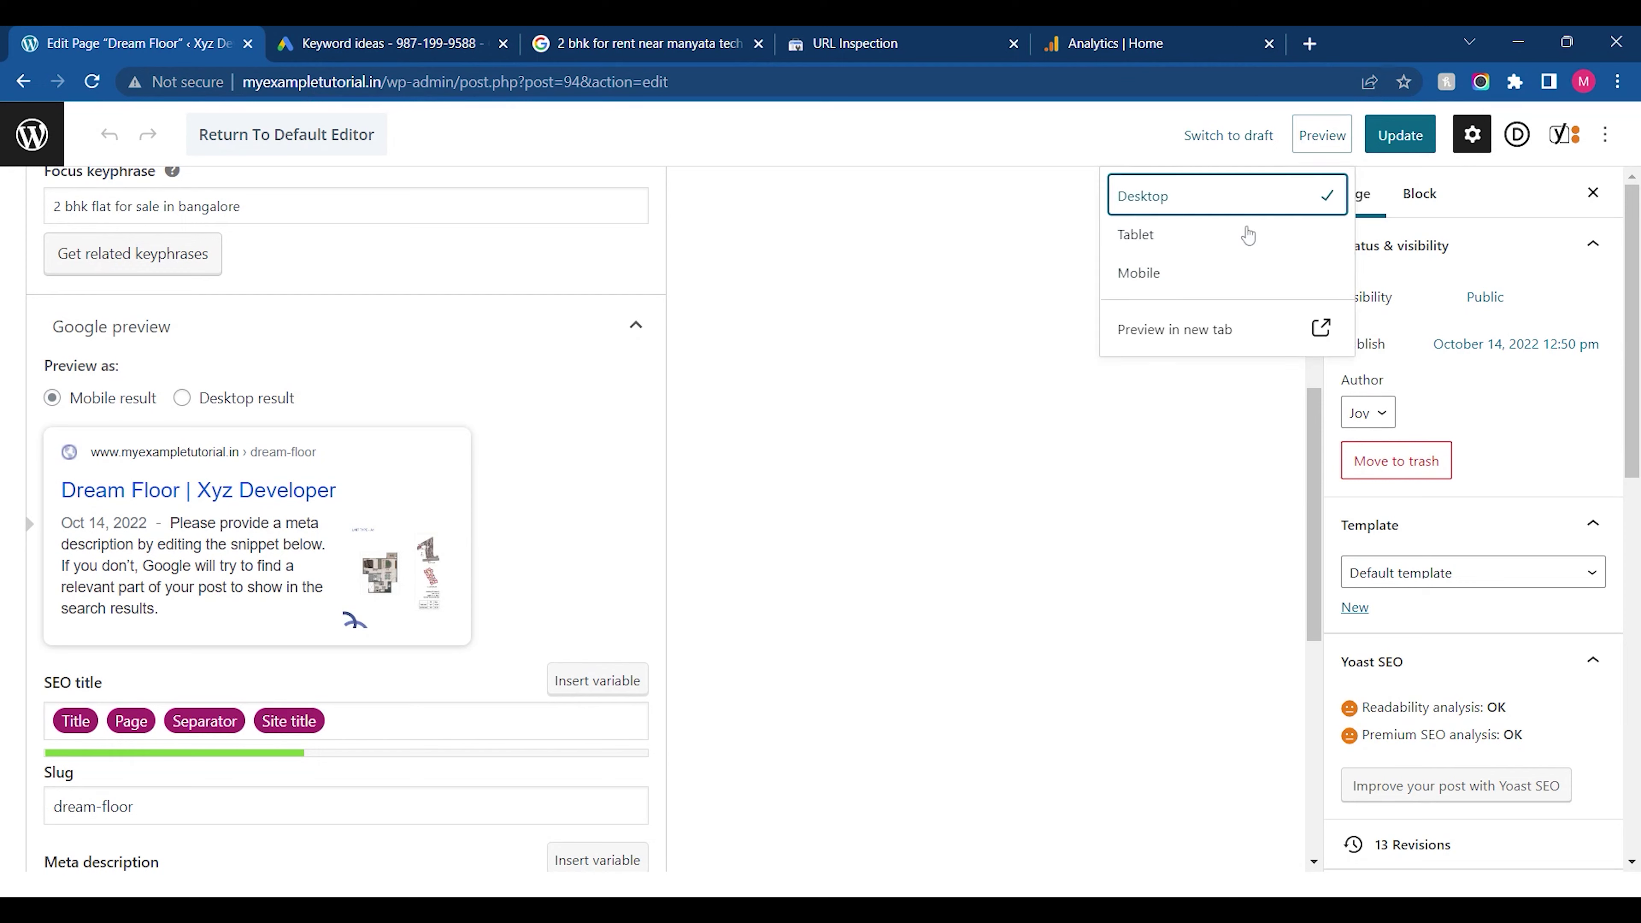
left_click(1185, 327)
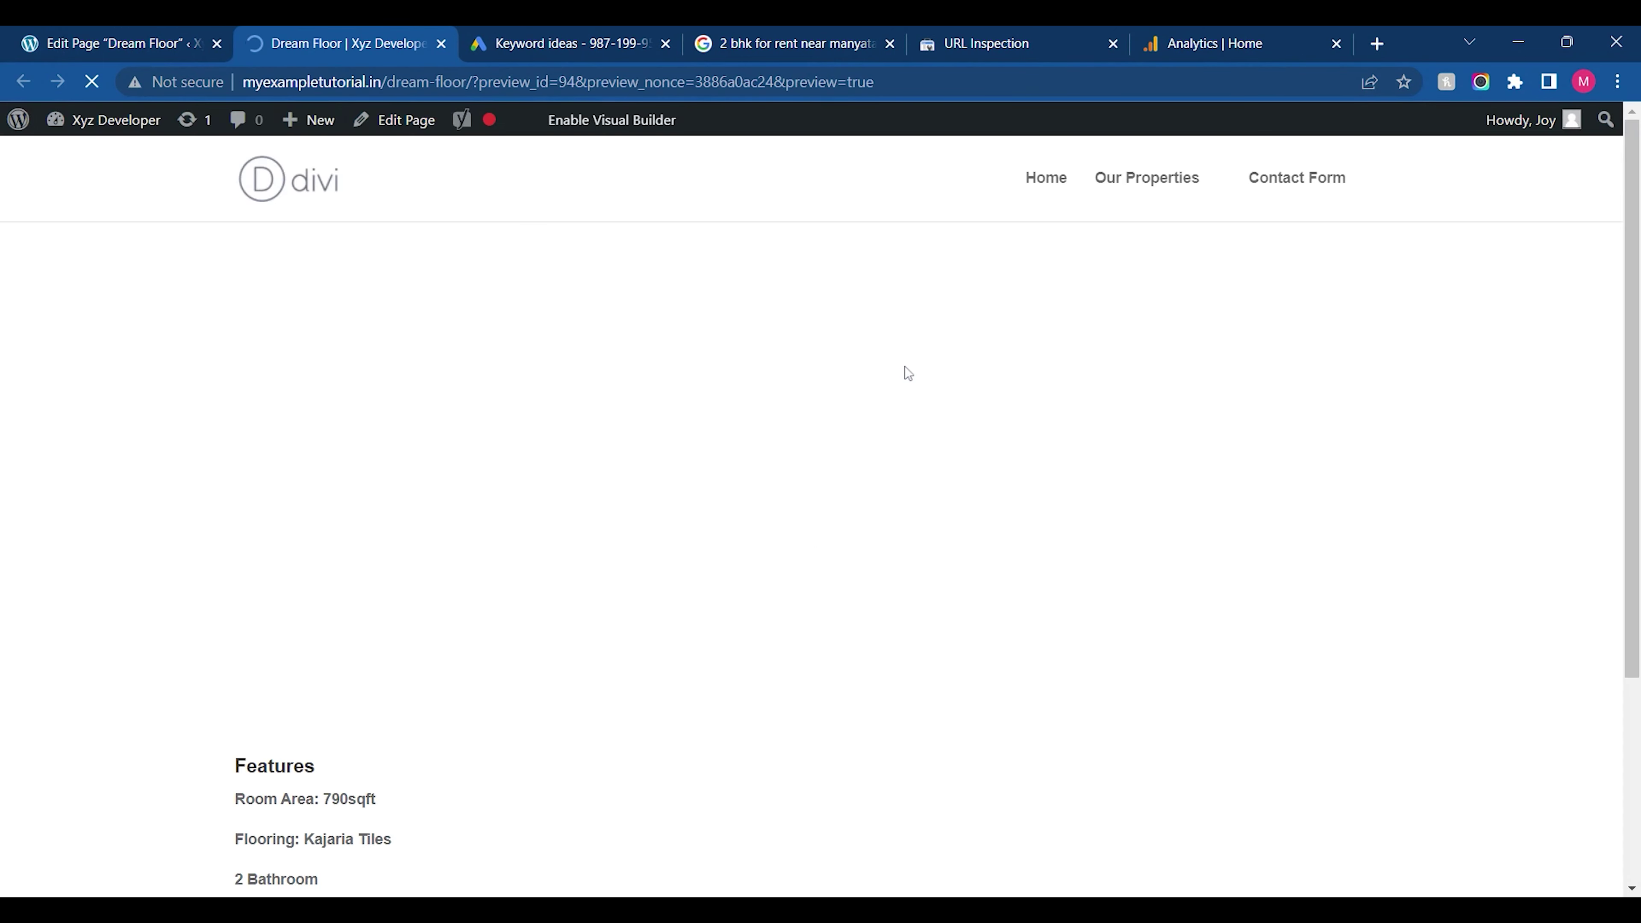
scroll(821, 517, "down", 20)
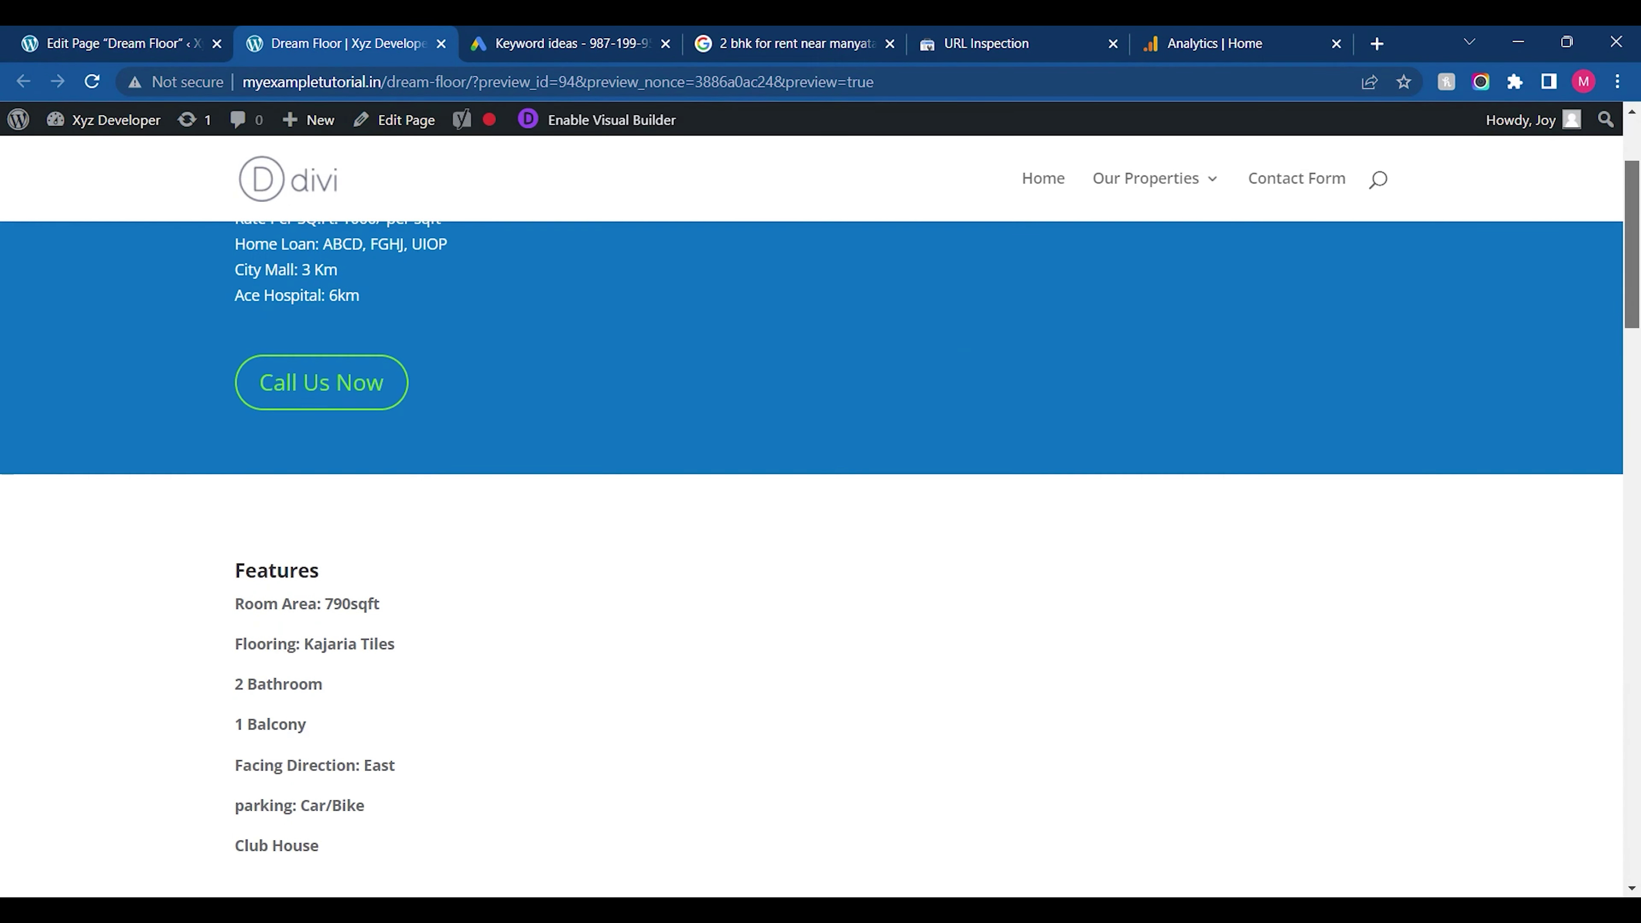
scroll(821, 517, "up", 20)
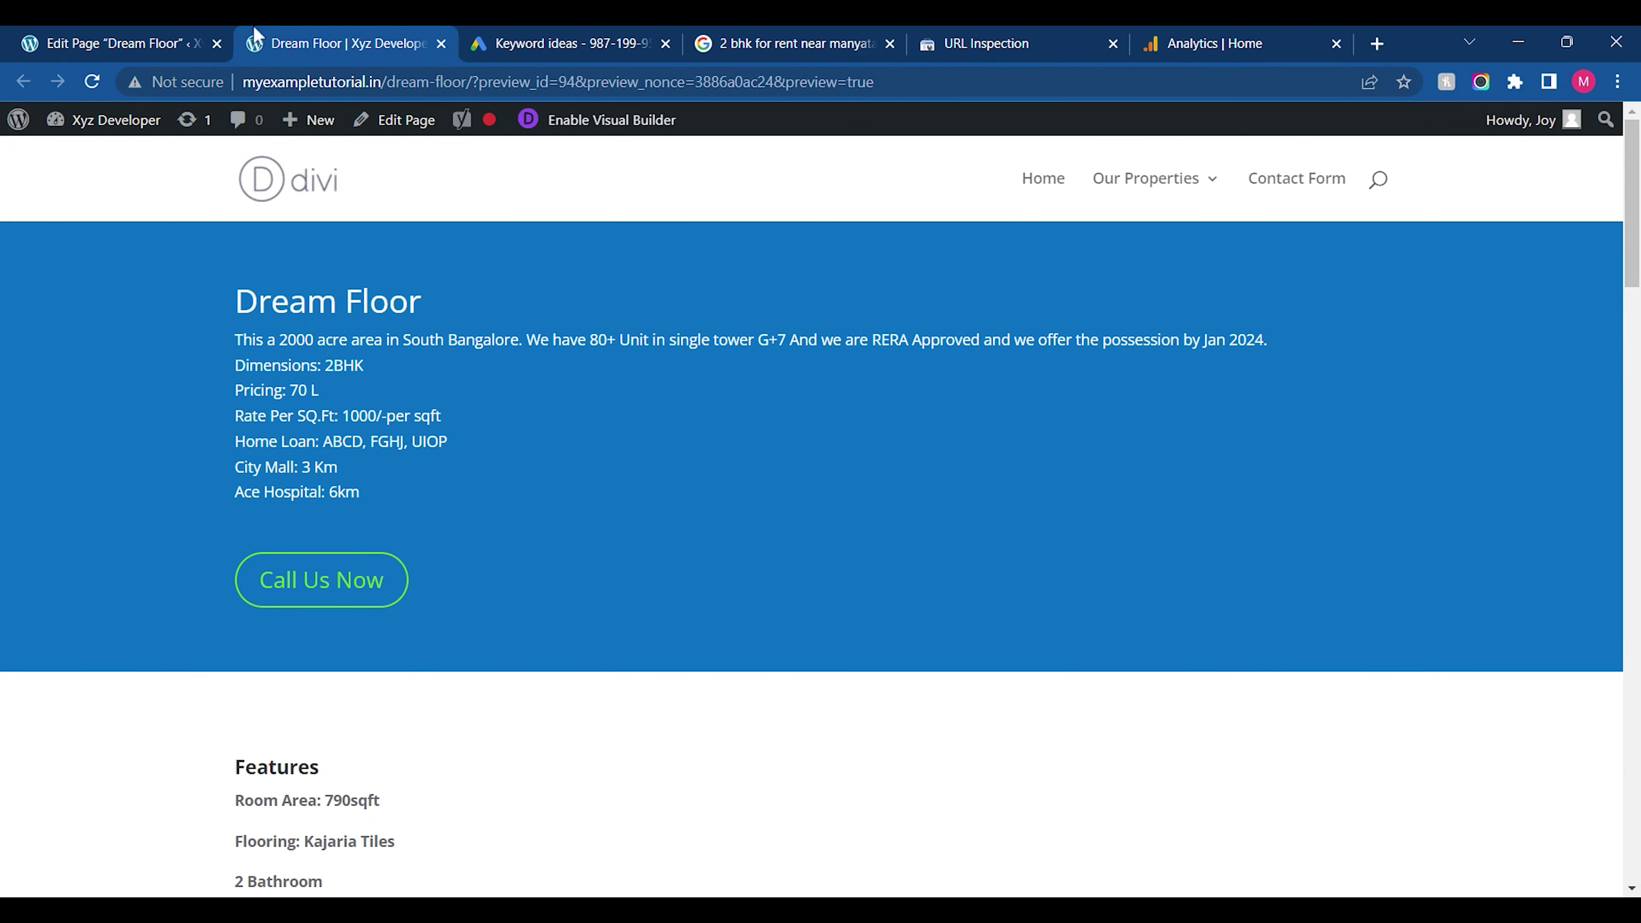
left_click(166, 38)
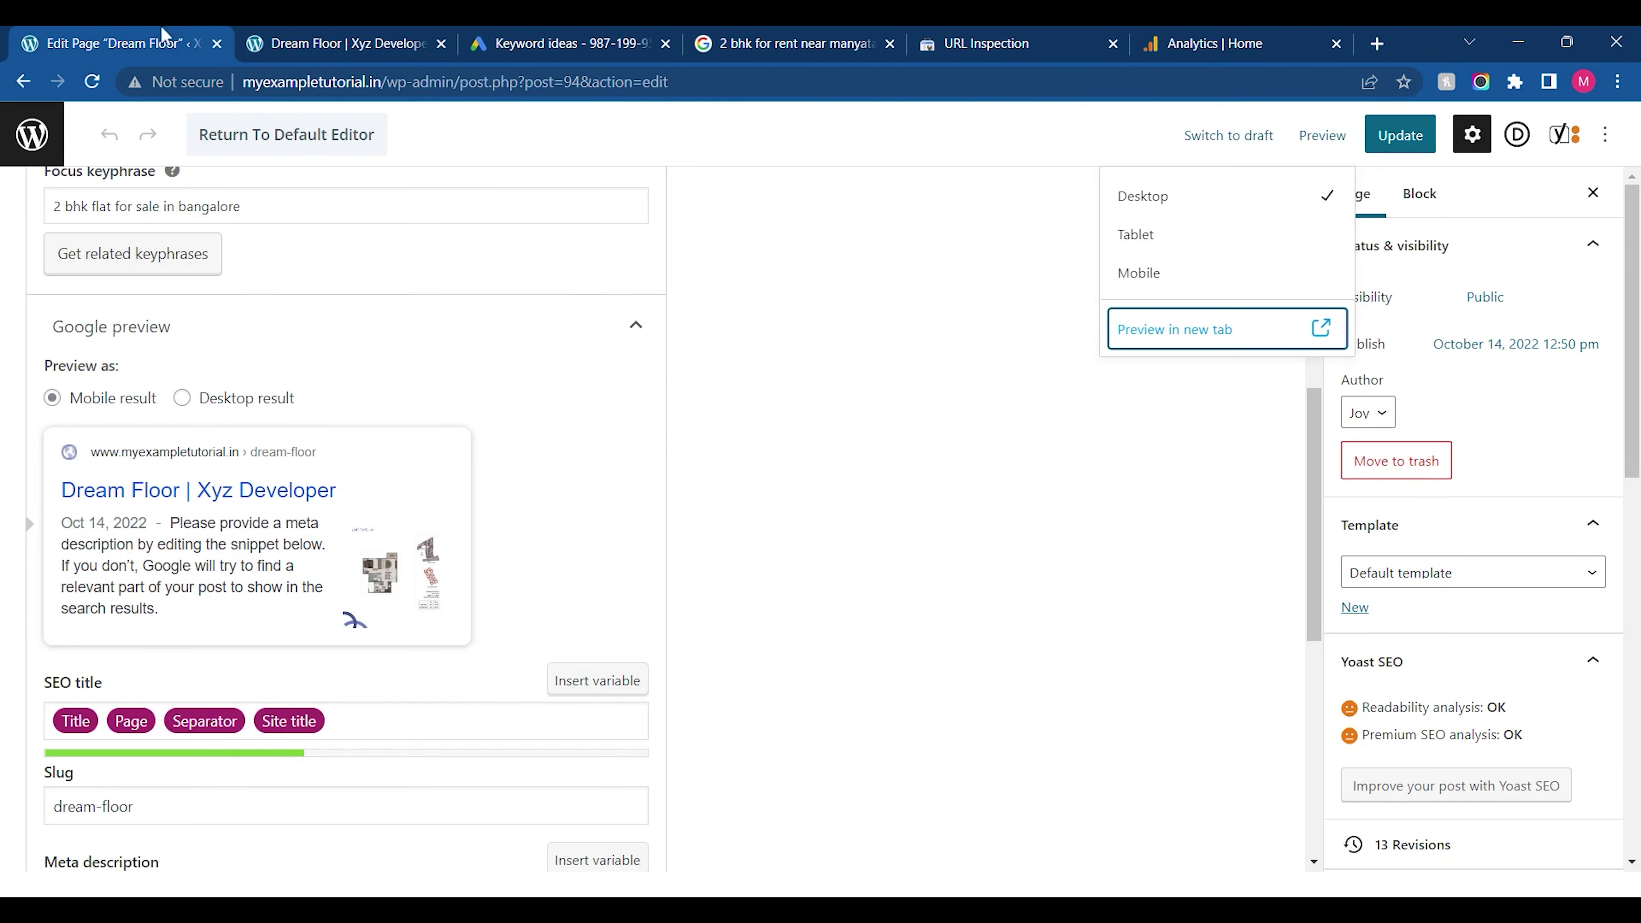
left_click(1156, 434)
Replace the default variables in Dream Floor's SEO title with "Dream Floor Property"
left_click_drag(1318, 420, 1291, 346)
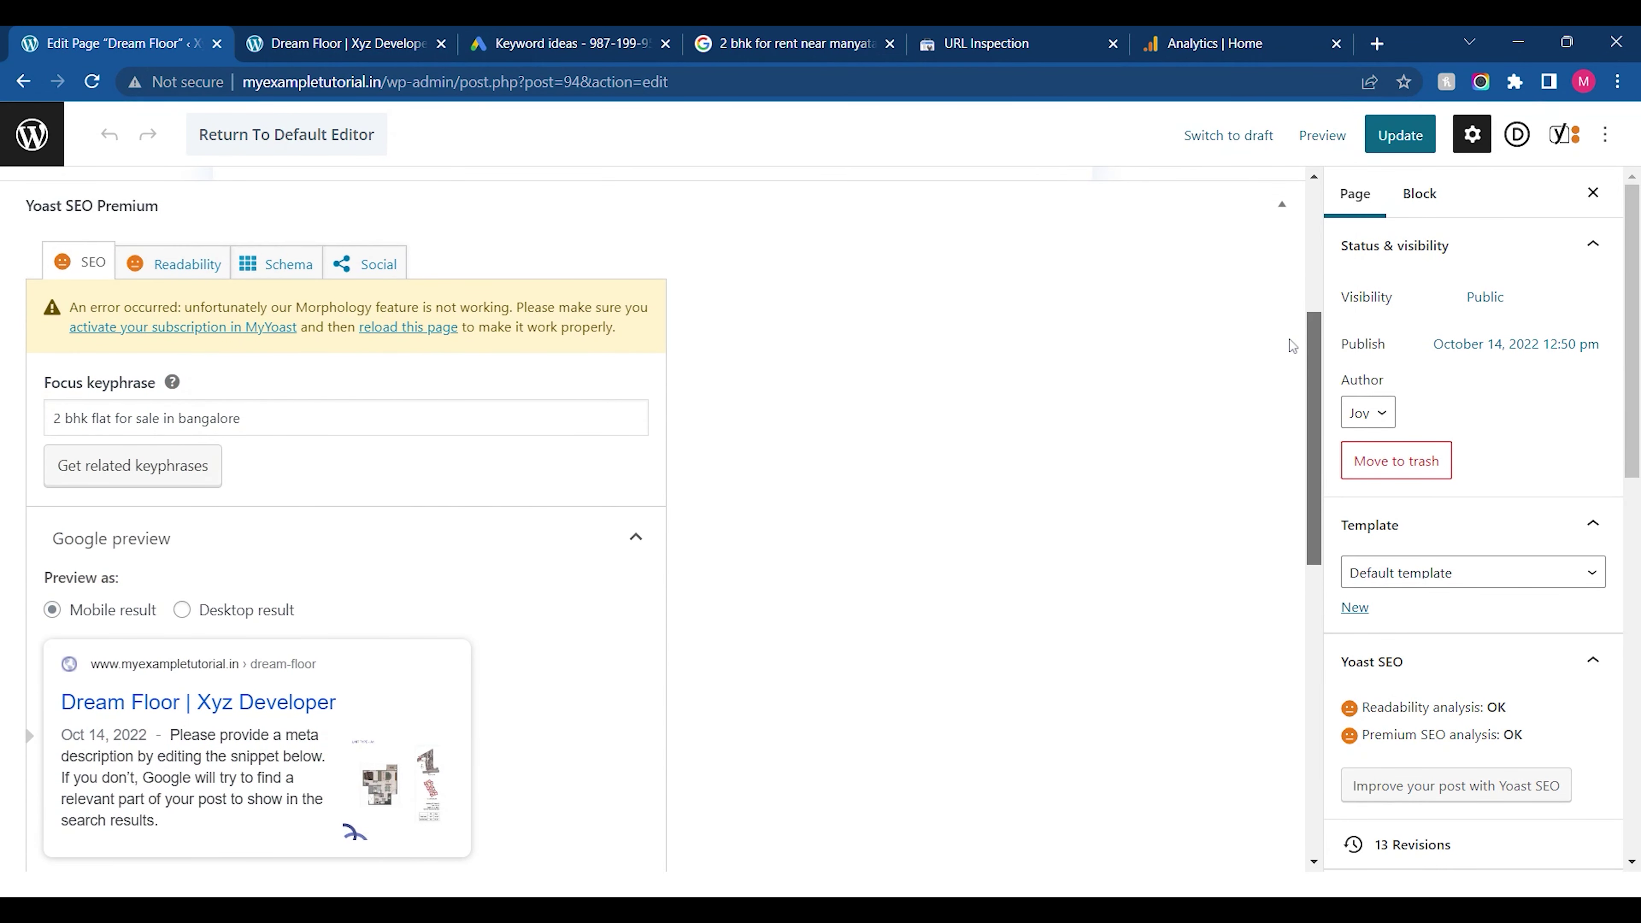
scroll(366, 476, "down", 6)
left_click(331, 550)
key("BackSpace")
key("BackSpace")
key("BackSpace")
key("BackSpace")
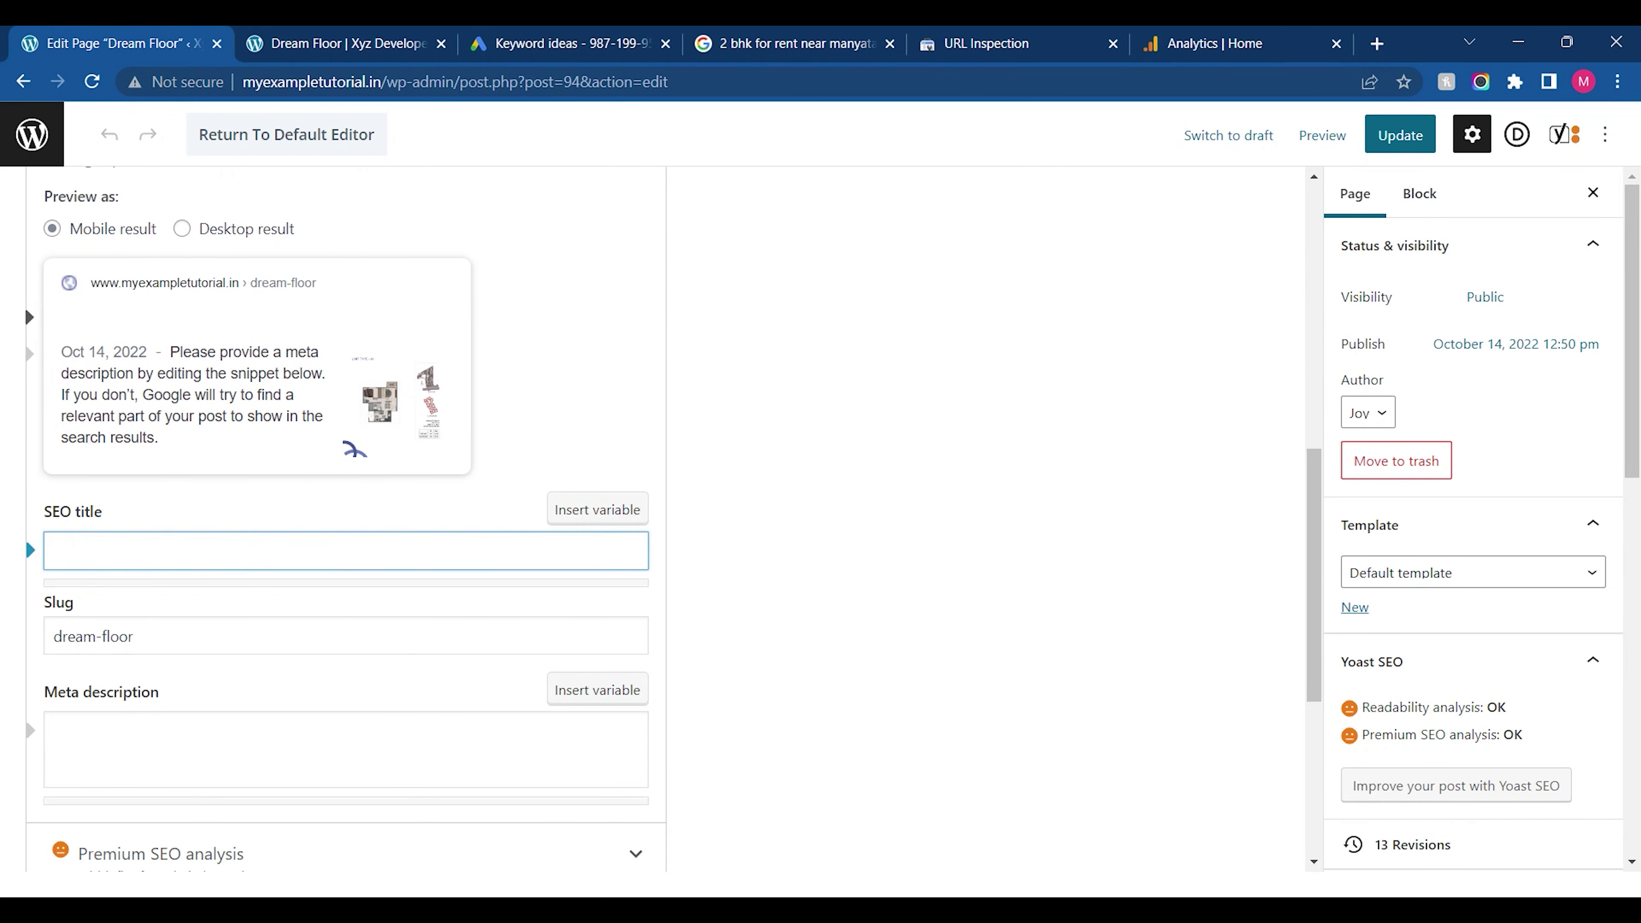
type("Dream ")
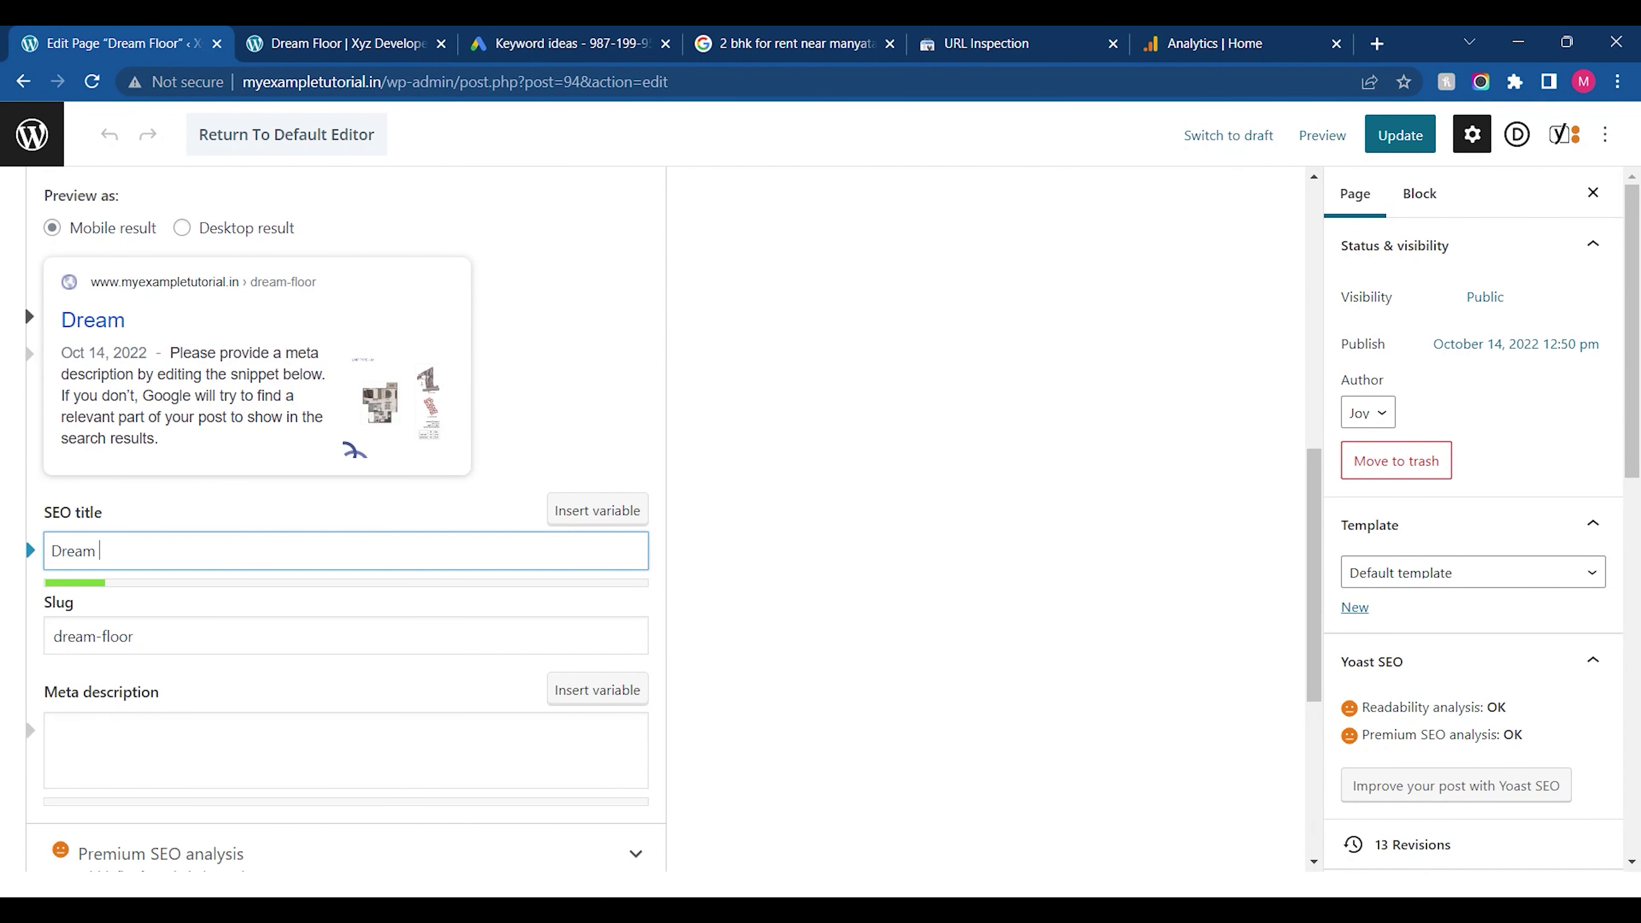
type("Floor @bhk")
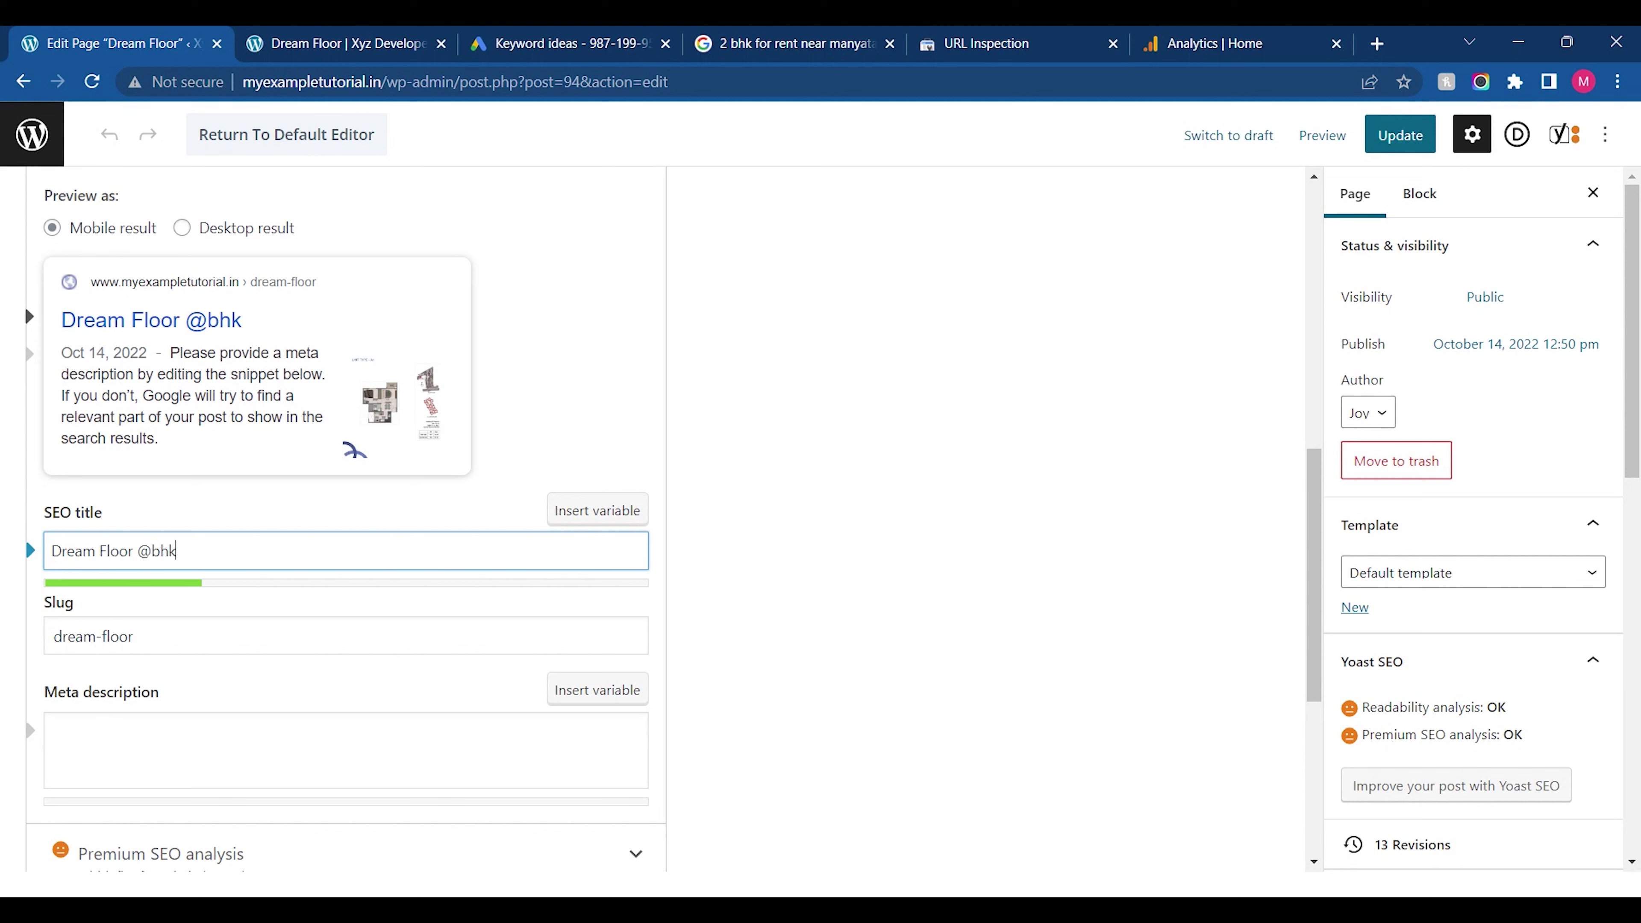
key("BackSpace")
key("BackSpace")
key("BackSpace")
key("BackSpace")
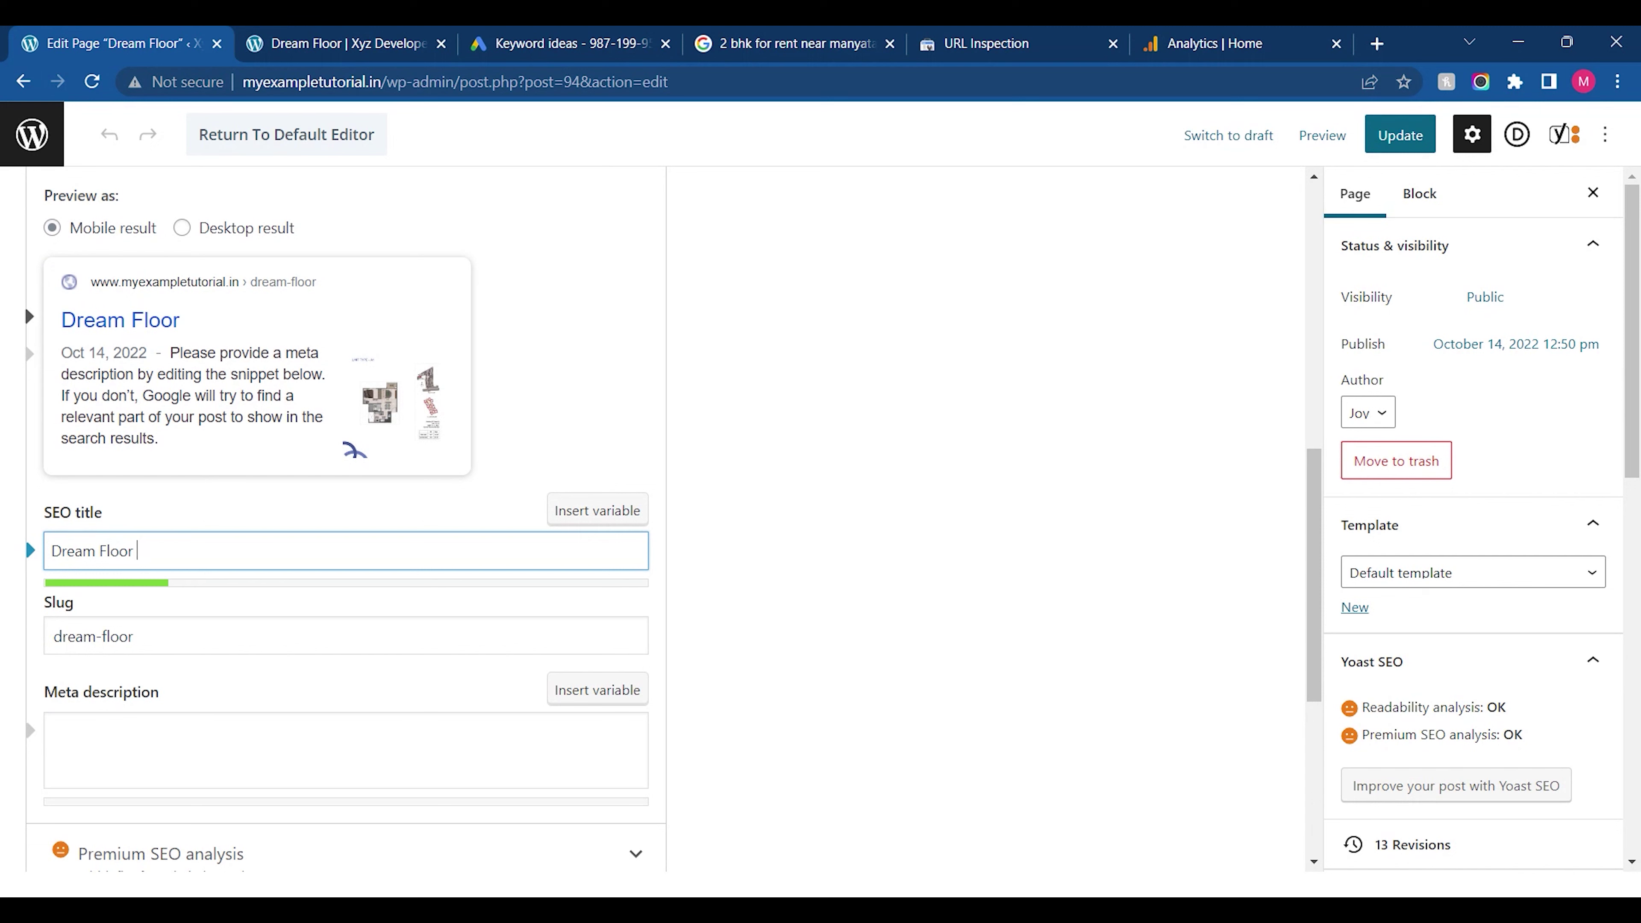
type("Property")
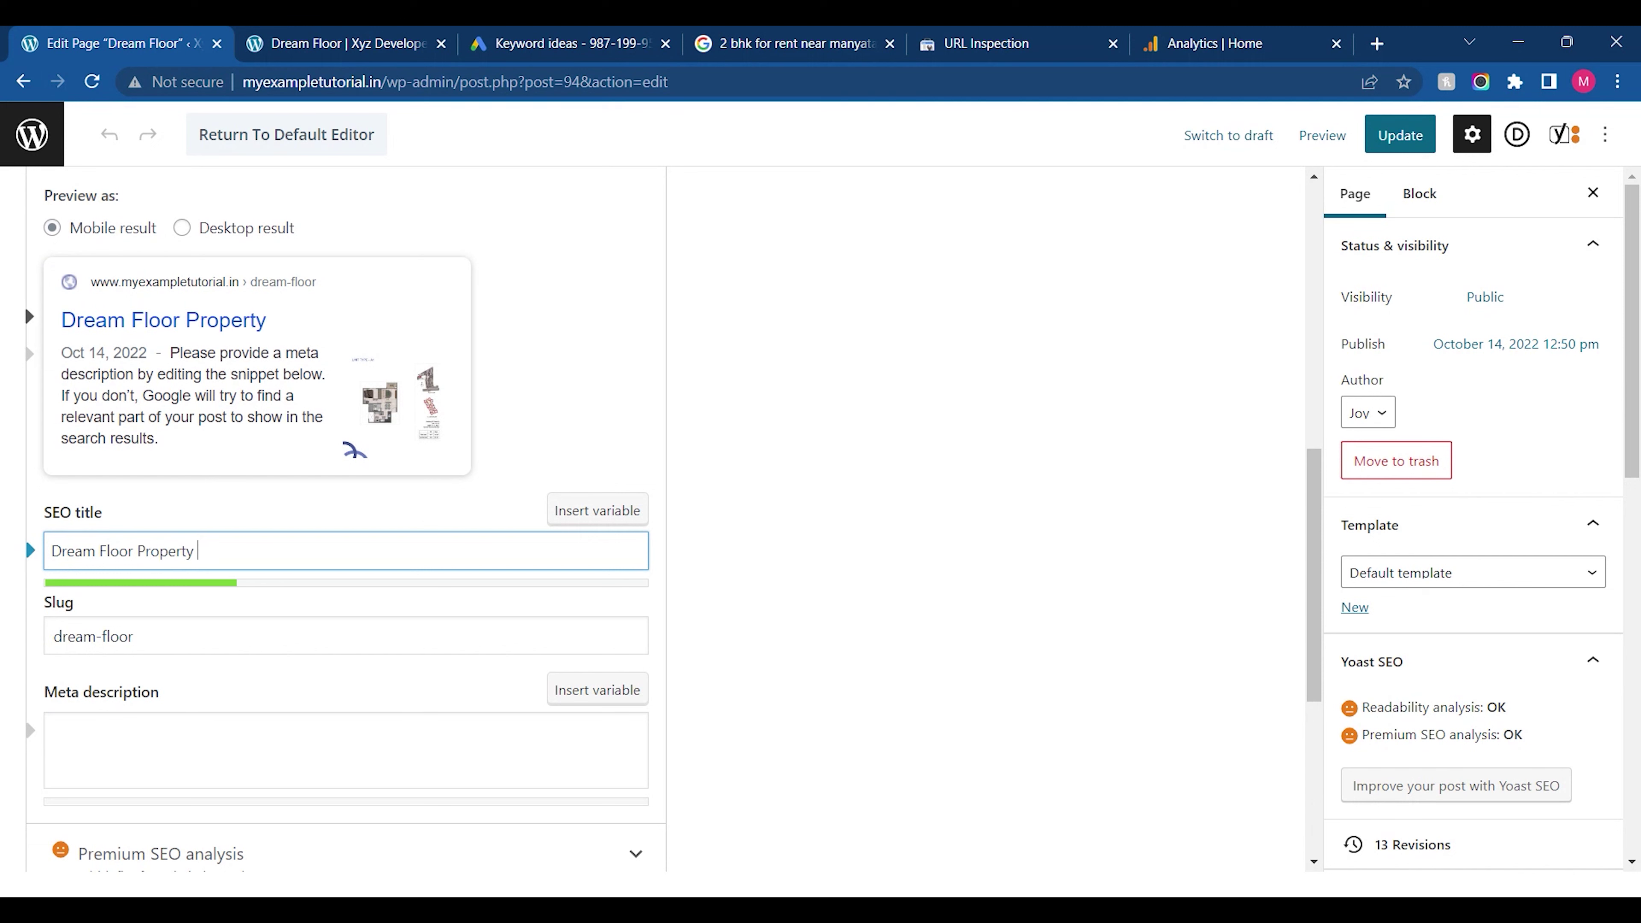
Extend the SEO title to read "Dream Floor Property | Avilable 2bhk Flats In Bangalore"
type(" | Avisable 2bhk Fla")
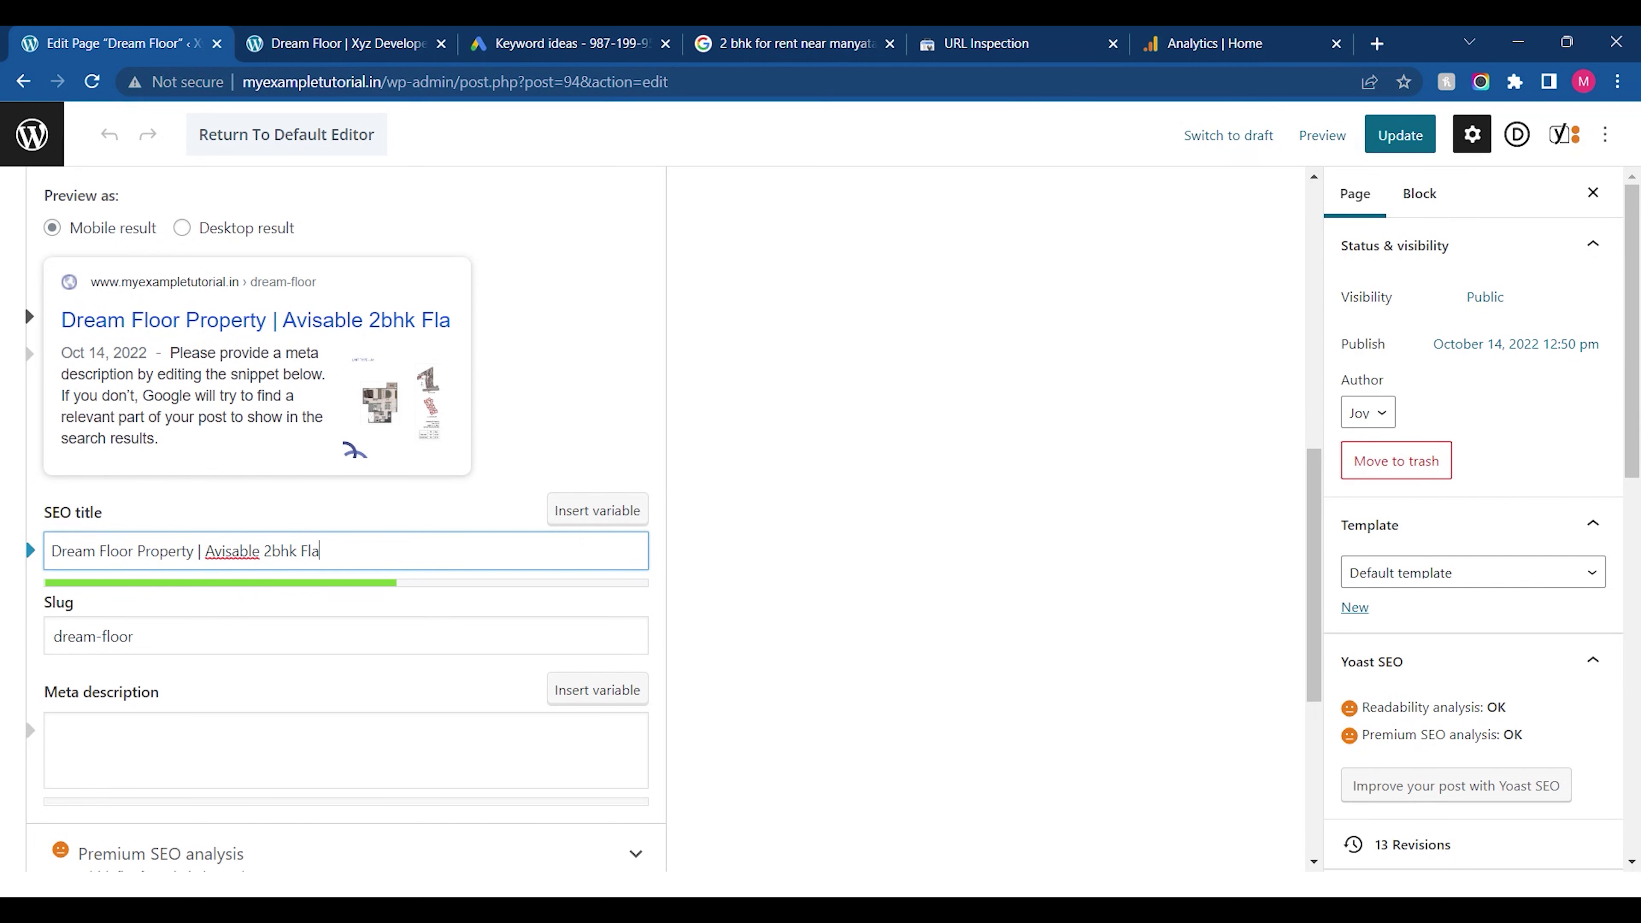
type("ts In Bangalore")
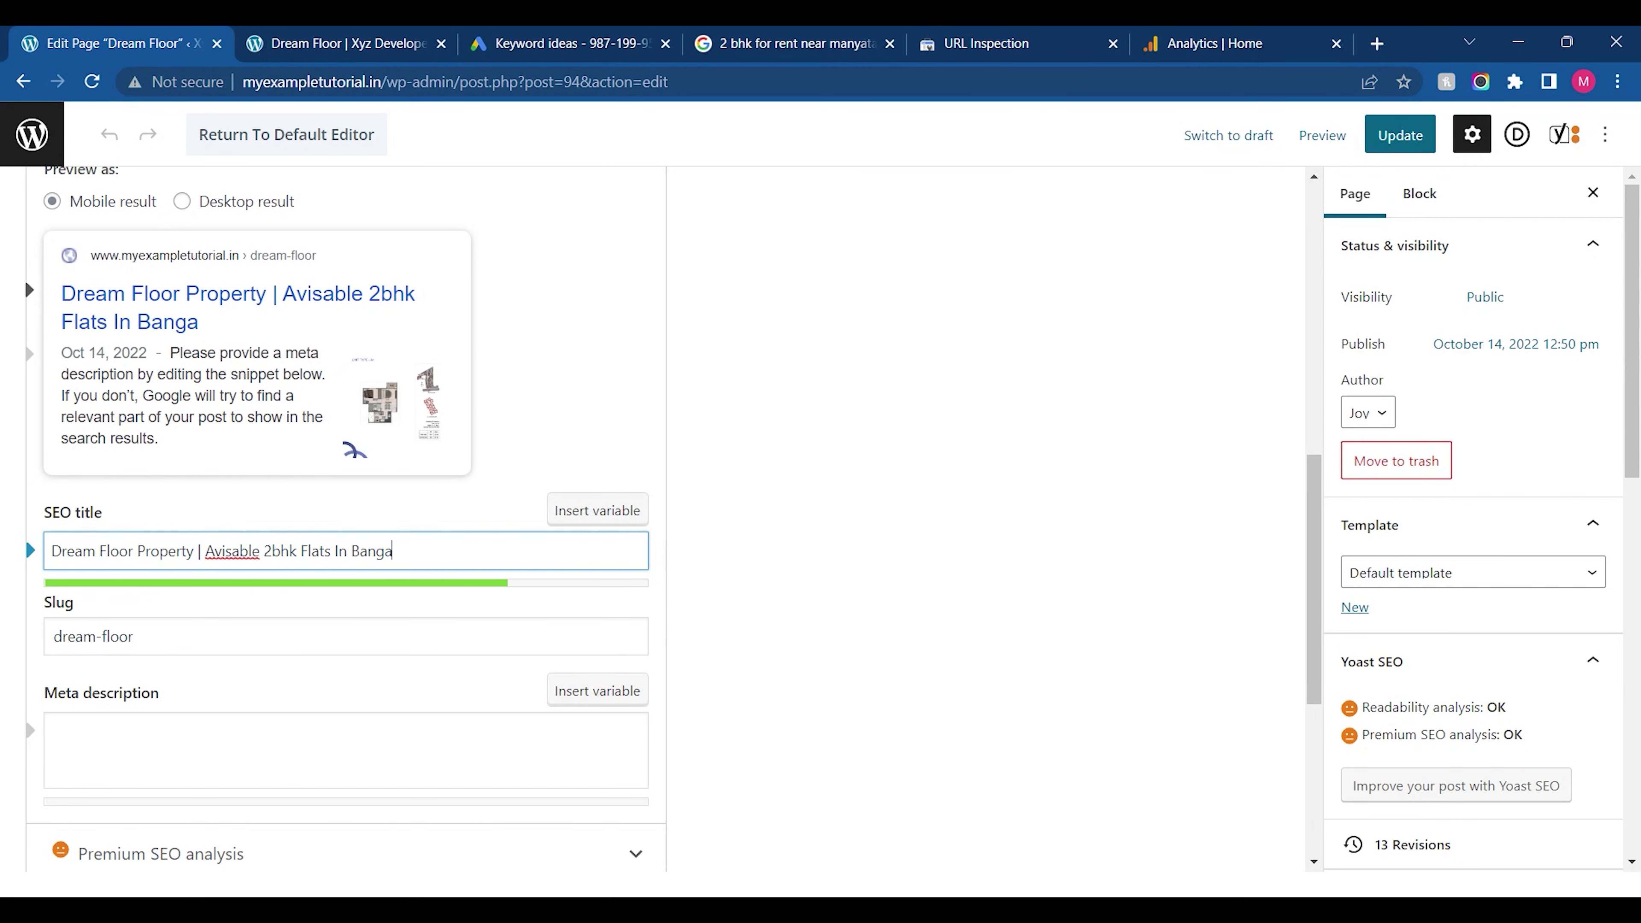
key("BackSpace")
key("BackSpace")
key("BackSpace")
key("BackSpace")
type("lore")
double_click(232, 551)
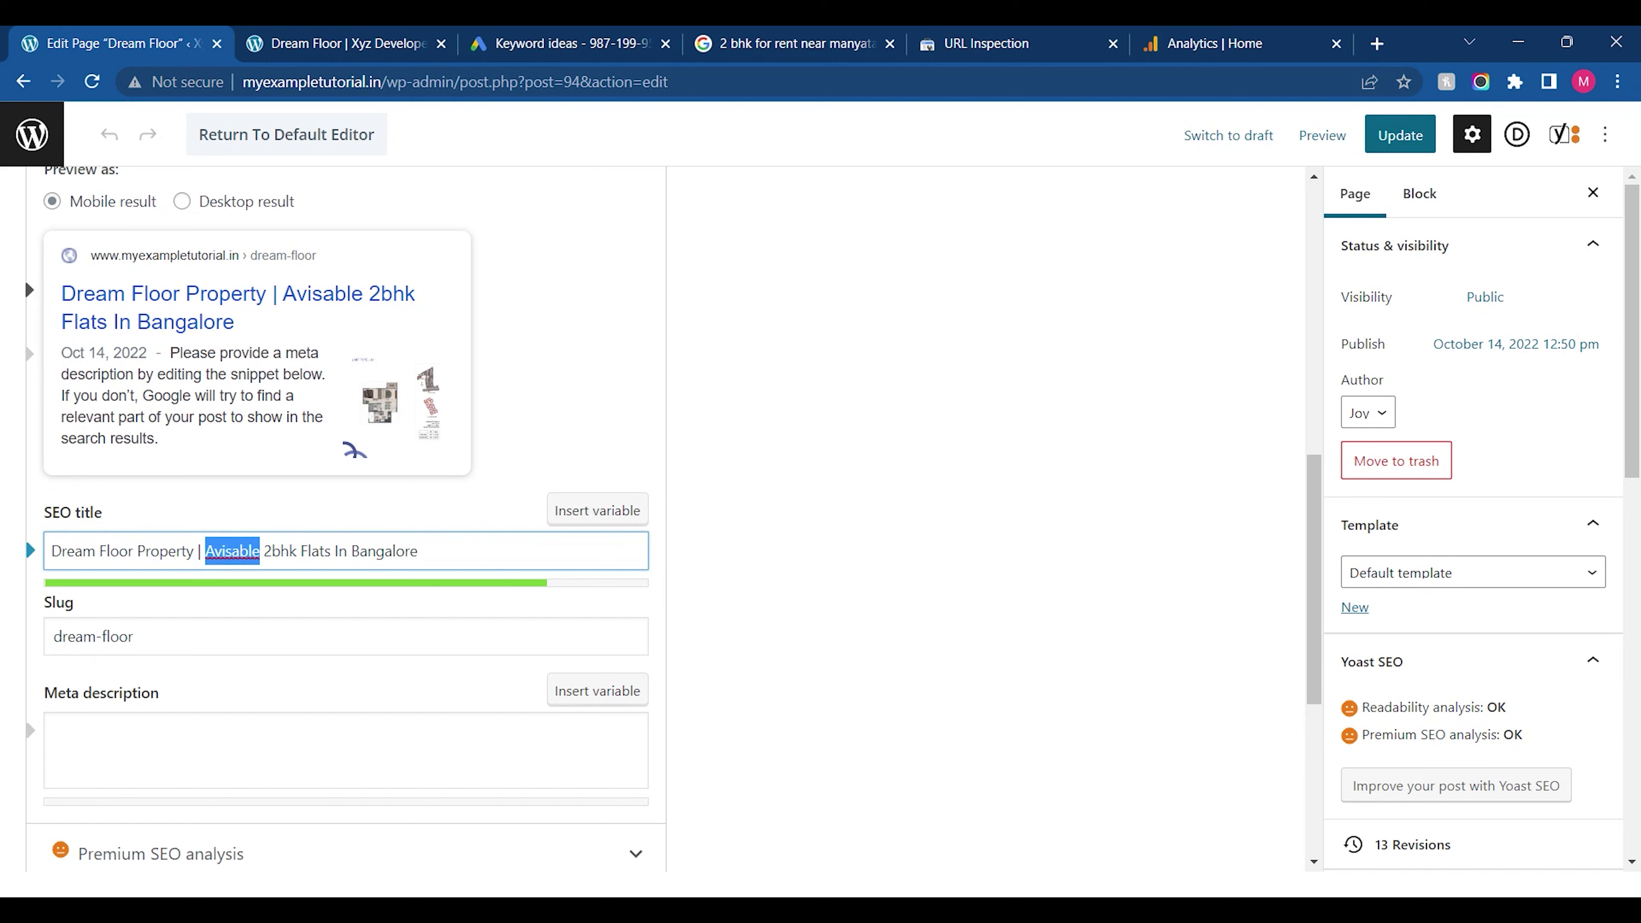
key("BackSpace")
type("Avilable")
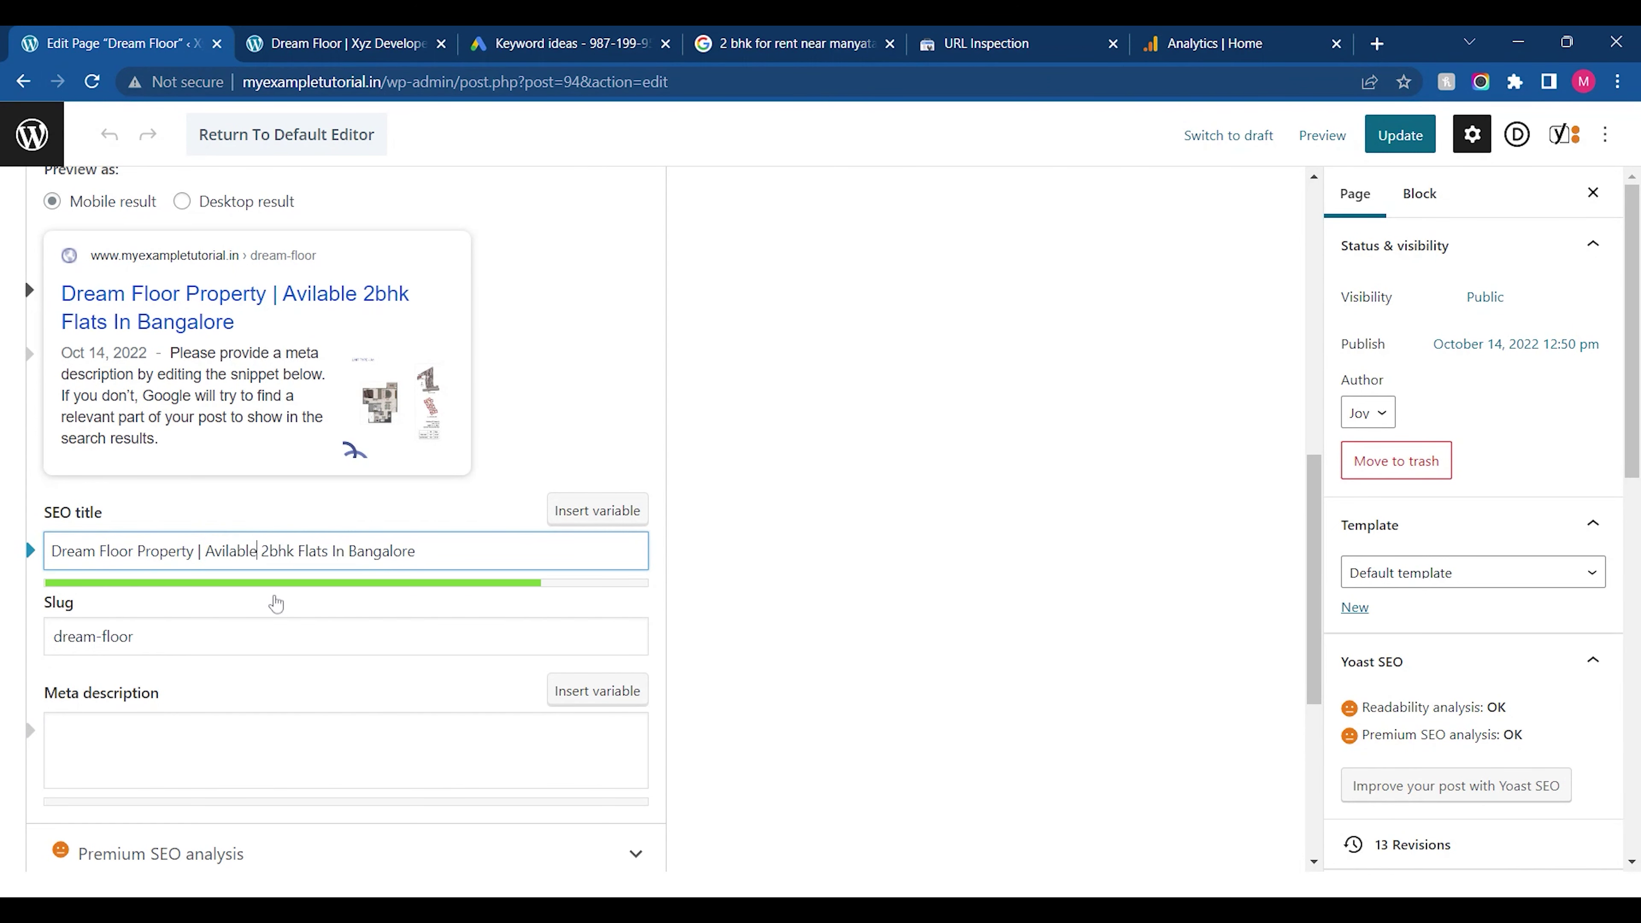
Start the meta description with "we have 2 bhk flat for sale in bangalore with", copying the keyphrase from the focus keyphrase
left_click(52, 731)
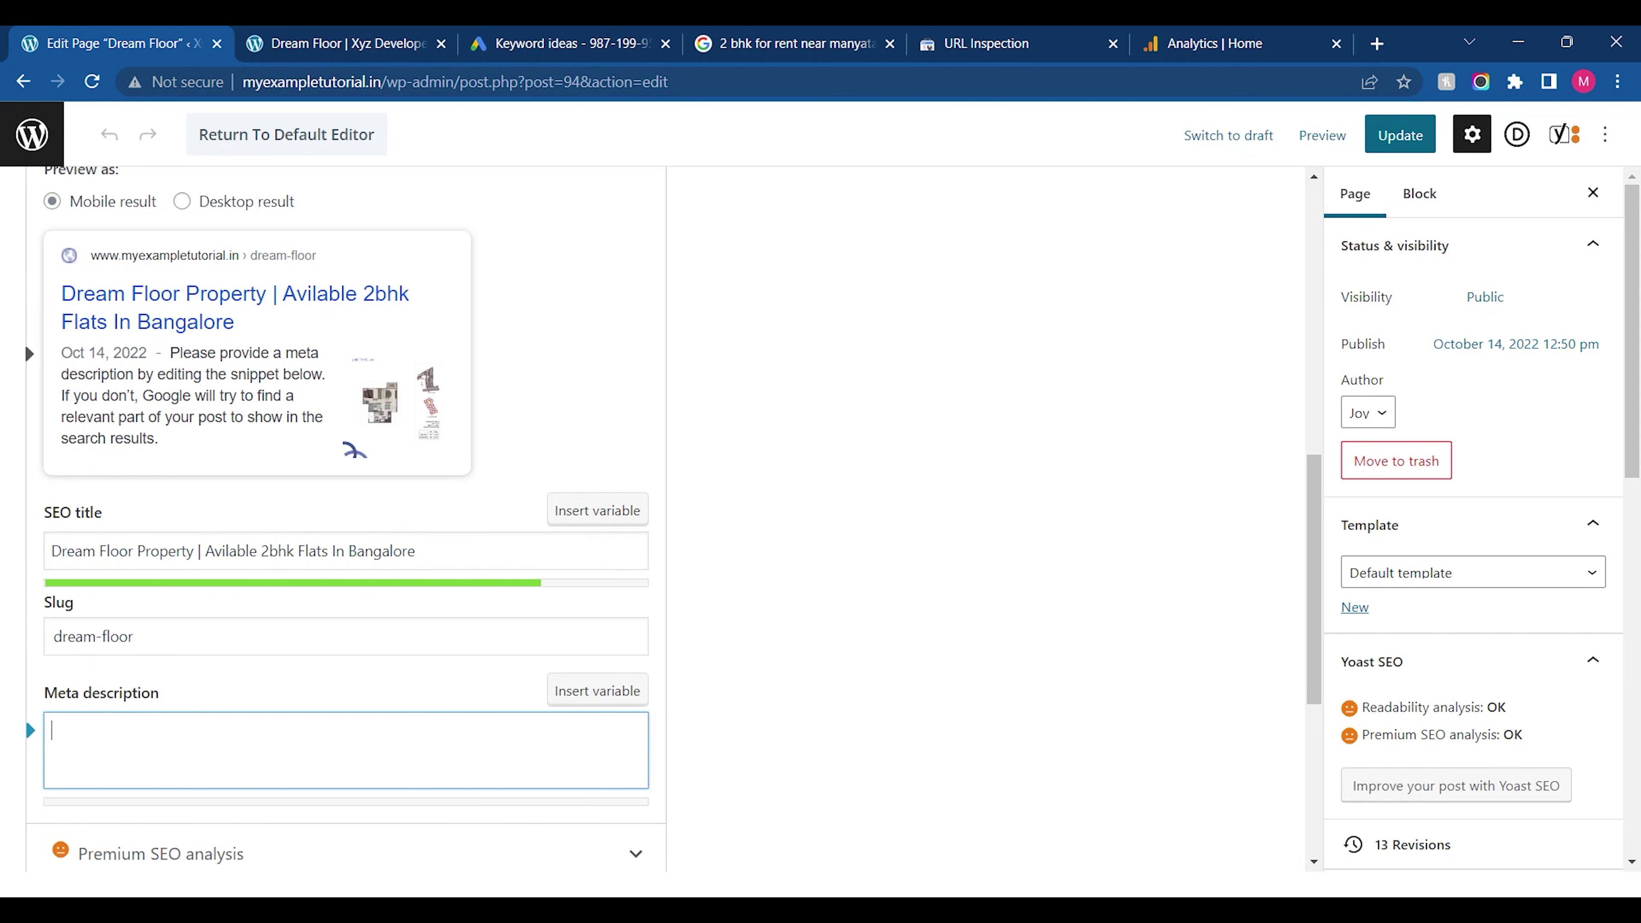
left_click_drag(1317, 500, 1282, 435)
double_click(208, 217)
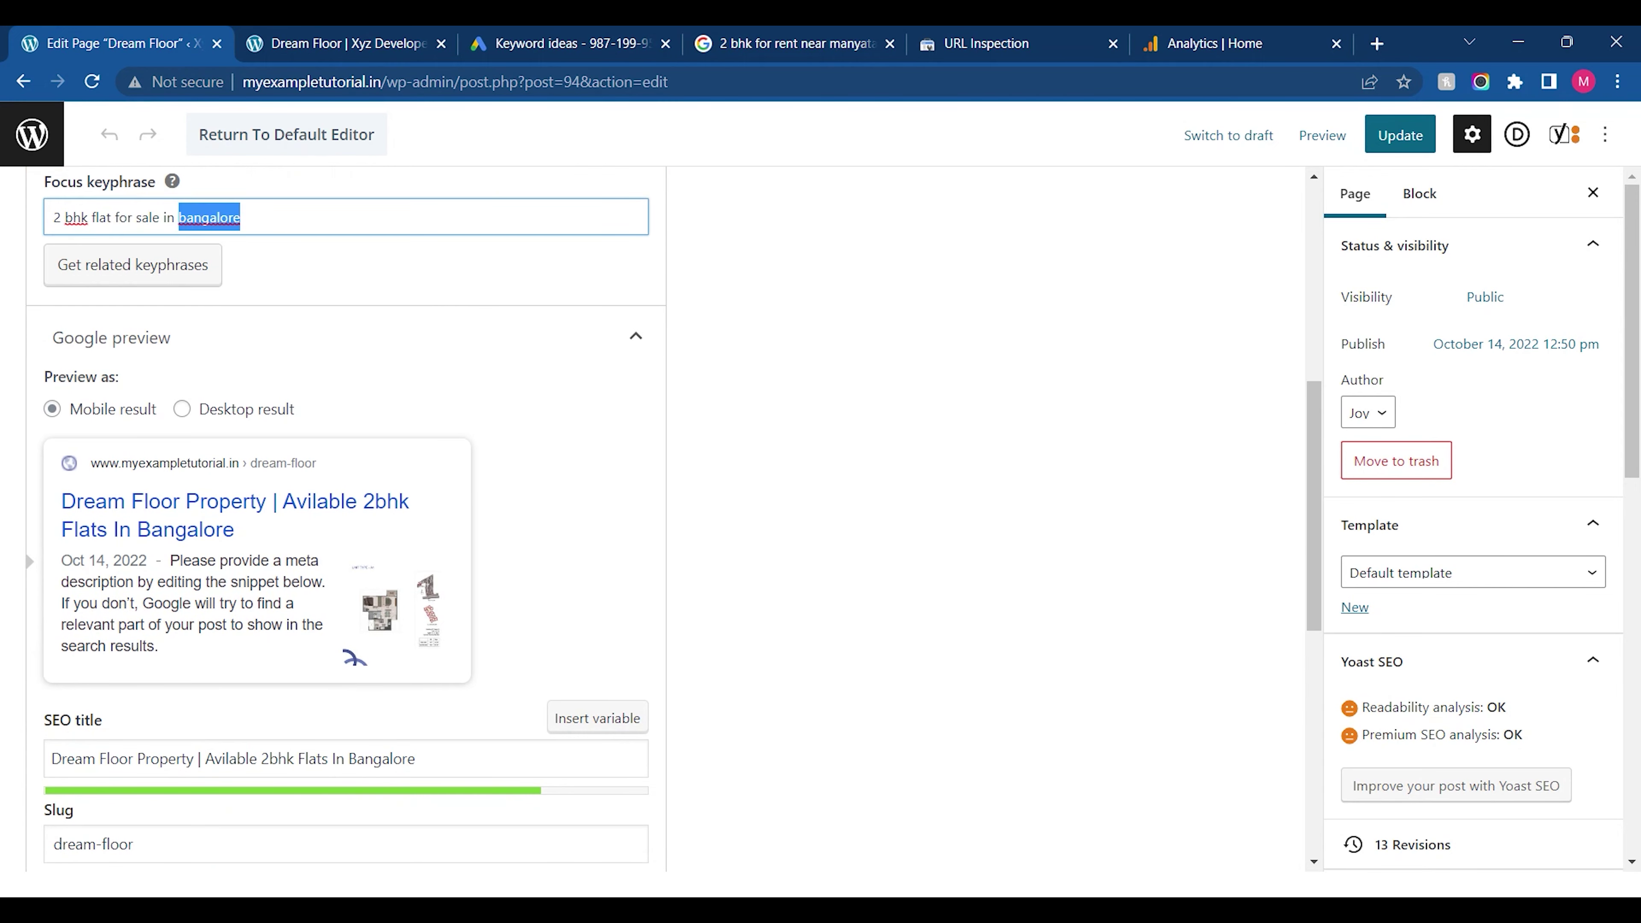
key("ctrl+a")
key("ctrl+c")
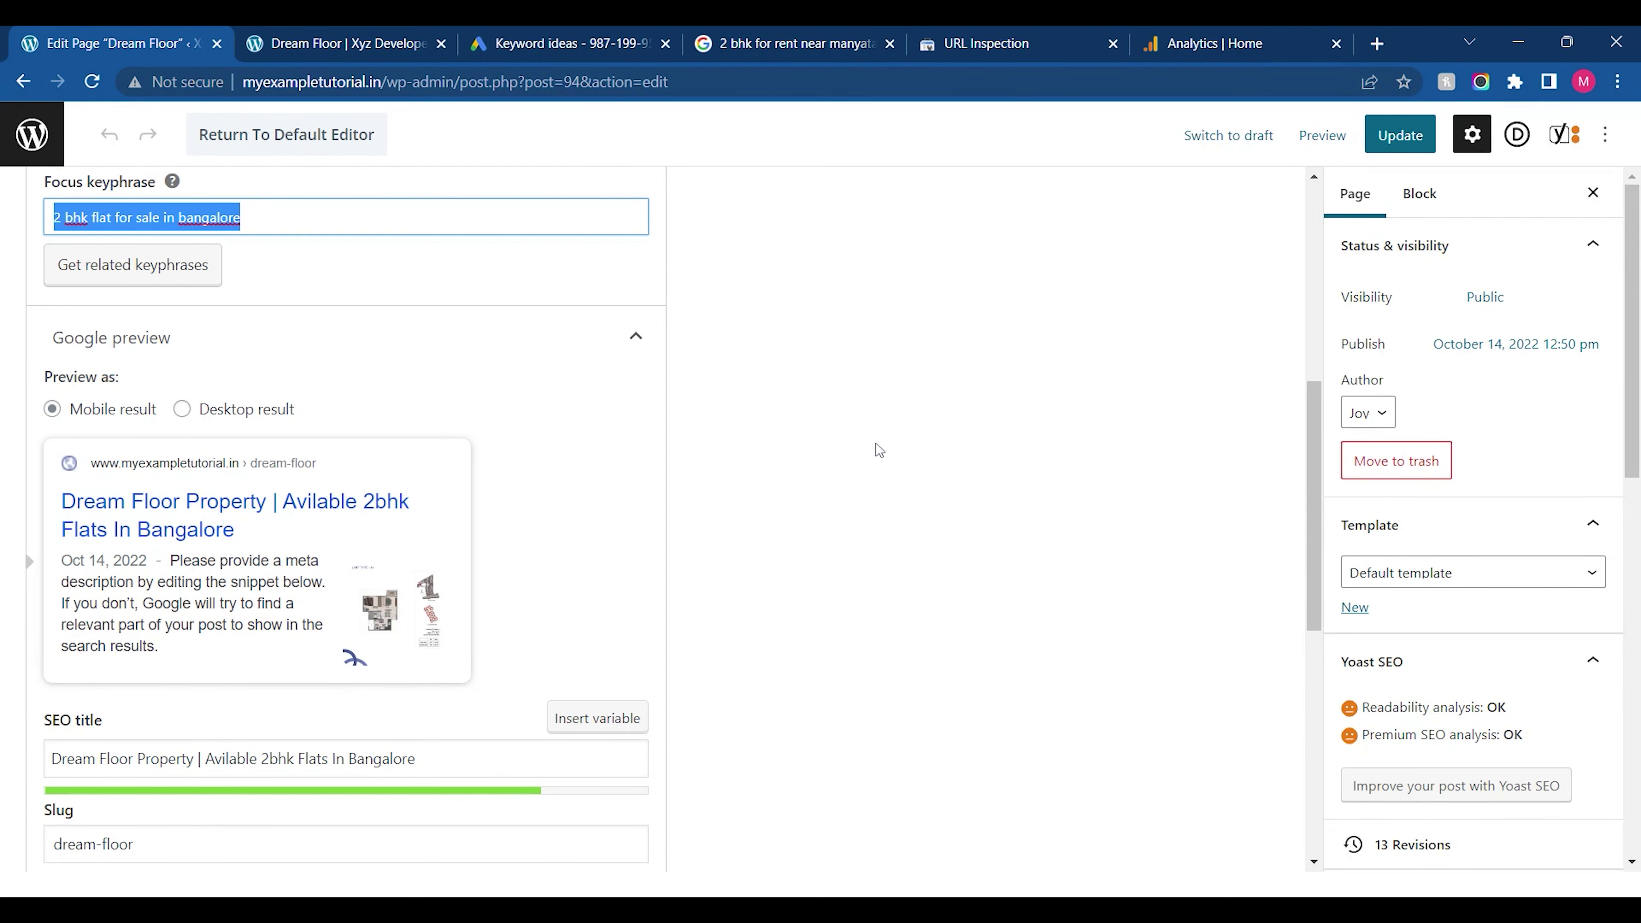
left_click_drag(1308, 534, 1307, 655)
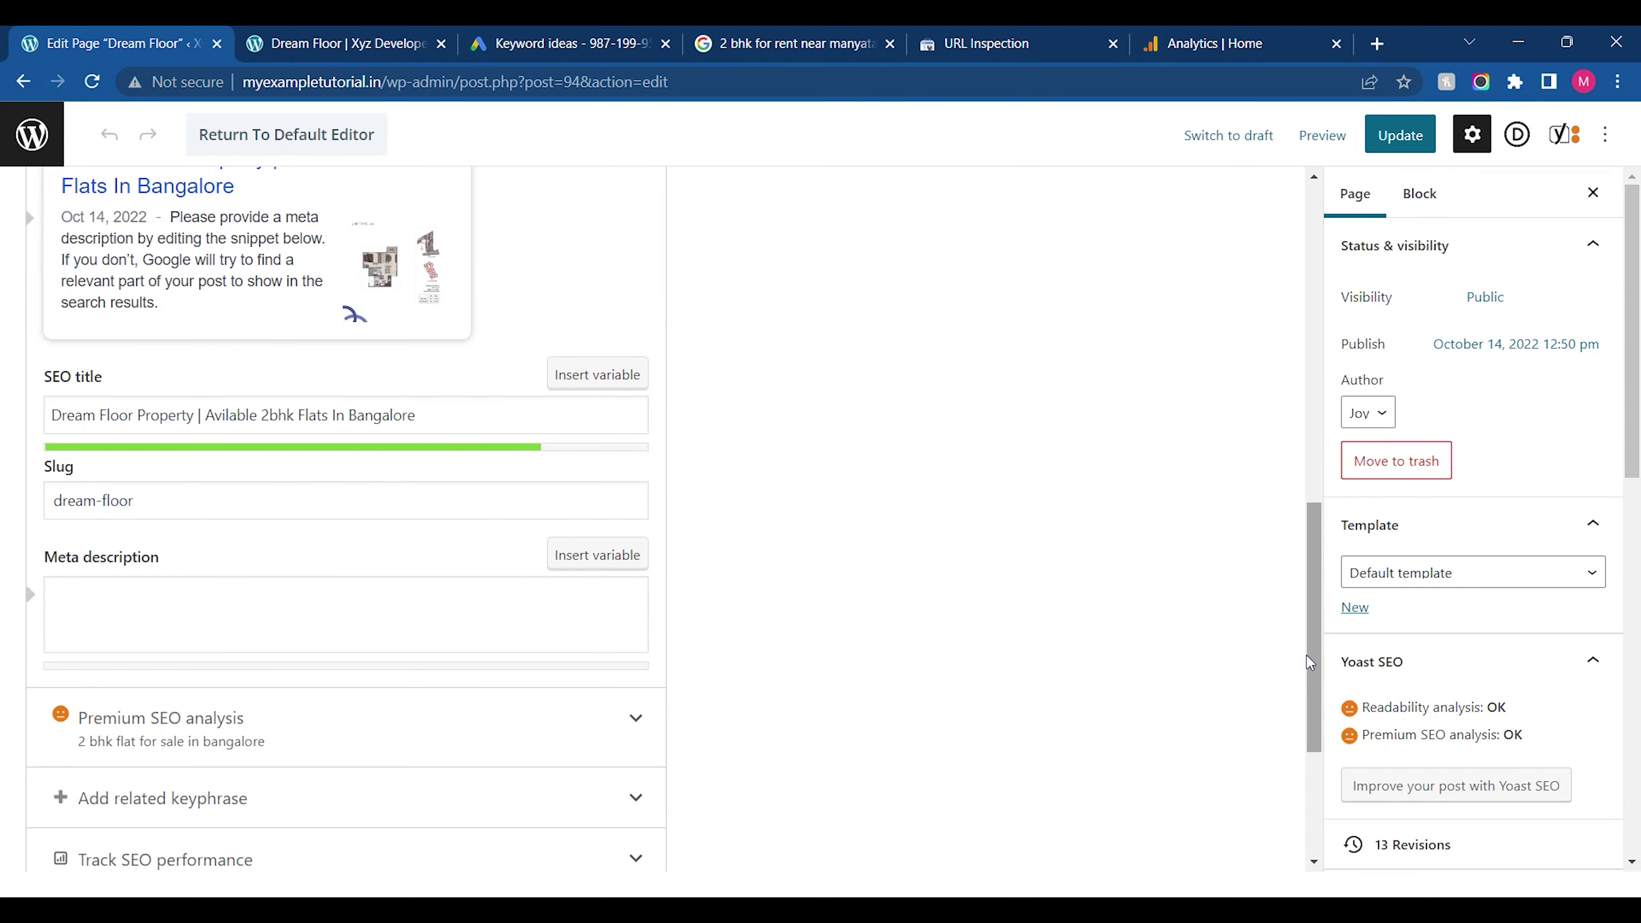
left_click(269, 640)
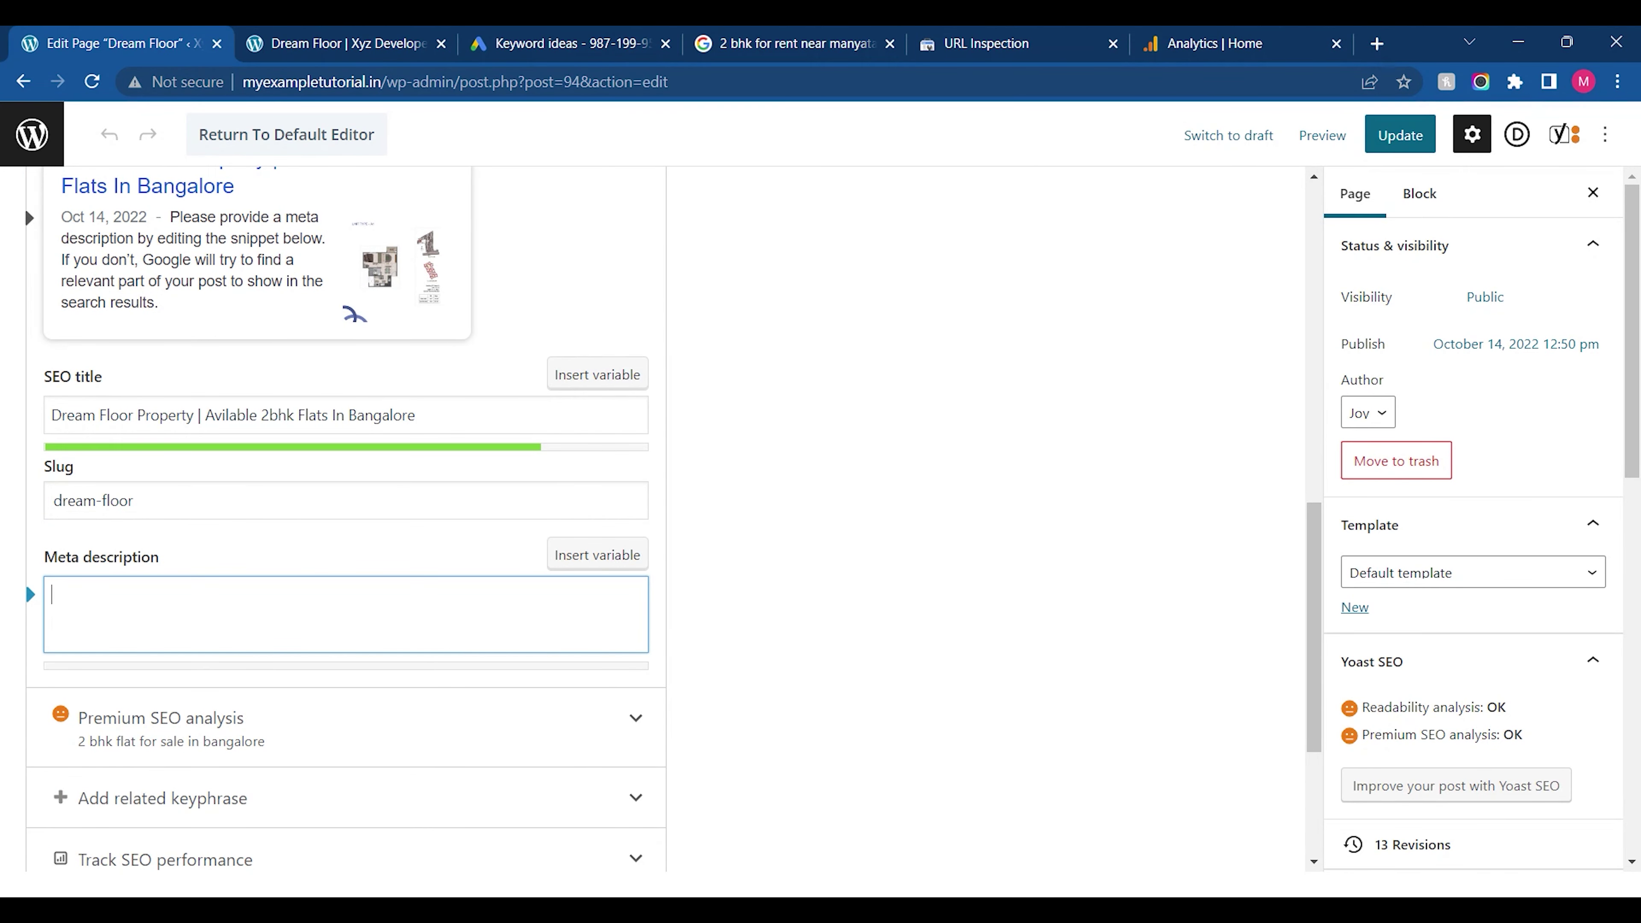
type("we have")
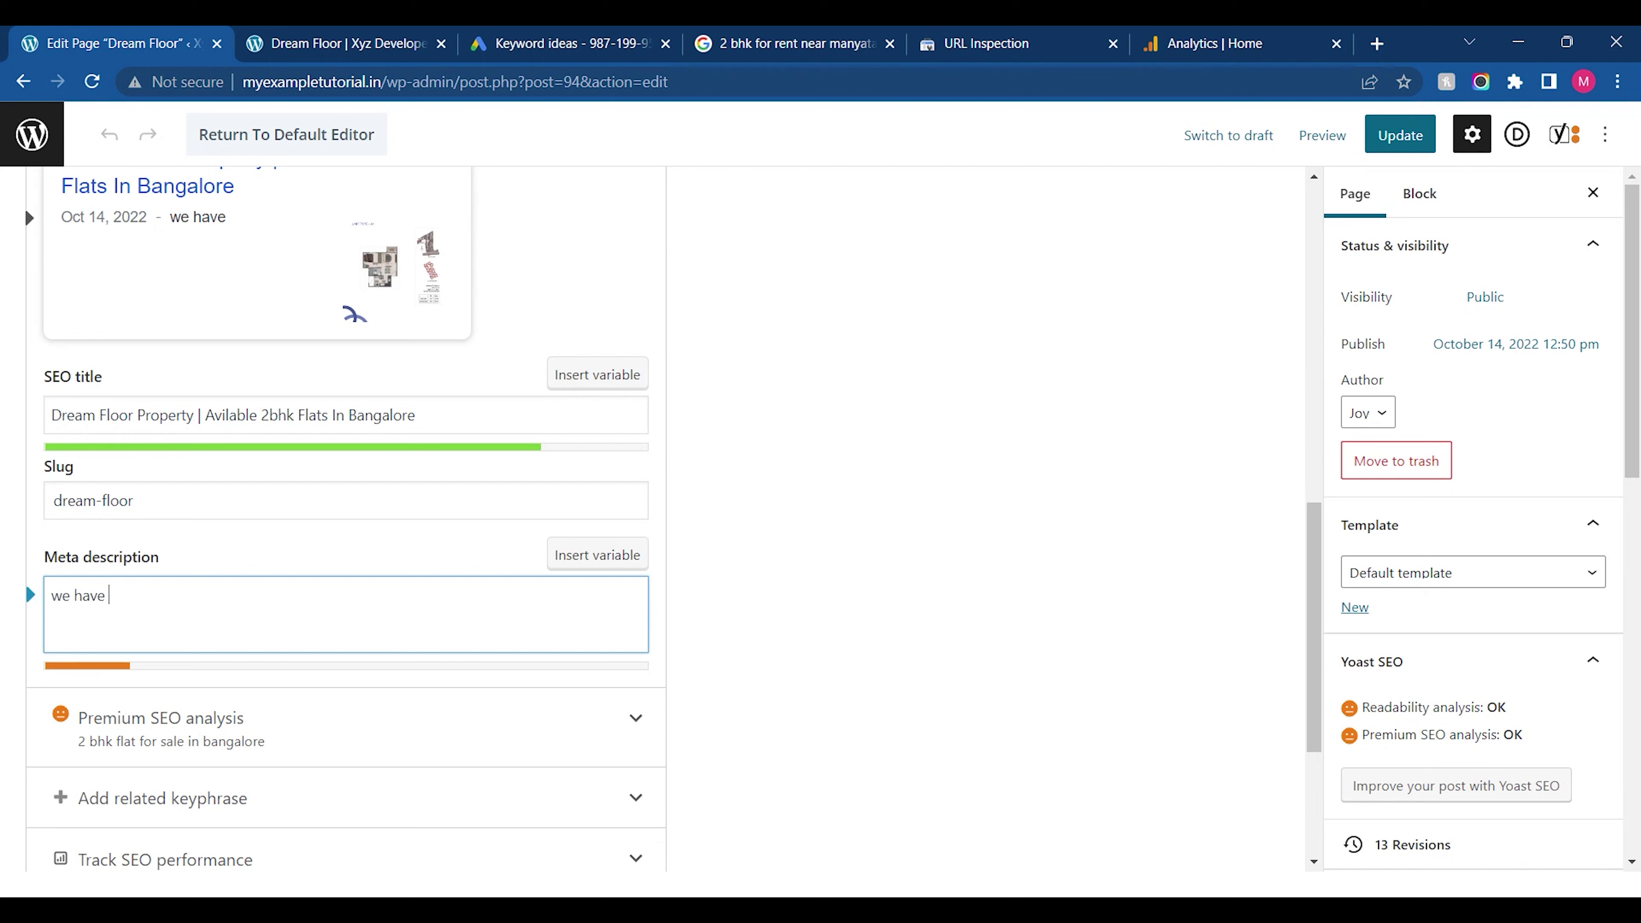
key("ctrl+v")
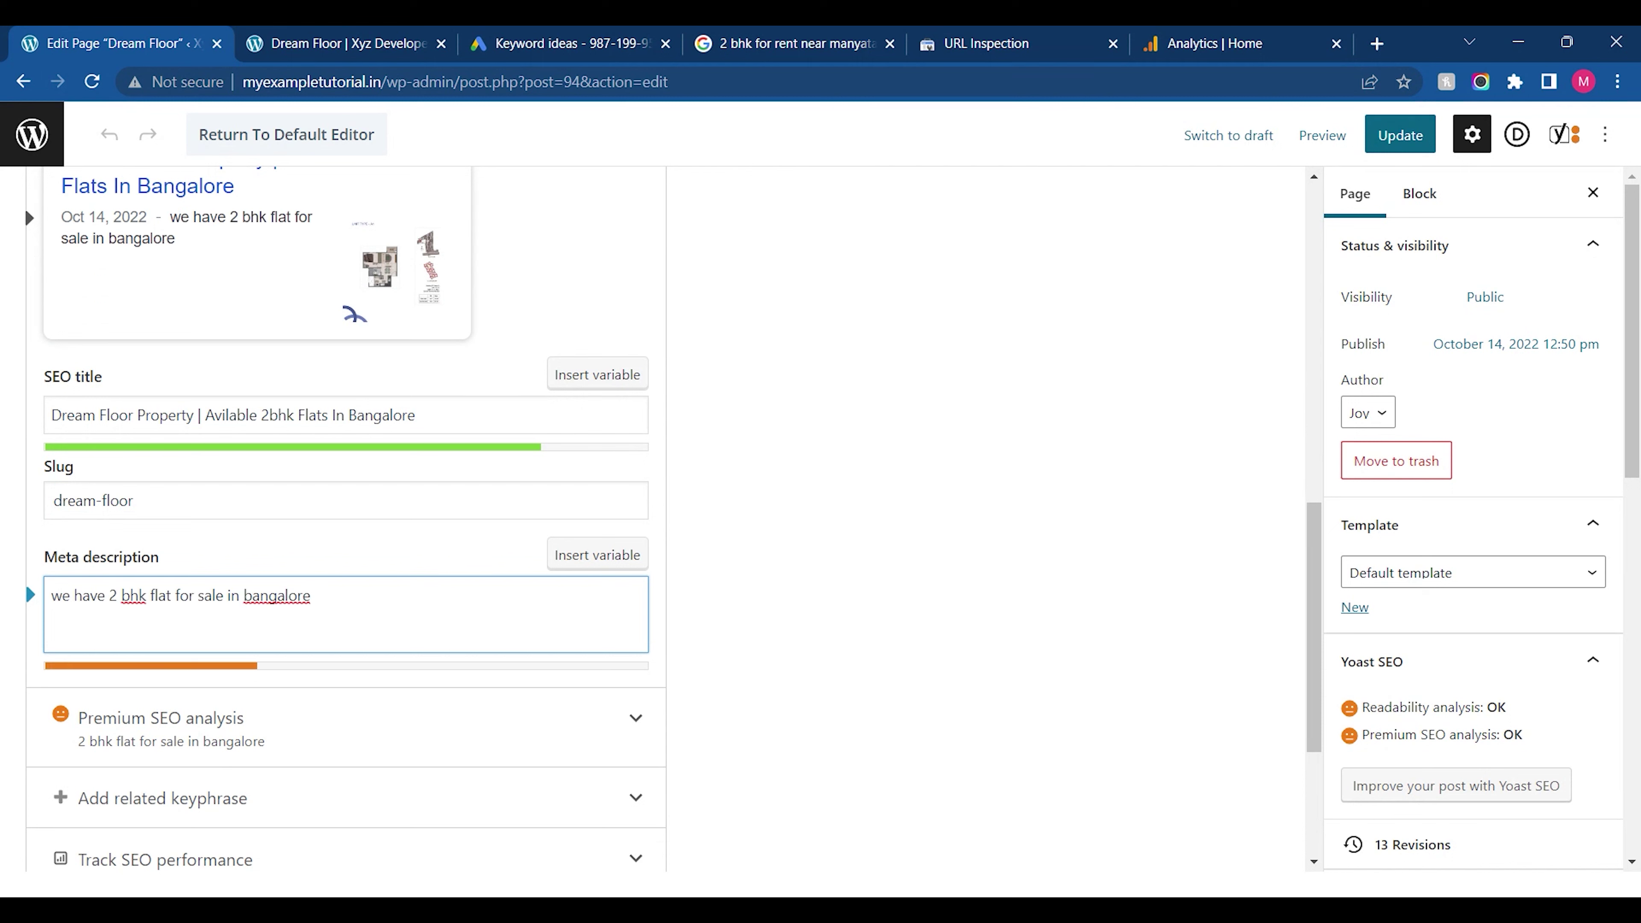
type("with")
Append the property description from the Dream Floor preview, "2000 acre area in South Bangalore" through "Jan 2024", to the meta description
left_click(314, 39)
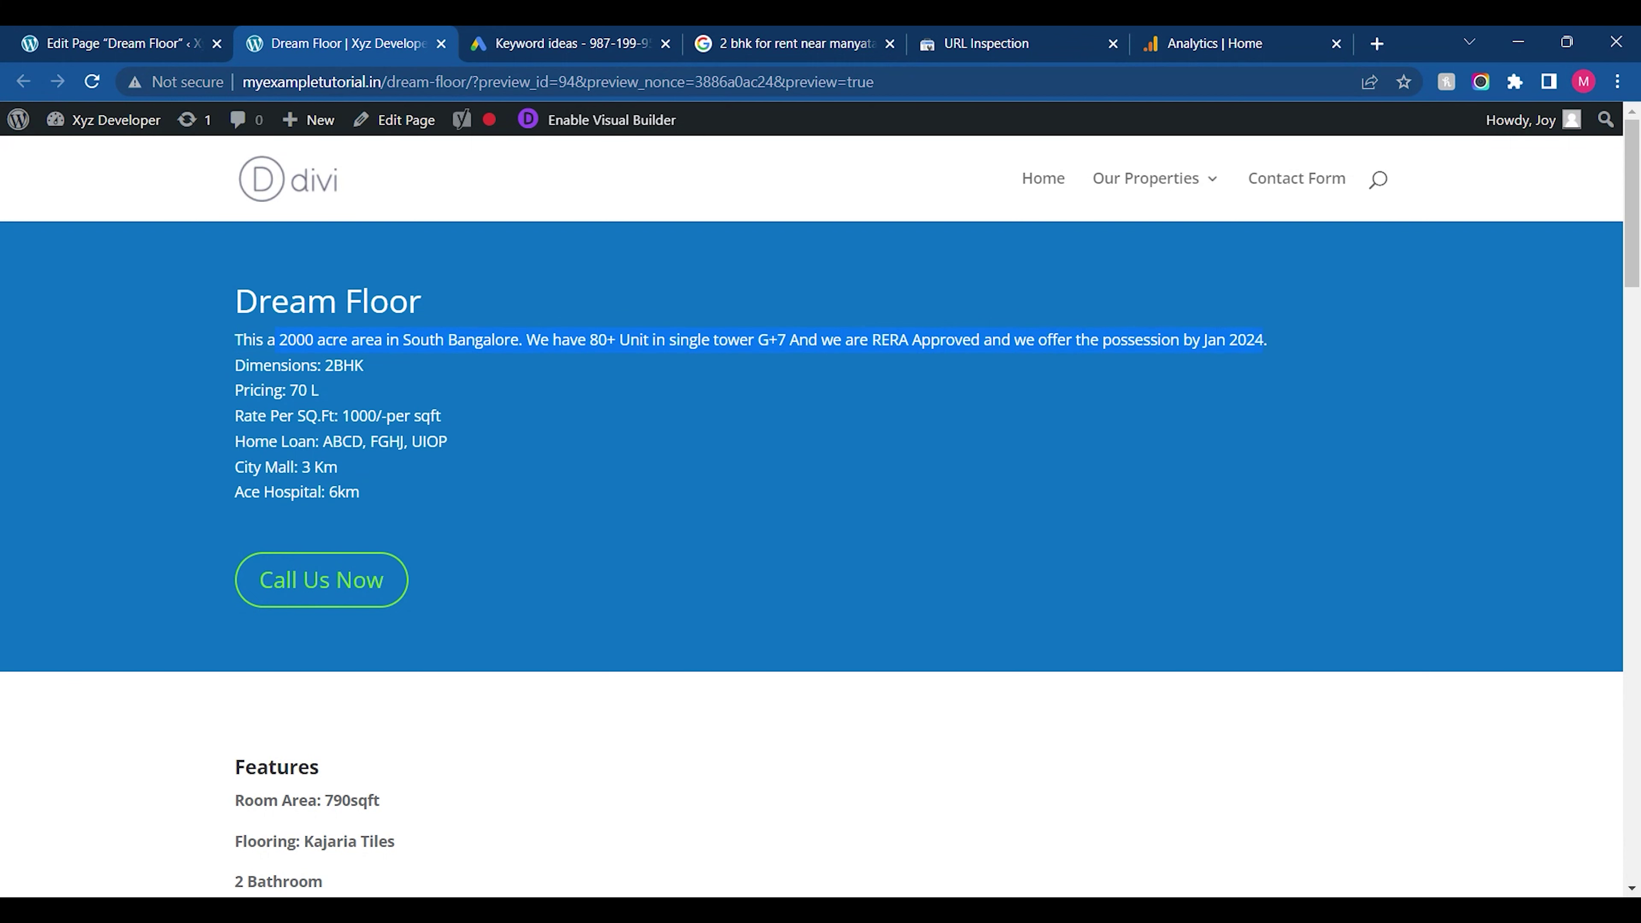
left_click(169, 43)
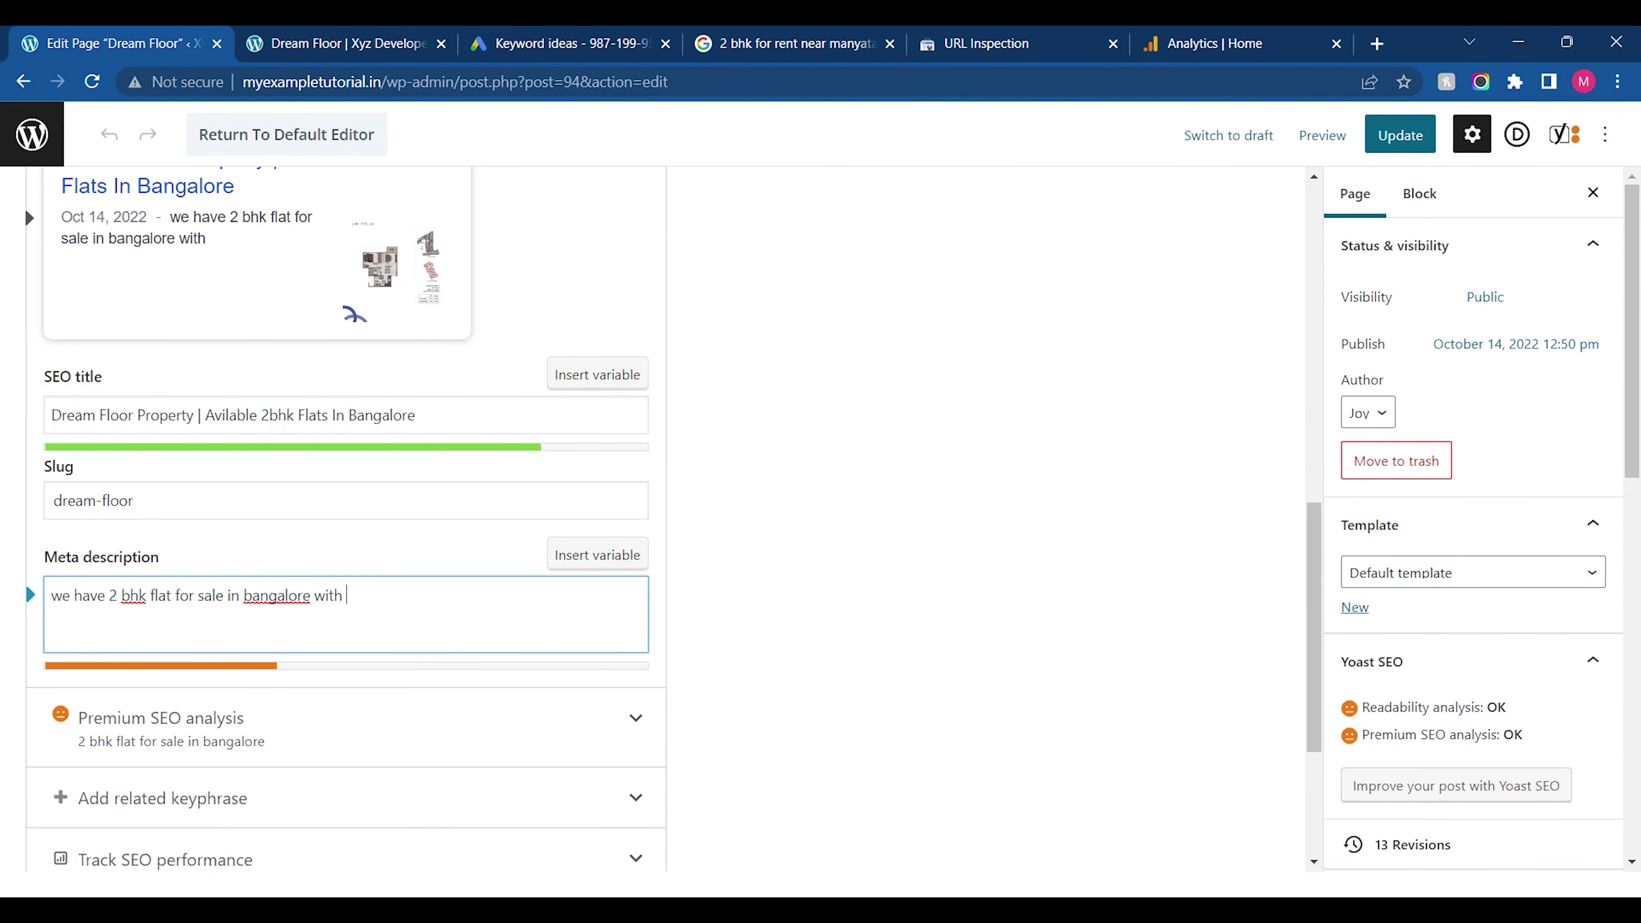
type("2000 acre area in South Bangalore. We have 80+ Unit in single tower G+7 And we are RERA Approved and we offer the possession by Jan 2024")
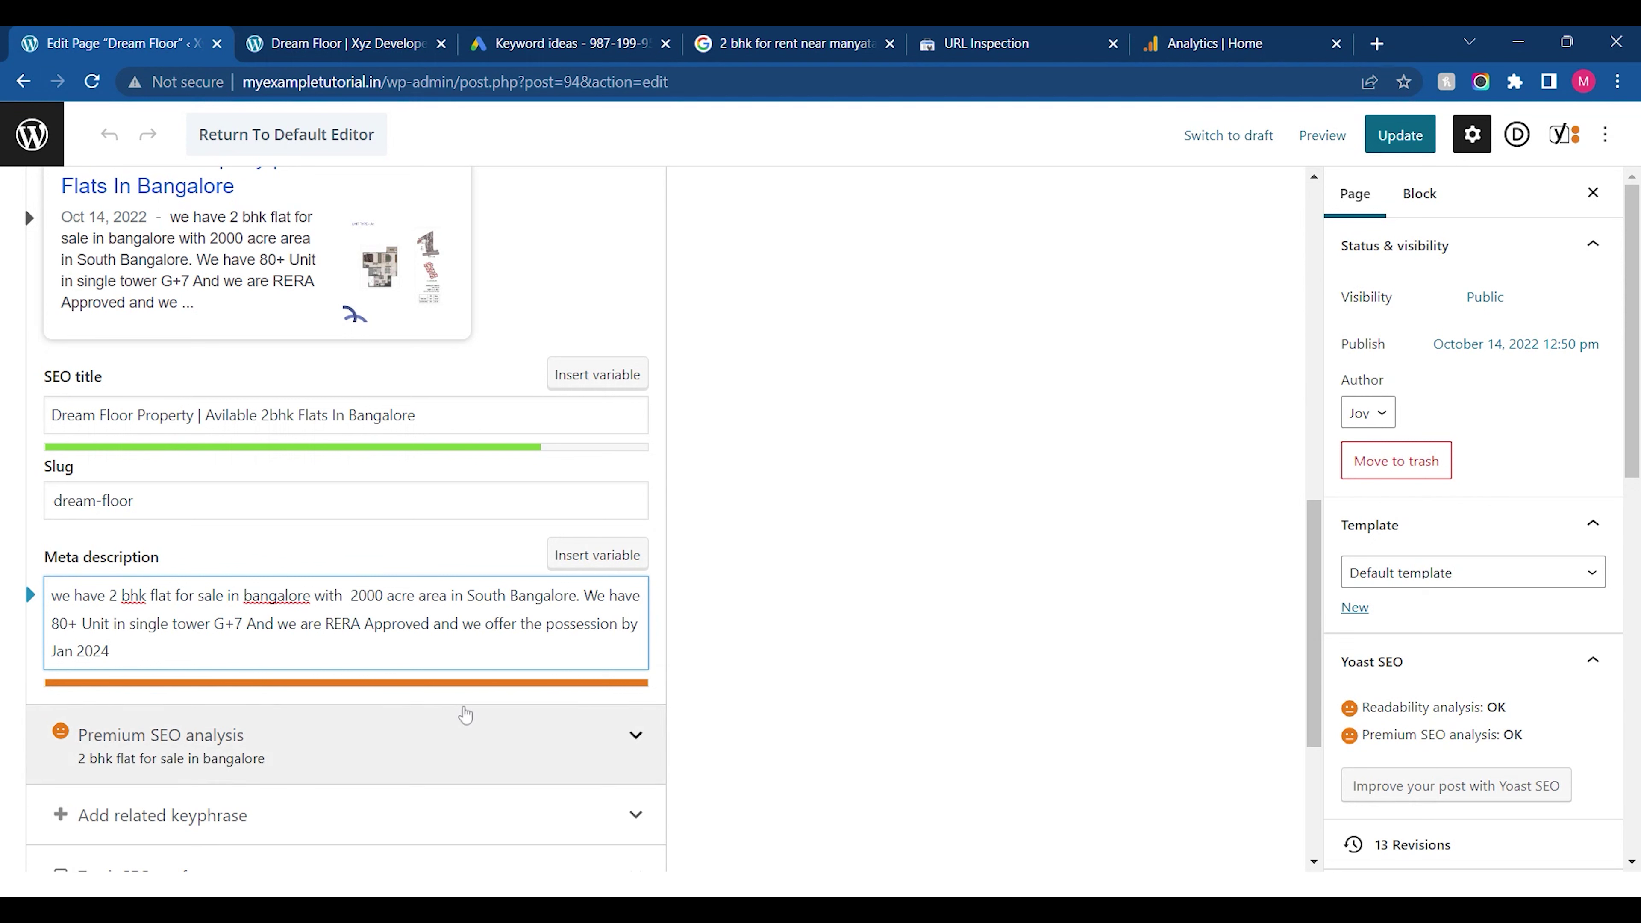
Delete the possession clause from the meta description and end the sentence with "RERA Approved."
key("BackSpace")
key("BackSpace")
key("BackSpace")
key("BackSpace")
key("BackSpace")
key("BackSpace")
key("BackSpace")
key("BackSpace")
key("BackSpace")
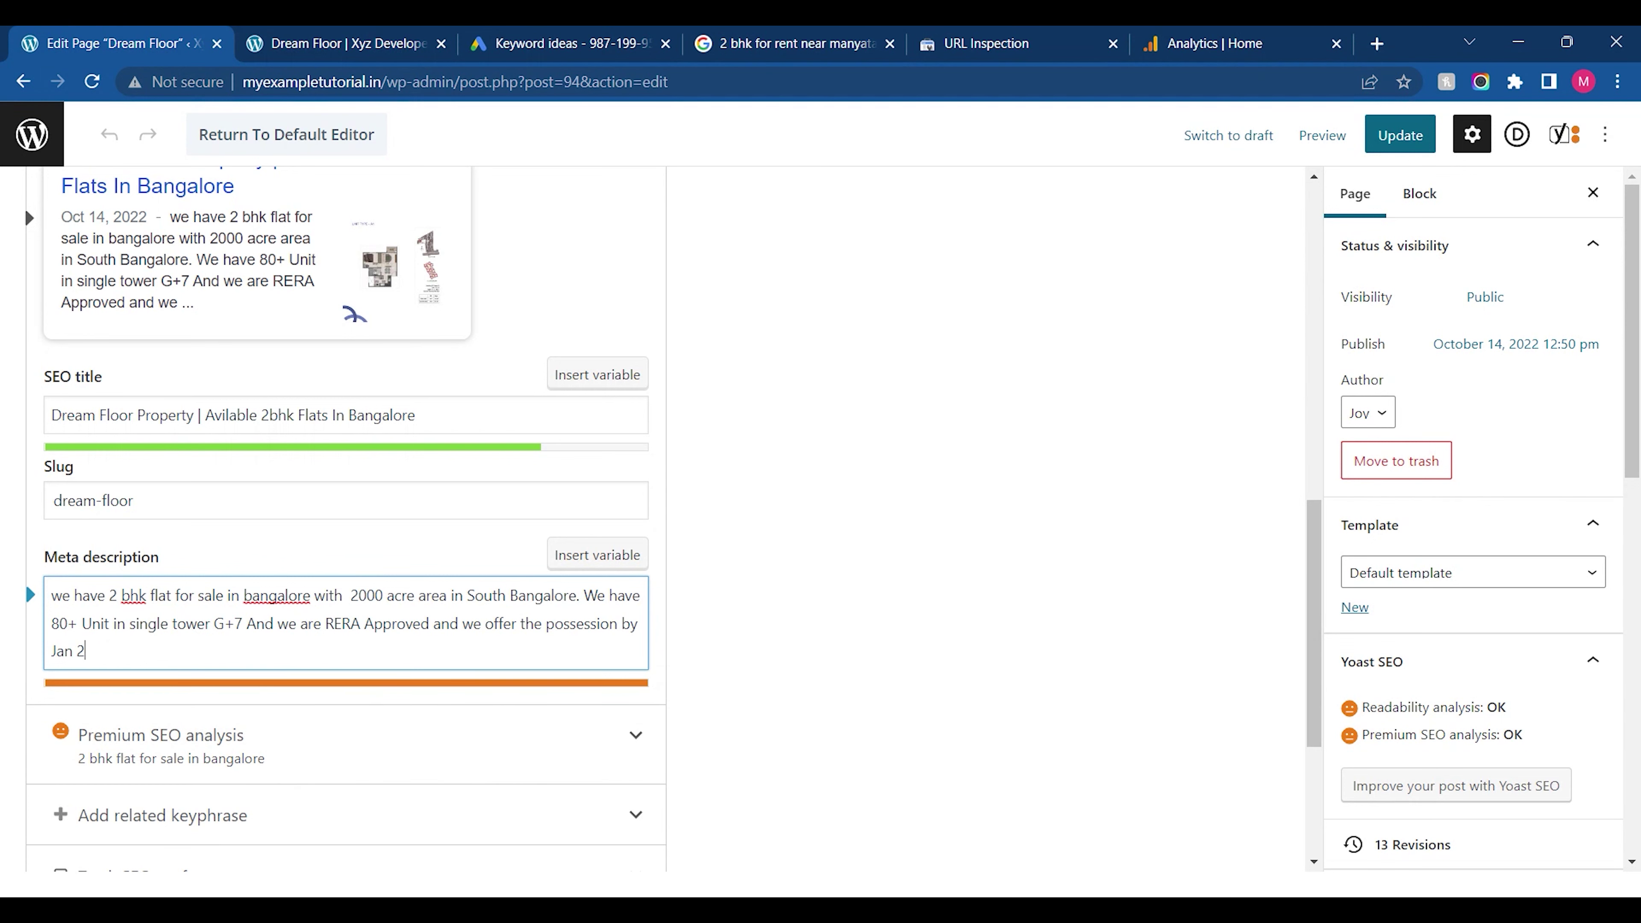
key("BackSpace")
key("BackSpace")
key("BackSpace")
key("BackSpace")
key("BackSpace")
key("BackSpace")
key("BackSpace")
key("BackSpace")
key("BackSpace")
key("BackSpace")
key("BackSpace")
key("BackSpace")
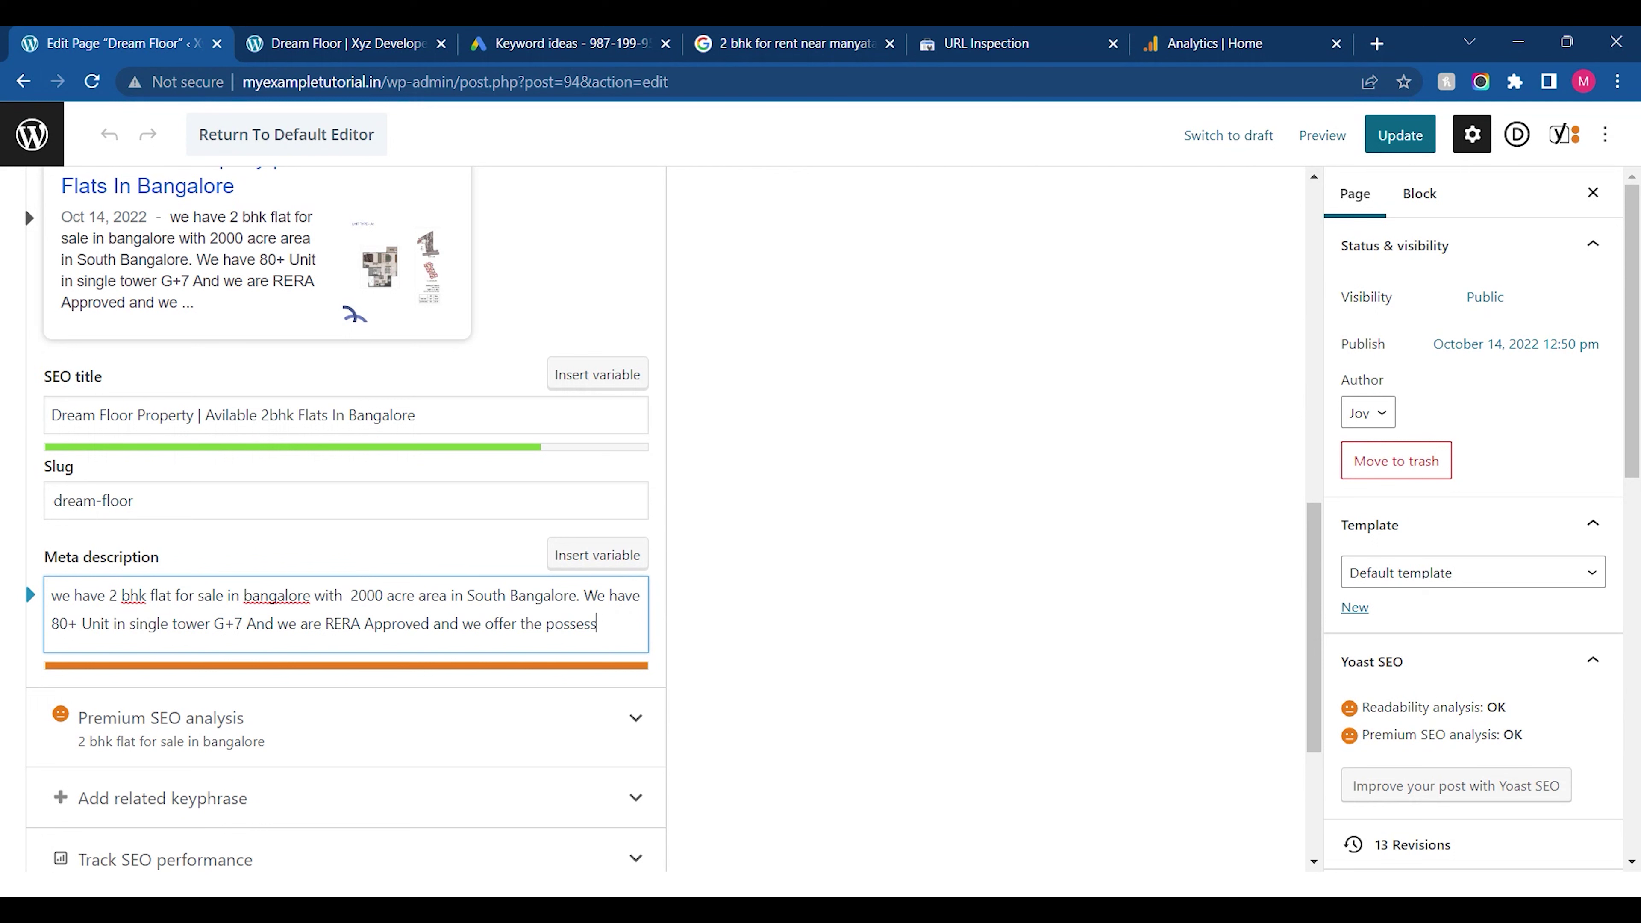
key("BackSpace")
key("BackSpace")
key("BackSpace")
key("BackSpace")
key("BackSpace")
key("BackSpace")
key("BackSpace")
key("BackSpace")
key("BackSpace")
key("BackSpace")
key("BackSpace")
key("BackSpace")
key("BackSpace")
key("BackSpace")
key("BackSpace")
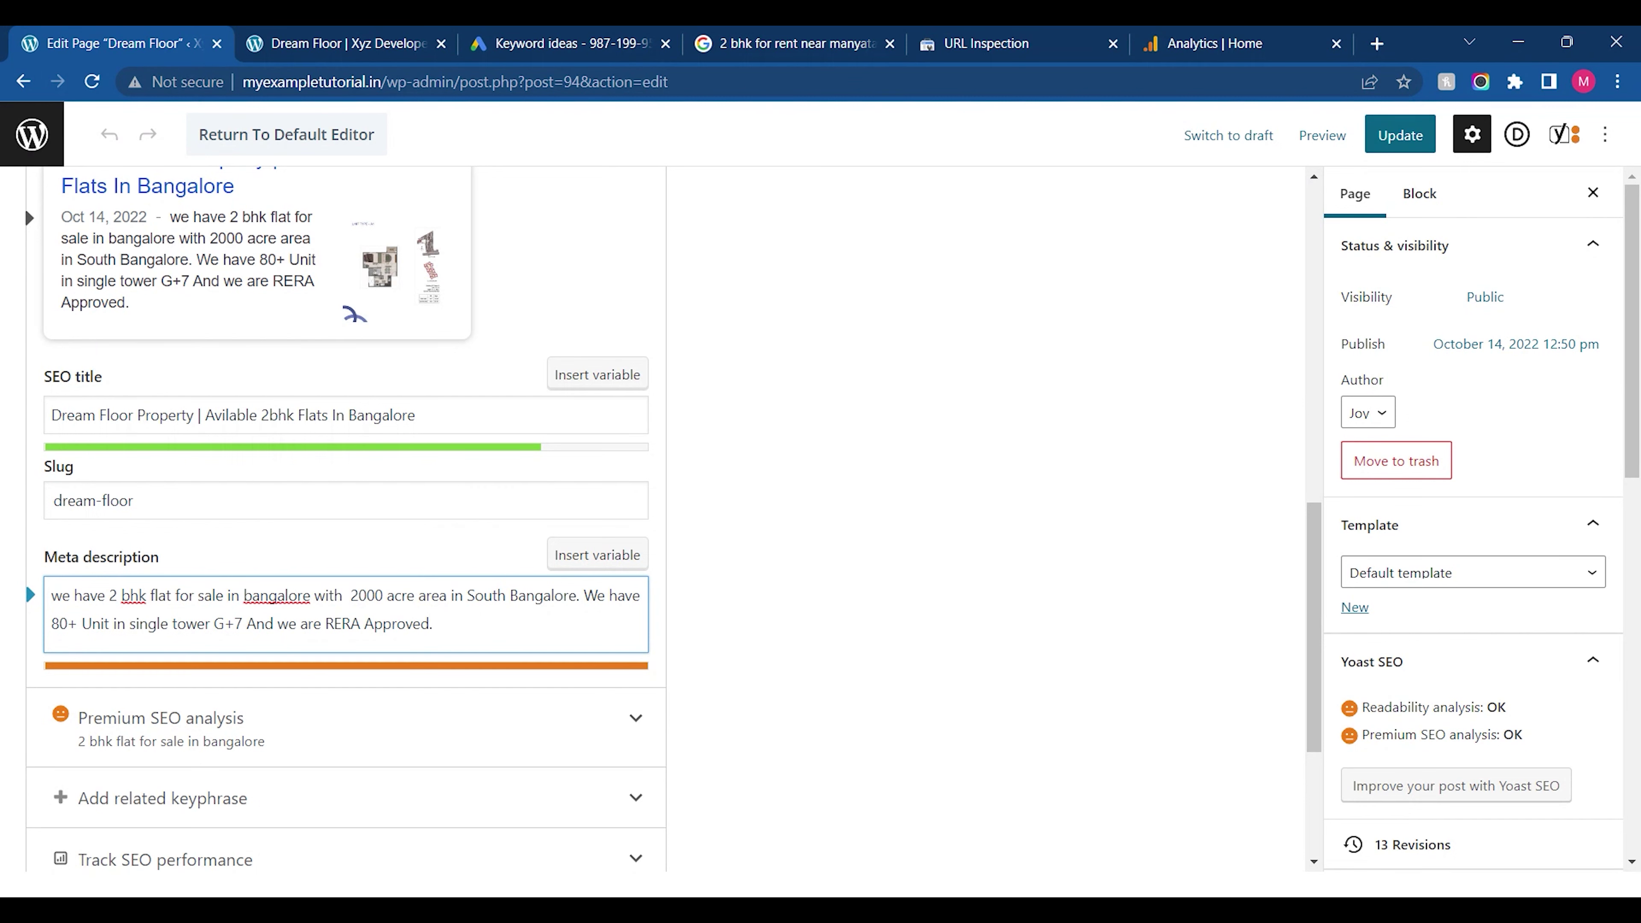
Remove the extra space after "with" and the 2000 acre South Bangalore text before "80+ Unit" from the meta description
key("BackSpace")
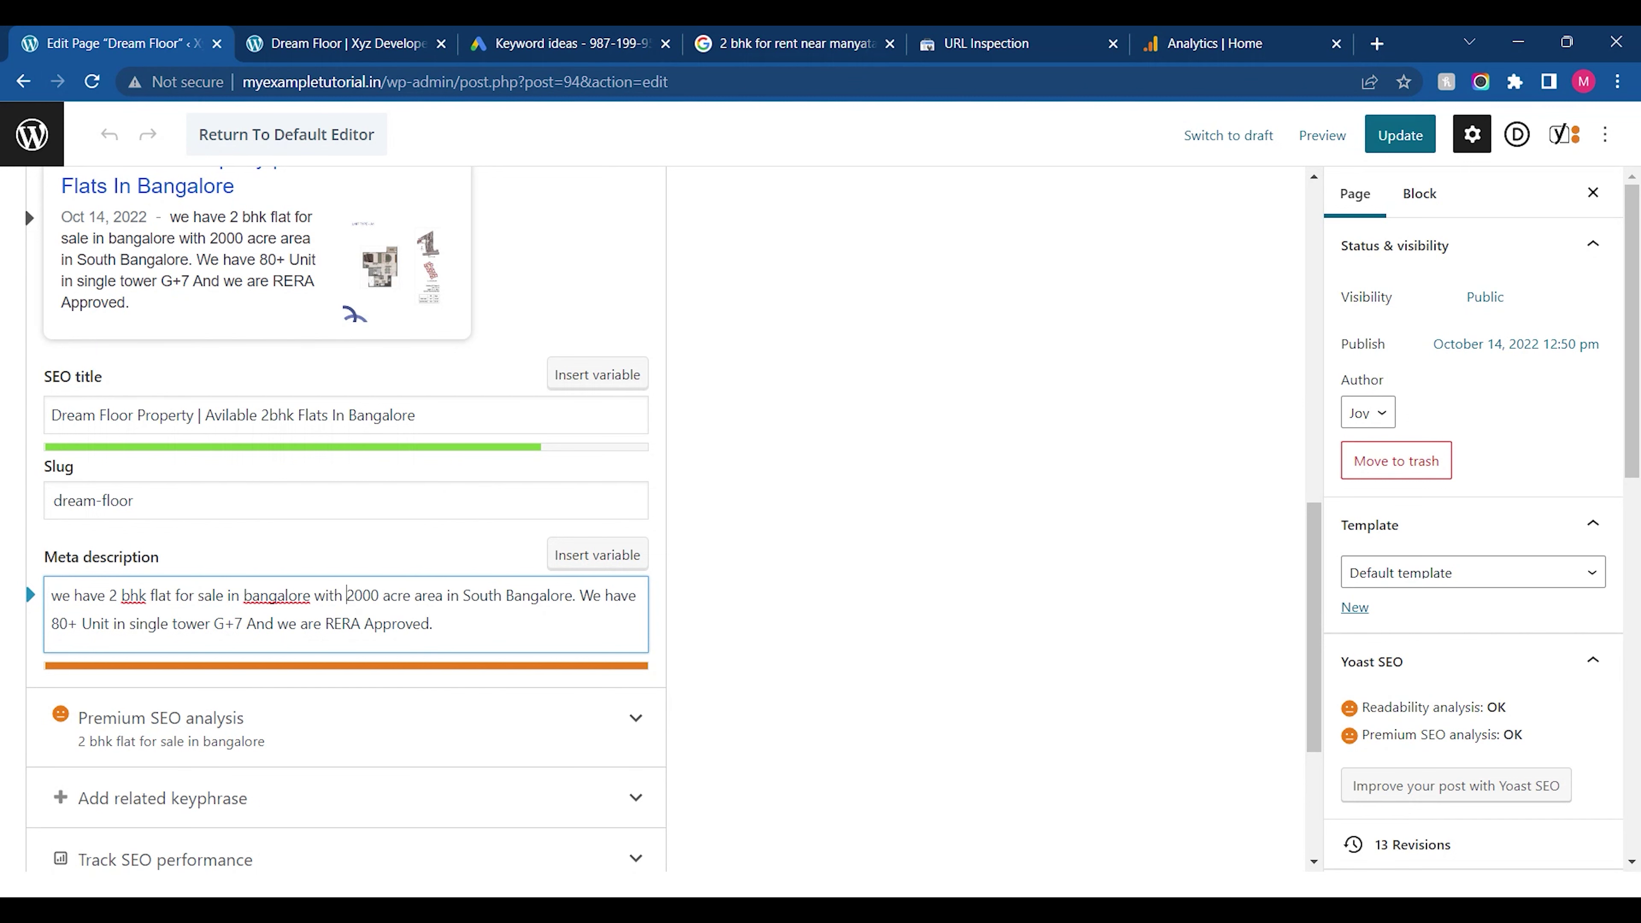
left_click_drag(347, 595, 636, 595)
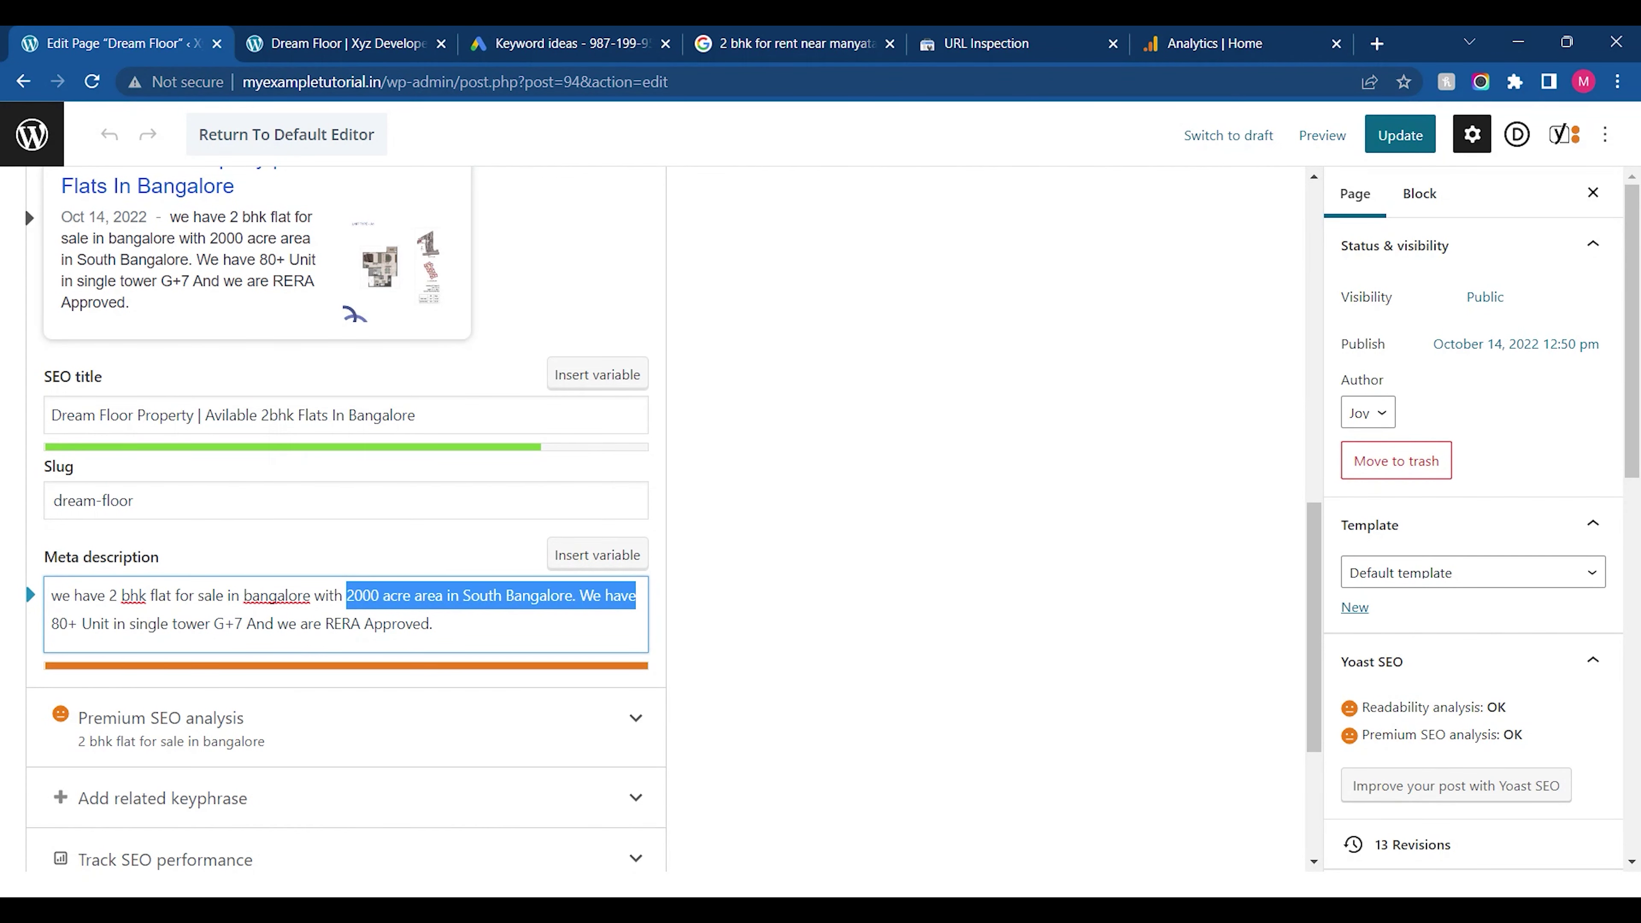
key("BackSpace")
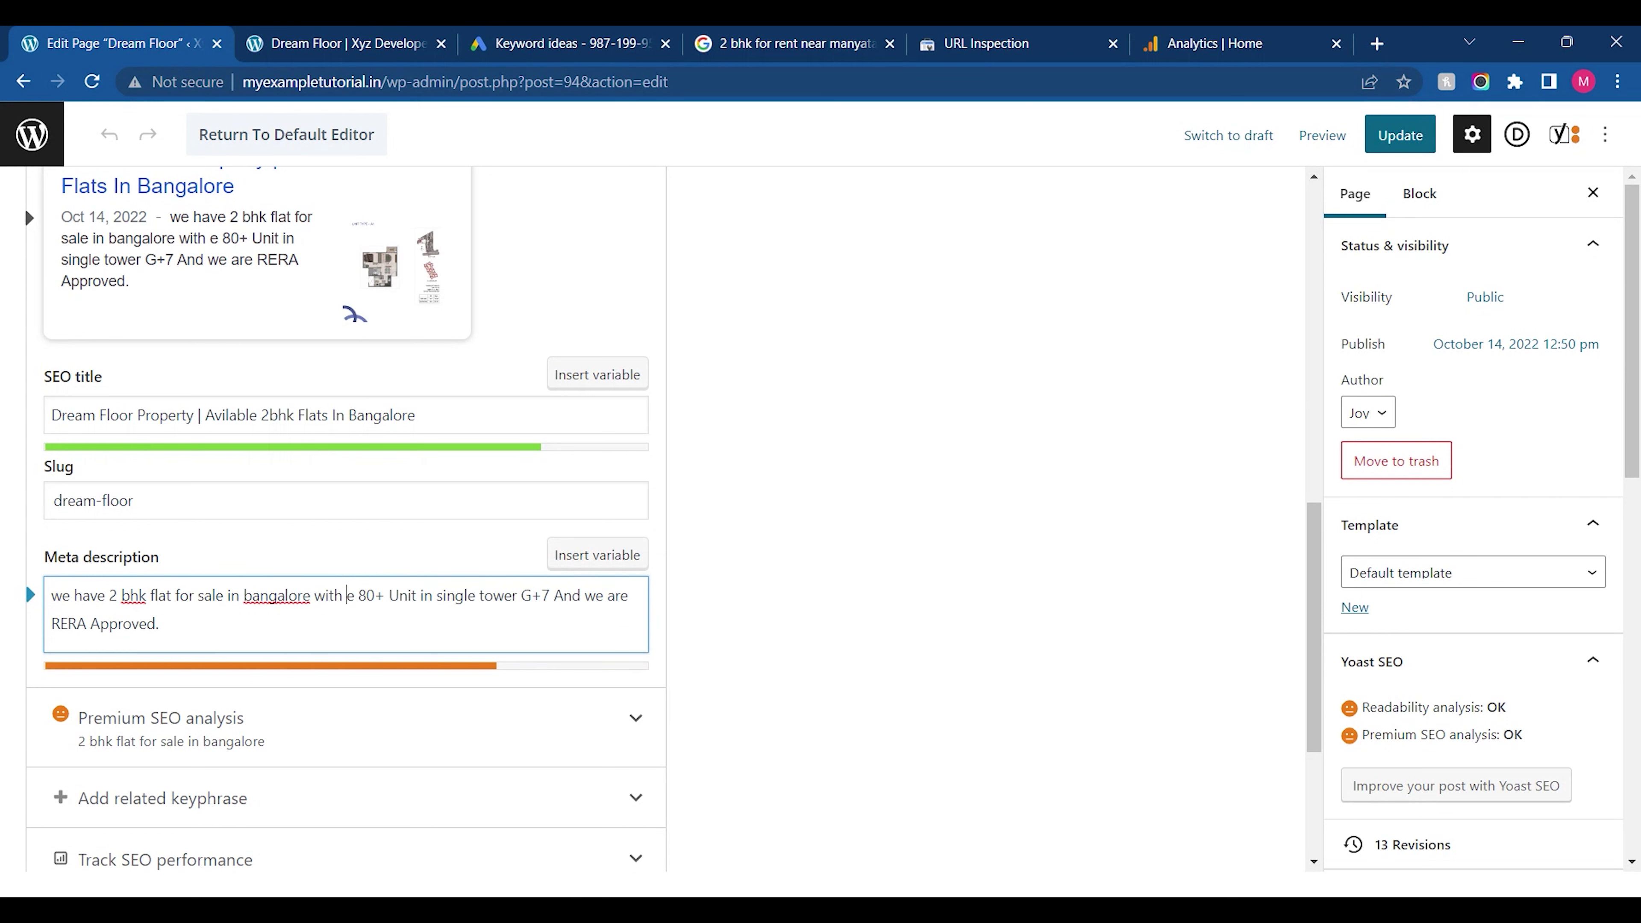
Add "Get it by jan 2024." to the end of the meta description
left_click(342, 669)
left_click(159, 623)
type("Get ")
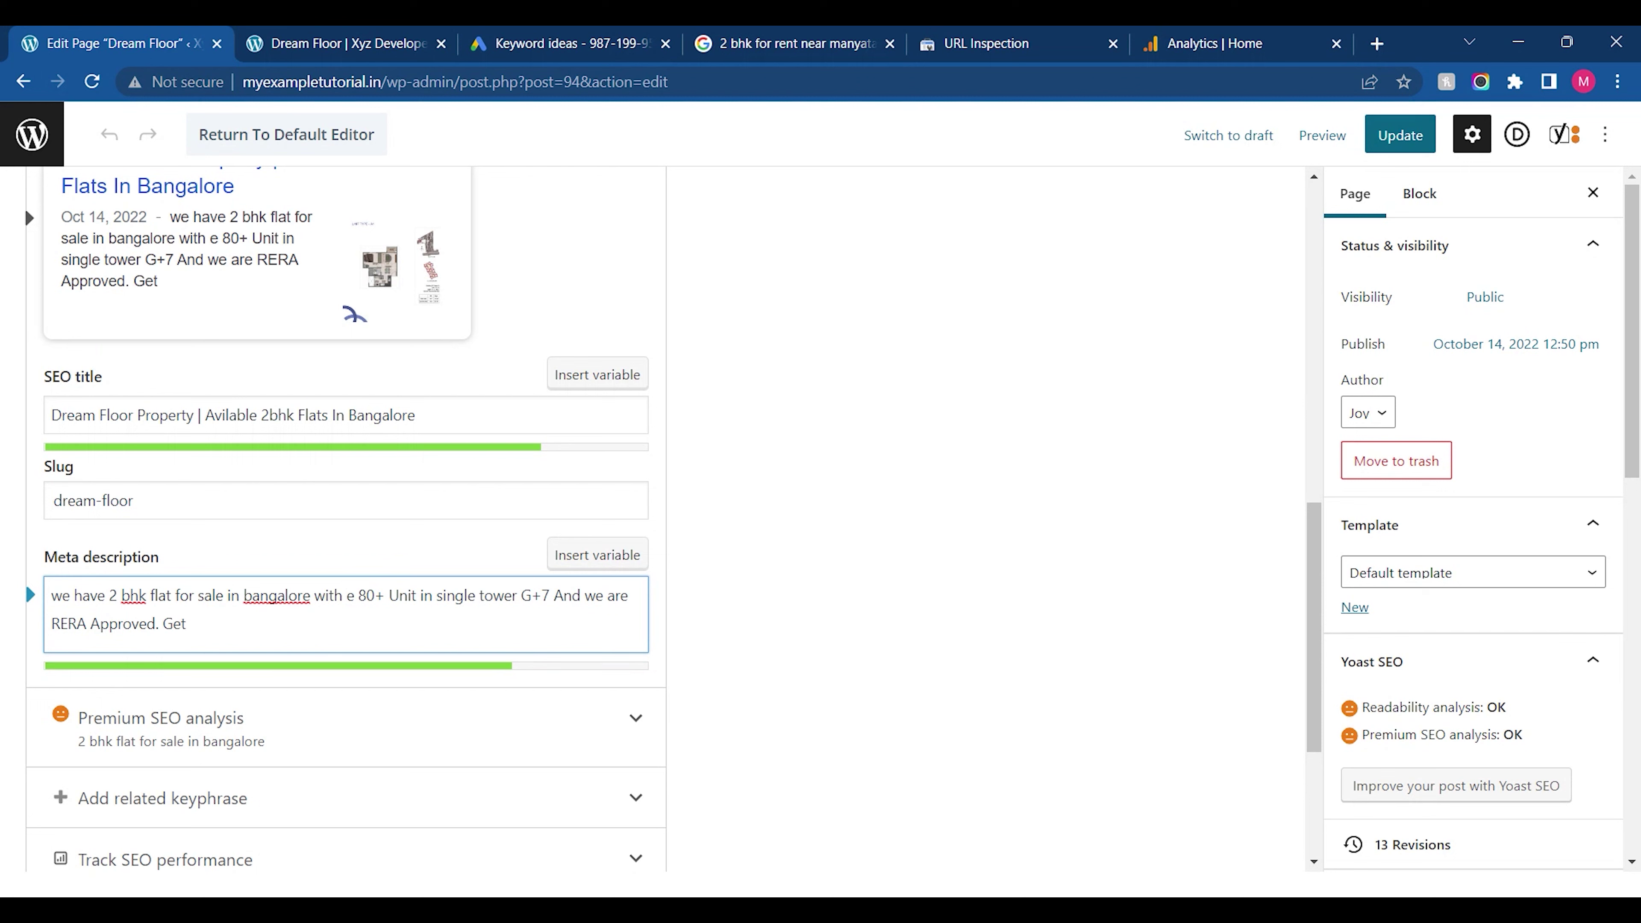
type("it do")
key("BackSpace")
key("BackSpace")
type("by jan 2024.")
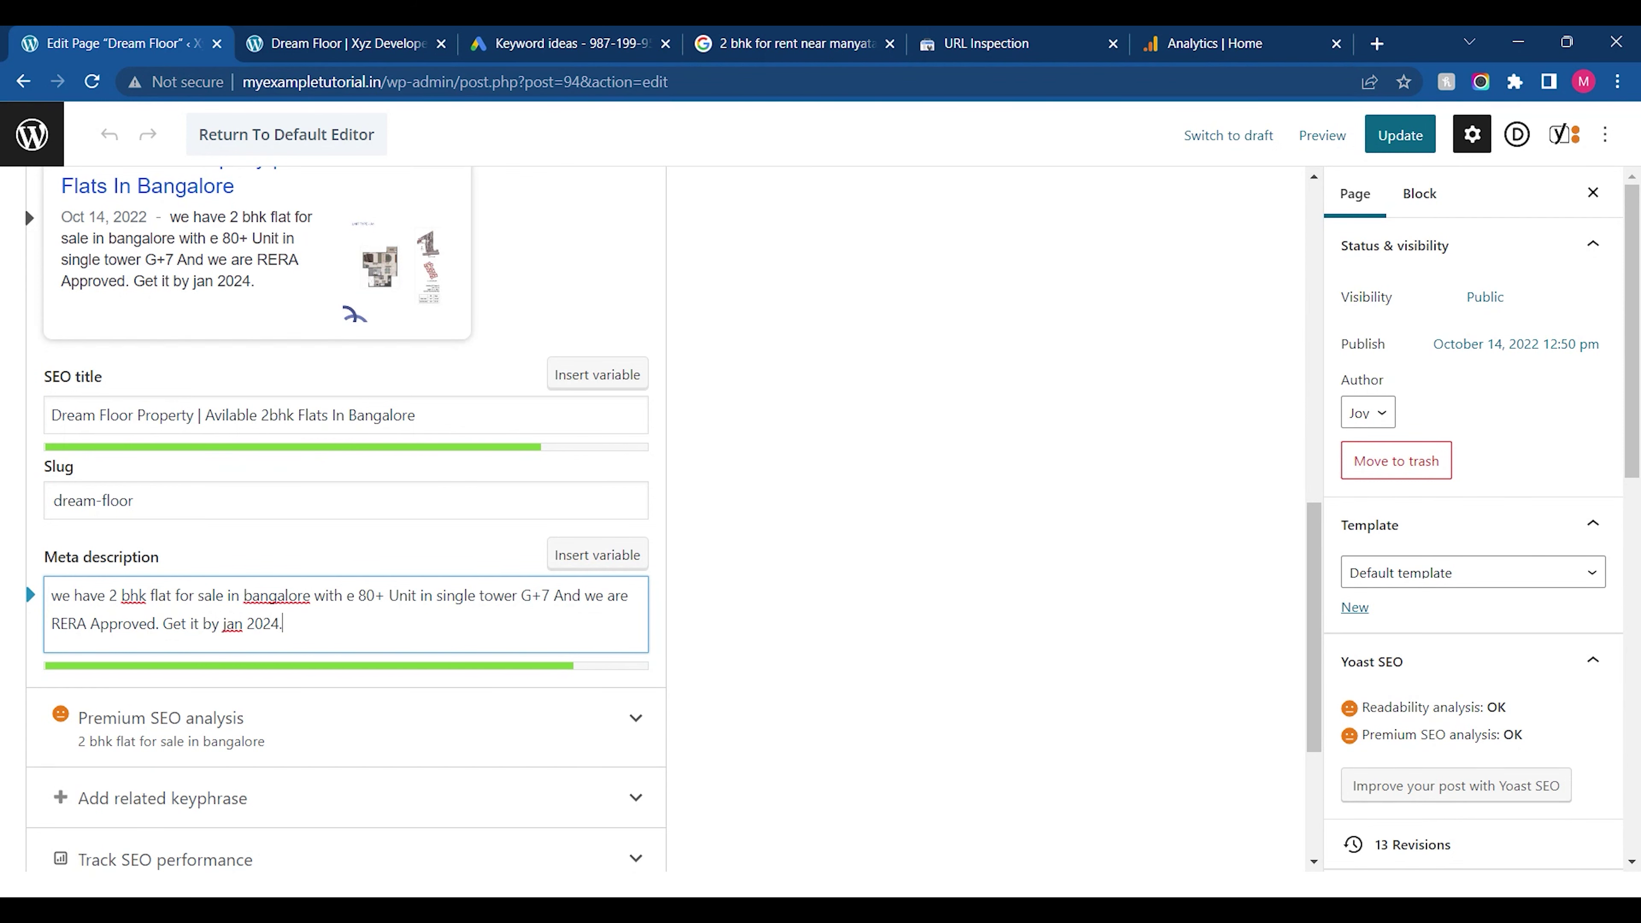
Check the property description in the Dream Floor preview, return to the editor and update the page
left_click(323, 43)
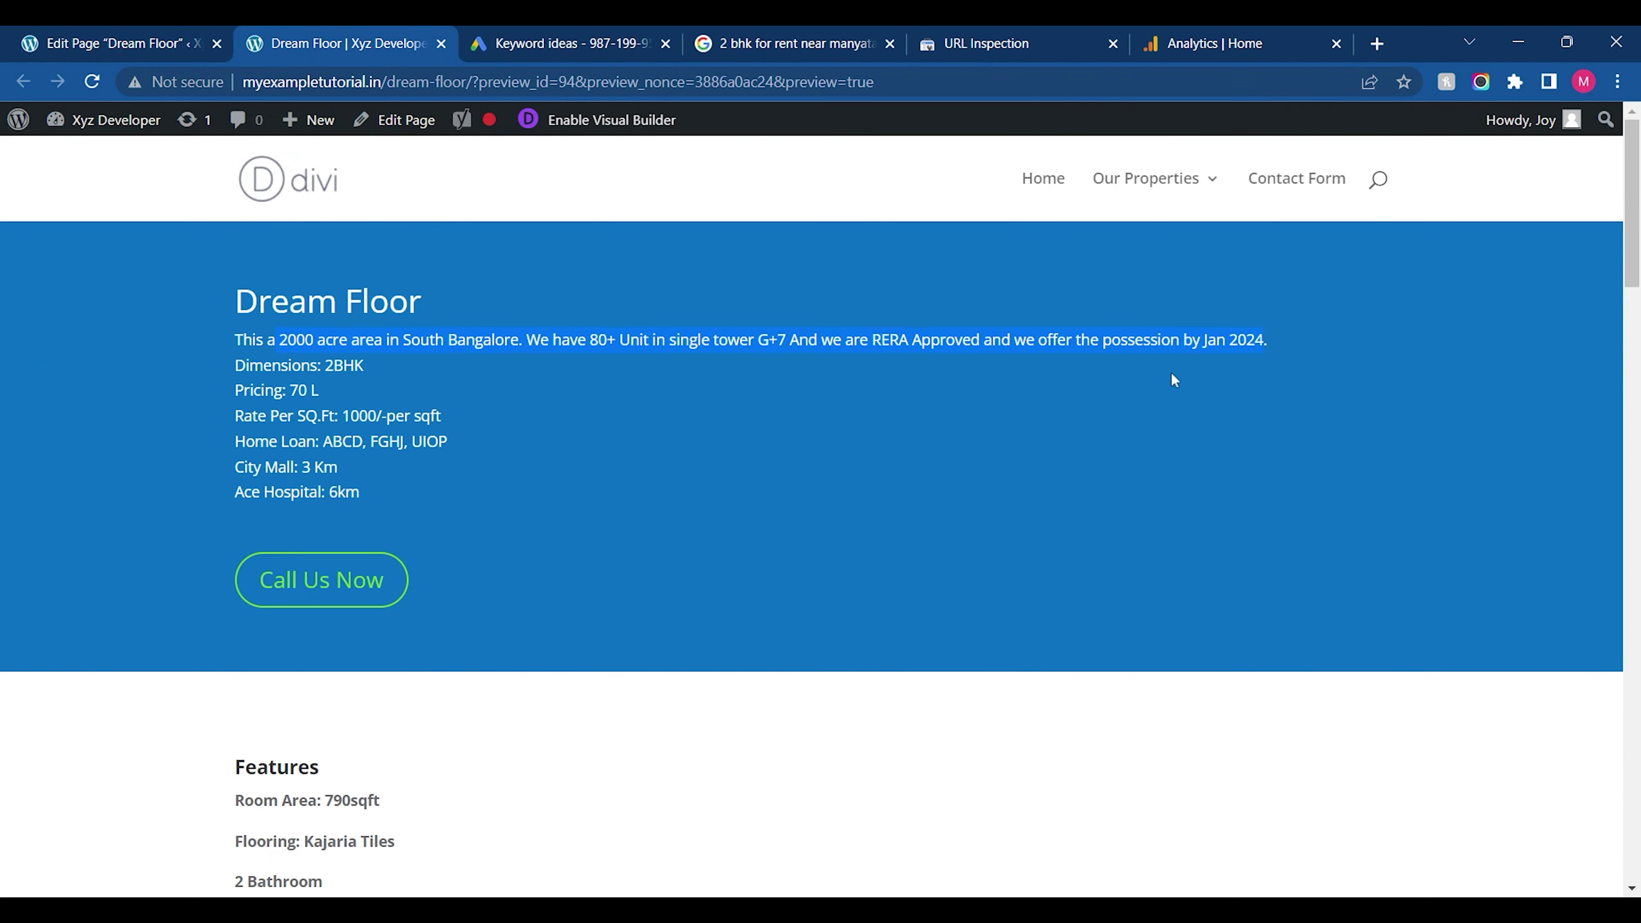
left_click(120, 32)
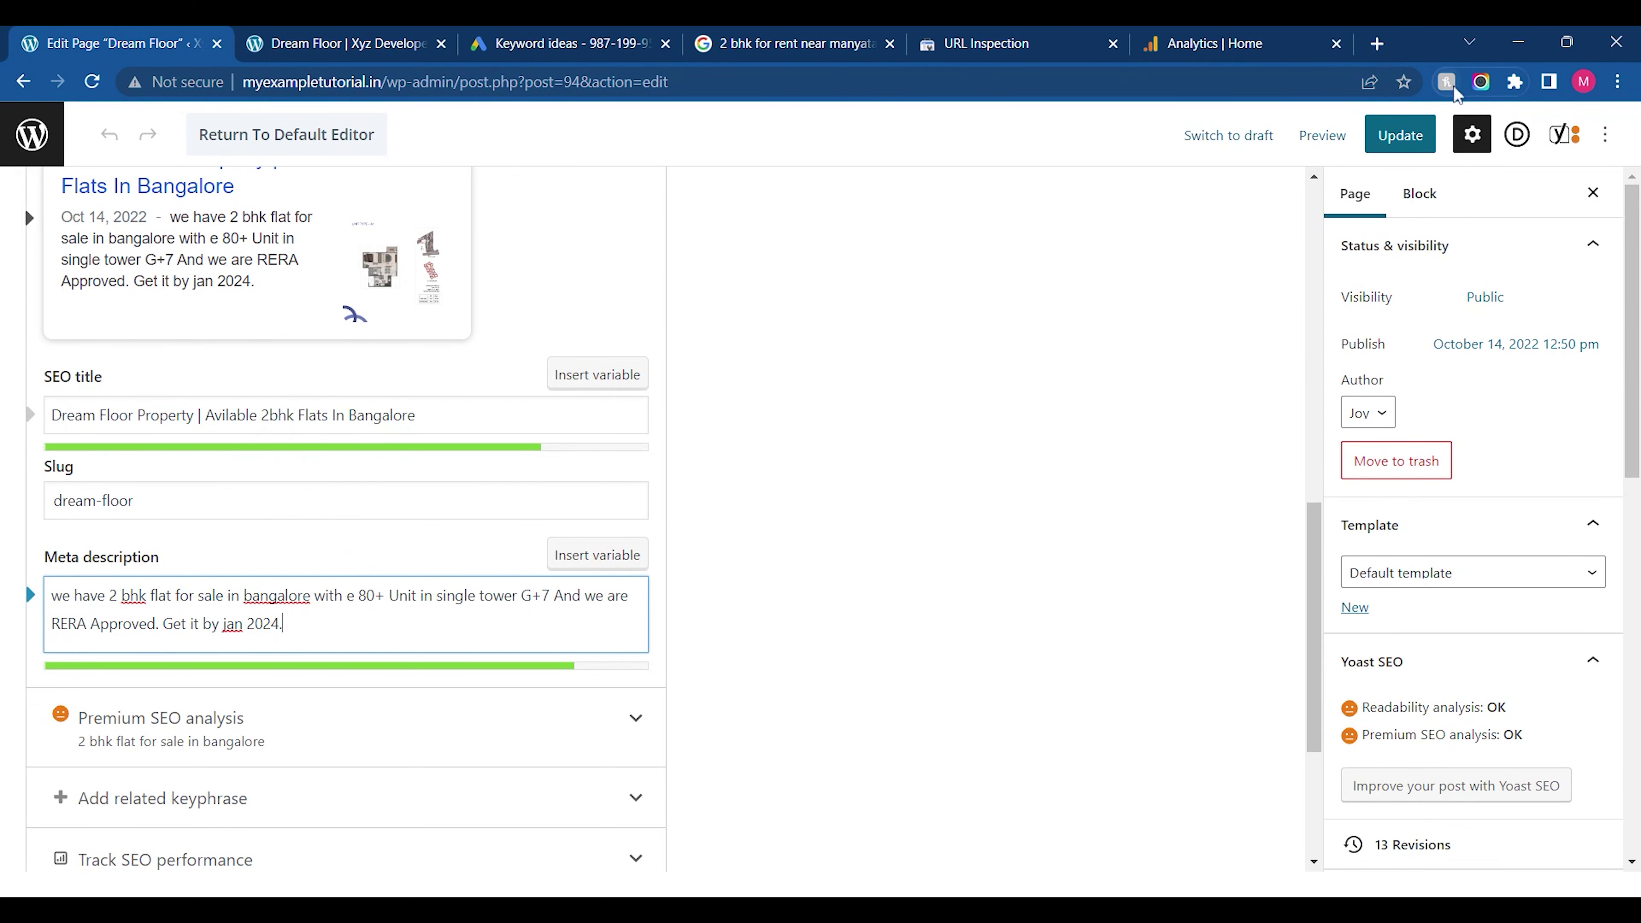
left_click(1400, 135)
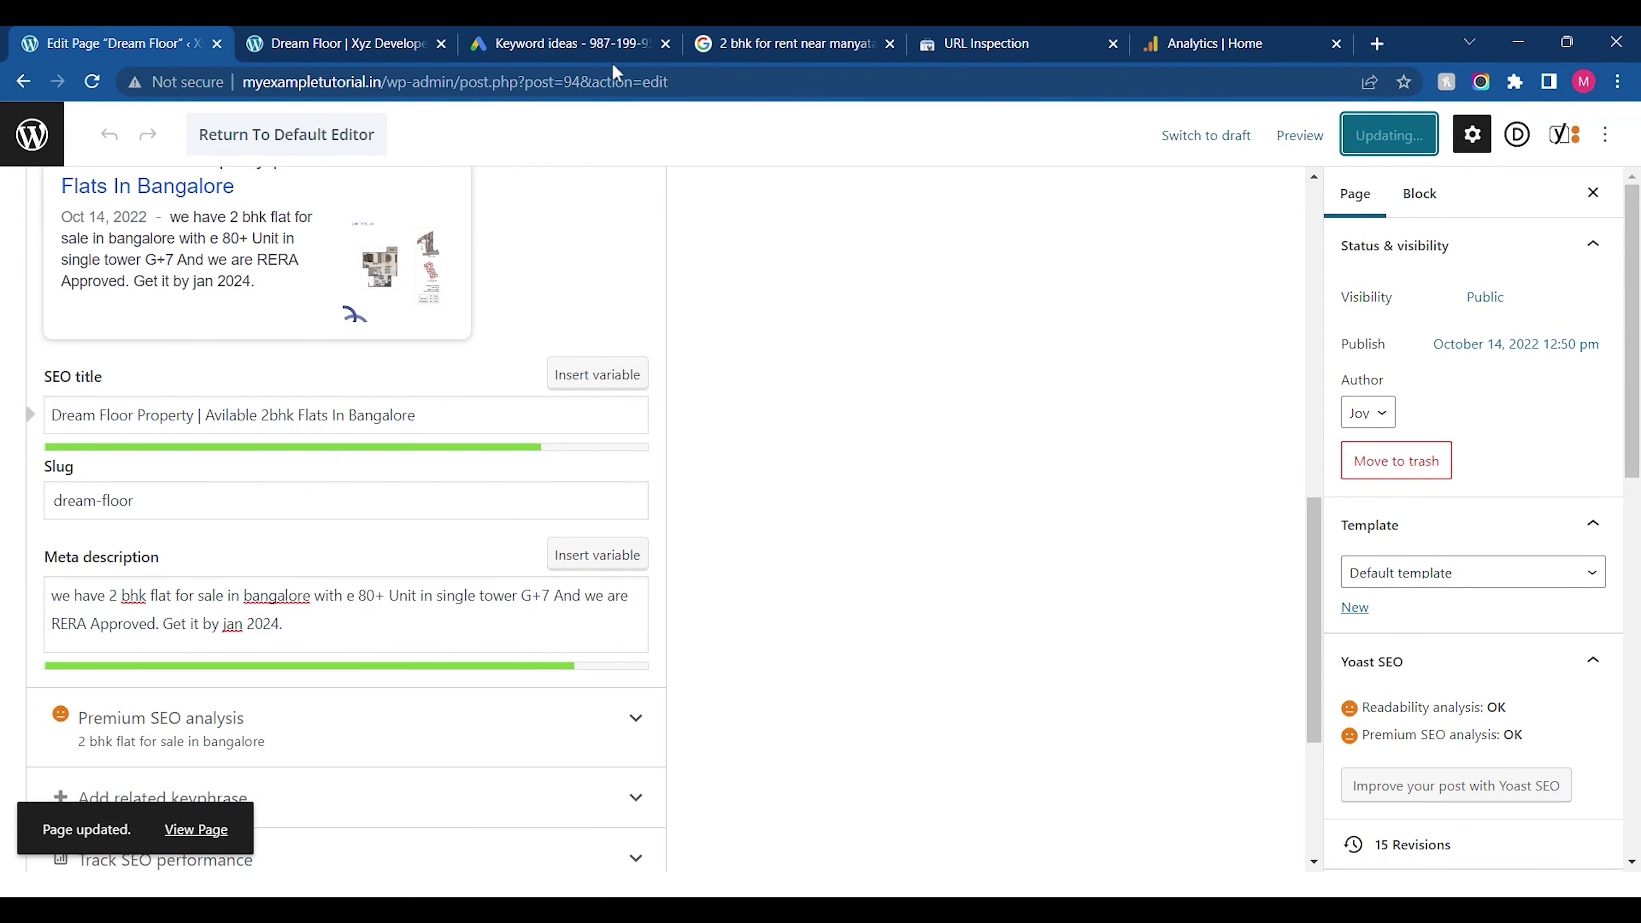
Copy "2bhk flats bangalore" from the Keyword Planner and add it as a related keyphrase for Dream Floor
left_click(607, 40)
left_click_drag(361, 625, 212, 632)
key("ctrl+c")
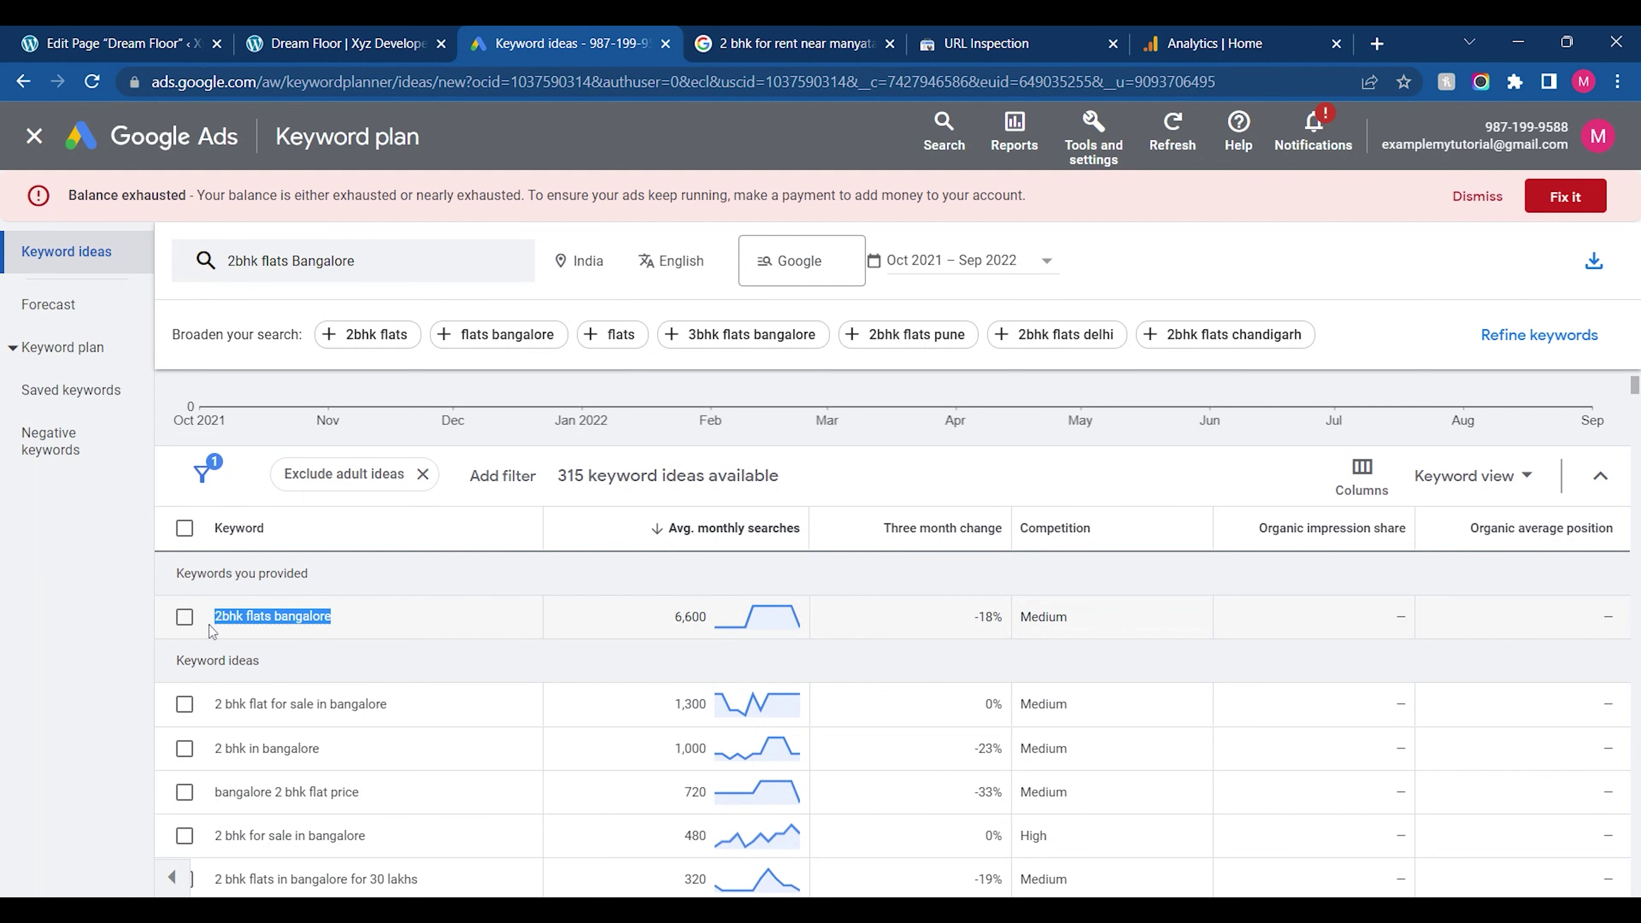
left_click(111, 41)
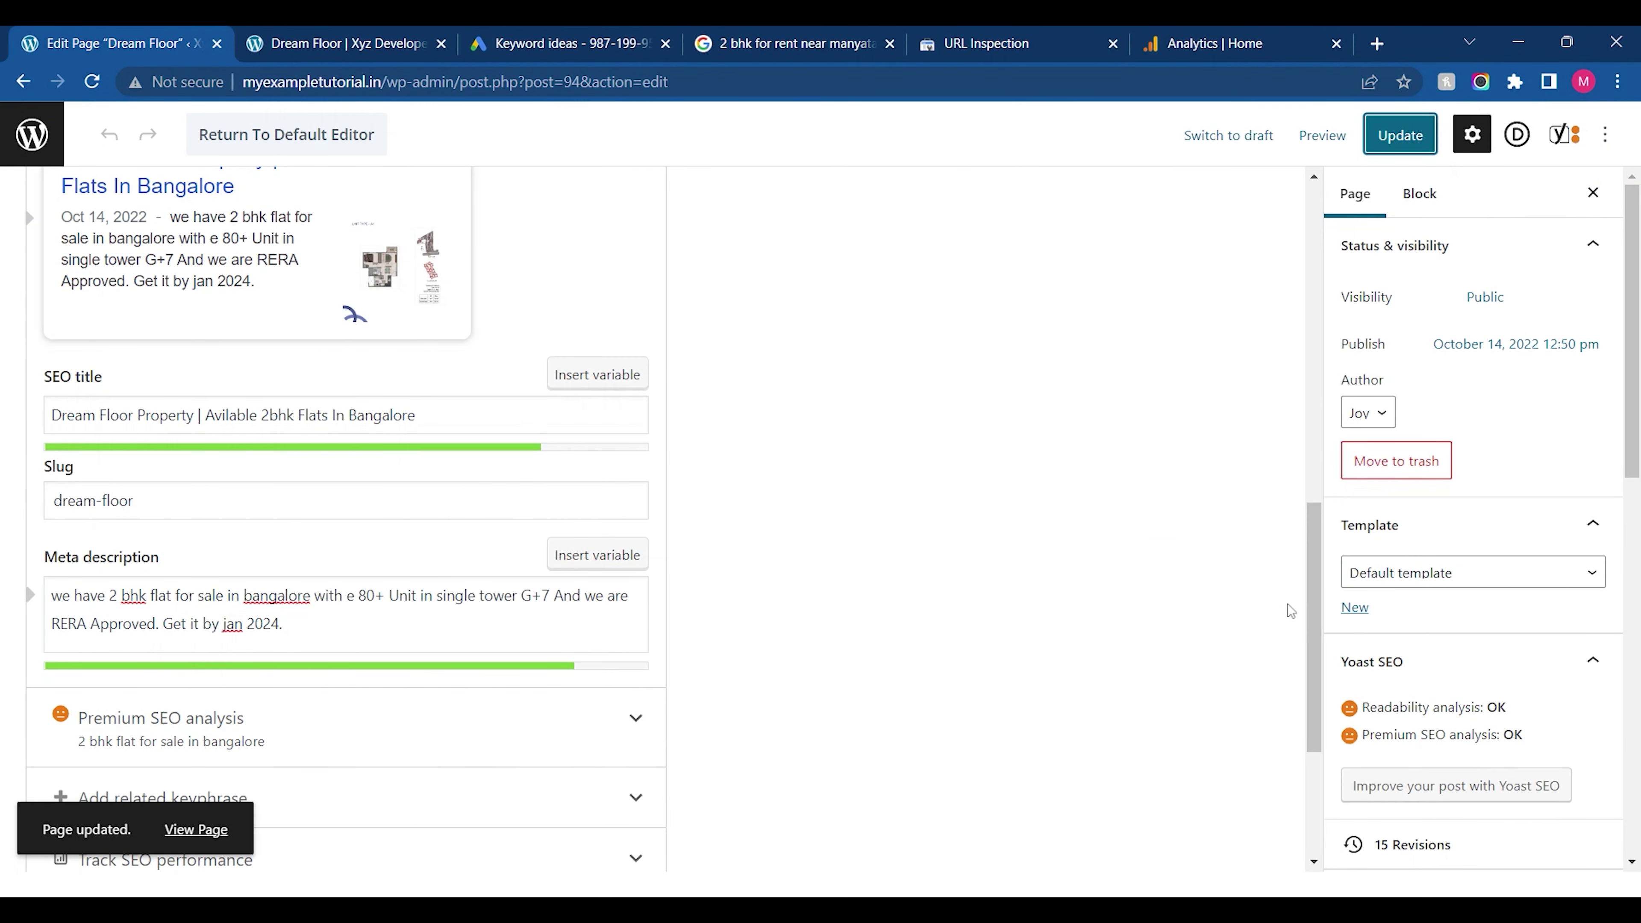
left_click_drag(1310, 588, 1310, 689)
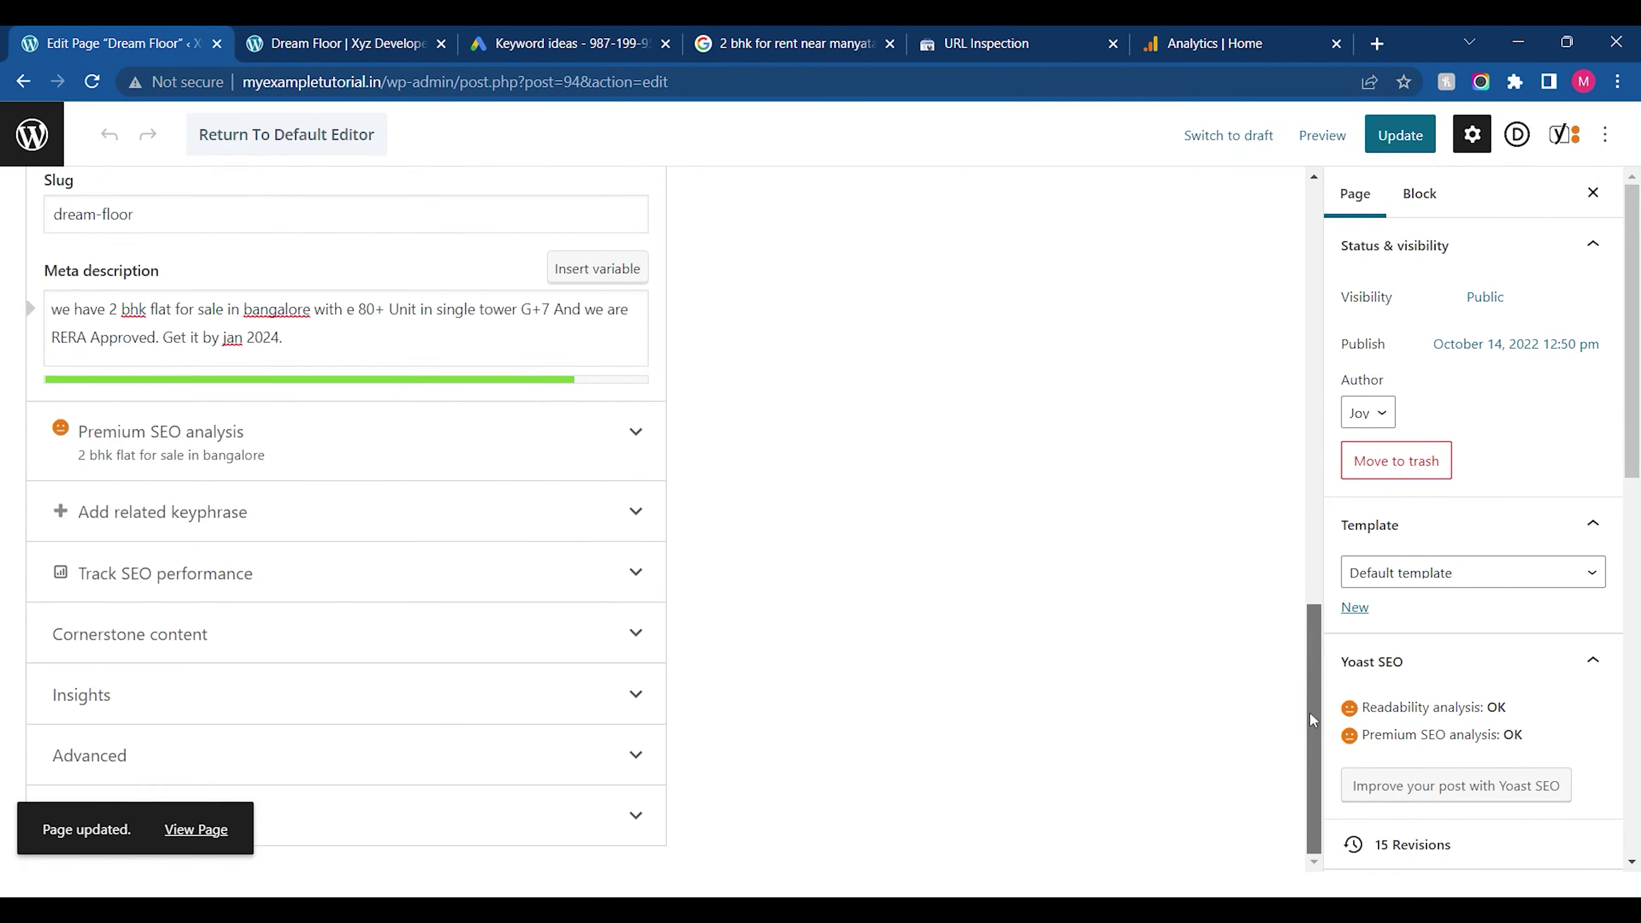
left_click(428, 533)
left_click(165, 588)
key("ctrl+v")
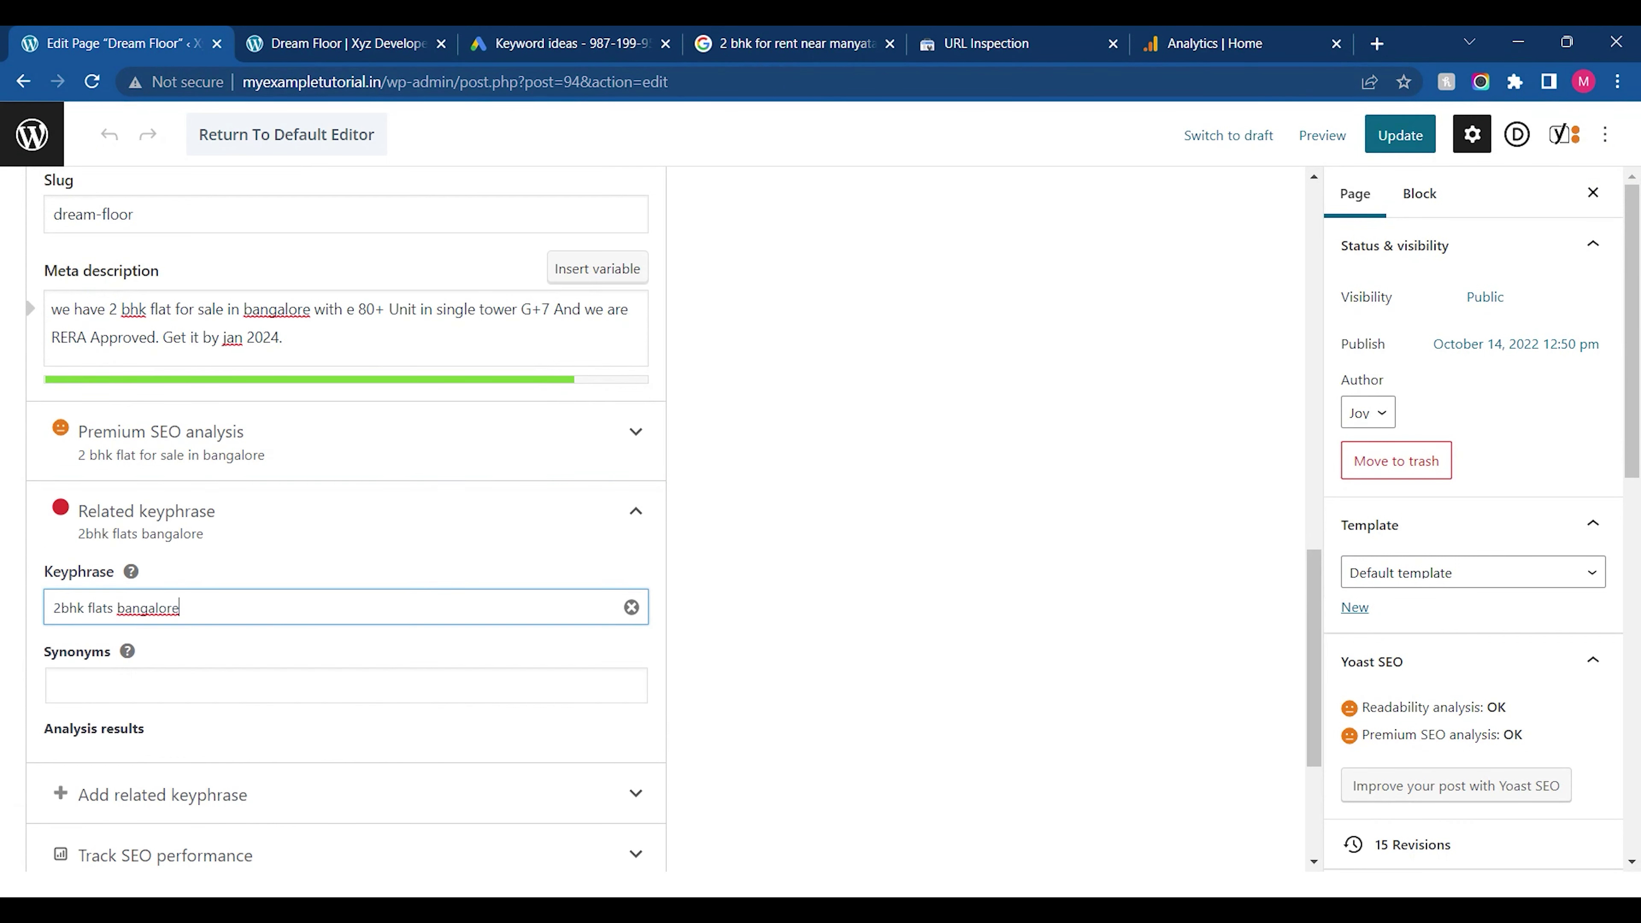
Add "Bhk" as a synonym for the related keyphrase "2bhk flats bangalore" and collapse its section
left_click(55, 685)
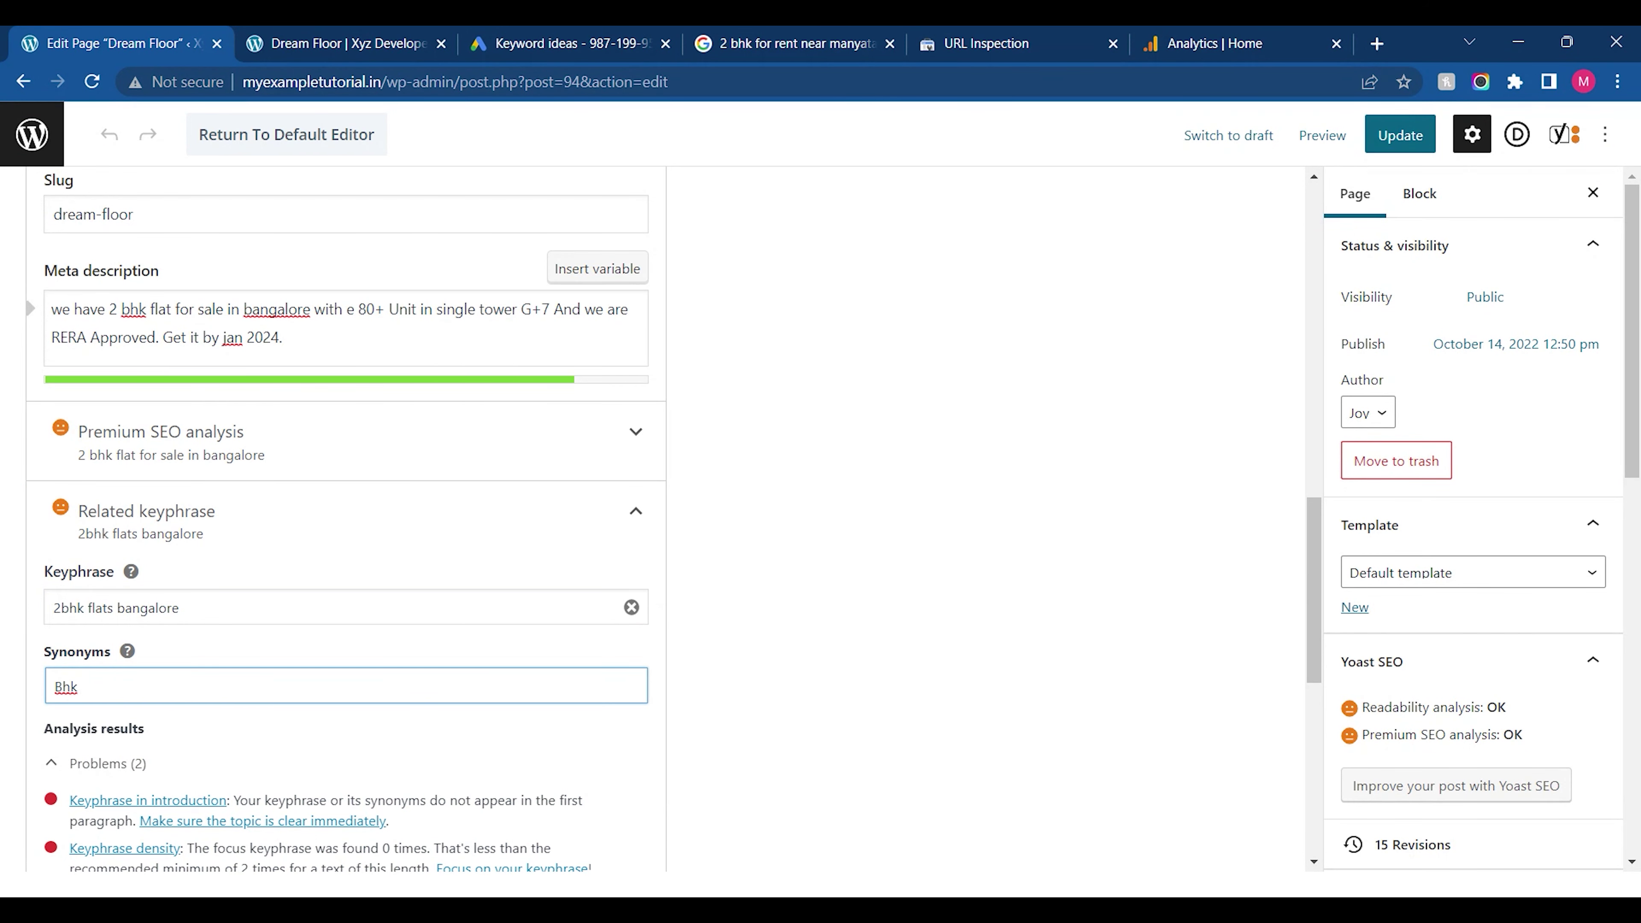
left_click(130, 571)
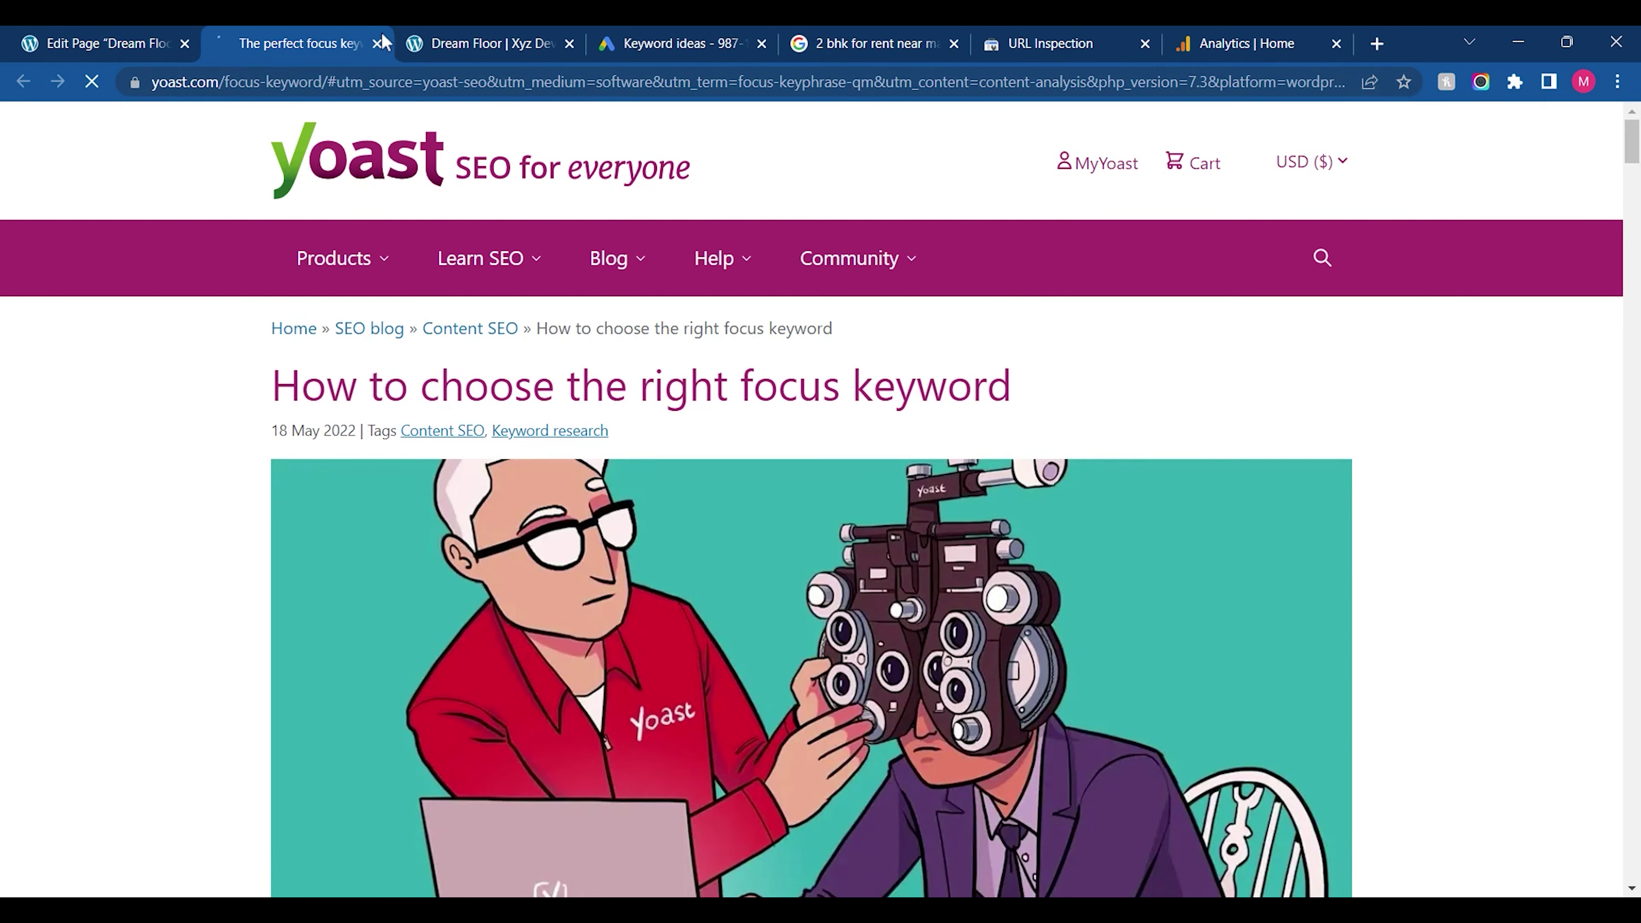
left_click(377, 43)
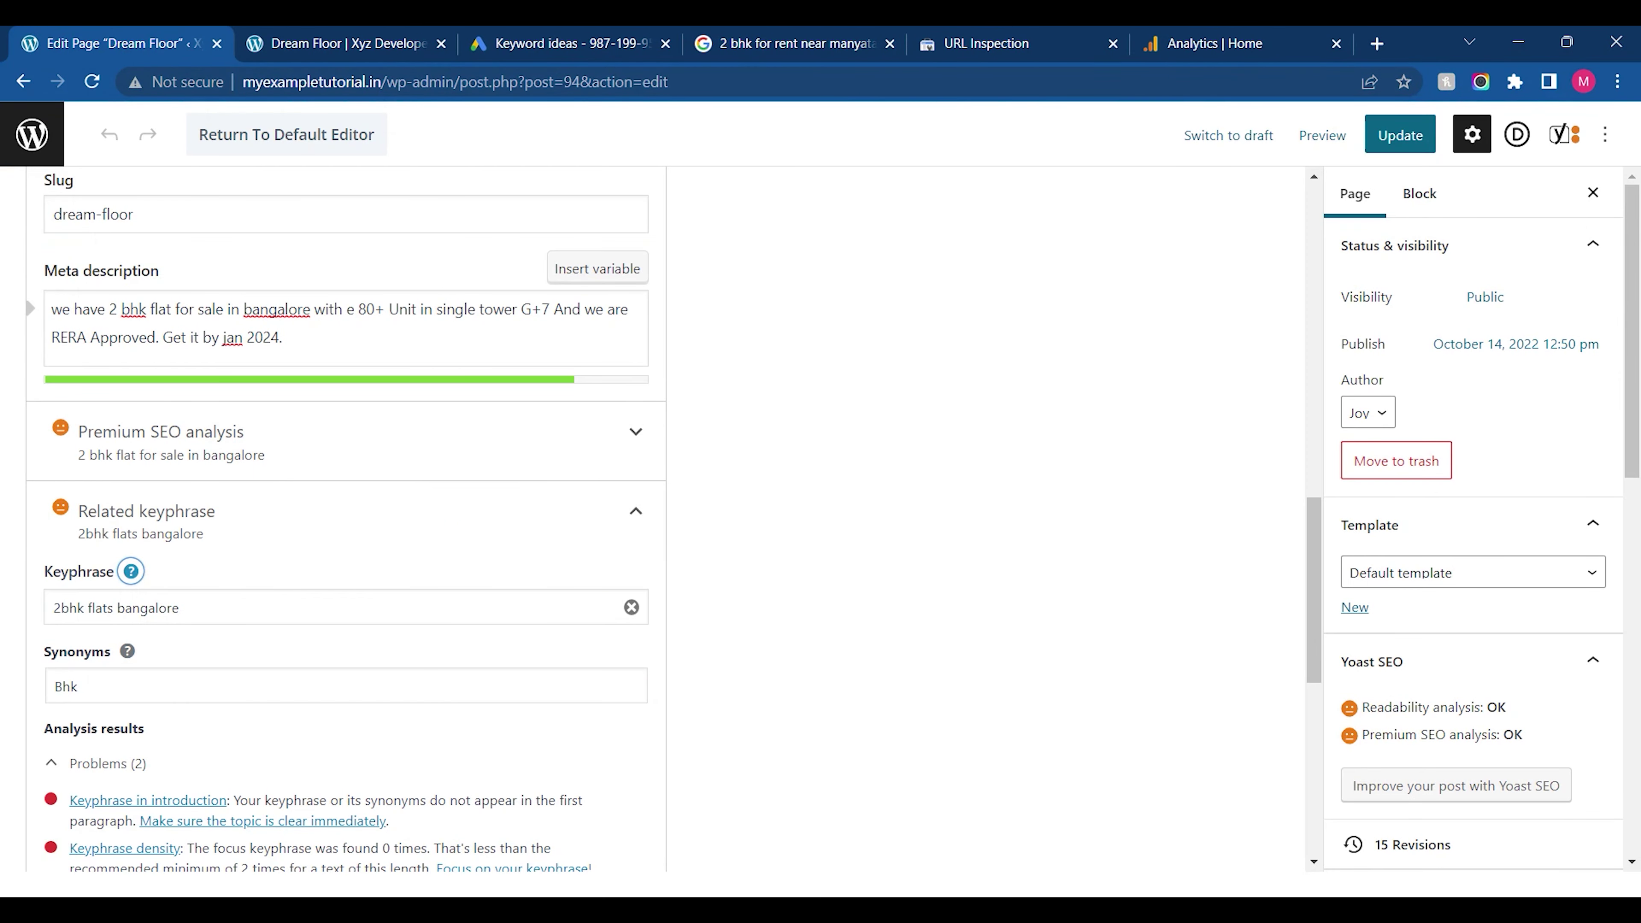
left_click(106, 555)
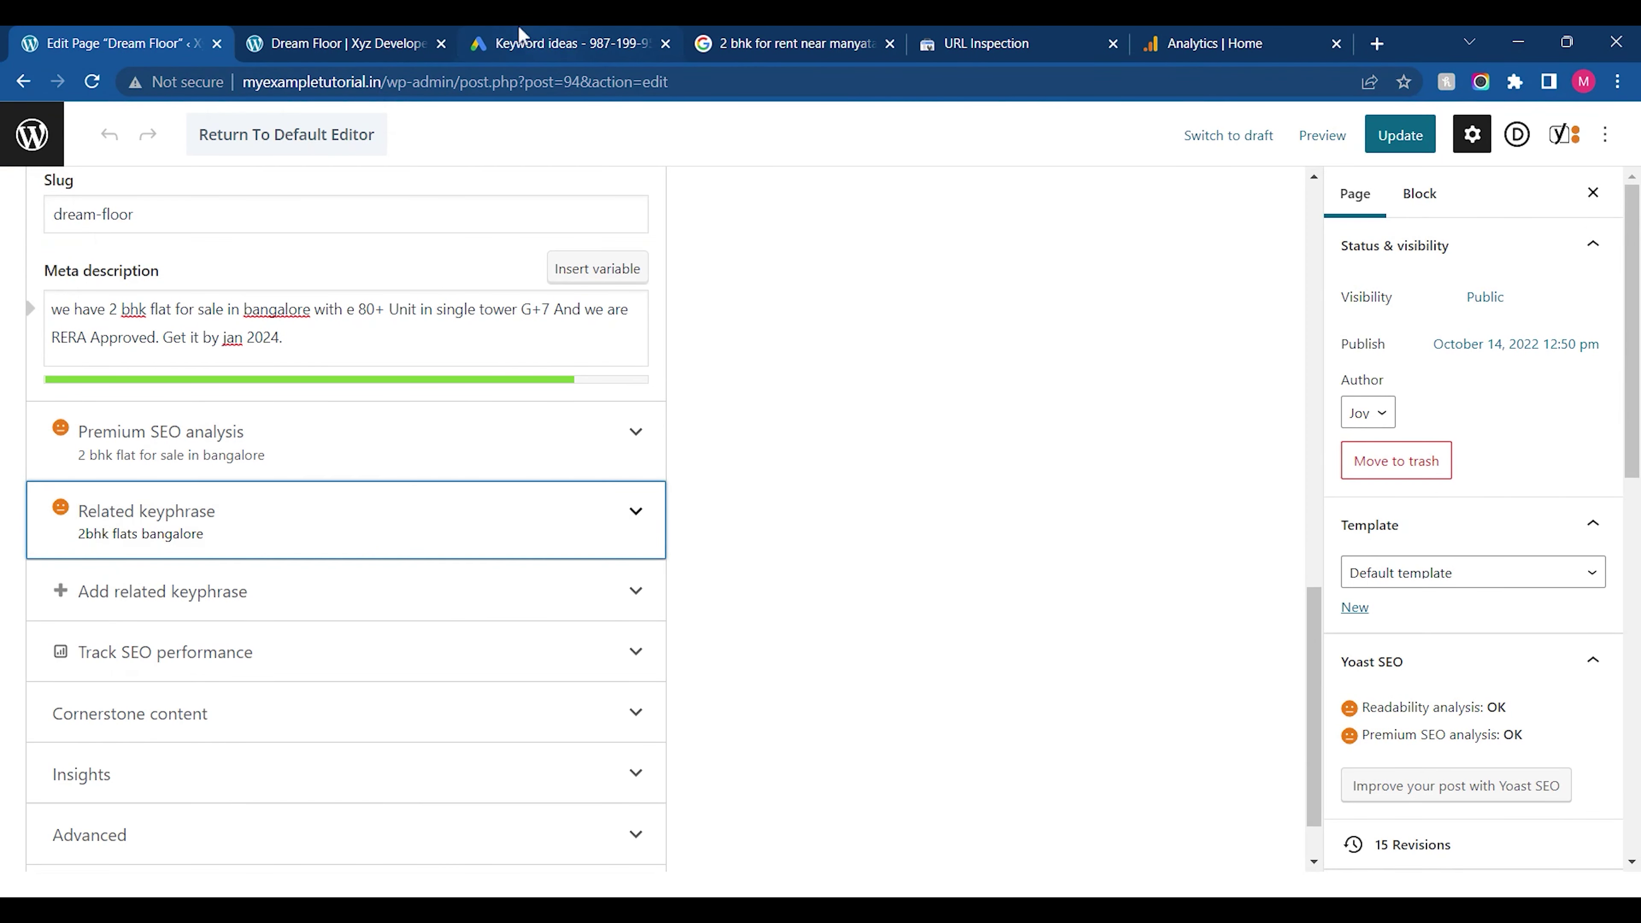
left_click(387, 41)
left_click(471, 40)
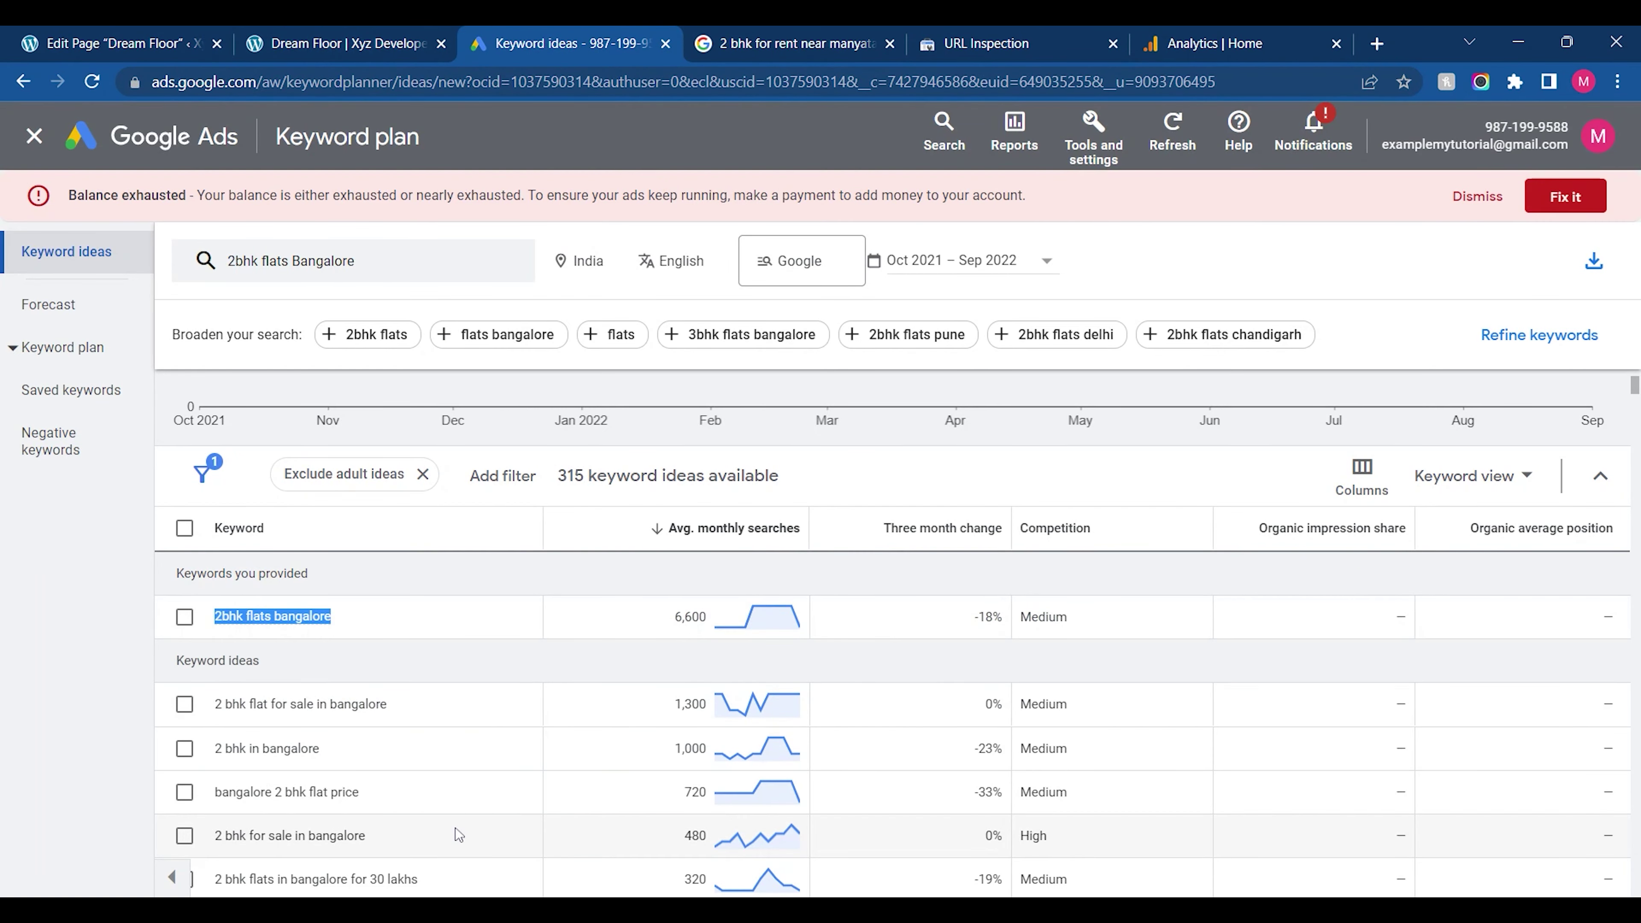
left_click_drag(382, 844, 329, 835)
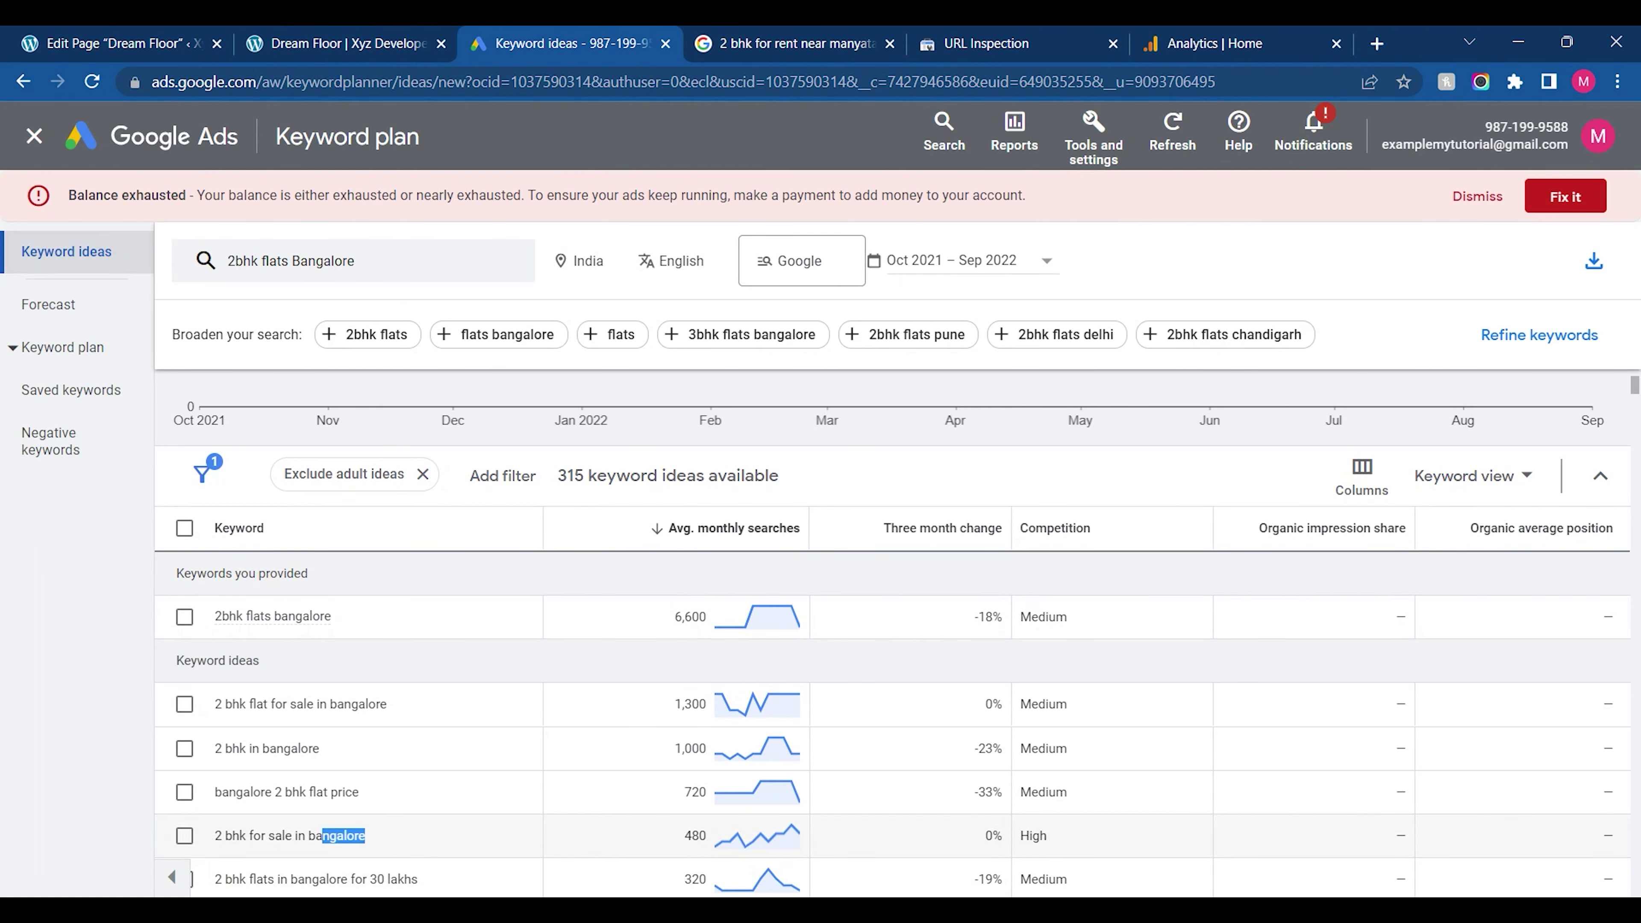
left_click(77, 41)
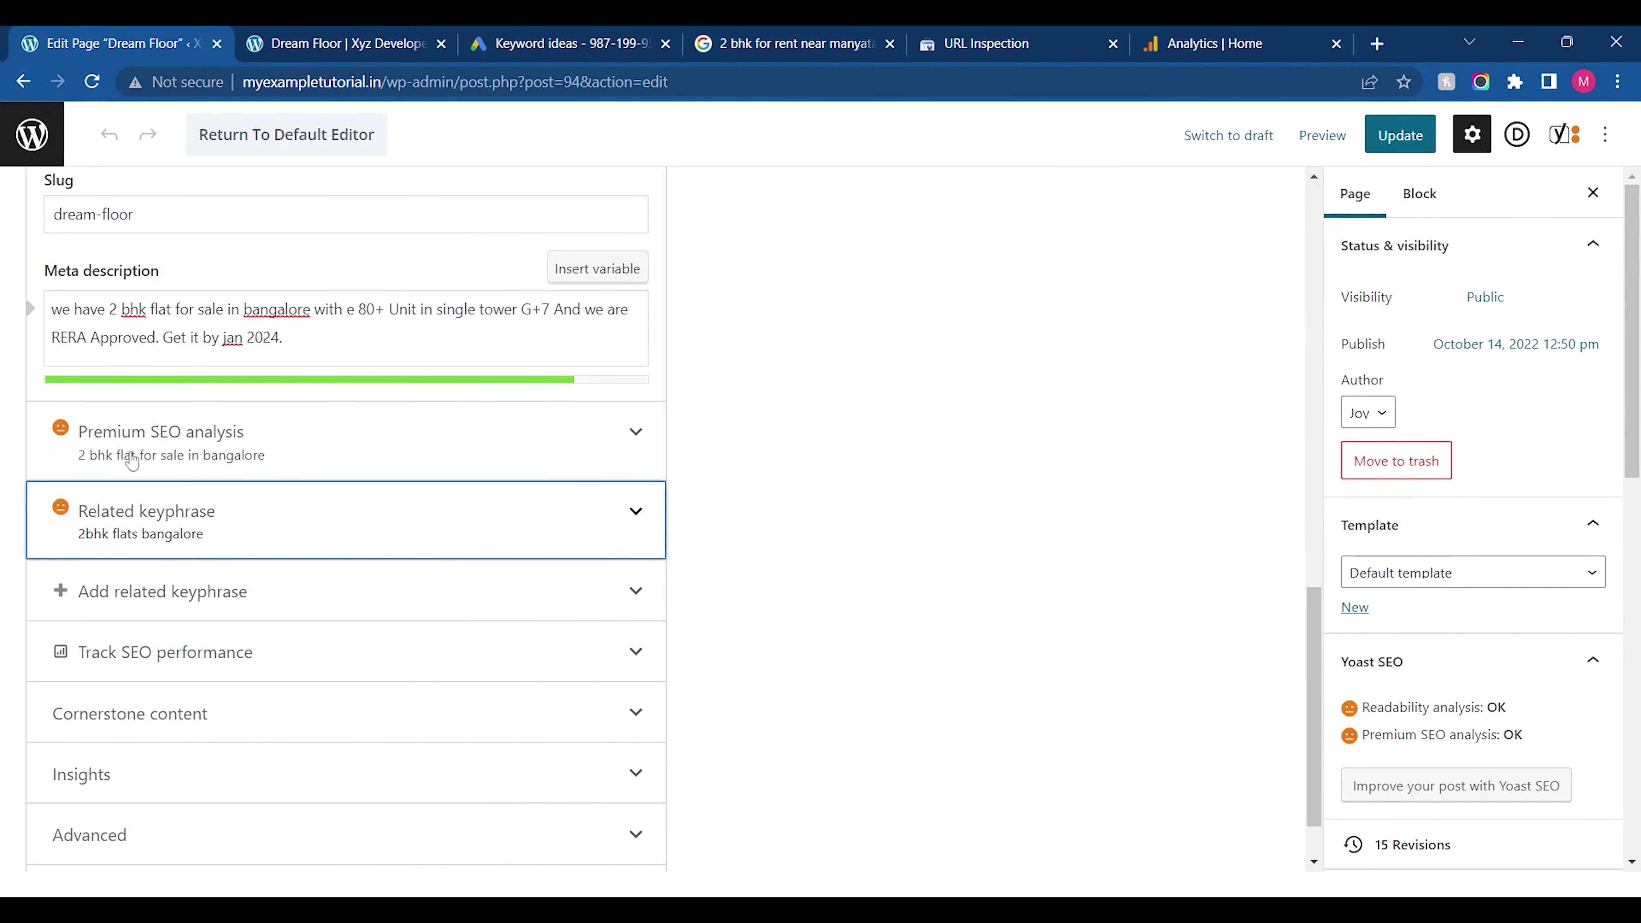
Copy Dream Floor's focus keyphrase and search the Keyword Planner for "2 bhk flat for sale in bangalore" in place of the existing term
left_click_drag(1312, 656, 1290, 429)
left_click_drag(240, 258, 55, 259)
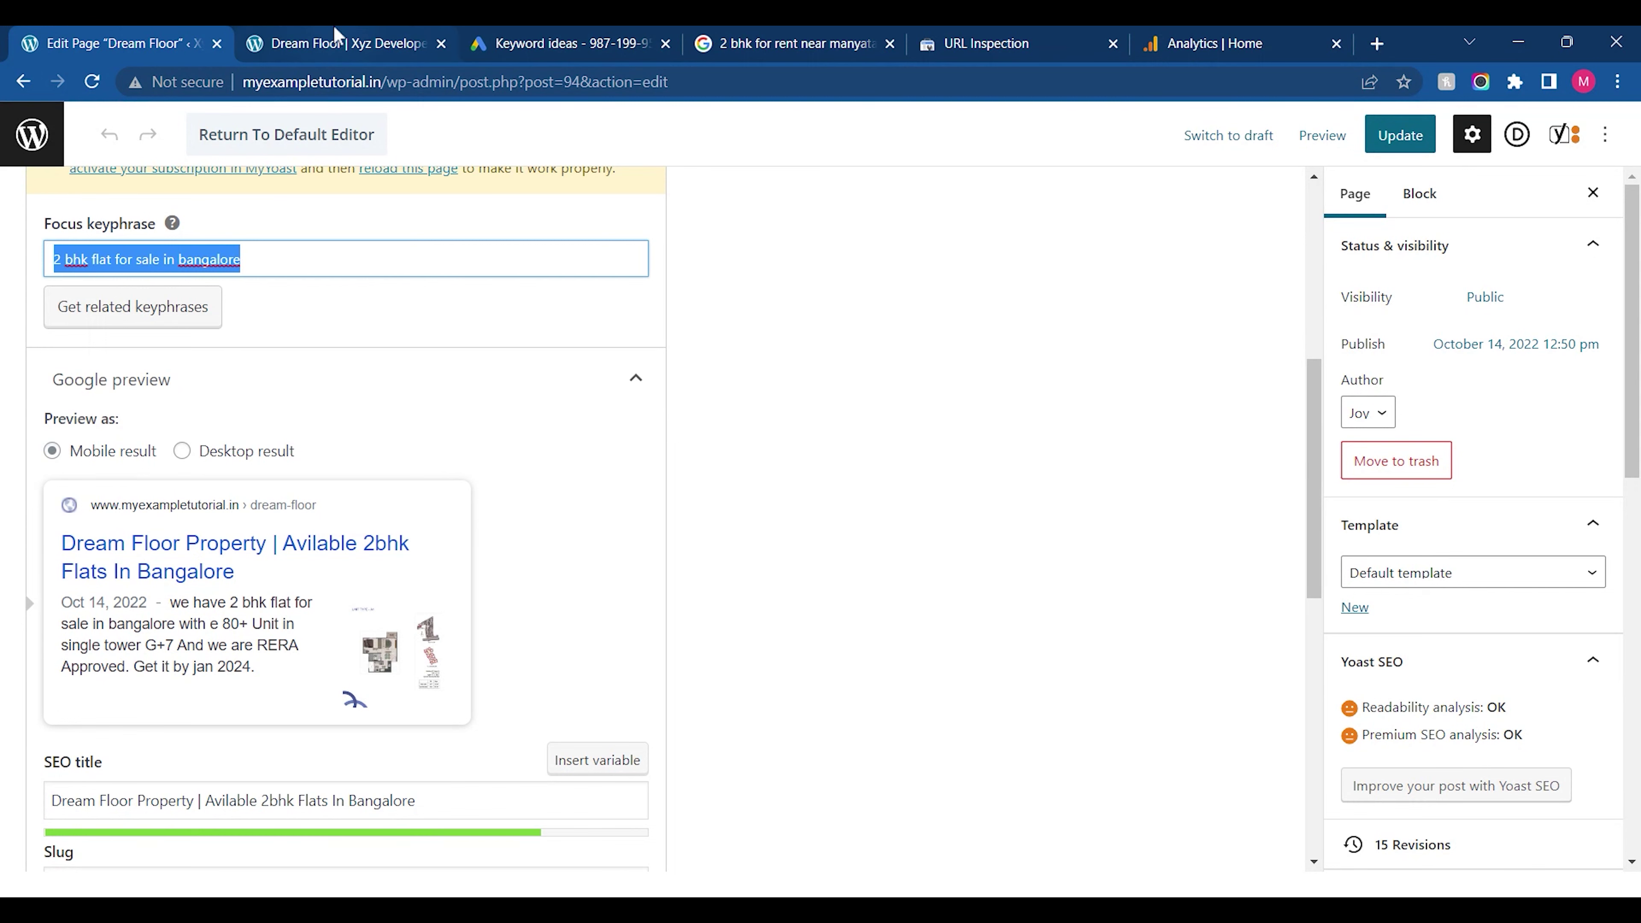
left_click(675, 38)
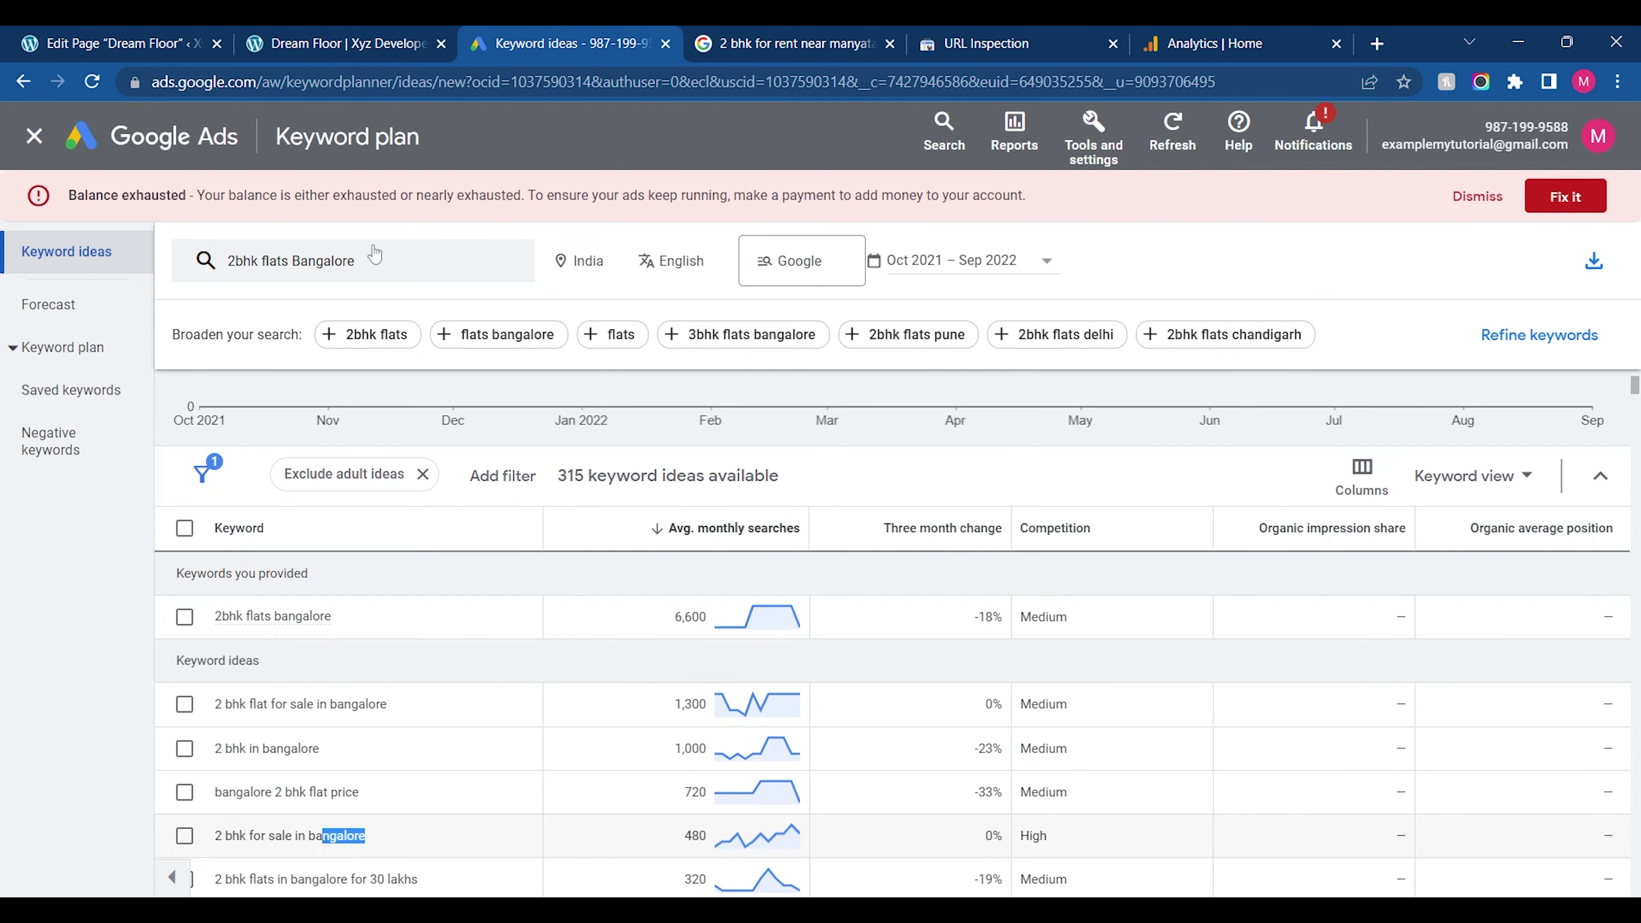
left_click(366, 282)
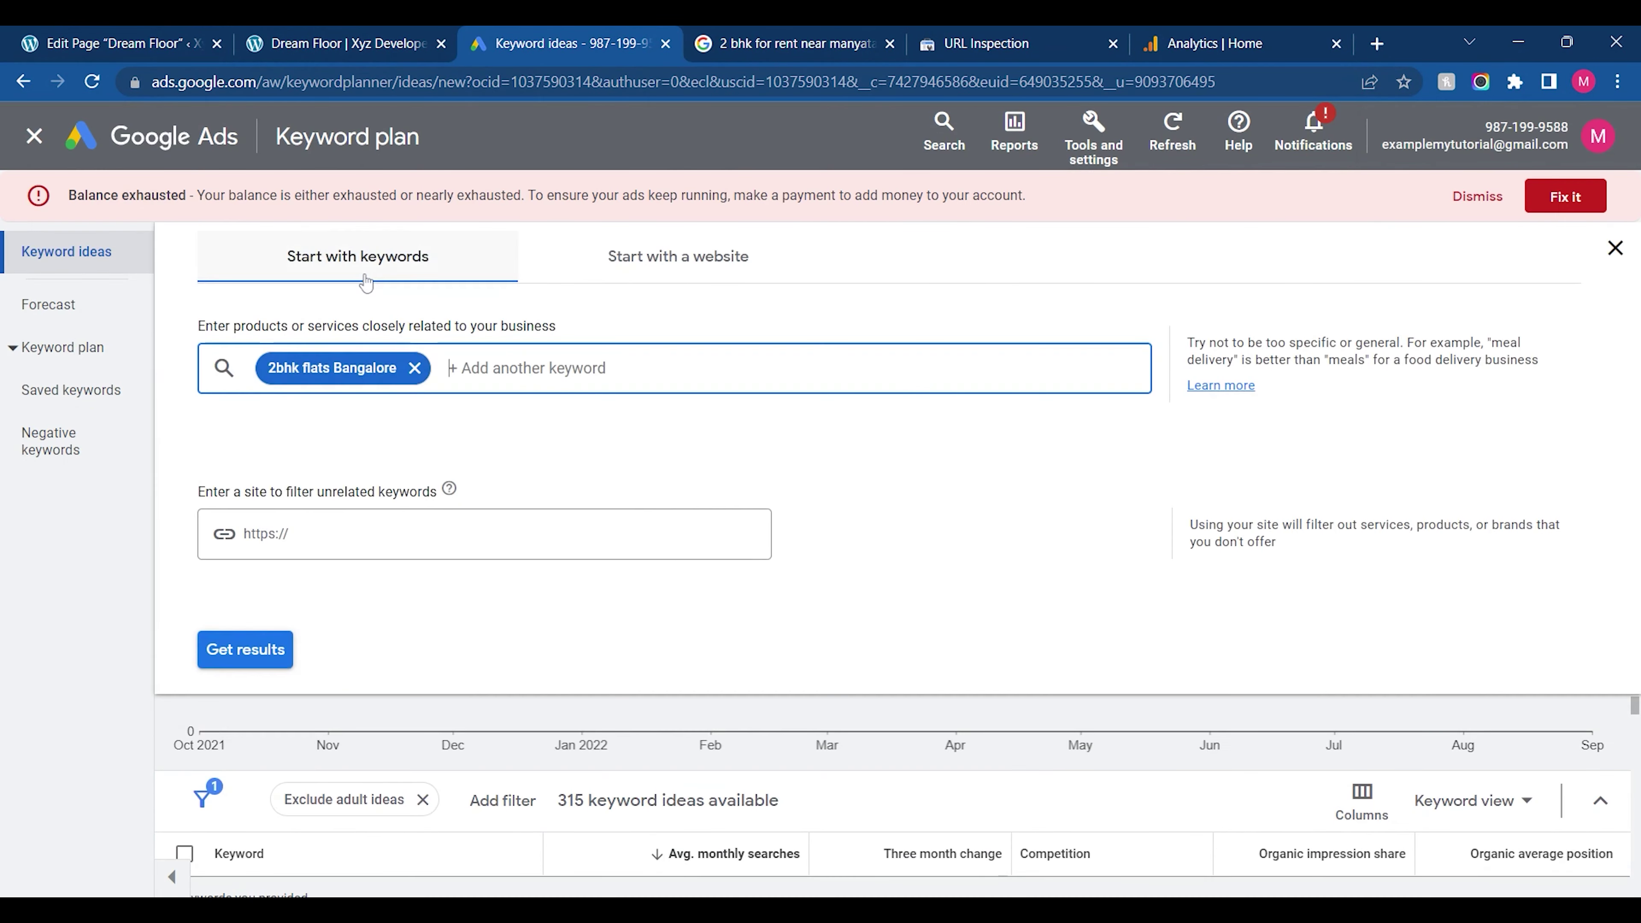
left_click(415, 368)
type("2 bhk flat for sale in bangalore")
key("Return")
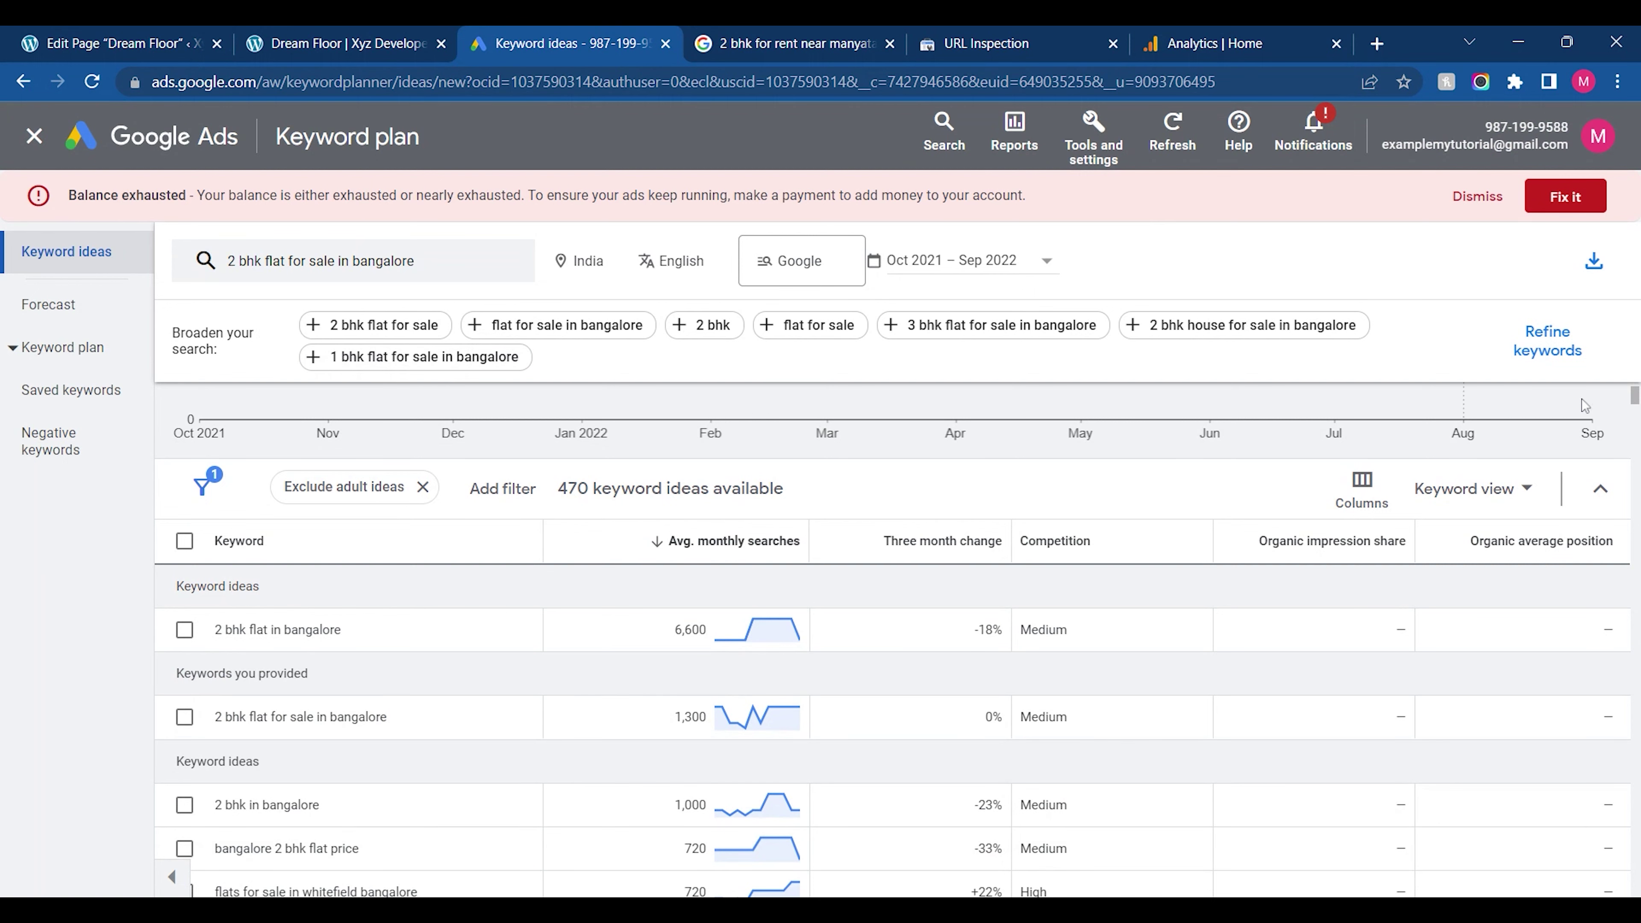
Copy "bangalore 2 bhk flat price" from the keyword ideas and add it as another related keyphrase for Dream Floor
left_click_drag(393, 865, 216, 871)
key("ctrl+c")
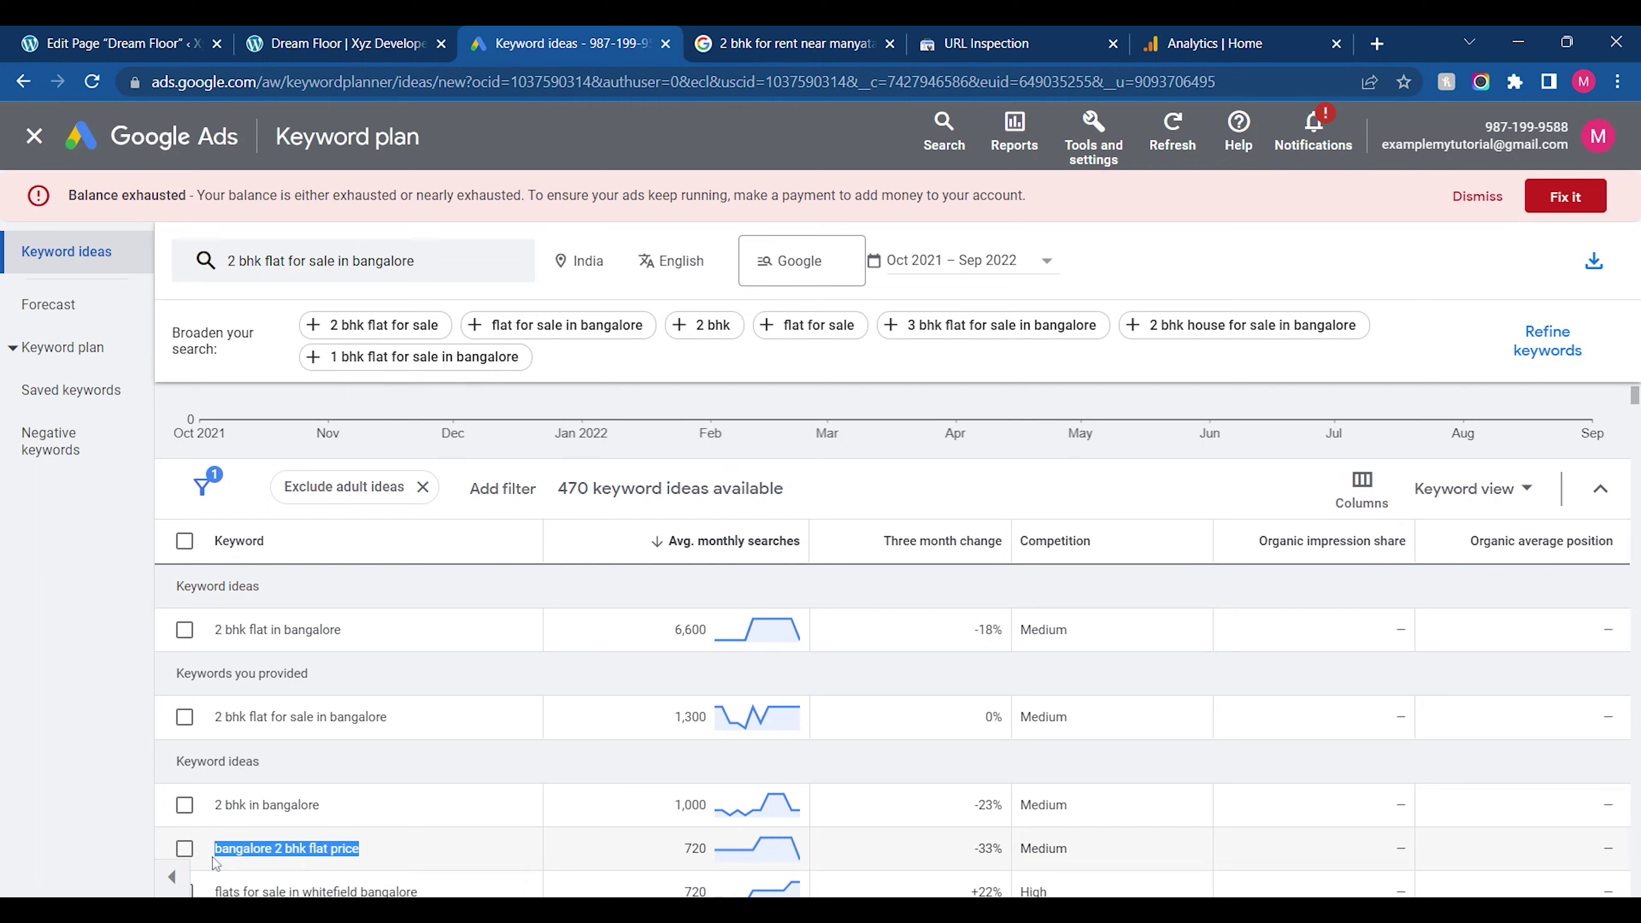
left_click(100, 36)
left_click_drag(1311, 416, 1230, 672)
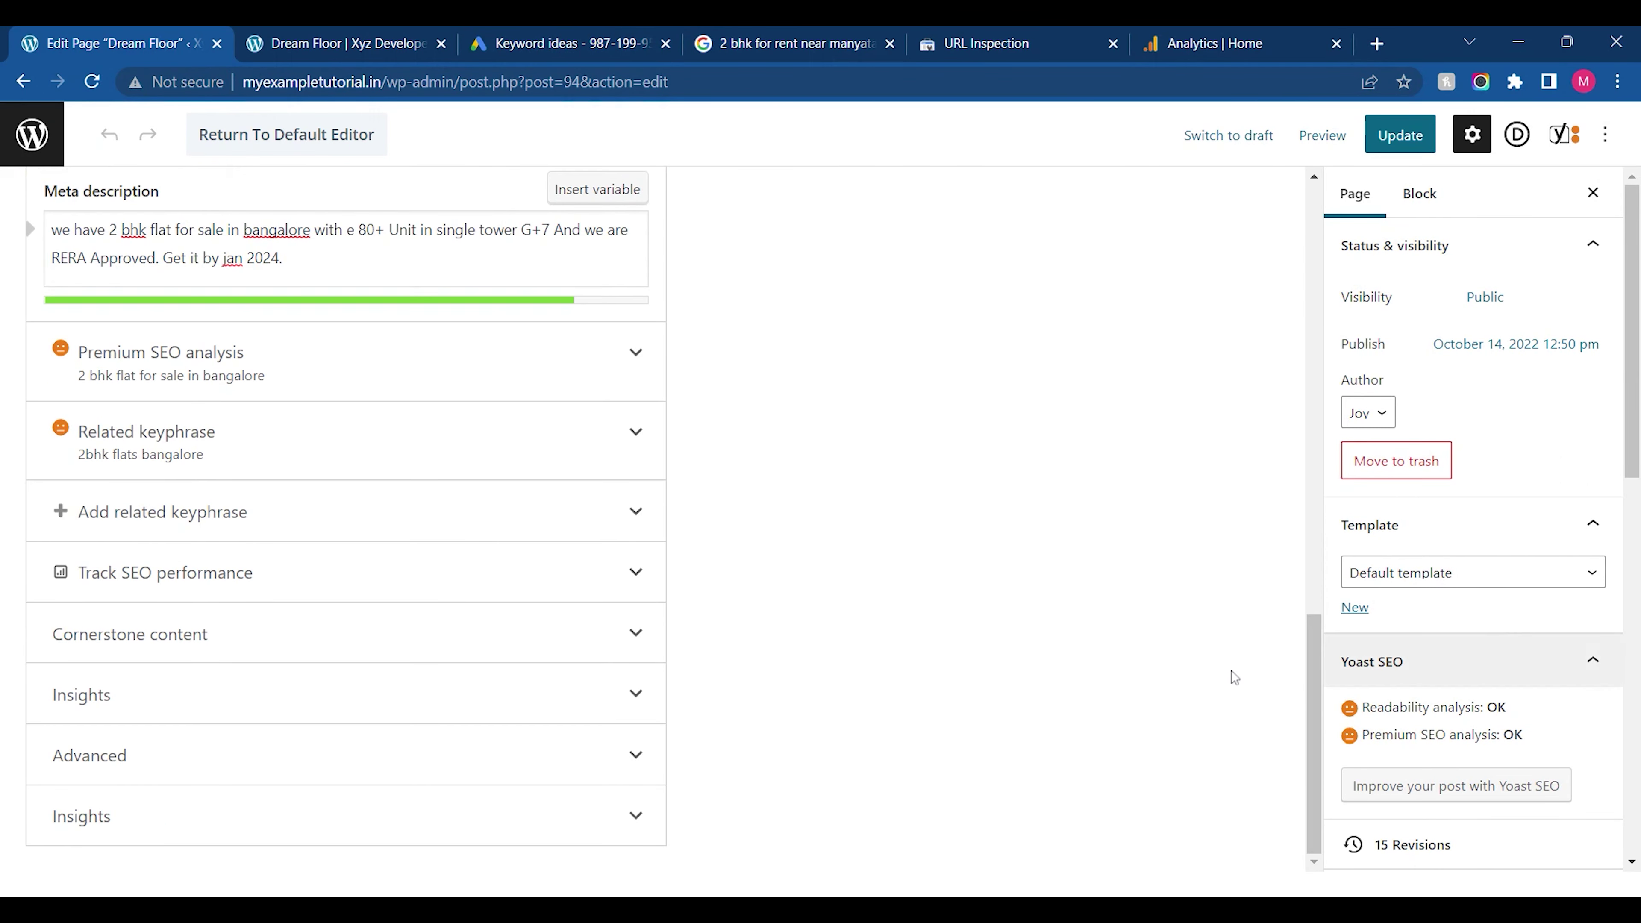
left_click(424, 503)
key("ctrl+v")
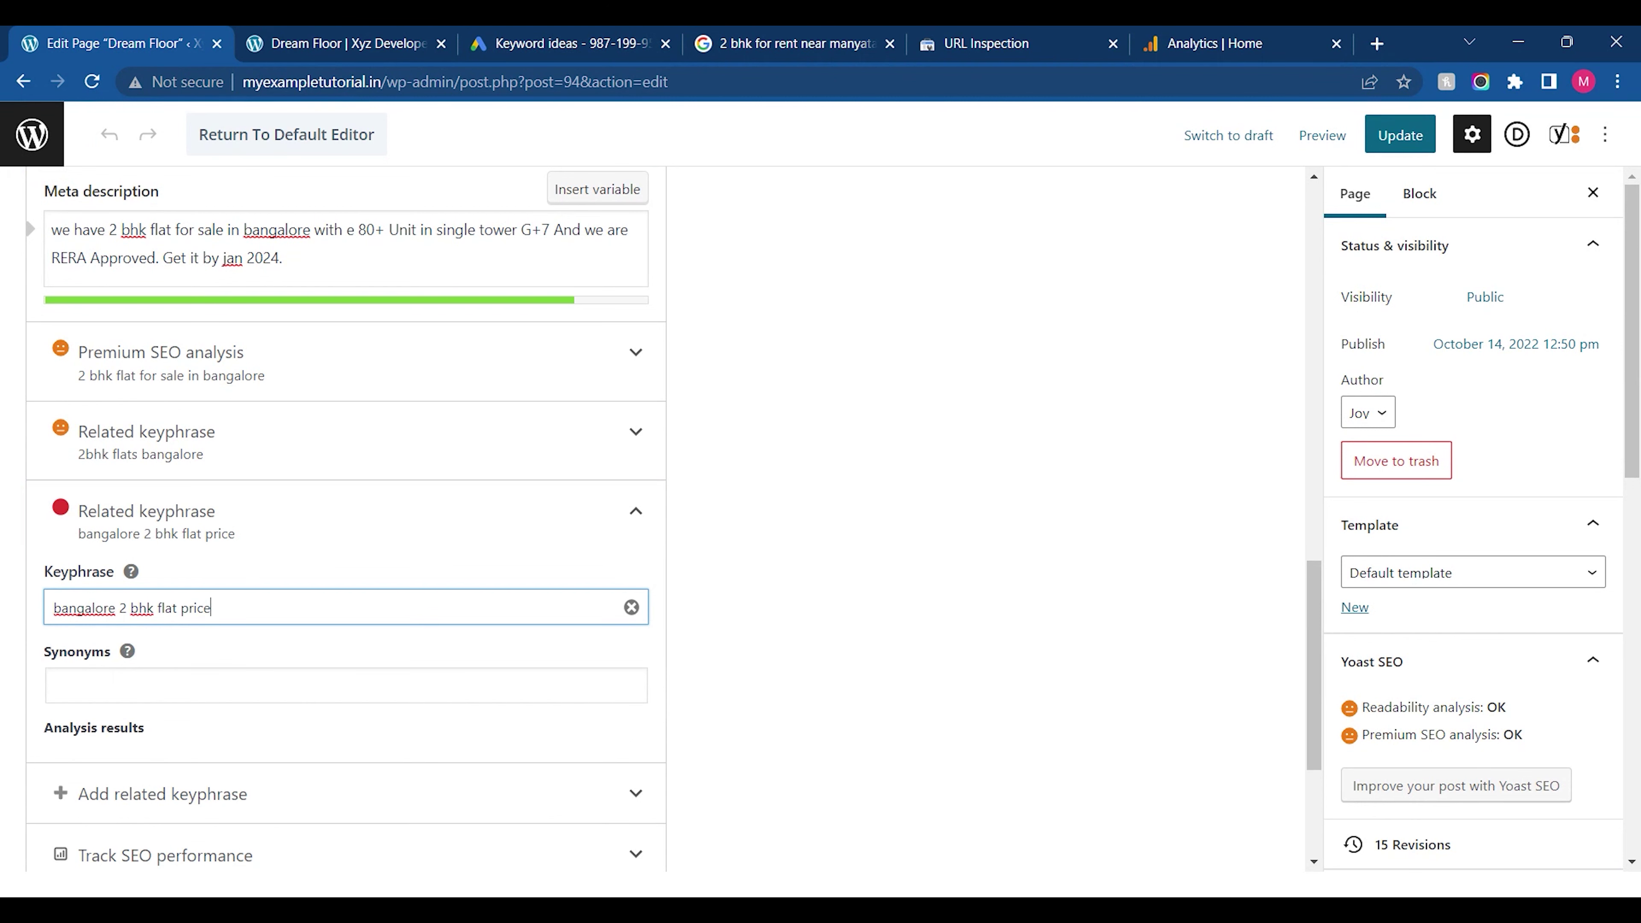
Add "2 bhk" as a synonym for the "bangalore 2 bhk flat price" keyphrase and update the page
left_click(346, 685)
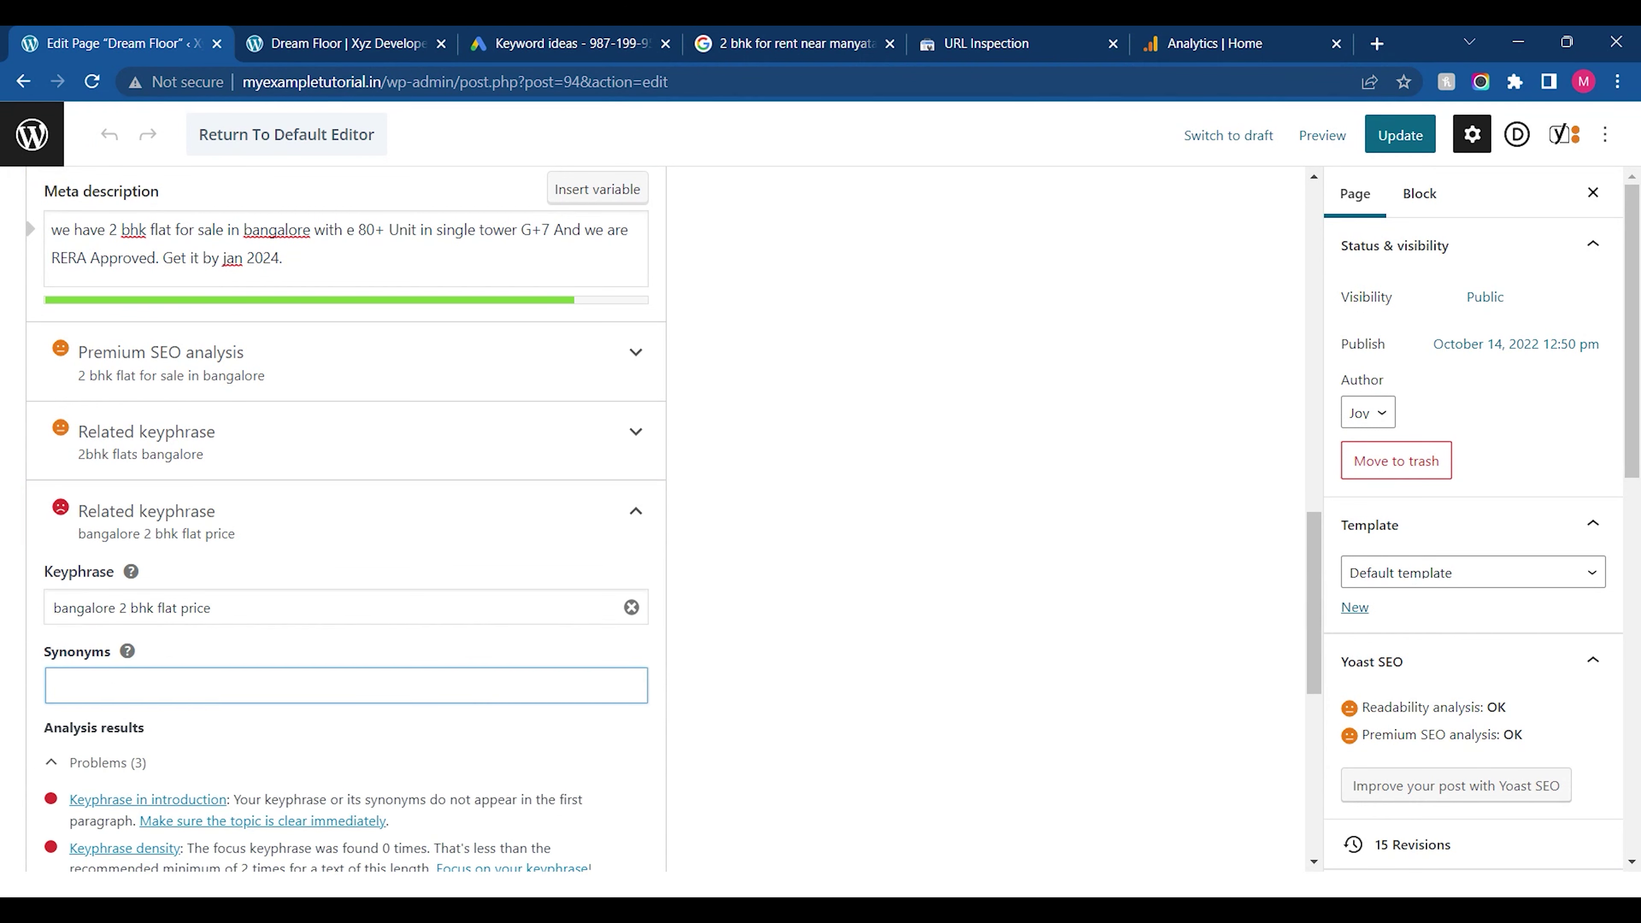
type("2 bhk")
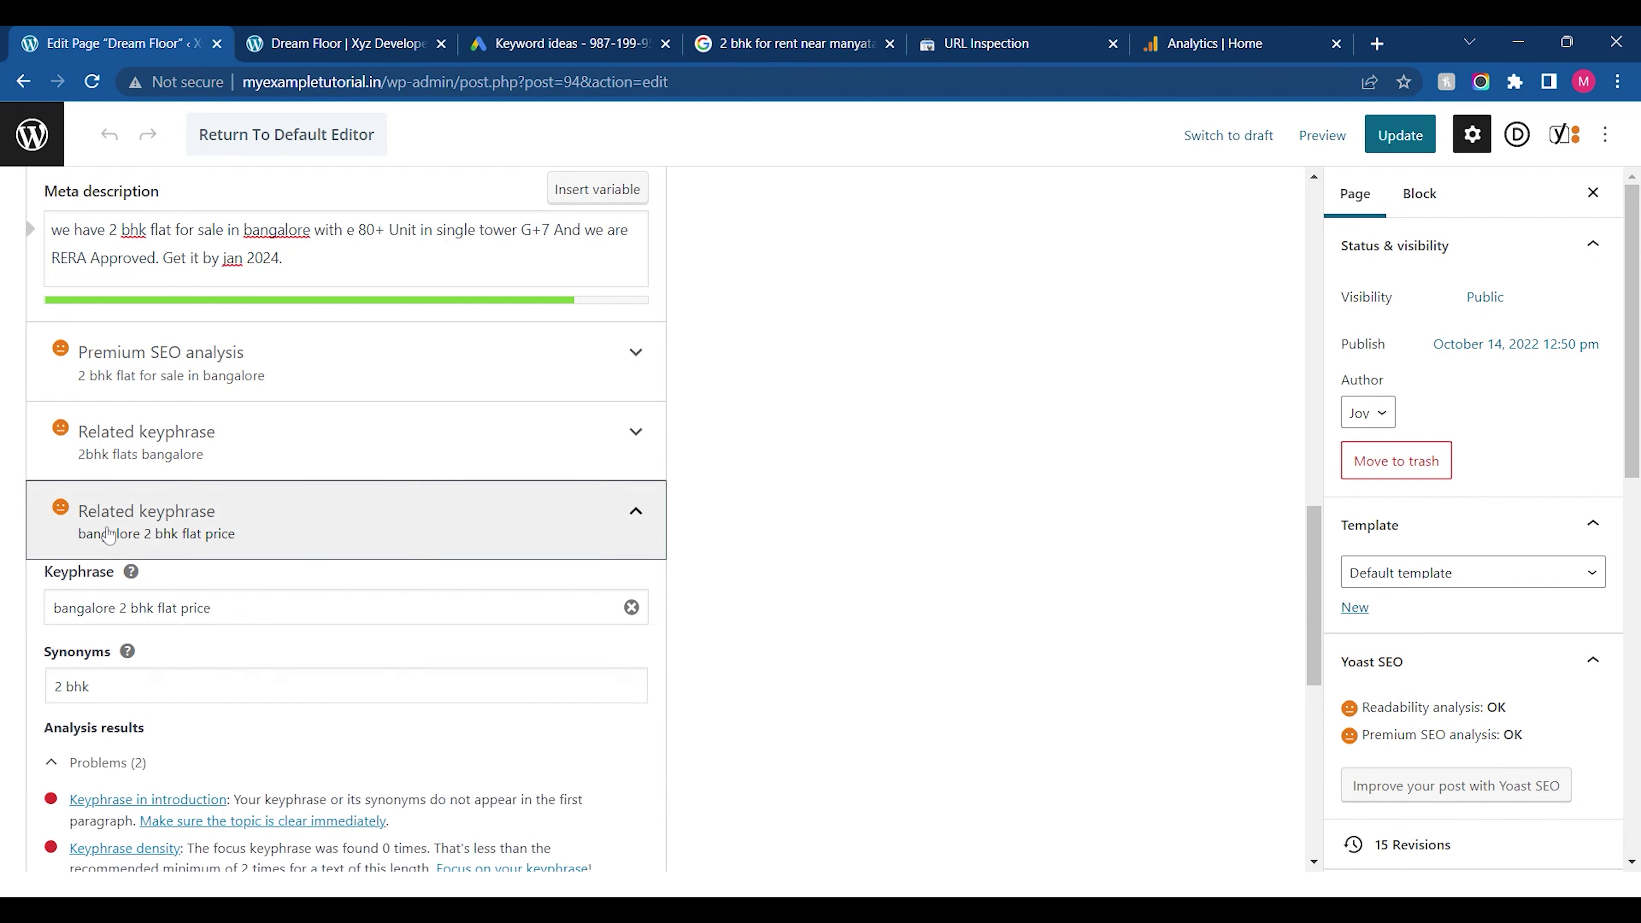
left_click(106, 549)
left_click(595, 36)
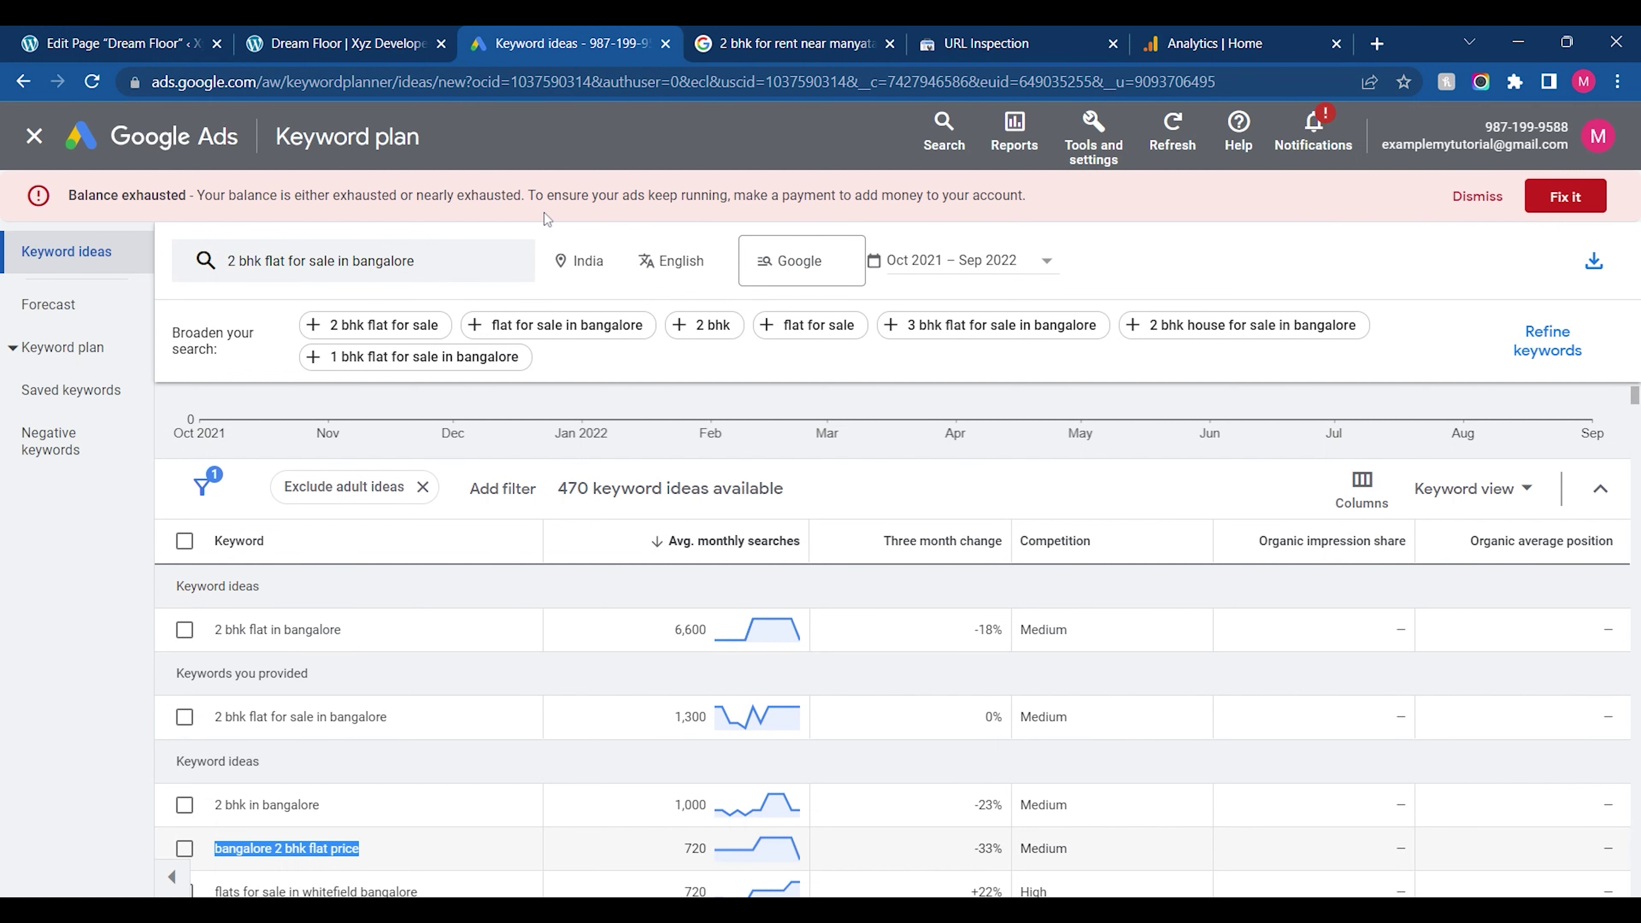
left_click(184, 39)
left_click(1389, 135)
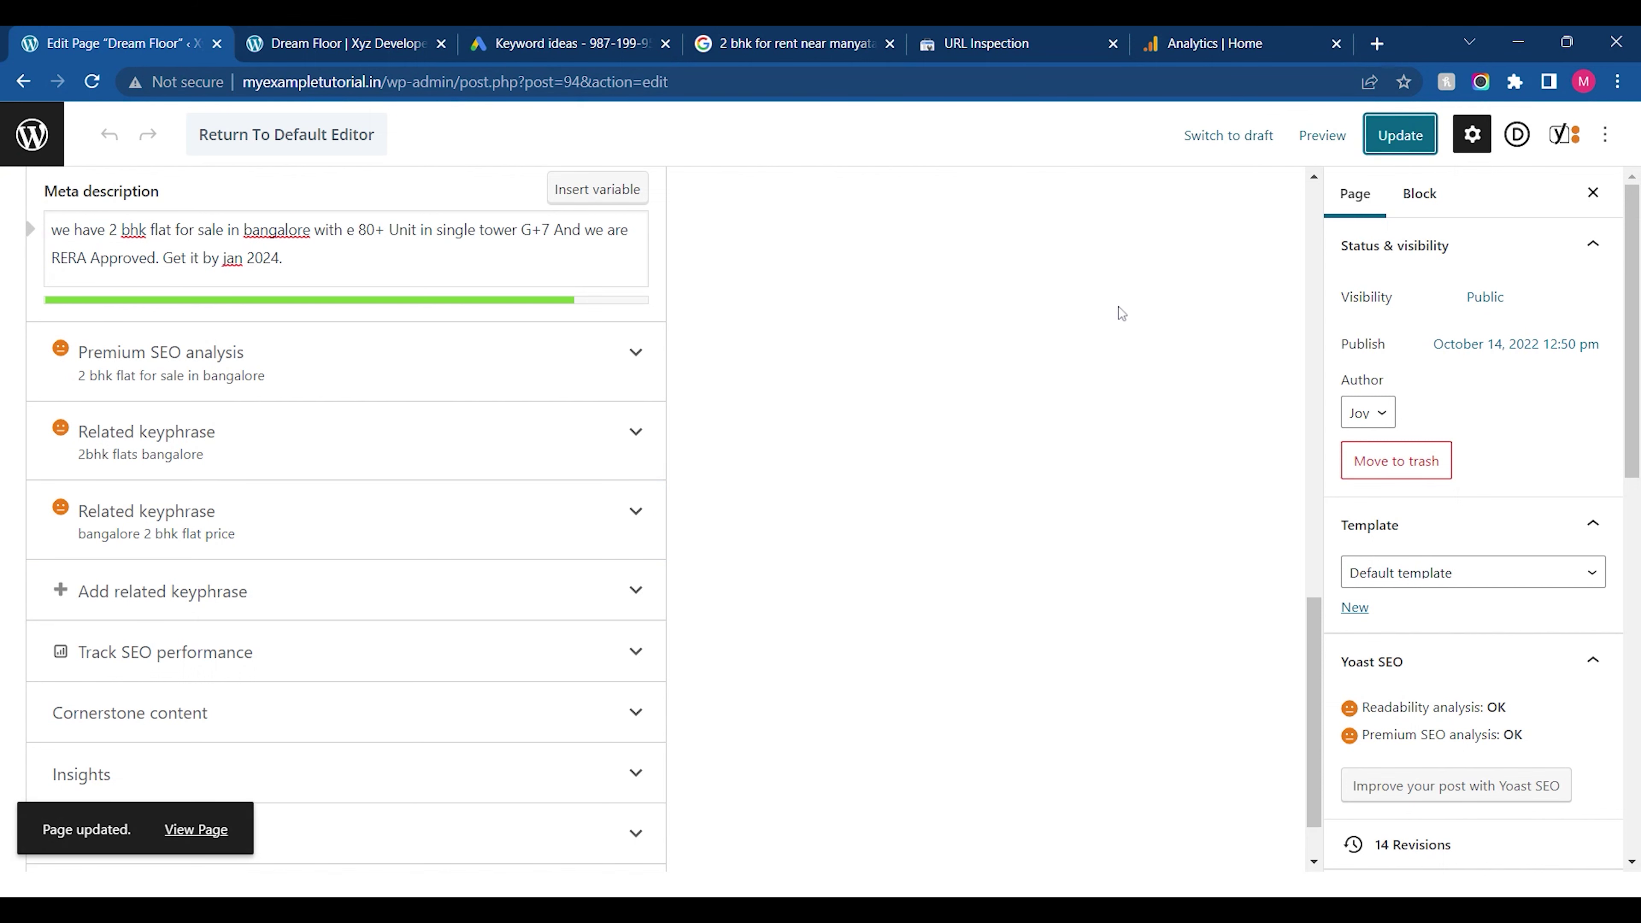
left_click(405, 37)
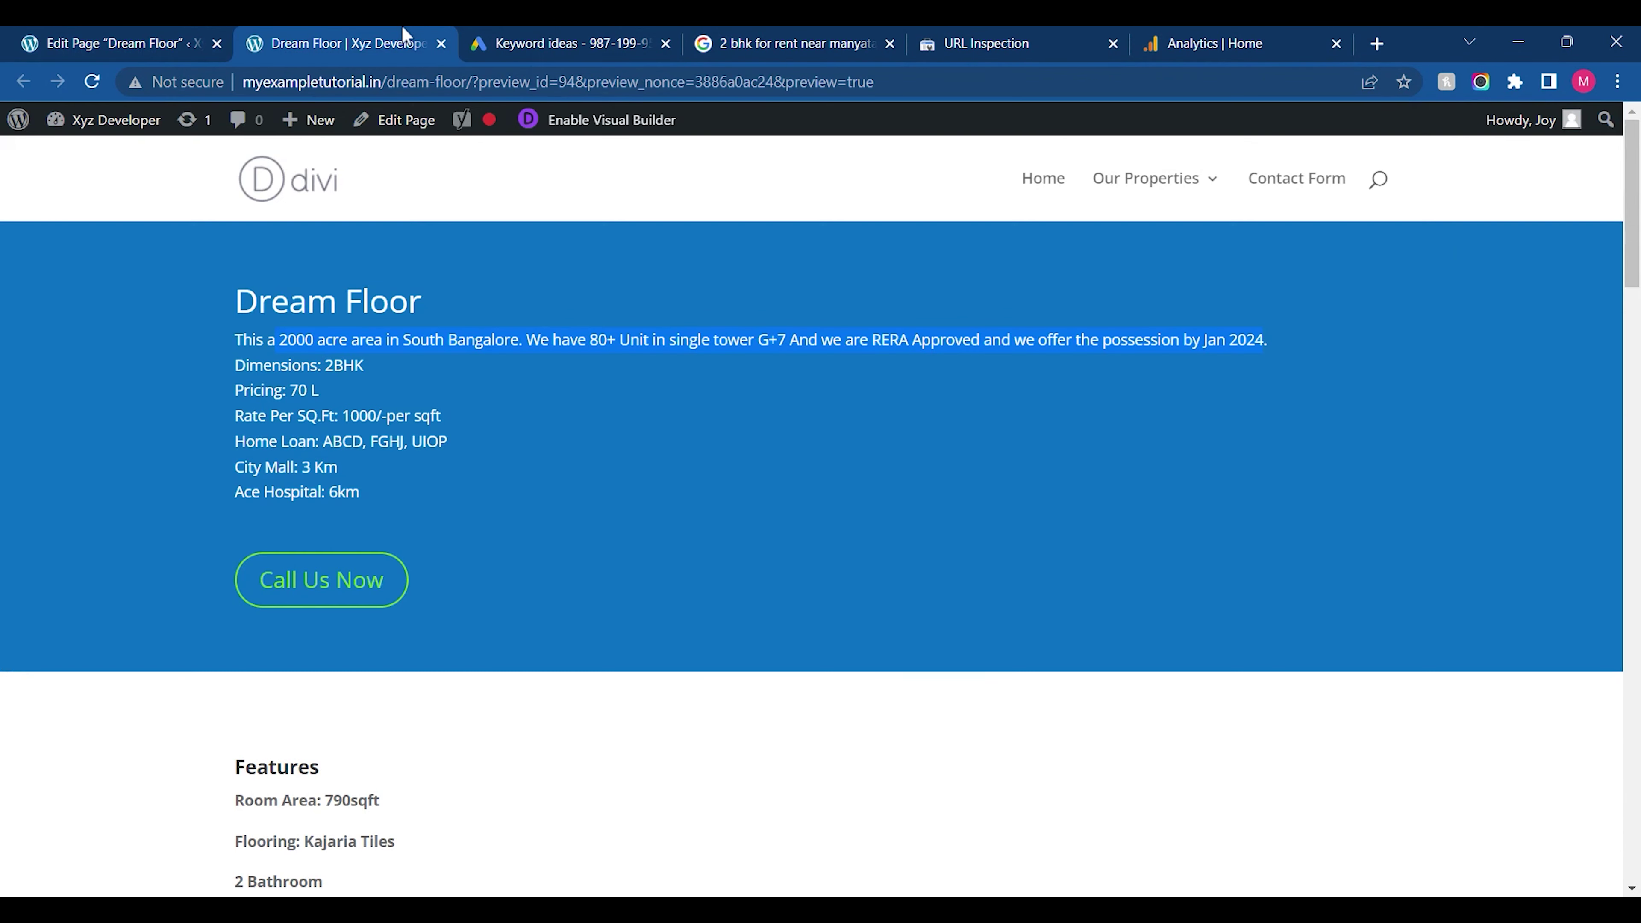
key("ctrl+l")
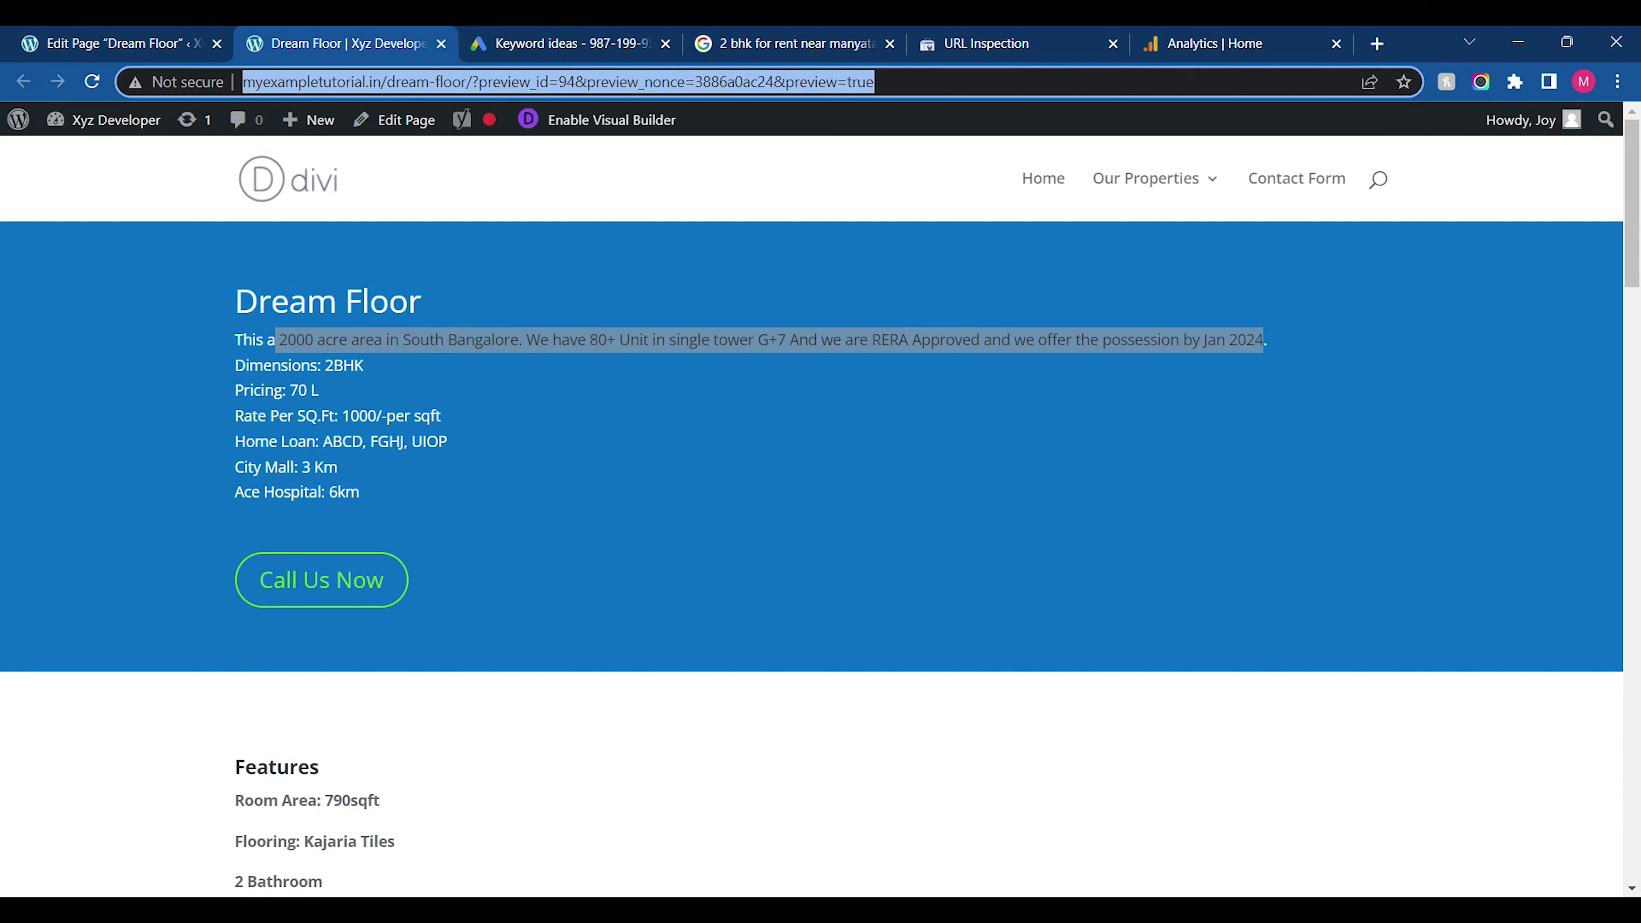
left_click(116, 43)
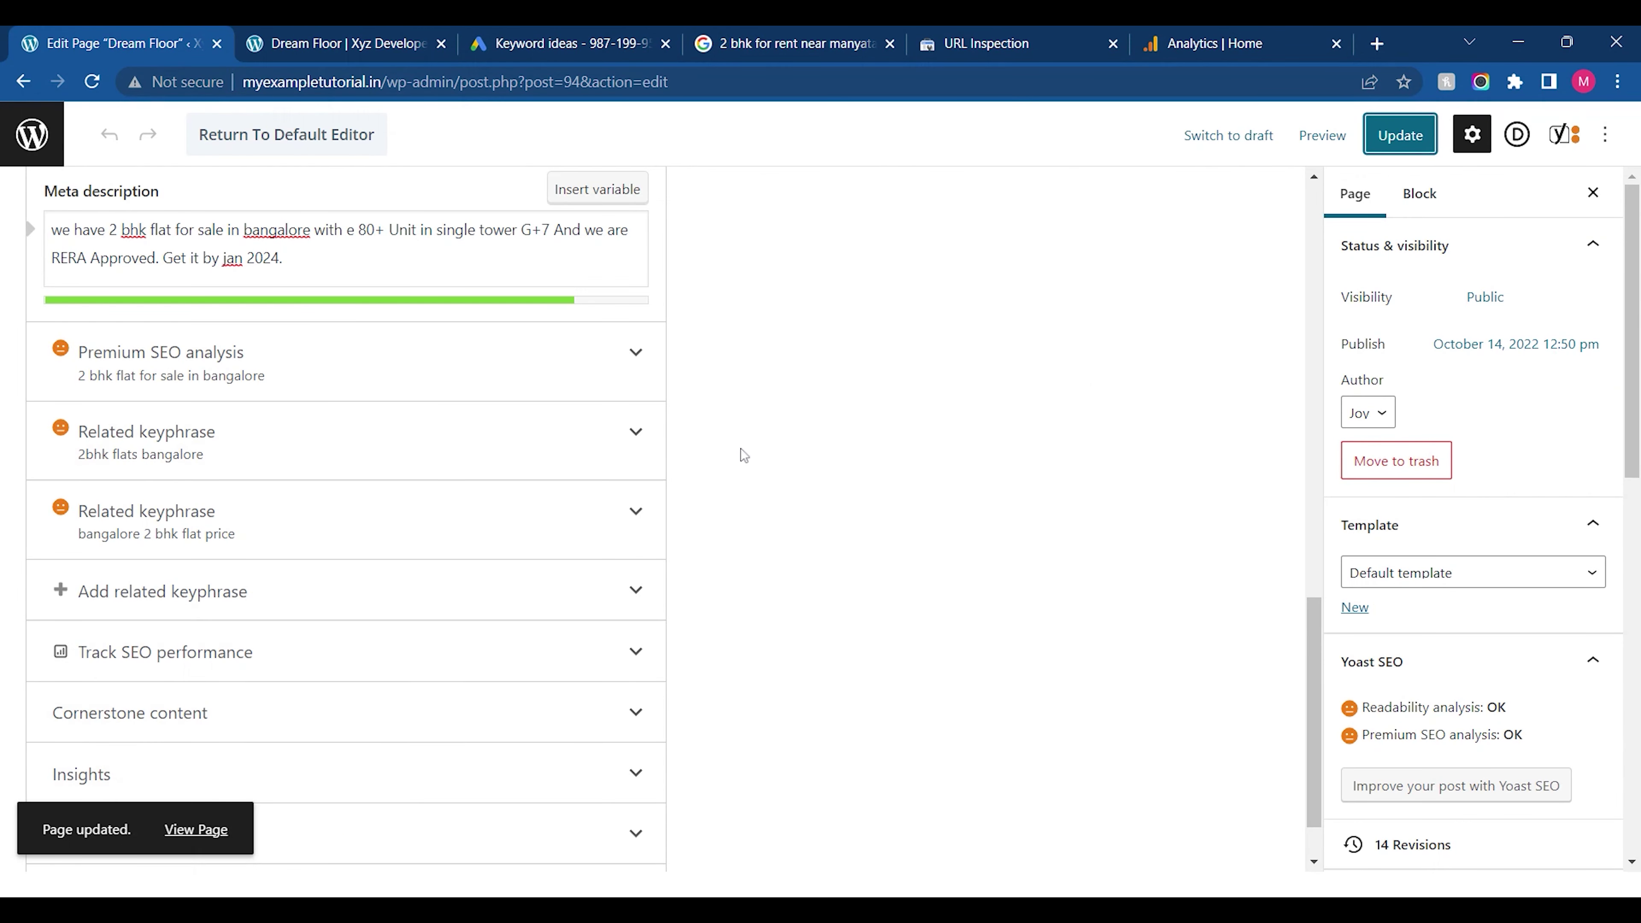
Update the Dream Floor page again and open its published version in place of the old preview
left_click(1398, 136)
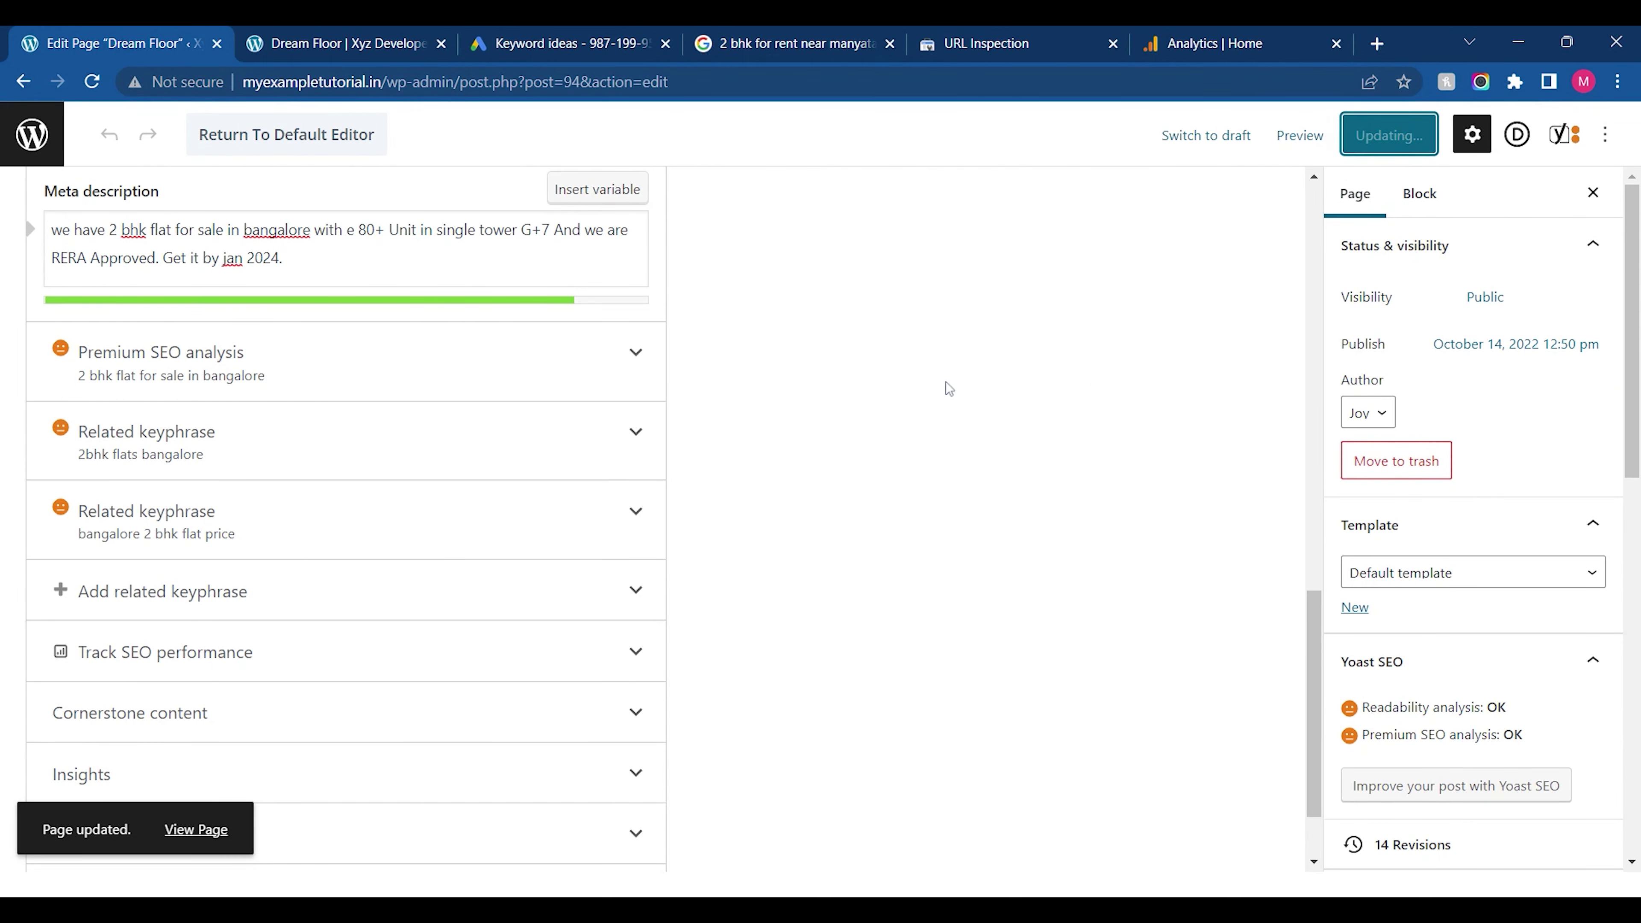
left_click(203, 830)
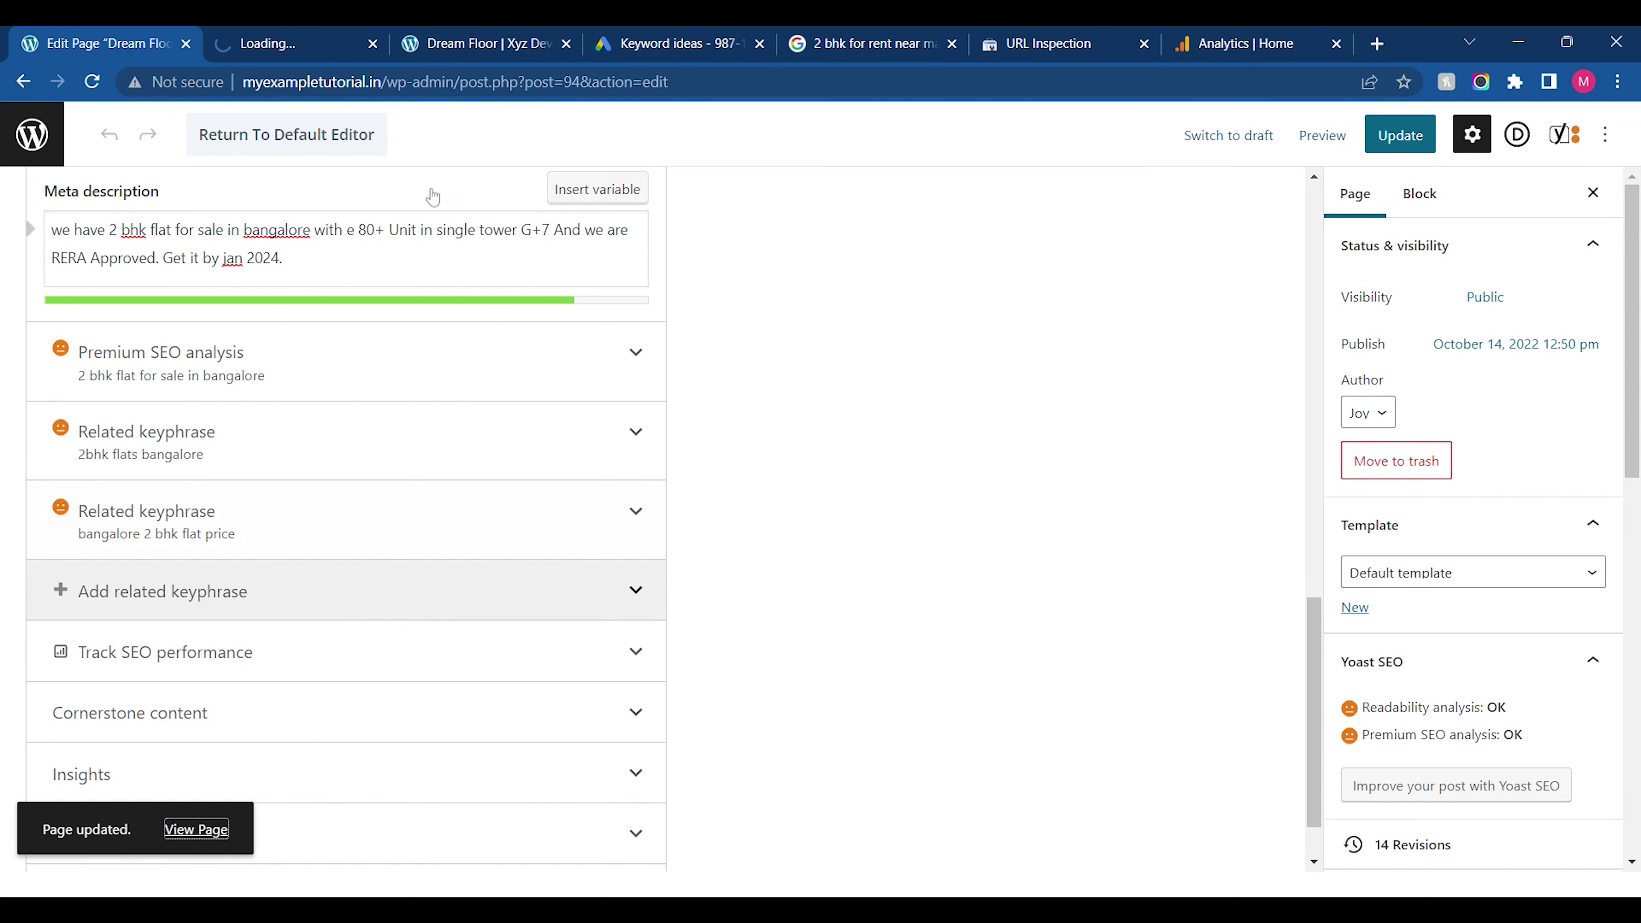
left_click(575, 45)
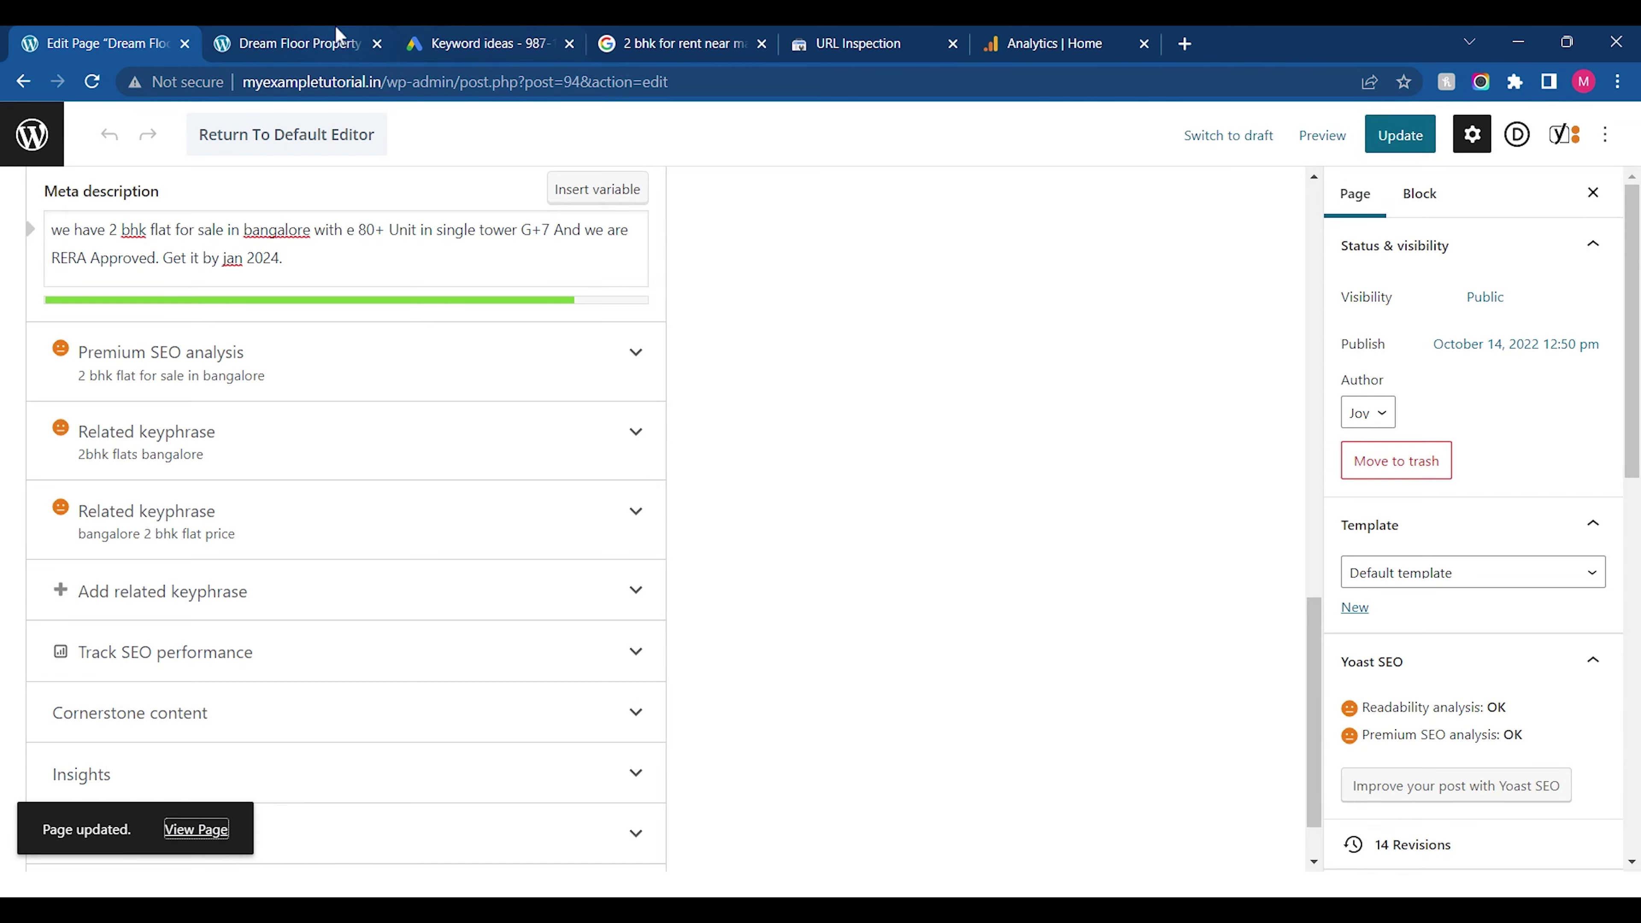
Cut the published Dream Floor page's address and inspect that URL in Google Search Console
left_click(310, 43)
left_click(297, 94)
key("BackSpace")
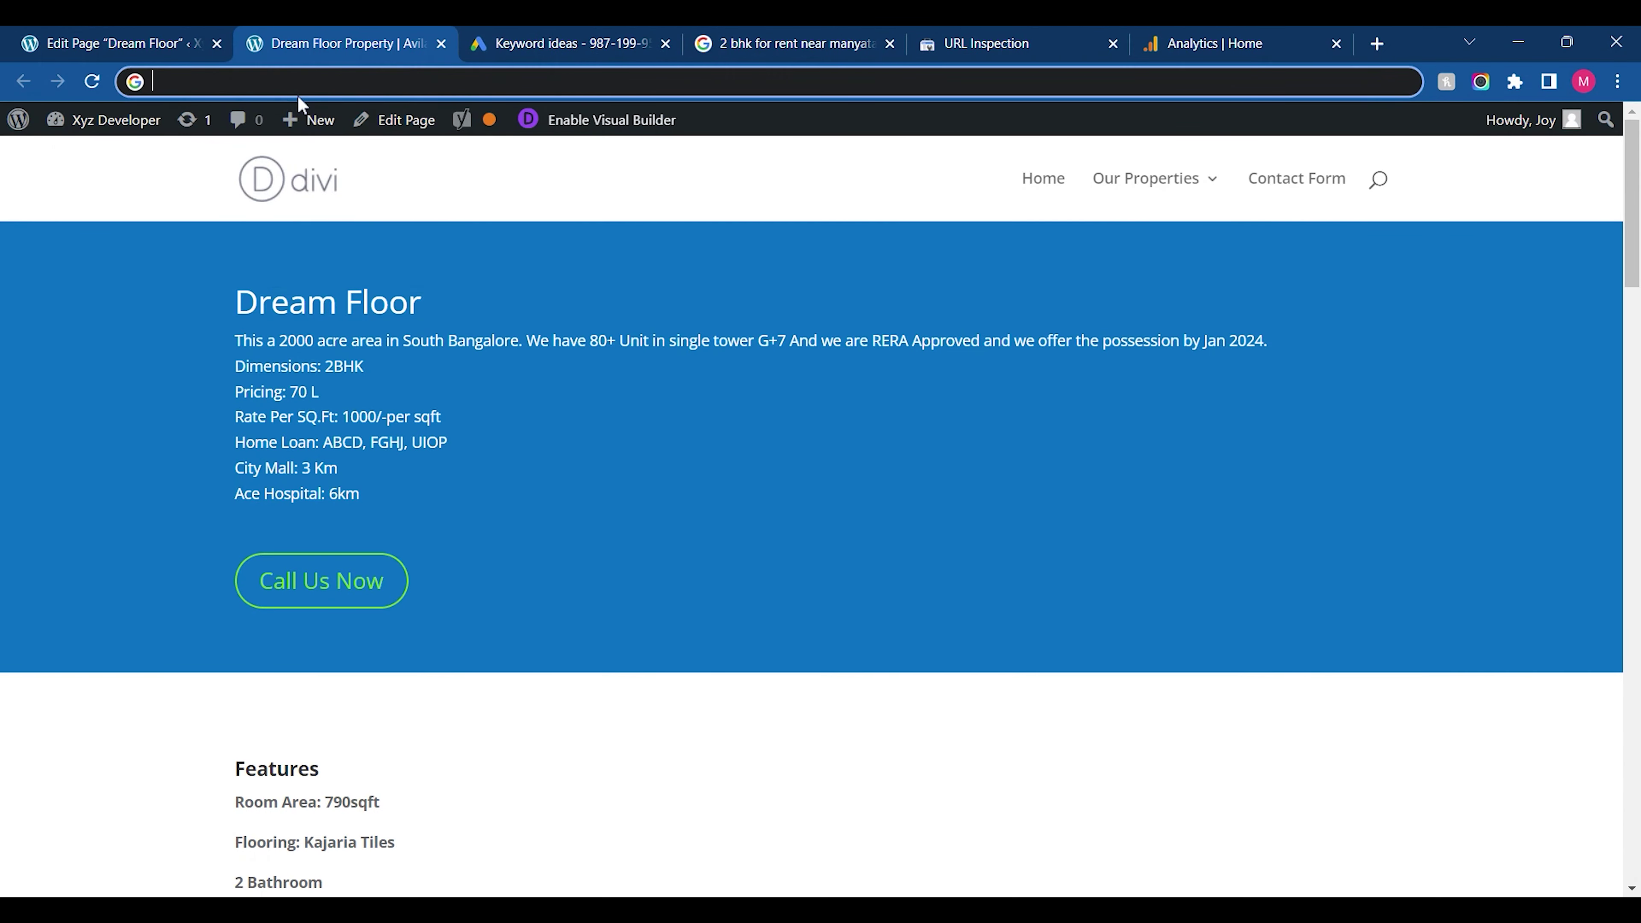
left_click(1040, 40)
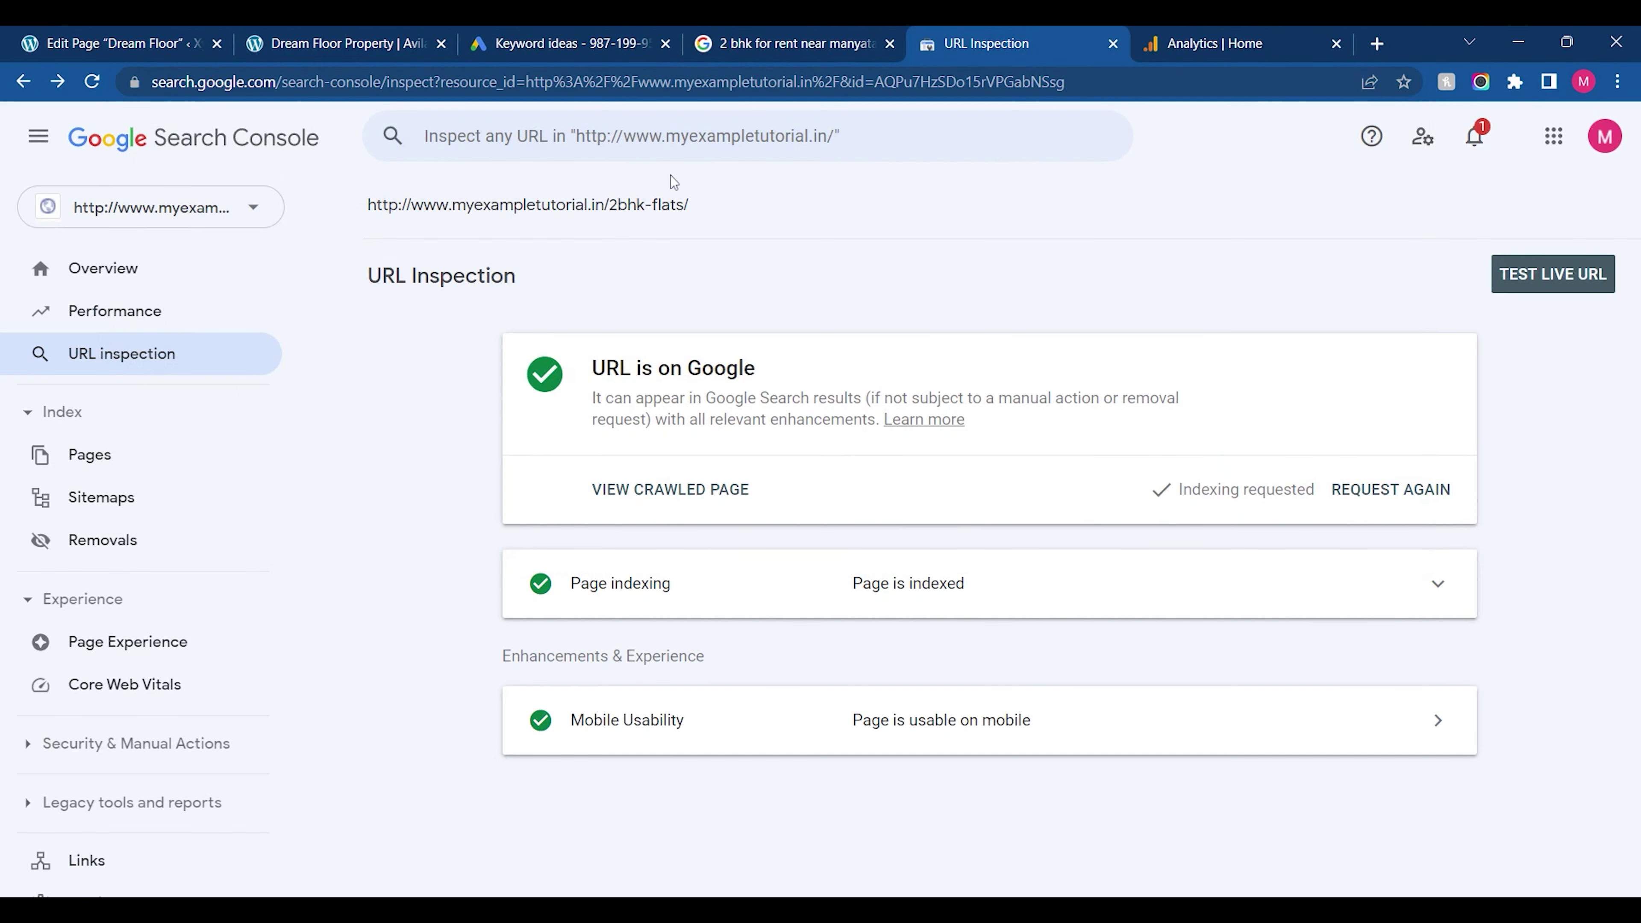
left_click(620, 138)
key("ctrl+v")
key("Return")
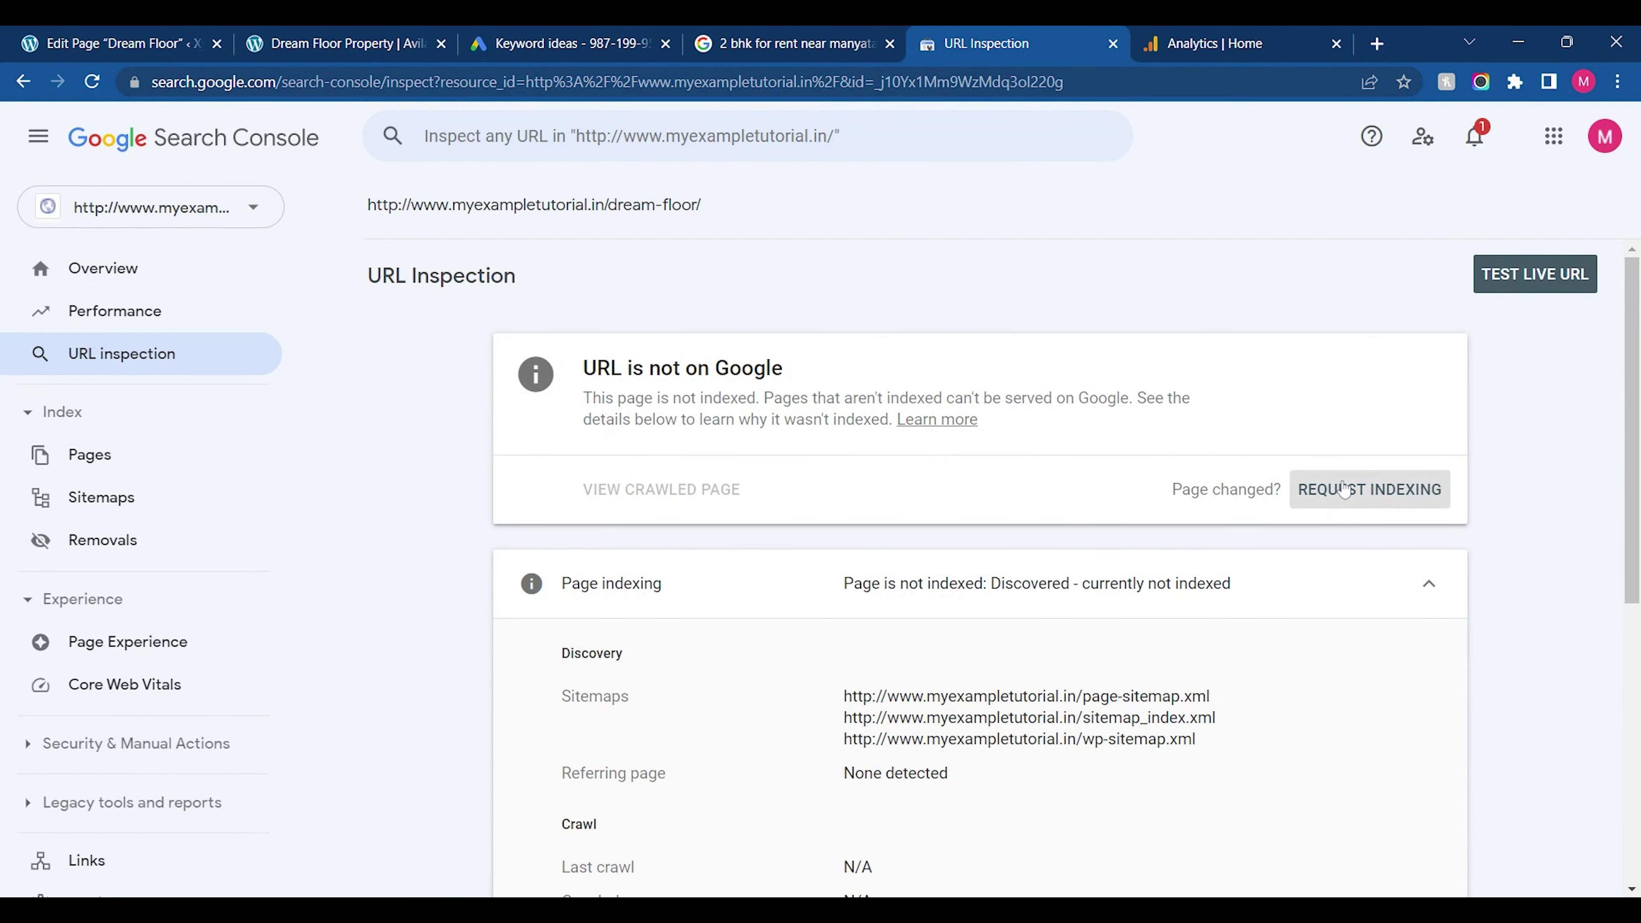
Run a live test of the Dream Floor URL and request its indexing
left_click(1344, 489)
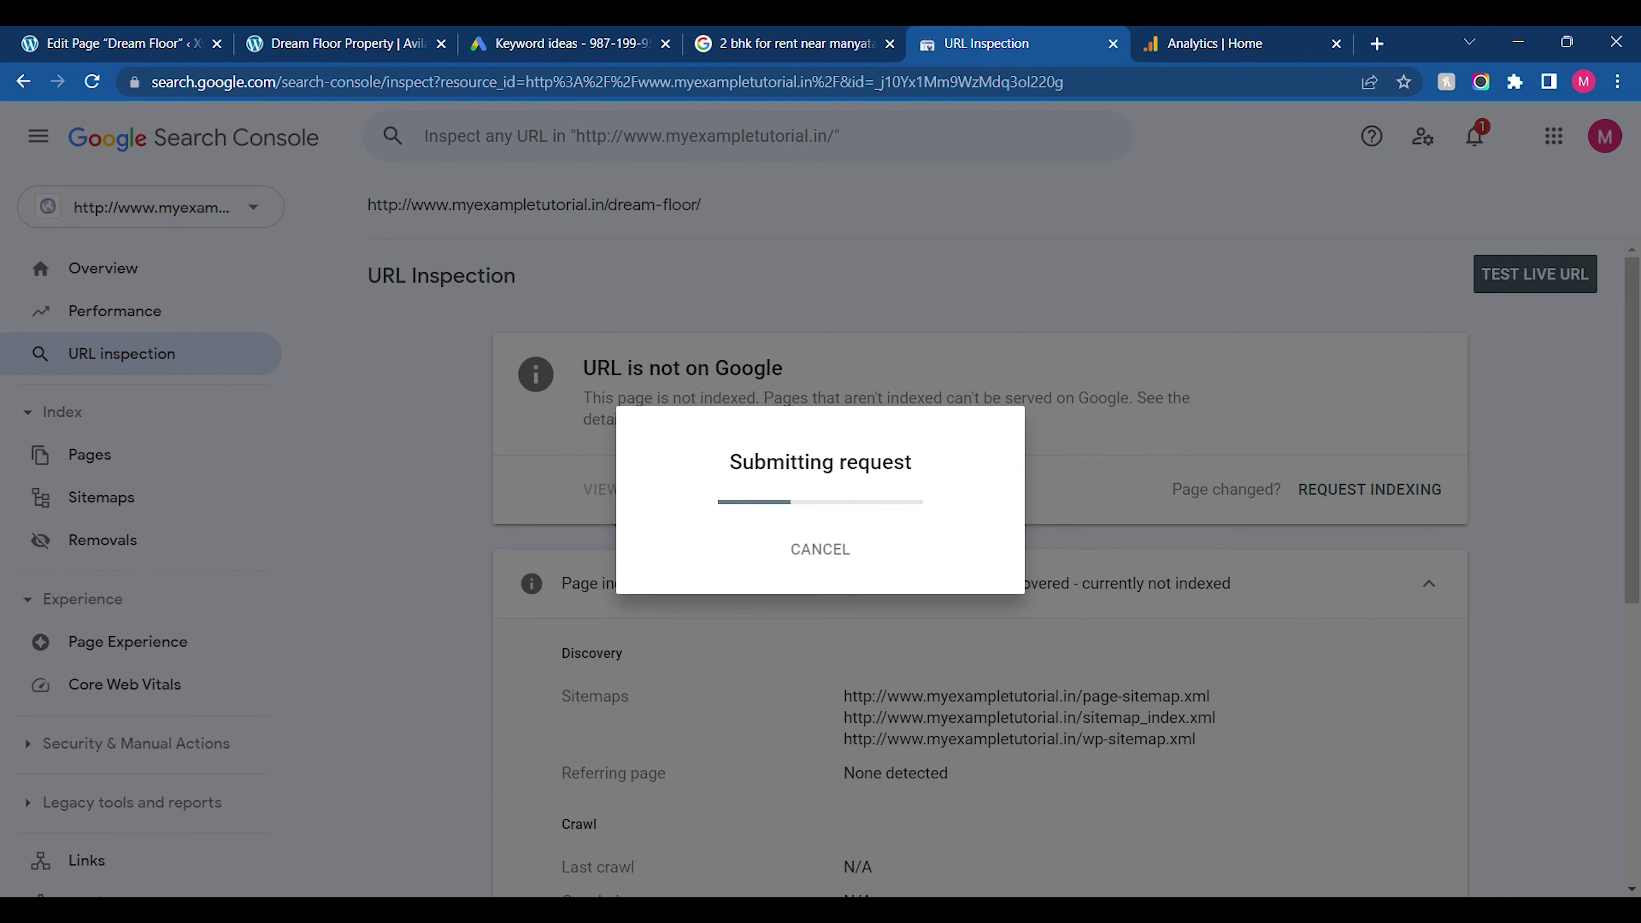
left_click(1098, 572)
left_click(1528, 287)
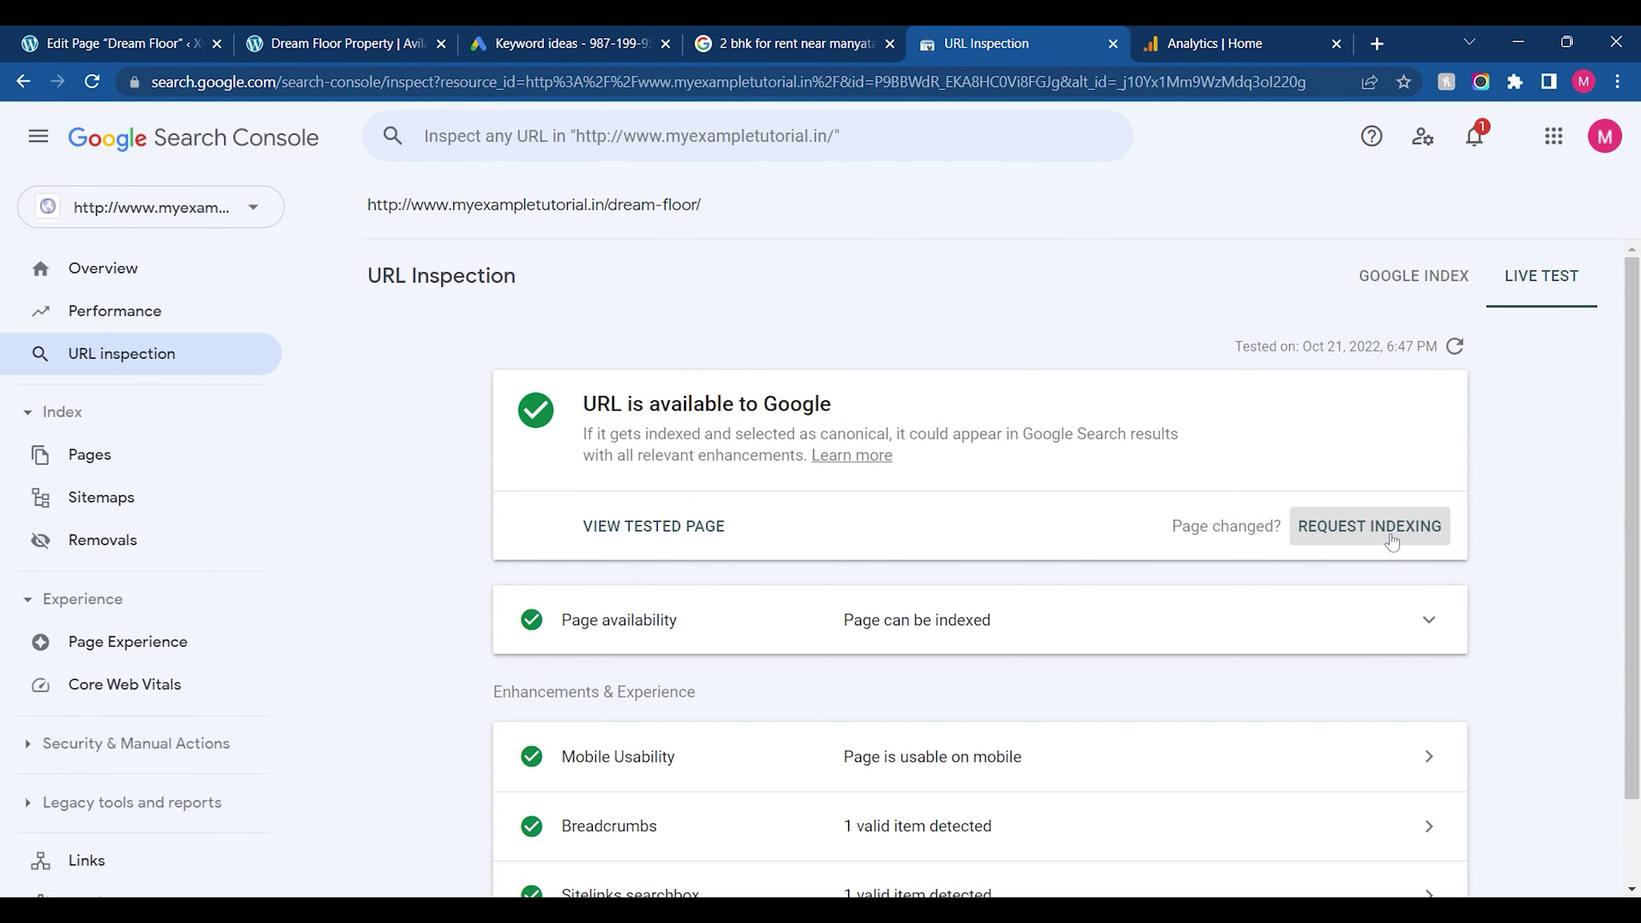
left_click(1391, 542)
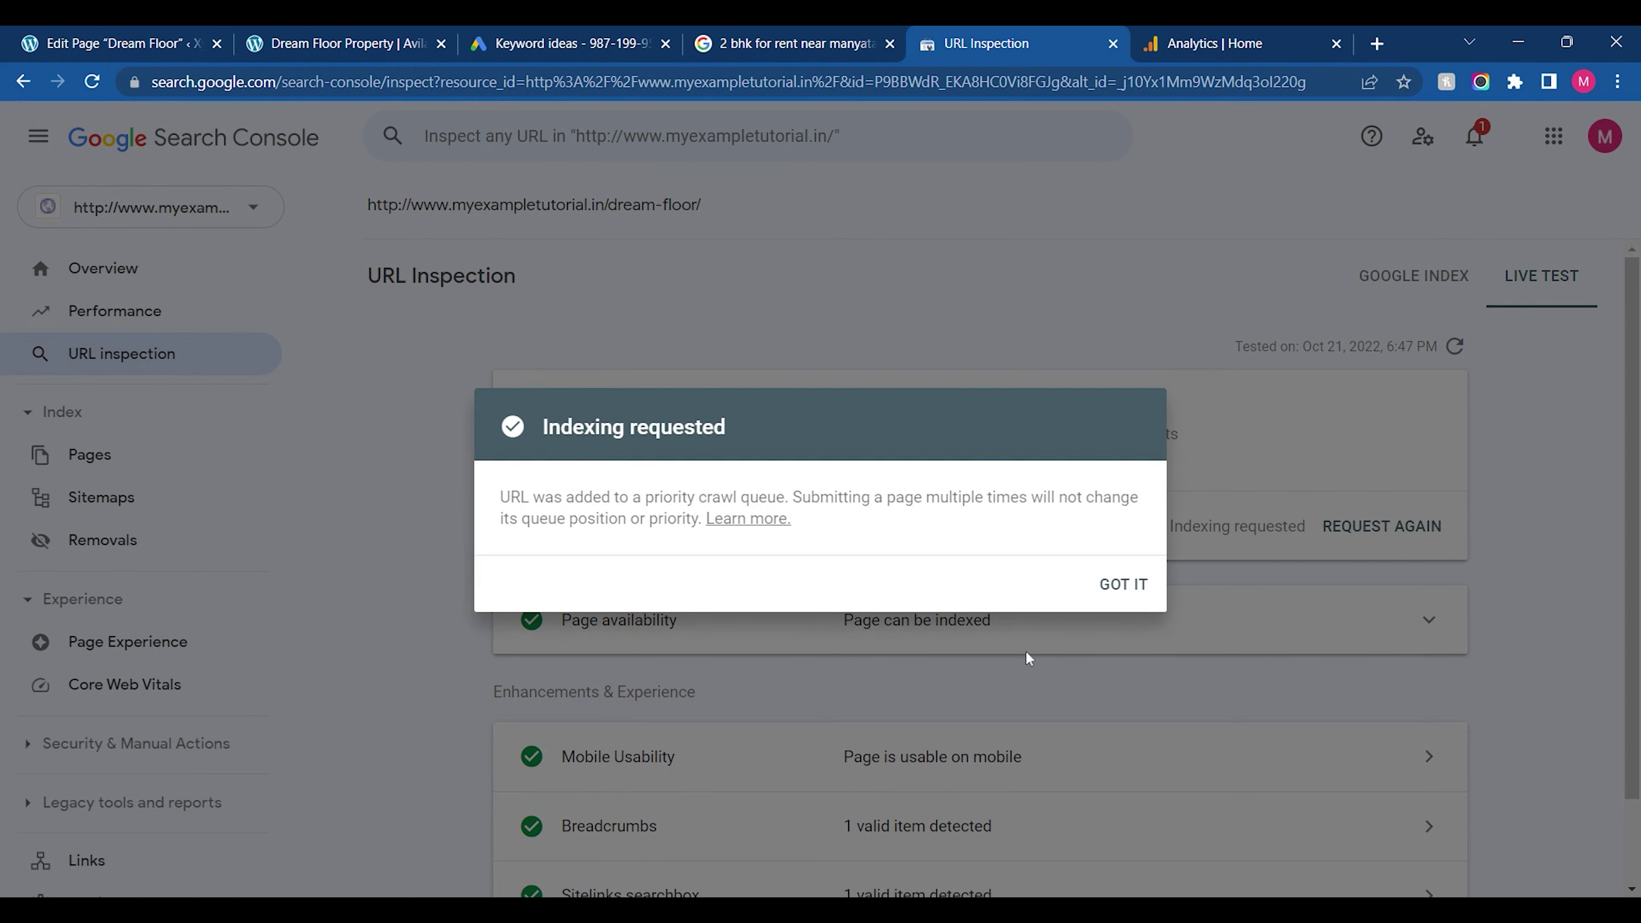
left_click(1117, 585)
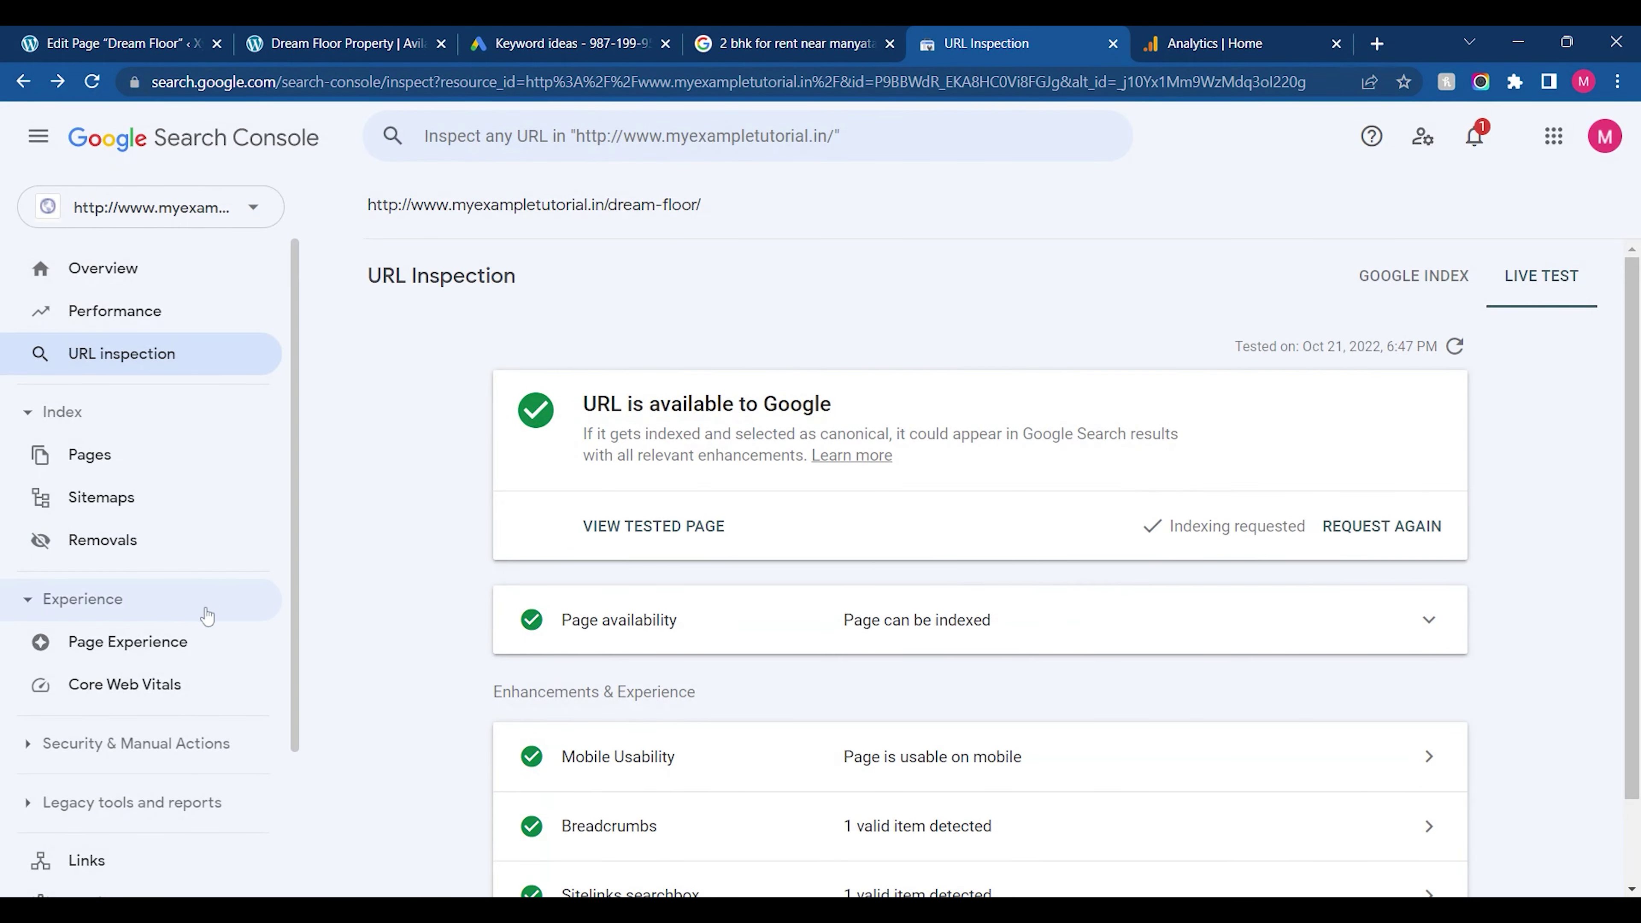
Start a mobile PageSpeed Insights analysis of the site from the Core Web Vitals report and check the Analytics home page meanwhile
left_click(129, 642)
left_click(143, 687)
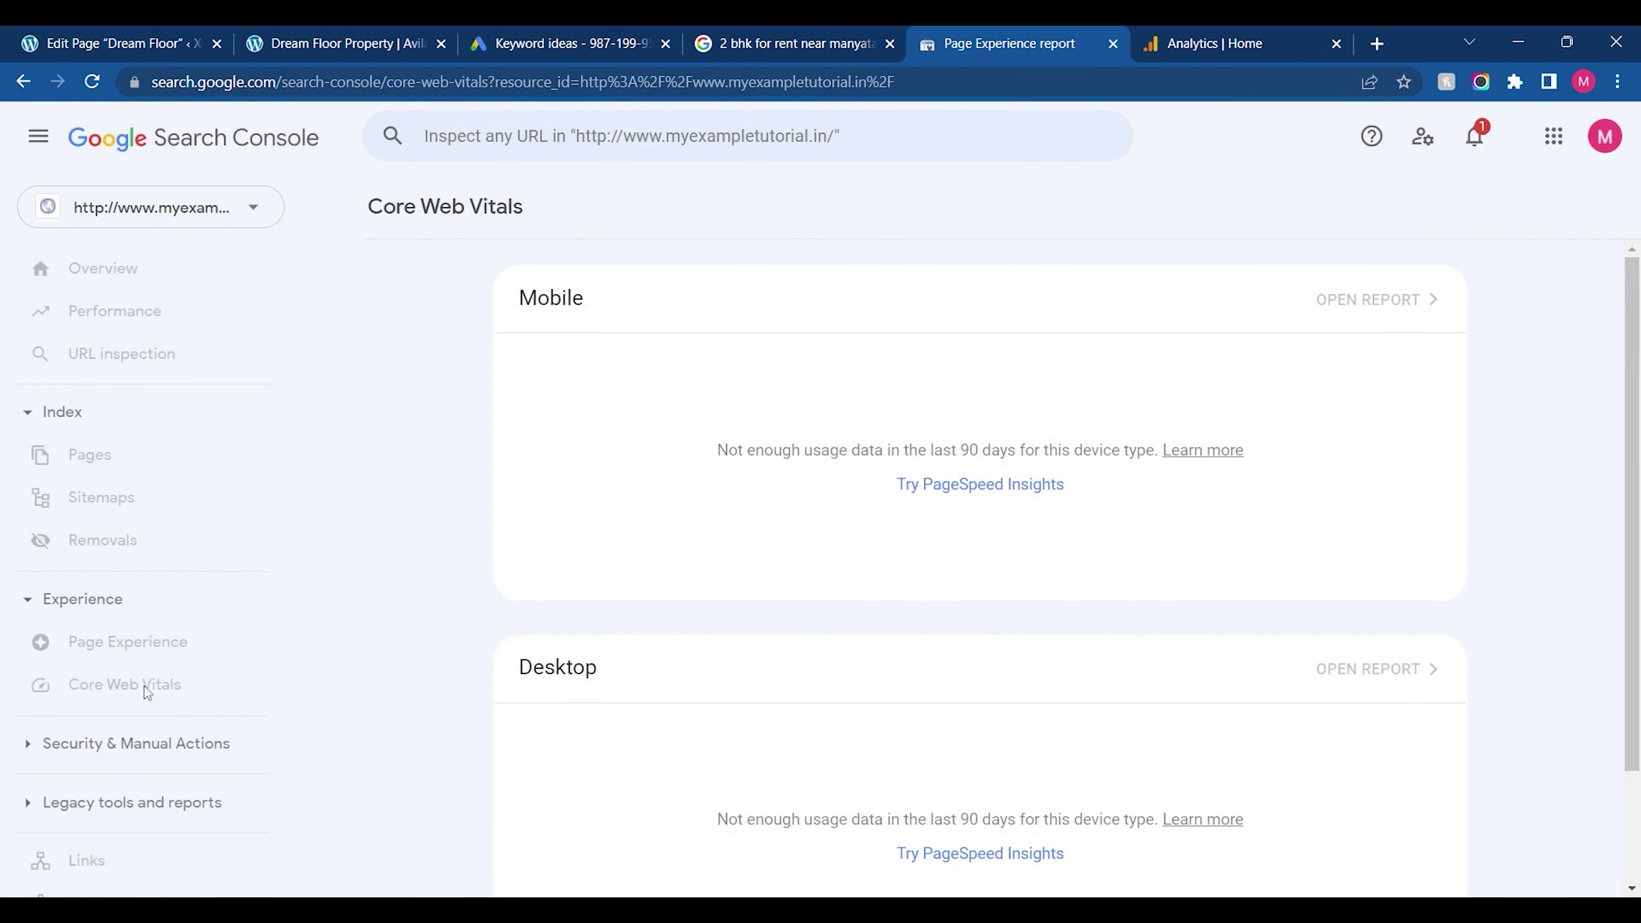
left_click(979, 486)
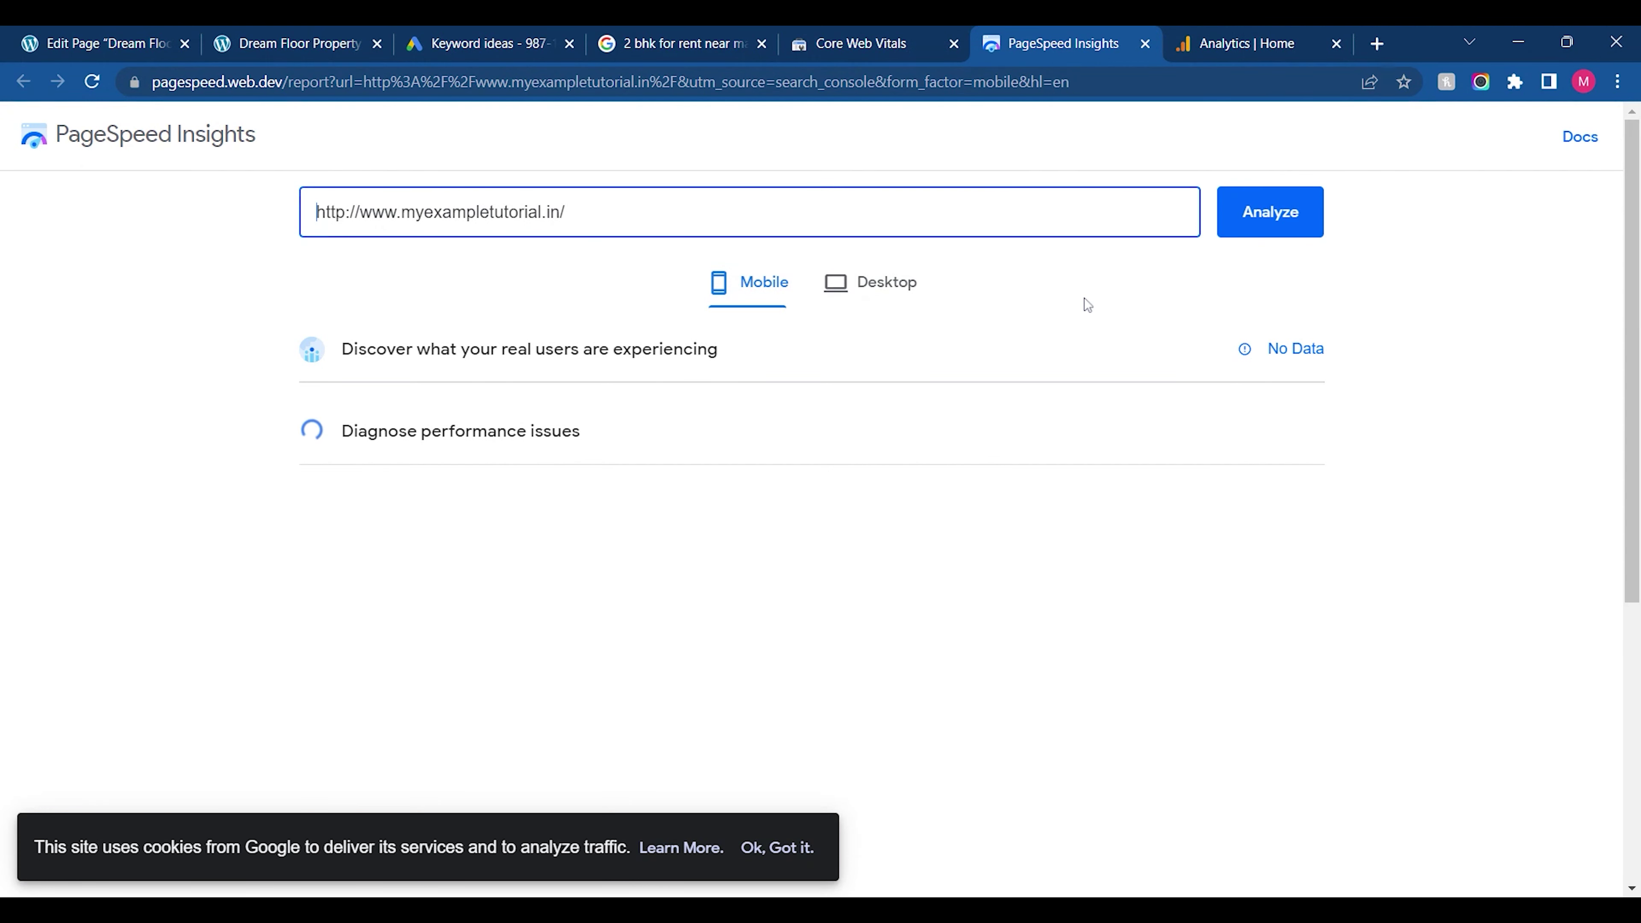
left_click(1247, 43)
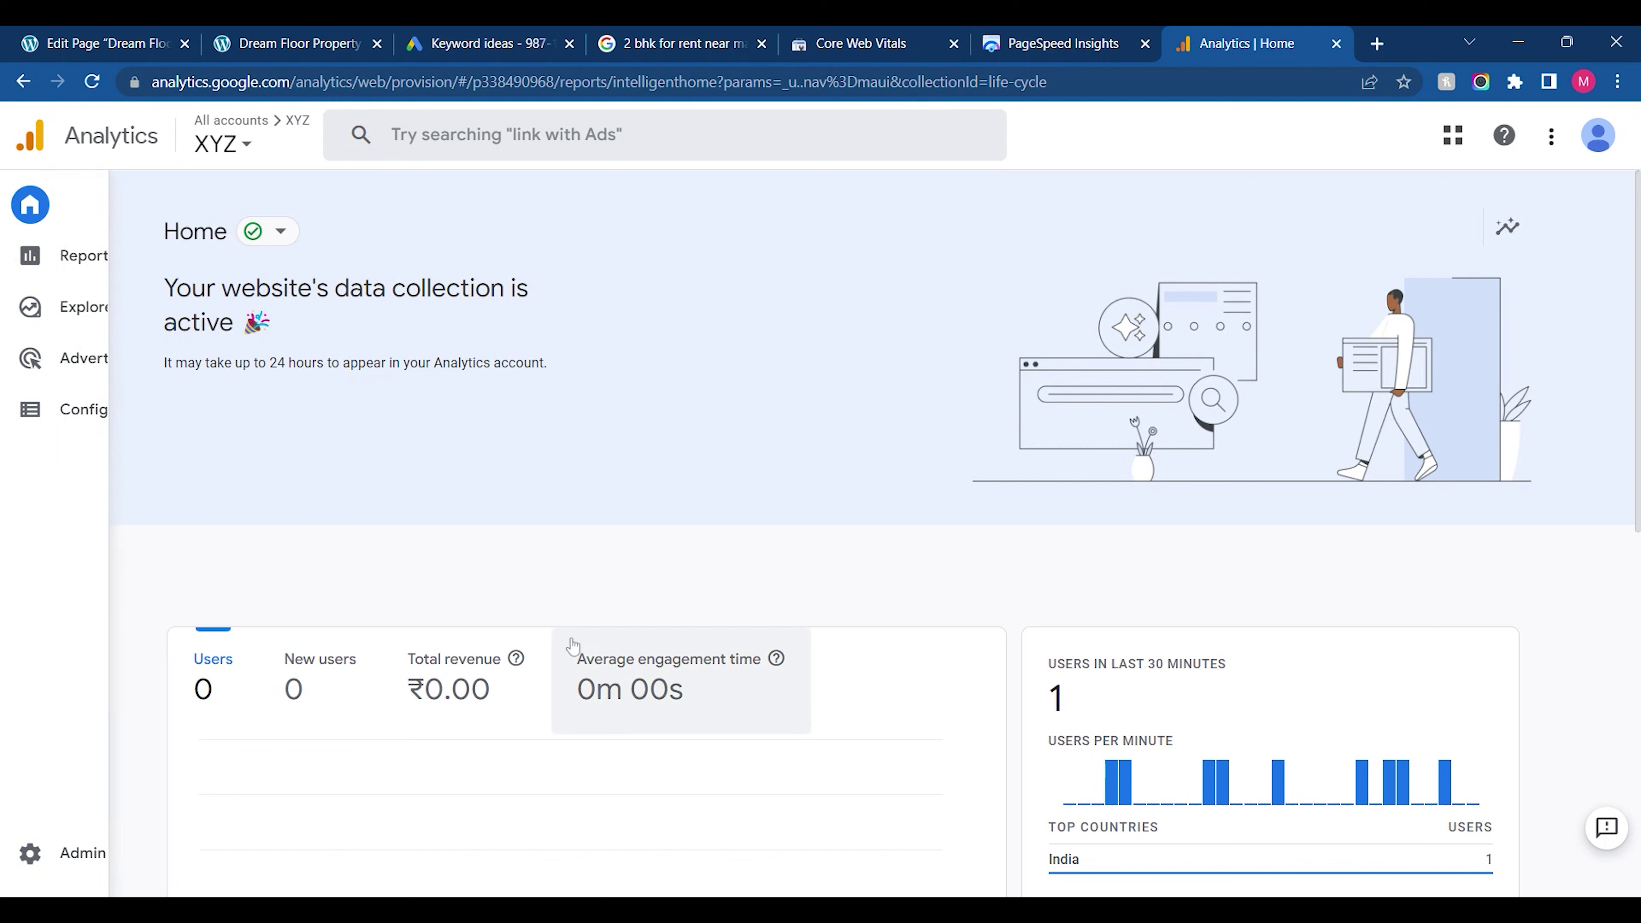
left_click(1034, 44)
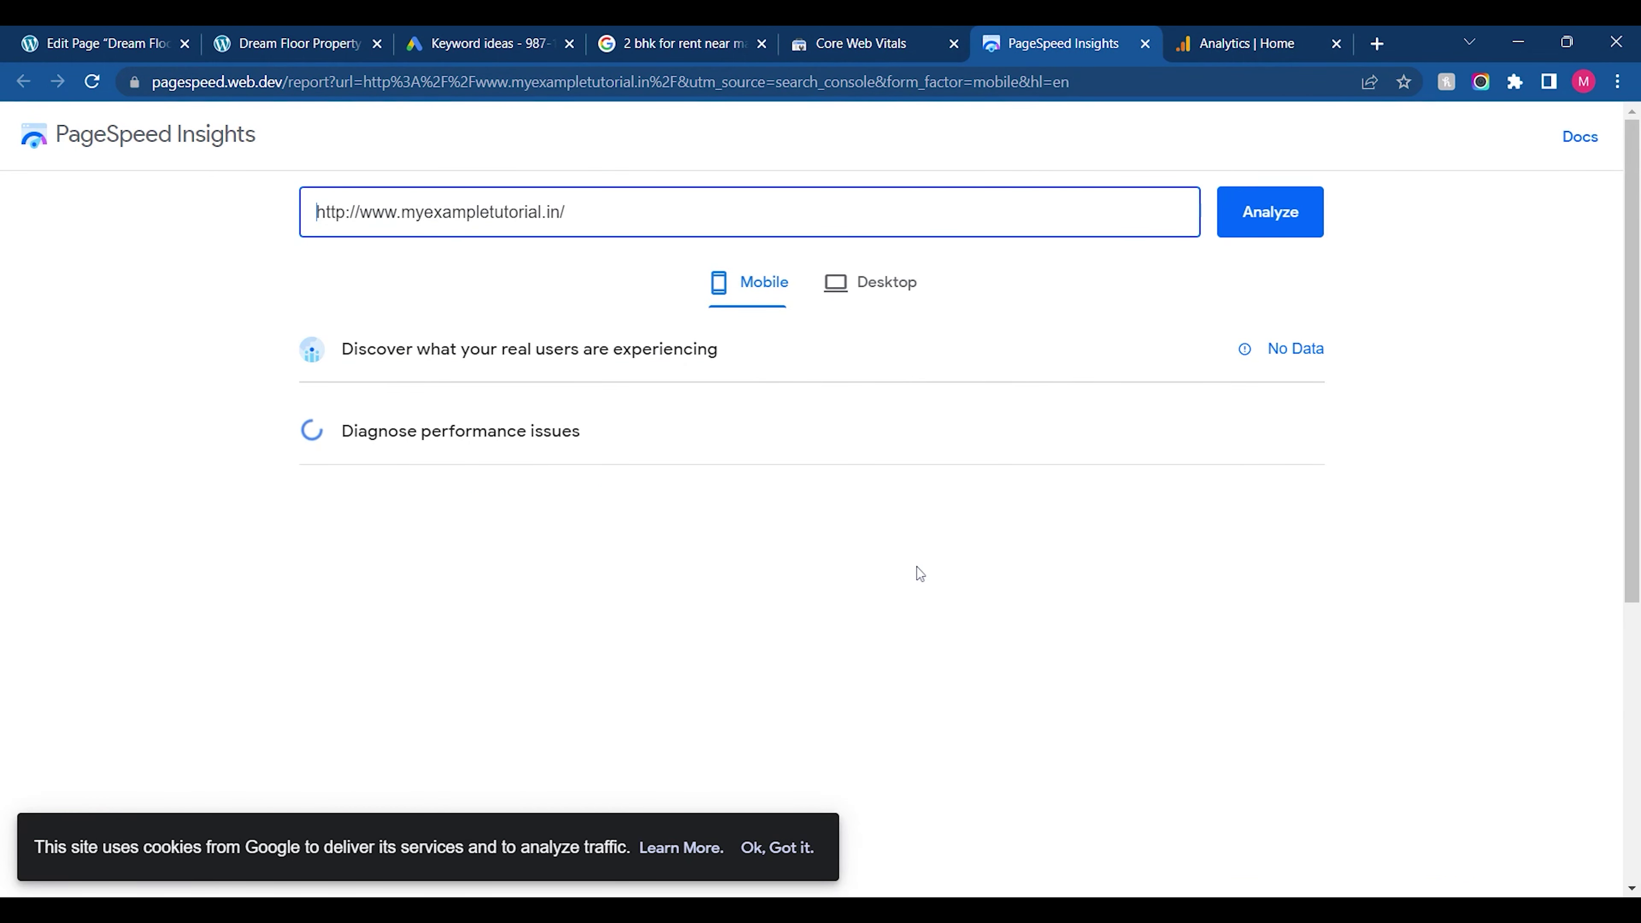
Switch to Google Analytics and load the Home page of the XYZ property, glancing at the WordPress page editor meanwhile
left_click(1167, 37)
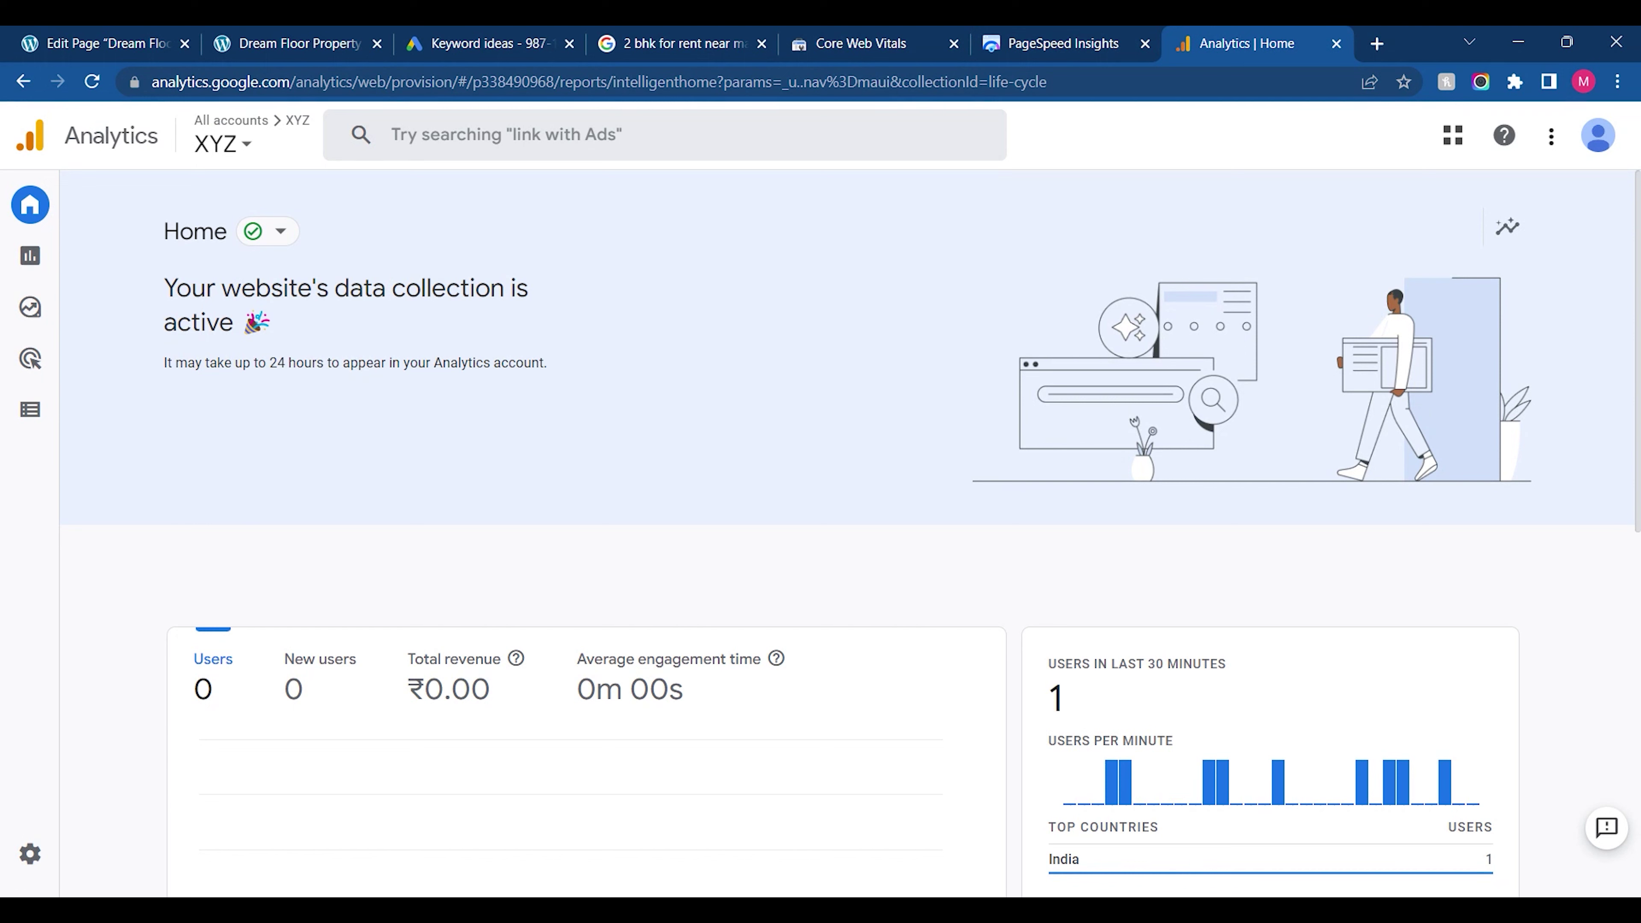
mouse_move(55, 579)
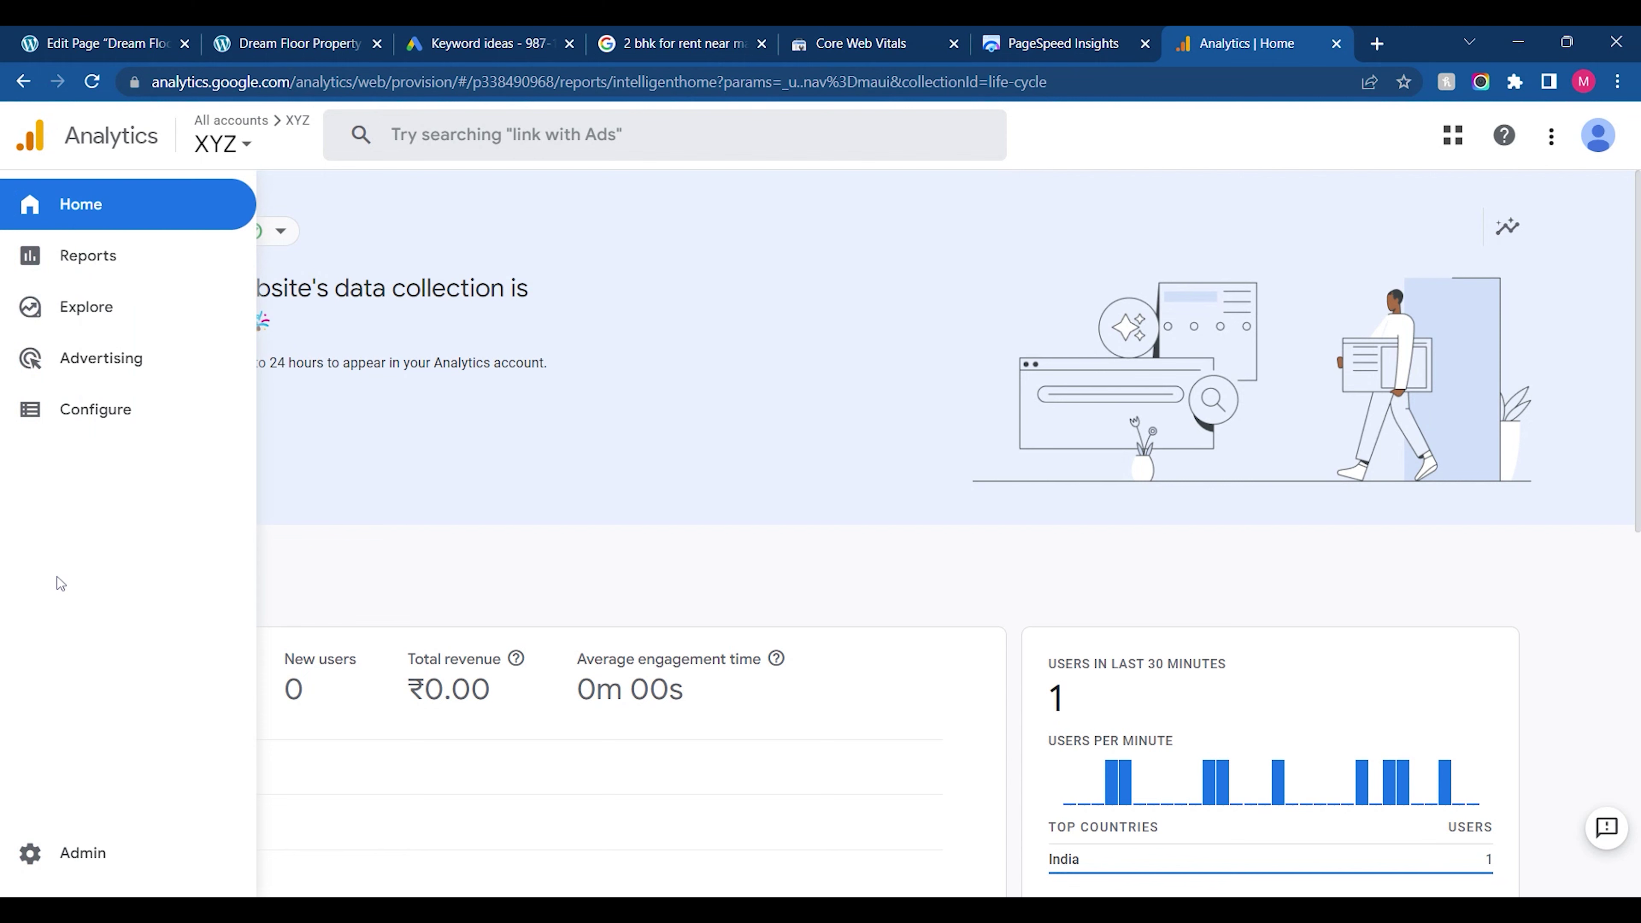
left_click(83, 38)
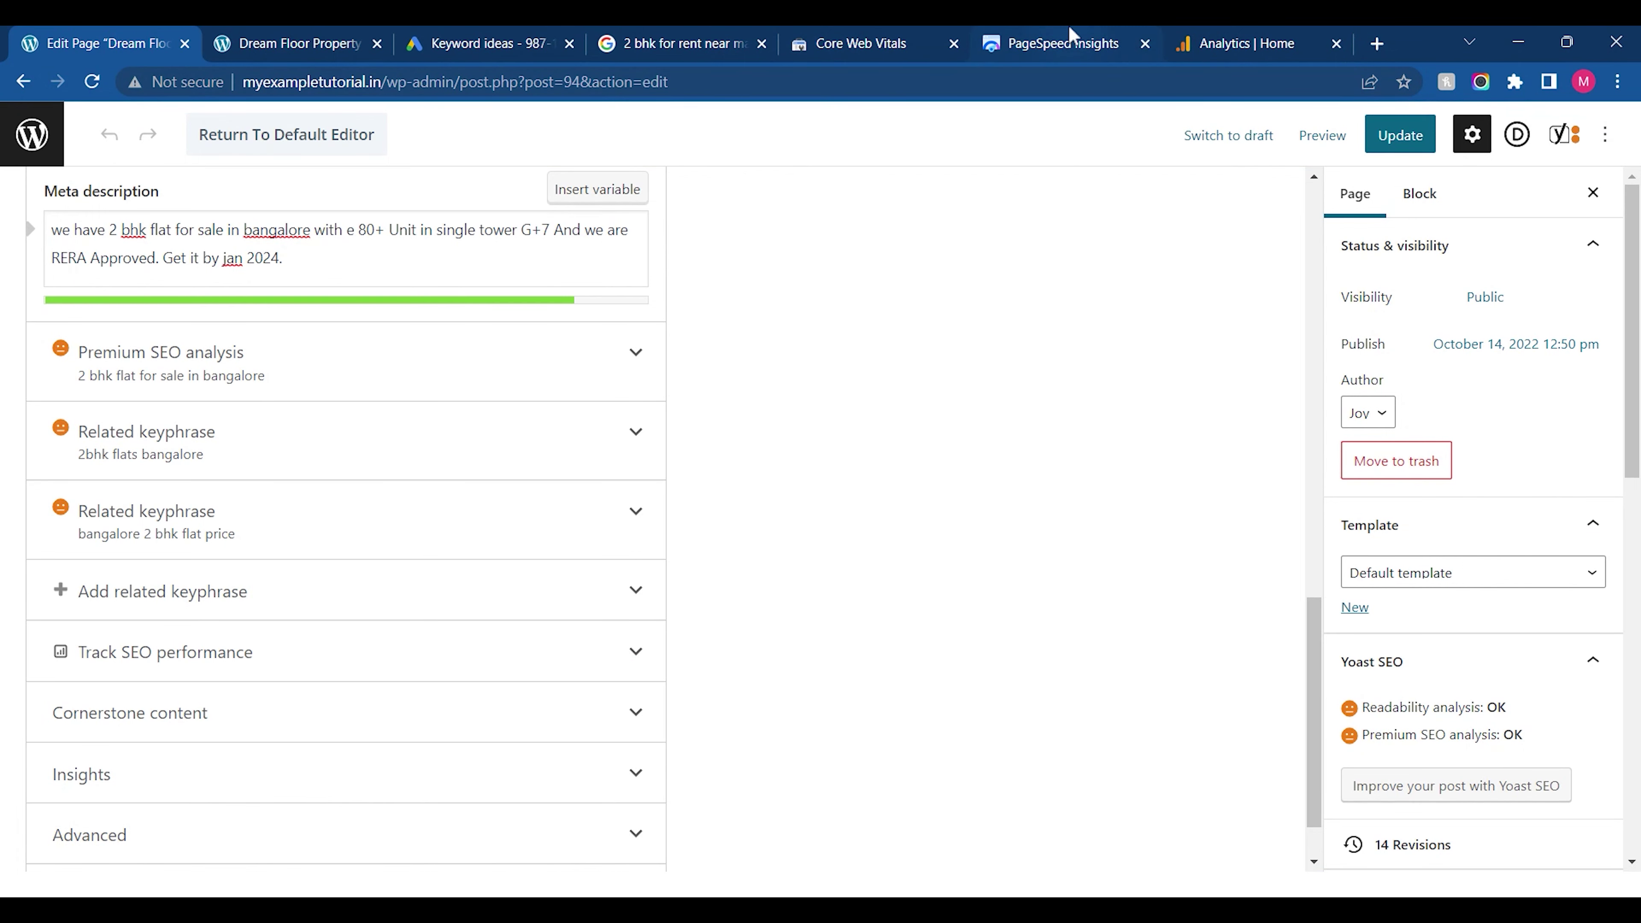
left_click(1247, 43)
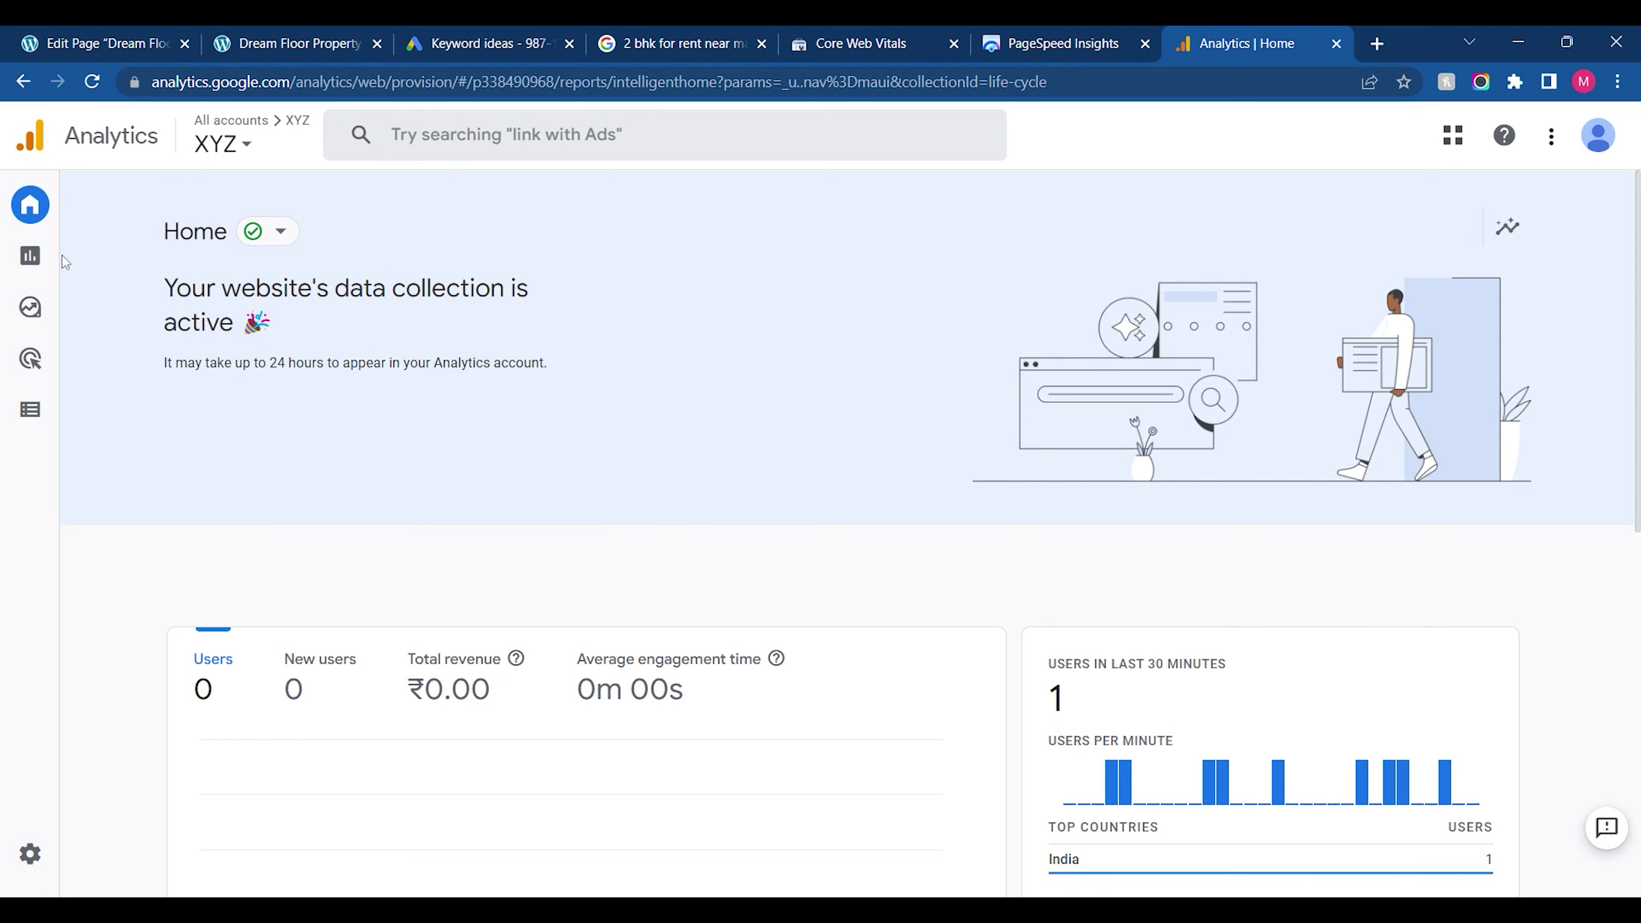
mouse_move(45, 268)
left_click(121, 209)
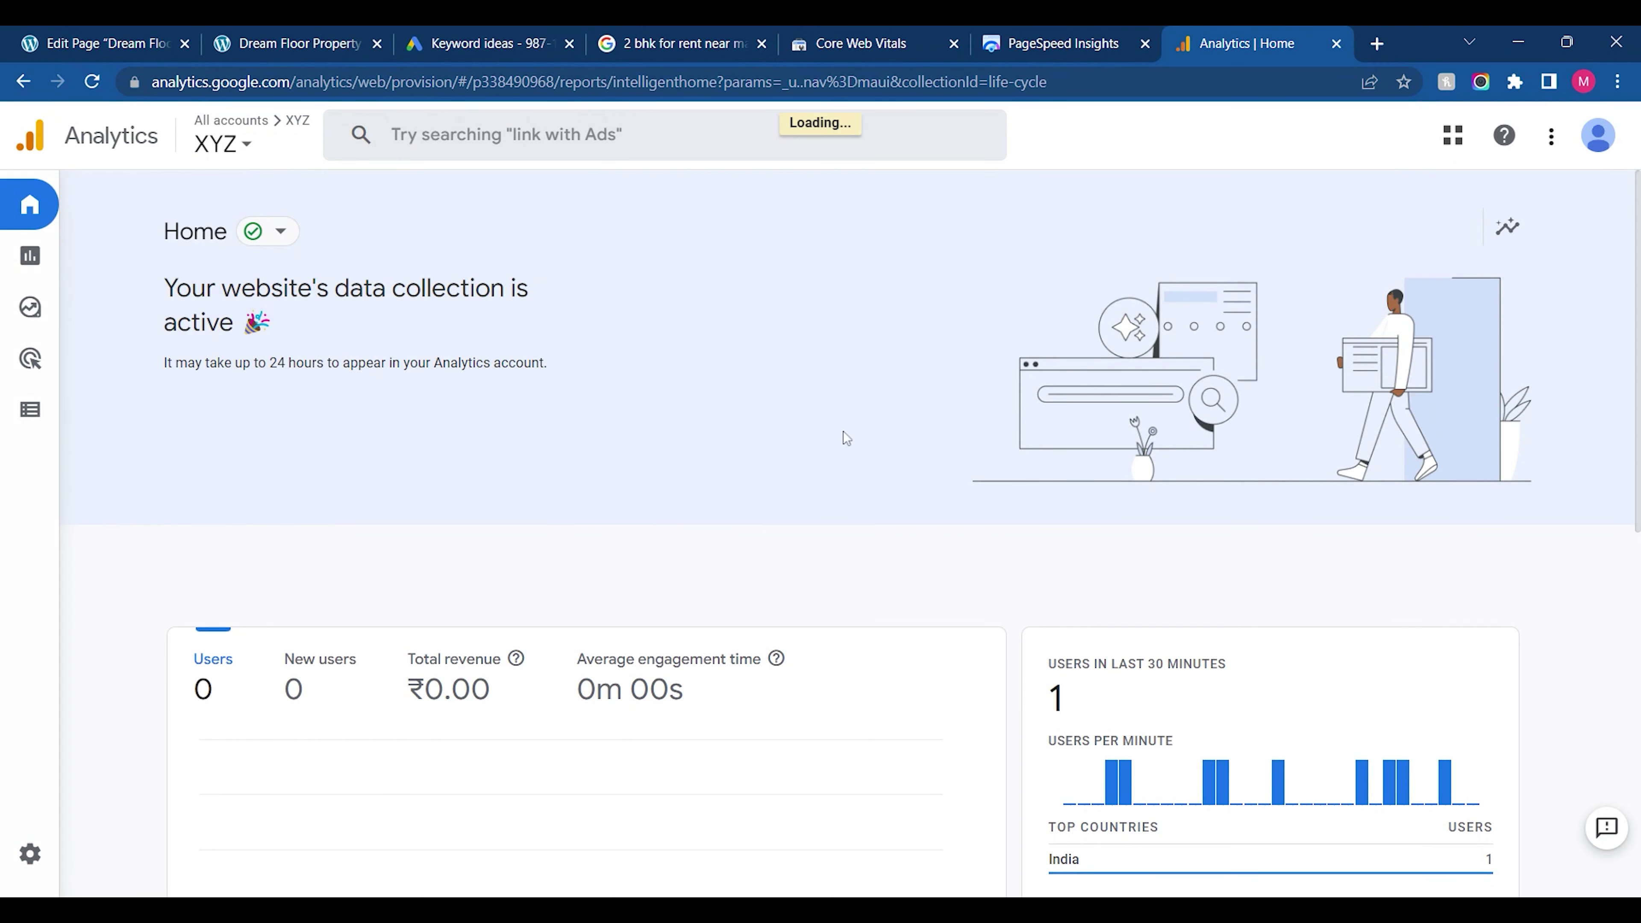
Examine the Analytics Home page's user metrics, last-30-minutes card, getting-started section and report sampling status
scroll(846, 517, "down", 6)
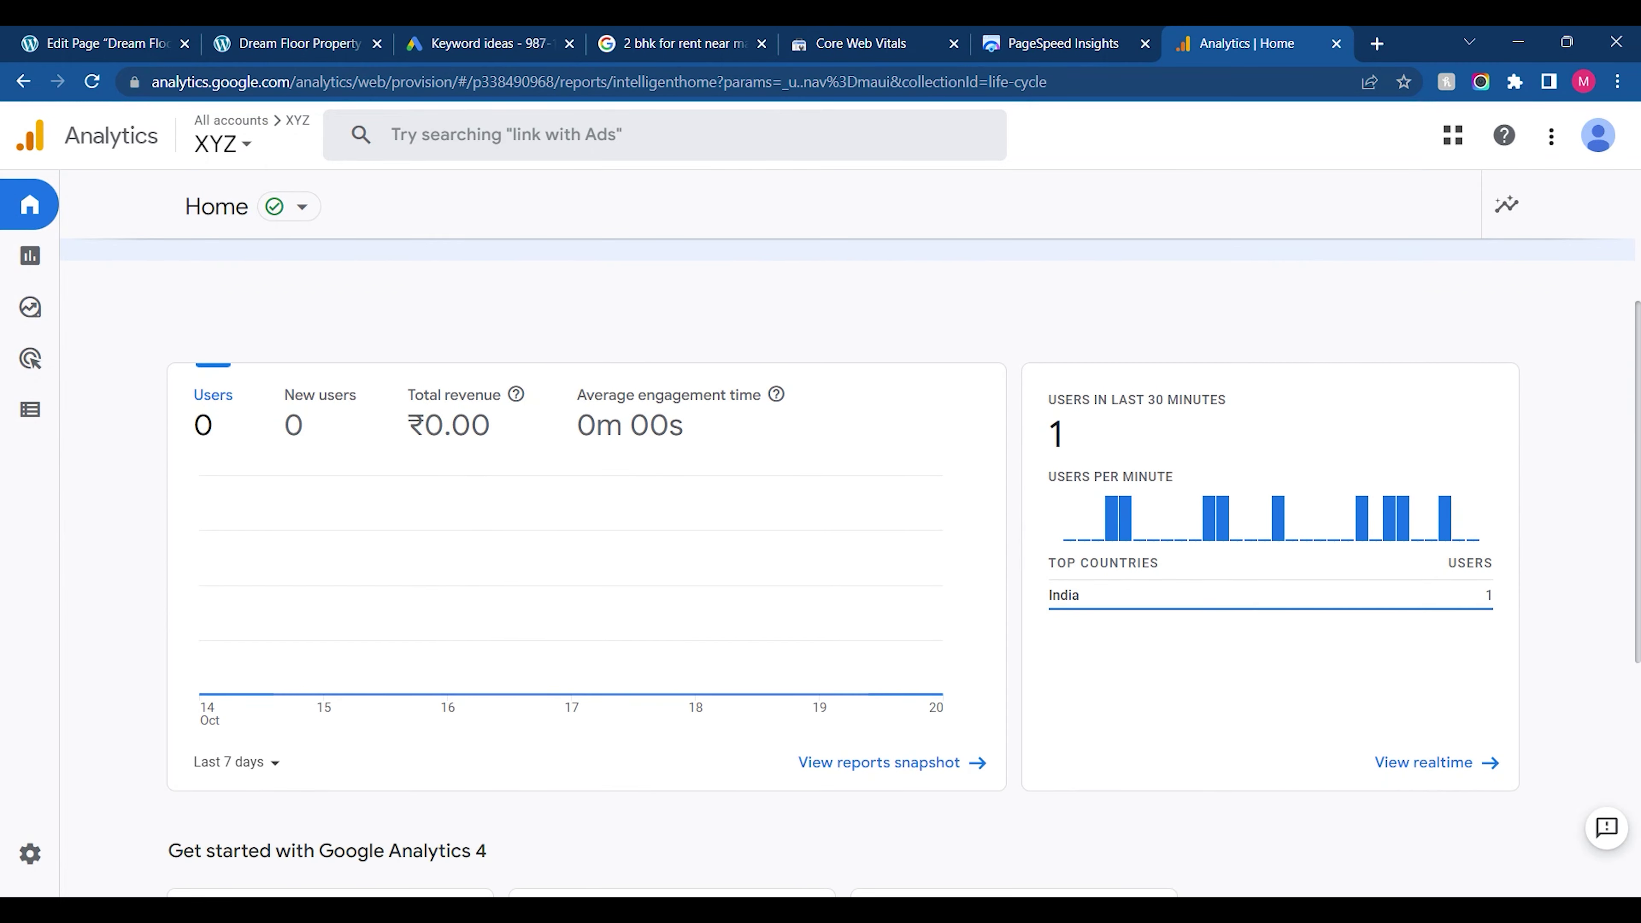
scroll(904, 571, "down", 3)
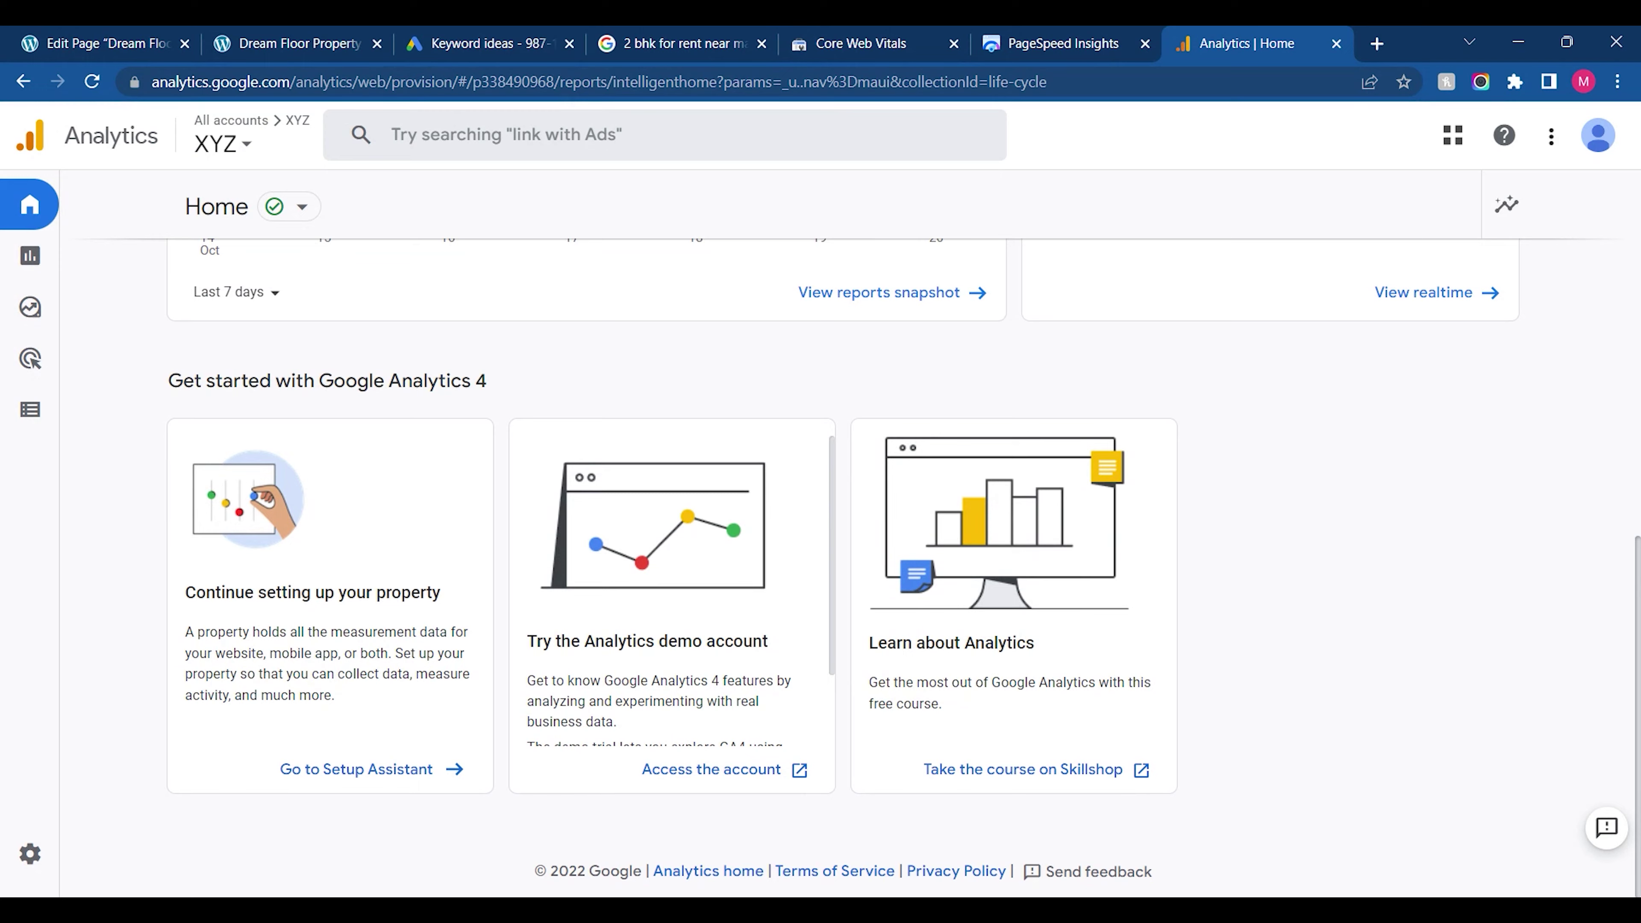
scroll(851, 567, "up", 9)
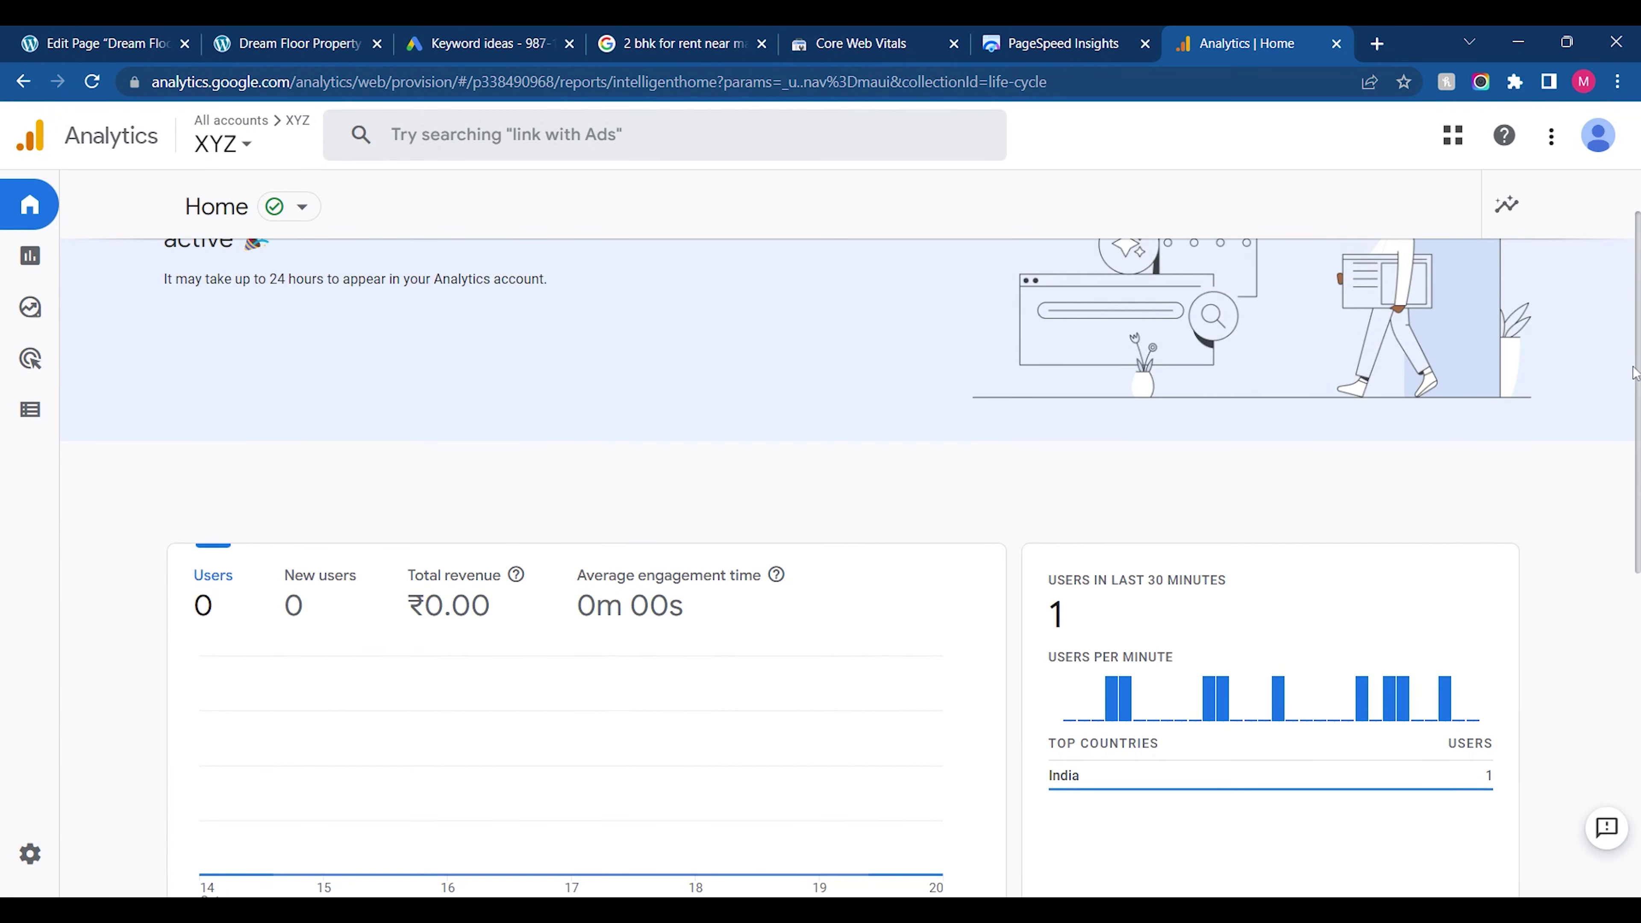
scroll(849, 521, "down", 1)
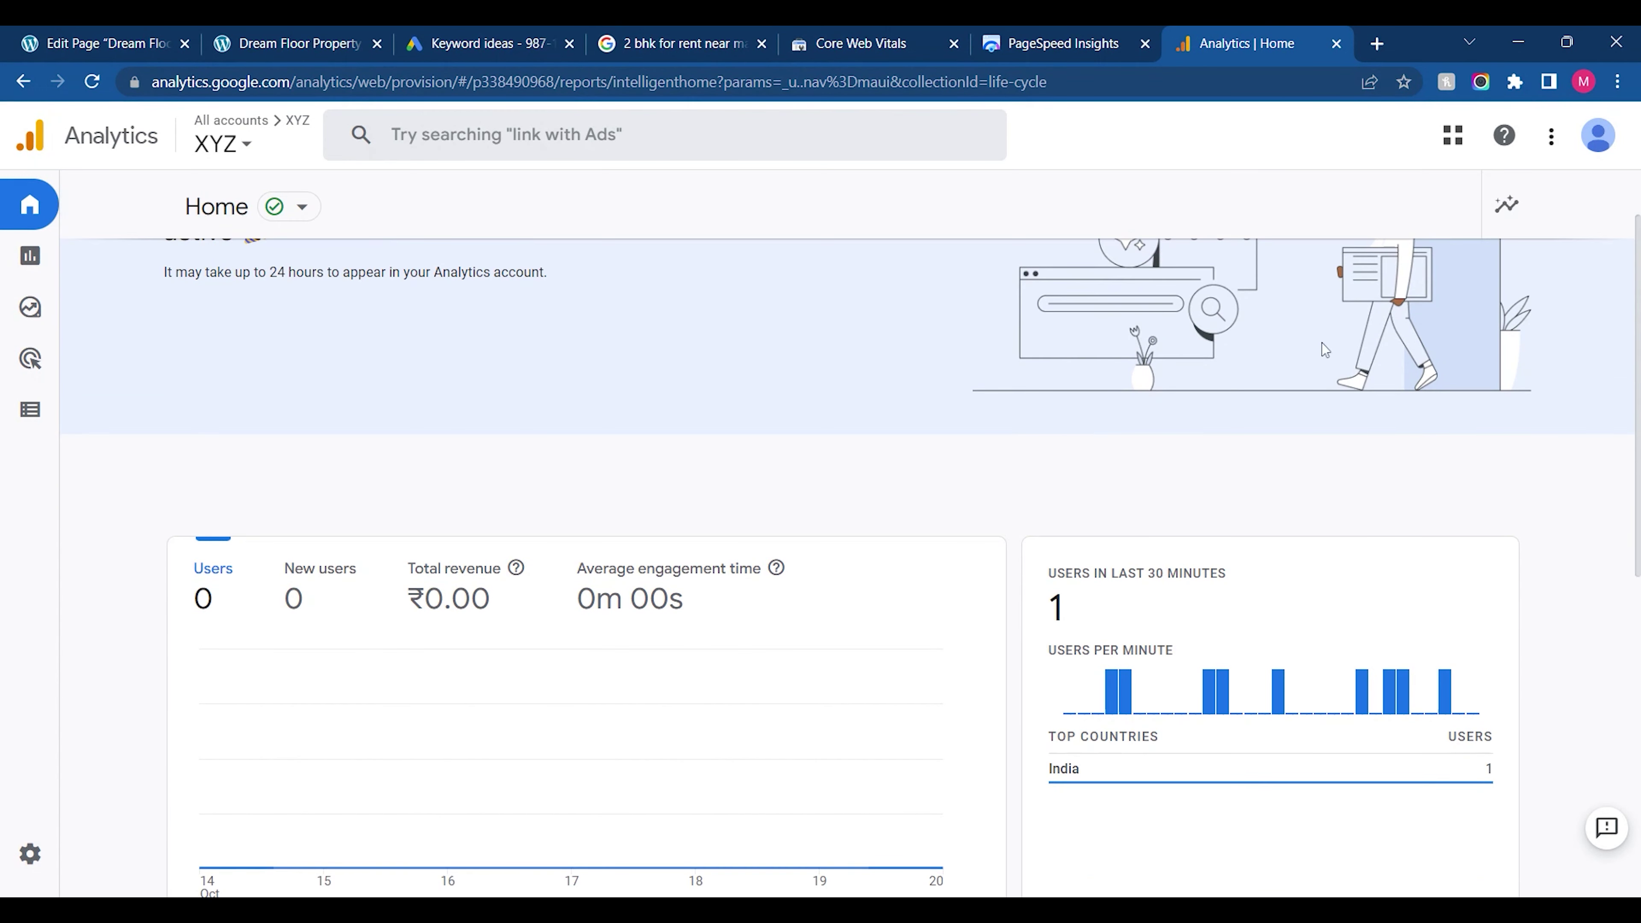
mouse_move(69, 259)
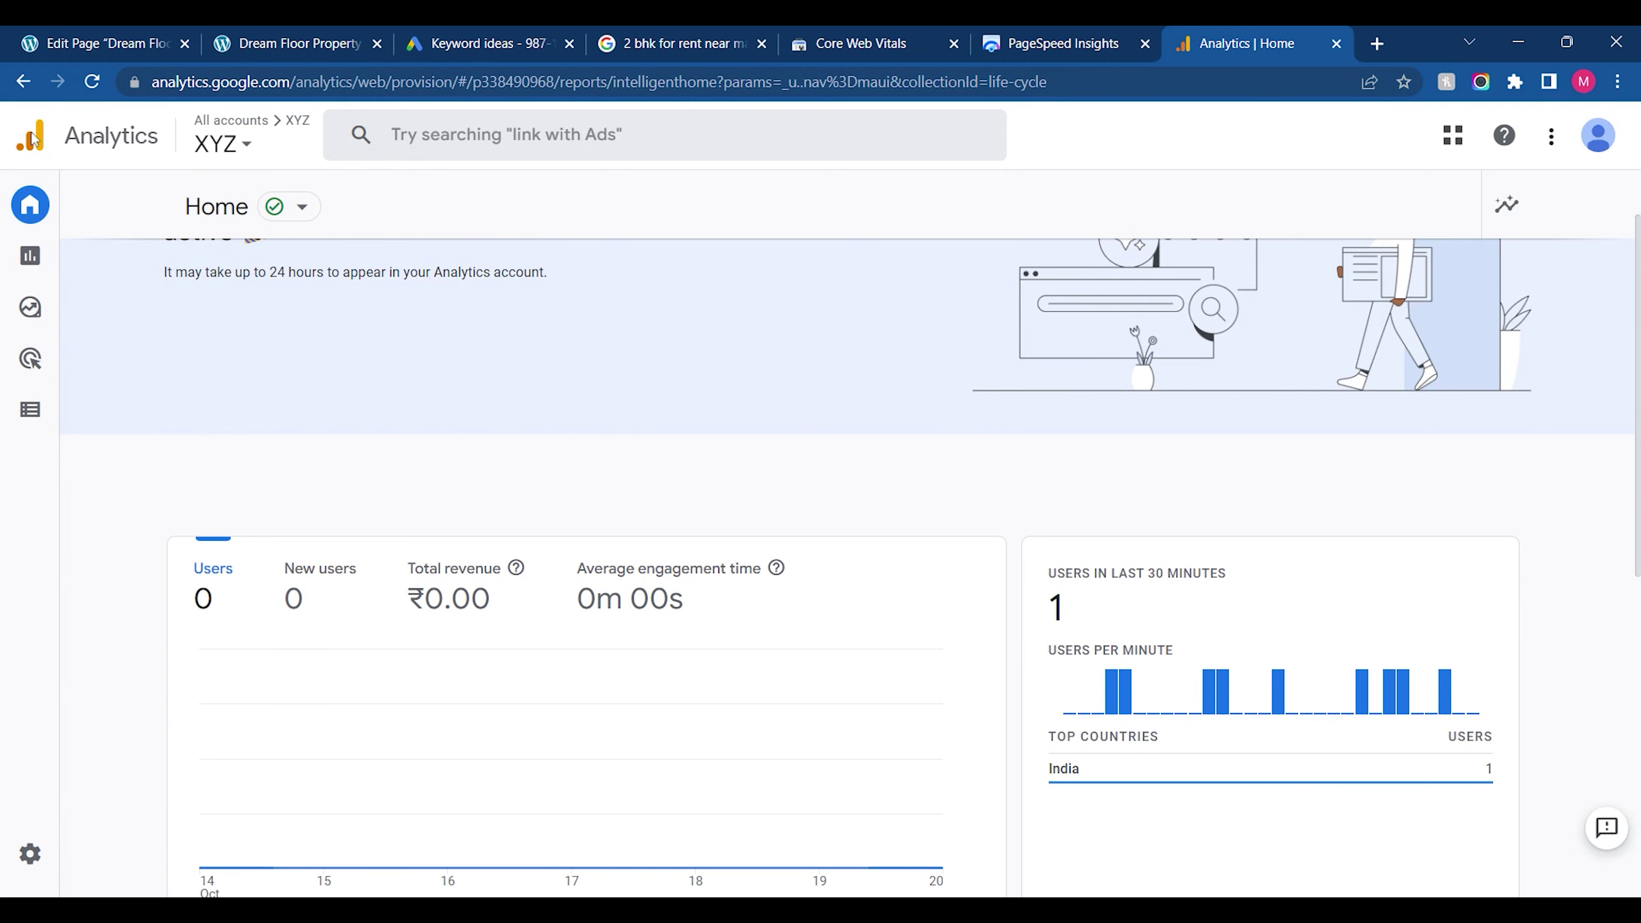
left_click(303, 216)
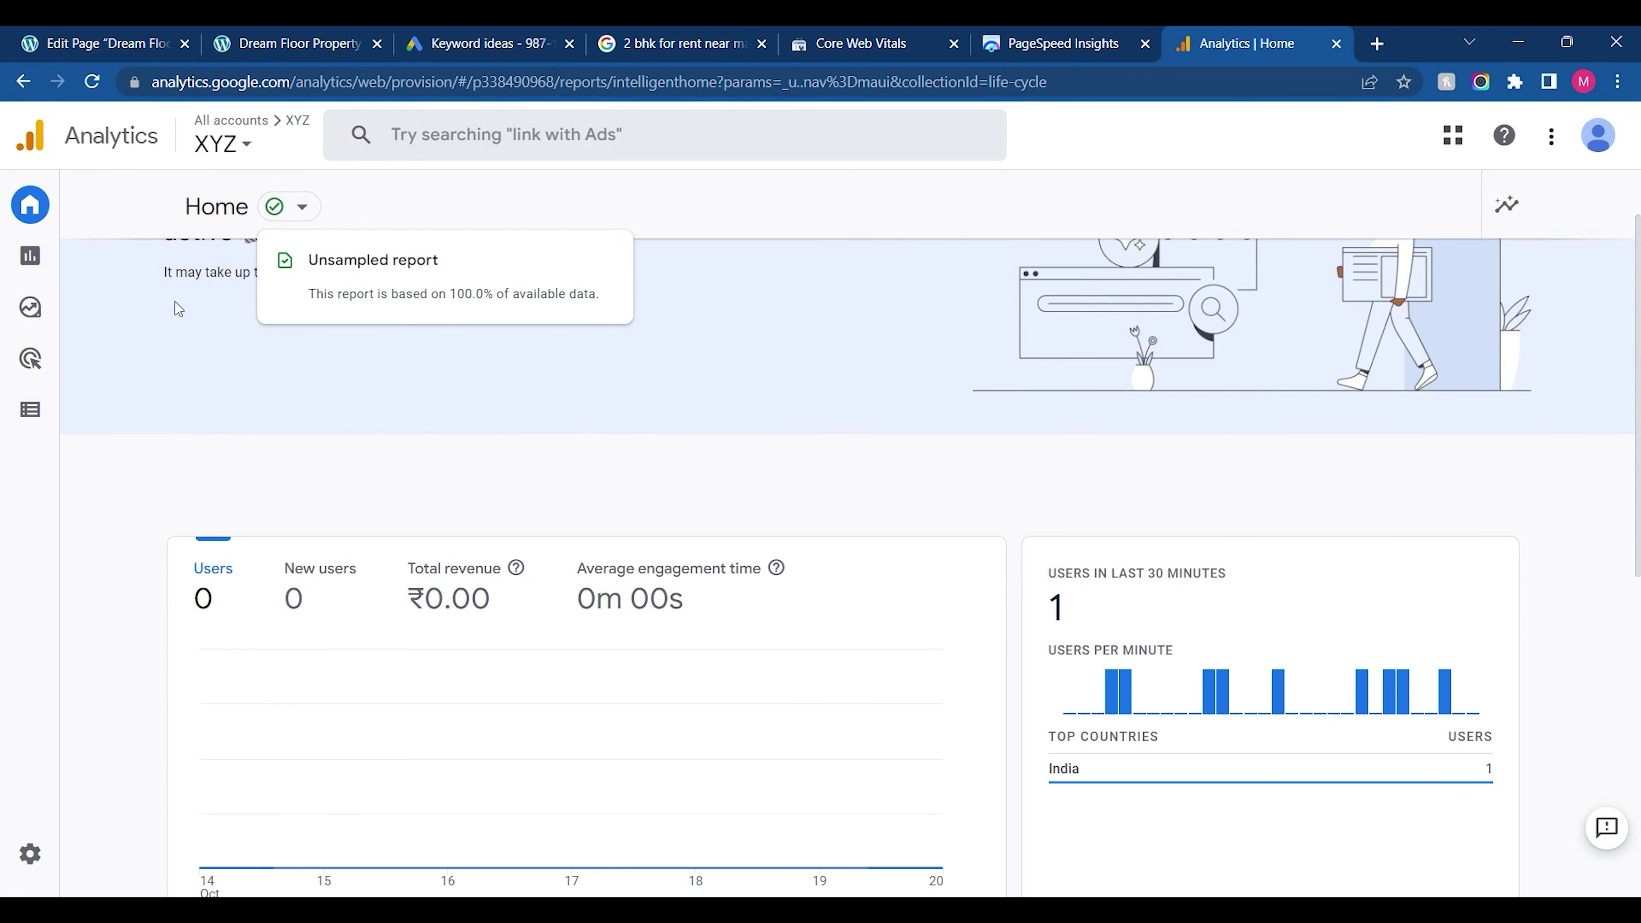
left_click_drag(1629, 452, 943, 885)
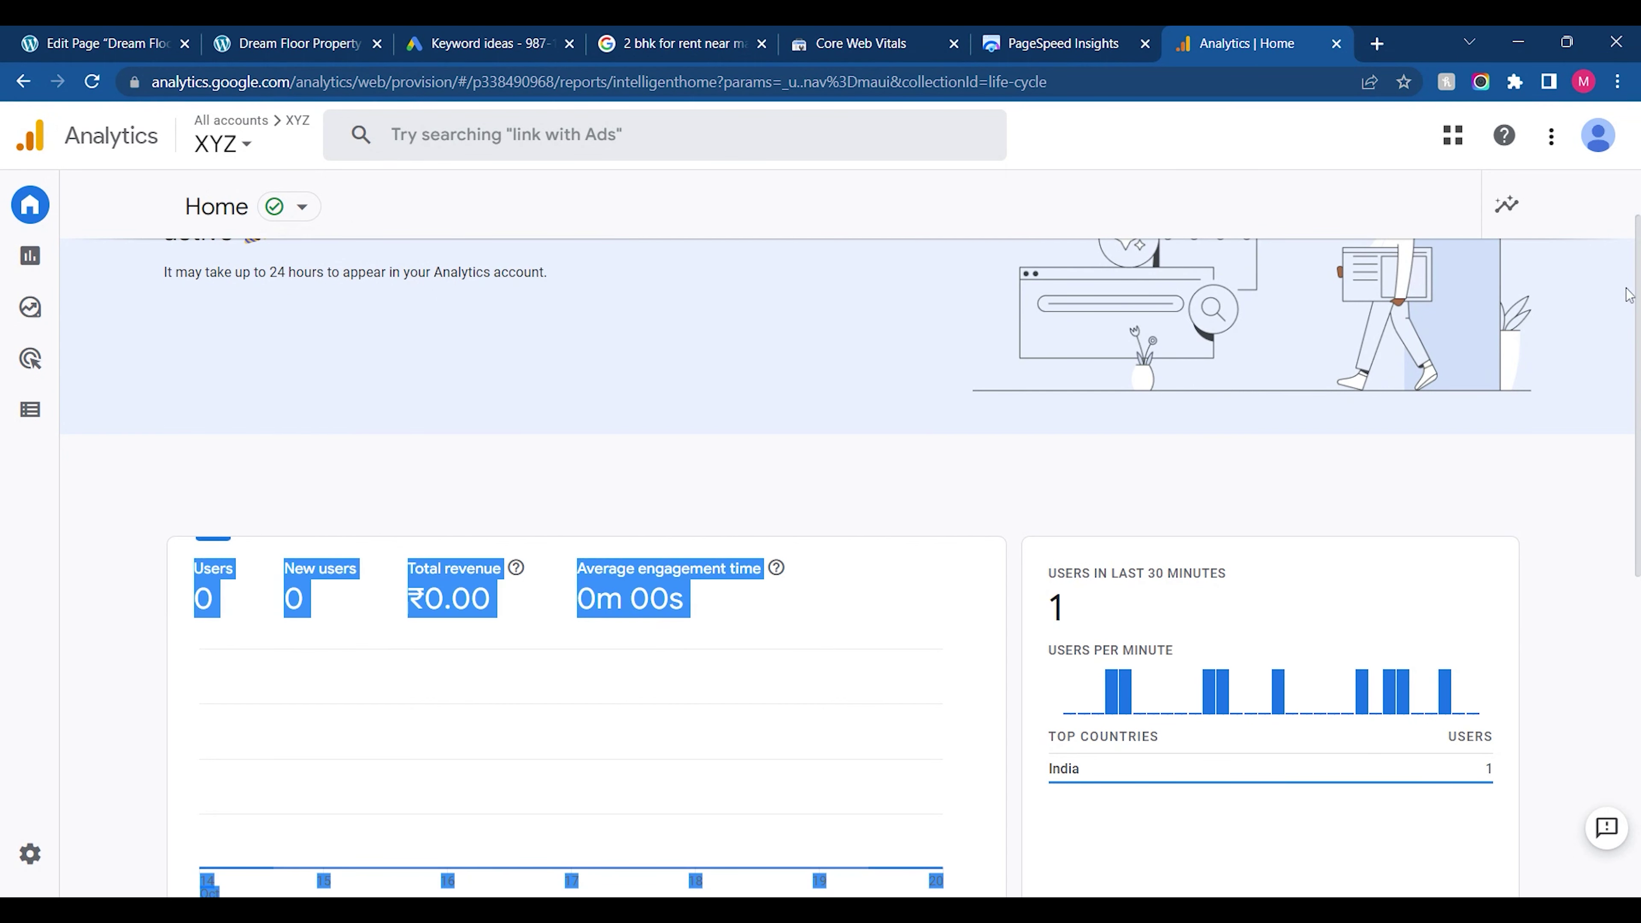
View the Explorations page and the account selector, and return to the Analytics Home page to review its cards
left_click(25, 315)
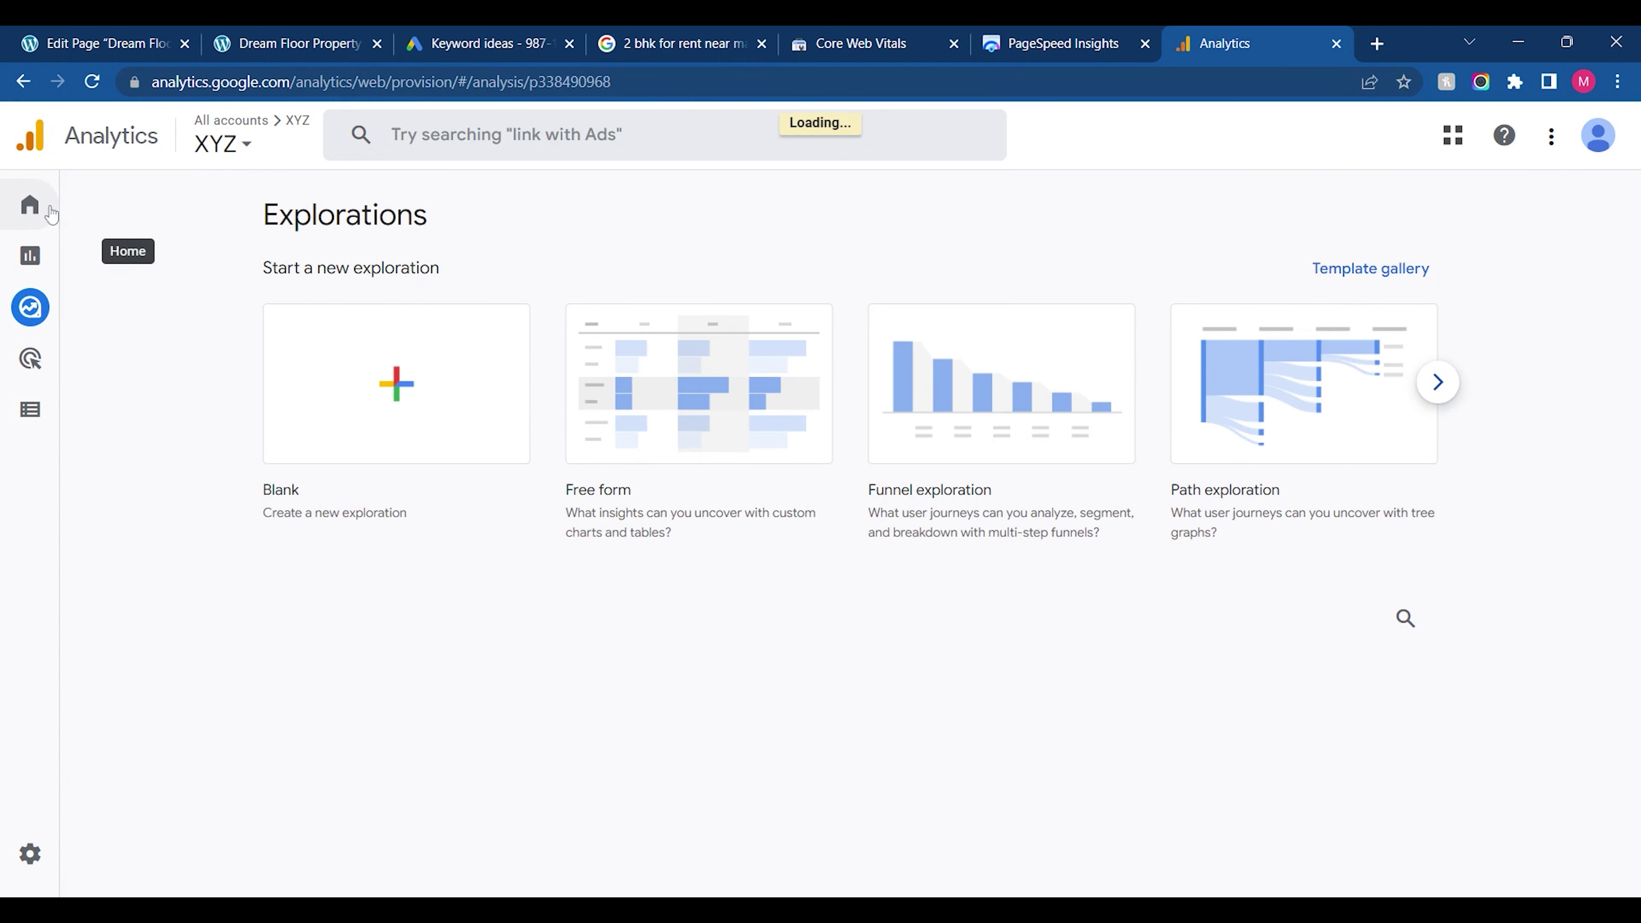
left_click(219, 142)
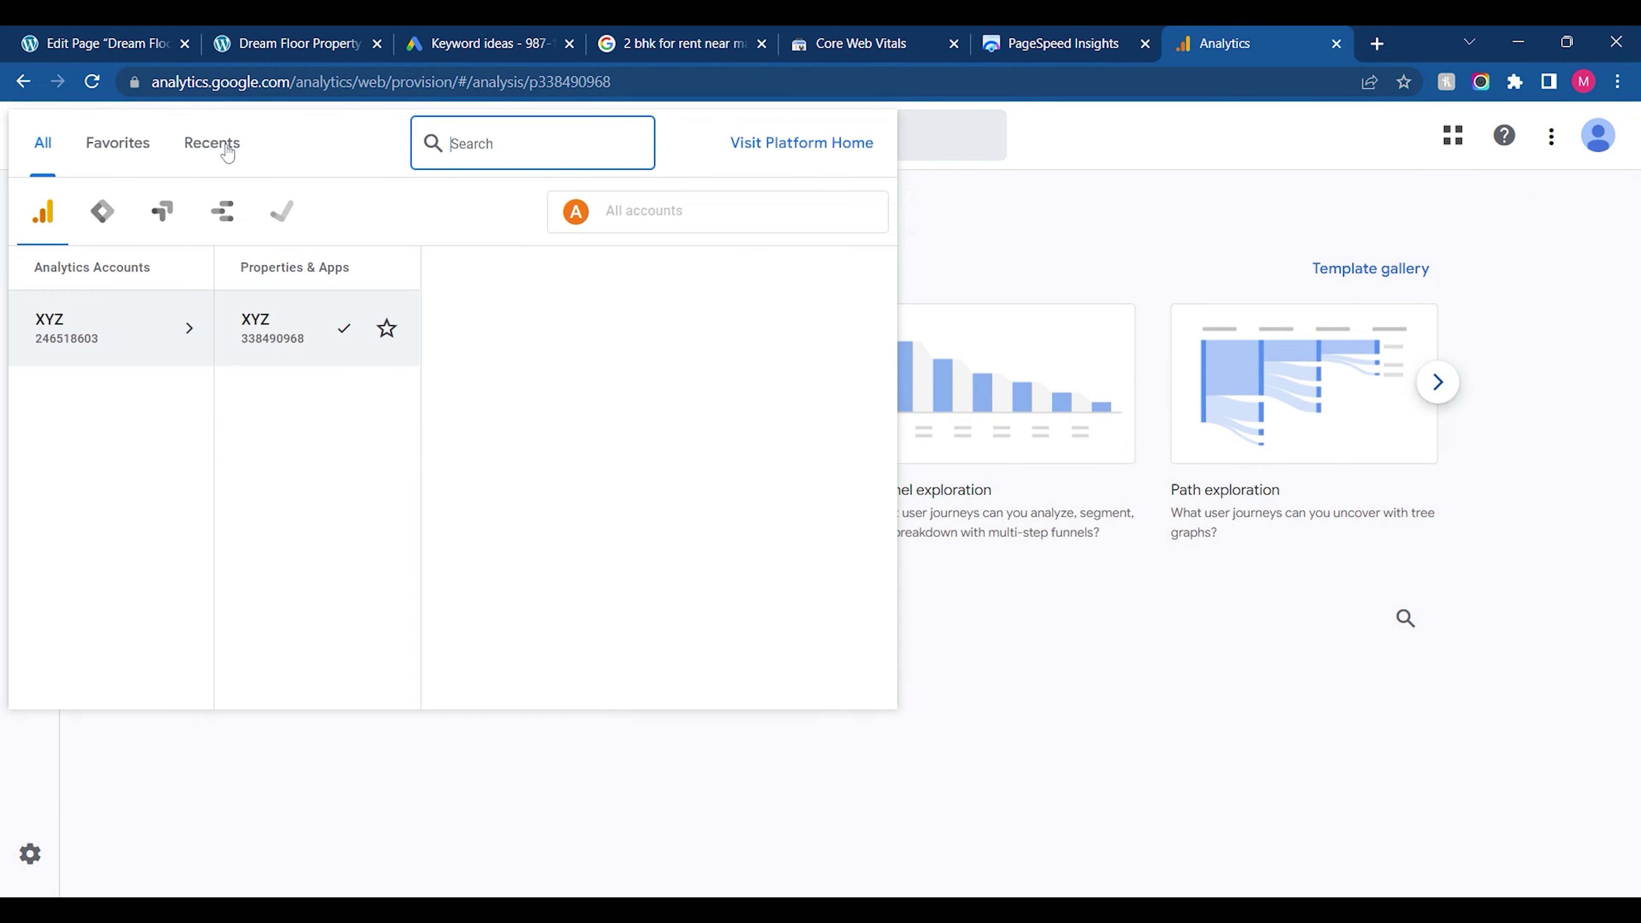
left_click(535, 340)
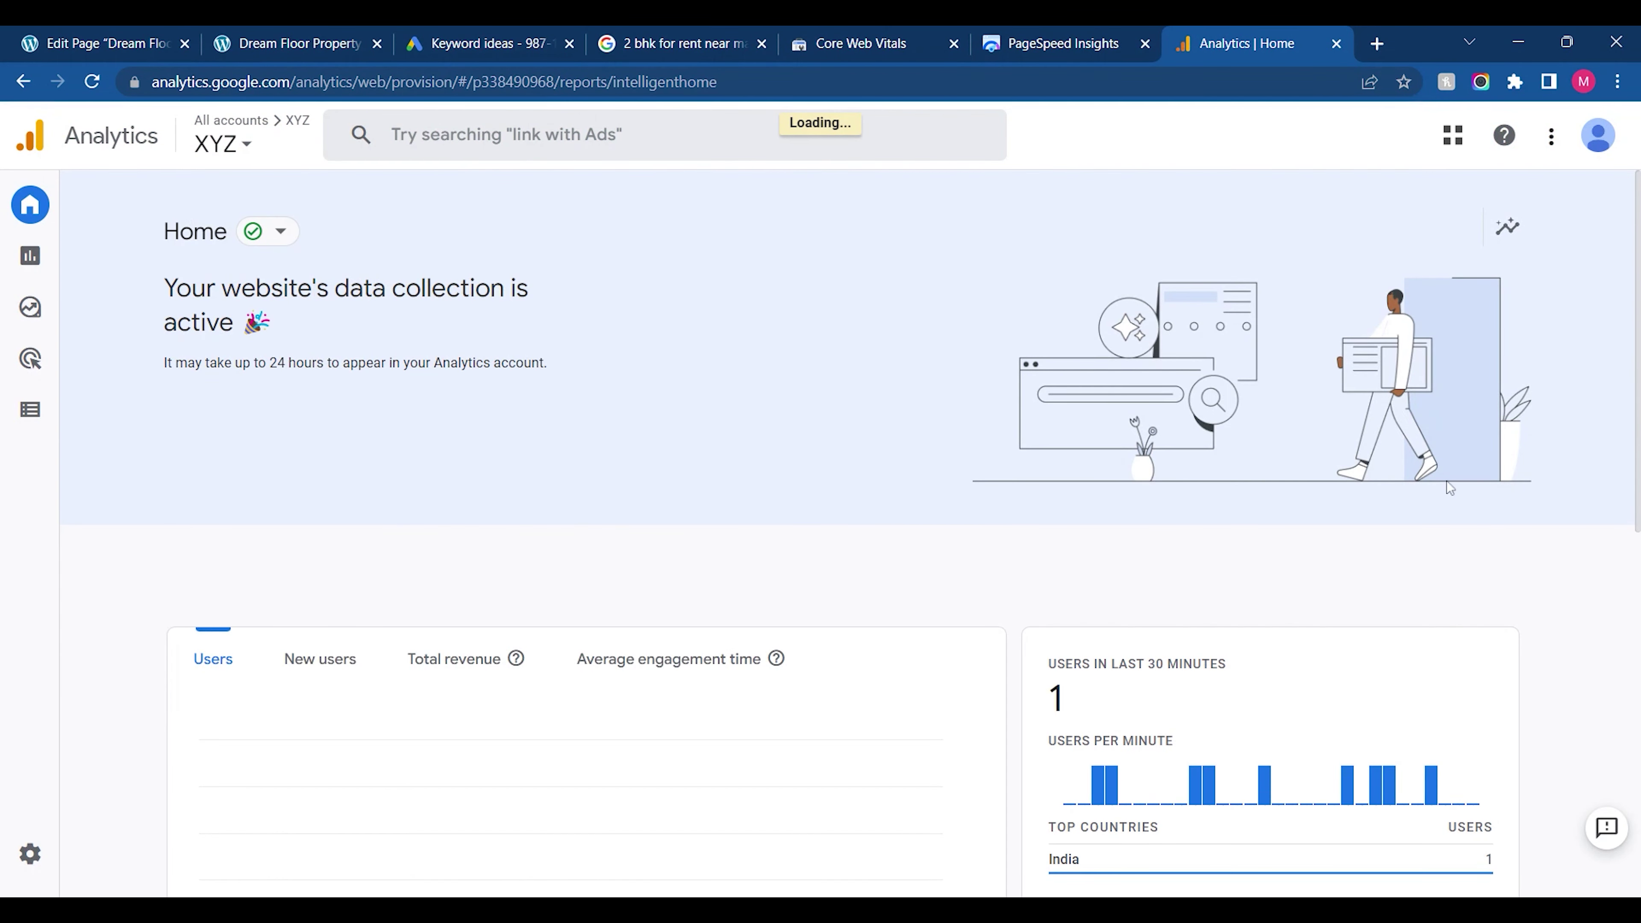
scroll(1531, 430, "down", 5)
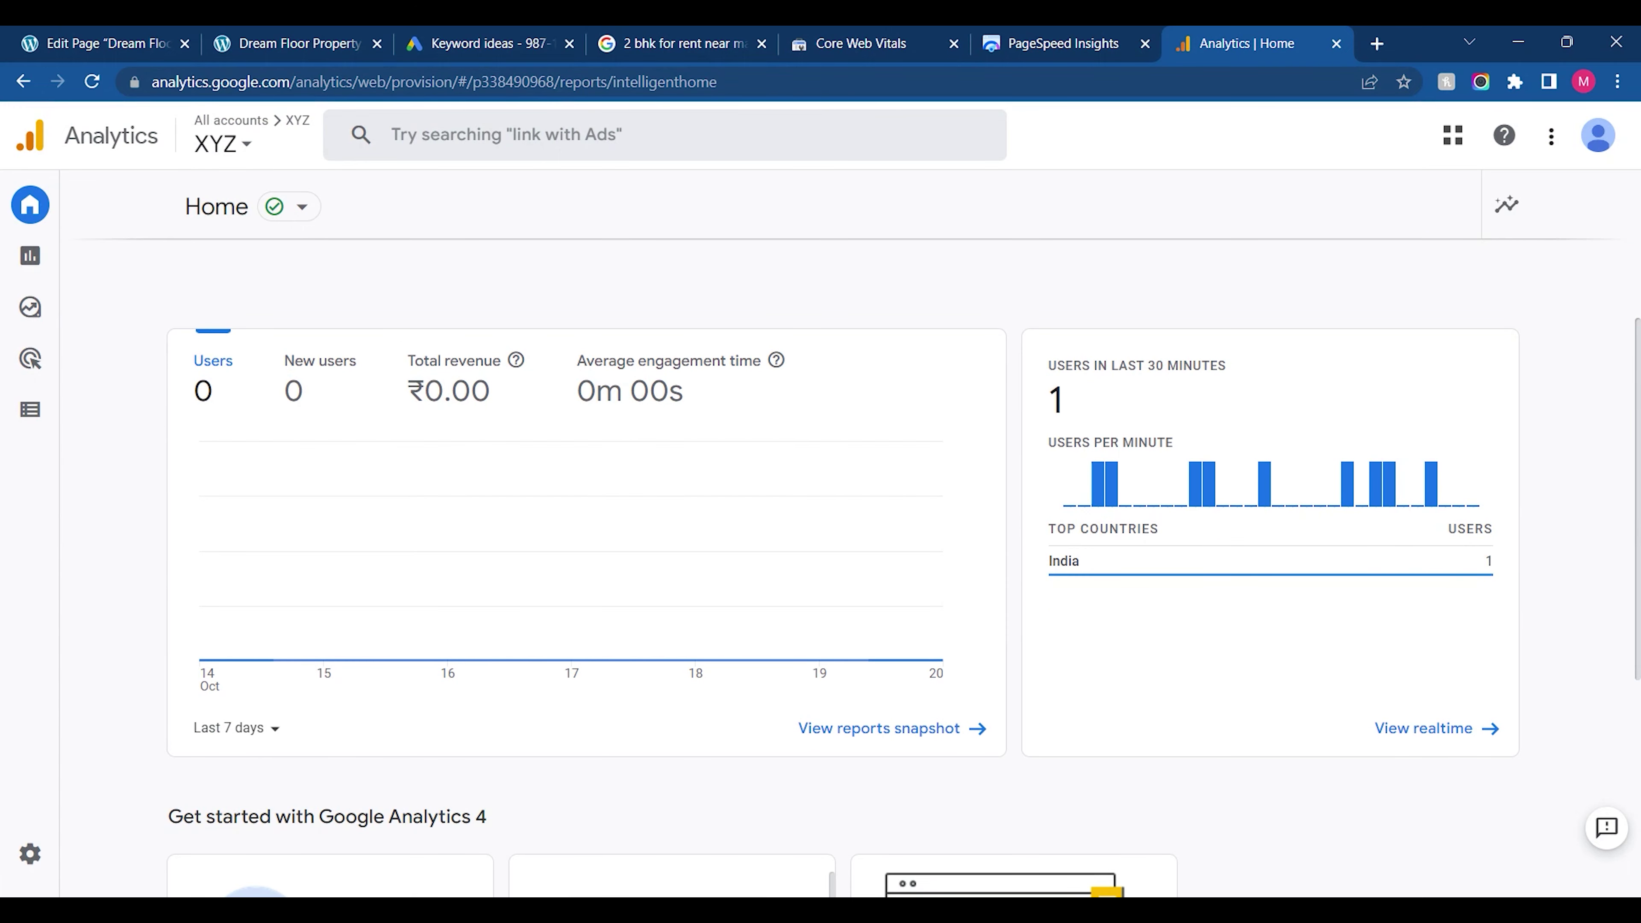
scroll(840, 569, "down", 5)
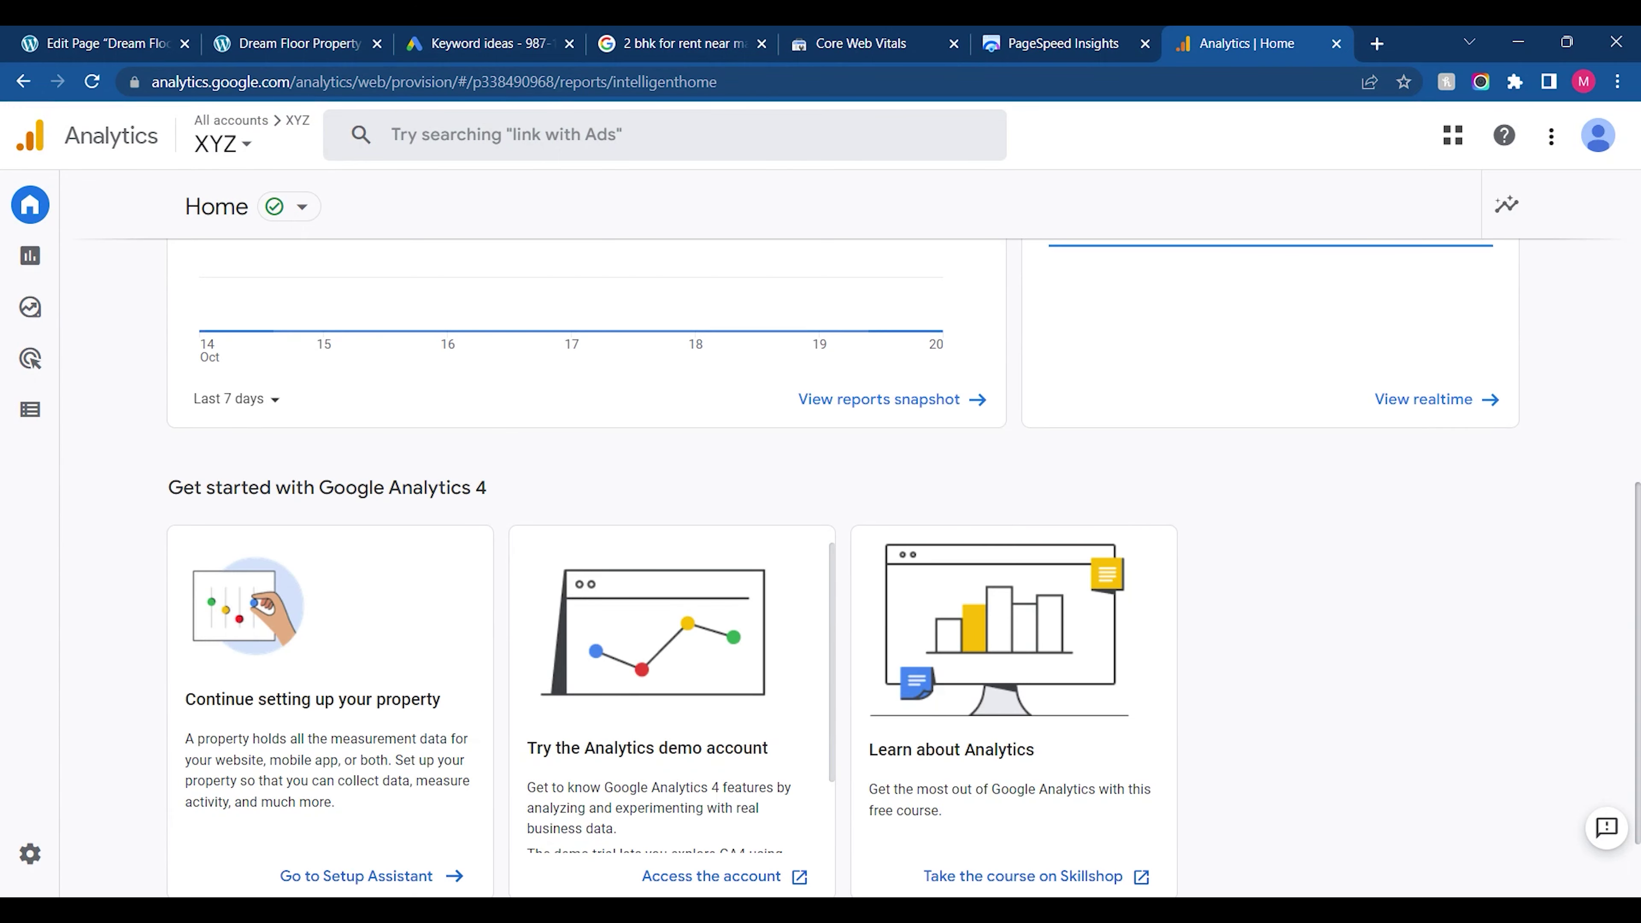
scroll(840, 568, "up", 4)
scroll(840, 517, "up", 5)
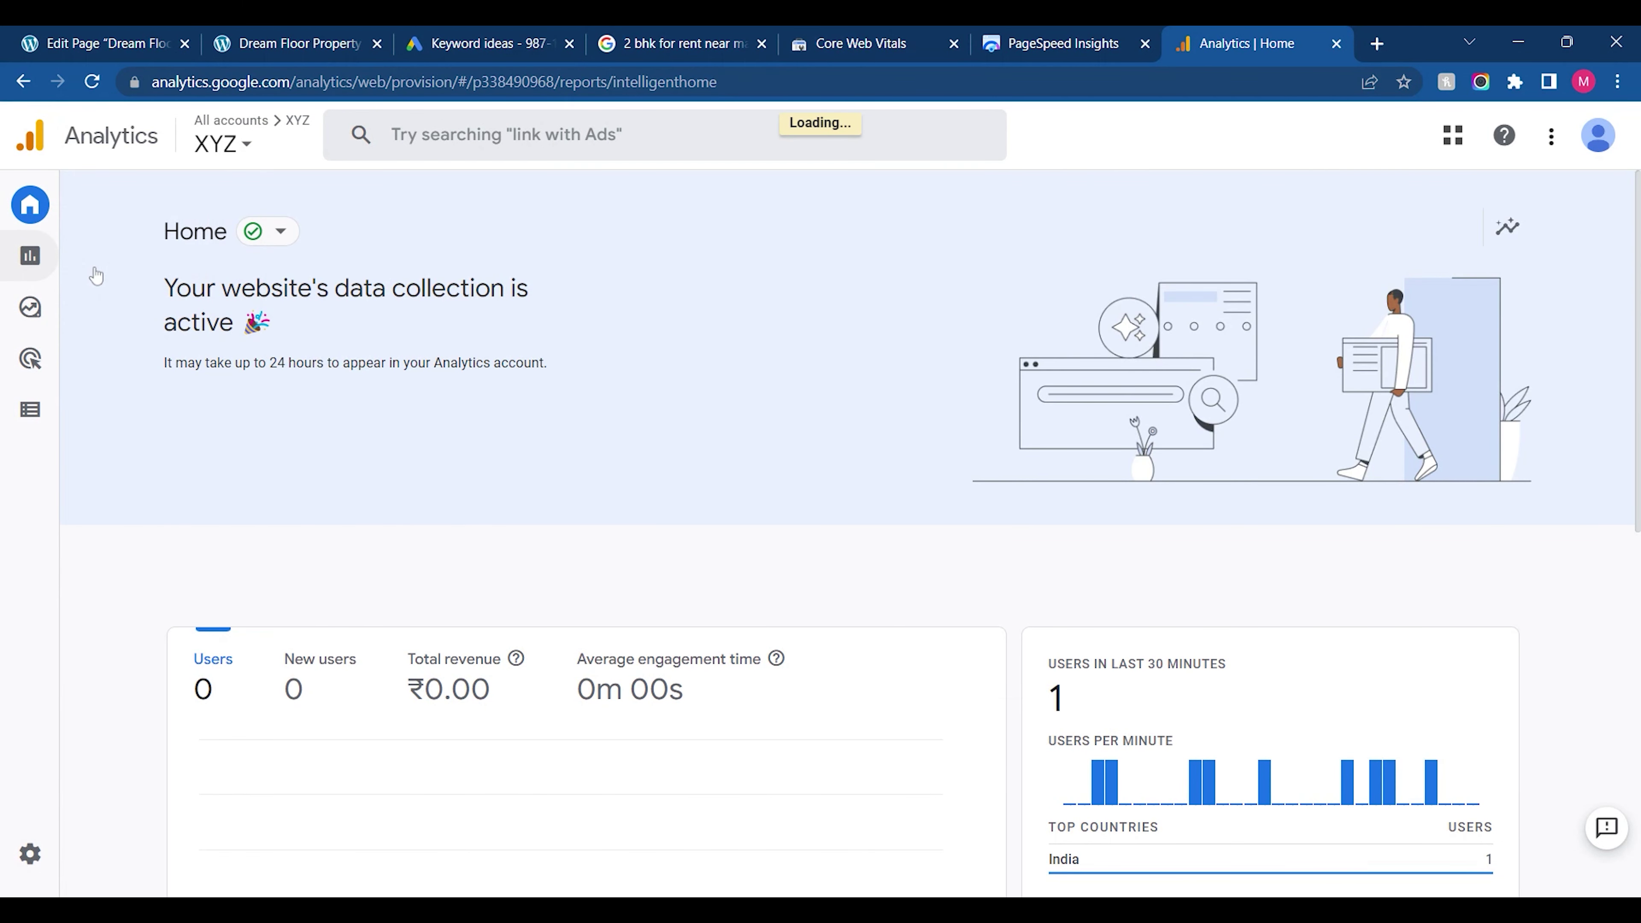
Review the Reports snapshot and open the Realtime overview to examine the desktop and mobile share of users
left_click(30, 255)
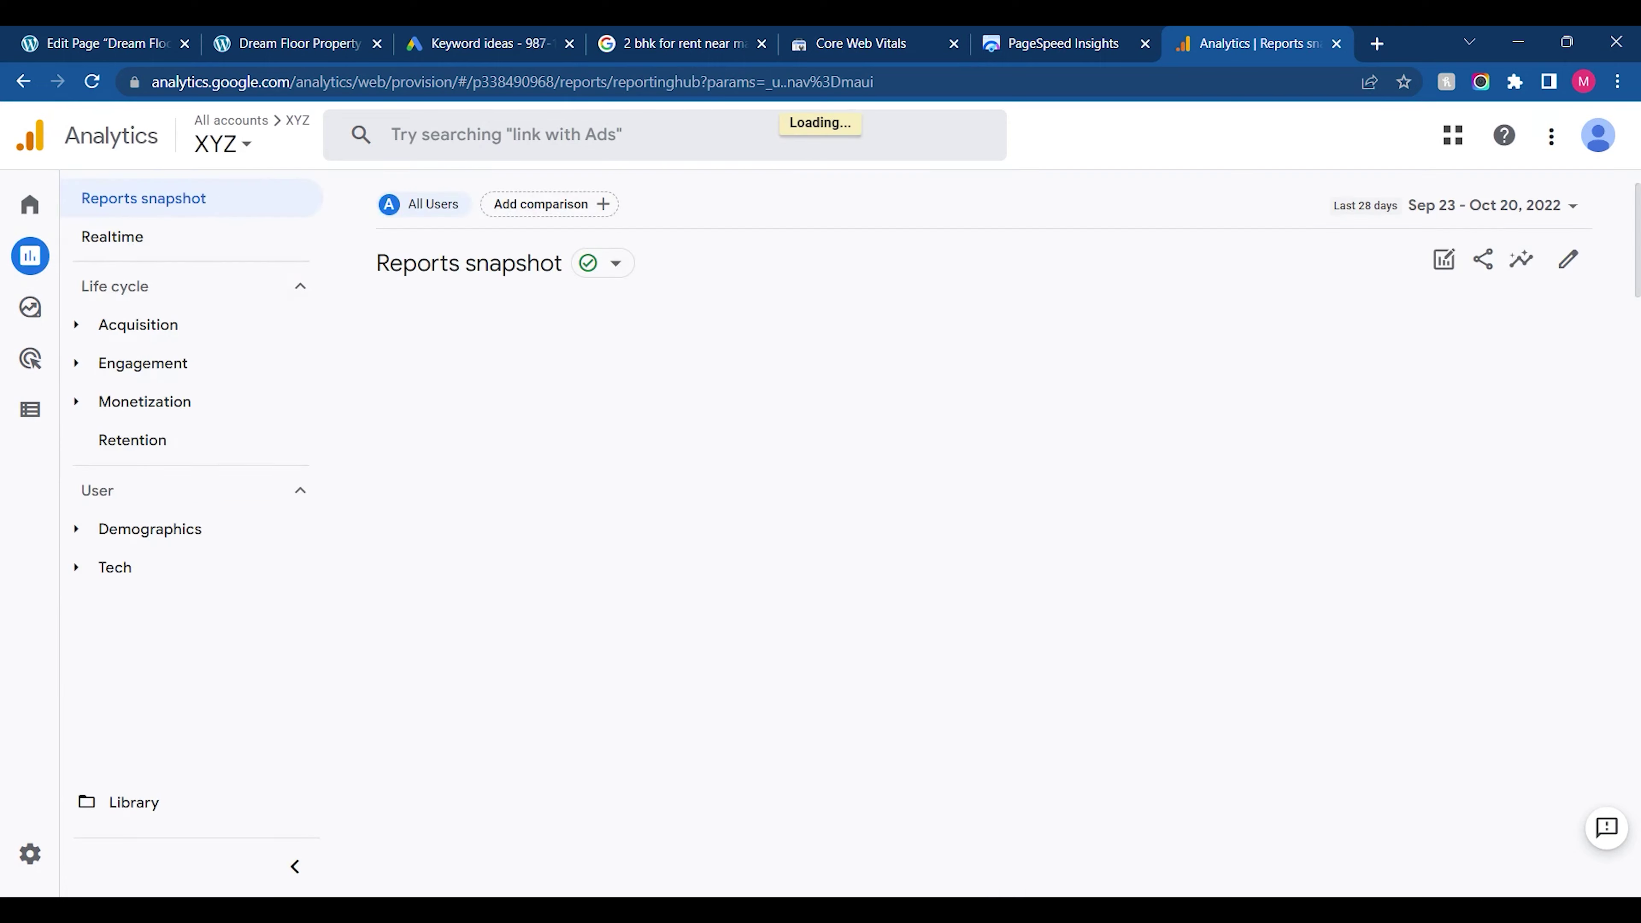
scroll(969, 517, "down", 5)
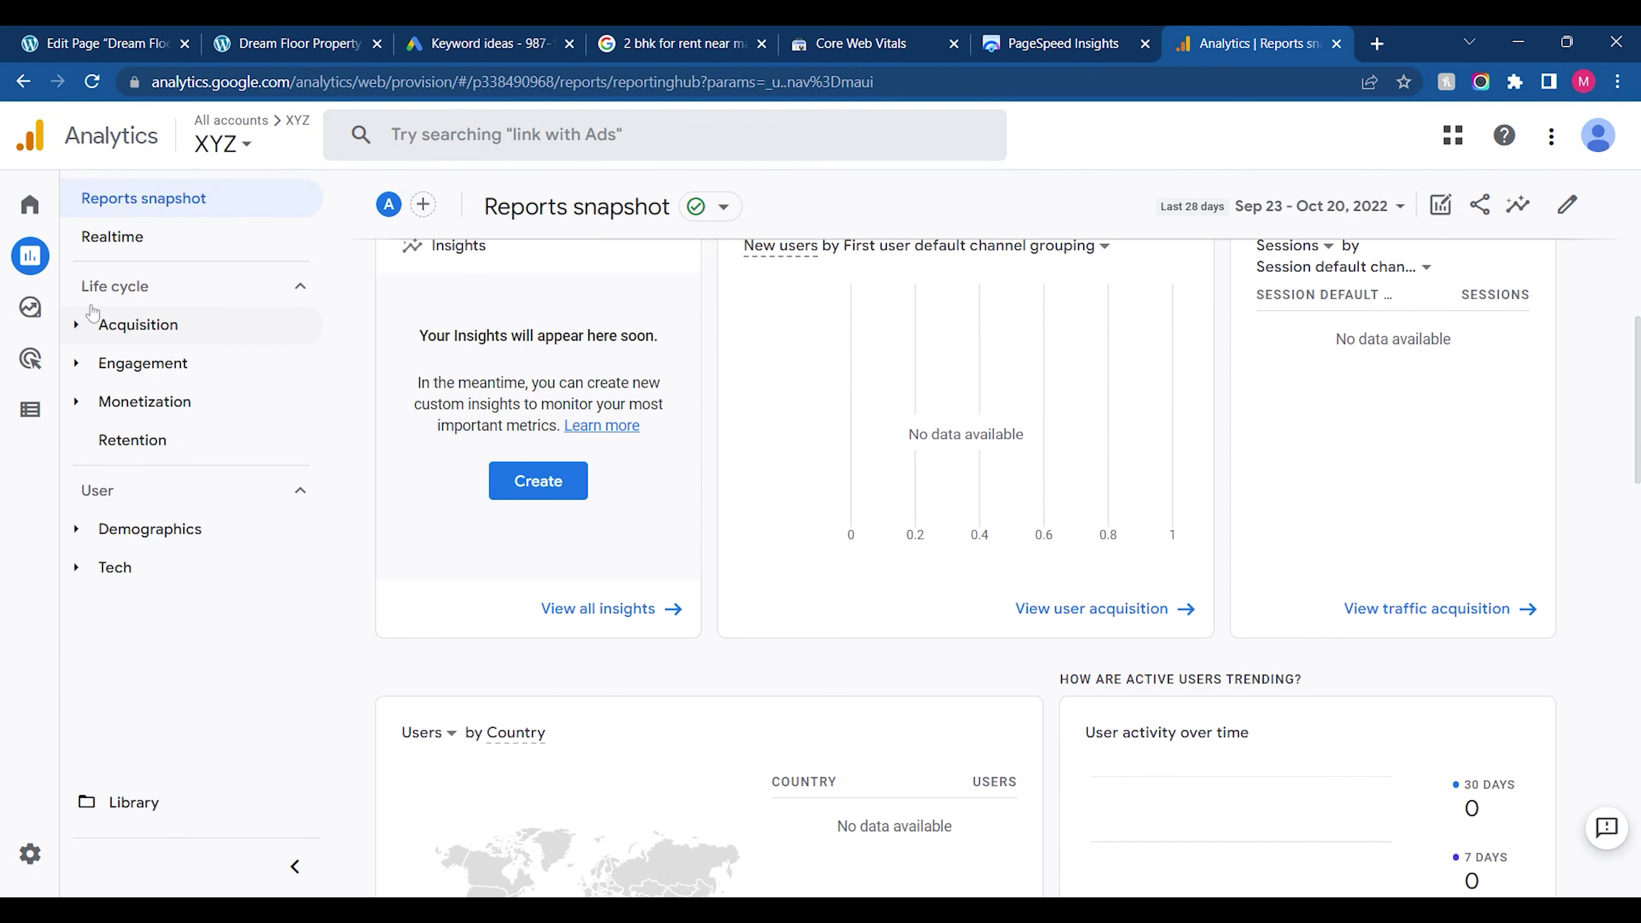
left_click(96, 254)
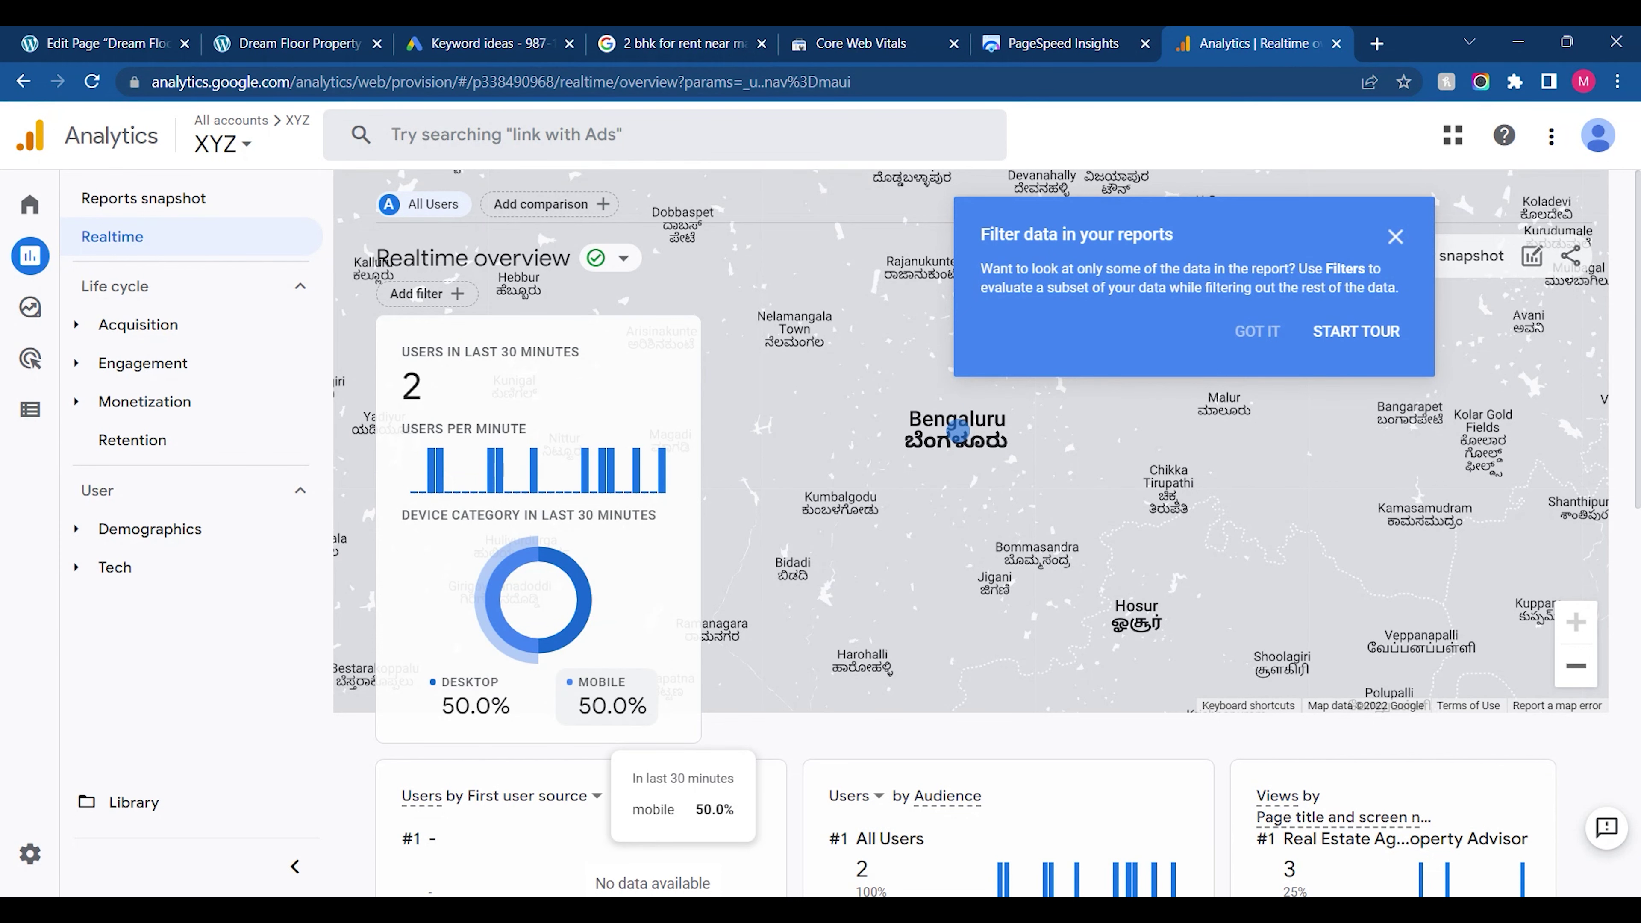
mouse_move(437, 682)
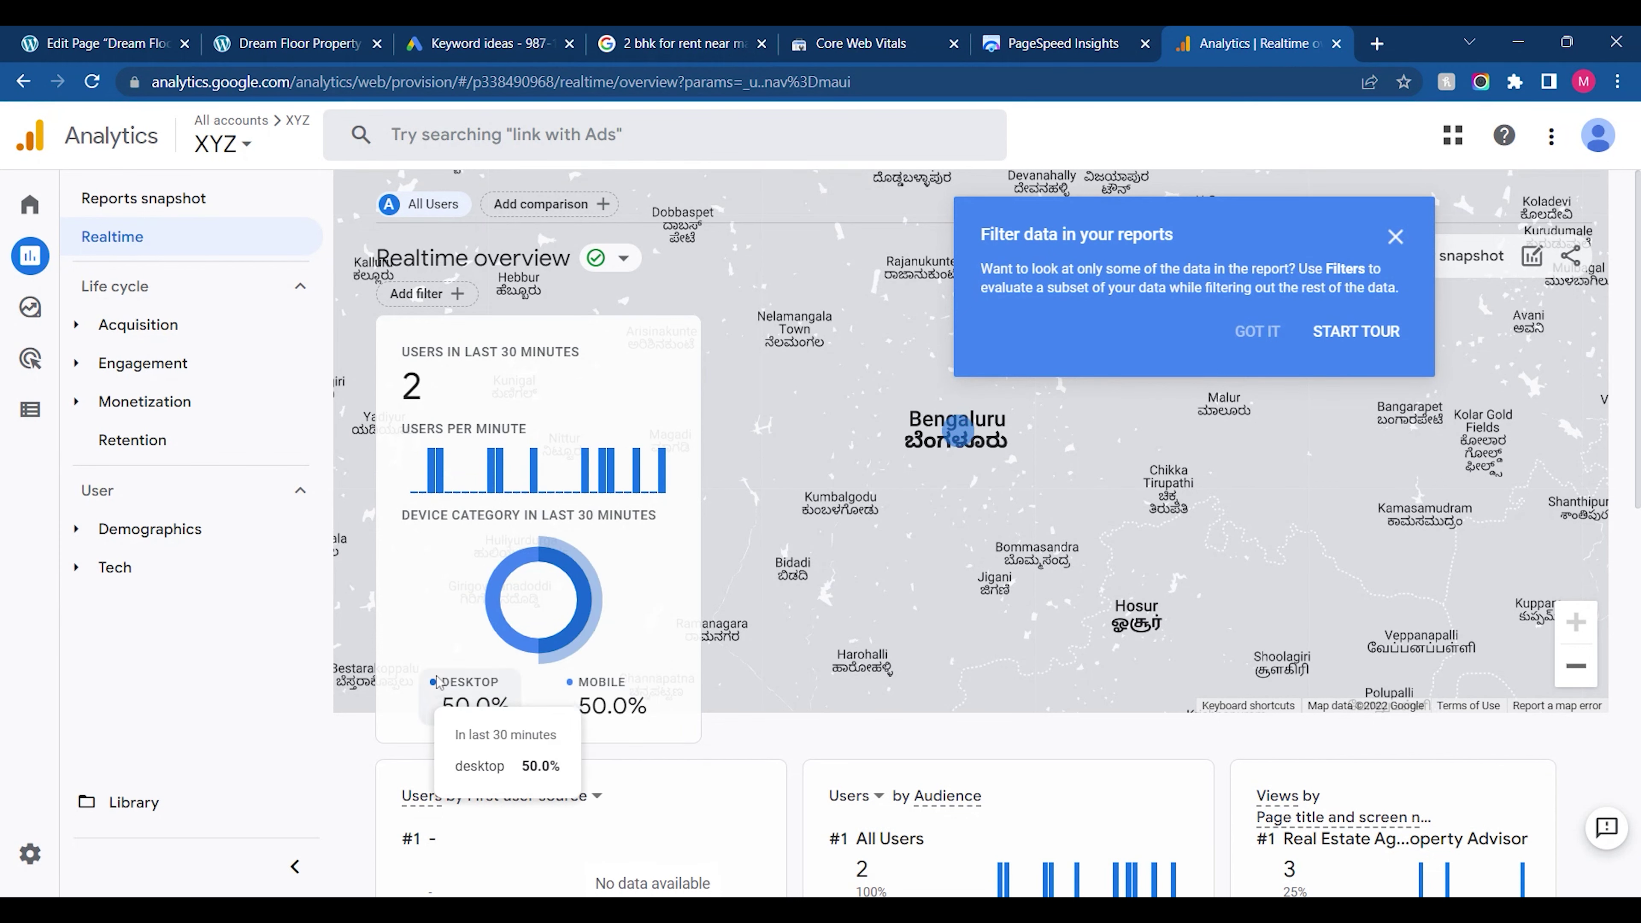
mouse_move(601, 690)
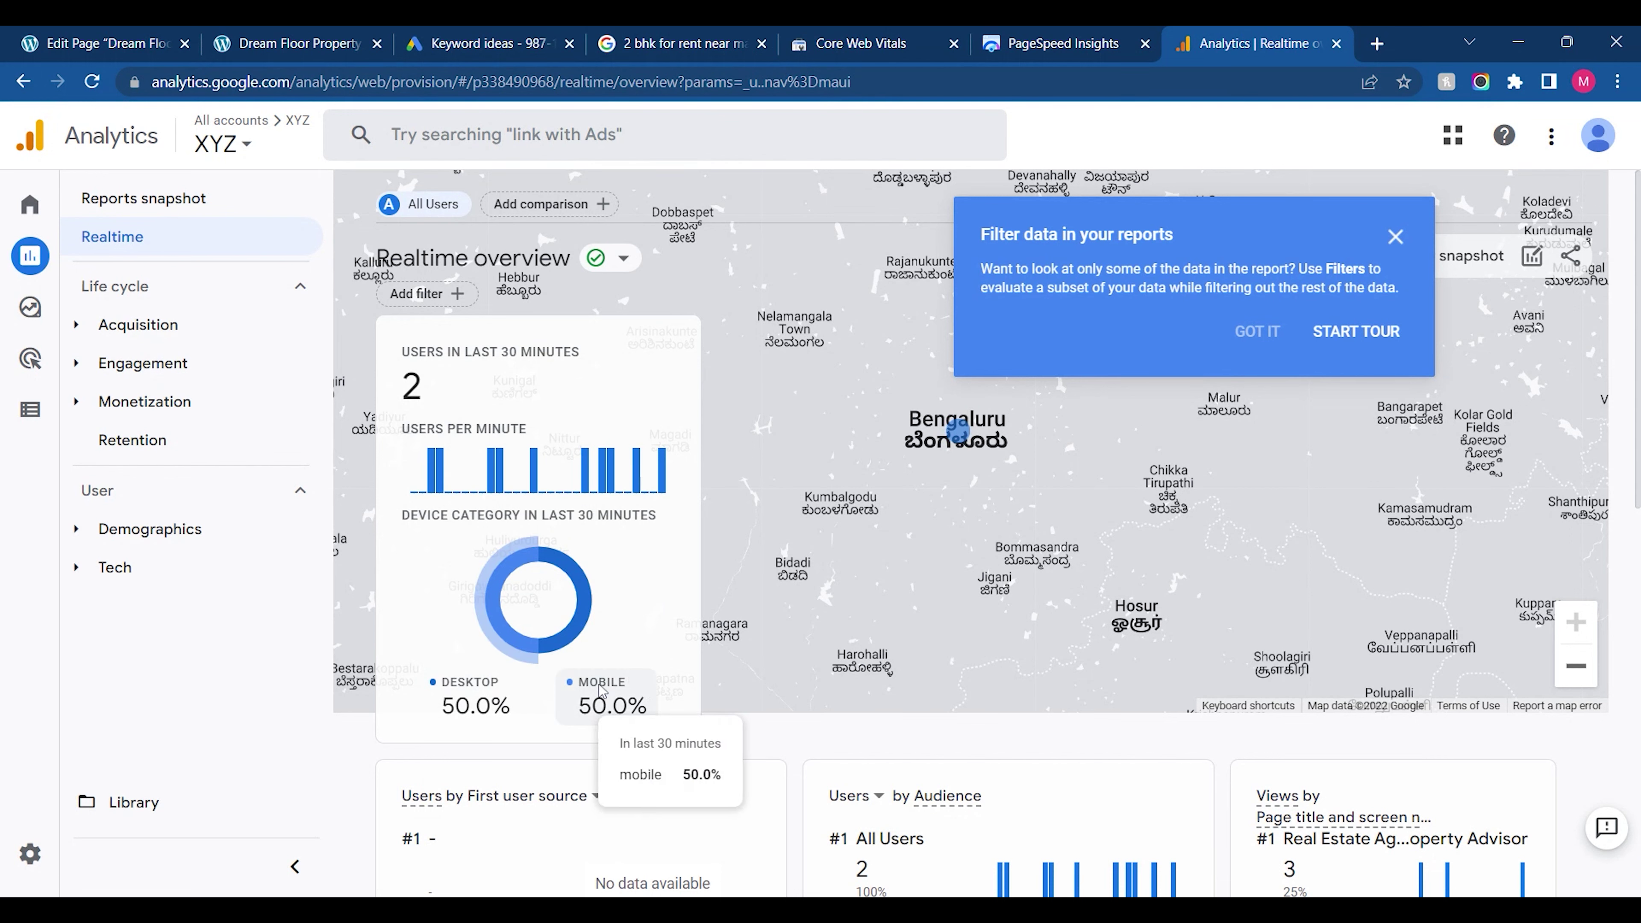
key("ctrl+l")
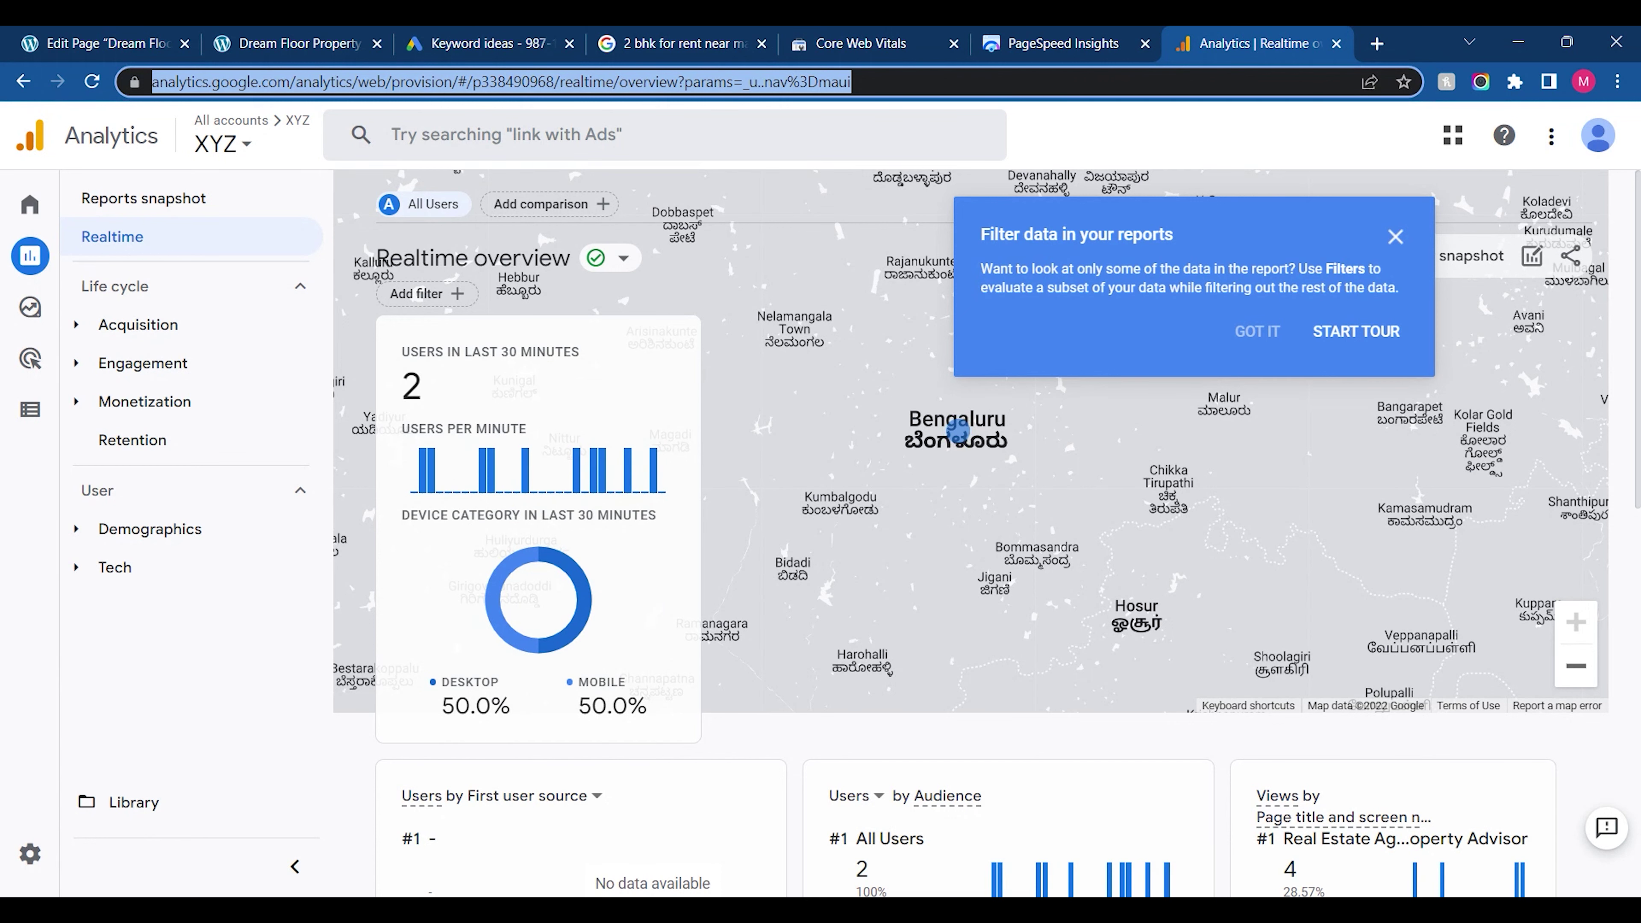
mouse_move(442, 723)
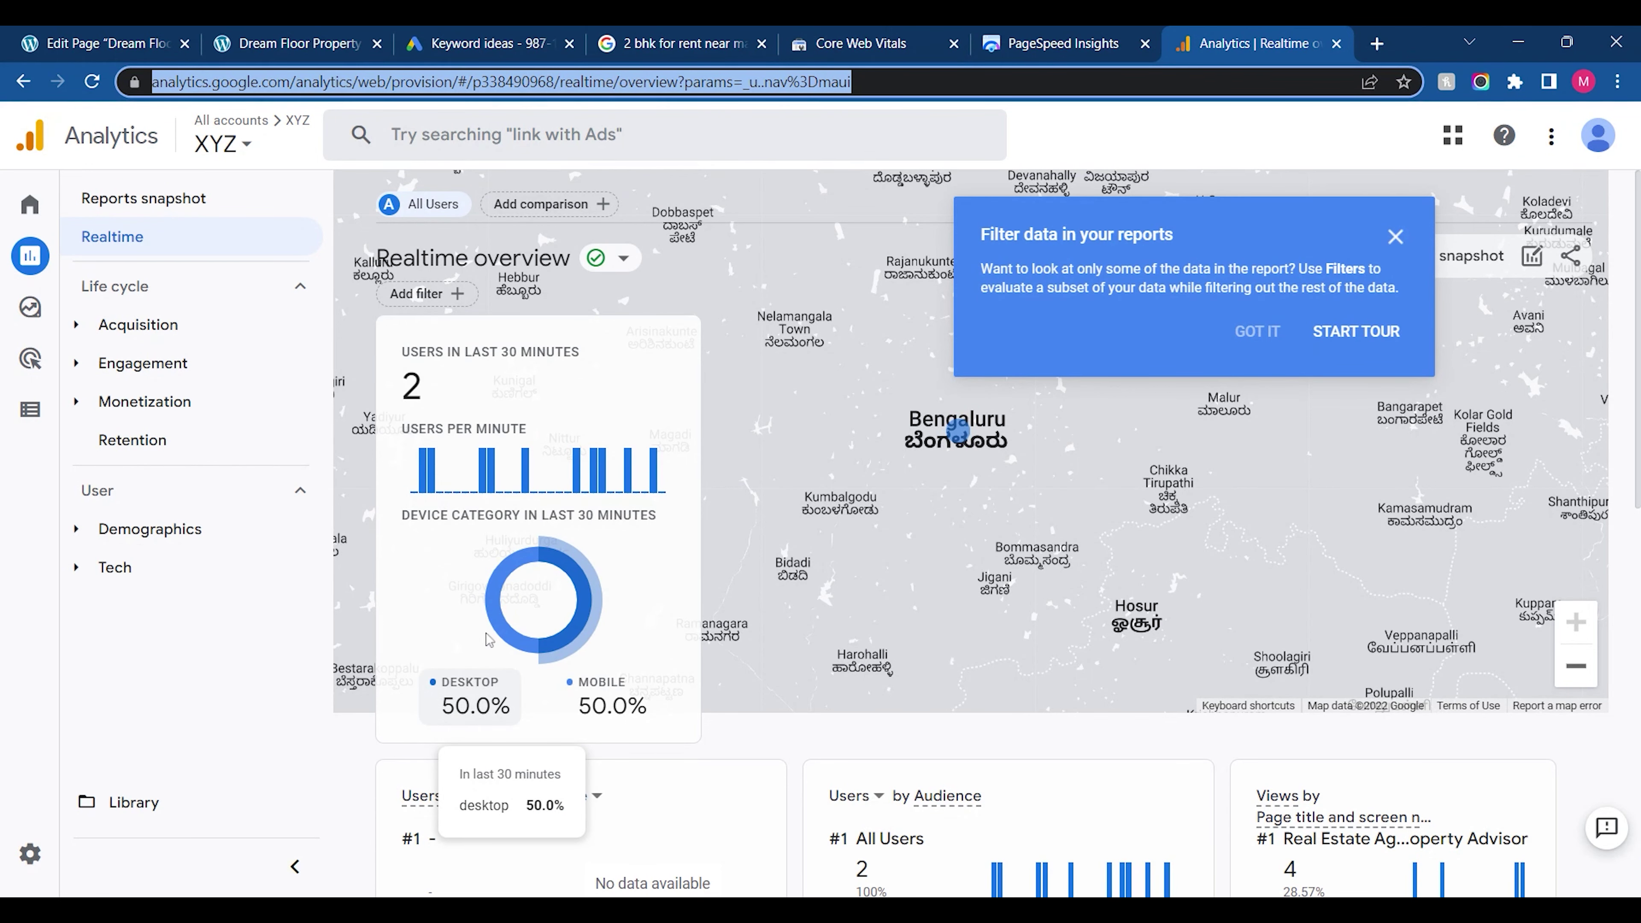
Switch to PageSpeed Insights and compare the site's mobile and desktop performance results, ending on the mobile report
left_click(1050, 39)
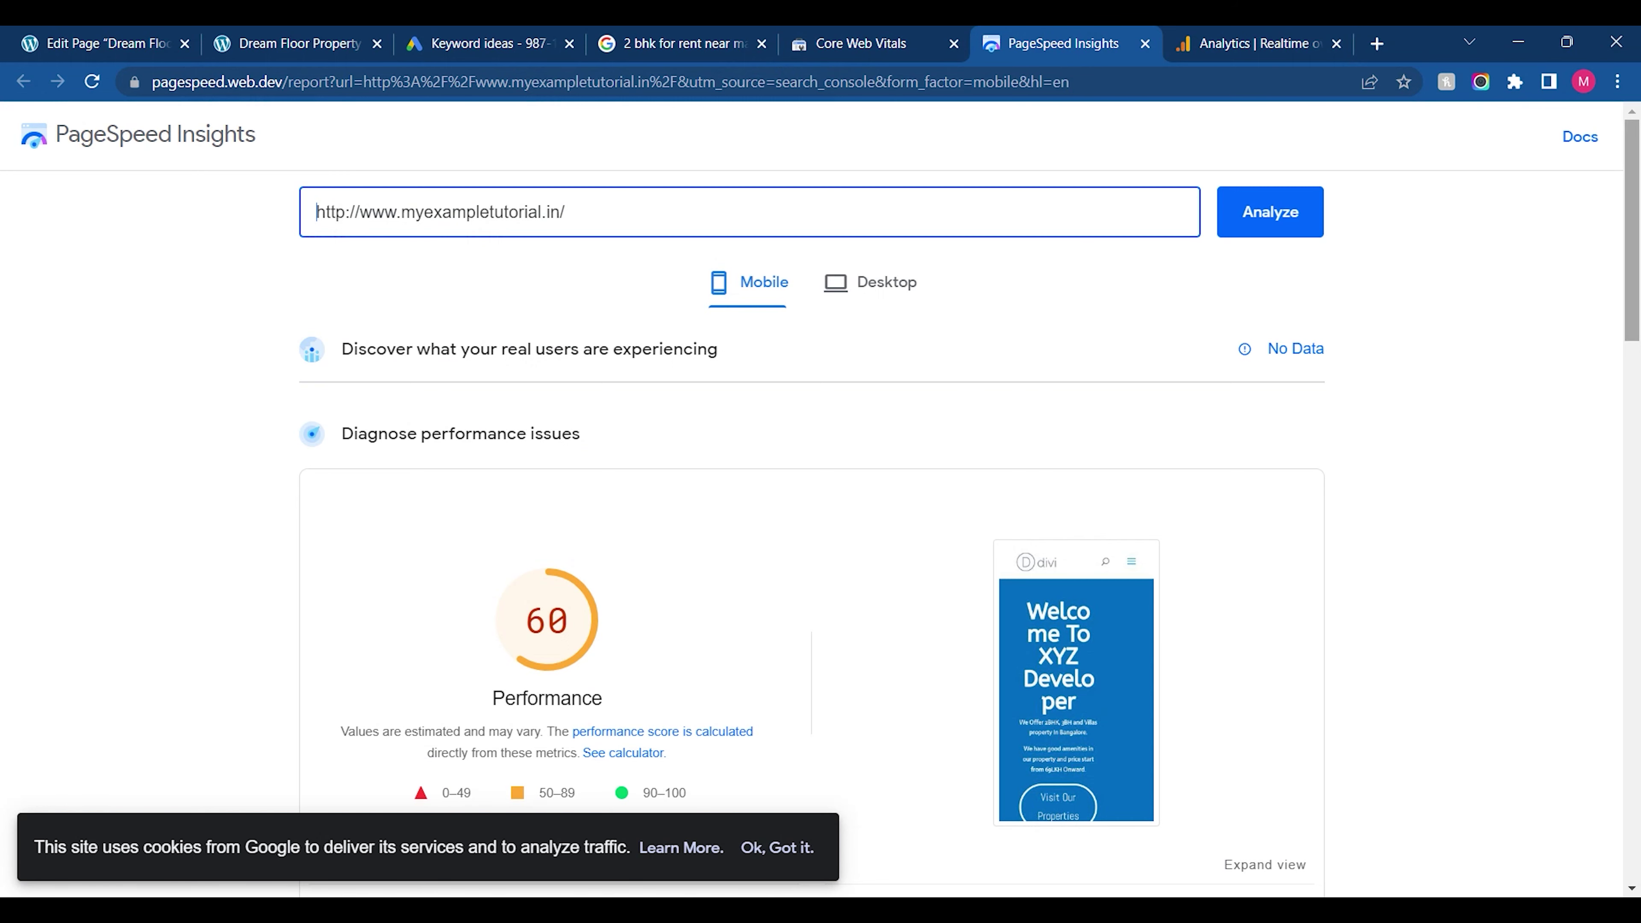
scroll(1383, 357, "down", 4)
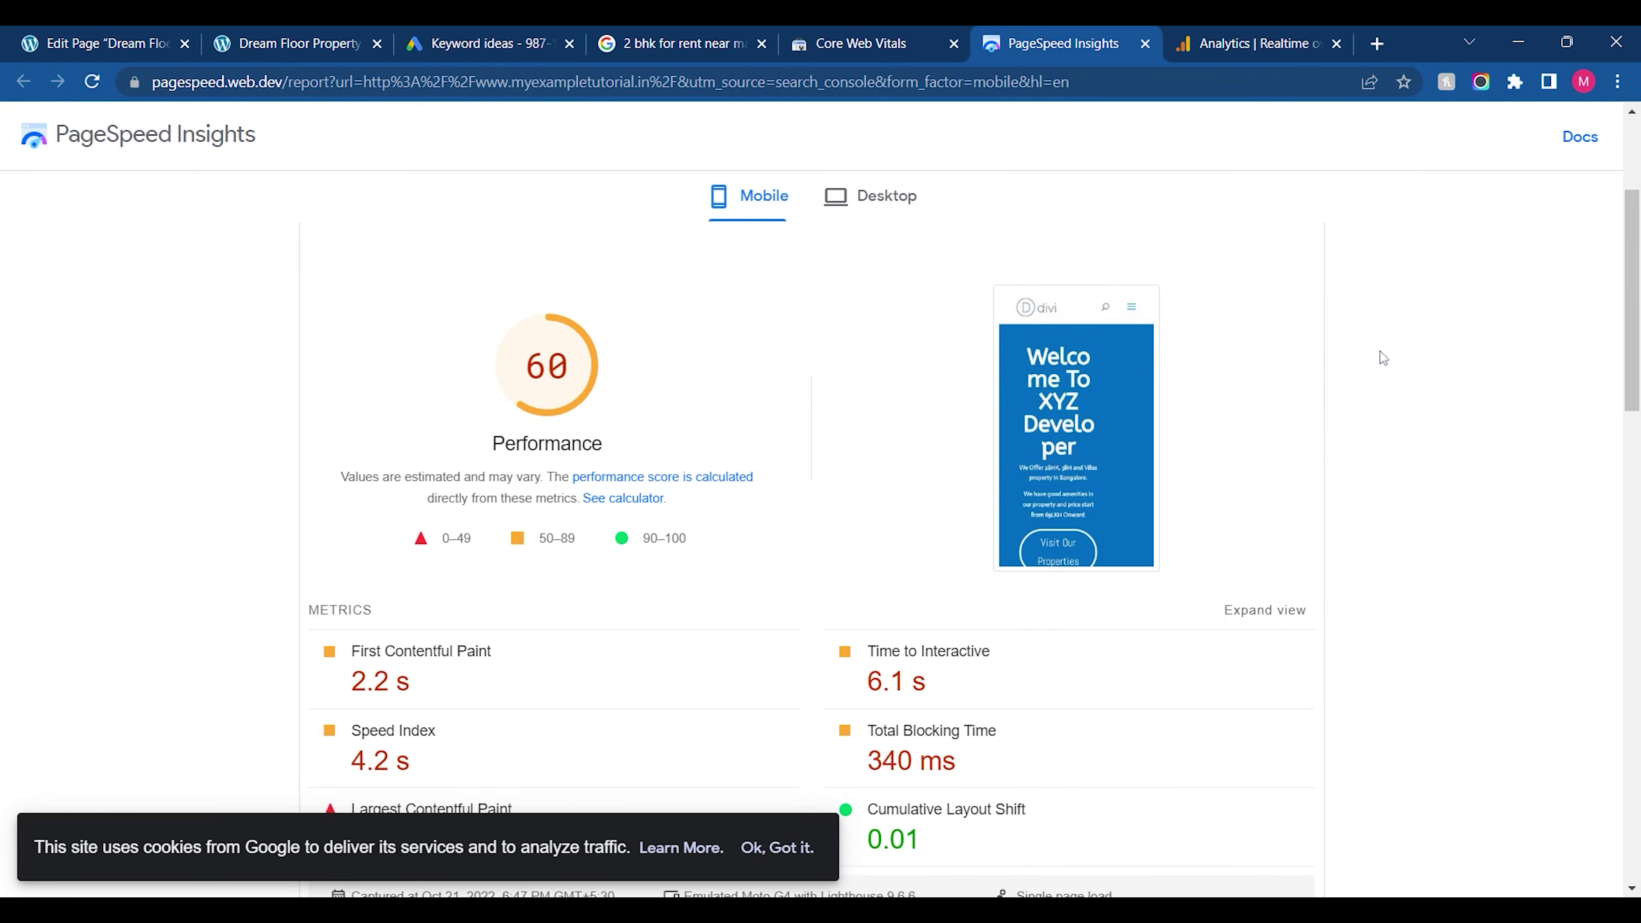
left_click_drag(1633, 301, 1638, 239)
left_click(901, 282)
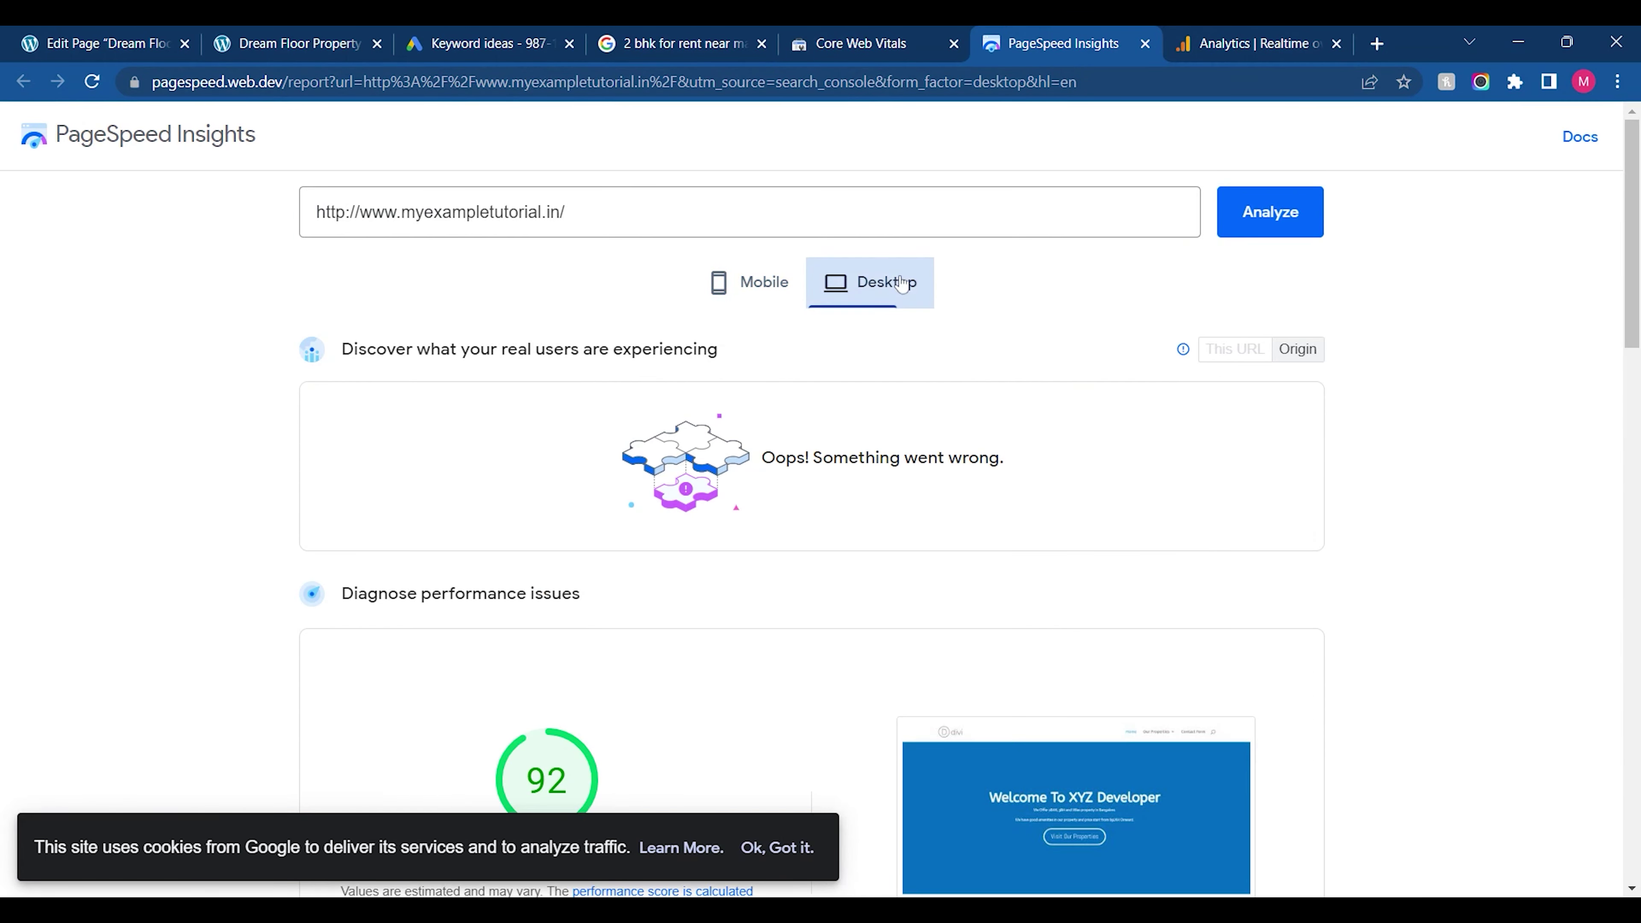
left_click_drag(1632, 229, 1633, 425)
scroll(812, 491, "up", 10)
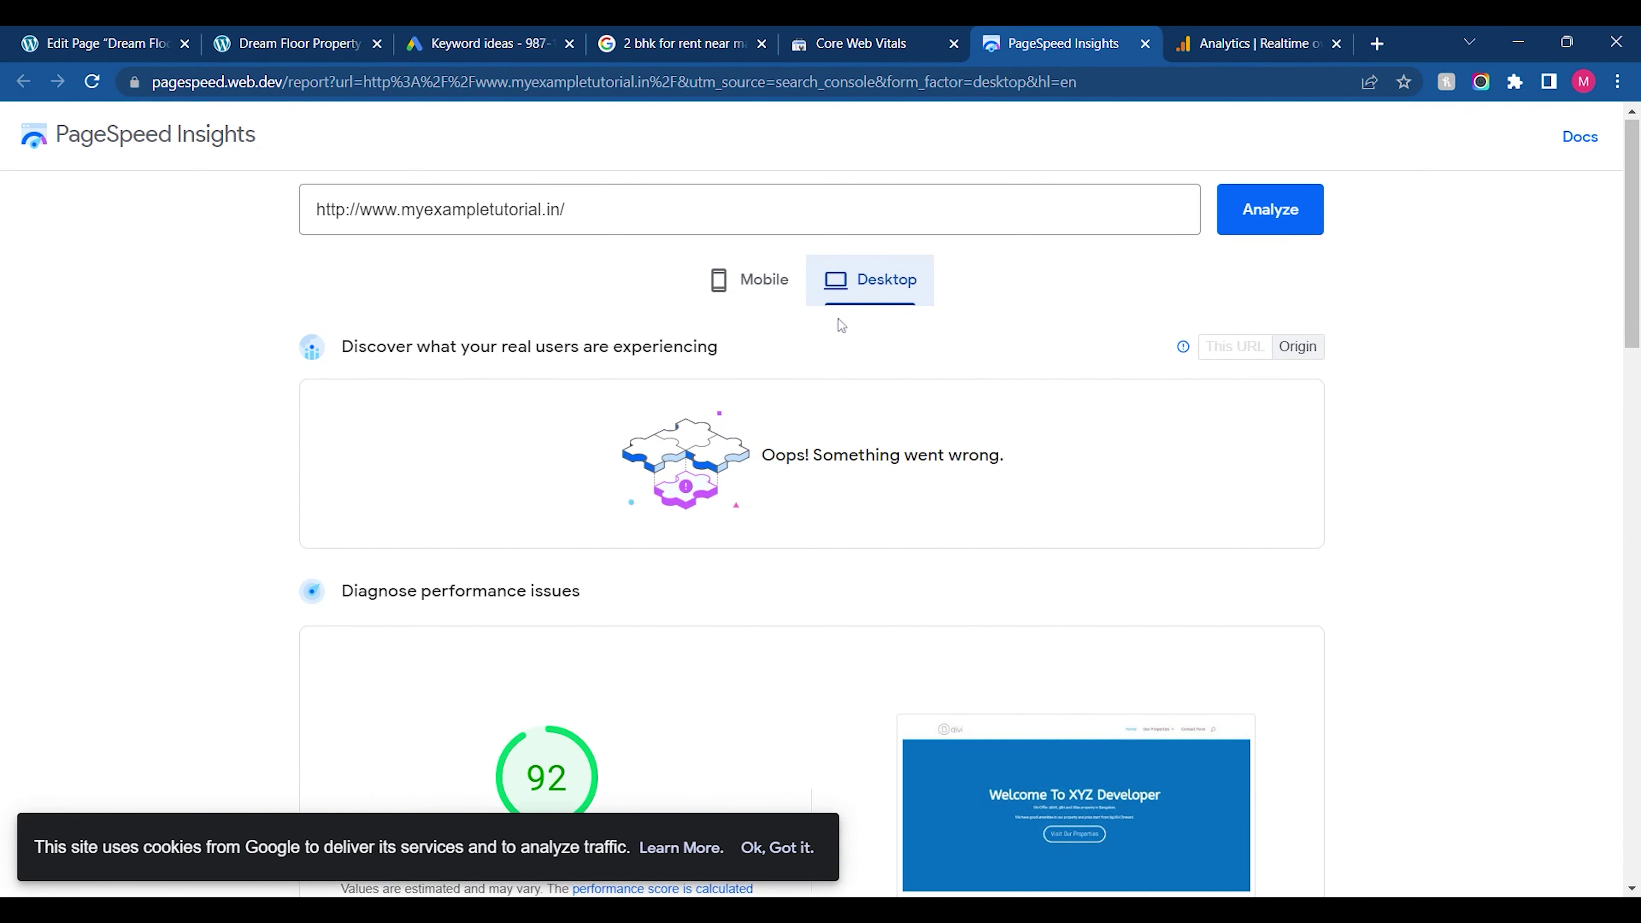
left_click(747, 279)
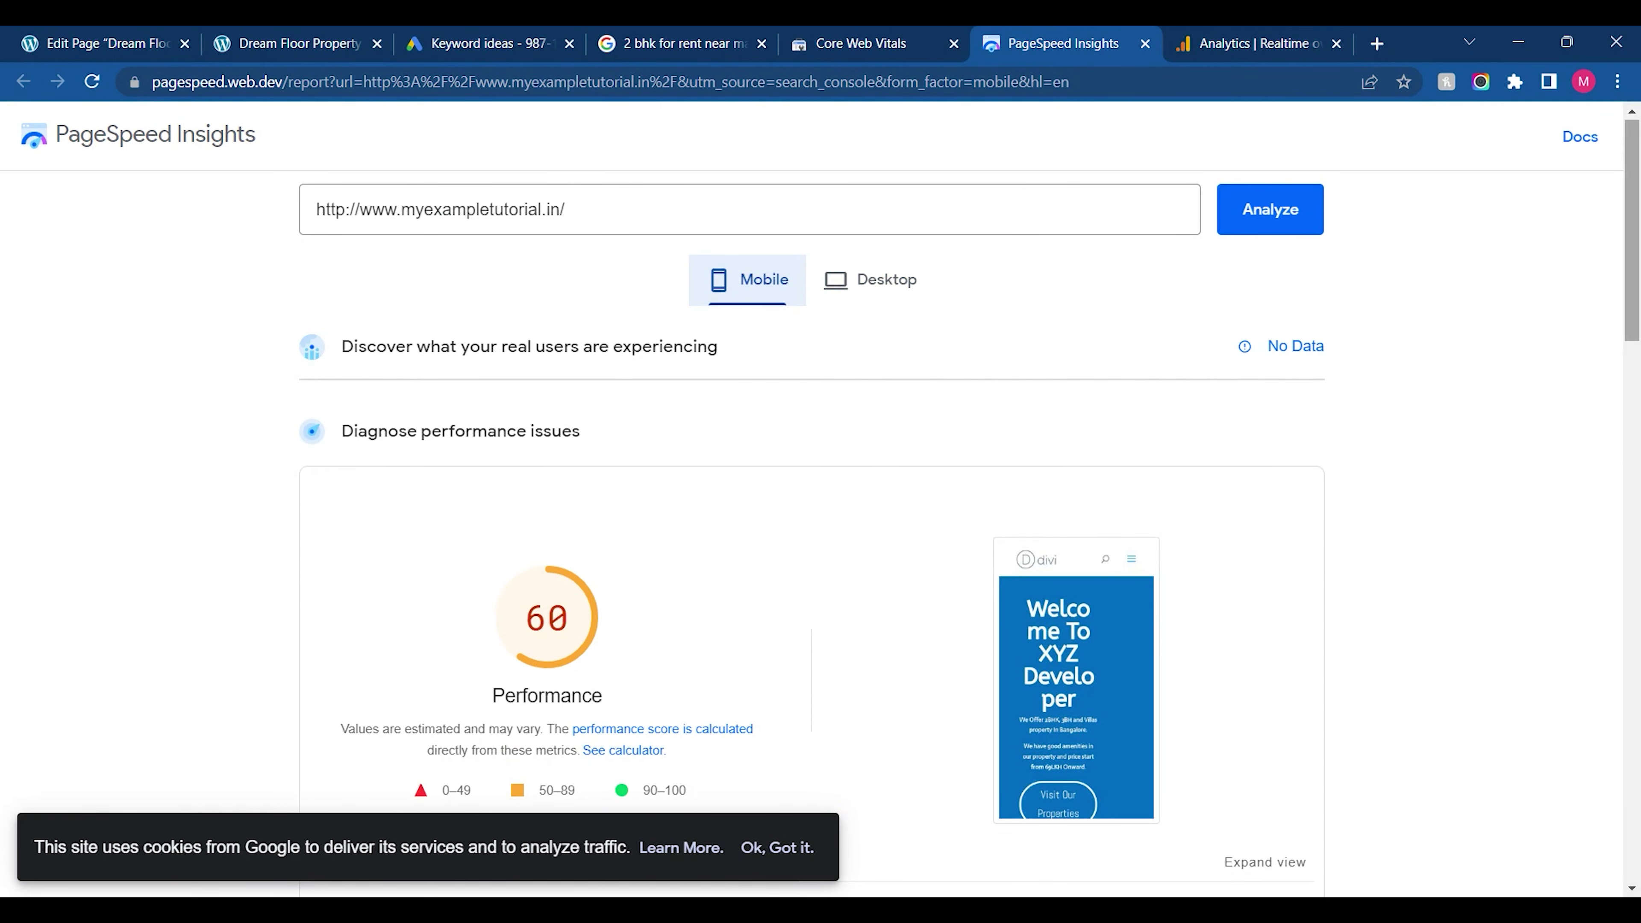
Glance at the Core Web Vitals report and examine the metrics, opportunities and diagnostics in the mobile PageSpeed report
left_click(897, 35)
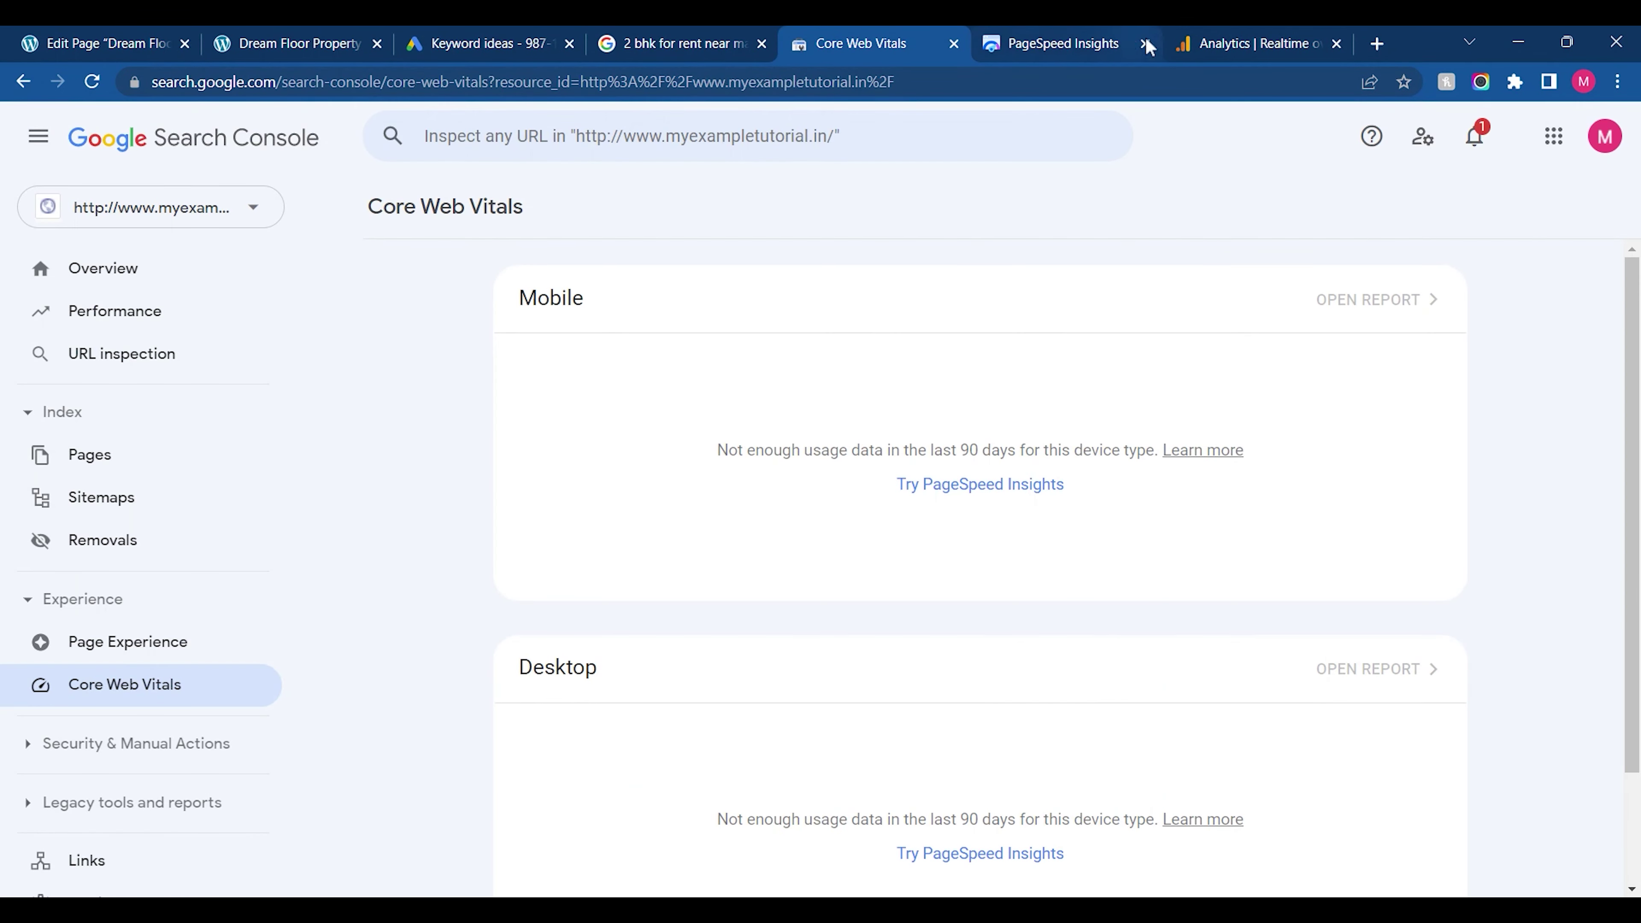
left_click(1061, 39)
scroll(1417, 158, "down", 4)
scroll(811, 556, "down", 5)
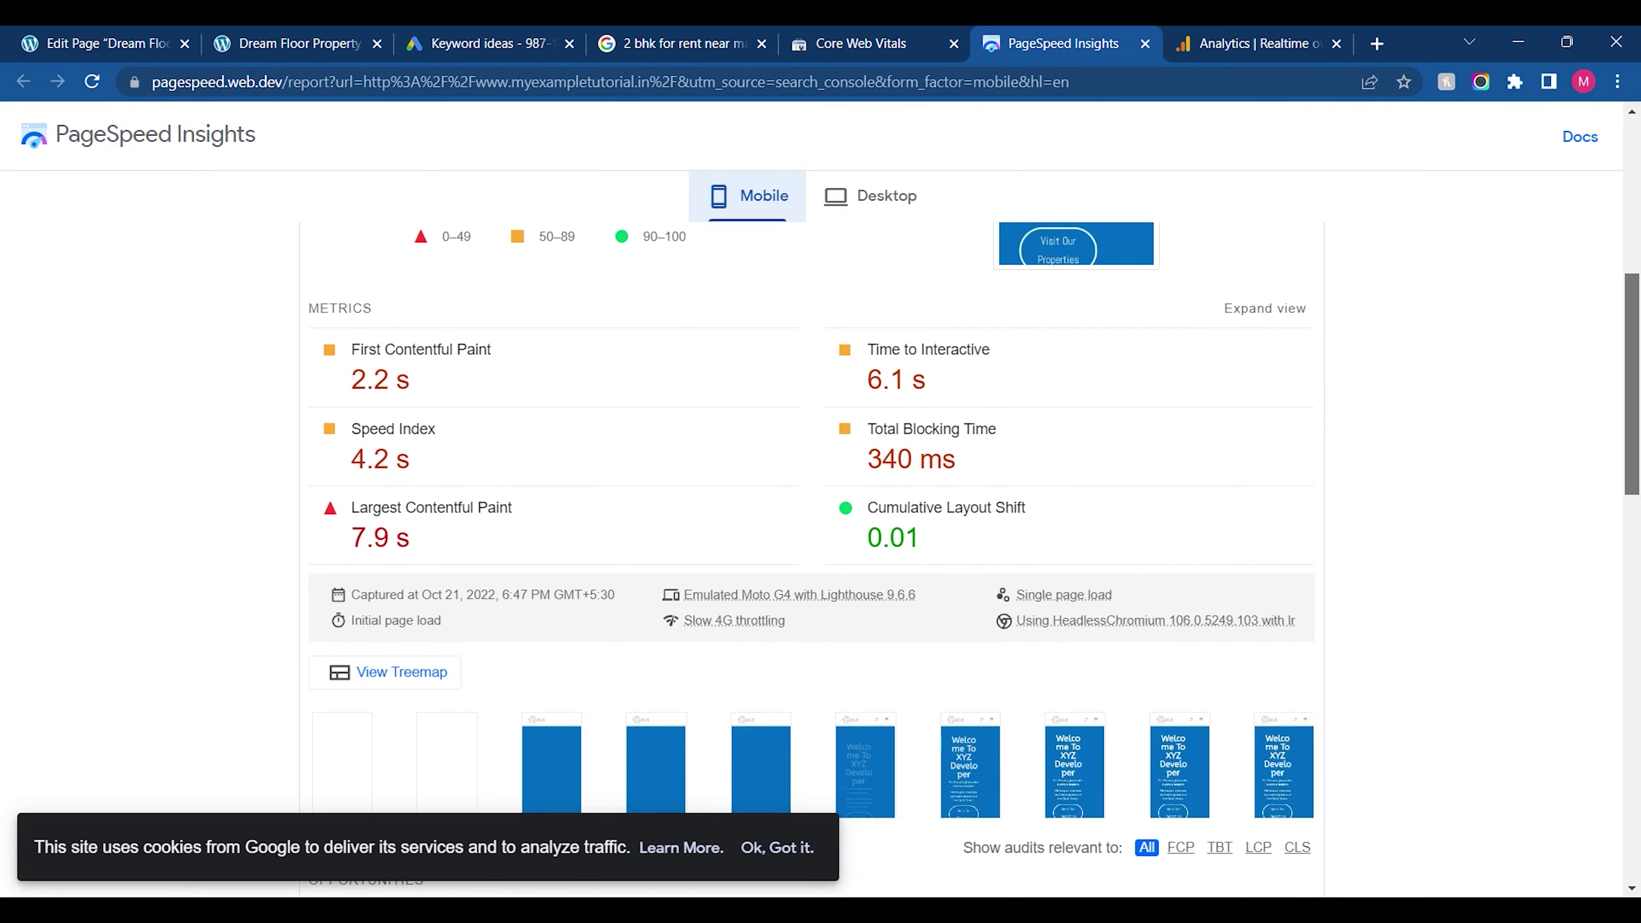
scroll(812, 556, "down", 5)
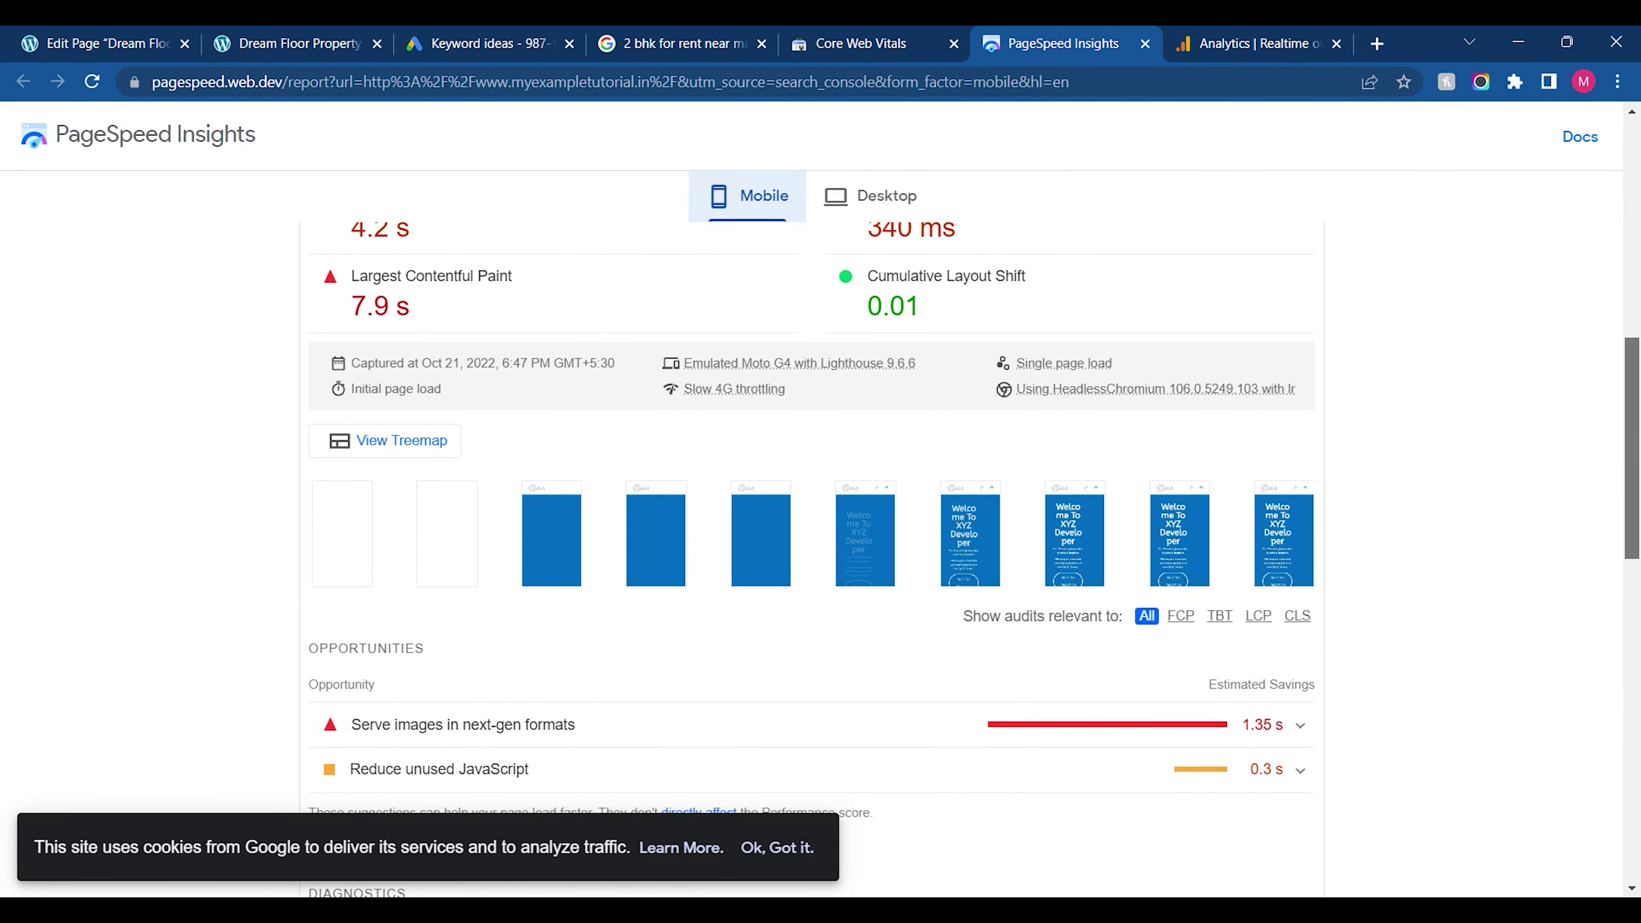
scroll(811, 556, "down", 2)
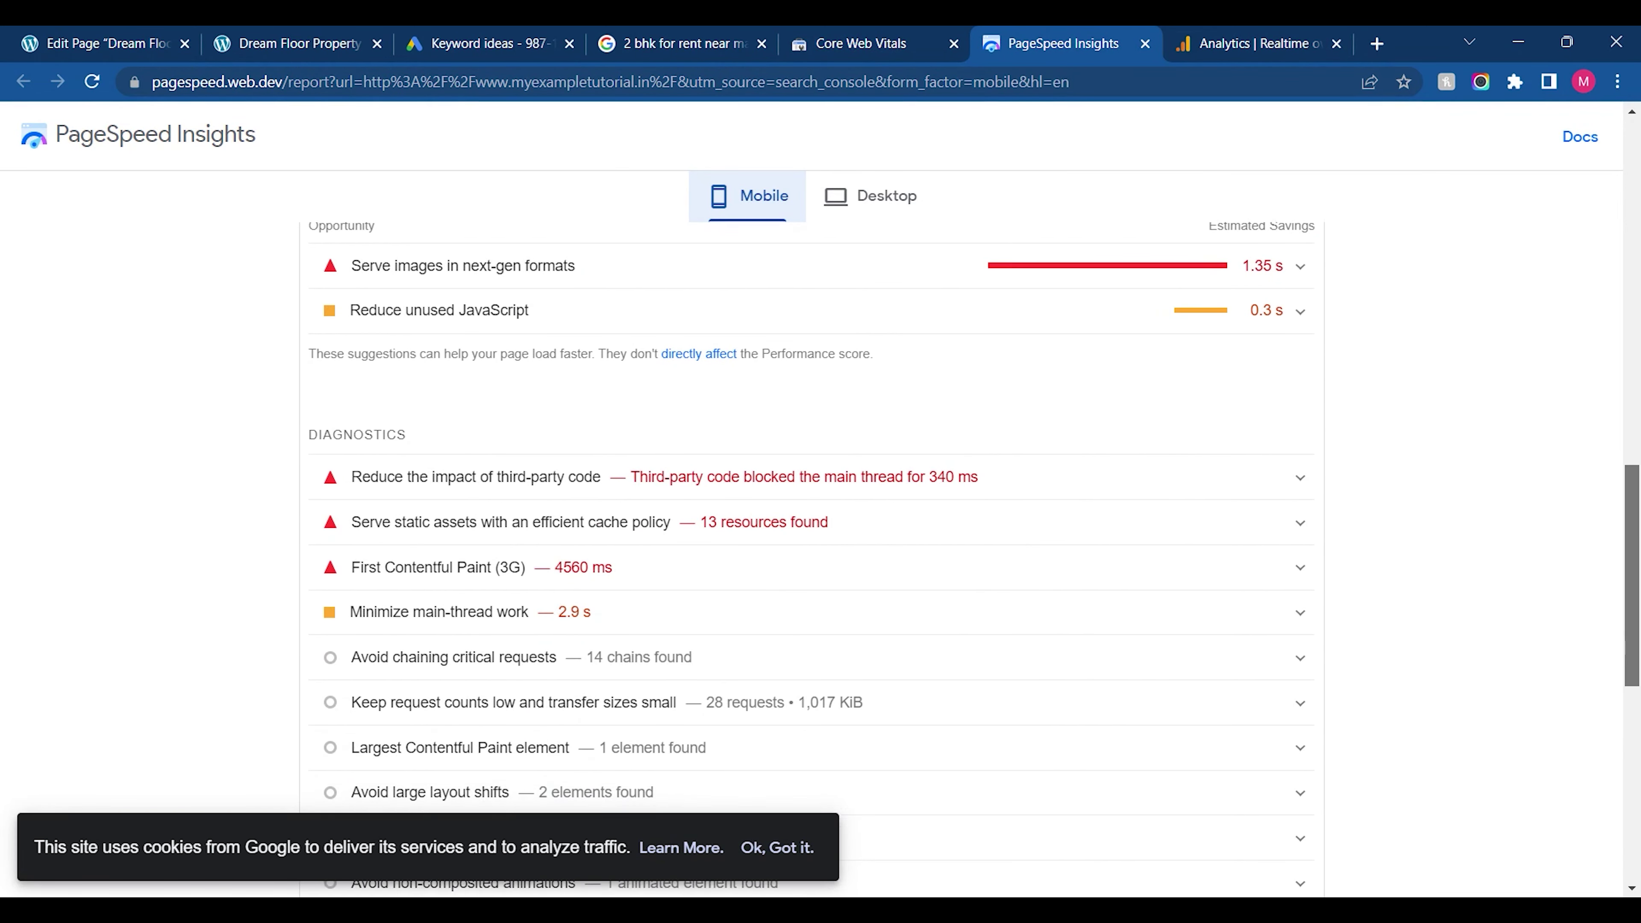
scroll(1637, 676, "down", 3)
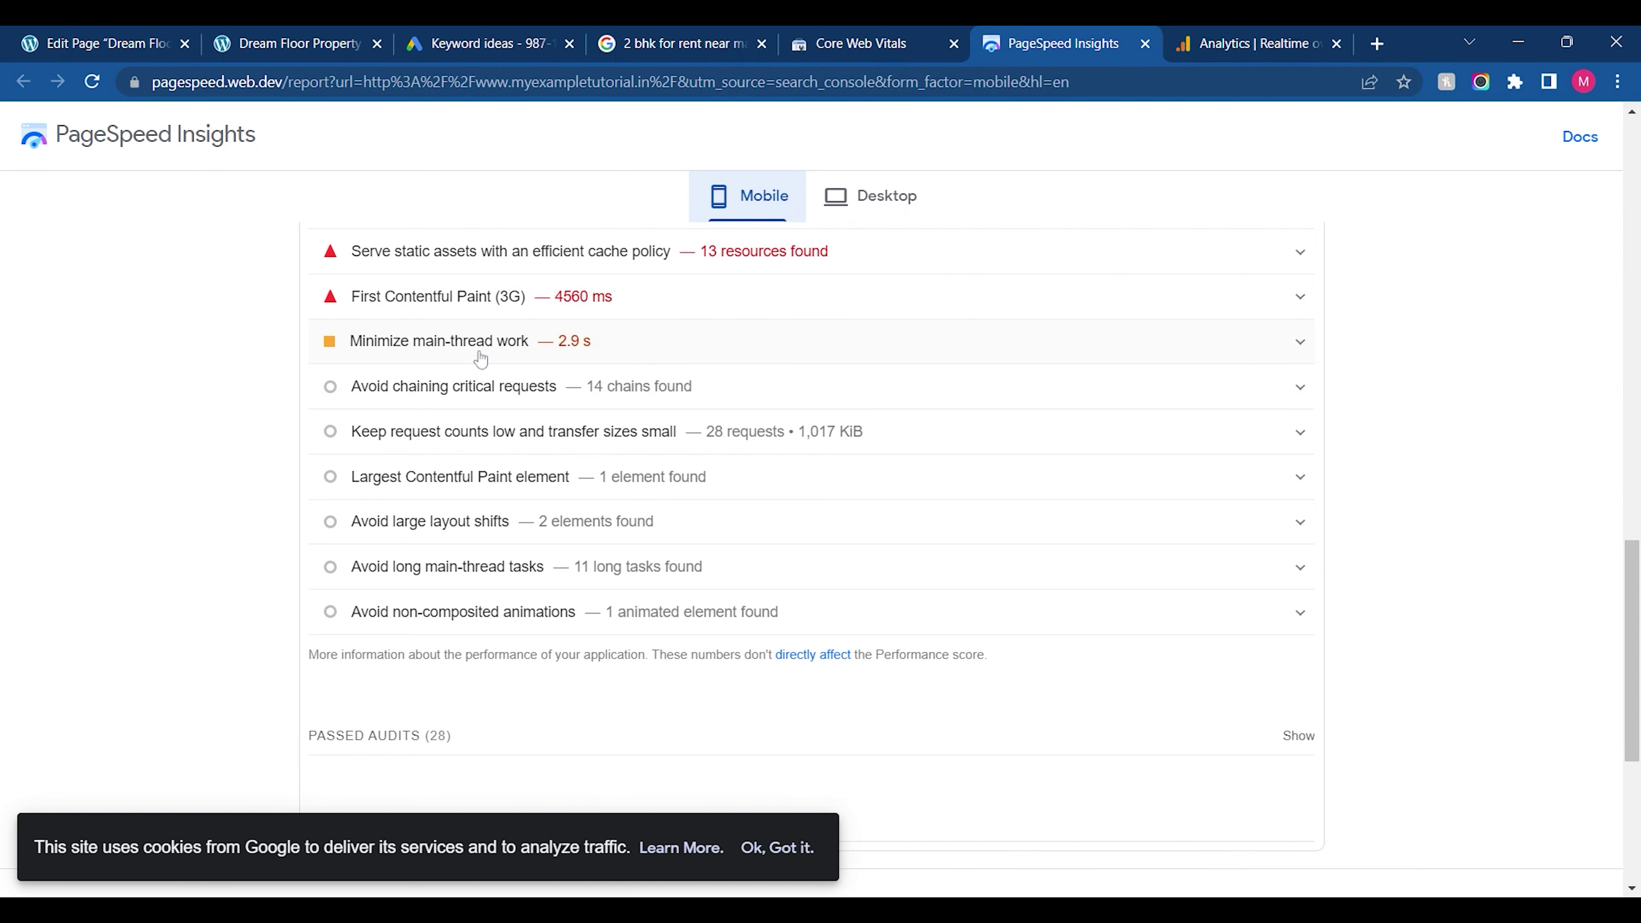
Expand the First Contentful Paint, main-thread work and critical request diagnostics in the mobile PageSpeed report, revisit the performance score, and close the report
left_click(881, 312)
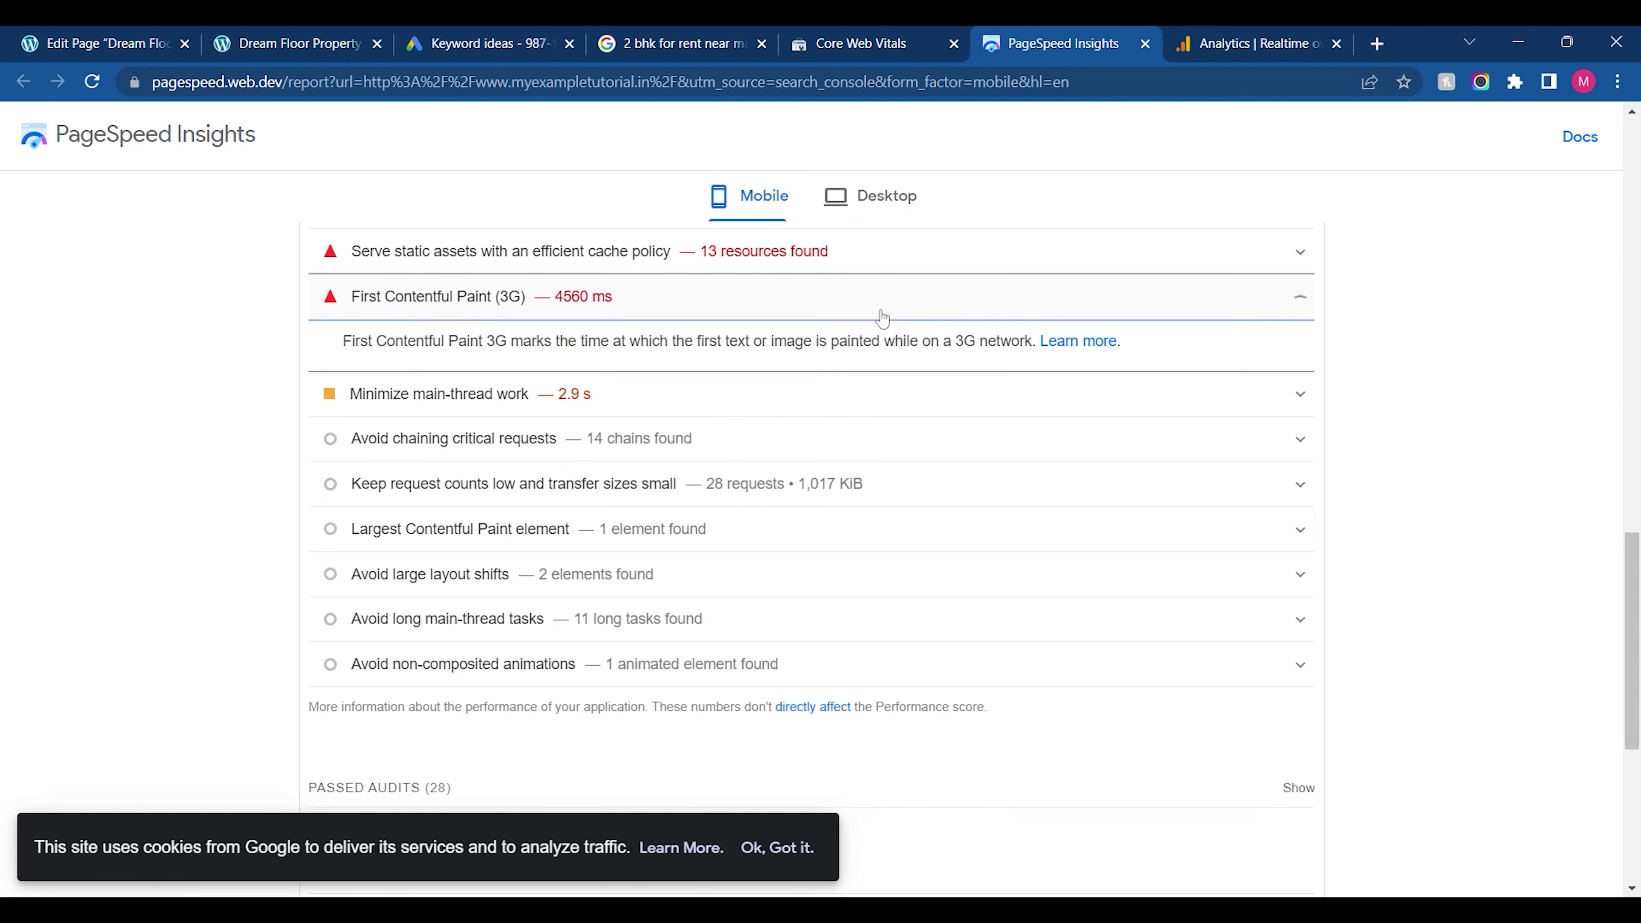
left_click(573, 440)
left_click(555, 395)
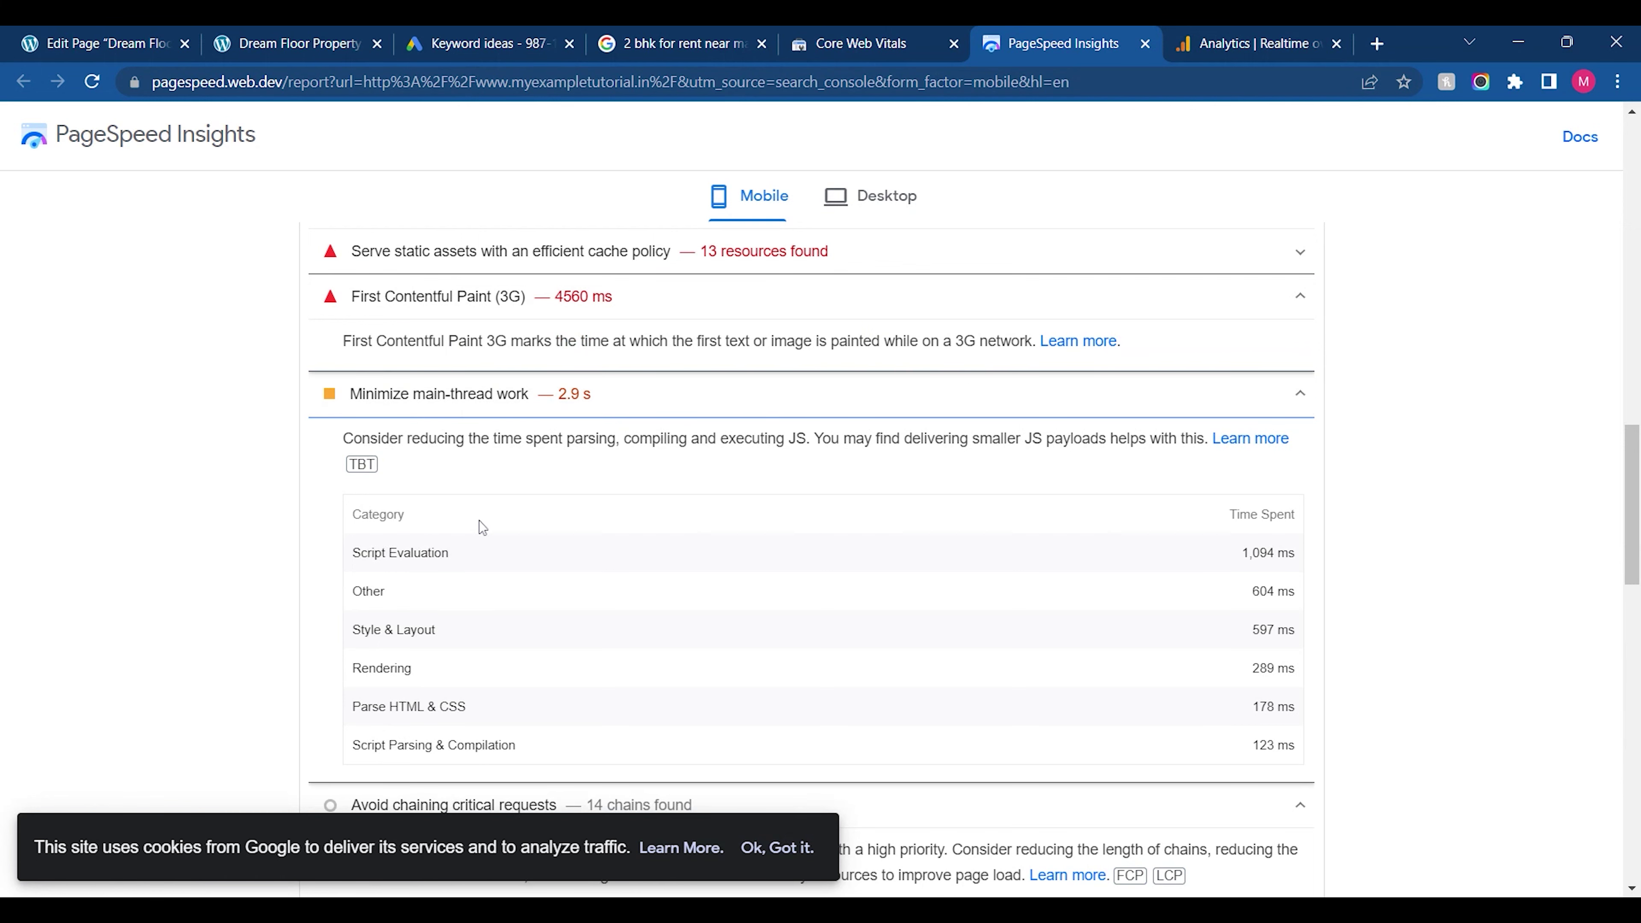
left_click_drag(1631, 505, 1631, 212)
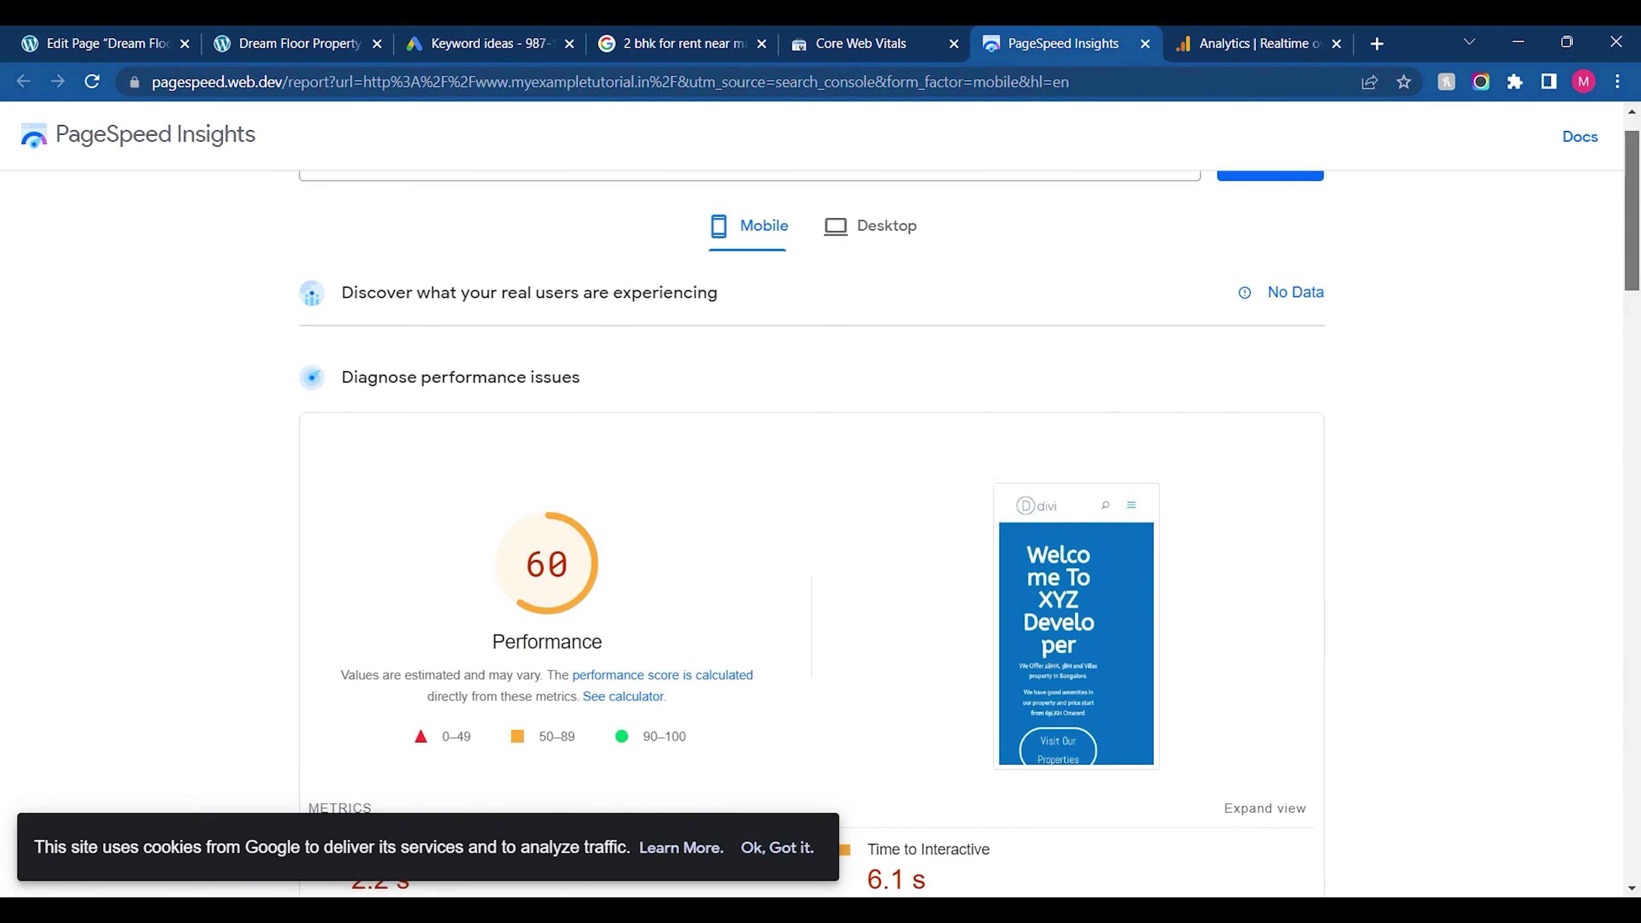
left_click(1144, 43)
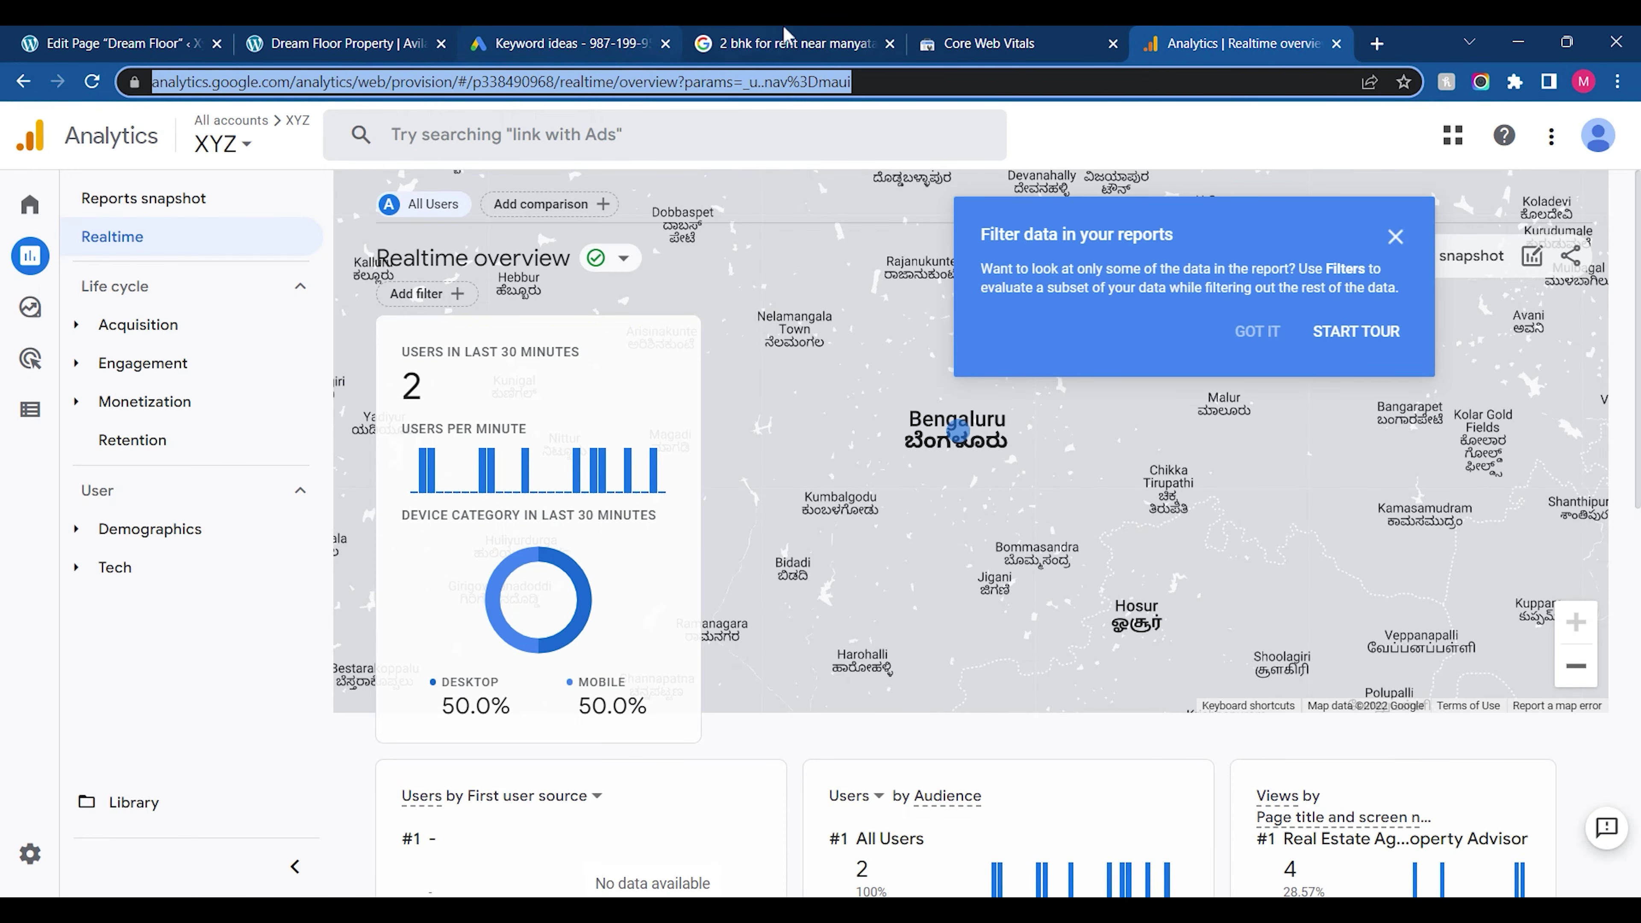
Return to the WordPress admin, leave the Dream Floor page editor, and view the Yoast SEO General dashboard
left_click(785, 40)
left_click(622, 34)
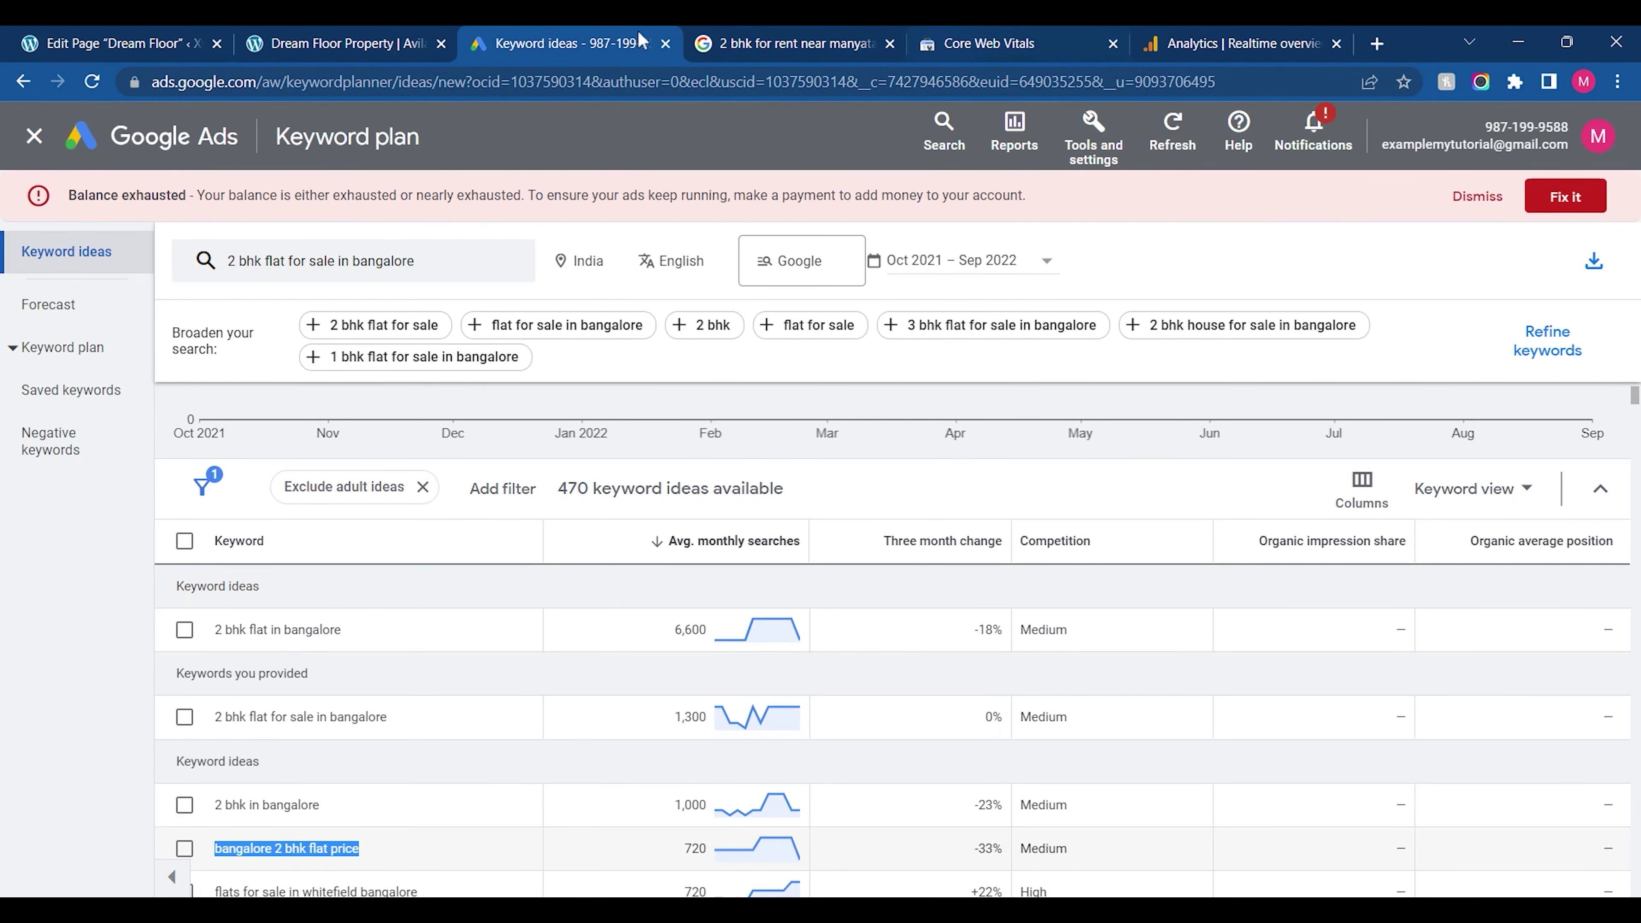
left_click(176, 36)
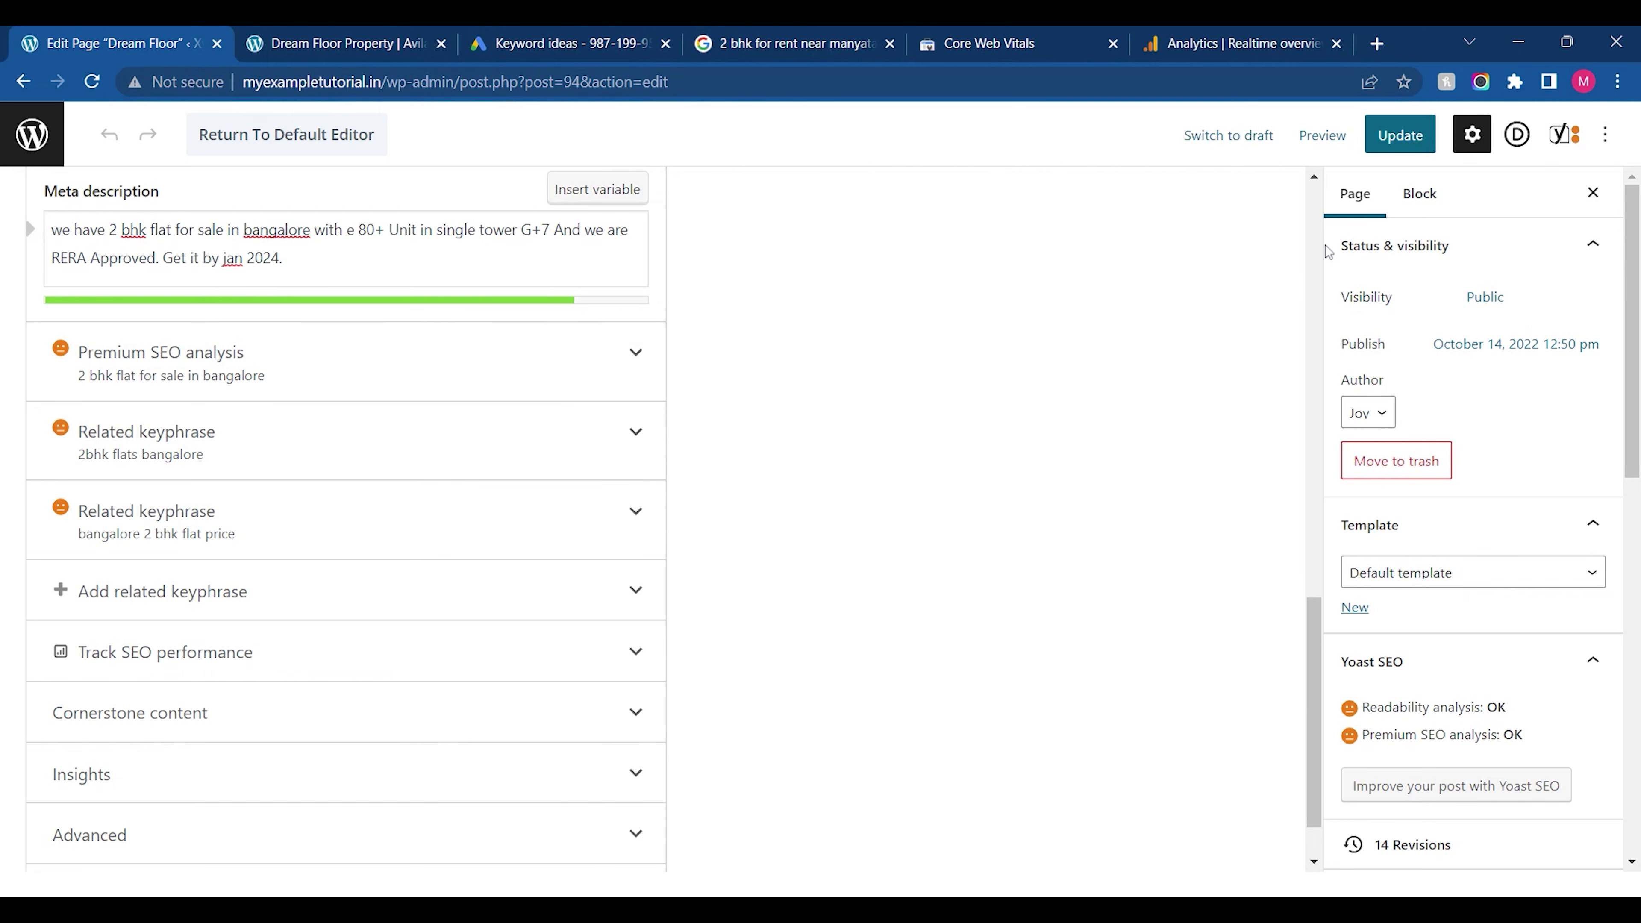
left_click(1316, 222)
left_click(29, 150)
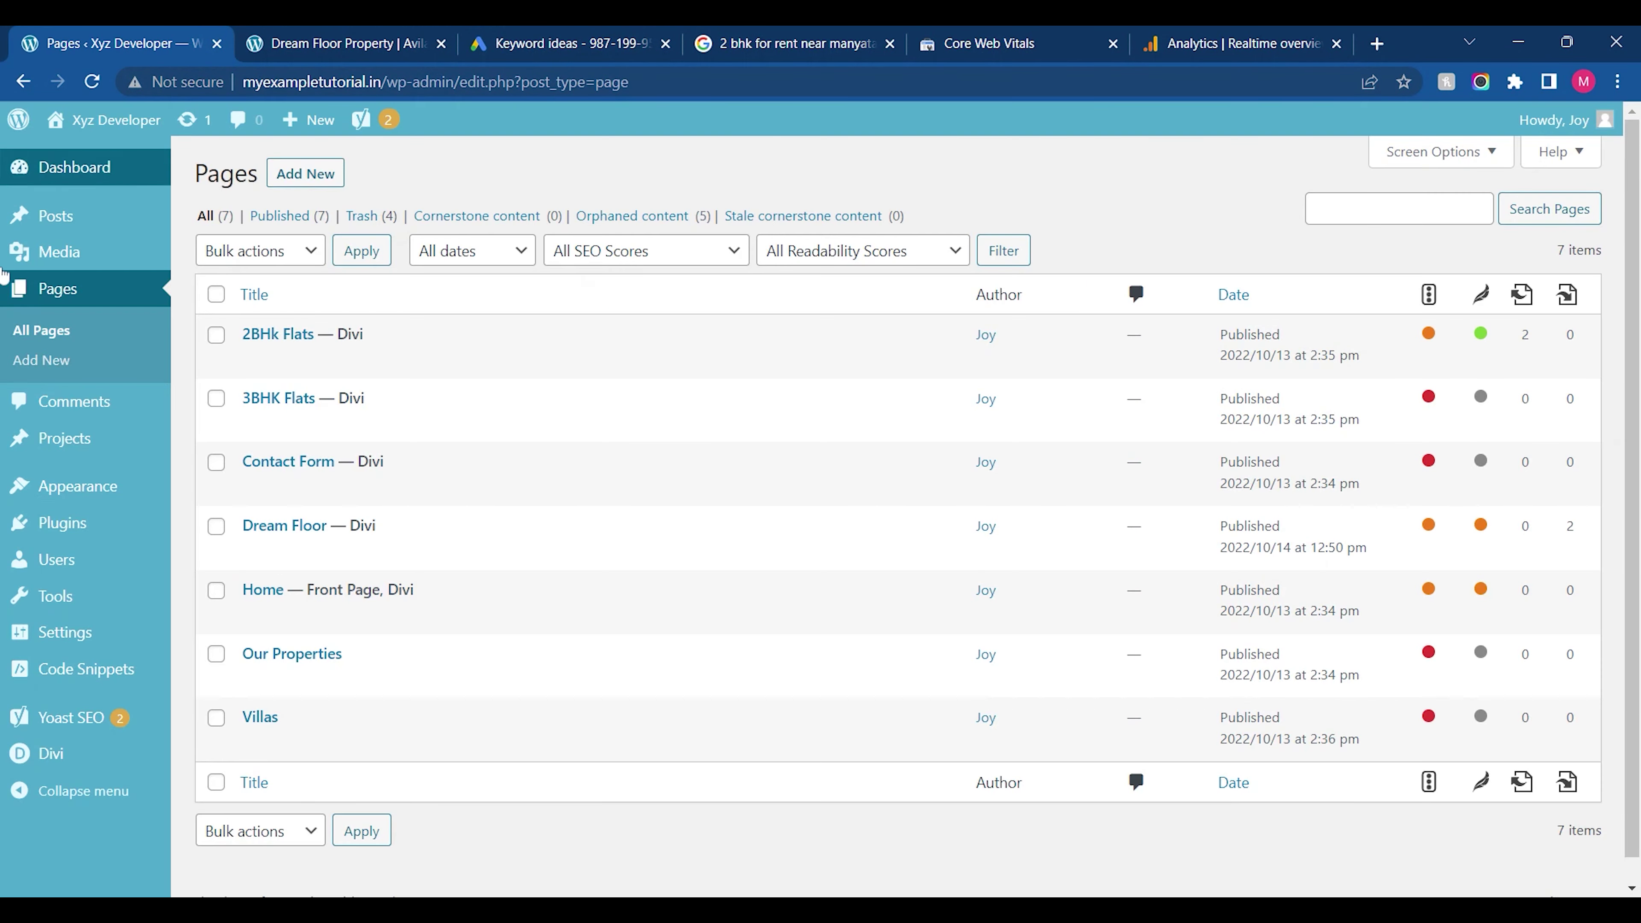
left_click(218, 613)
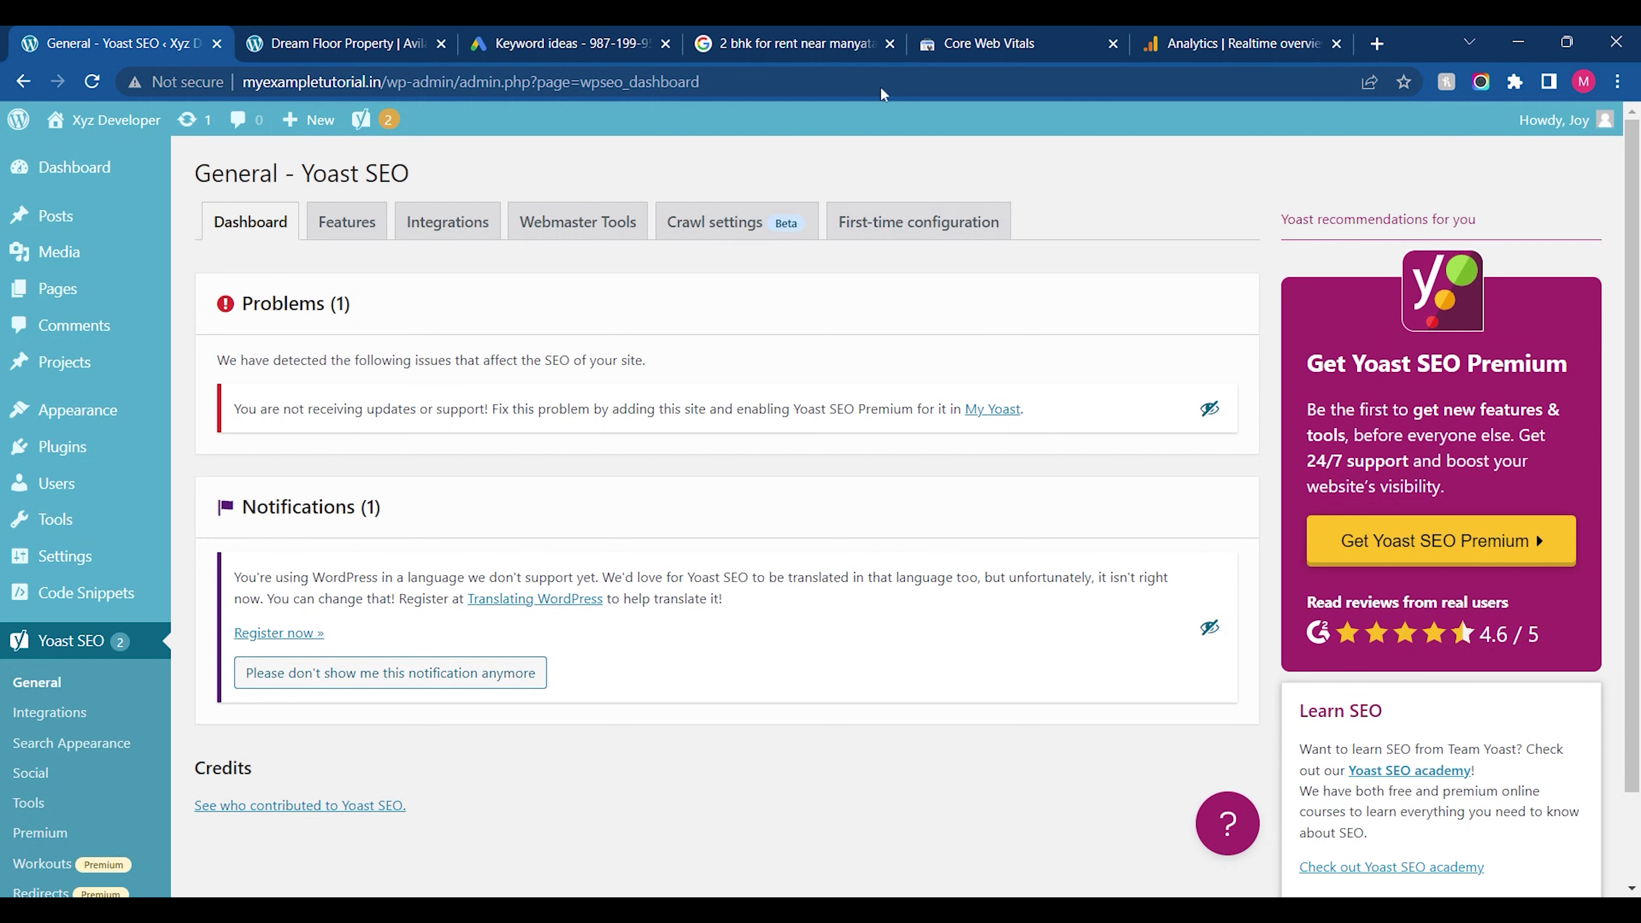
Switch to Google Search Console, open the details of page-sitemap.xml, and review the URLs in the live XML sitemap before closing it
left_click(996, 41)
left_click(439, 34)
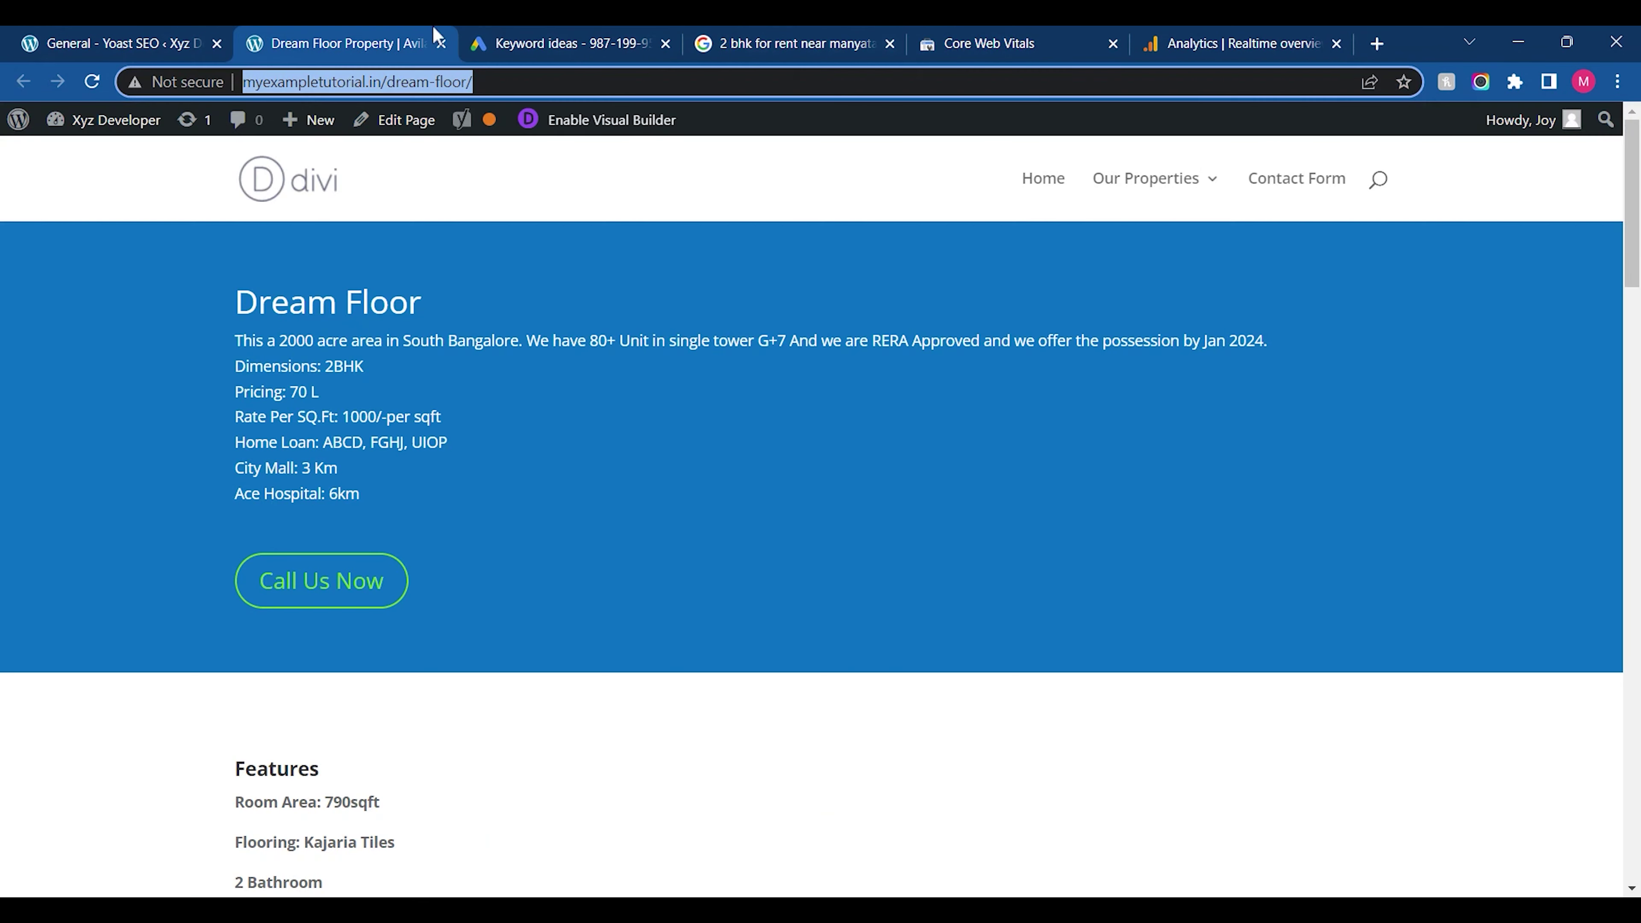
left_click(979, 36)
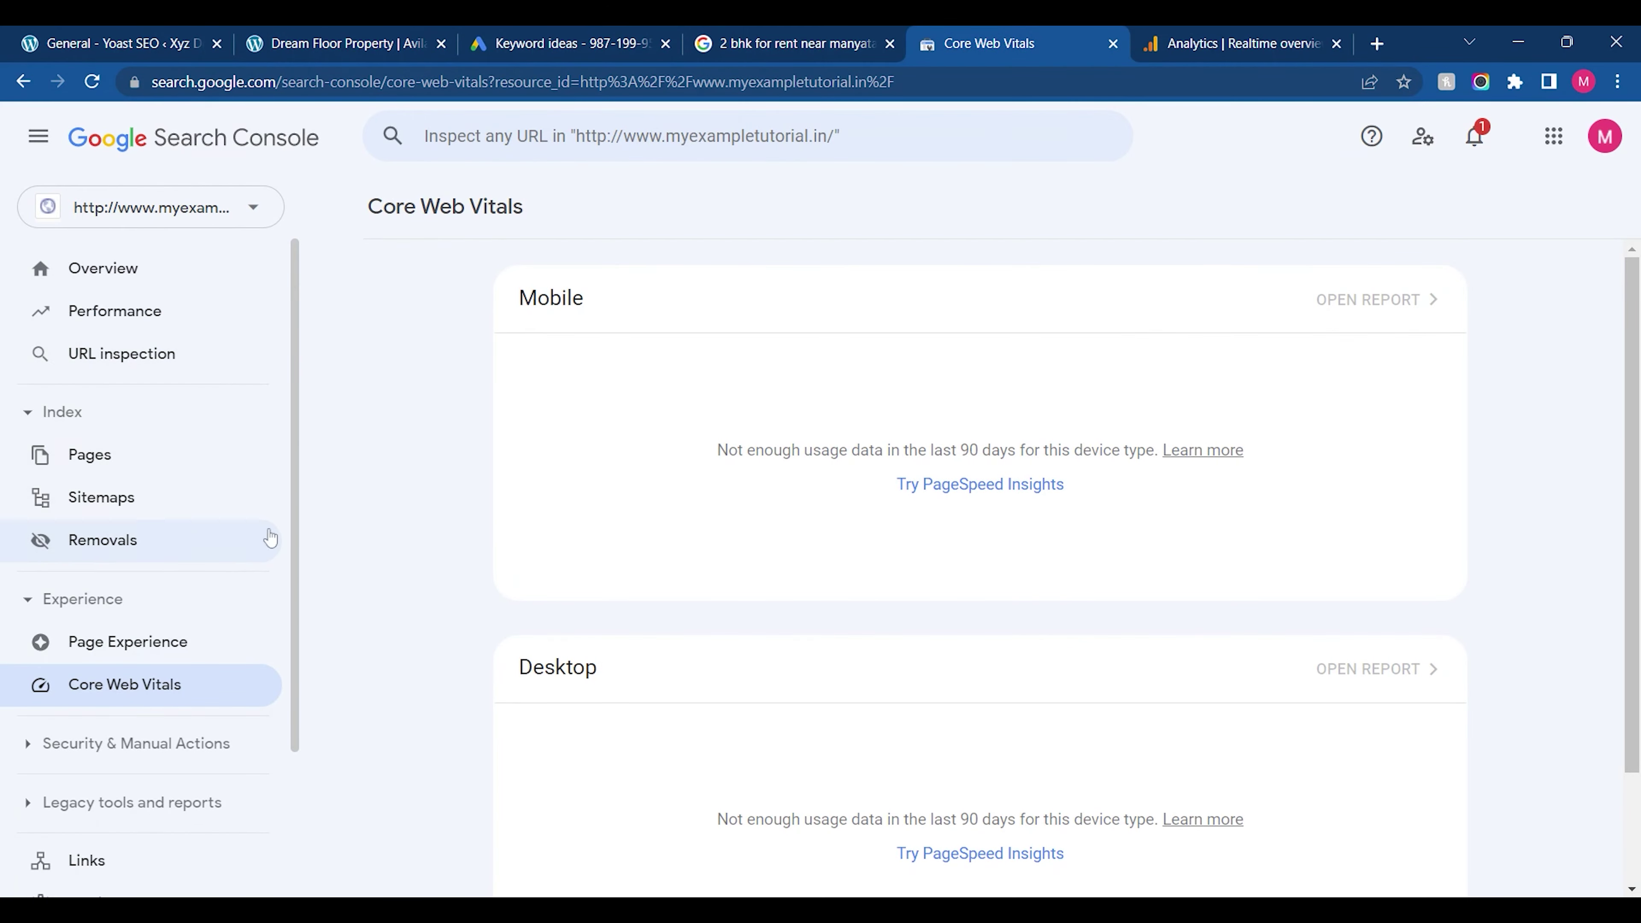
left_click(91, 456)
left_click(84, 511)
left_click(589, 596)
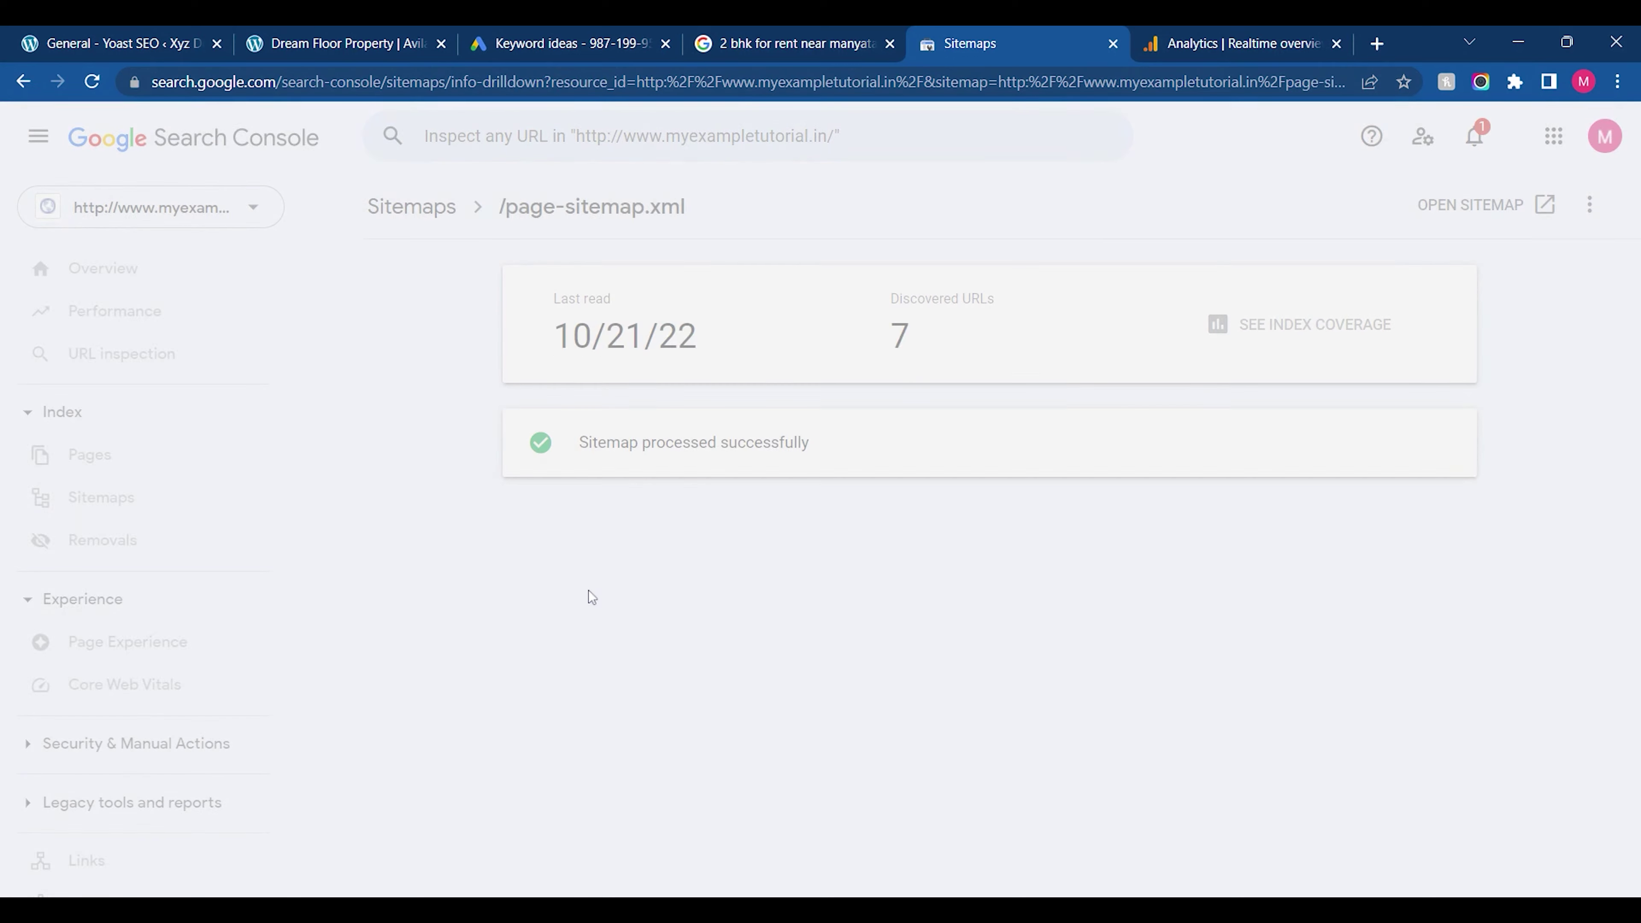
left_click(1468, 218)
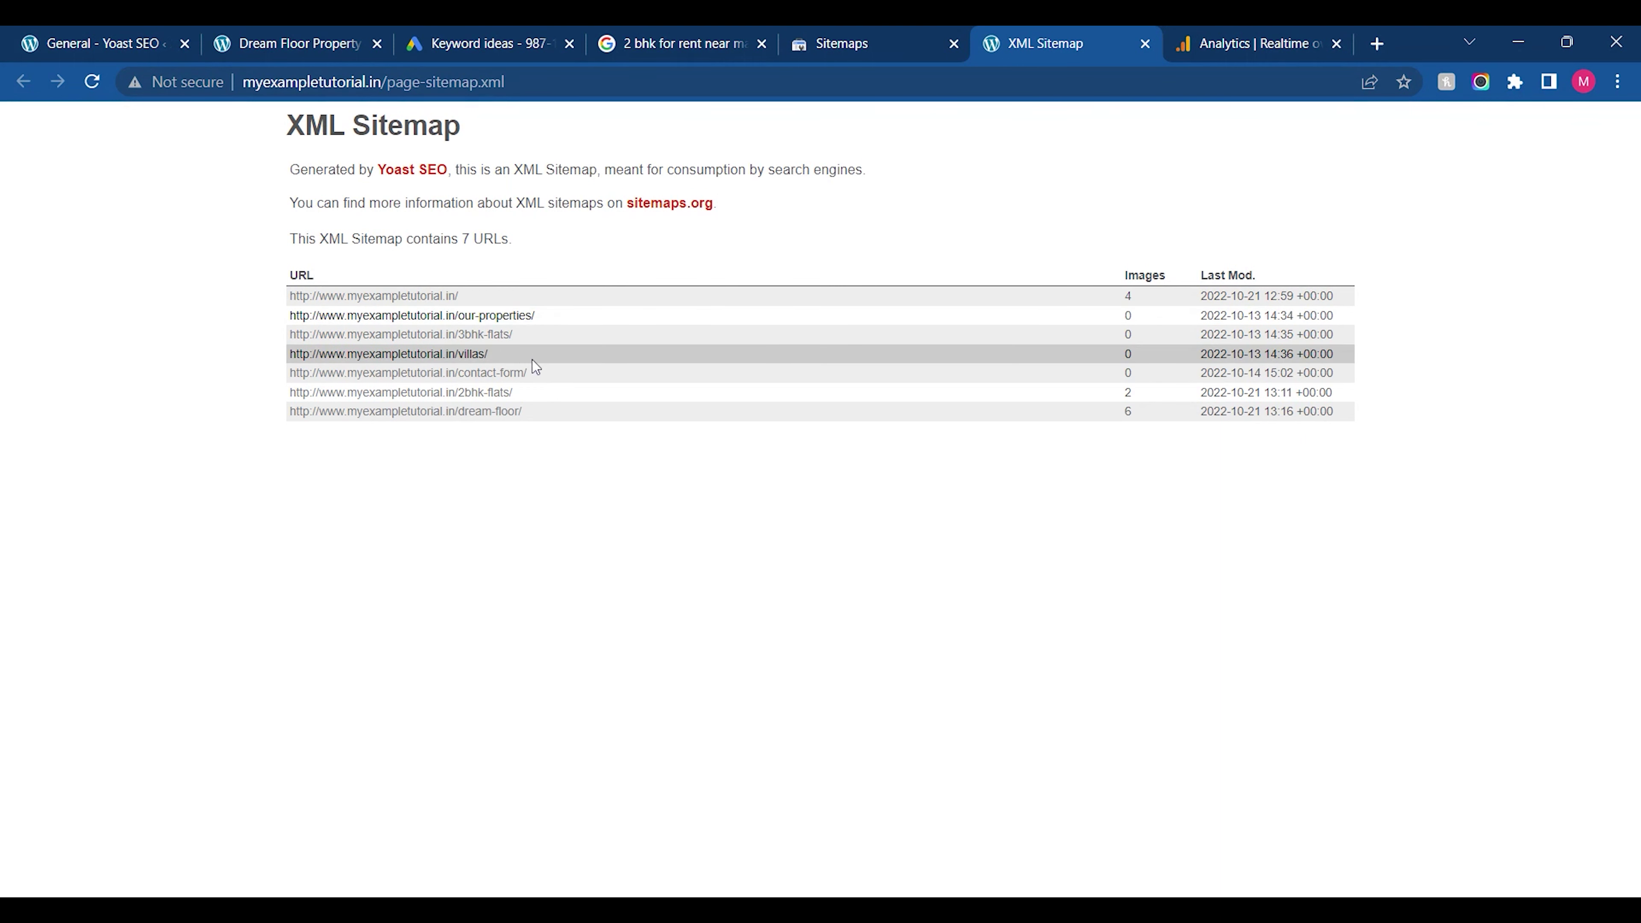
left_click(1145, 44)
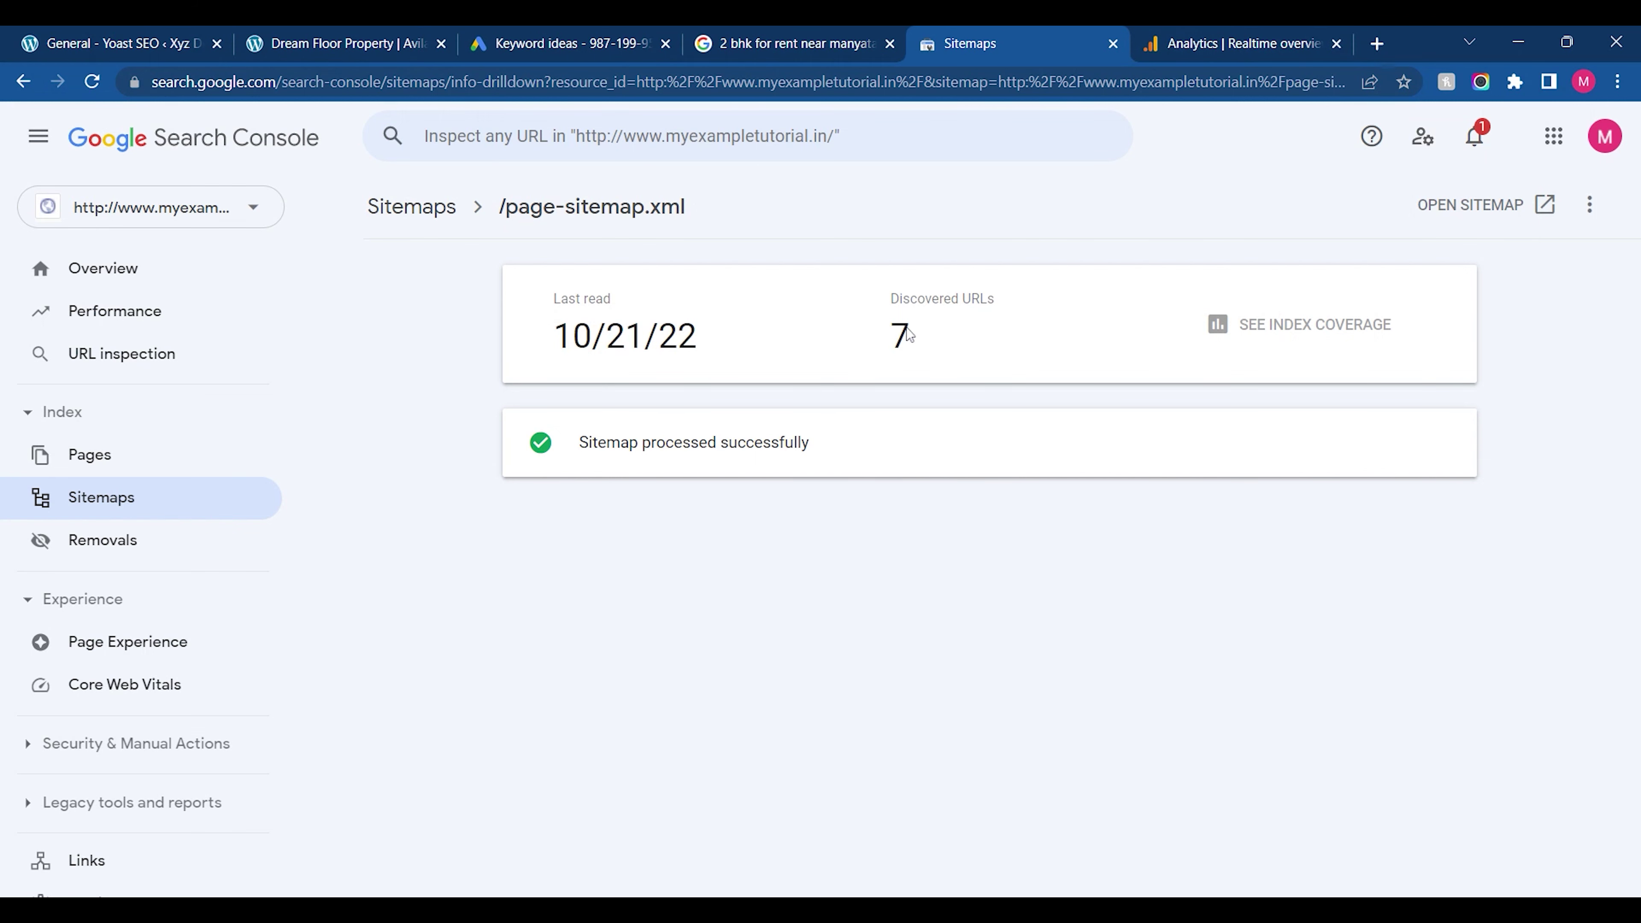
View the Search Console Performance report and dismiss its introductory tip about search results
left_click(105, 316)
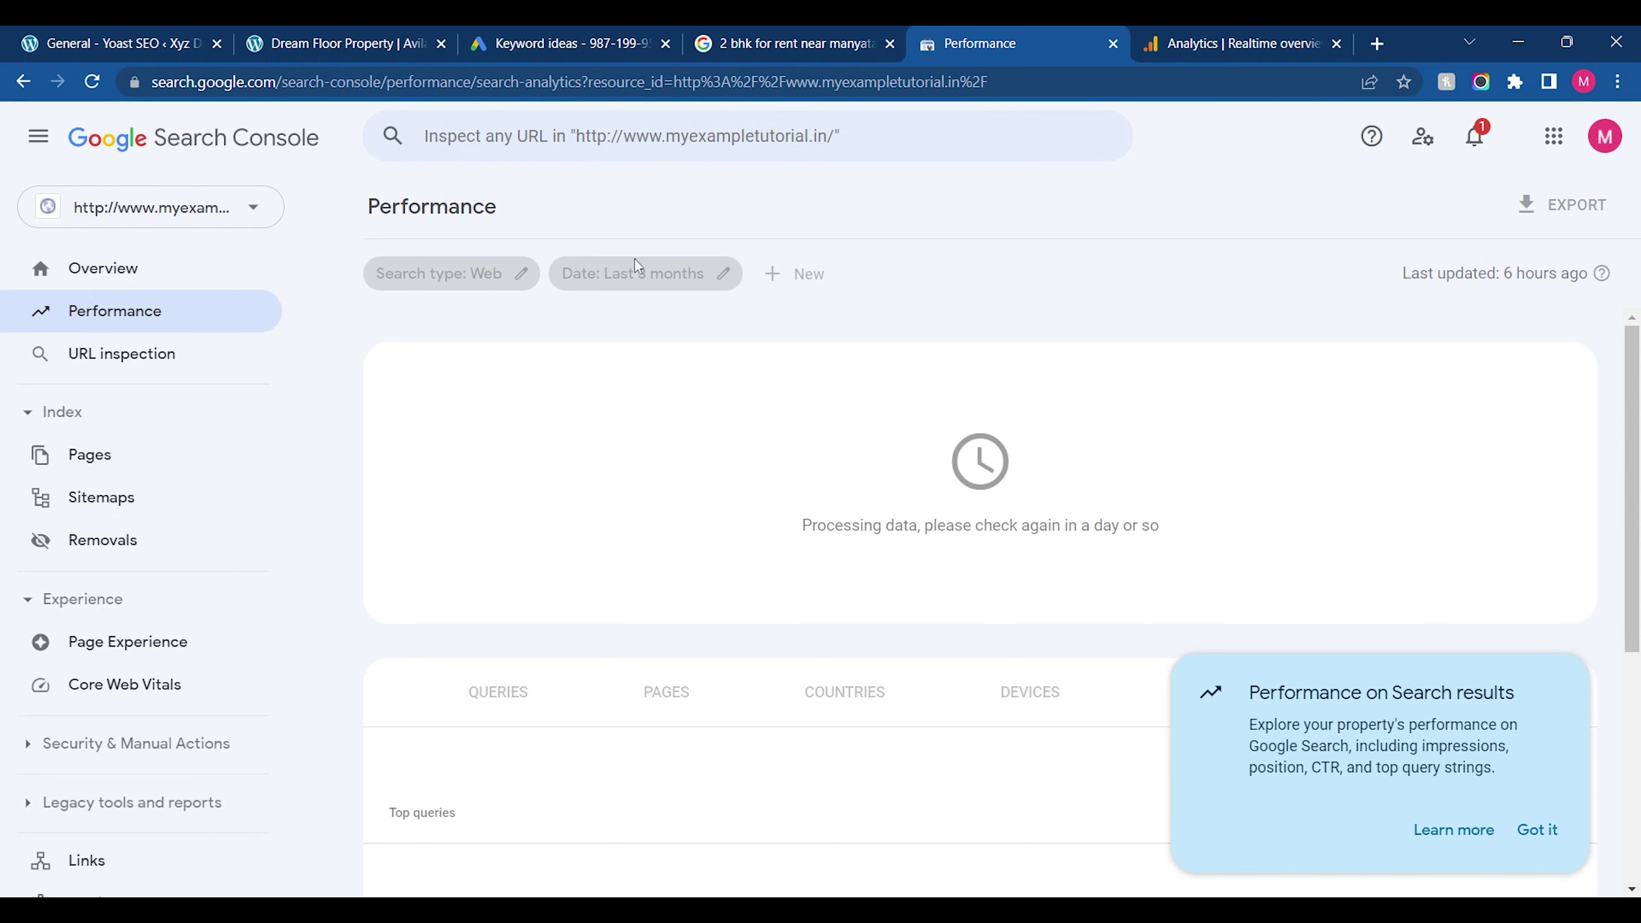
left_click(1523, 826)
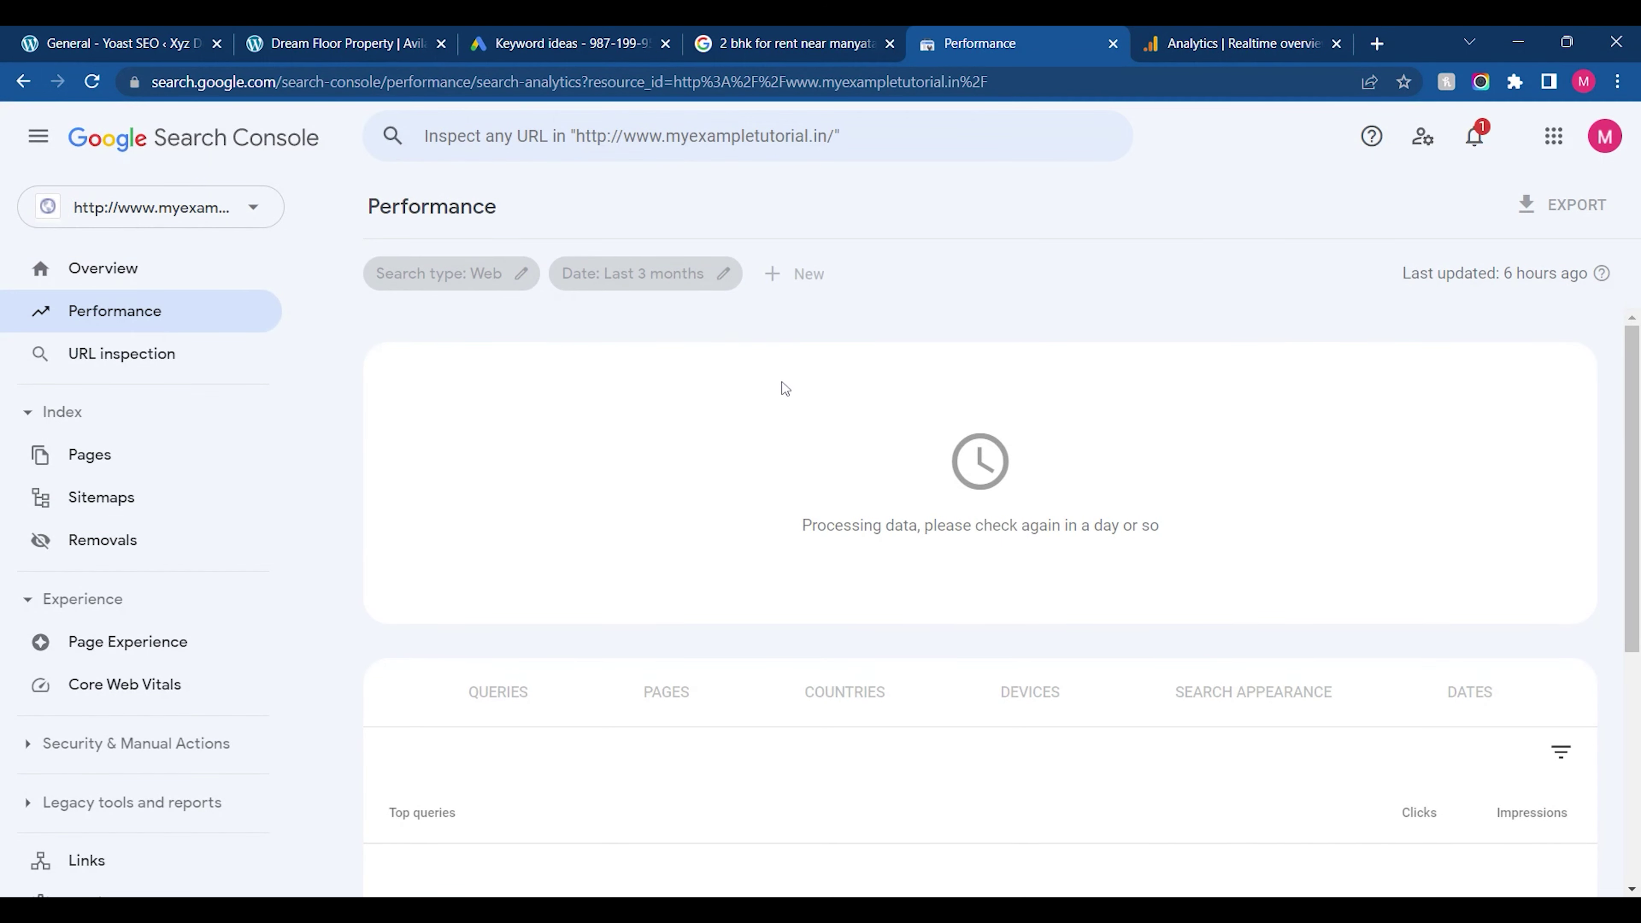